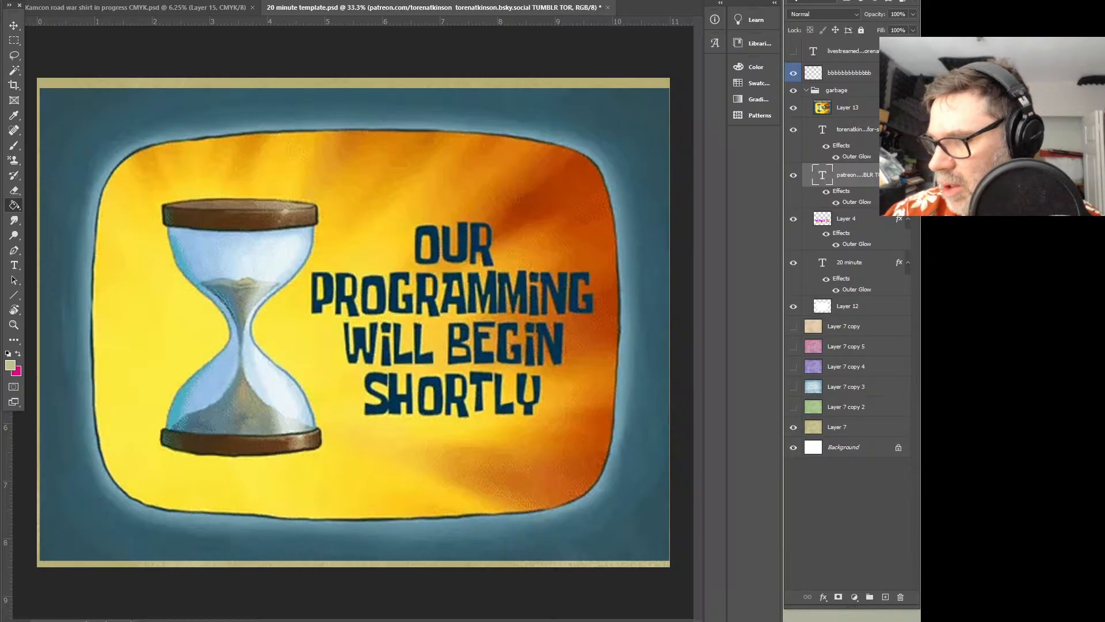
Set the speaker volume to 5 and switch to the Kamcon road war shirt document
drag(773, 616, 760, 616)
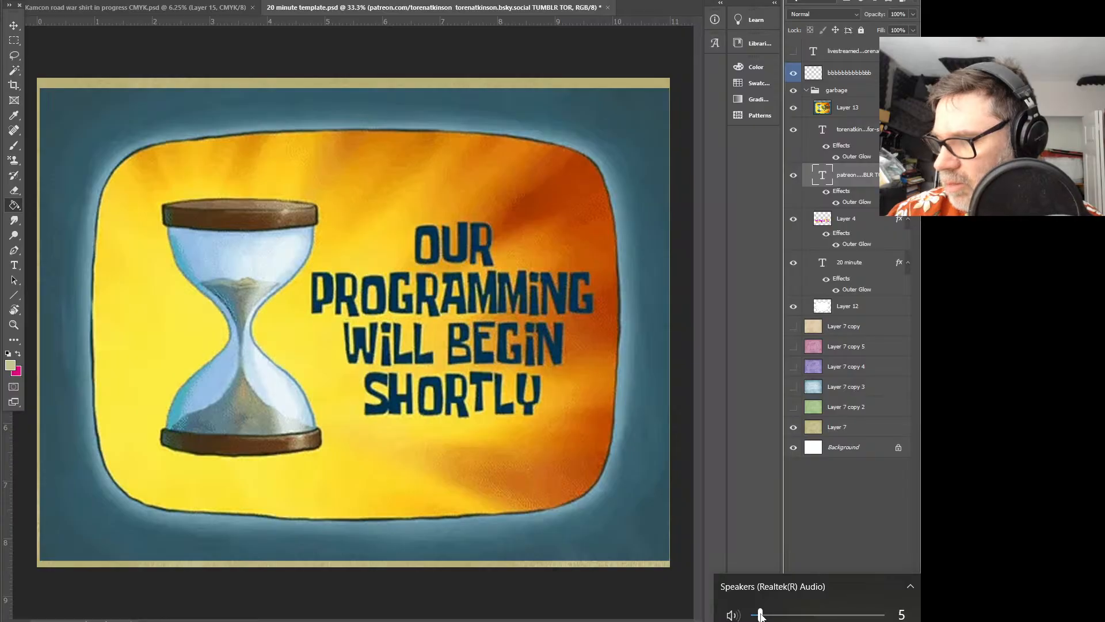
key(Escape)
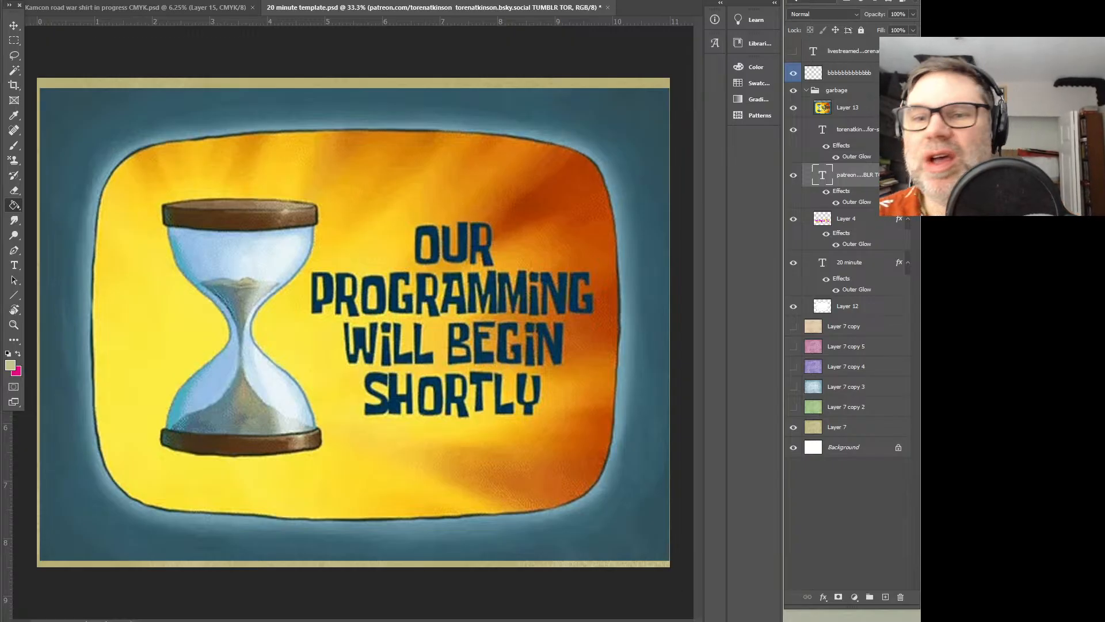
click(224, 7)
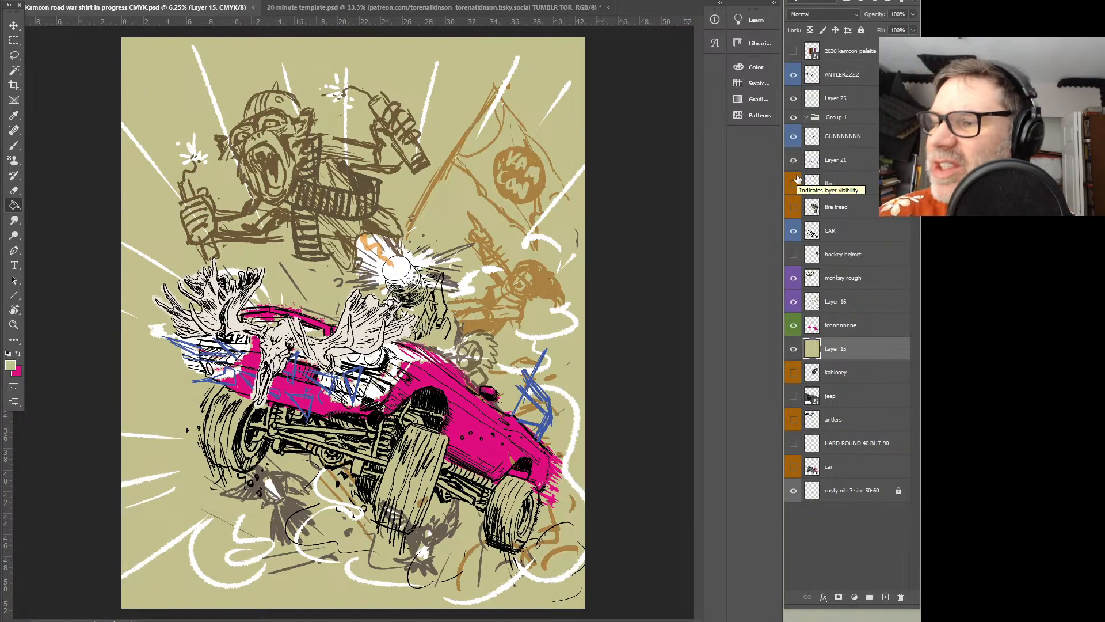
Hide the pink tonnnnnnne colour layer and the monkey rough layer
click(793, 81)
click(793, 82)
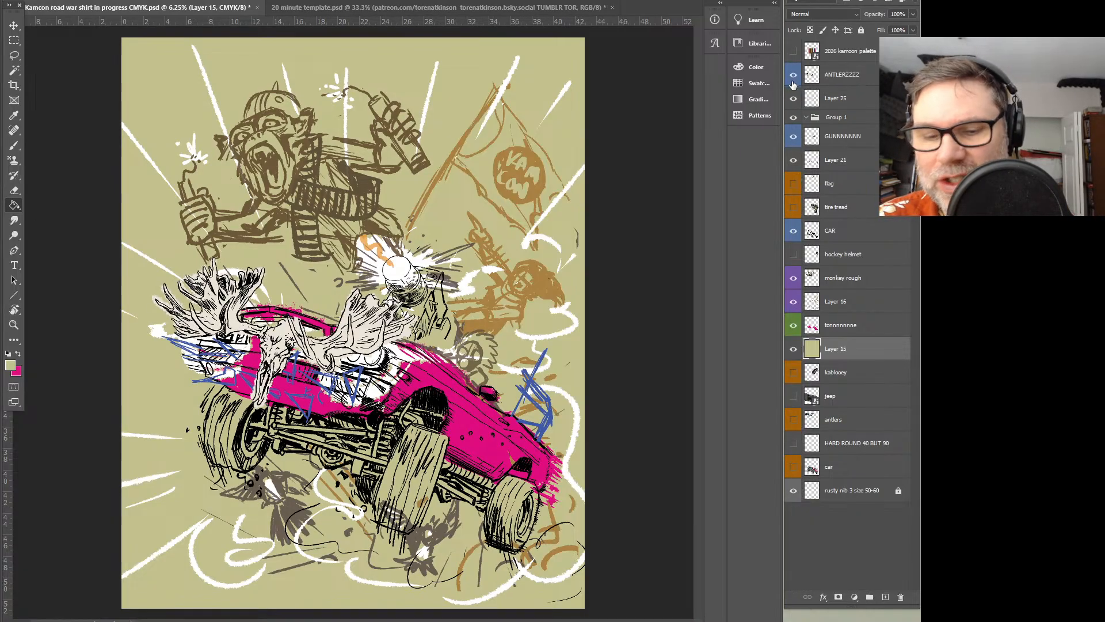
key(z)
click(456, 257)
mouse_move(406, 406)
mouse_down()
mouse_move(463, 291)
mouse_move(449, 294)
mouse_up()
click(793, 326)
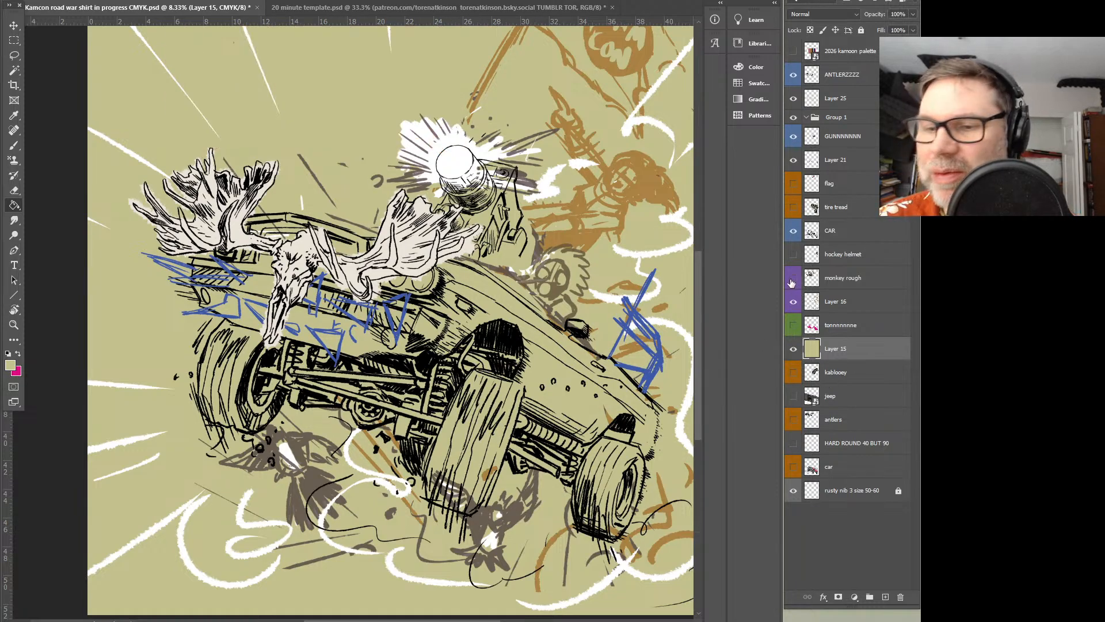
click(793, 282)
click(827, 284)
mouse_move(569, 226)
mouse_down()
mouse_move(570, 399)
mouse_move(561, 394)
mouse_up()
click(794, 279)
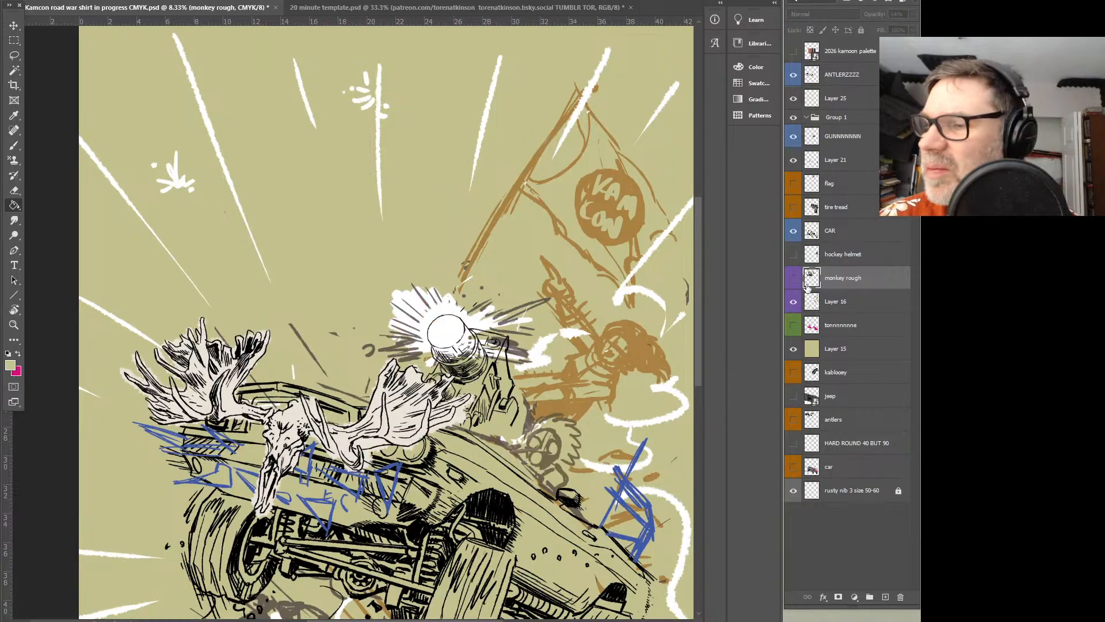
drag(697, 303, 694, 362)
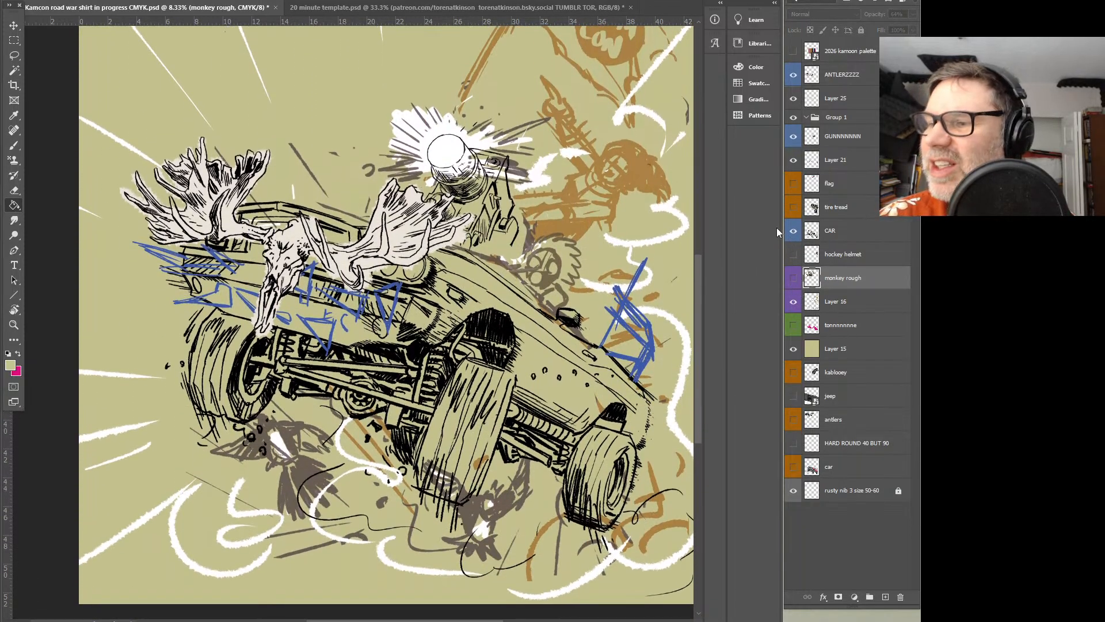
Isolate the ANTLERZZZZ layer to examine the skull and antler line art, and restore the other visible layers
click(794, 76)
click(794, 77)
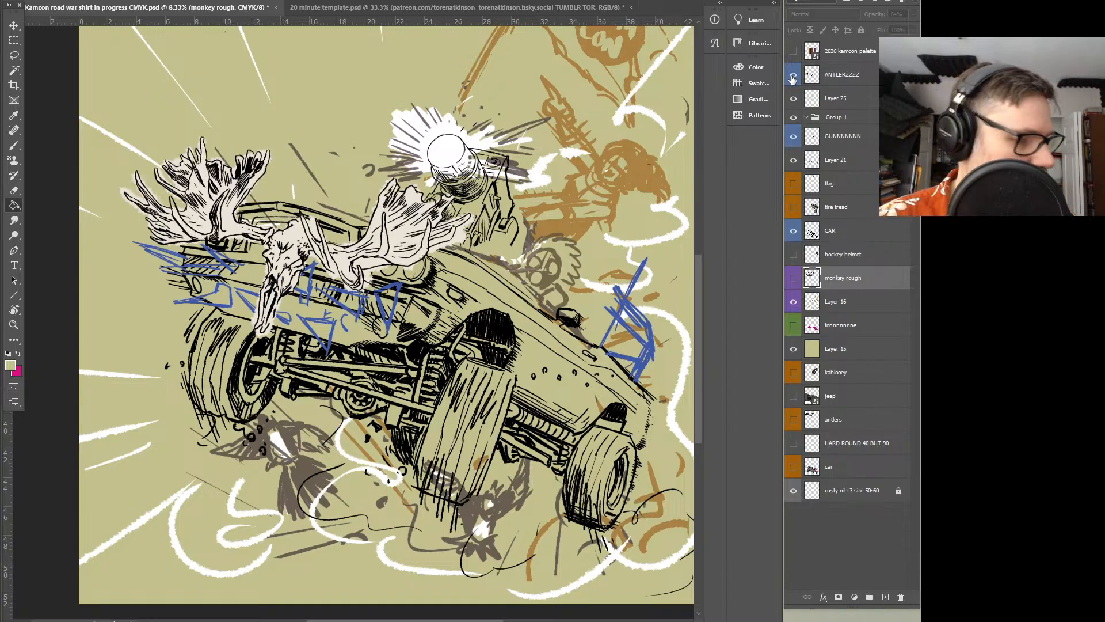
alt+click(793, 77)
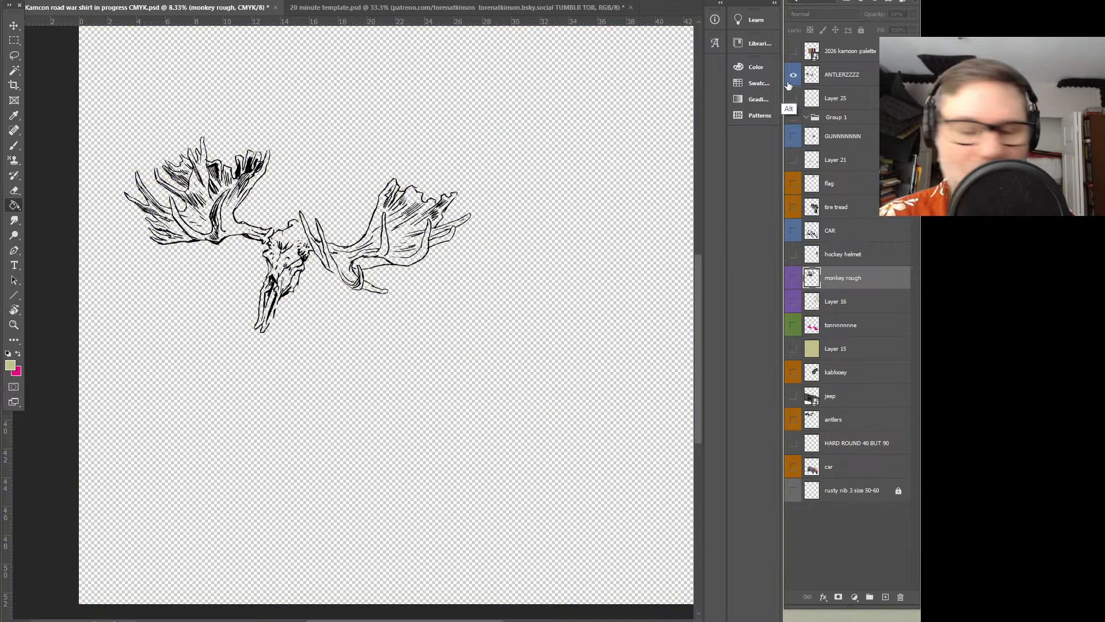
key(z)
alt+click(386, 236)
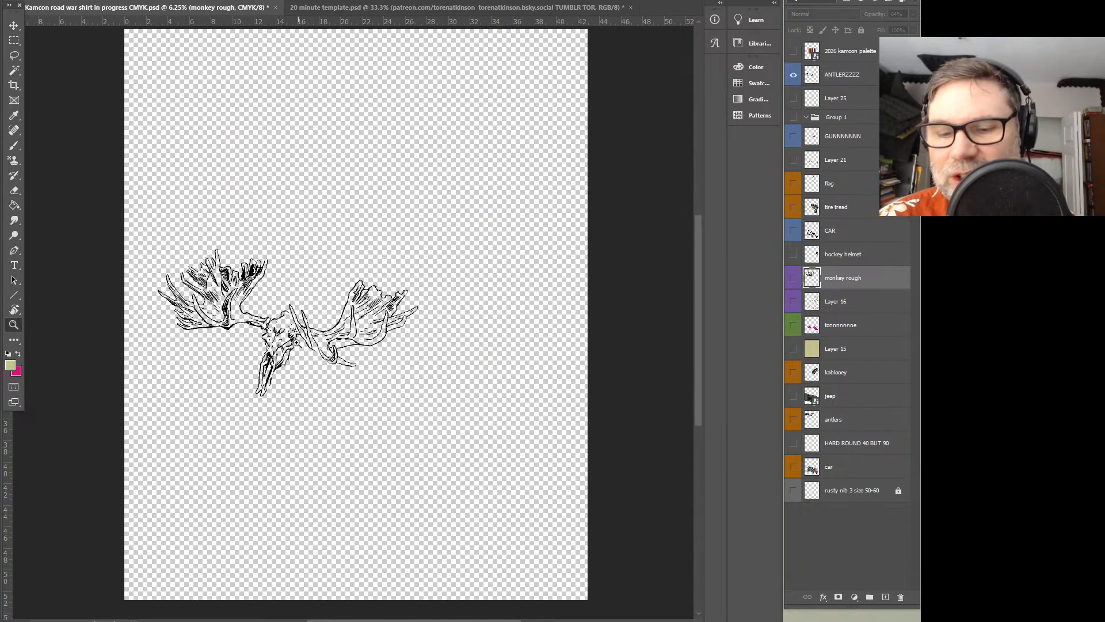
click(304, 348)
click(305, 354)
drag(321, 372, 390, 307)
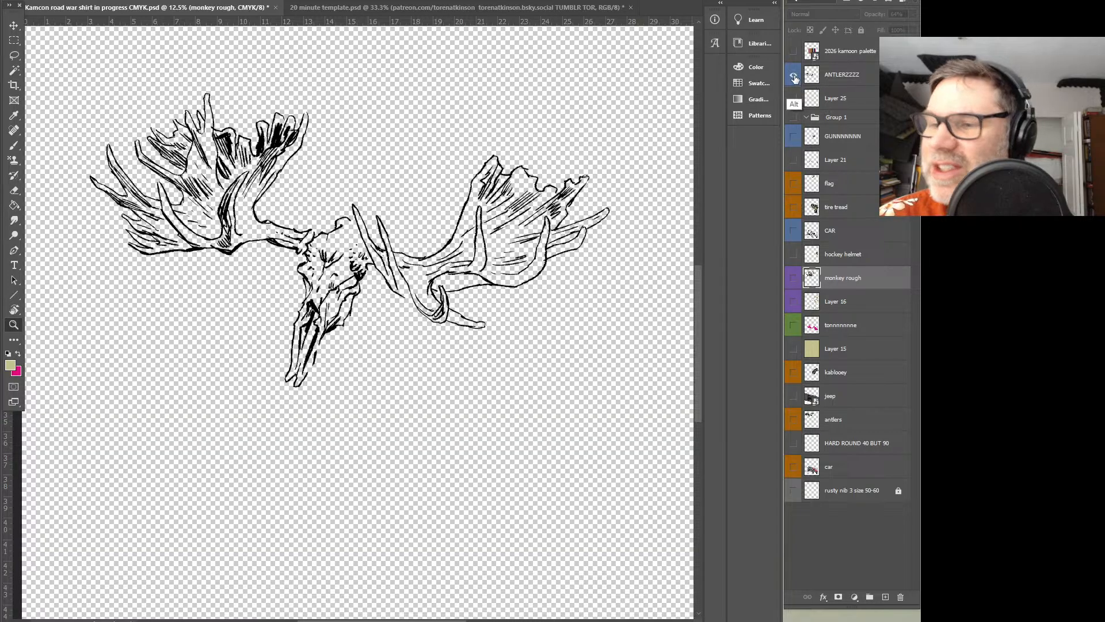
alt+click(794, 77)
drag(596, 363, 513, 360)
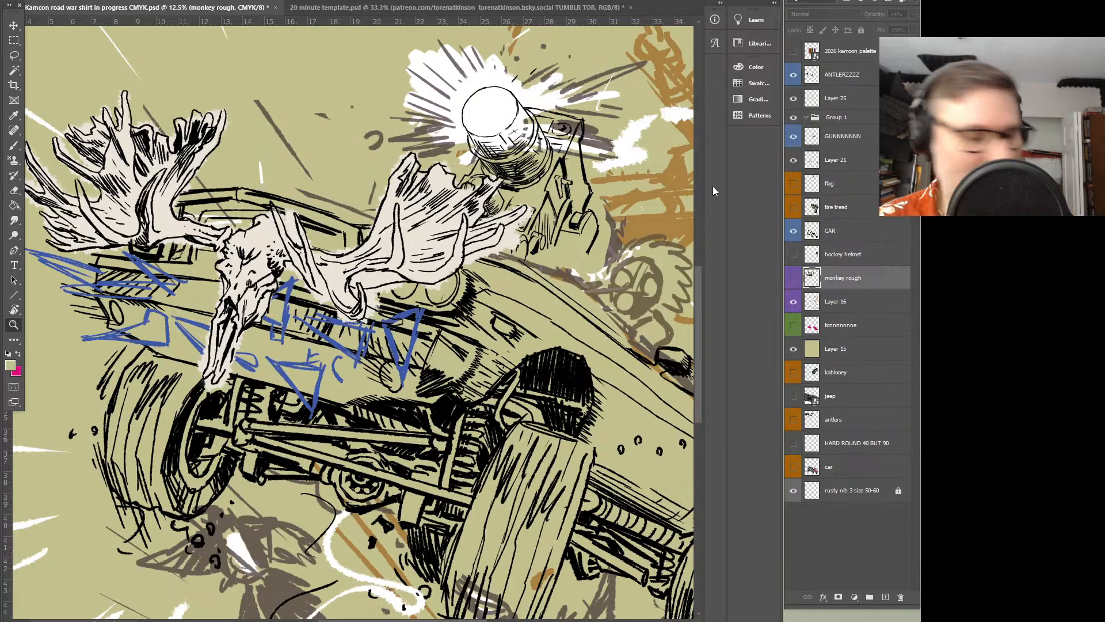
alt+click(439, 290)
drag(563, 328, 500, 282)
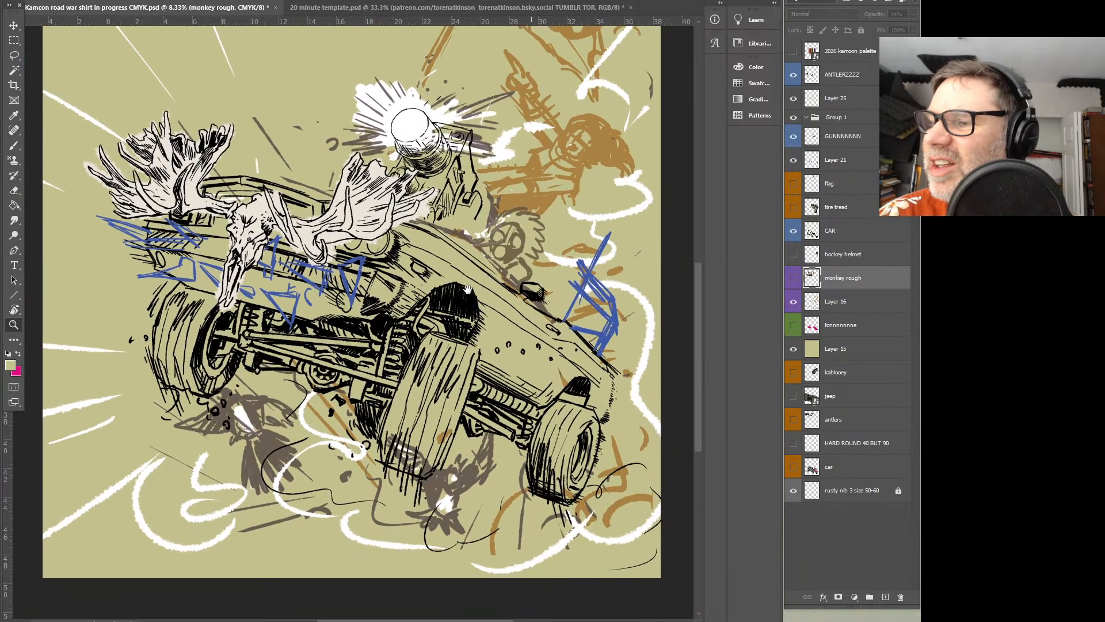
Ungroup Group 1 and check the GUNNNNNNN layer by switching its visibility off and on
click(792, 119)
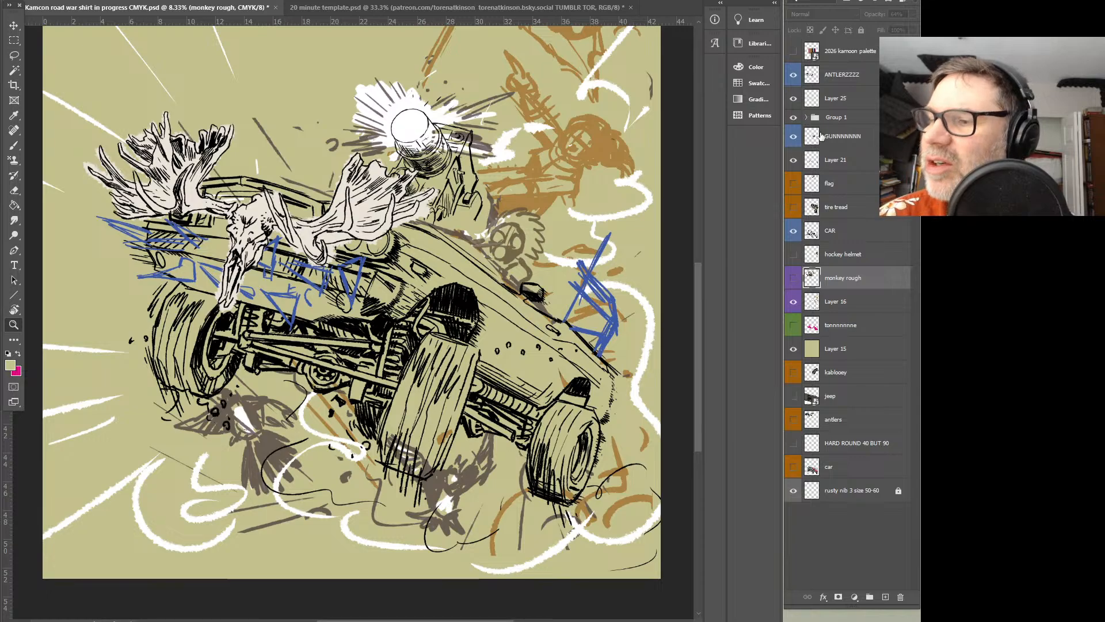
click(838, 119)
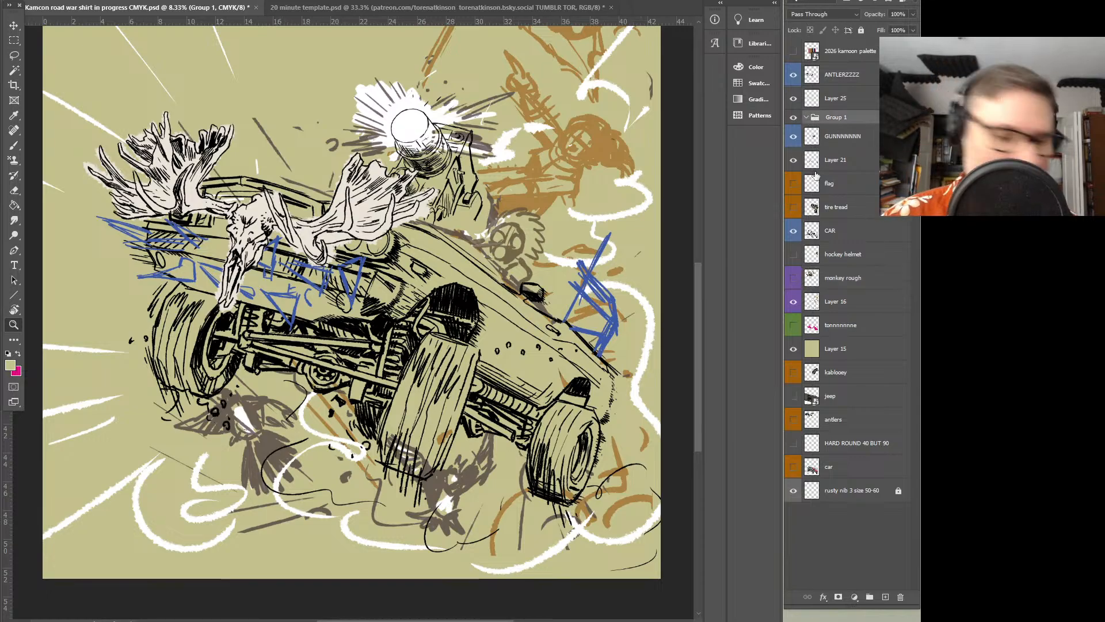
key(ctrl+shift+g)
click(794, 122)
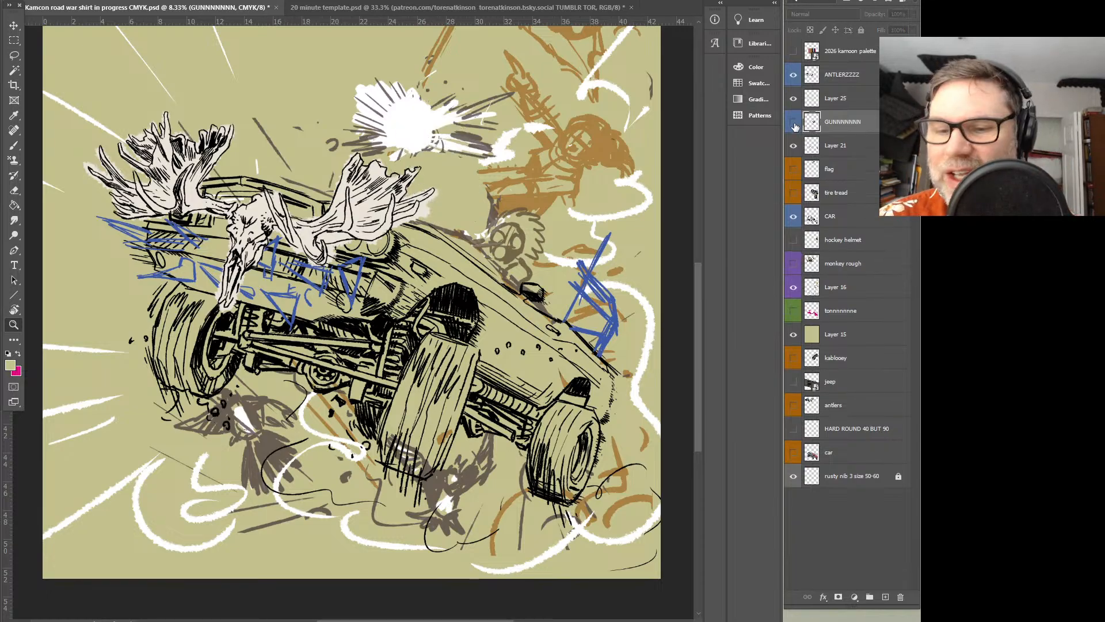
click(794, 122)
View the flag reference photos, hide them, and show the tire tread reference photos over the car
mouse_move(456, 239)
mouse_down()
mouse_move(480, 338)
mouse_move(556, 355)
mouse_move(507, 337)
mouse_up()
click(794, 169)
drag(574, 229, 542, 315)
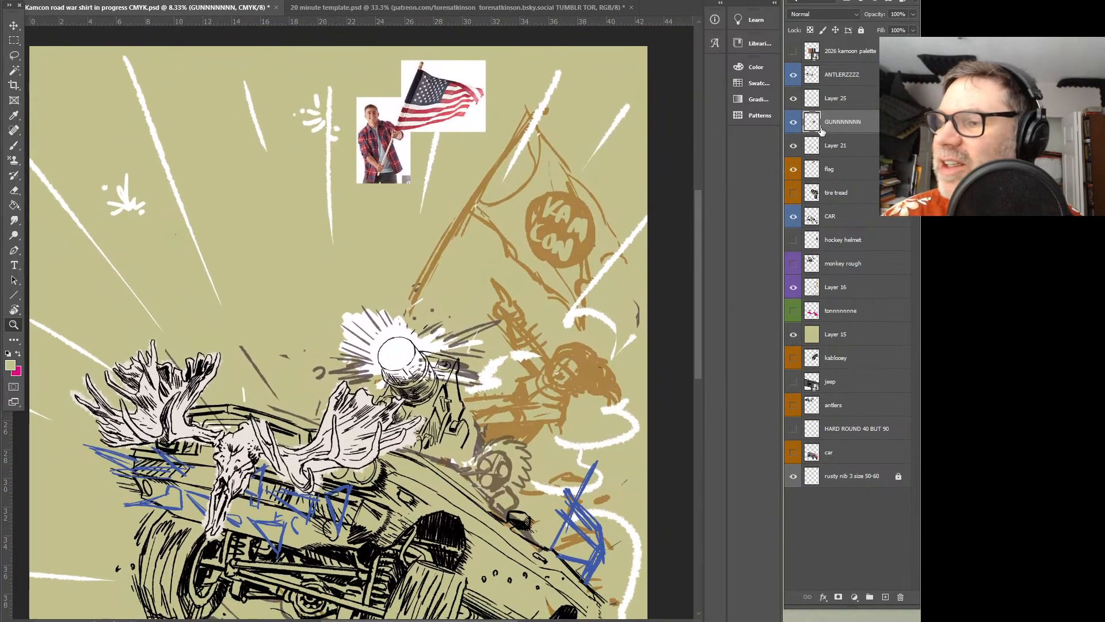
click(793, 169)
click(794, 193)
drag(604, 326, 604, 156)
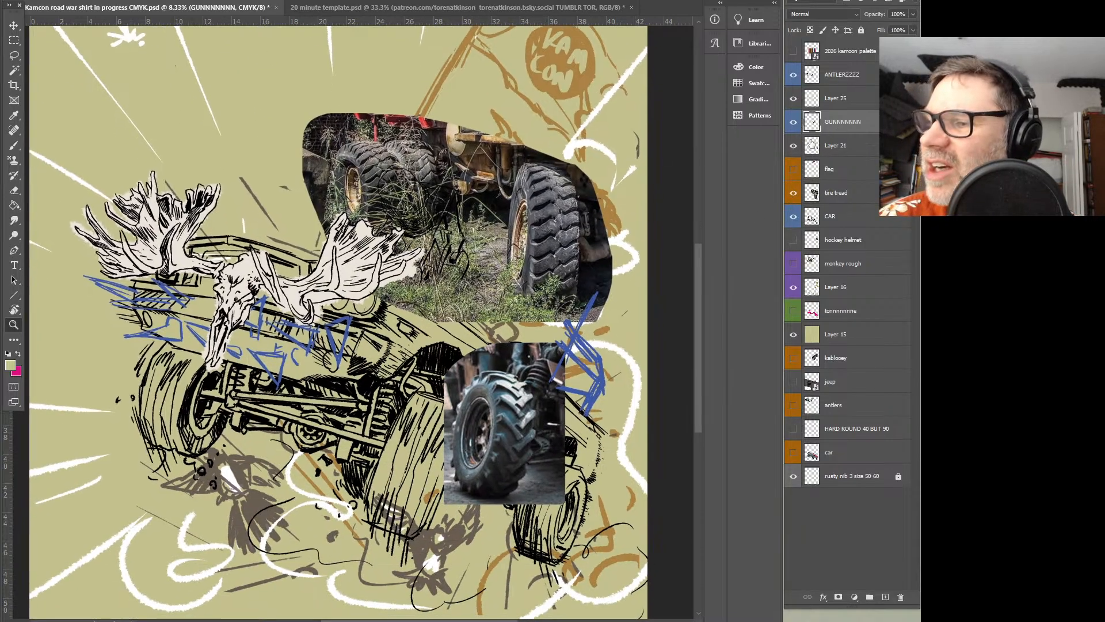
Hide Layer 21 with the blue marks and the tire tread reference layer
click(793, 145)
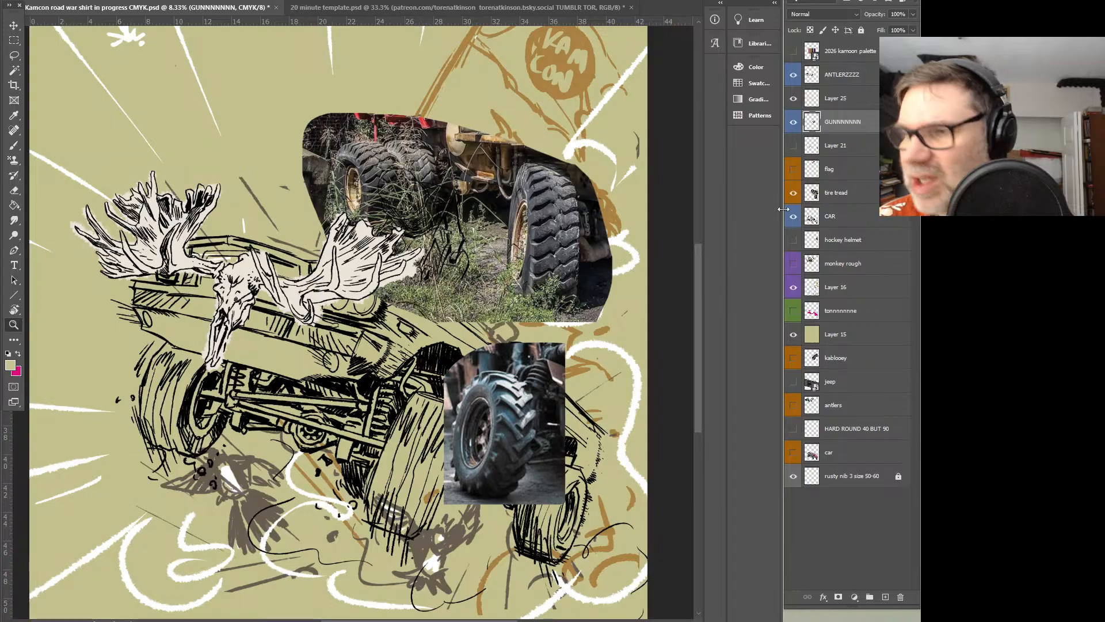
click(793, 122)
click(793, 122)
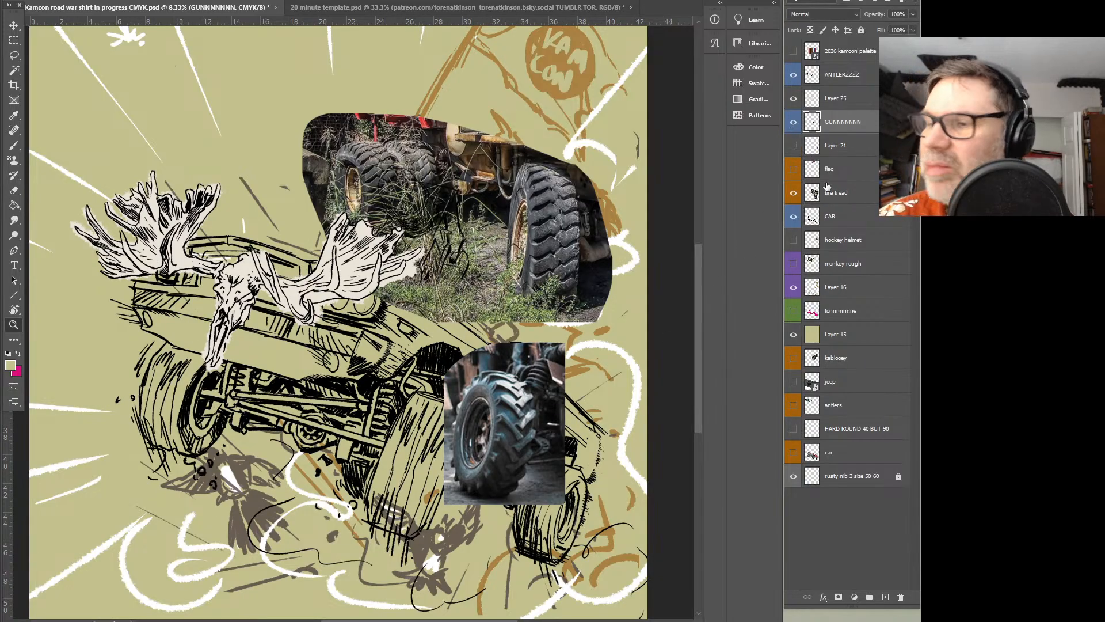
click(793, 194)
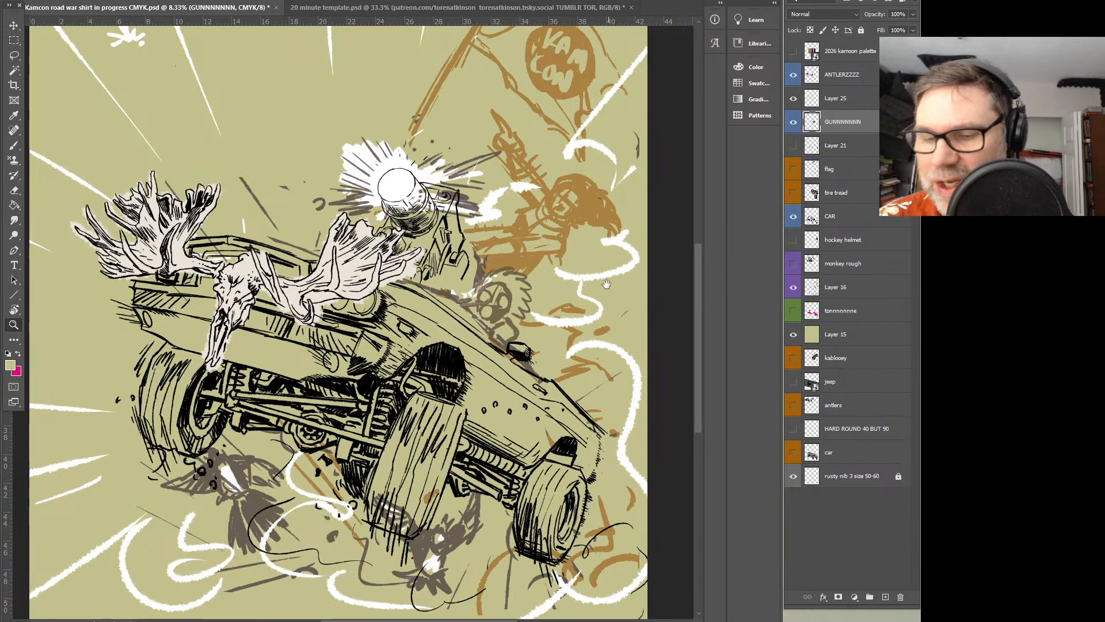
Isolate the CAR layer to examine its line art, and bring the other visible layers back
scroll(607, 288, down, 1)
alt+click(794, 217)
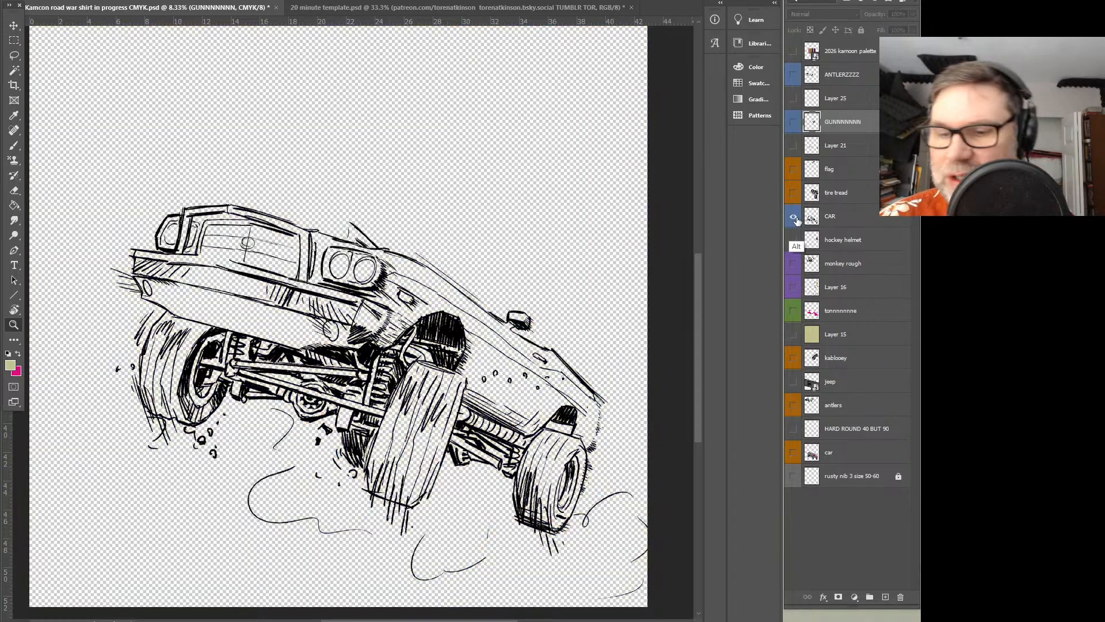
alt+click(794, 217)
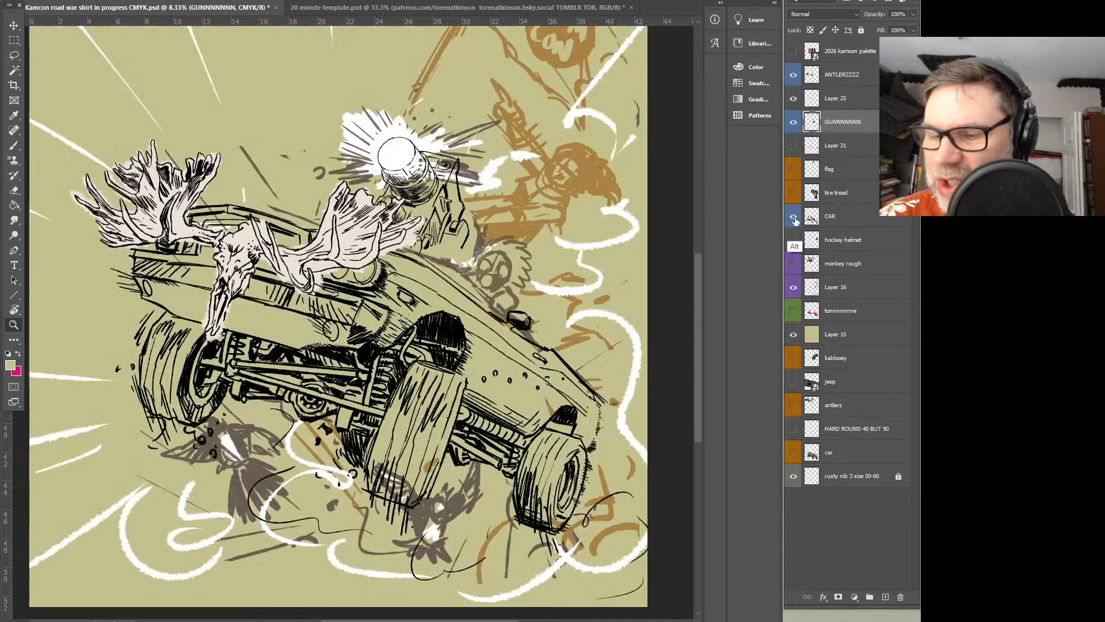
scroll(559, 401, down, 2)
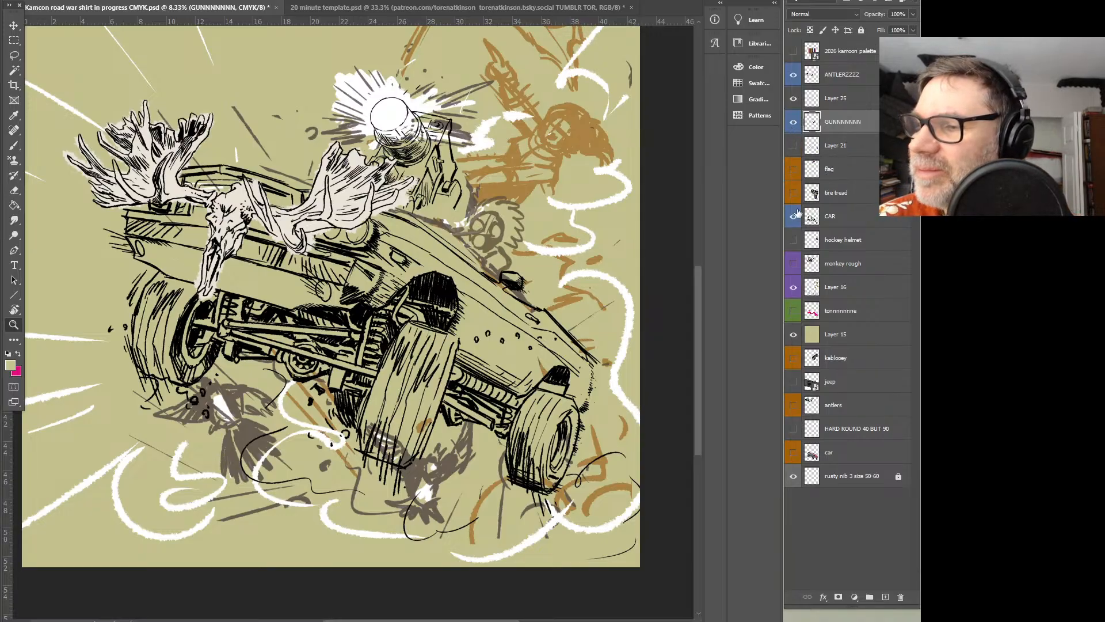
Check the hockey helmet layer and examine the rough flag bearer and flag sketch behind the car
click(794, 240)
click(794, 240)
drag(554, 257, 510, 348)
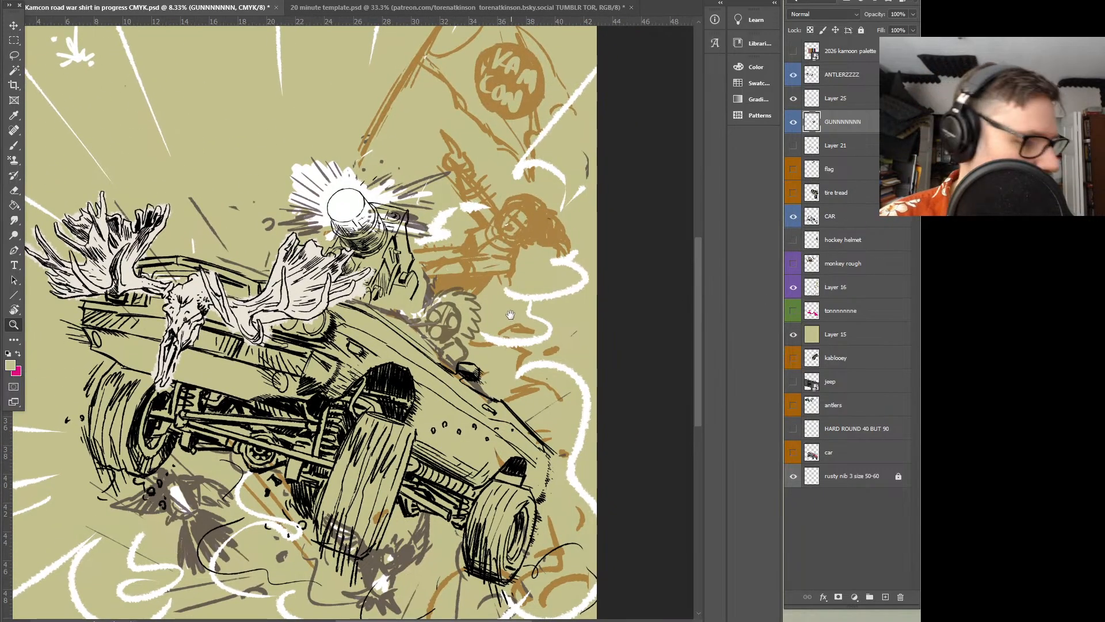
drag(512, 211, 494, 266)
click(499, 281)
drag(517, 330, 506, 356)
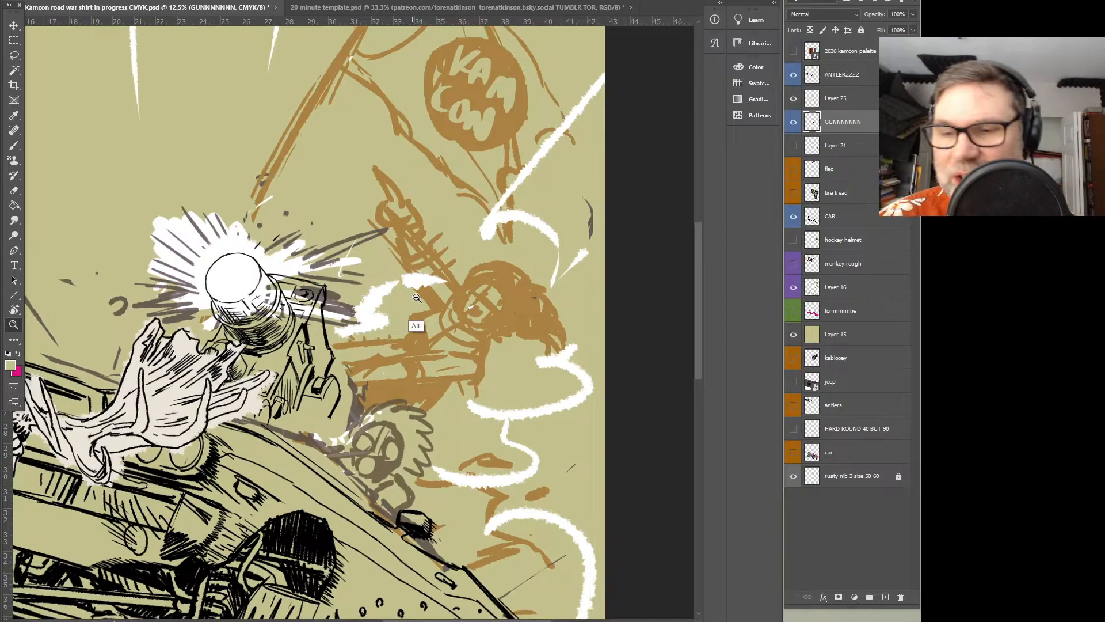
alt+click(415, 323)
alt+click(433, 321)
mouse_move(445, 313)
mouse_down()
mouse_move(374, 332)
mouse_move(537, 286)
mouse_up()
Swap the brush colour to pink and reduce the opacity of the rough sketch on Layer 16 to 40%
key(b)
click(18, 353)
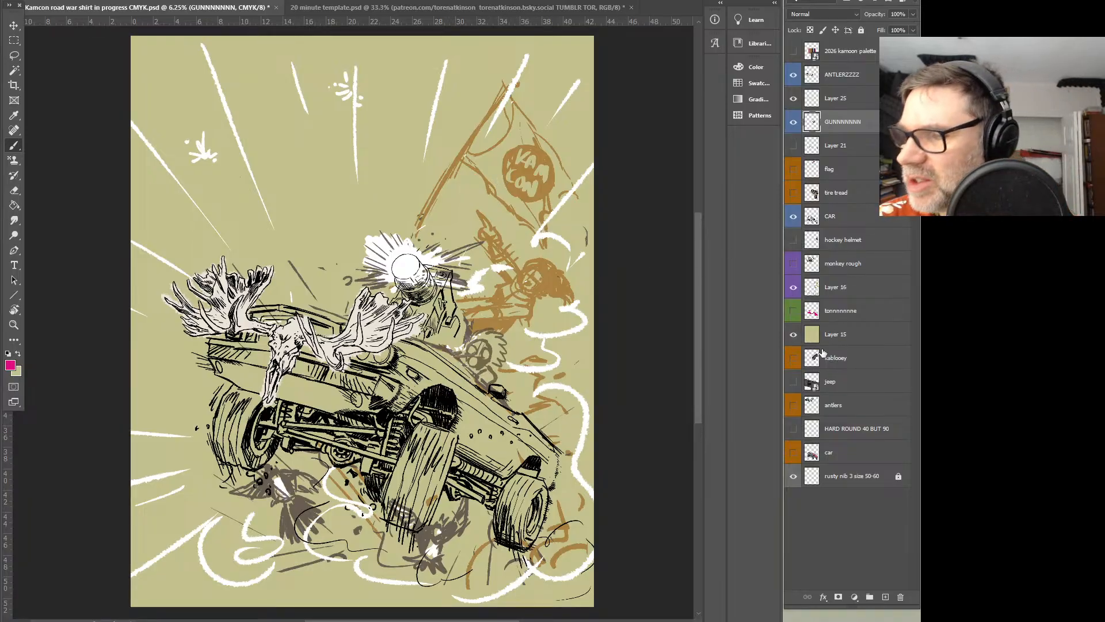
click(793, 288)
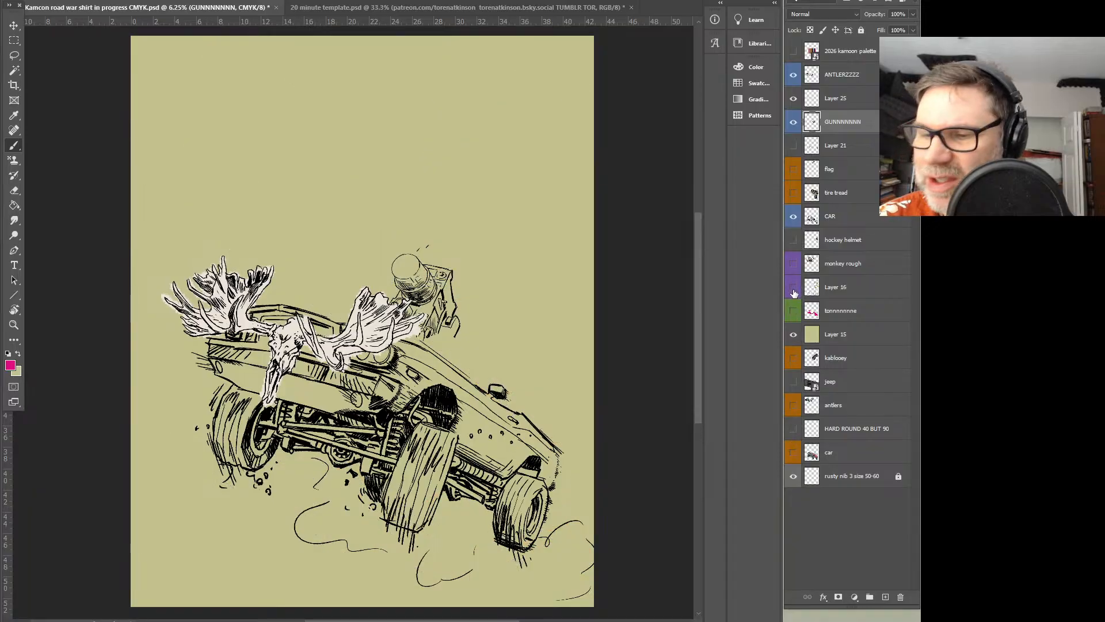
click(793, 290)
click(794, 292)
click(793, 292)
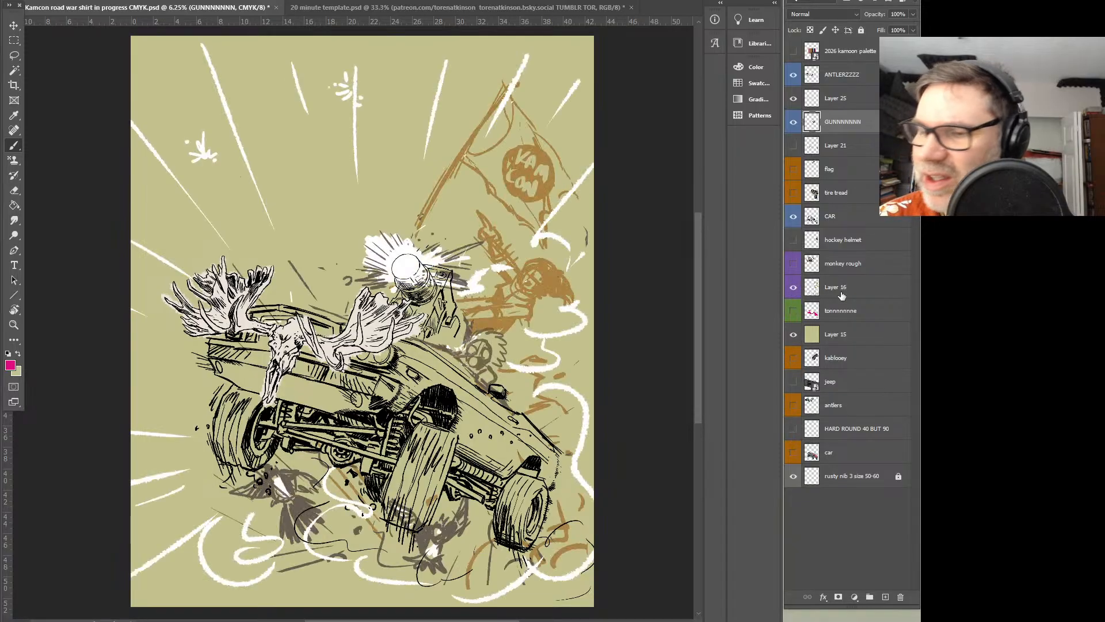
click(835, 287)
click(913, 14)
drag(914, 27, 880, 28)
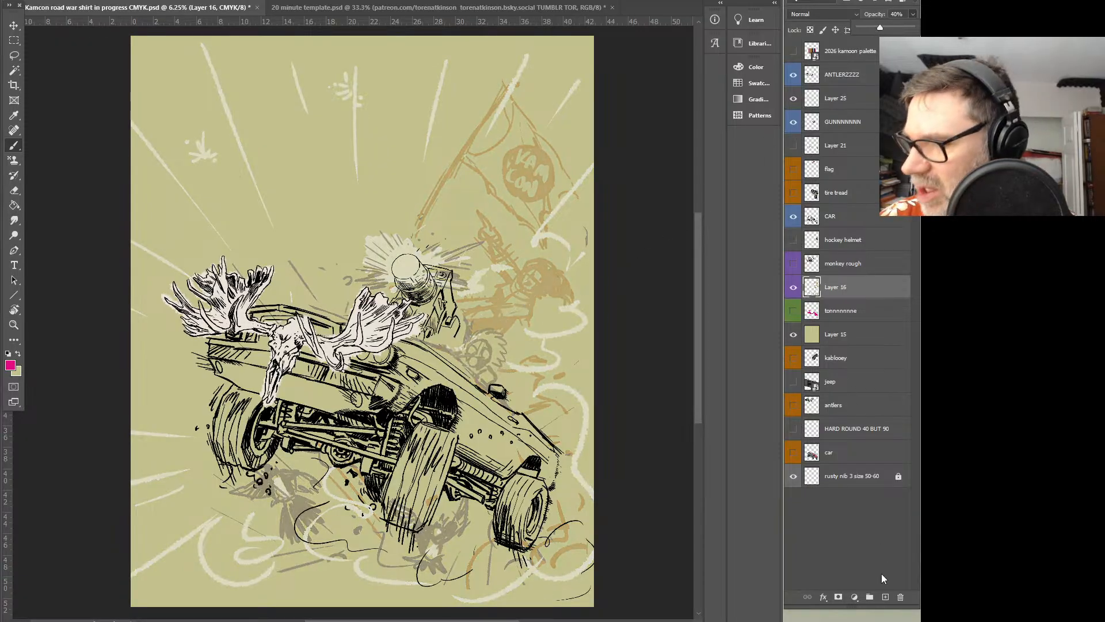
Add a new layer above Layer 16, sketch a pink pole and waving flag on it, and move them up and left
click(885, 597)
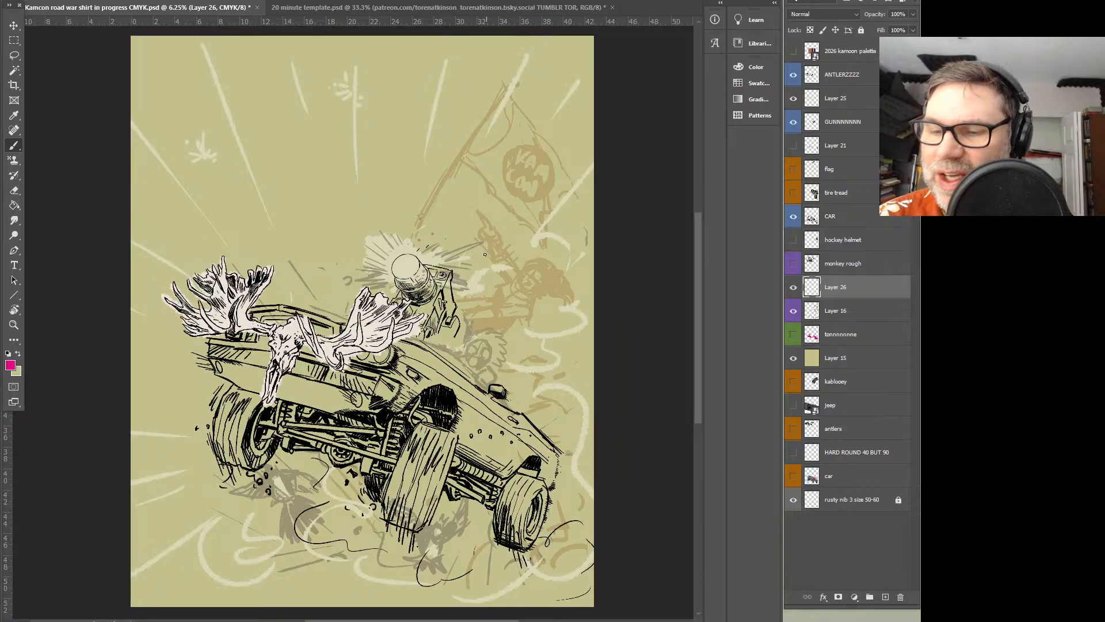
mouse_move(490, 85)
mouse_down()
mouse_move(443, 249)
mouse_move(495, 85)
mouse_move(561, 53)
mouse_move(536, 81)
mouse_move(497, 83)
mouse_move(584, 109)
mouse_move(554, 176)
mouse_move(521, 183)
mouse_up()
key(v)
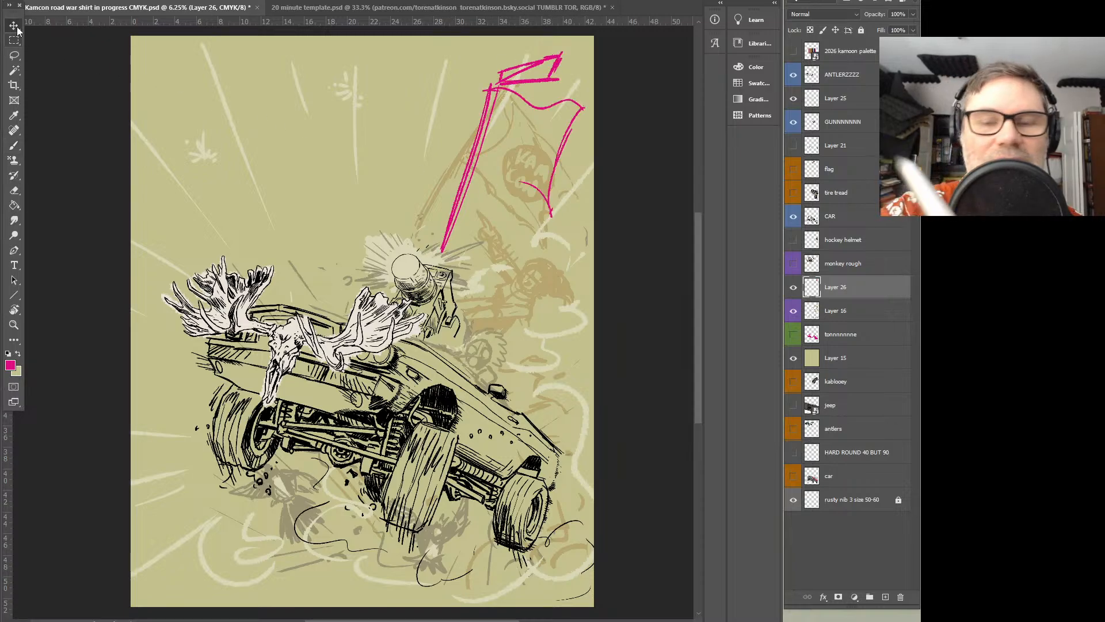
drag(476, 129, 426, 115)
key(l)
key(b)
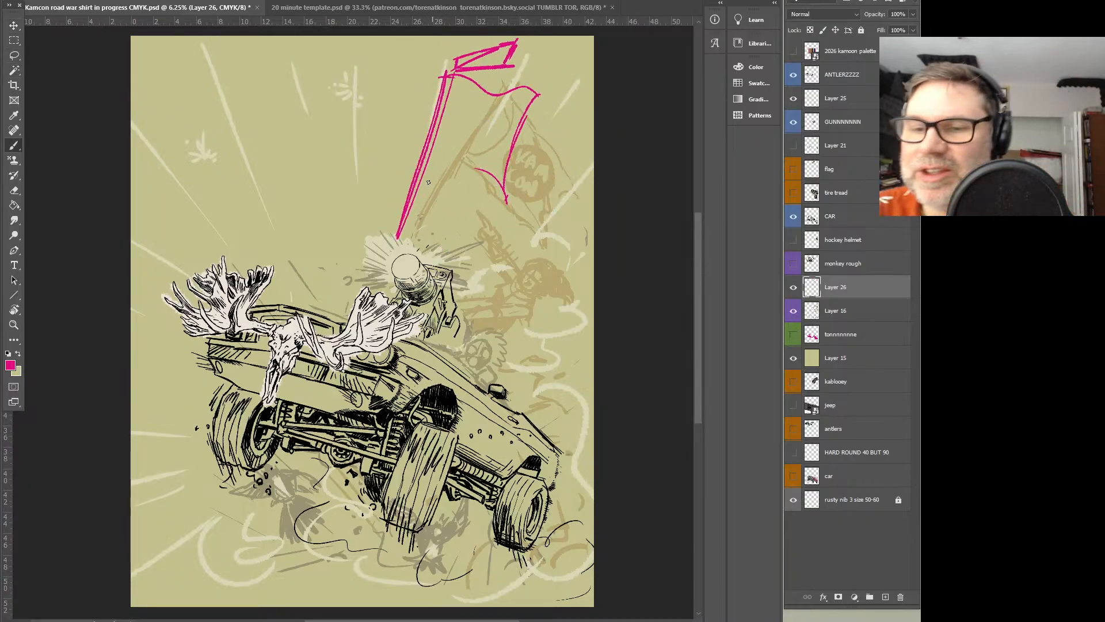
mouse_move(465, 311)
mouse_down()
mouse_move(481, 243)
mouse_move(500, 232)
mouse_move(498, 245)
mouse_move(475, 226)
mouse_up()
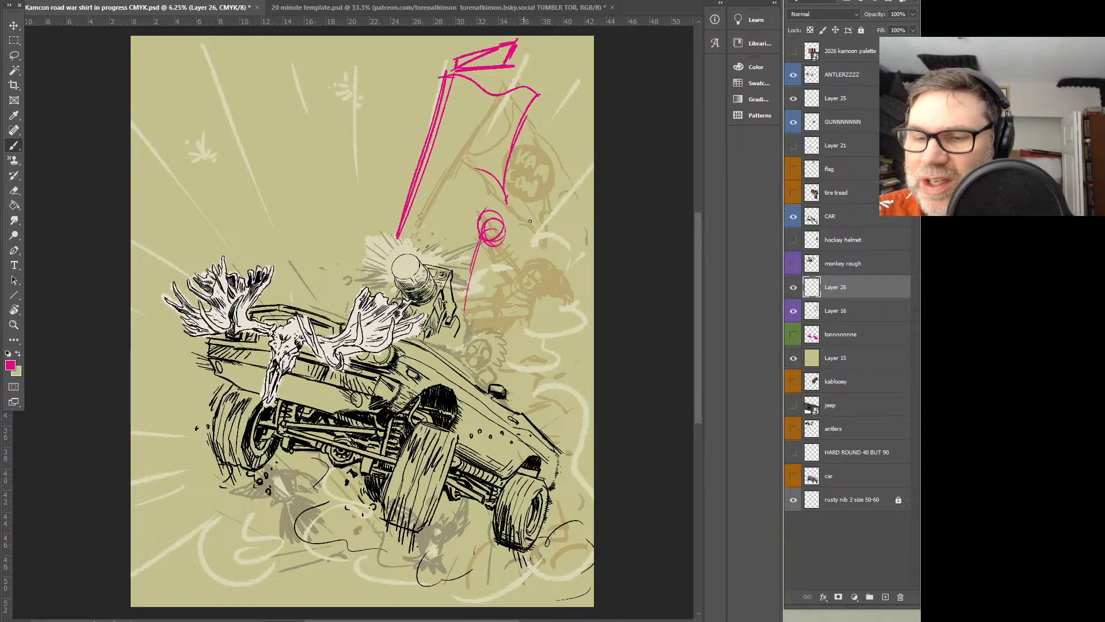
key(ctrl+z)
key(ctrl+z)
key(ctrl+z)
Sketch a pink stick-figure flag bearer behind the car, with legs, torso, head, raised fist and one hand gripping the pole
mouse_move(467, 263)
mouse_down()
mouse_move(459, 304)
mouse_move(482, 272)
mouse_up()
mouse_move(468, 253)
mouse_down()
mouse_move(495, 278)
mouse_move(506, 344)
mouse_up()
drag(521, 300, 531, 388)
drag(521, 298, 539, 390)
drag(485, 230, 493, 274)
mouse_move(525, 229)
mouse_down()
mouse_move(528, 302)
mouse_move(526, 229)
mouse_up()
mouse_move(429, 163)
mouse_down()
mouse_move(482, 219)
mouse_move(429, 167)
mouse_move(485, 199)
mouse_up()
drag(438, 158, 496, 218)
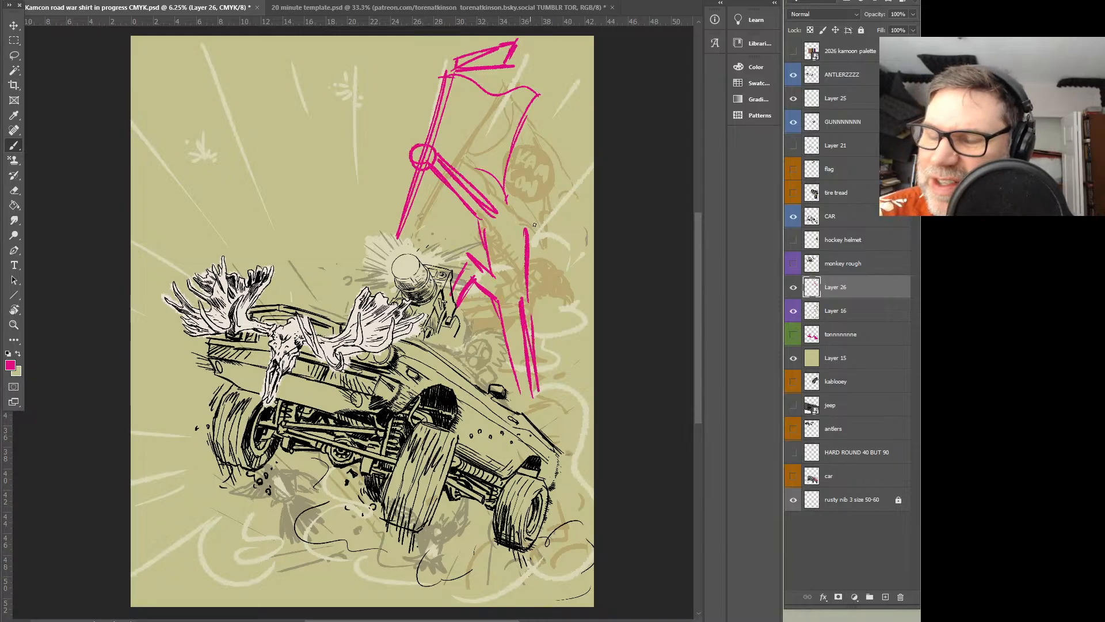
mouse_move(516, 179)
mouse_down()
mouse_move(517, 222)
mouse_move(552, 245)
mouse_up()
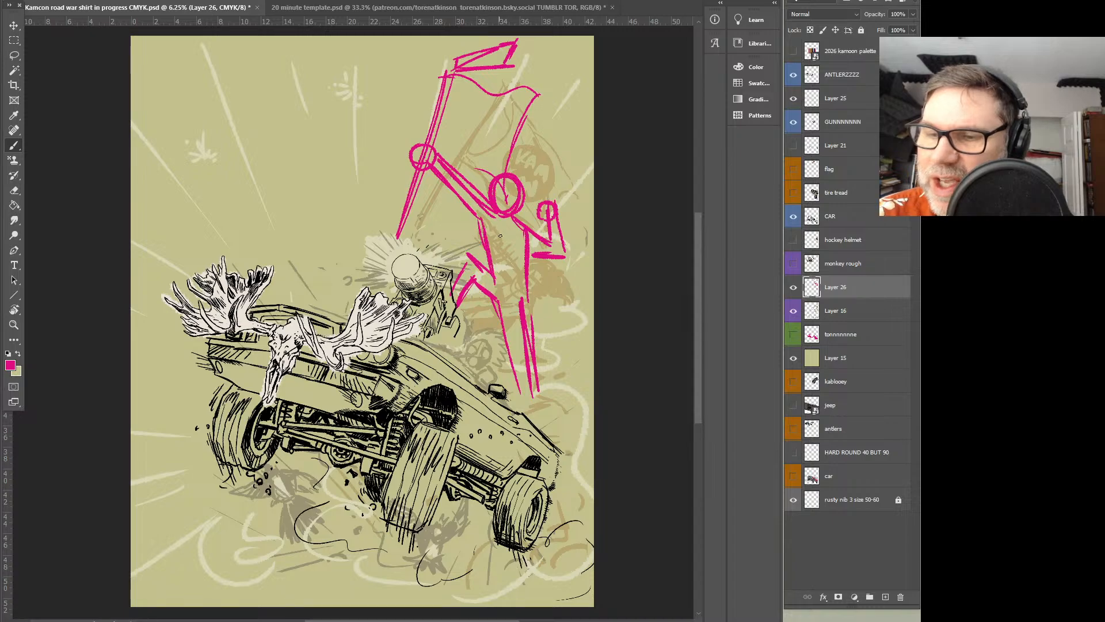
drag(512, 217, 517, 336)
mouse_move(507, 219)
mouse_down()
mouse_move(506, 275)
mouse_move(477, 375)
mouse_up()
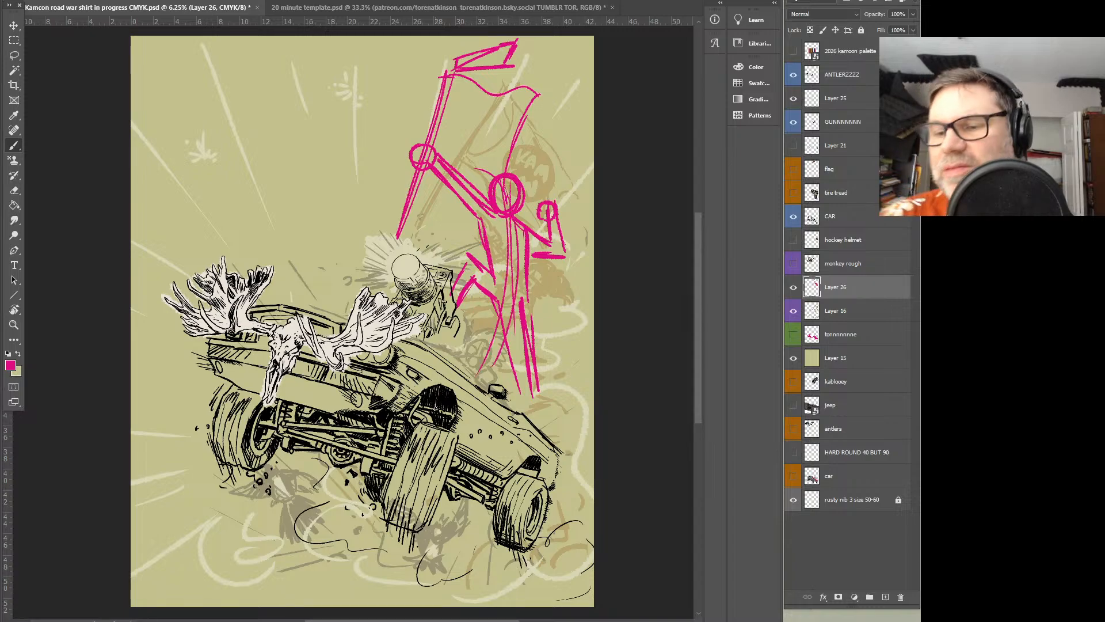
Toggle Layer 21 on and off to examine its blue sketch lines on the car
click(793, 148)
click(793, 149)
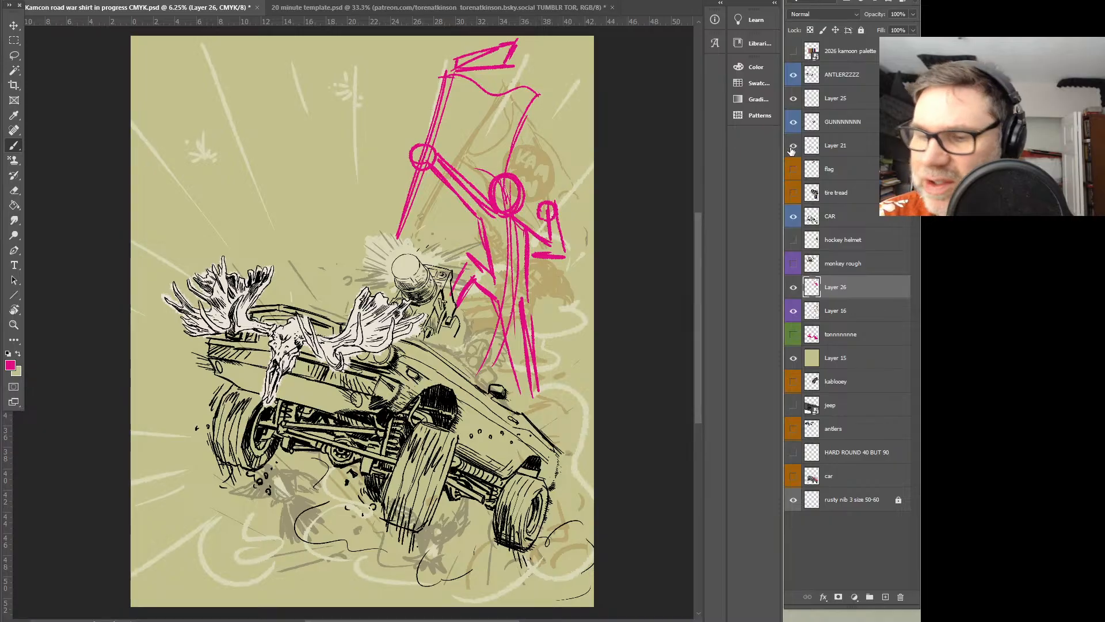
click(793, 148)
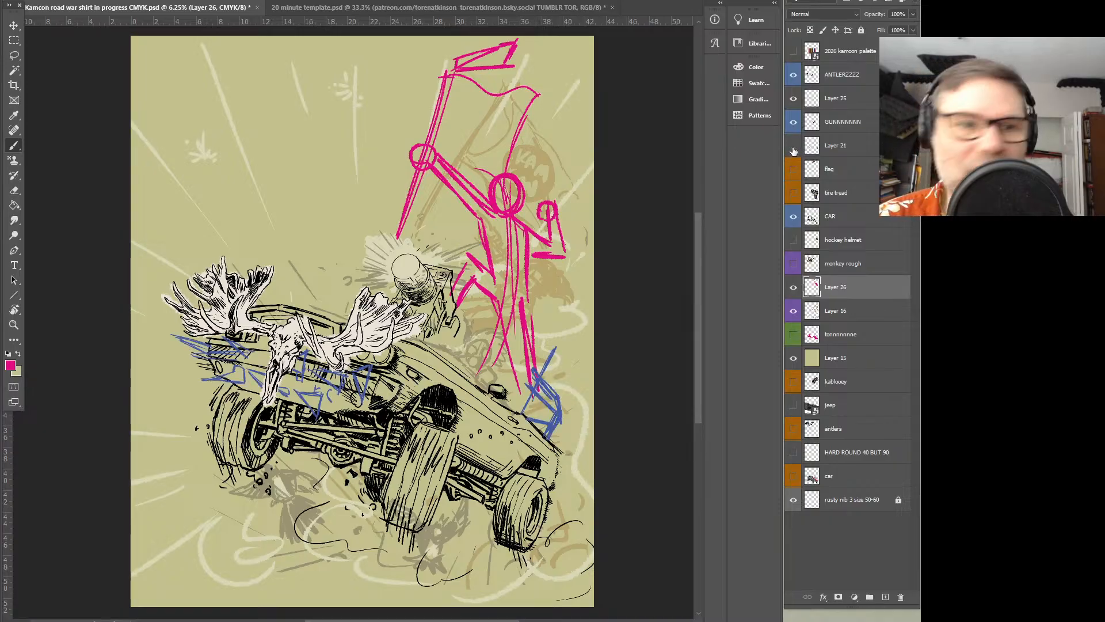
click(793, 148)
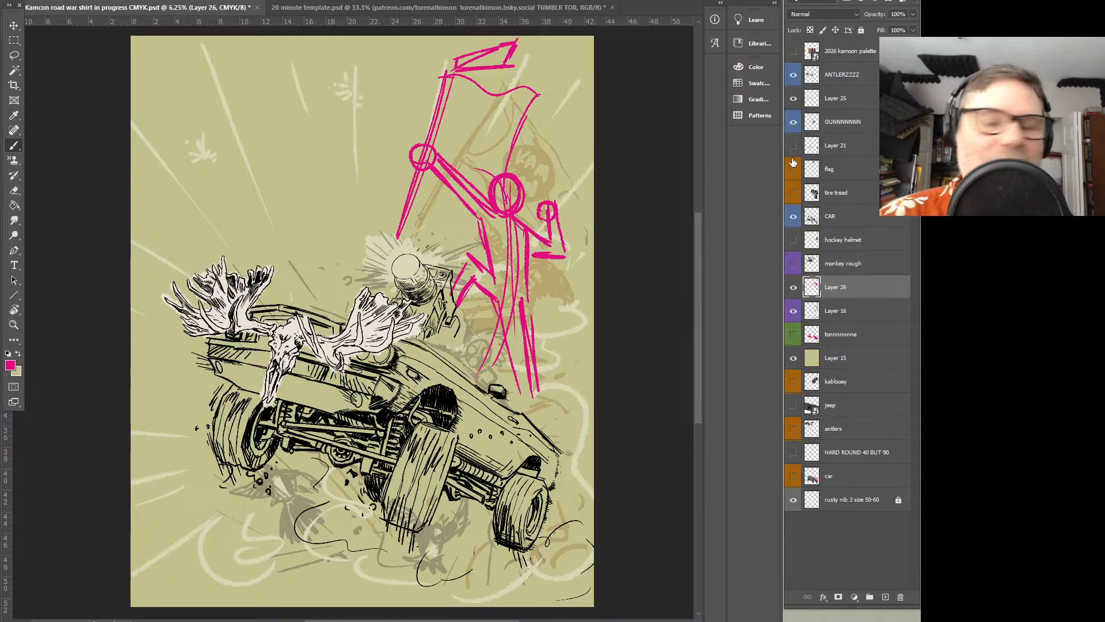
Label the hockey helmet layer with the orange colour
click(834, 245)
right_click(852, 246)
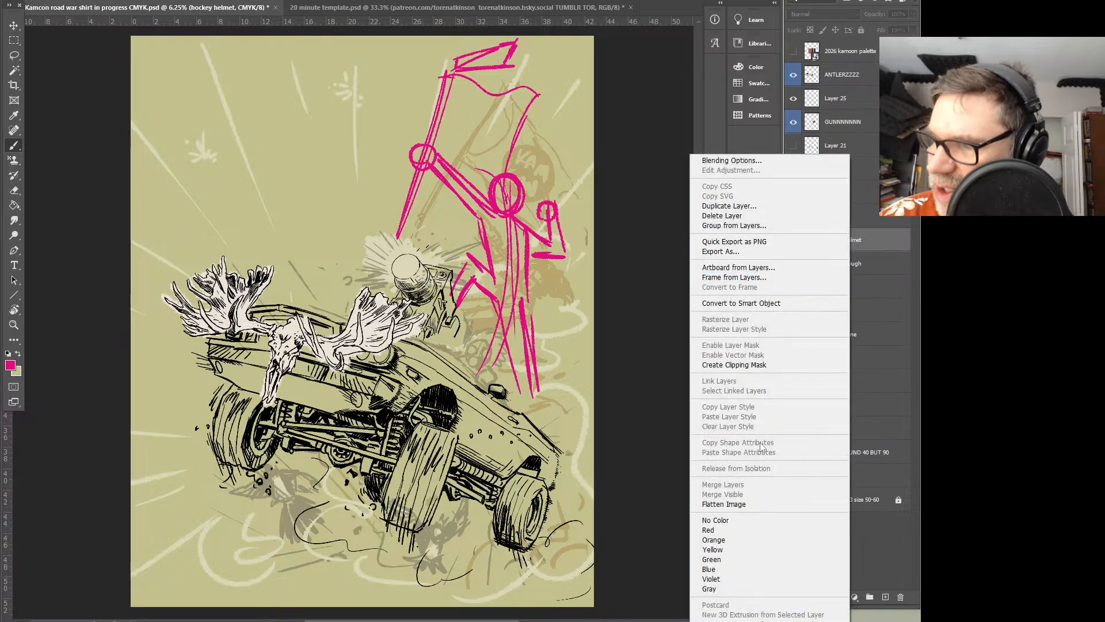
click(742, 540)
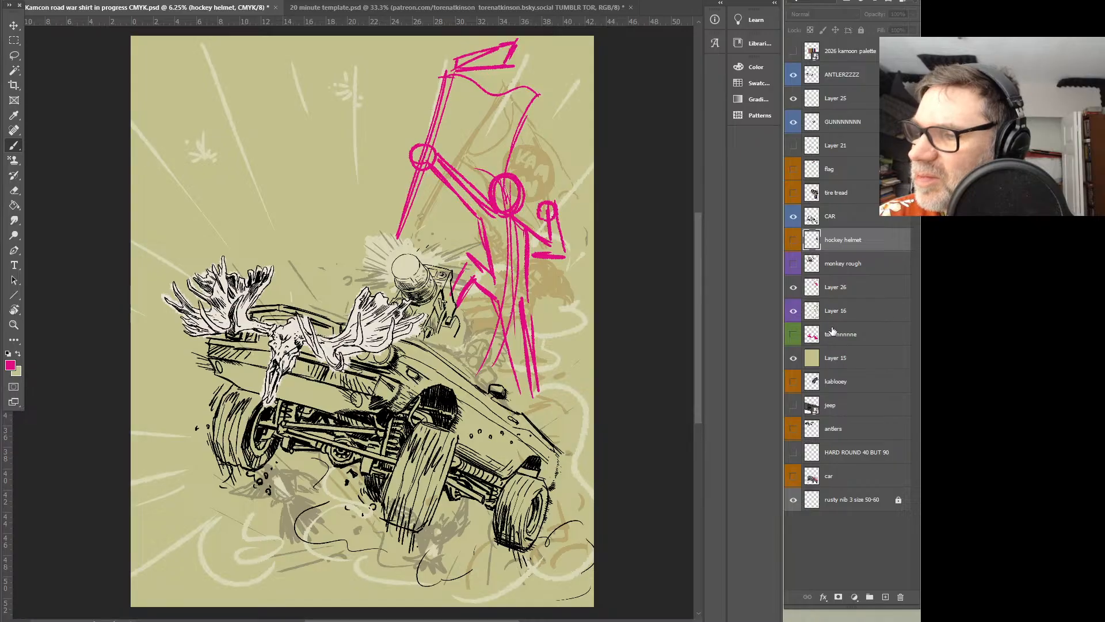
Show the monkey rough layer and move the monkey sketch slightly up and left, away from the pink pole
click(793, 264)
click(826, 265)
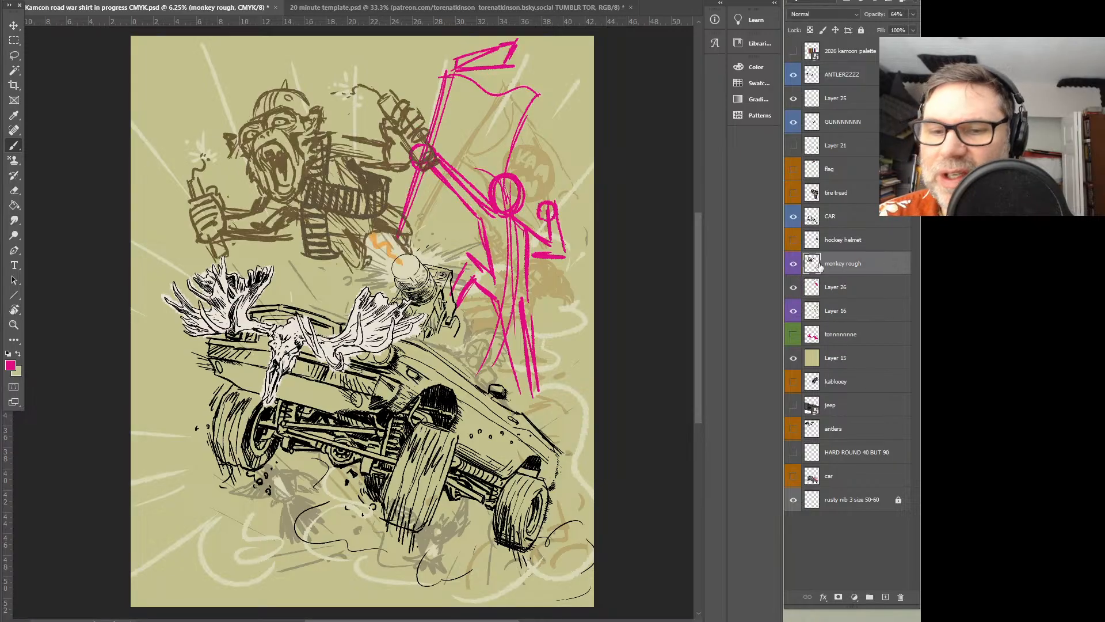
drag(454, 249, 459, 275)
key(v)
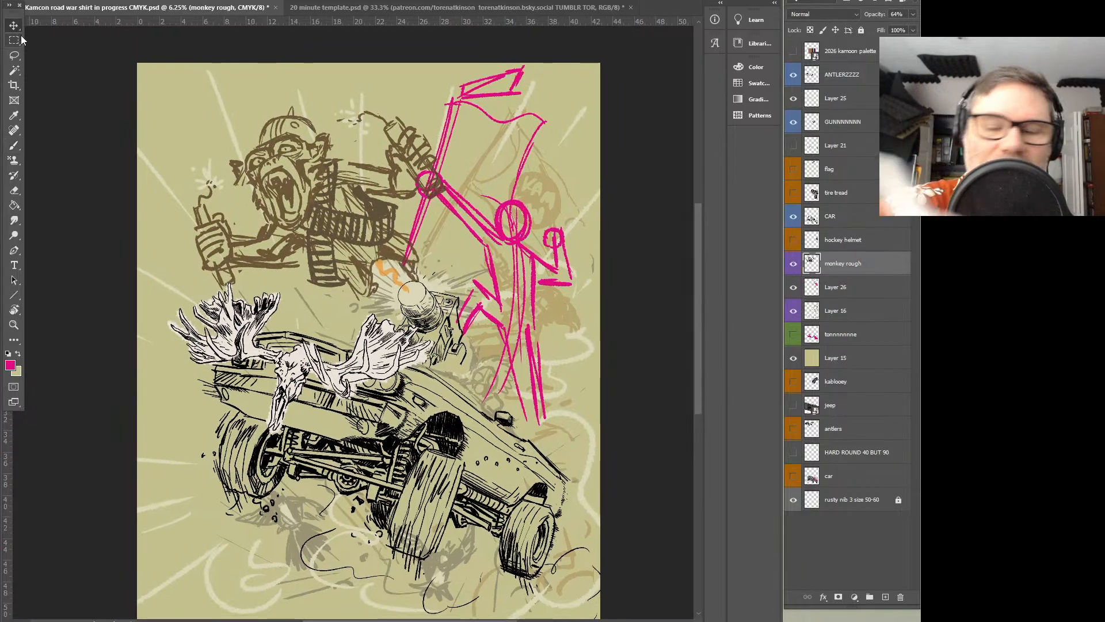
mouse_move(360, 189)
mouse_down()
mouse_move(341, 169)
mouse_move(343, 182)
mouse_up()
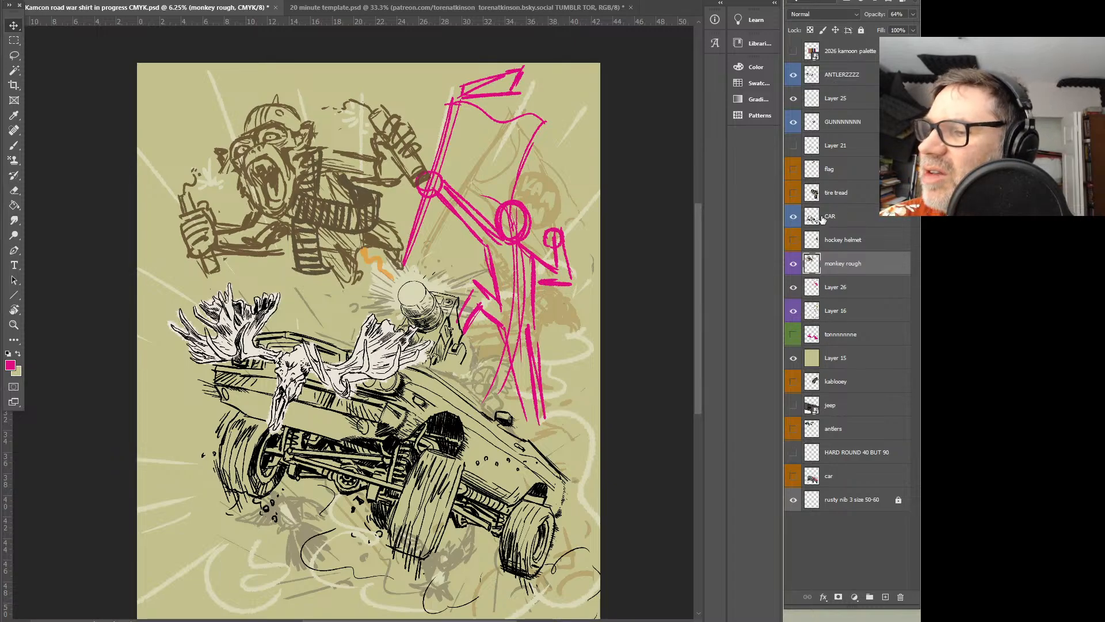
Check what Layer 25 contains and rename it "moose matte"
click(794, 99)
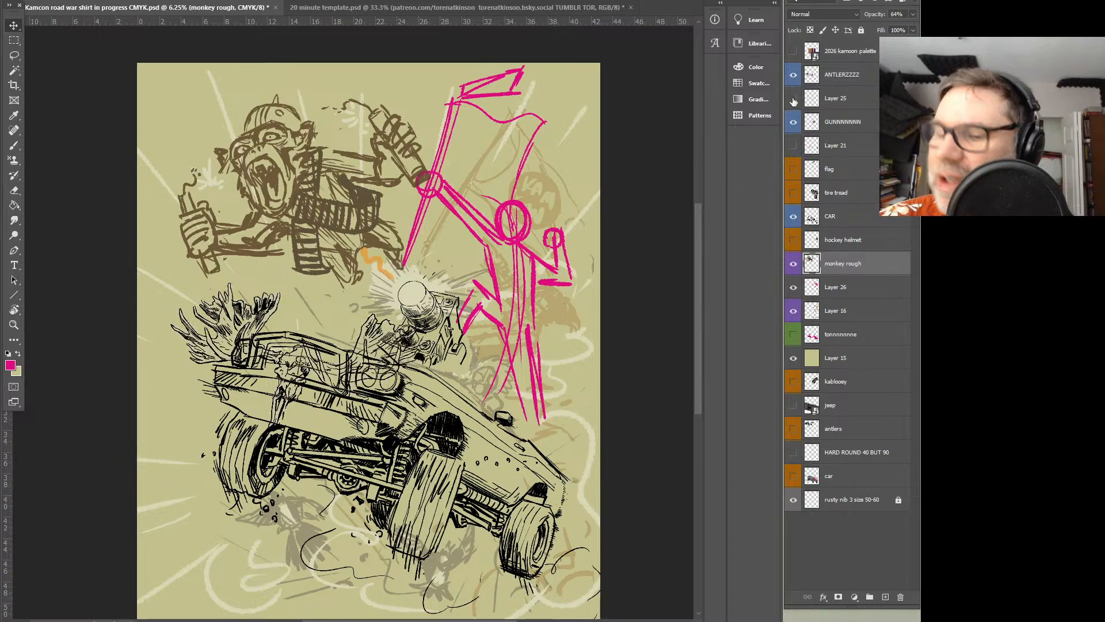
double_click(842, 99)
text(moos)
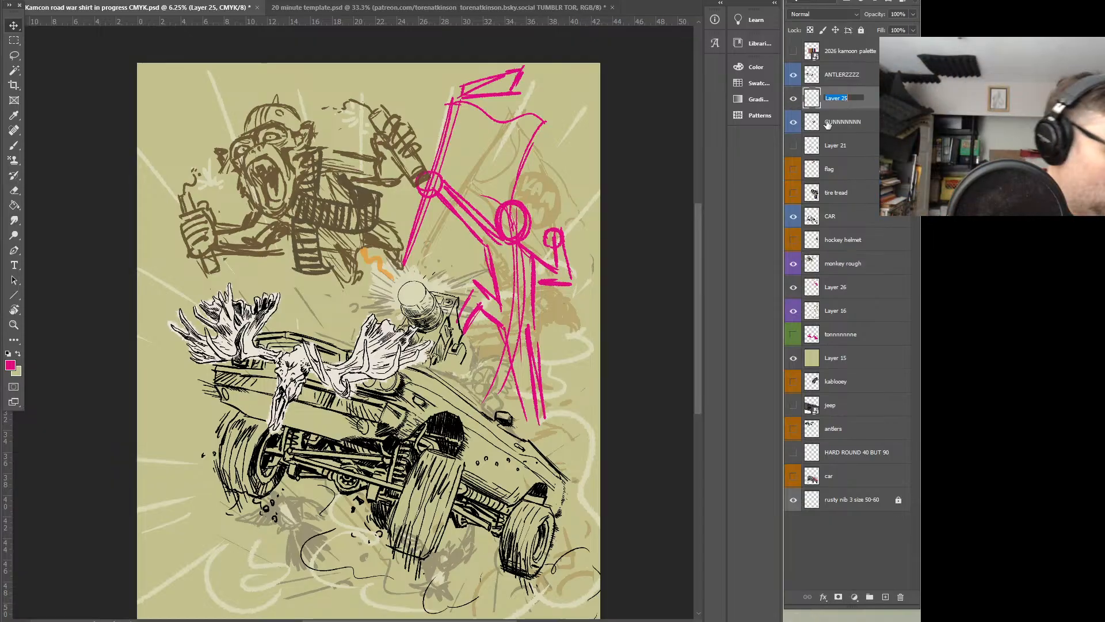
text(e matte)
key(Return)
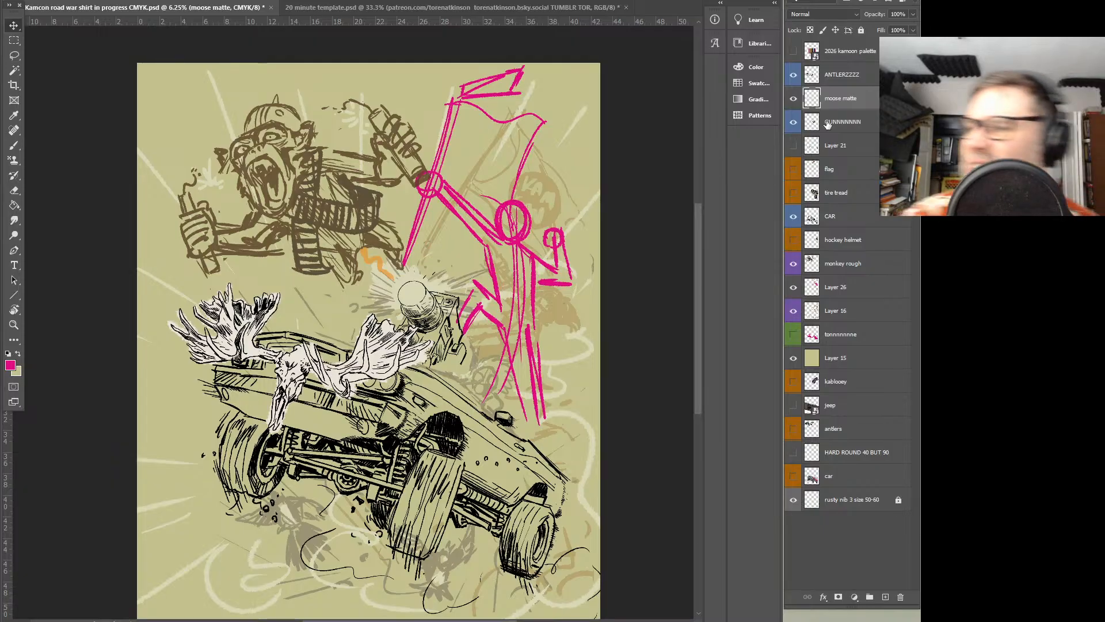
Show Layer 21 and rename it "car junk"
click(793, 146)
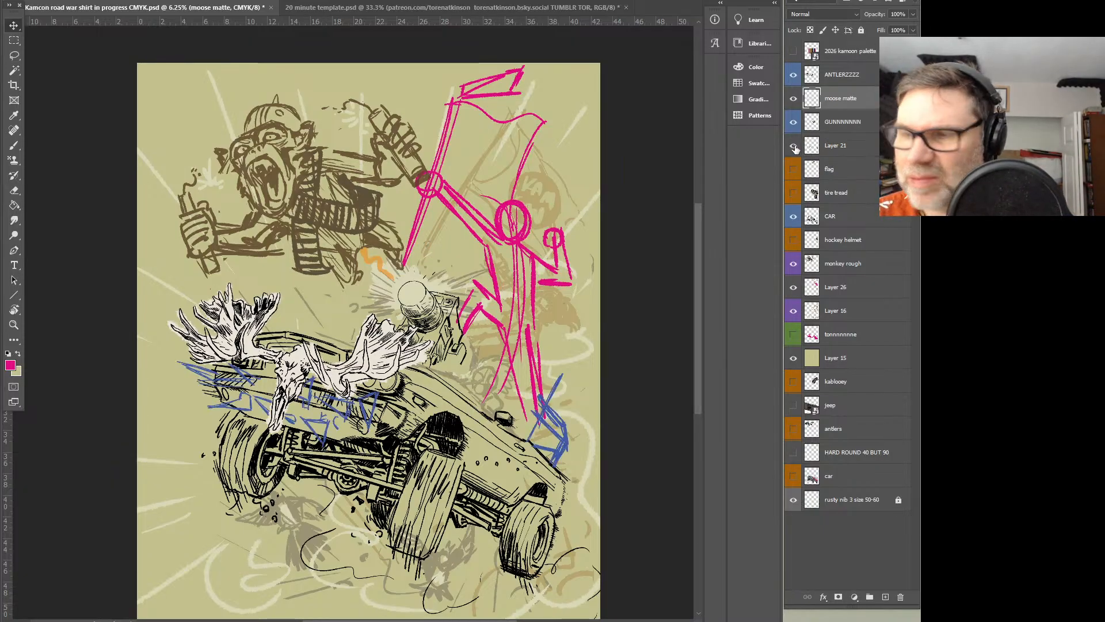
double_click(840, 147)
text(ca)
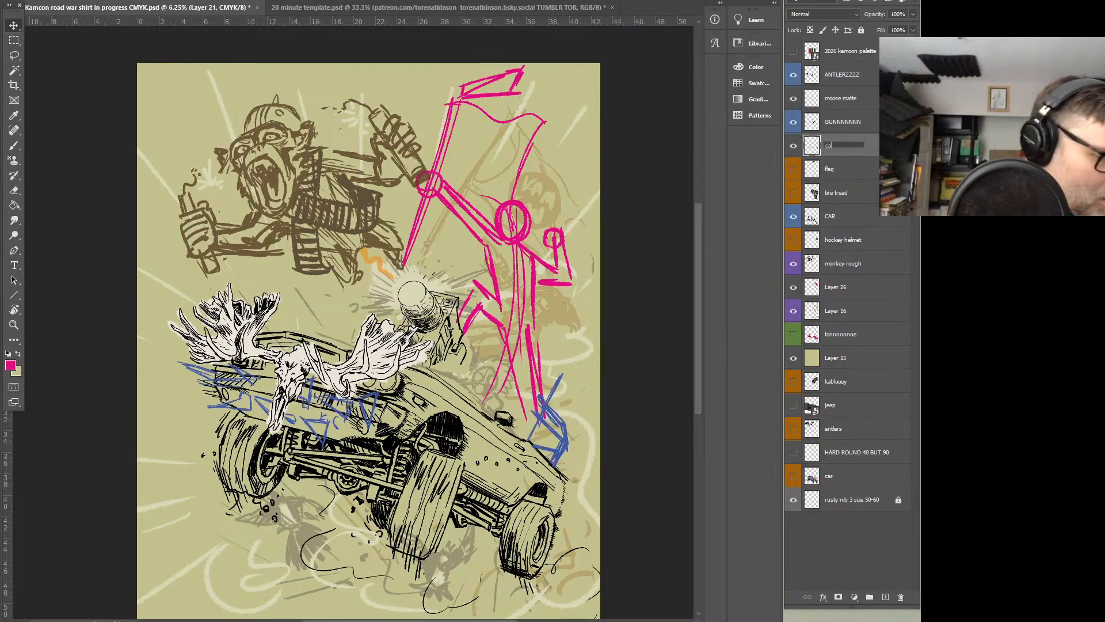
text(r junk)
key(Return)
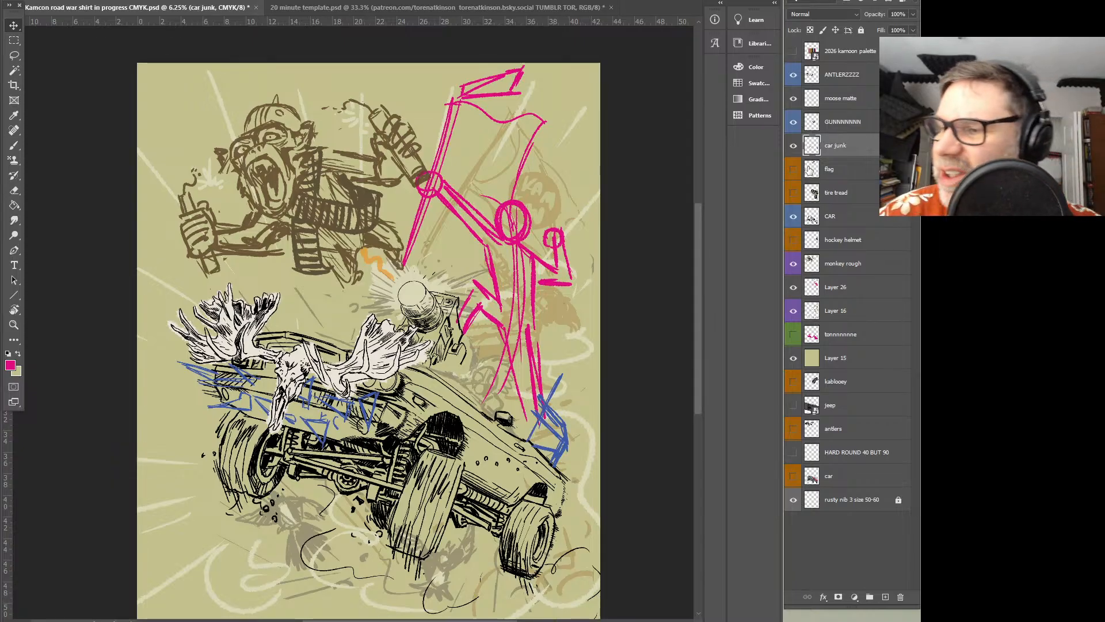
Show the flag reference layer and move its photo down and right over the pink flag sketch
click(795, 171)
click(797, 175)
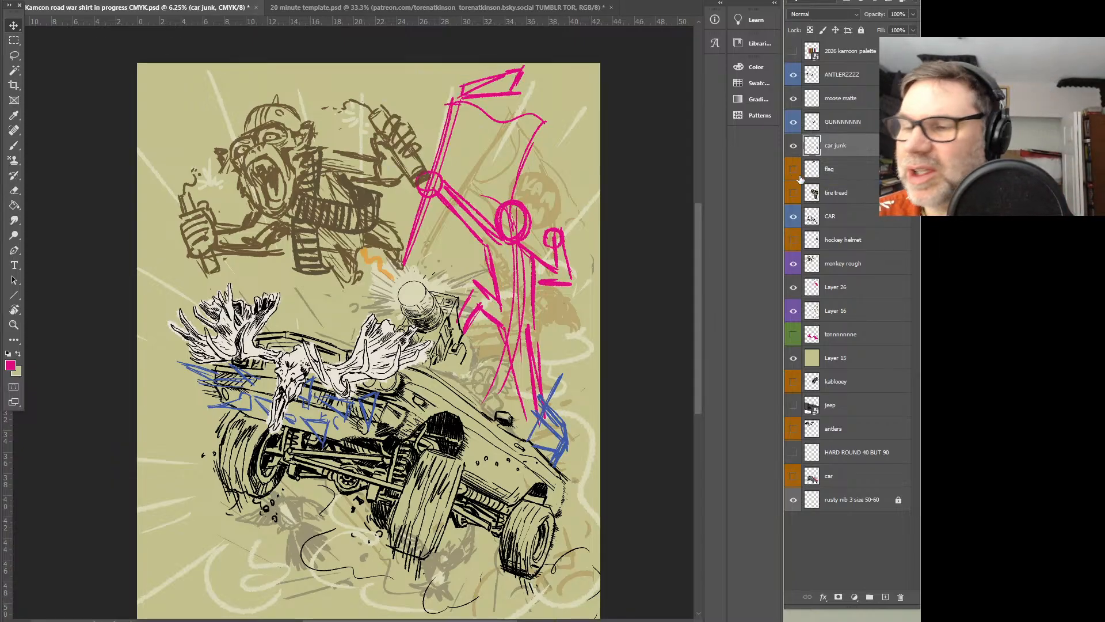
click(793, 170)
click(832, 169)
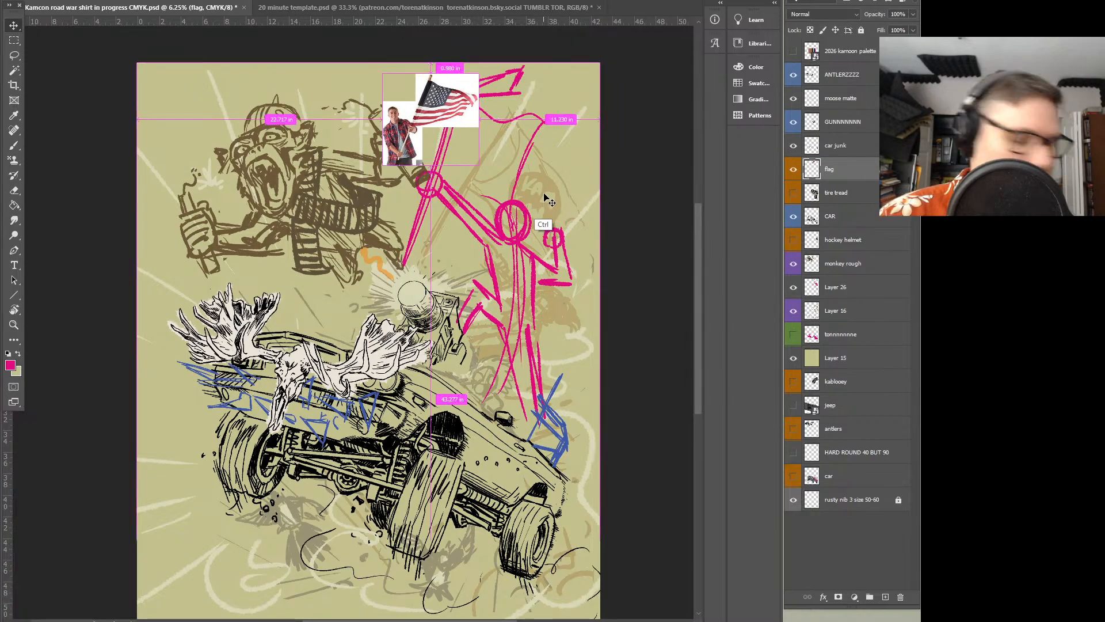
drag(488, 82, 521, 206)
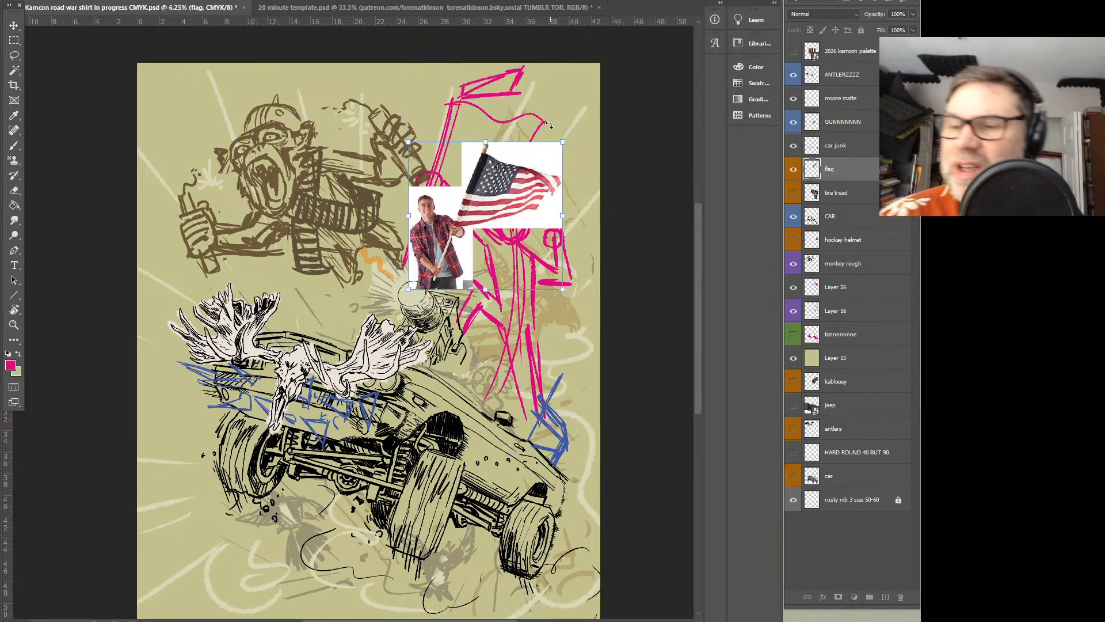
Enlarge and tilt the flag reference photo to match the pink pole, and reduce its layer opacity to 47%
drag(569, 138, 546, 128)
drag(608, 74, 601, 59)
drag(570, 112, 558, 130)
click(913, 14)
drag(914, 28, 879, 31)
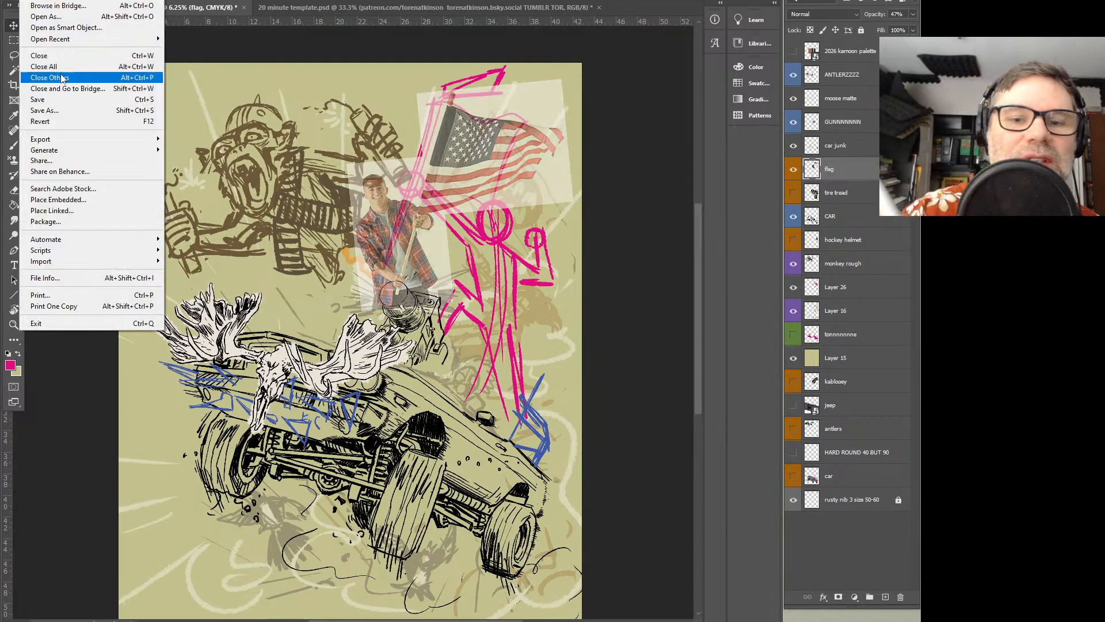
Save the document and check its image size without changing it
click(73, 102)
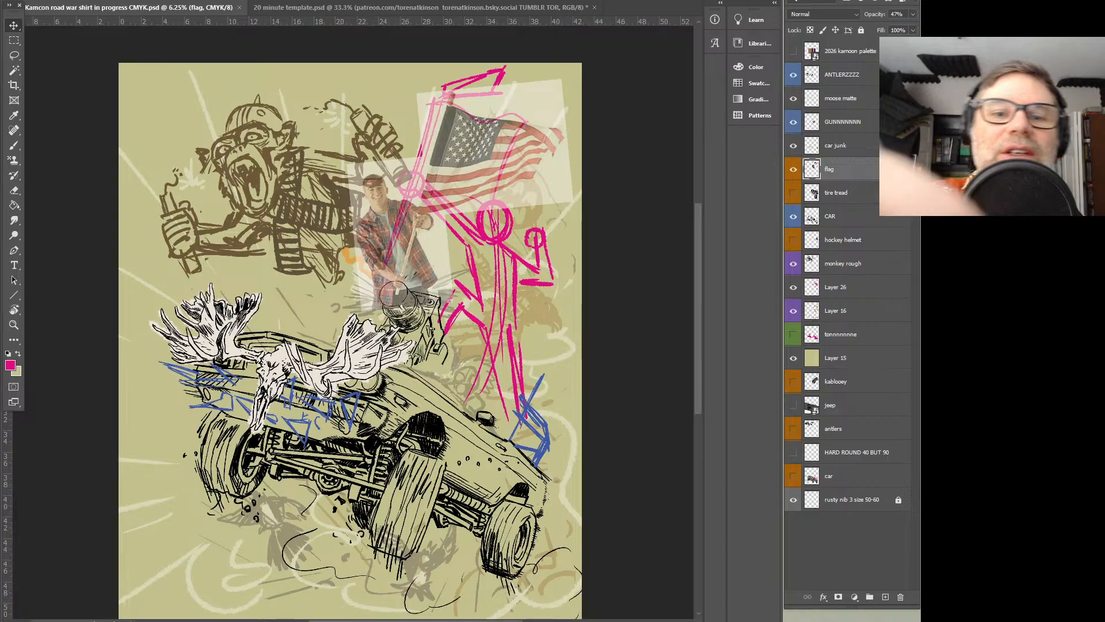
click(65, 1)
click(97, 55)
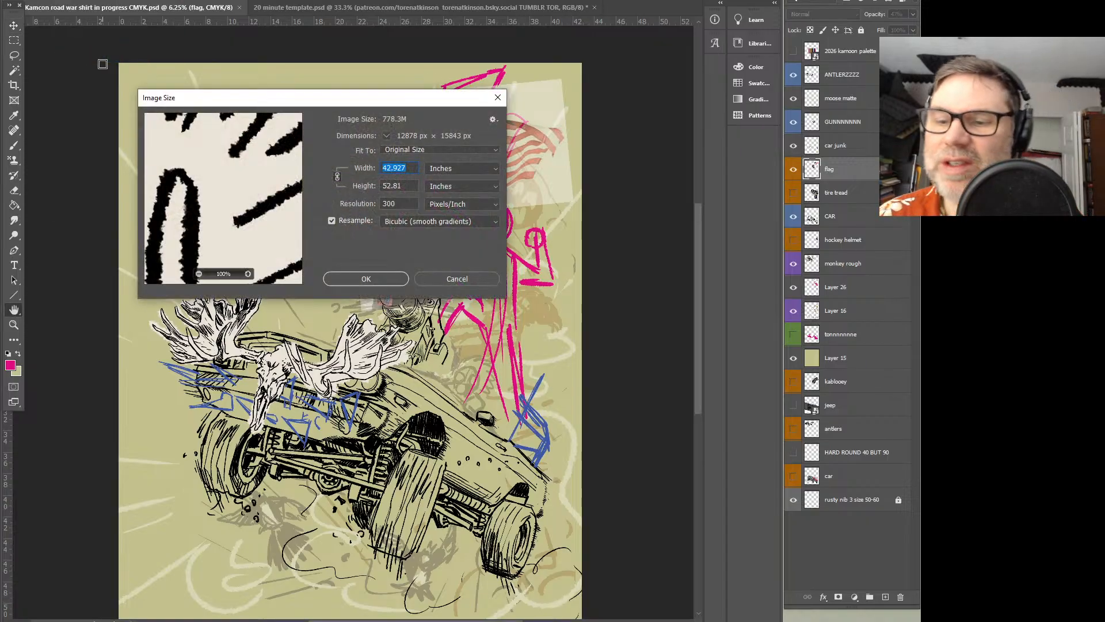
click(459, 278)
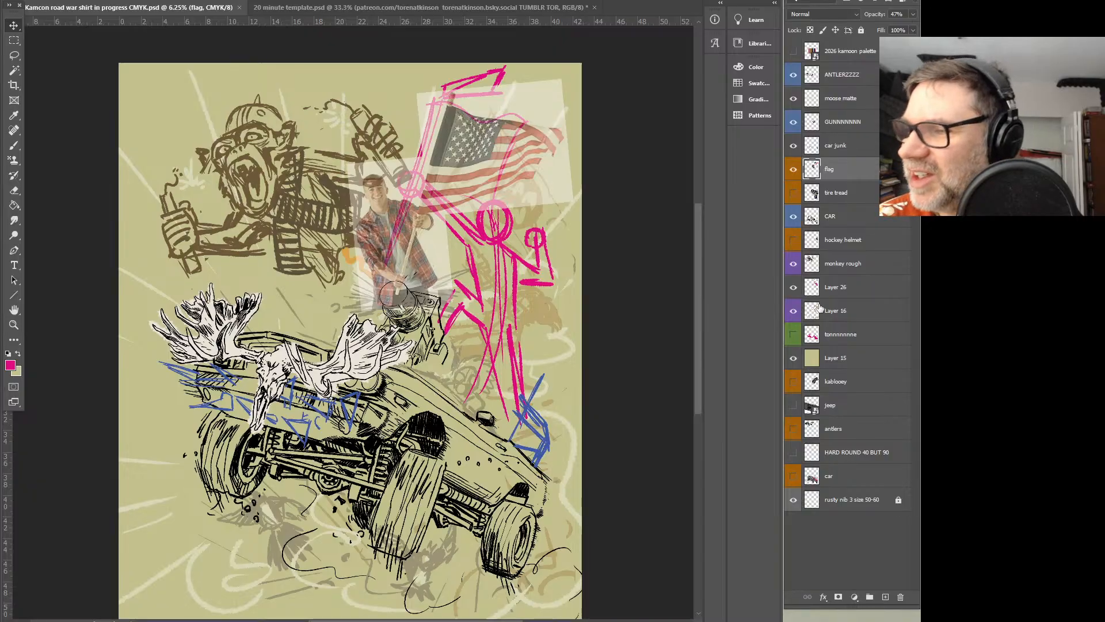
Lasso the pink flag and flag bearer sketch on Layer 26 and delete it
click(793, 286)
click(793, 286)
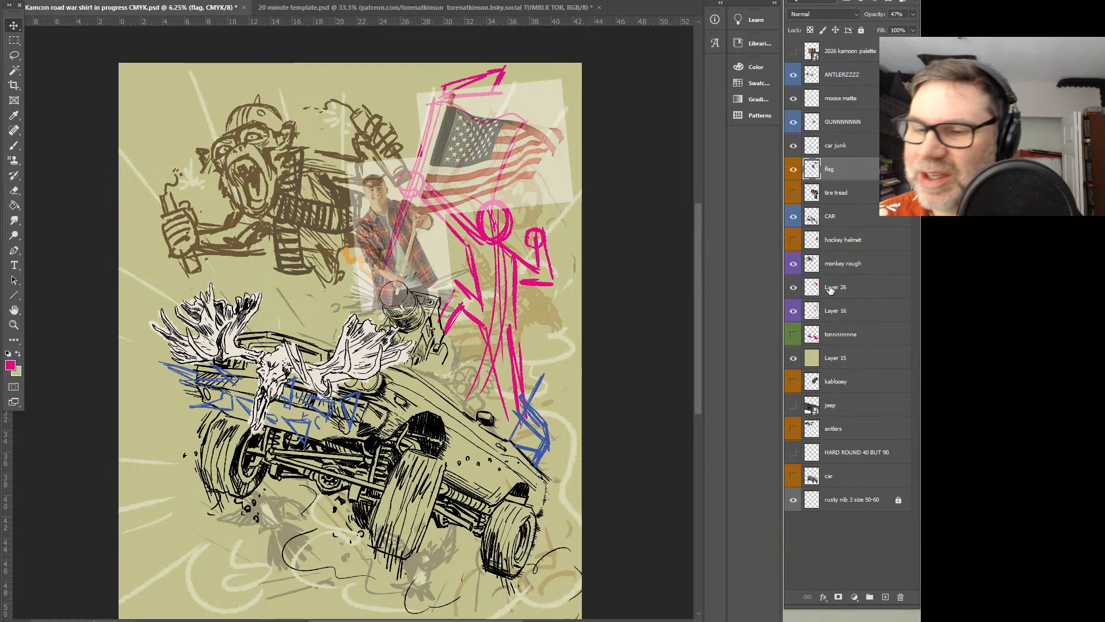
click(835, 287)
click(14, 55)
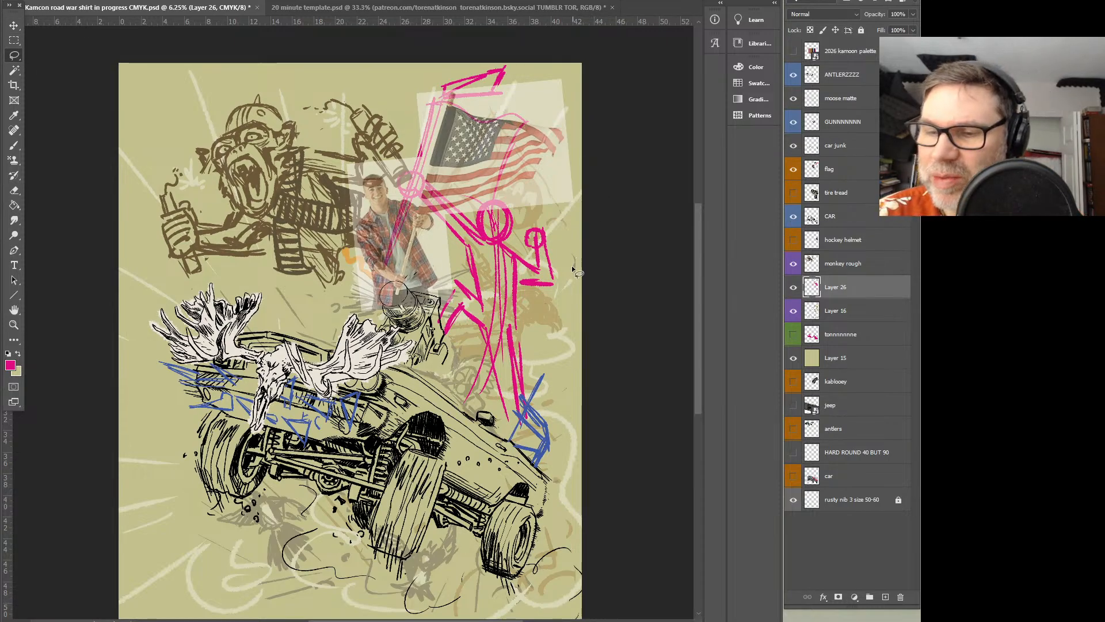
mouse_move(577, 251)
mouse_down()
mouse_move(575, 121)
mouse_move(353, 244)
mouse_move(590, 449)
mouse_up()
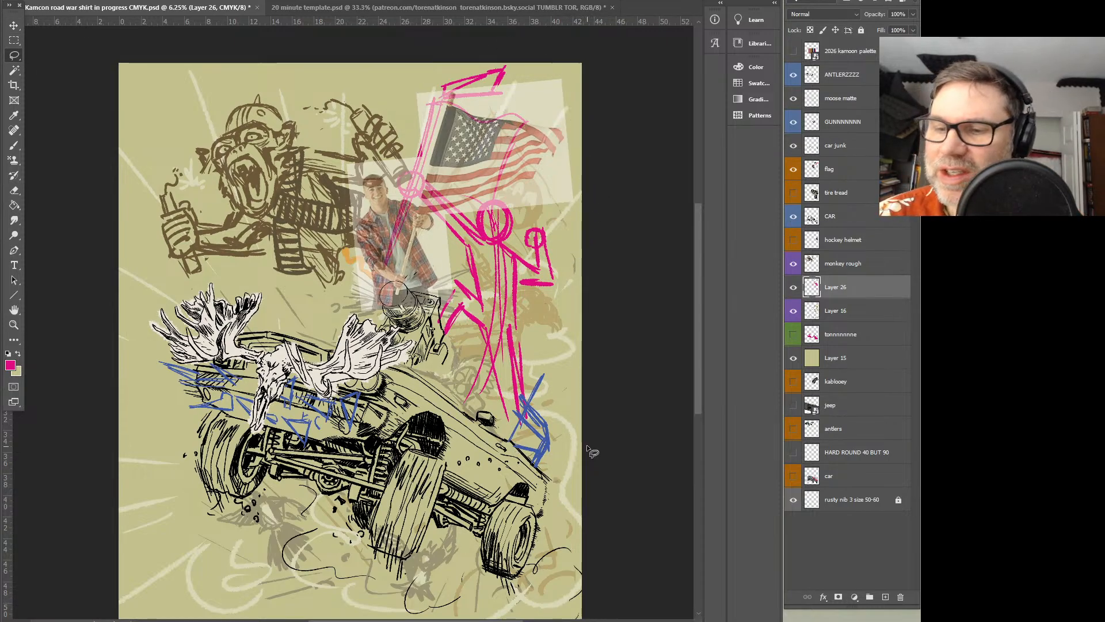
key(Delete)
key(ctrl+d)
Draw a new pink pole with a top pennant along the photo's flagpole, and move Layer 26 to the top of the stack
key(b)
drag(425, 204, 450, 102)
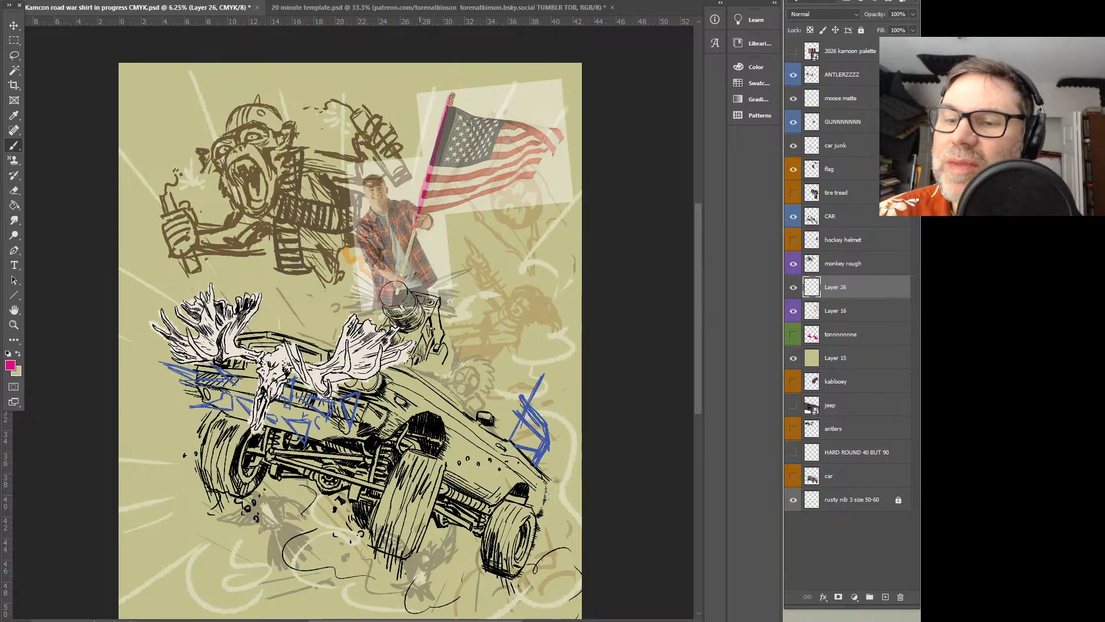
drag(859, 288, 841, 46)
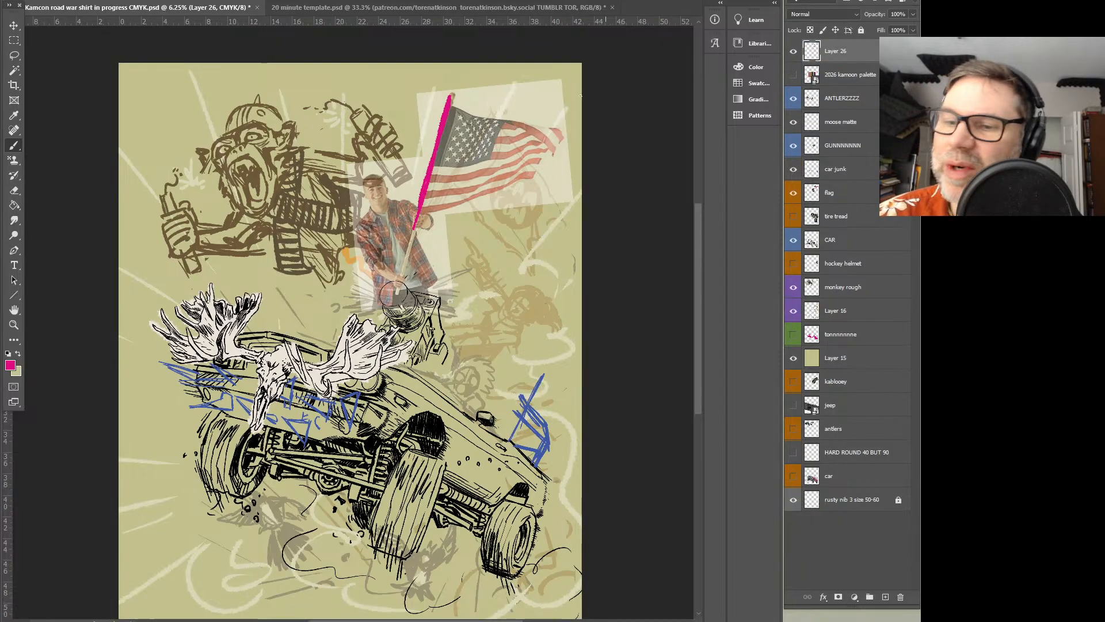
drag(451, 94, 489, 81)
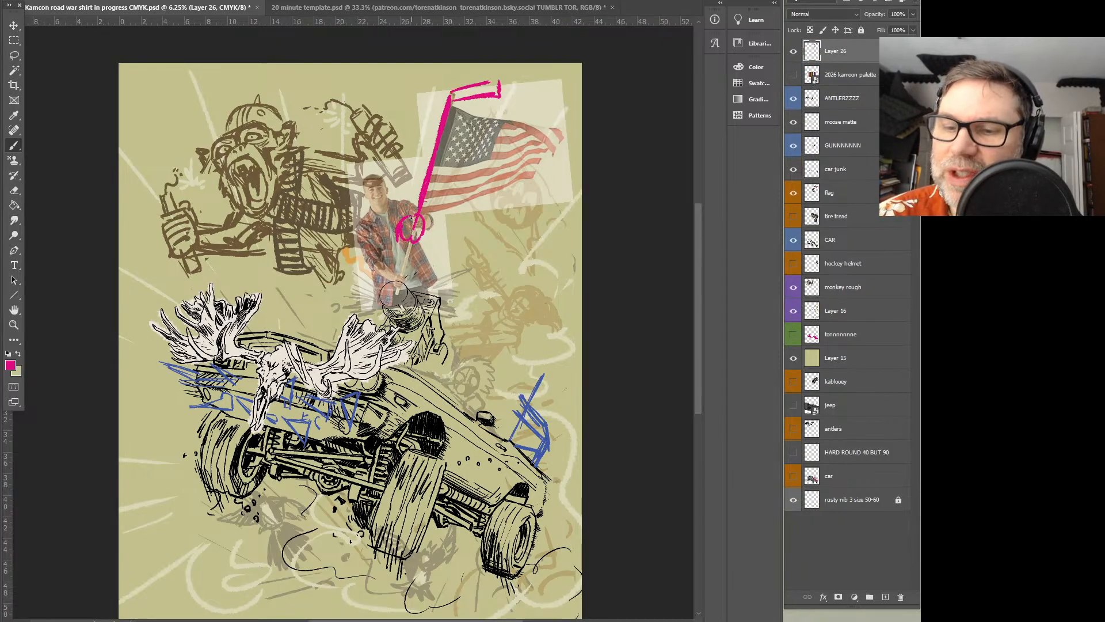
Sketch a pink flag bearer below the flag, with a hand on the pole, bent arm, legs, torso and head
mouse_move(408, 215)
mouse_down()
mouse_move(461, 285)
mouse_move(473, 285)
mouse_up()
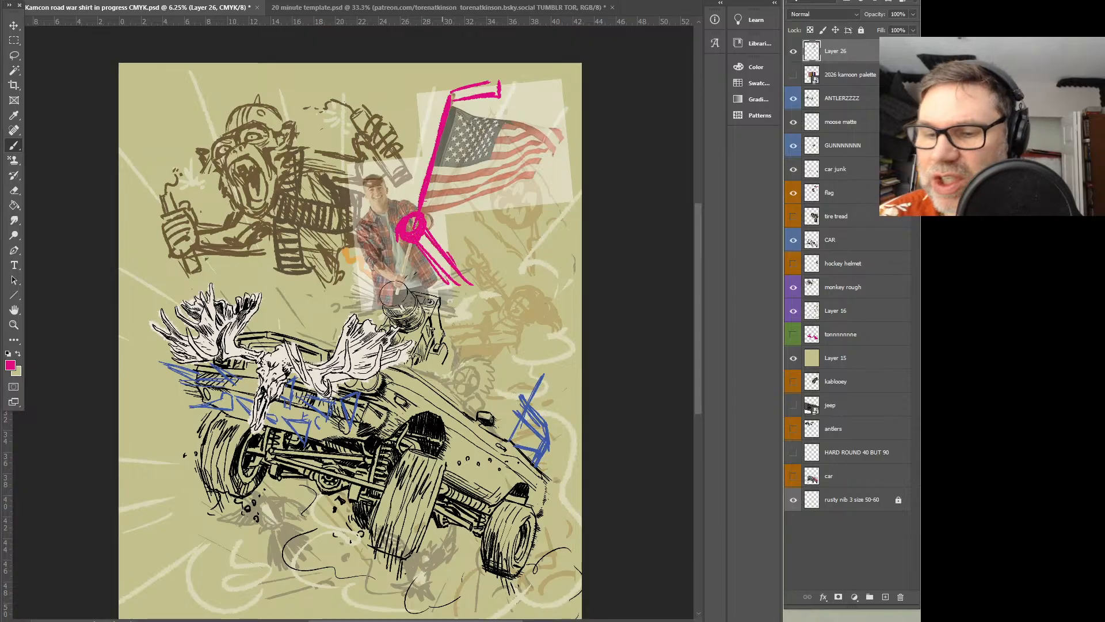
mouse_move(453, 371)
mouse_down()
mouse_move(457, 333)
mouse_move(506, 434)
mouse_up()
mouse_move(509, 339)
mouse_down()
mouse_move(502, 261)
mouse_move(474, 239)
mouse_move(504, 256)
mouse_up()
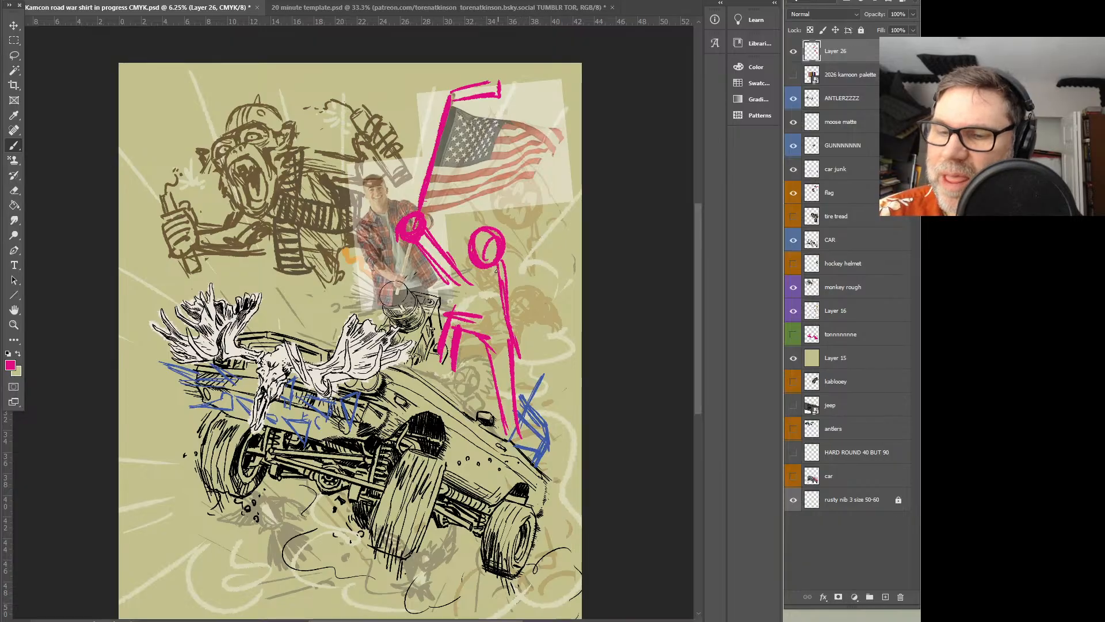
mouse_move(454, 283)
mouse_down()
mouse_move(483, 270)
mouse_move(401, 248)
mouse_move(419, 181)
mouse_up()
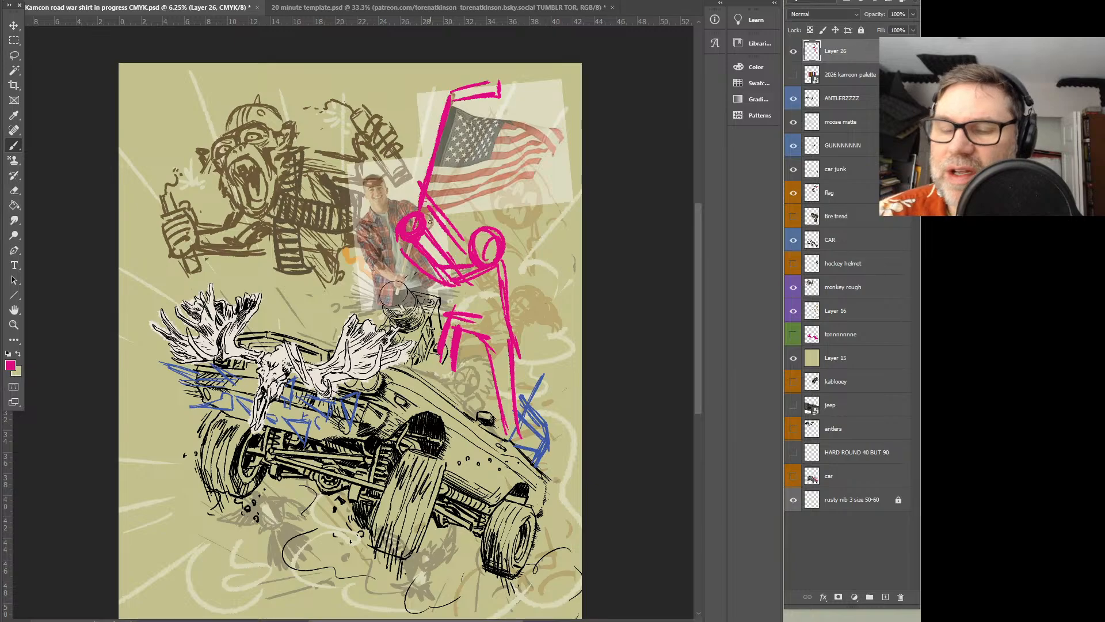
Lasso and delete the pink flag bearer and the lower part of the pole on Layer 26
key(l)
mouse_move(527, 264)
mouse_down()
mouse_move(391, 215)
mouse_move(544, 278)
mouse_up()
key(Delete)
key(ctrl+d)
drag(466, 330, 477, 316)
key(Delete)
key(ctrl+d)
key(b)
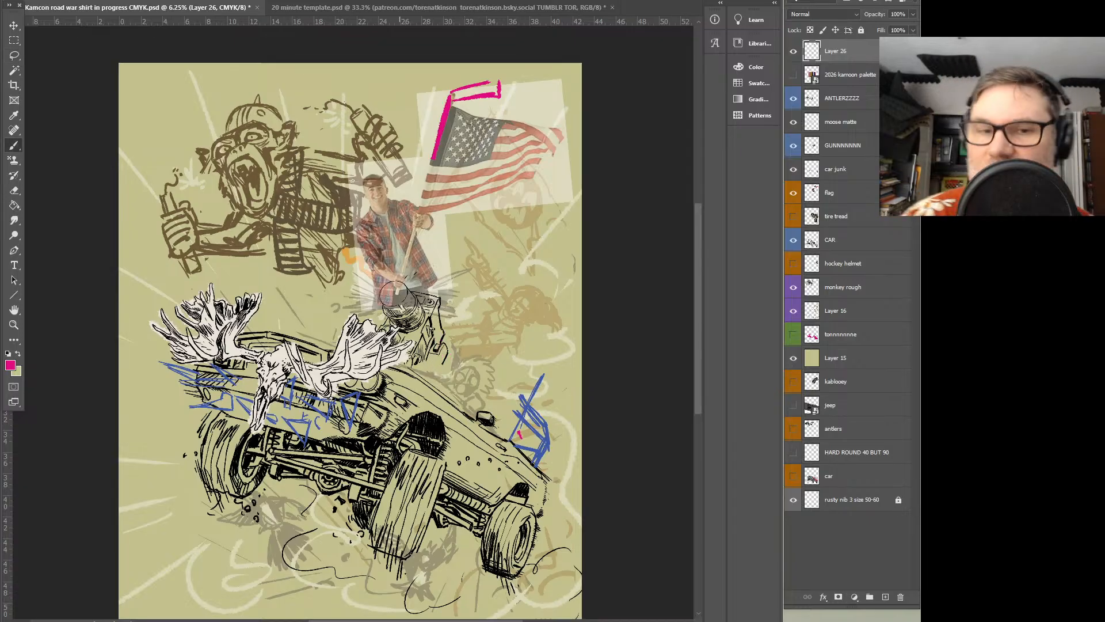
click(17, 56)
key(b)
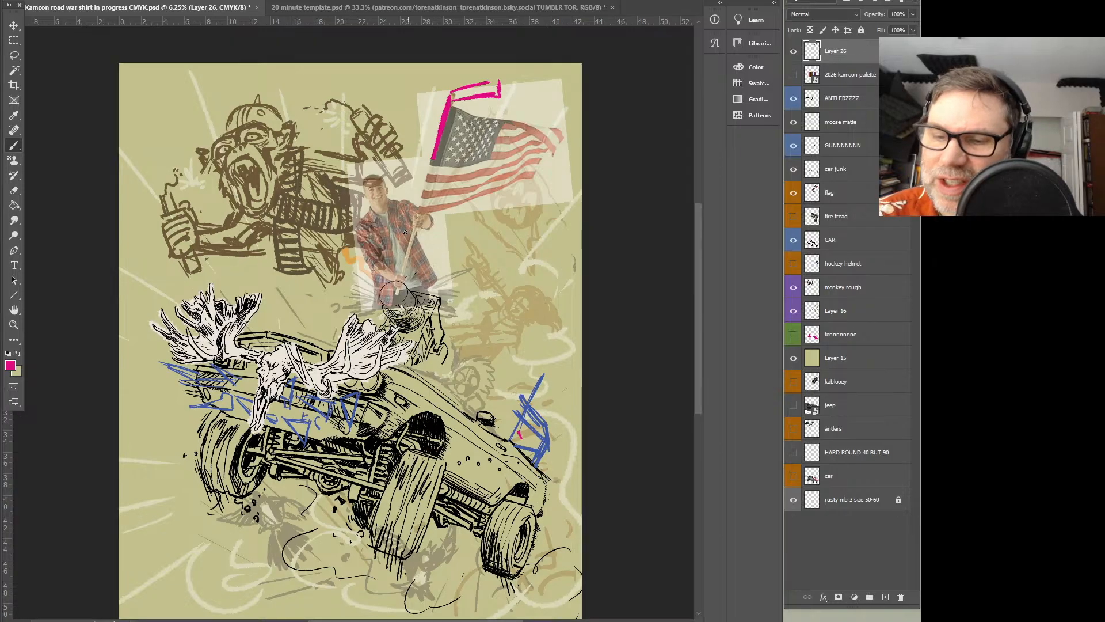
Sketch a pink flag bearer's arm reaching to the flagpole and a long curved body down to the car's rear on Layer 26
drag(444, 276, 453, 281)
drag(410, 213, 471, 276)
drag(414, 234, 471, 287)
mouse_move(443, 261)
mouse_down()
mouse_move(477, 394)
mouse_move(508, 309)
mouse_up()
drag(496, 292, 493, 276)
mouse_move(499, 413)
mouse_down()
mouse_move(442, 253)
mouse_move(472, 406)
mouse_up()
mouse_move(445, 247)
mouse_down()
mouse_move(504, 244)
mouse_move(500, 403)
mouse_up()
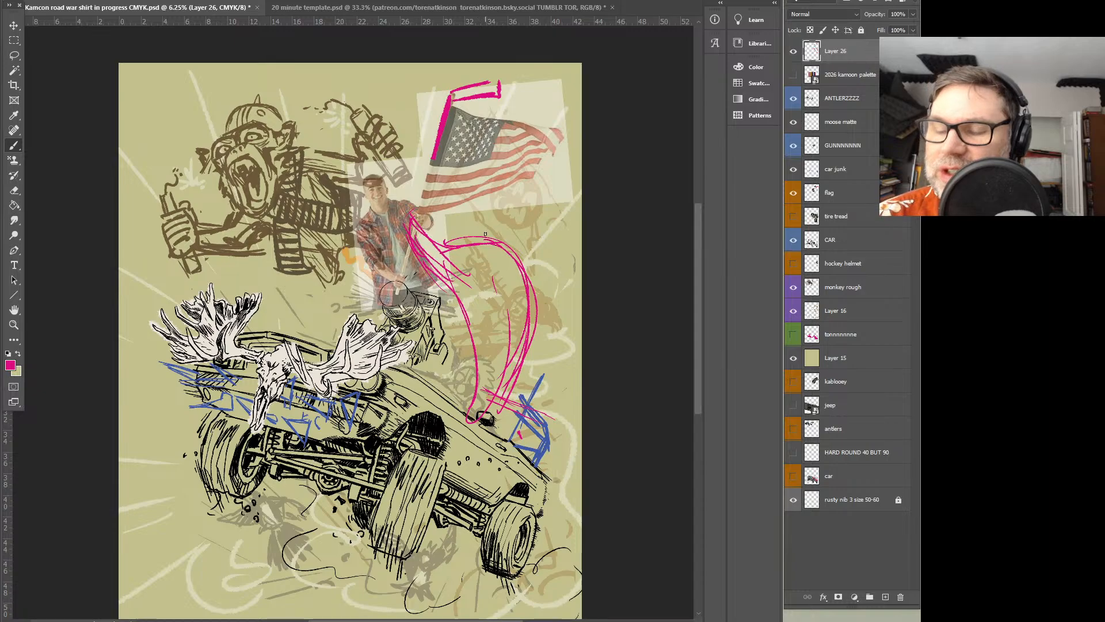
Add the flag bearer's round head, torso sides, both hands, waistline and legs in pink
mouse_move(487, 253)
mouse_down()
mouse_move(467, 233)
mouse_move(486, 226)
mouse_up()
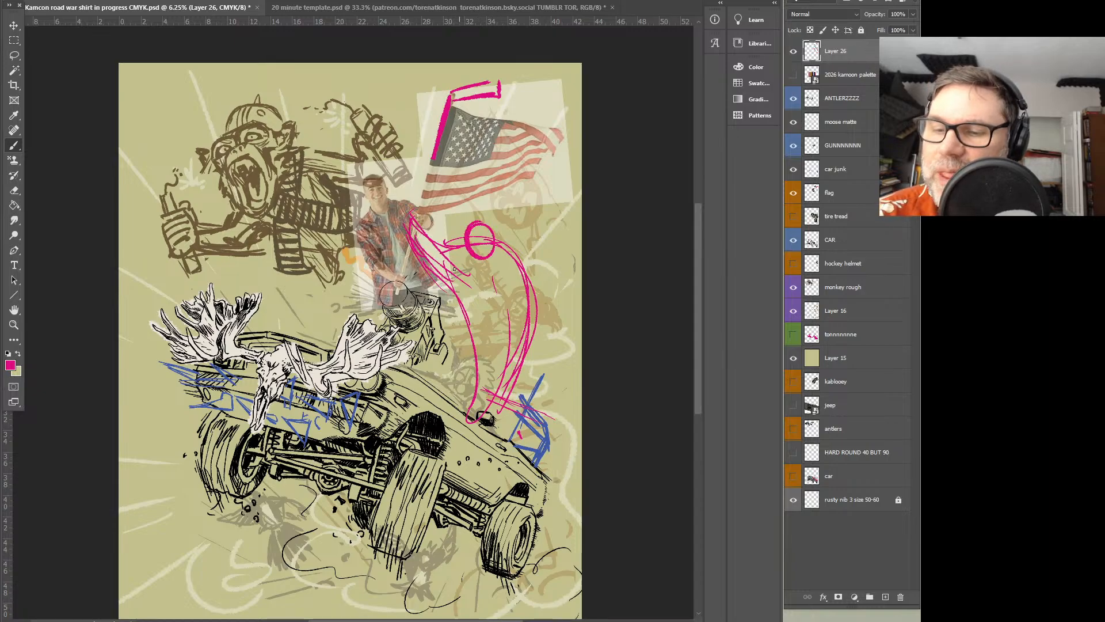
drag(457, 271, 475, 318)
drag(506, 262, 520, 319)
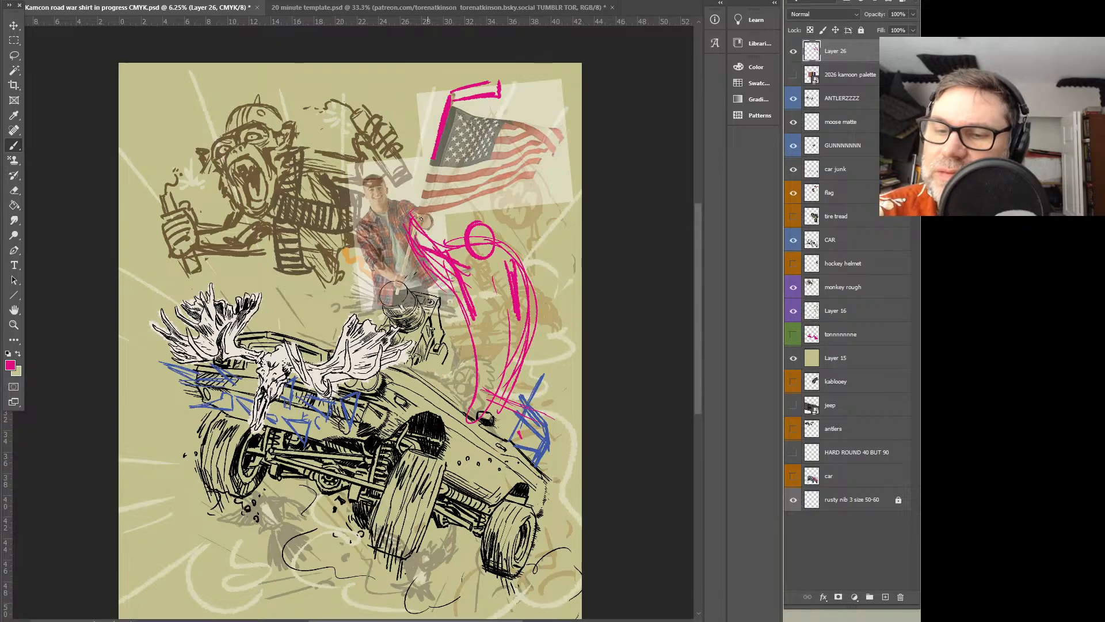
drag(413, 220, 446, 236)
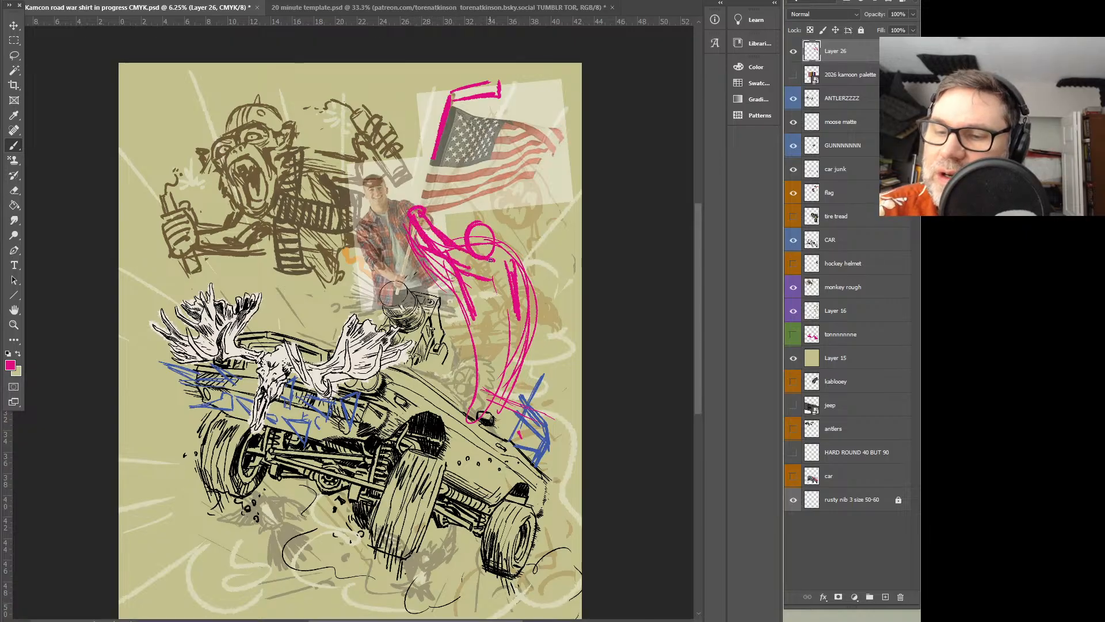
mouse_move(403, 264)
mouse_down()
mouse_move(433, 282)
mouse_move(499, 276)
mouse_move(473, 286)
mouse_move(475, 311)
mouse_move(499, 318)
mouse_up()
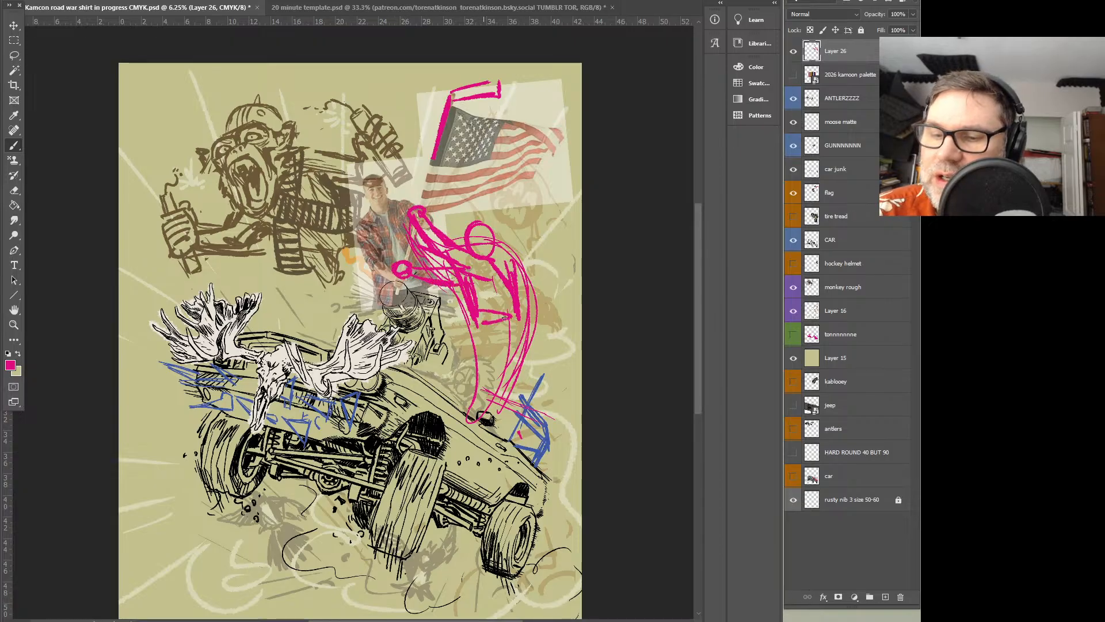
mouse_move(498, 394)
mouse_down()
mouse_move(488, 350)
mouse_move(508, 426)
mouse_move(498, 426)
mouse_up()
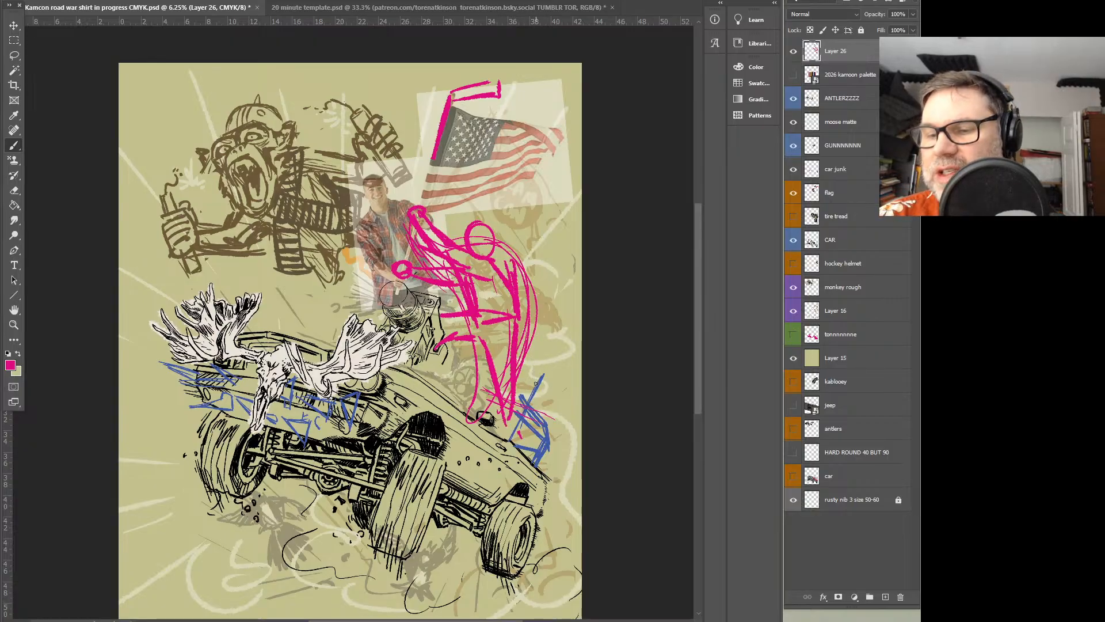
Toggle Layer 26's visibility to check the sketch, and lasso and delete the pink flag bearer while keeping the pole top
click(794, 52)
click(794, 52)
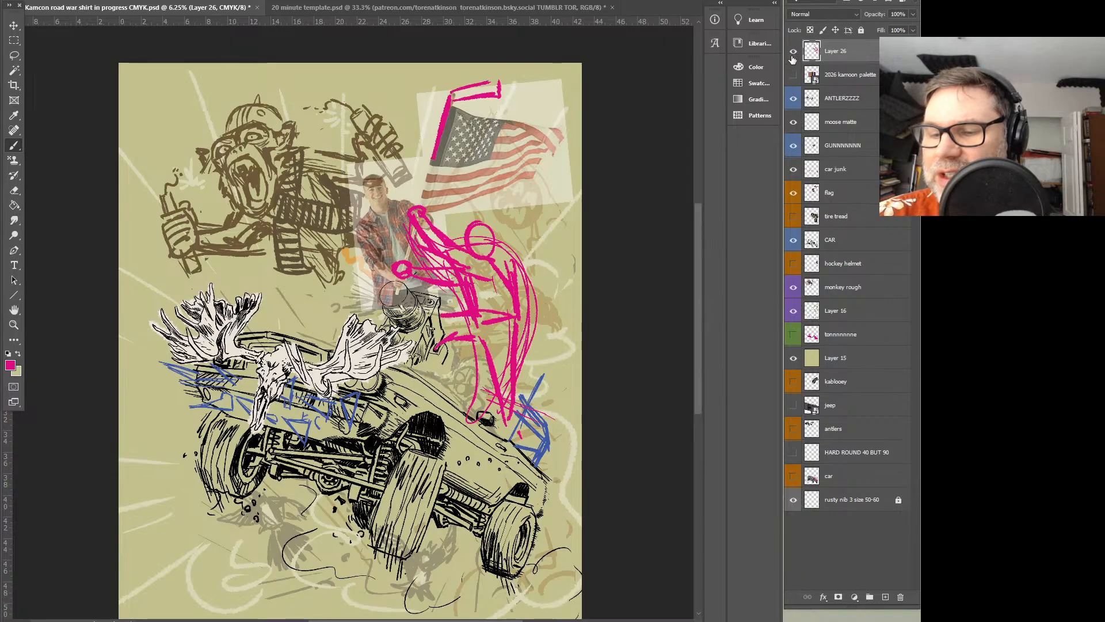
click(14, 55)
mouse_move(582, 241)
mouse_down()
mouse_move(377, 215)
mouse_move(544, 477)
mouse_move(584, 306)
mouse_up()
key(Delete)
key(ctrl+d)
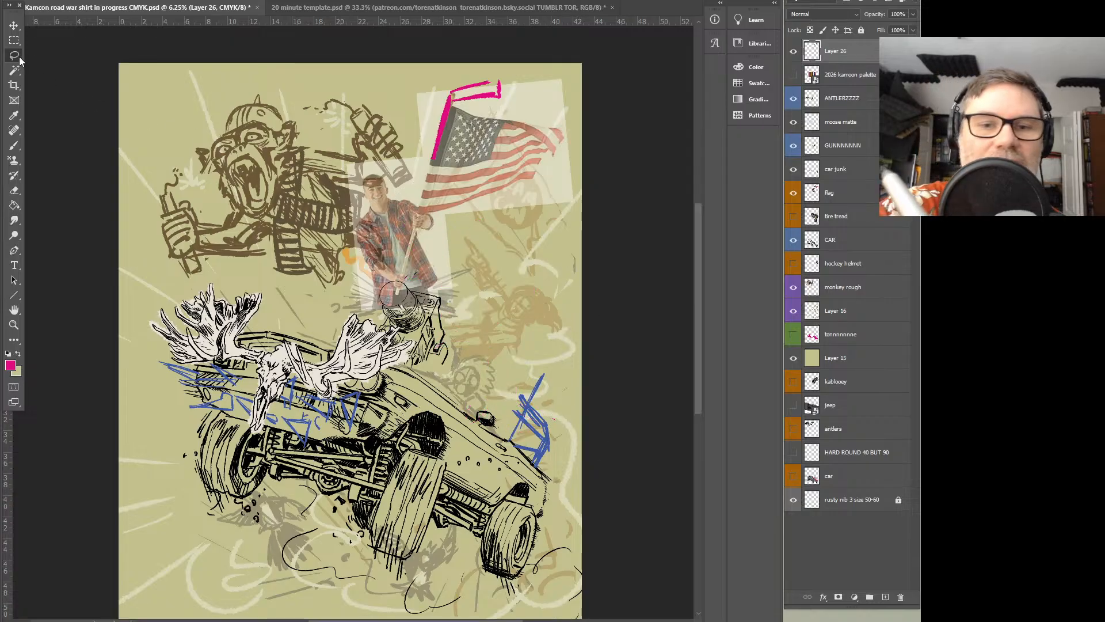
Sketch a new pink flag bearer with a leaning body line, two arms reaching toward the pole and an oval head
key(b)
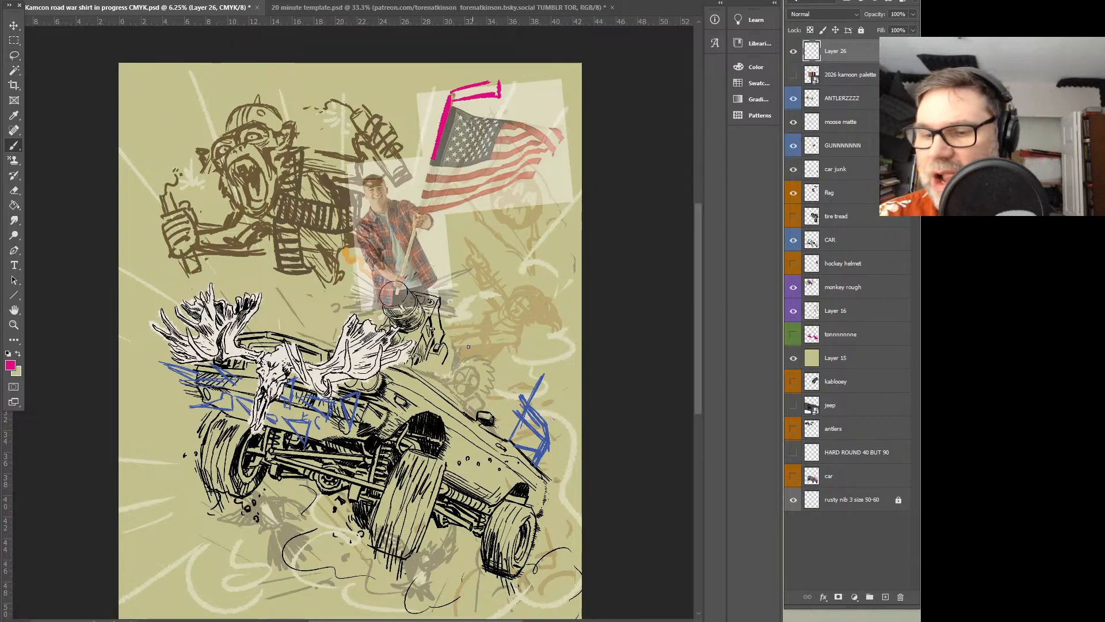
mouse_move(526, 240)
mouse_down()
mouse_move(424, 333)
mouse_move(482, 415)
mouse_up()
drag(528, 270, 494, 431)
drag(548, 220, 396, 340)
drag(414, 225, 470, 271)
mouse_move(406, 222)
mouse_down()
mouse_move(464, 266)
mouse_move(483, 264)
mouse_up()
drag(410, 213, 445, 235)
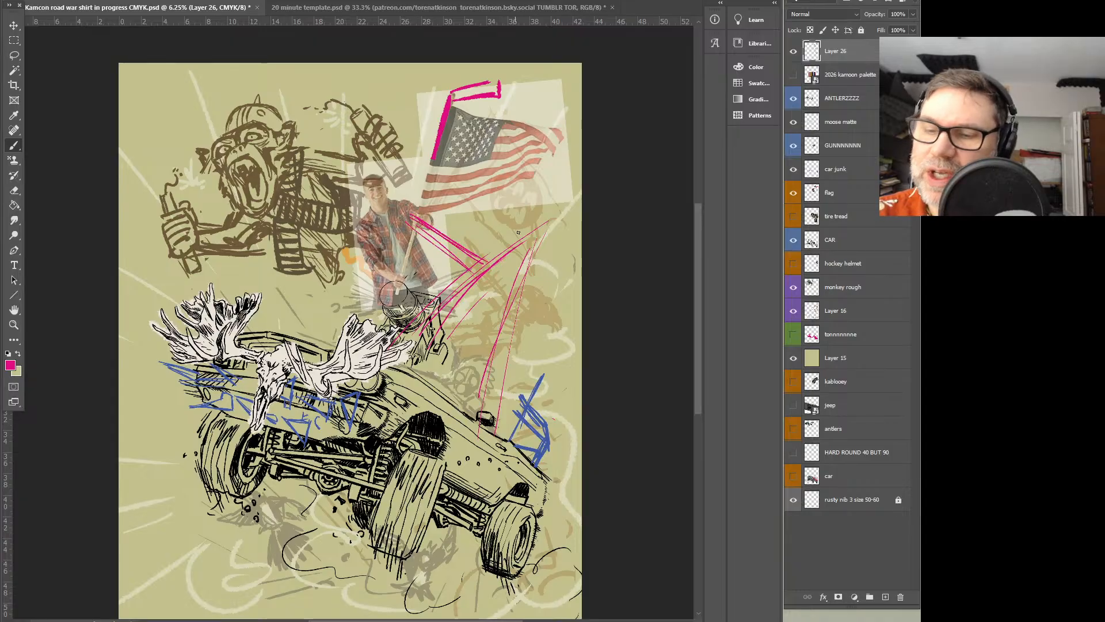
drag(517, 236, 520, 257)
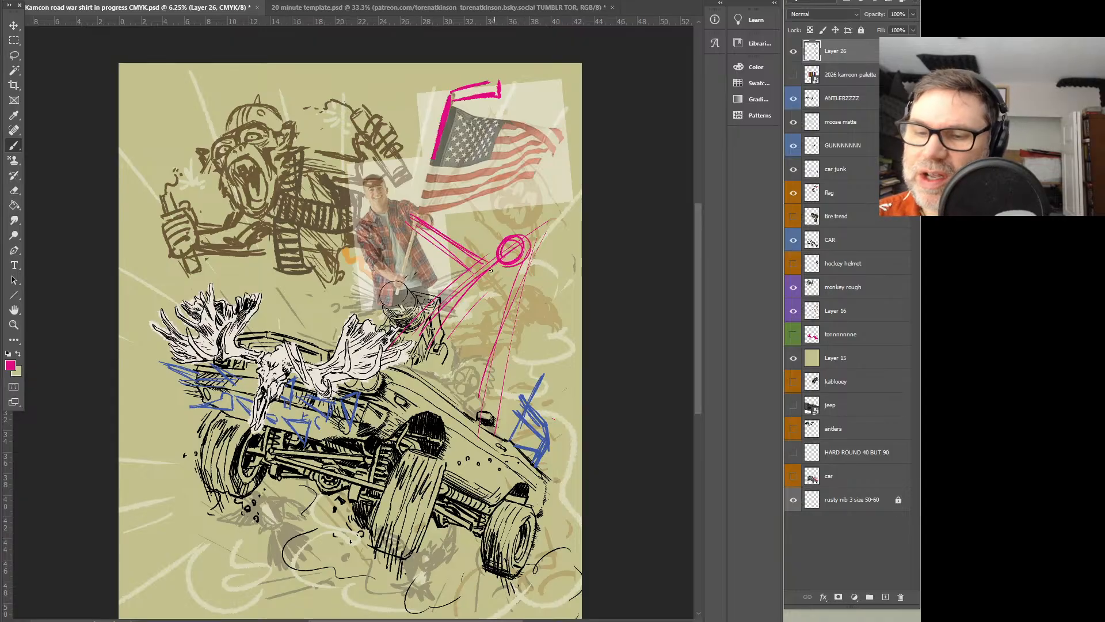
Sketch the flag bearer's hips and two legs standing on the car's rear in pink
drag(466, 320, 483, 360)
mouse_move(475, 322)
mouse_down()
mouse_move(477, 359)
mouse_move(515, 411)
mouse_up()
drag(511, 305, 504, 343)
drag(513, 302, 488, 425)
drag(506, 321, 510, 381)
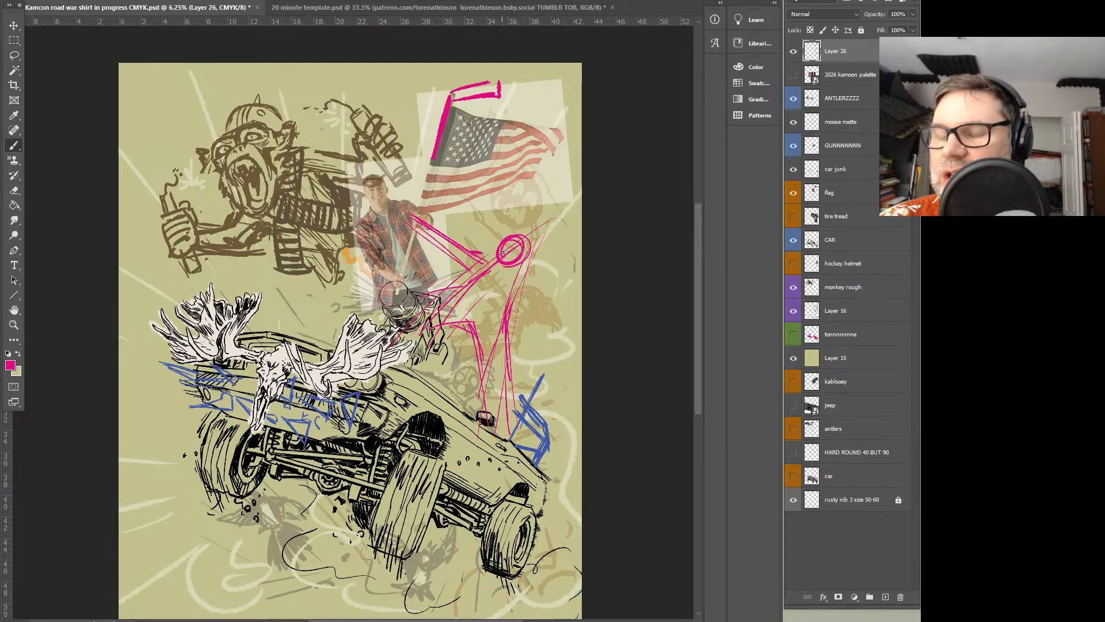
Erase the oval head, redraw the shoulders and chest lower down, and thicken the legs
drag(505, 235, 495, 269)
drag(562, 222, 568, 227)
mouse_move(495, 262)
mouse_down()
mouse_move(504, 233)
mouse_move(502, 276)
mouse_move(518, 267)
mouse_move(524, 226)
mouse_up()
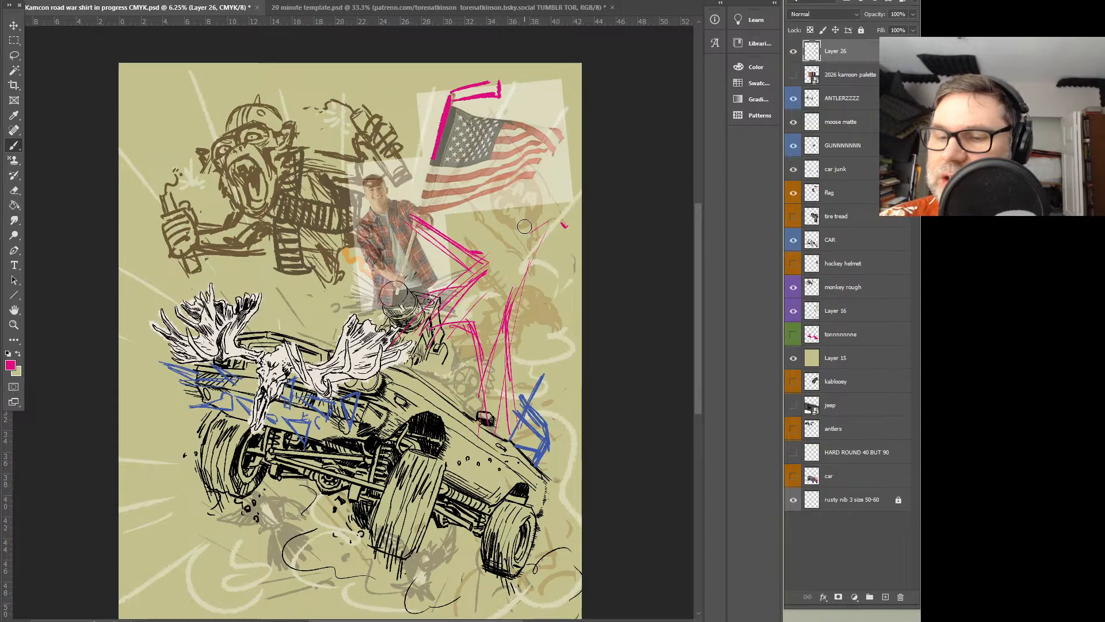
mouse_move(462, 246)
mouse_down()
mouse_move(497, 262)
mouse_move(489, 271)
mouse_move(502, 259)
mouse_move(503, 281)
mouse_move(513, 264)
mouse_move(526, 276)
mouse_move(460, 292)
mouse_move(513, 290)
mouse_move(498, 374)
mouse_up()
mouse_move(475, 331)
mouse_down()
mouse_move(484, 383)
mouse_move(494, 371)
mouse_move(500, 396)
mouse_up()
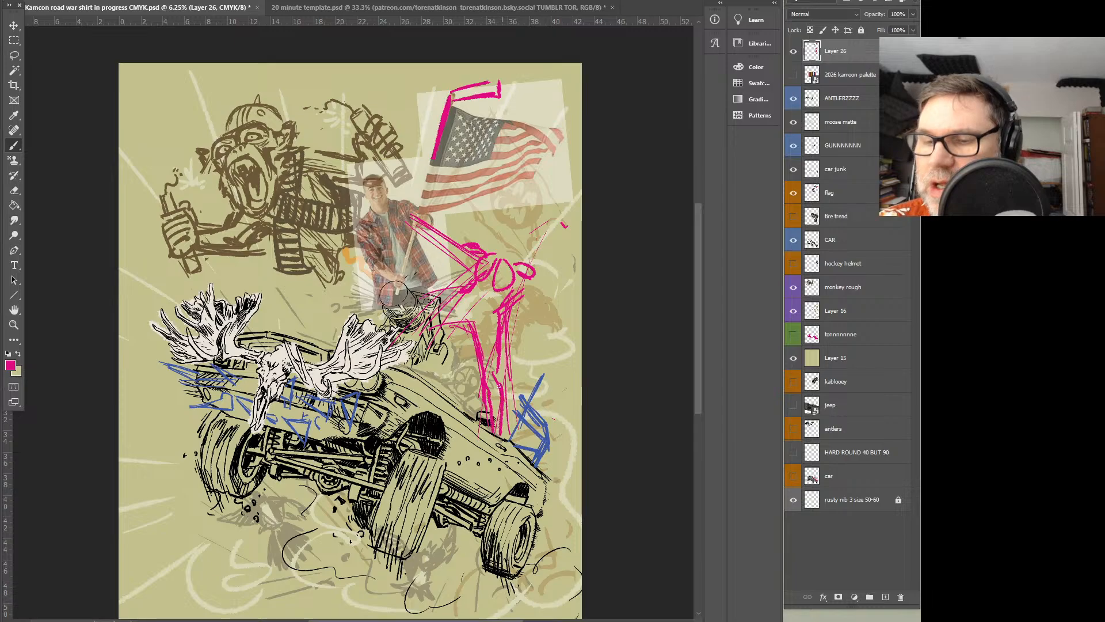
Sketch the flag bearer's lower torso and a limb extending toward the gun, undoing the unwanted strokes
mouse_move(482, 305)
mouse_down()
mouse_move(466, 331)
mouse_move(503, 271)
mouse_move(461, 317)
mouse_move(485, 295)
mouse_move(464, 293)
mouse_move(499, 314)
mouse_move(430, 281)
mouse_move(466, 320)
mouse_move(432, 295)
mouse_up()
drag(418, 286, 430, 281)
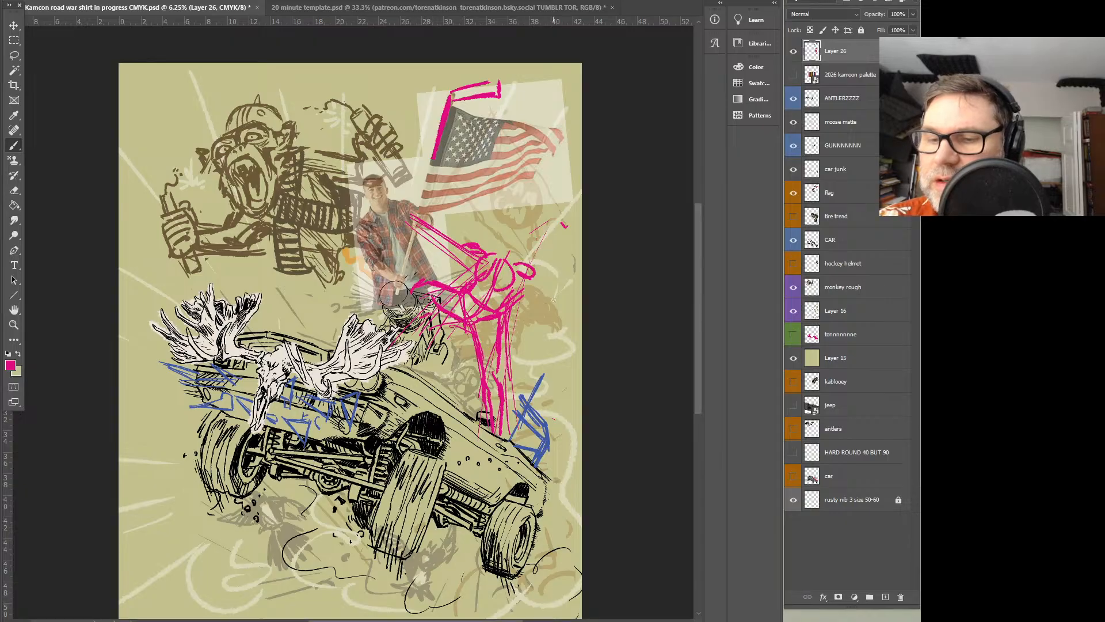
drag(460, 323, 433, 311)
mouse_move(465, 319)
mouse_down()
mouse_move(405, 282)
mouse_move(424, 287)
mouse_move(408, 297)
mouse_move(424, 314)
mouse_move(426, 283)
mouse_up()
drag(426, 284, 463, 323)
key(ctrl+z)
key(ctrl+z)
key(ctrl+z)
key(ctrl+z)
key(ctrl+z)
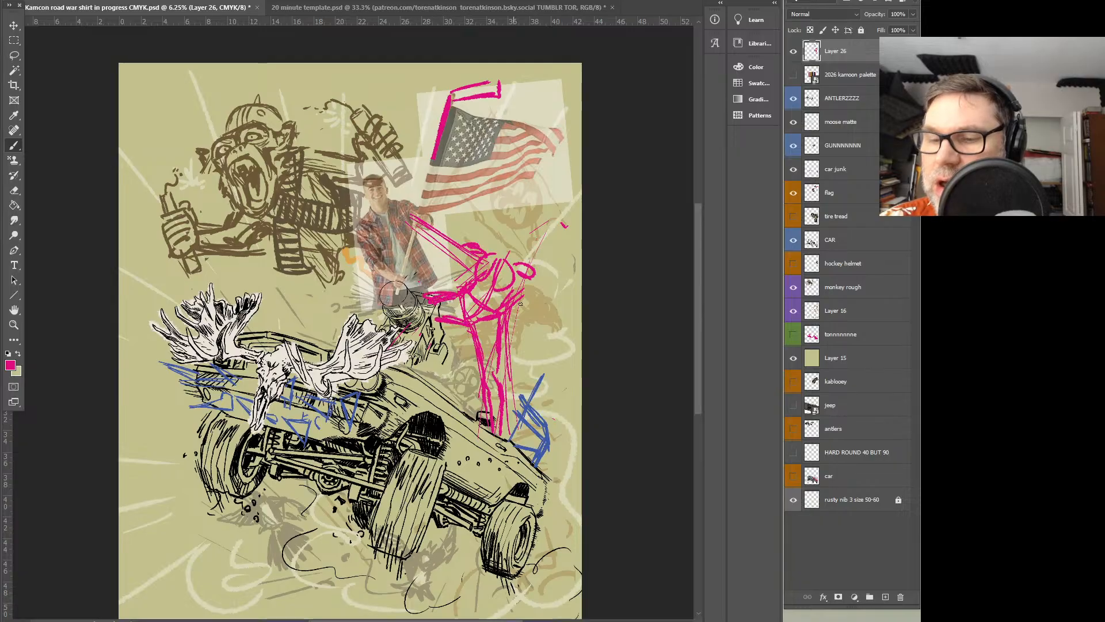
Sketch the flag bearer's rear arm bent upward with a round fist, and extend the flagpole down through the front hand
drag(547, 242, 543, 289)
drag(561, 261, 558, 300)
mouse_move(559, 297)
mouse_down()
mouse_move(522, 293)
mouse_move(526, 276)
mouse_up()
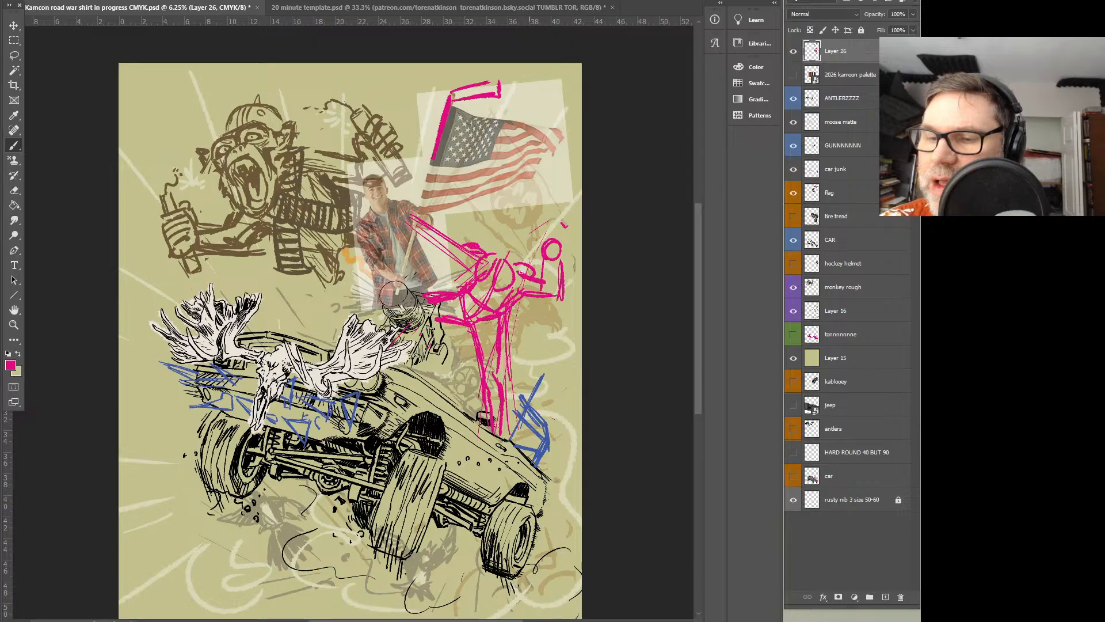
mouse_move(452, 252)
mouse_down()
mouse_move(418, 231)
mouse_move(415, 214)
mouse_move(403, 231)
mouse_up()
drag(387, 288, 452, 85)
mouse_move(383, 316)
mouse_down()
mouse_move(466, 80)
mouse_move(464, 91)
mouse_up()
Sketch the flag bearer's head above the shoulders, undo the unwanted strokes and redraw it with a cap
mouse_move(505, 254)
mouse_down()
mouse_move(492, 233)
mouse_move(498, 224)
mouse_move(508, 234)
mouse_move(494, 227)
mouse_move(524, 234)
mouse_up()
mouse_move(515, 230)
mouse_down()
mouse_move(500, 233)
mouse_move(501, 217)
mouse_move(508, 250)
mouse_up()
key(ctrl+z)
key(ctrl+z)
key(ctrl+z)
key(ctrl+z)
key(ctrl+z)
key(ctrl+z)
key(ctrl+z)
key(ctrl+z)
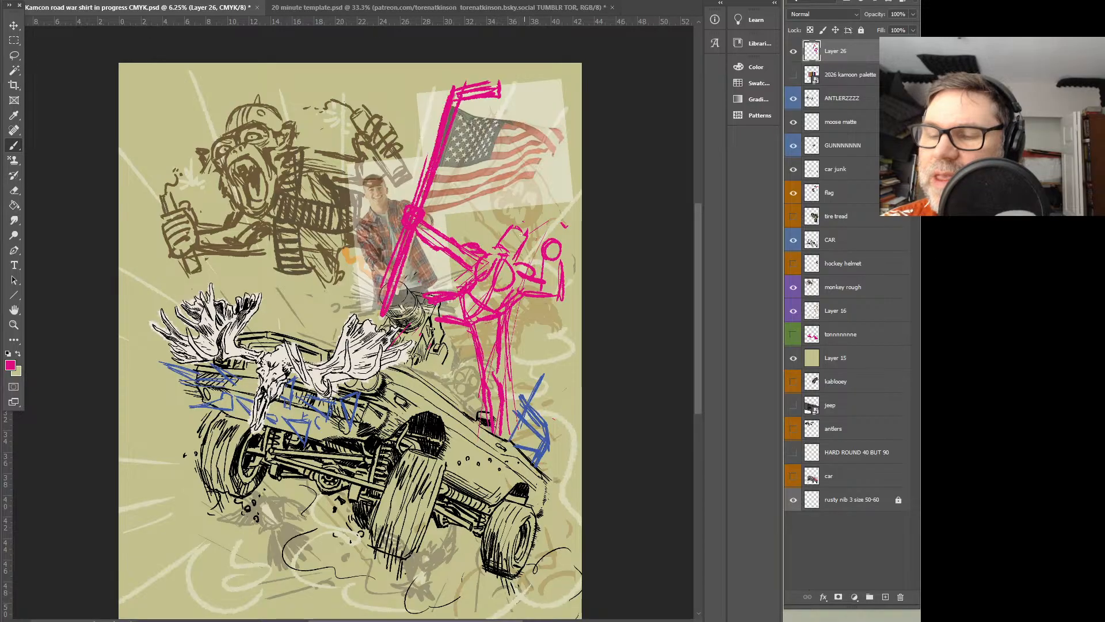
drag(511, 225, 533, 249)
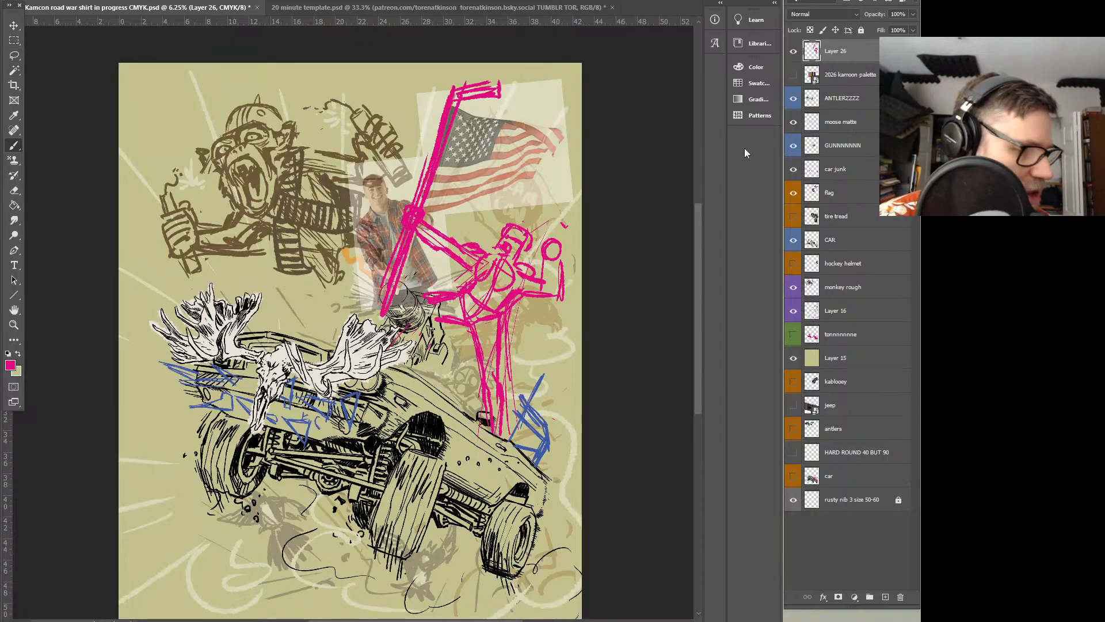
Delete the entire pink sketch on Layer 26
key(ctrl+a)
key(Delete)
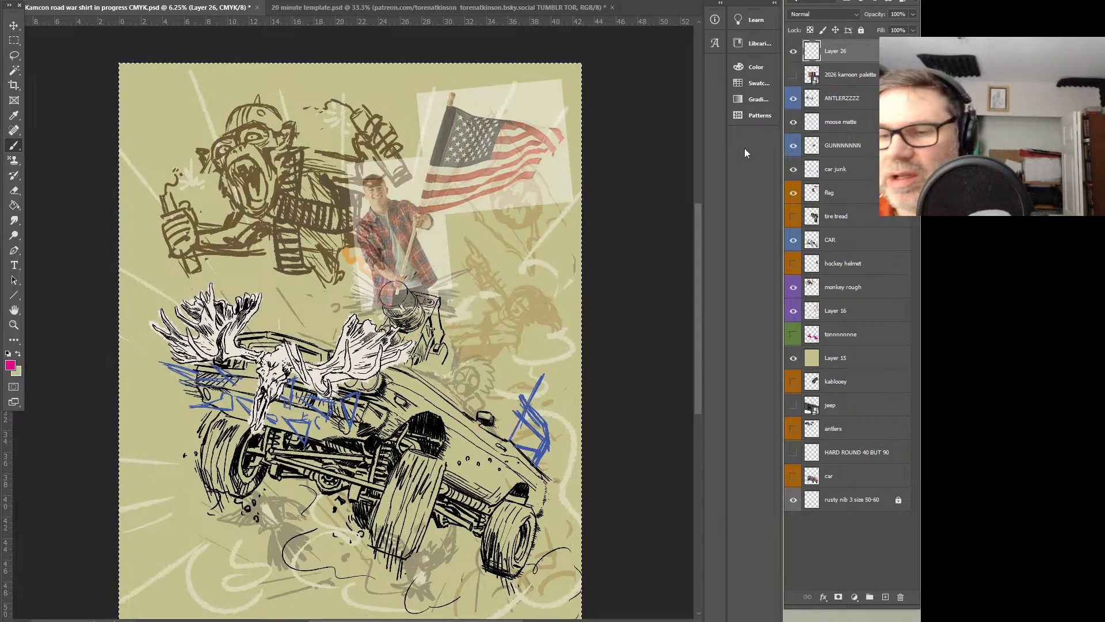
key(l)
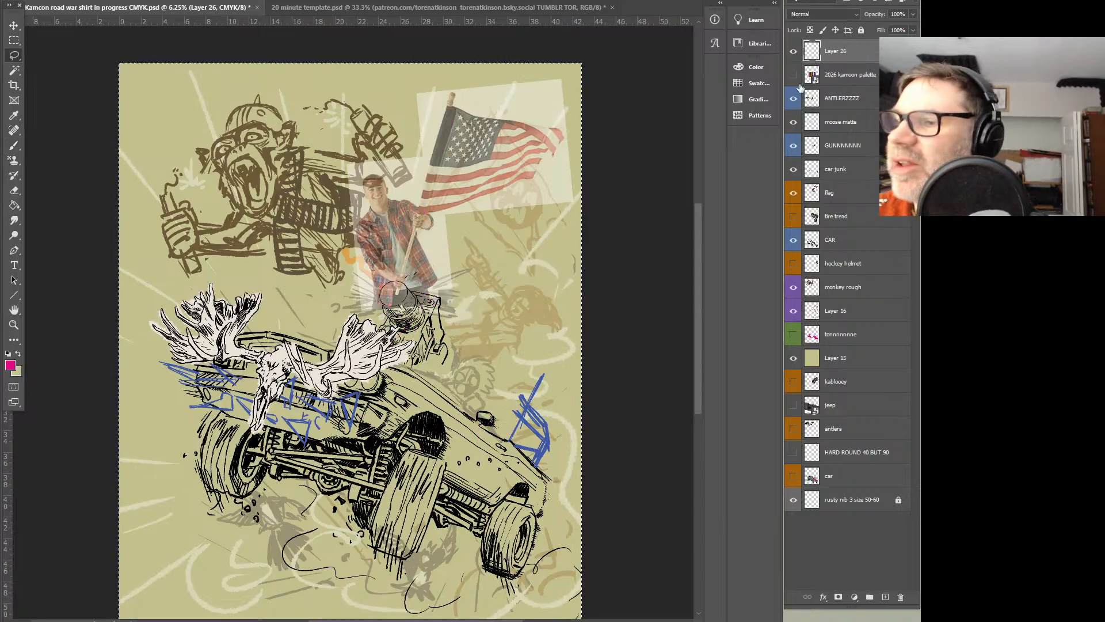
Hide the flag photo reference layer and give Layer 26 a red colour label
click(793, 193)
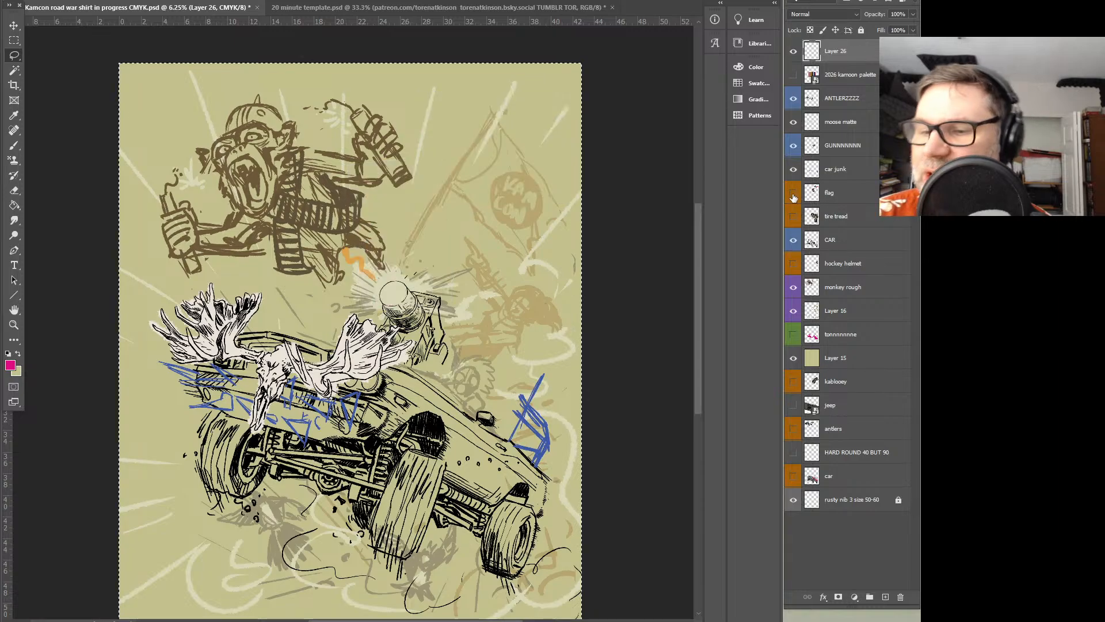
right_click(846, 59)
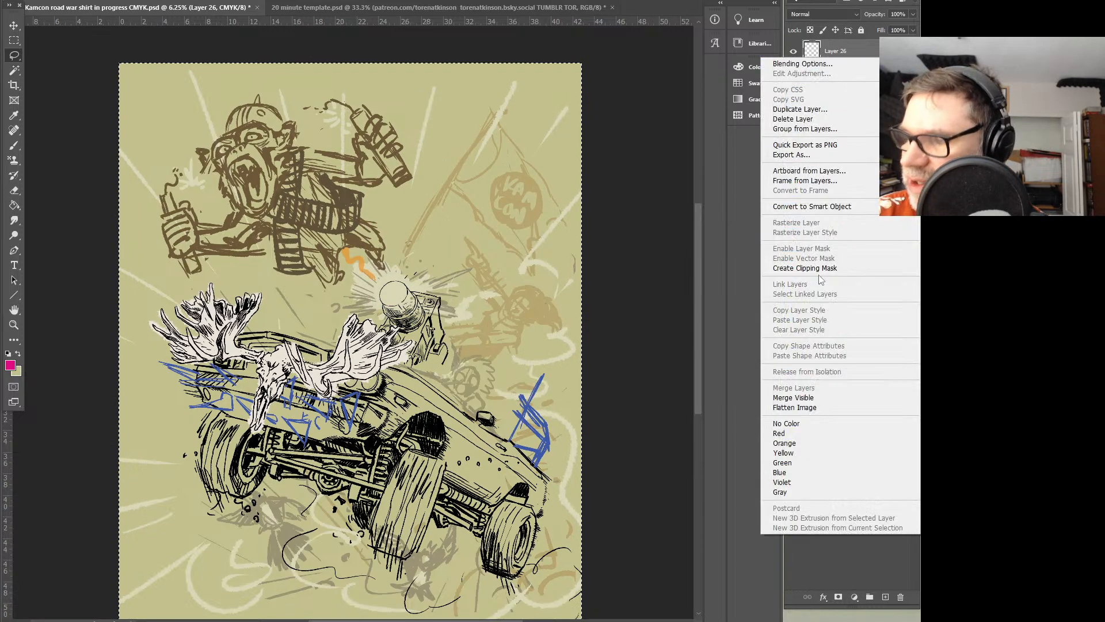
click(795, 433)
Sketch a smaller pink flag bearer's torso behind the gun, with one leg raised forward and one standing on the car
key(b)
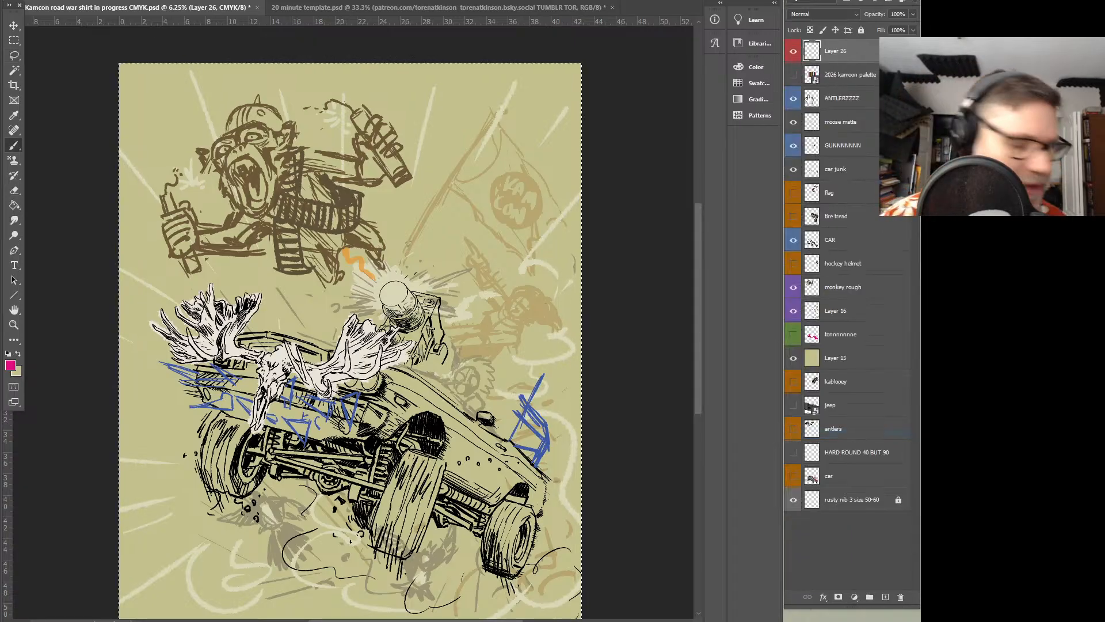
mouse_move(485, 270)
mouse_down()
mouse_move(451, 316)
mouse_move(496, 391)
mouse_up()
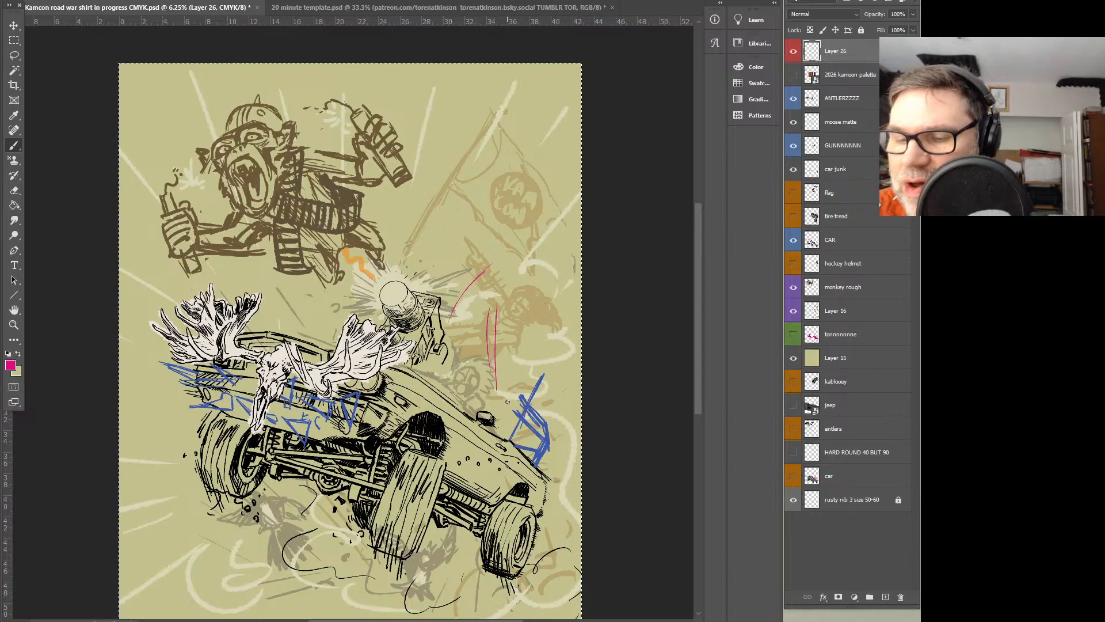
mouse_move(517, 430)
mouse_down()
mouse_move(498, 378)
mouse_move(511, 368)
mouse_move(514, 417)
mouse_move(507, 351)
mouse_move(497, 360)
mouse_move(490, 330)
mouse_move(449, 336)
mouse_move(487, 307)
mouse_move(466, 332)
mouse_move(505, 348)
mouse_move(502, 331)
mouse_move(464, 317)
mouse_move(501, 322)
mouse_move(483, 339)
mouse_move(470, 326)
mouse_move(440, 326)
mouse_move(478, 293)
mouse_move(482, 309)
mouse_move(504, 274)
mouse_up()
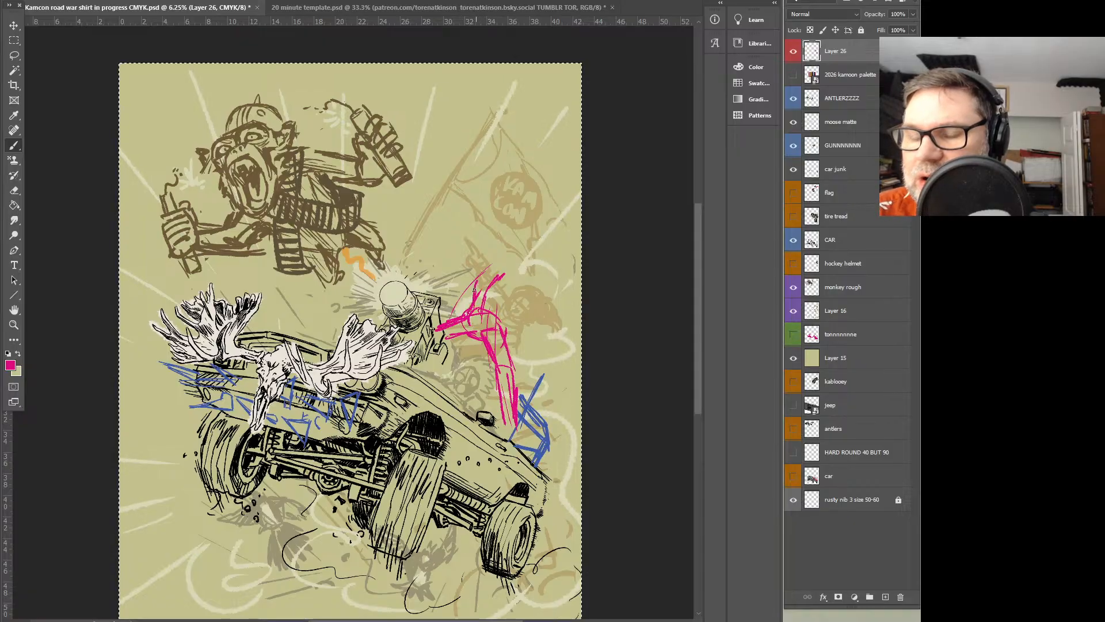
drag(499, 322, 519, 291)
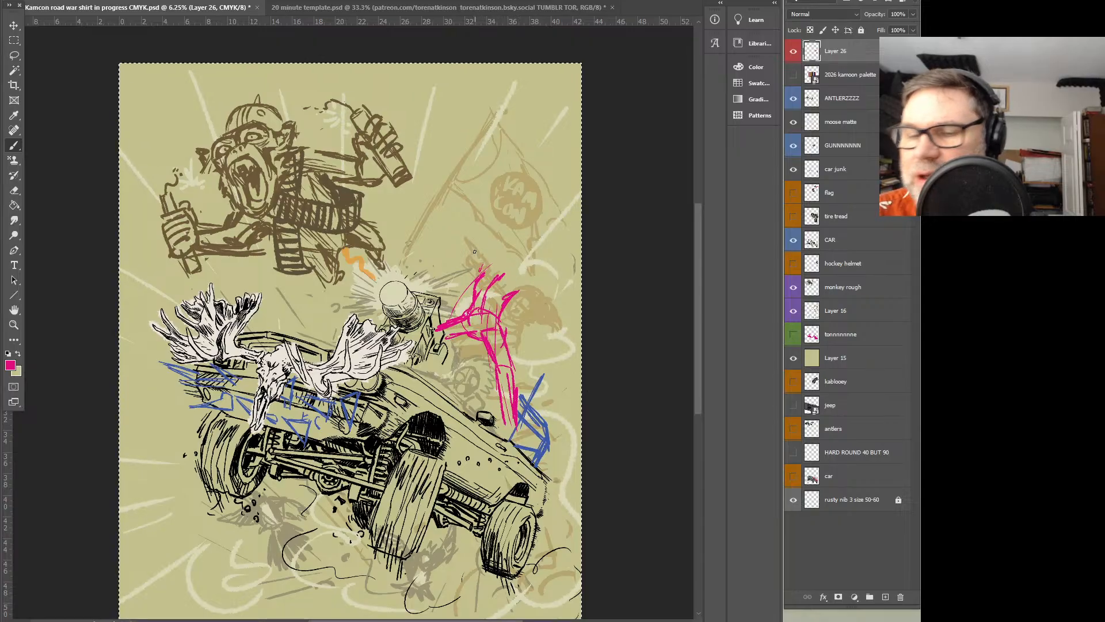
Sketch the flag bearer's head, a flagpole leaning back across the body, and the waving upper edge of the flag
mouse_move(489, 276)
mouse_down()
mouse_move(510, 285)
mouse_move(517, 246)
mouse_move(533, 259)
mouse_move(520, 272)
mouse_move(531, 298)
mouse_move(518, 277)
mouse_move(511, 311)
mouse_move(456, 155)
mouse_up()
mouse_move(533, 372)
mouse_down()
mouse_move(443, 133)
mouse_move(482, 234)
mouse_up()
drag(433, 117, 491, 123)
mouse_move(464, 122)
mouse_down()
mouse_move(534, 105)
mouse_move(564, 123)
mouse_up()
drag(561, 131, 536, 137)
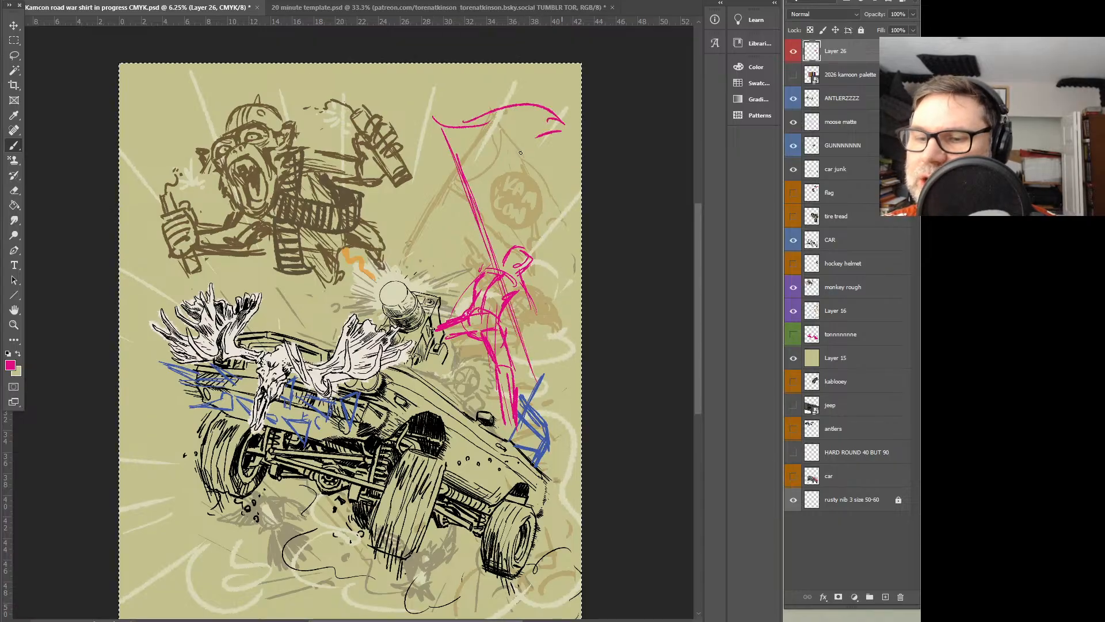
Draw both hands gripping the flagpole, the raised arm, and the head with a shape trailing behind it
mouse_move(519, 302)
mouse_down()
mouse_move(509, 323)
mouse_move(530, 304)
mouse_up()
mouse_move(463, 247)
mouse_down()
mouse_move(483, 273)
mouse_move(494, 267)
mouse_move(464, 221)
mouse_move(478, 251)
mouse_move(473, 211)
mouse_up()
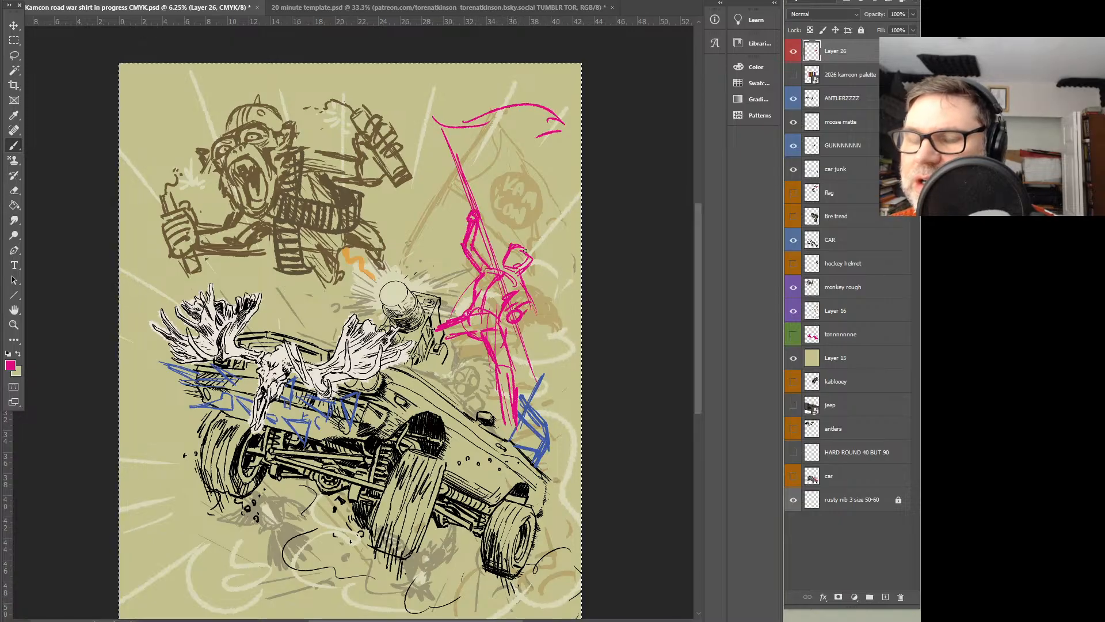
mouse_move(523, 259)
mouse_down()
mouse_move(473, 291)
mouse_move(519, 281)
mouse_up()
drag(521, 272, 500, 308)
mouse_move(508, 245)
mouse_down()
mouse_move(501, 262)
mouse_move(547, 268)
mouse_move(541, 289)
mouse_move(524, 280)
mouse_up()
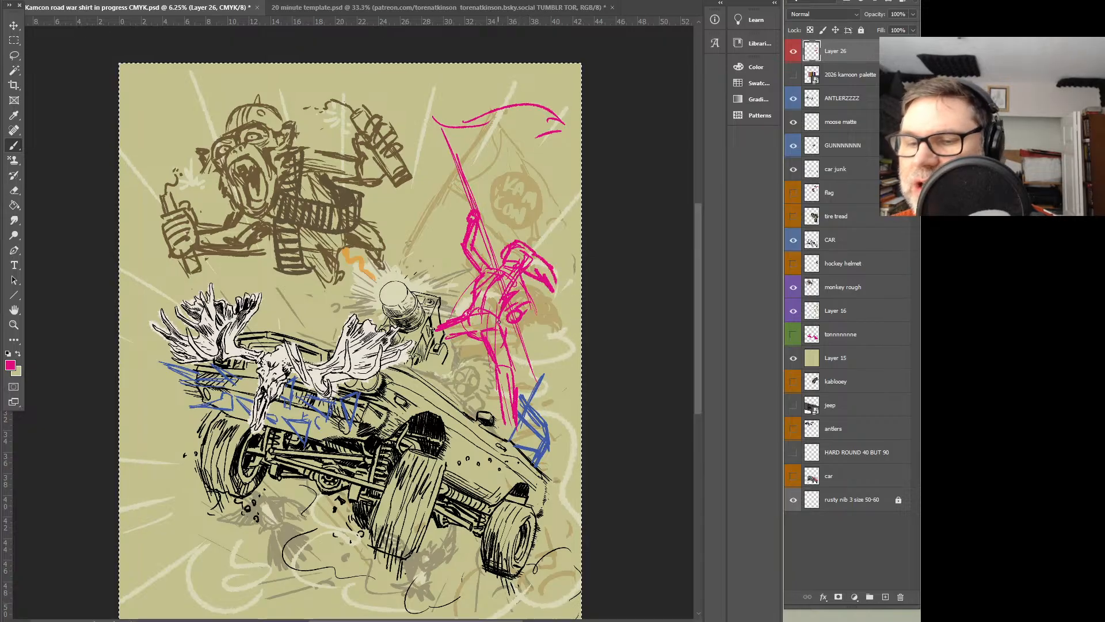
Remove the flag bearer's standing leg from the pink sketch
drag(488, 339, 479, 371)
drag(502, 323, 495, 368)
key(ctrl+z)
key(ctrl+z)
key(ctrl+z)
key(ctrl+z)
key(ctrl+z)
key(ctrl+z)
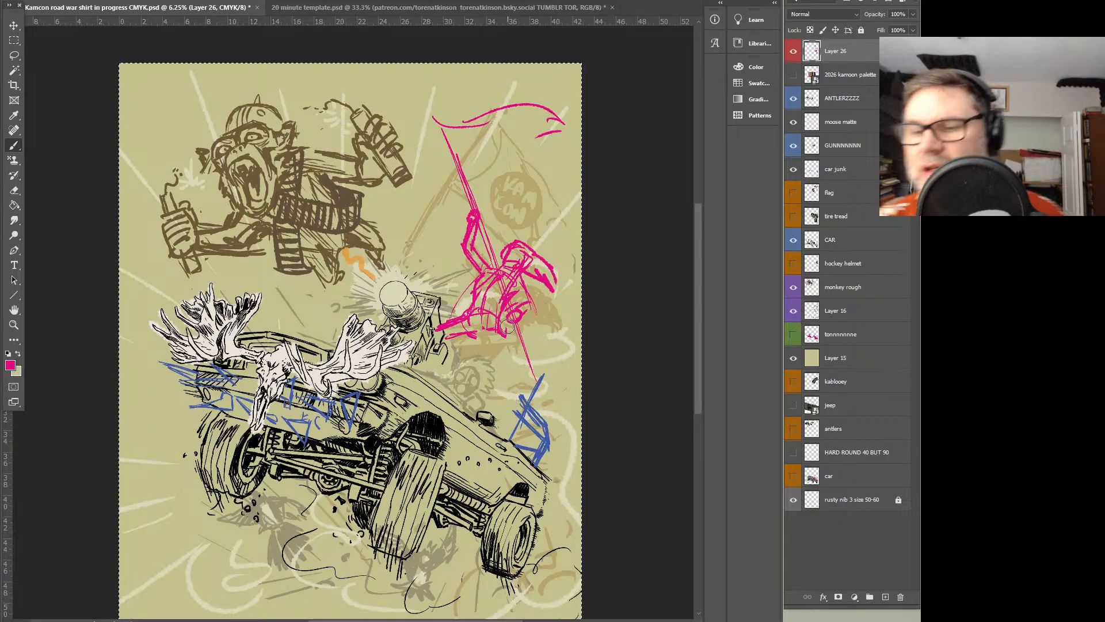
Redraw the standing leg with a solid lower leg planted on the car's rear, and strengthen the forward raised leg
mouse_move(514, 316)
mouse_down()
mouse_move(462, 317)
mouse_move(494, 343)
mouse_move(493, 381)
mouse_up()
drag(502, 335, 509, 389)
drag(484, 349, 511, 432)
drag(490, 368, 514, 442)
drag(515, 392, 498, 317)
drag(495, 394, 481, 337)
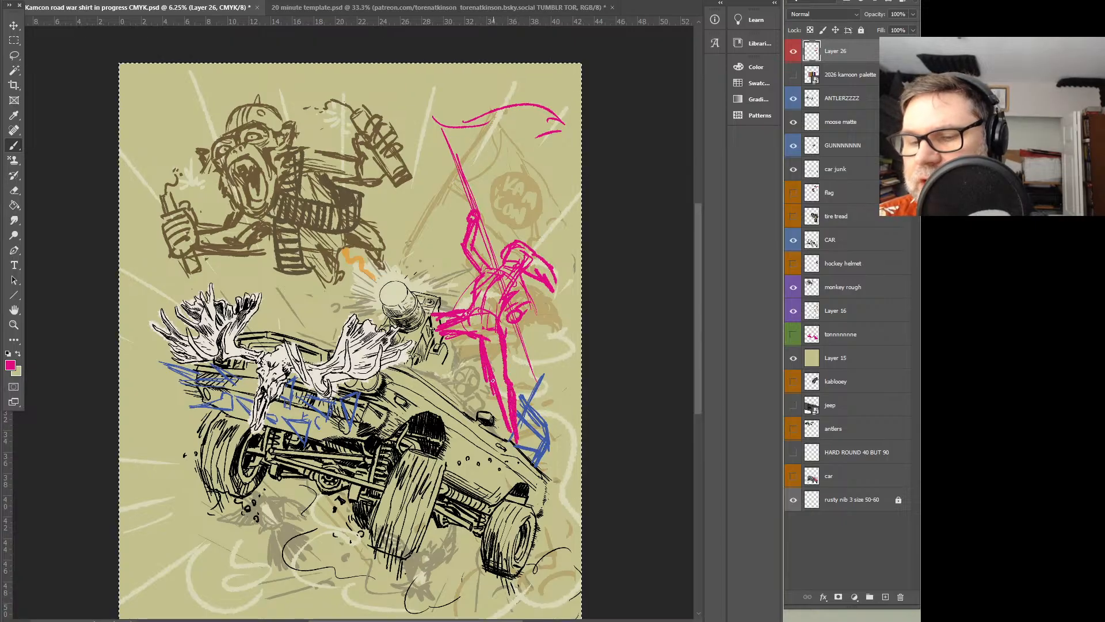
mouse_move(509, 429)
mouse_down()
mouse_move(500, 378)
mouse_move(476, 338)
mouse_move(450, 331)
mouse_move(499, 338)
mouse_move(480, 345)
mouse_up()
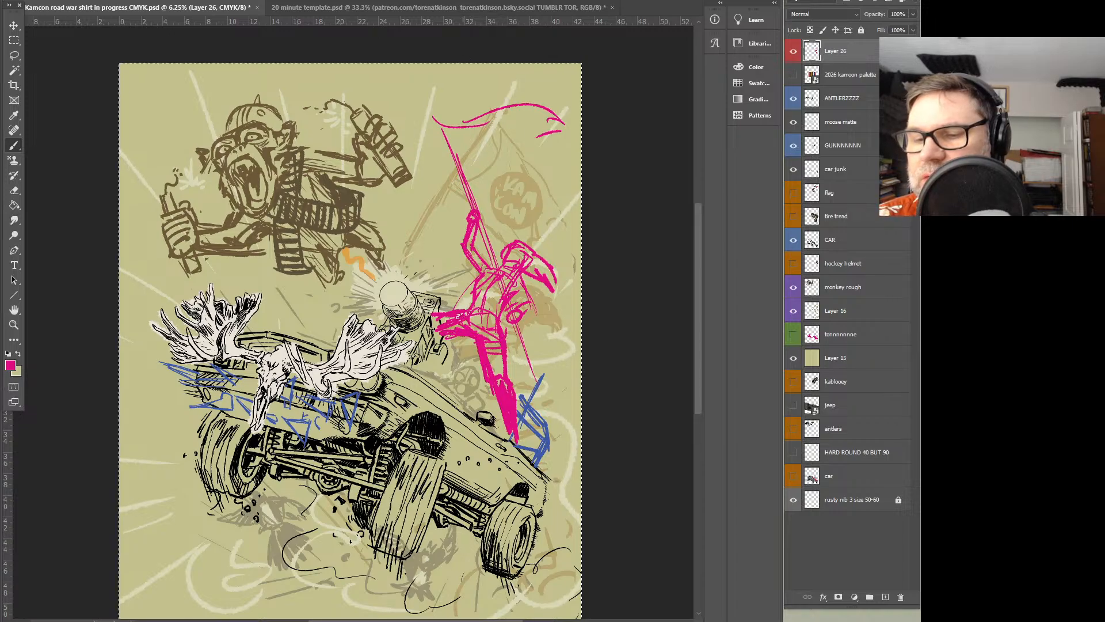
Thicken the flagpole above and below the hands, and outline the rest of the waving flag
mouse_move(482, 274)
mouse_down()
mouse_move(461, 251)
mouse_move(466, 213)
mouse_move(424, 106)
mouse_up()
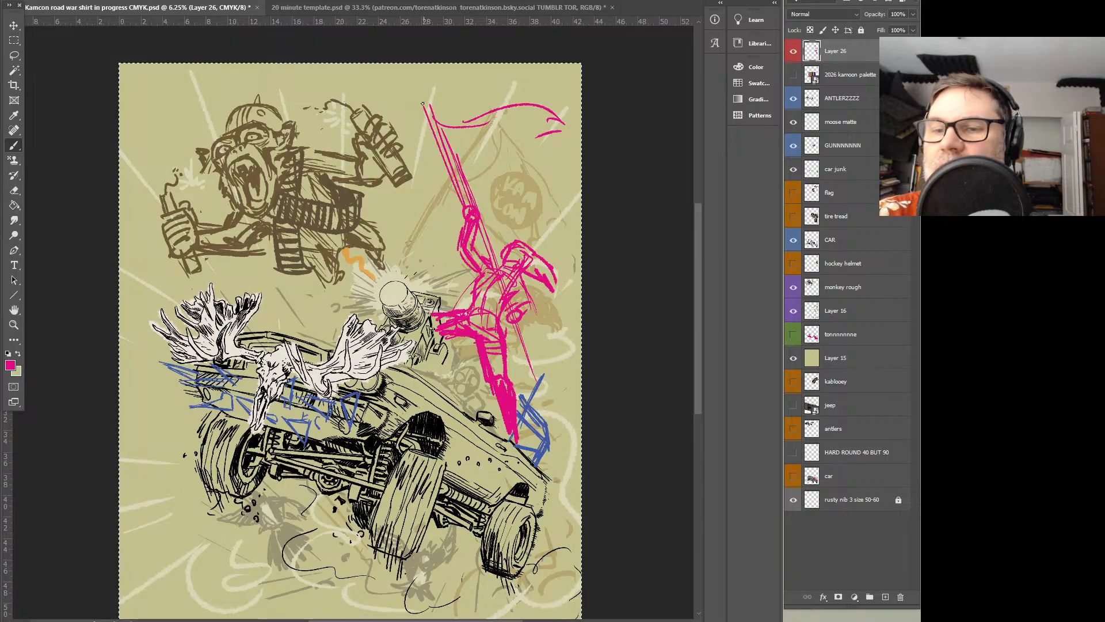
mouse_move(563, 95)
mouse_down()
mouse_move(540, 173)
mouse_move(464, 197)
mouse_up()
drag(498, 277, 540, 397)
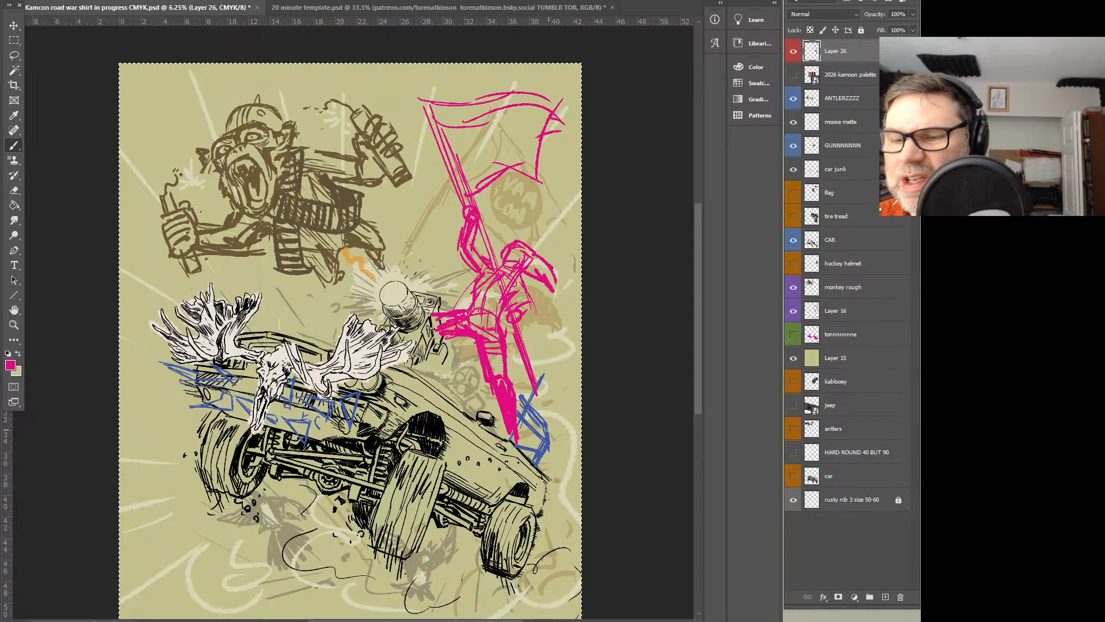
Reinforce the flag bearer's hand, lower arm and torso, fill in the head, and remove the shape trailing behind it
drag(483, 206, 471, 214)
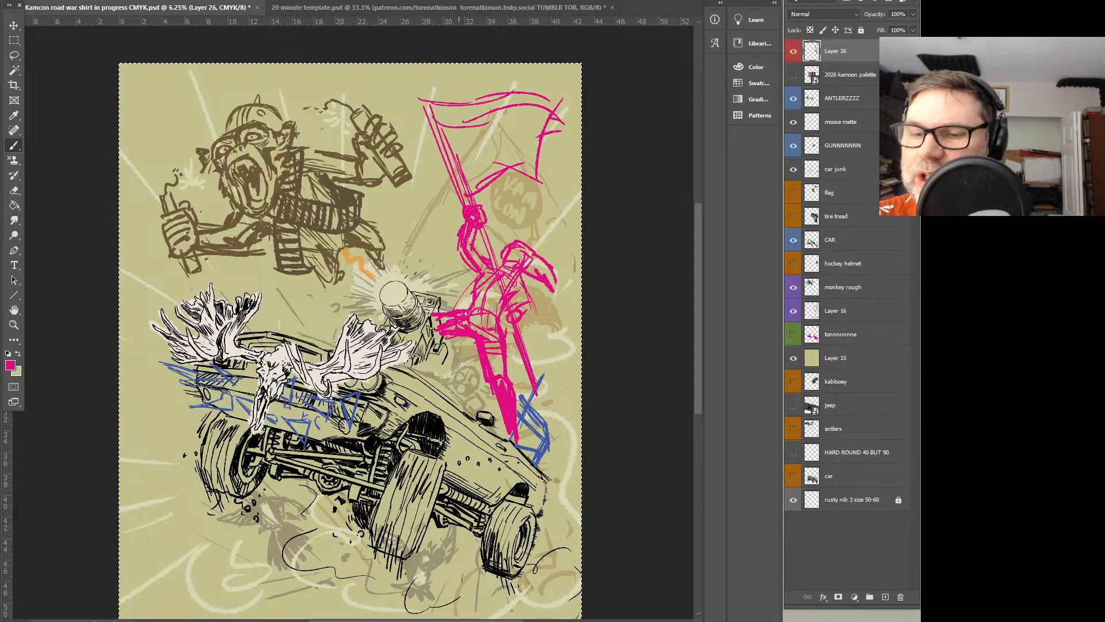
mouse_move(509, 311)
mouse_down()
mouse_move(516, 306)
mouse_move(506, 338)
mouse_move(523, 337)
mouse_move(538, 321)
mouse_move(529, 300)
mouse_up()
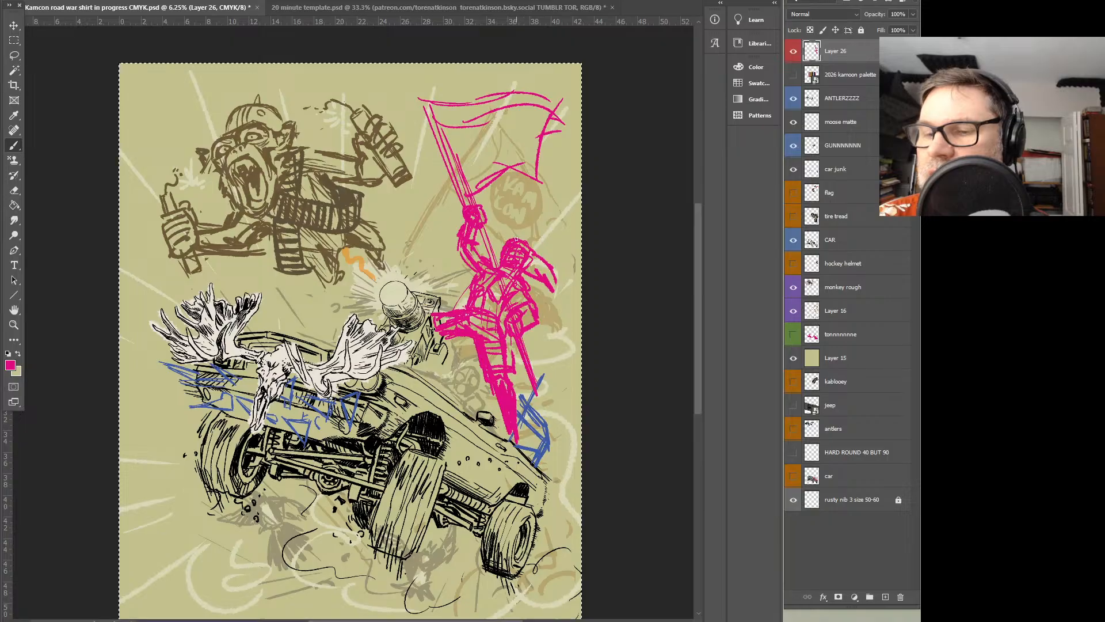
mouse_move(536, 273)
mouse_down()
mouse_move(540, 264)
mouse_move(552, 294)
mouse_move(524, 272)
mouse_up()
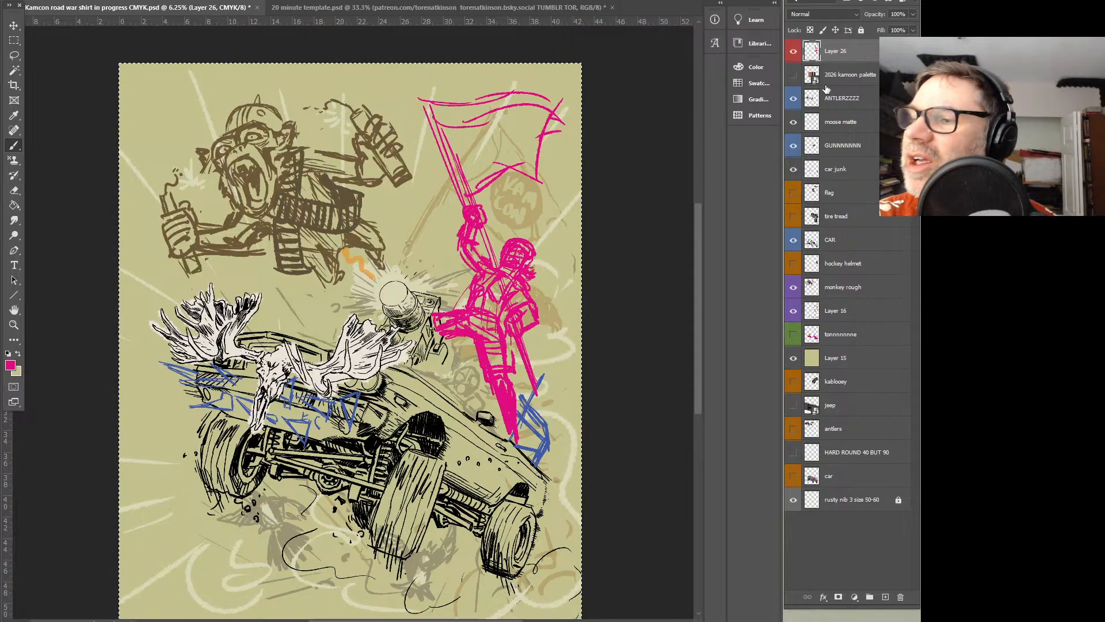
Show the flag layer, rotate and reposition its reference photos over the canvas, then hide the layer and clear the selection
click(793, 193)
click(829, 193)
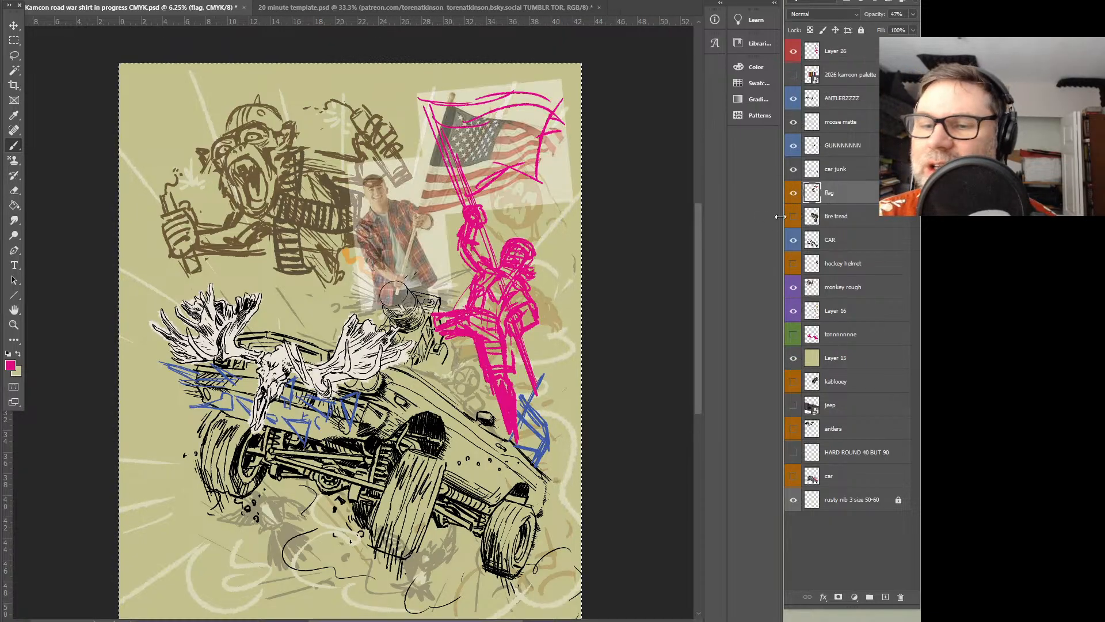
key(ctrl+t)
drag(588, 43, 331, 71)
drag(362, 121, 439, 22)
drag(534, 222, 511, 223)
mouse_move(526, 71)
mouse_down()
mouse_move(544, 64)
mouse_move(521, 63)
mouse_up()
drag(587, 319, 544, 262)
mouse_move(471, 168)
mouse_down()
mouse_move(418, 164)
mouse_move(516, 214)
mouse_move(466, 167)
mouse_move(481, 182)
mouse_move(460, 287)
mouse_move(636, 168)
mouse_move(375, 218)
mouse_up()
key(Return)
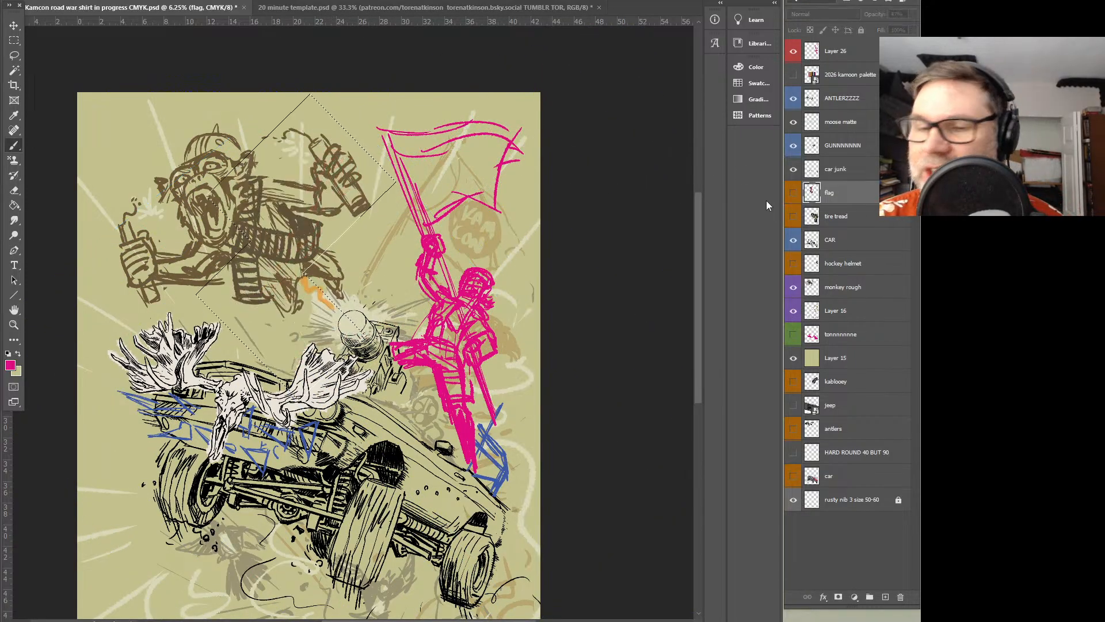
click(14, 56)
click(72, 60)
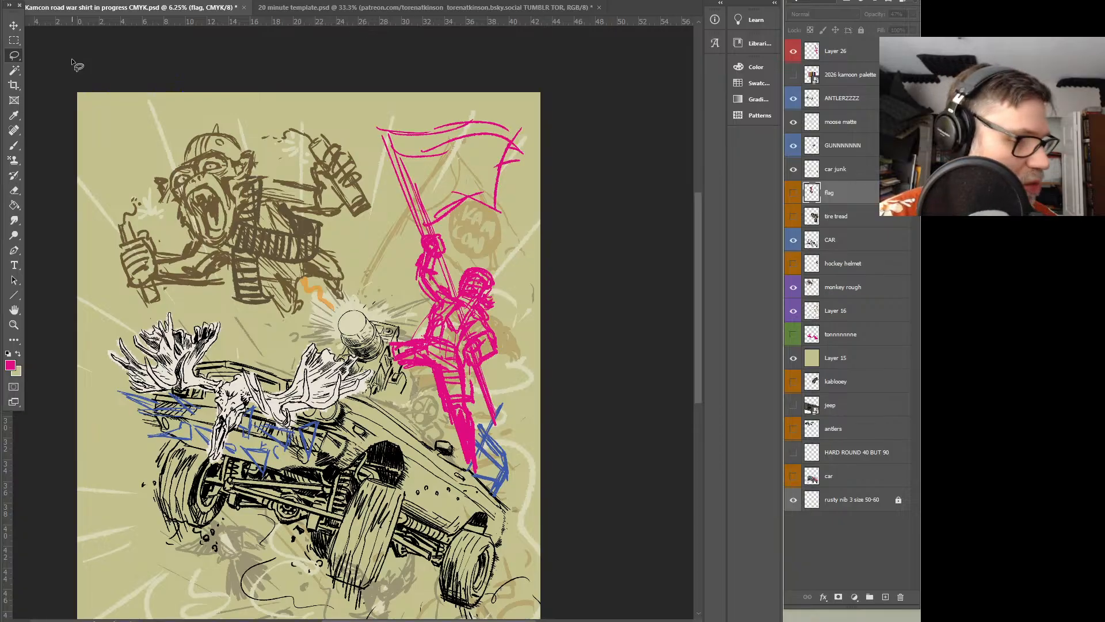
Hide and reshow Layer 26 to compare the pink flag bearer with the rough beneath, and make Layer 26 active
ctrl+click(479, 288)
drag(479, 387, 498, 348)
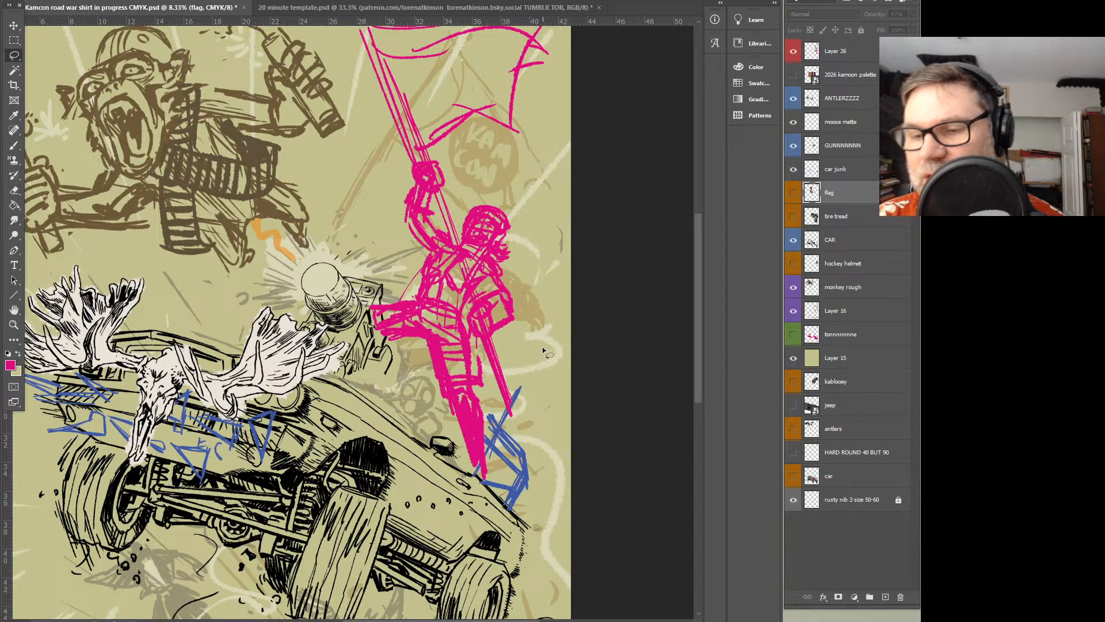
drag(380, 246, 548, 143)
drag(506, 334, 470, 472)
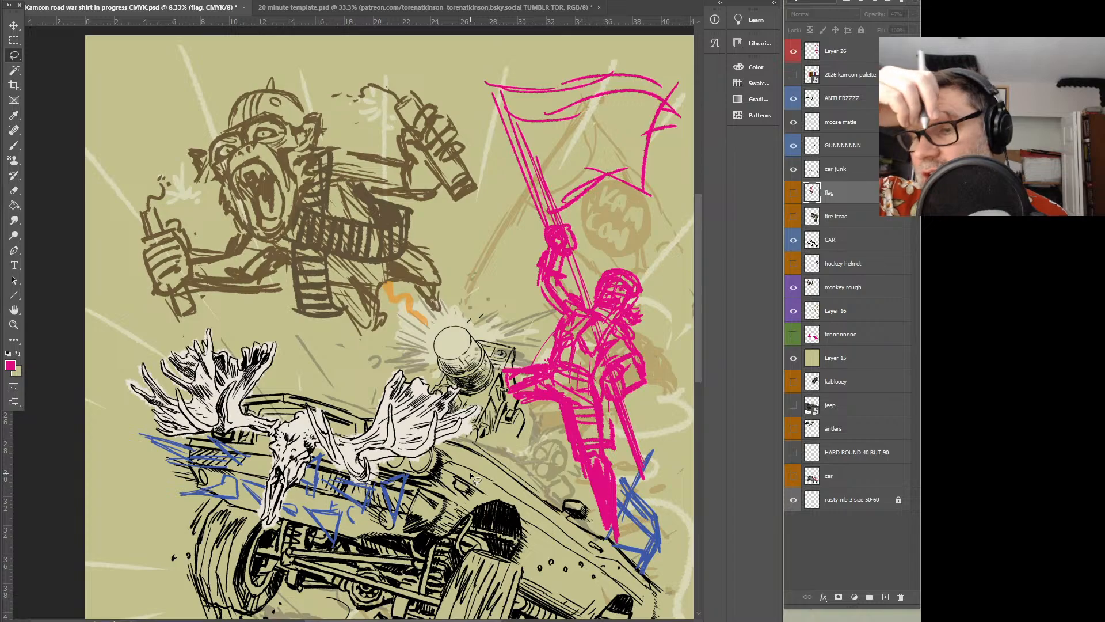
drag(470, 473, 353, 454)
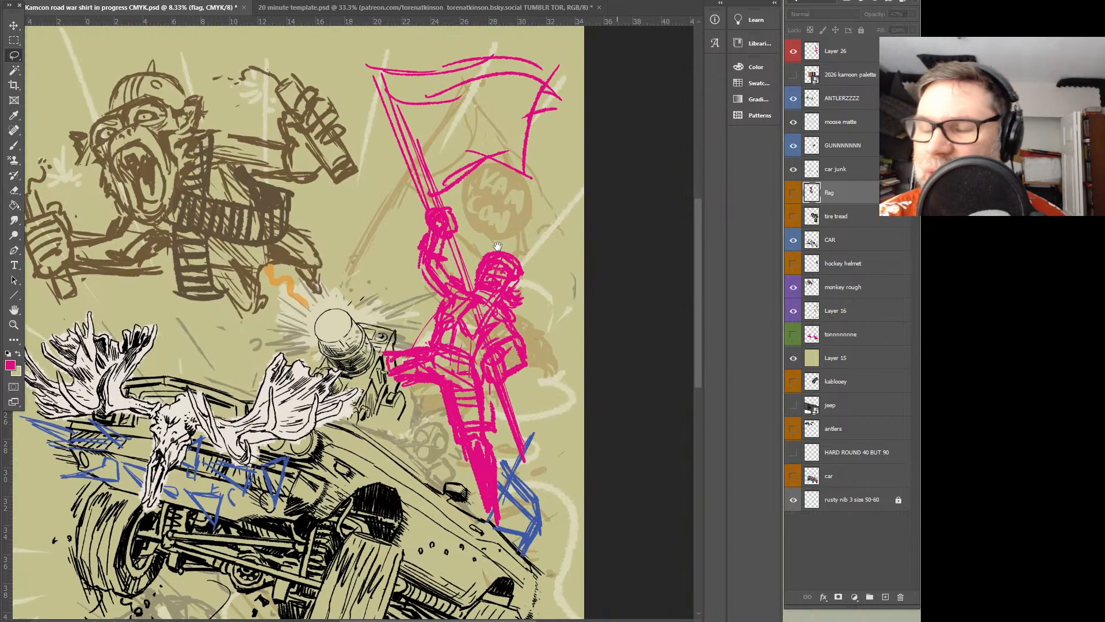
click(794, 53)
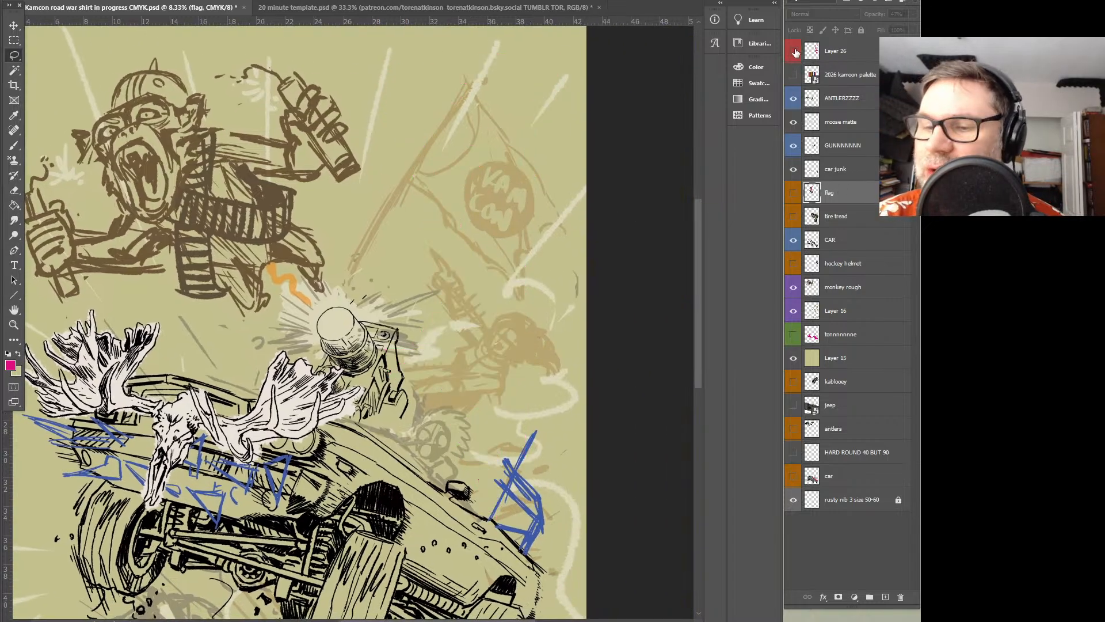
click(794, 52)
click(840, 59)
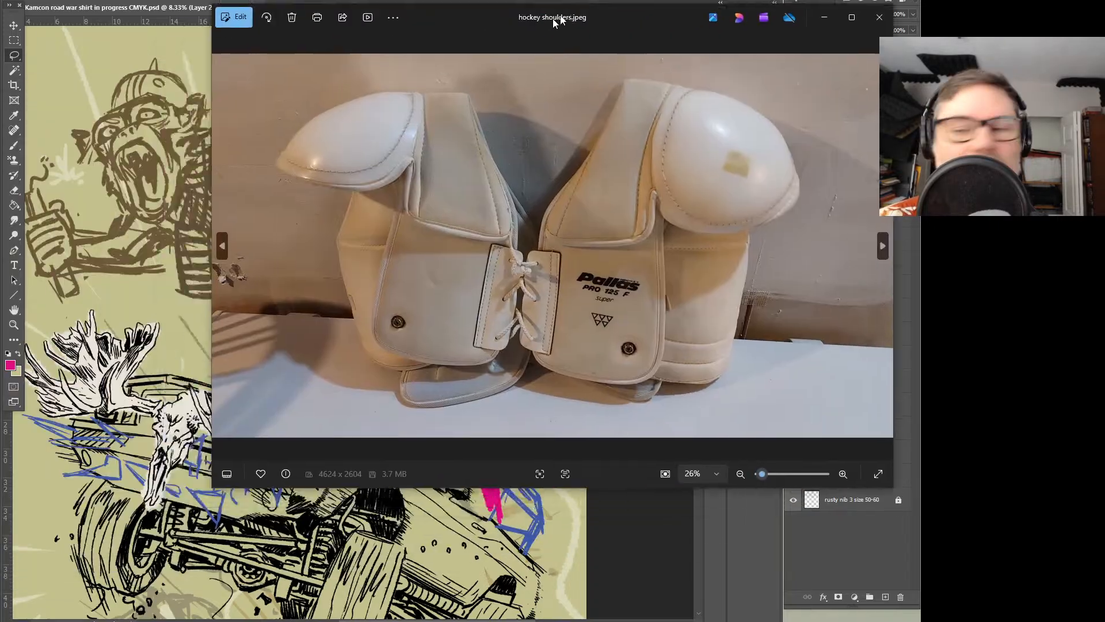
Switch to the photo viewer and examine the hockey shoulder pads photo and the NewToHockey equipment guide for costume reference
drag(554, 20, 405, 24)
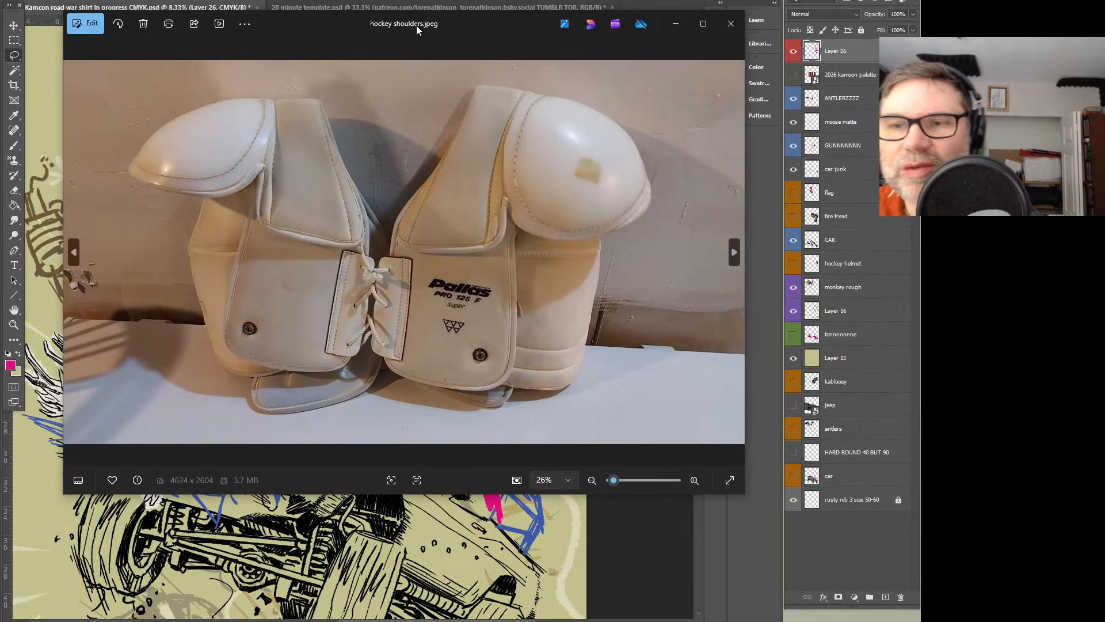
click(676, 23)
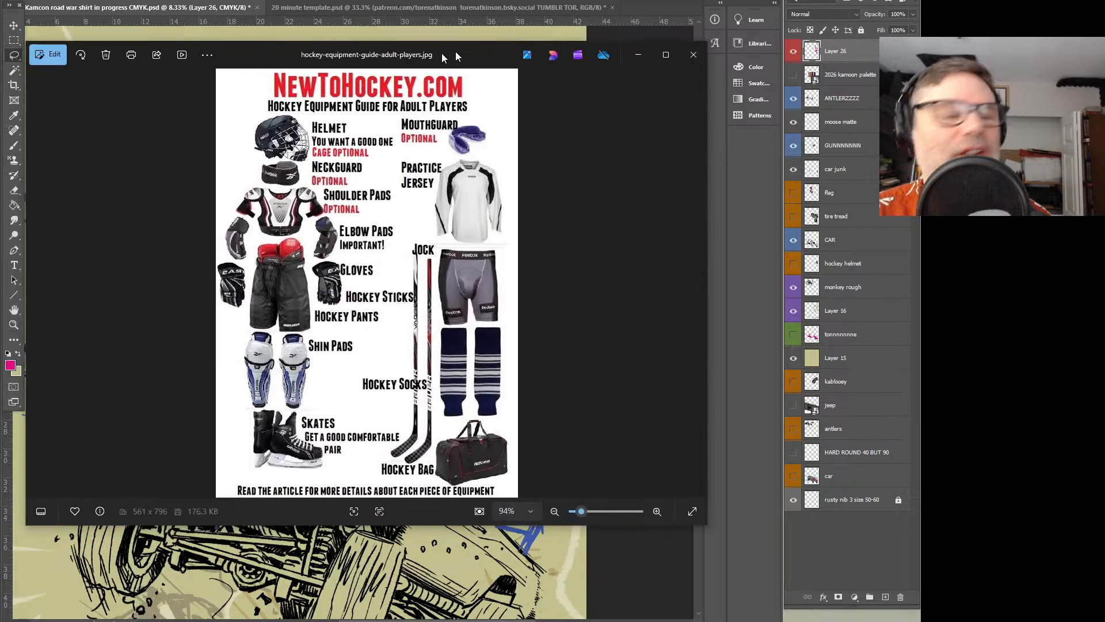
drag(424, 55, 516, 64)
double_click(510, 55)
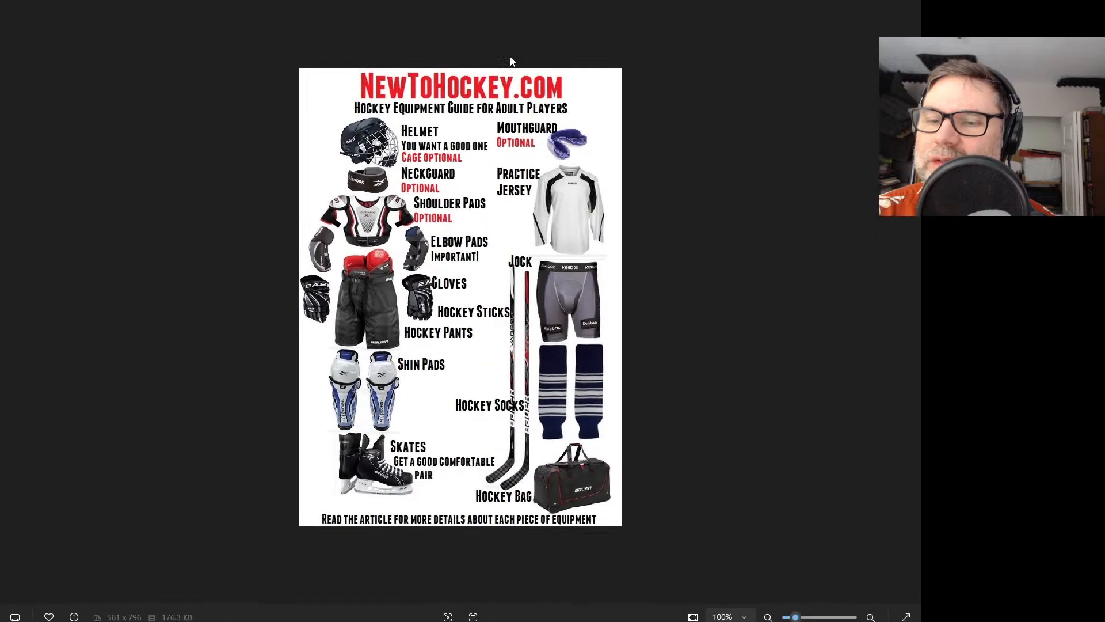
scroll(377, 347, up, 5)
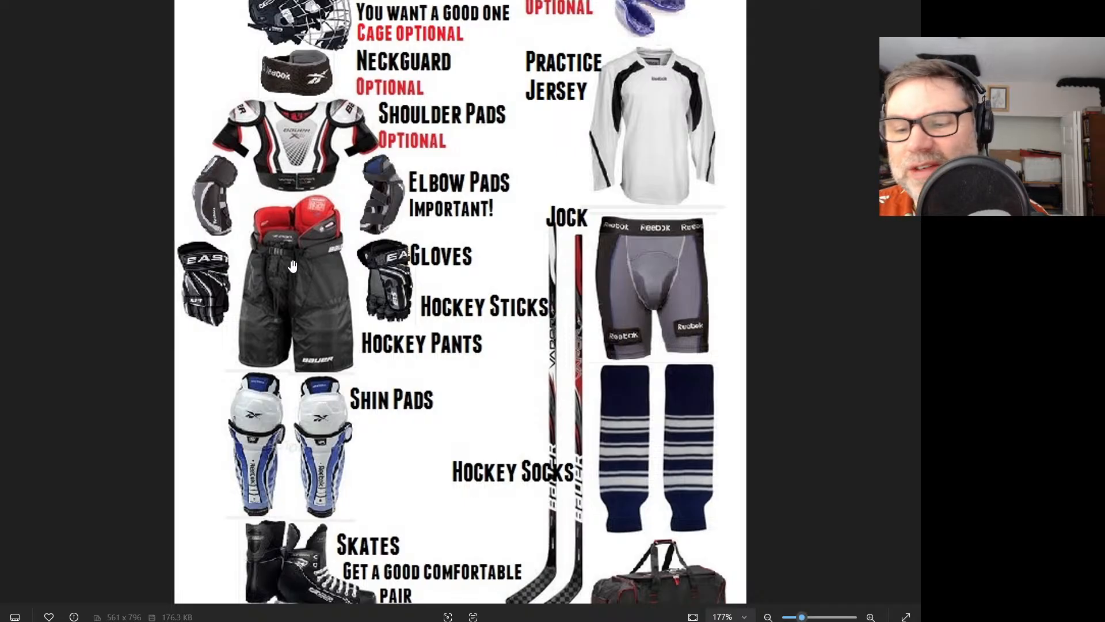
scroll(347, 189, down, 2)
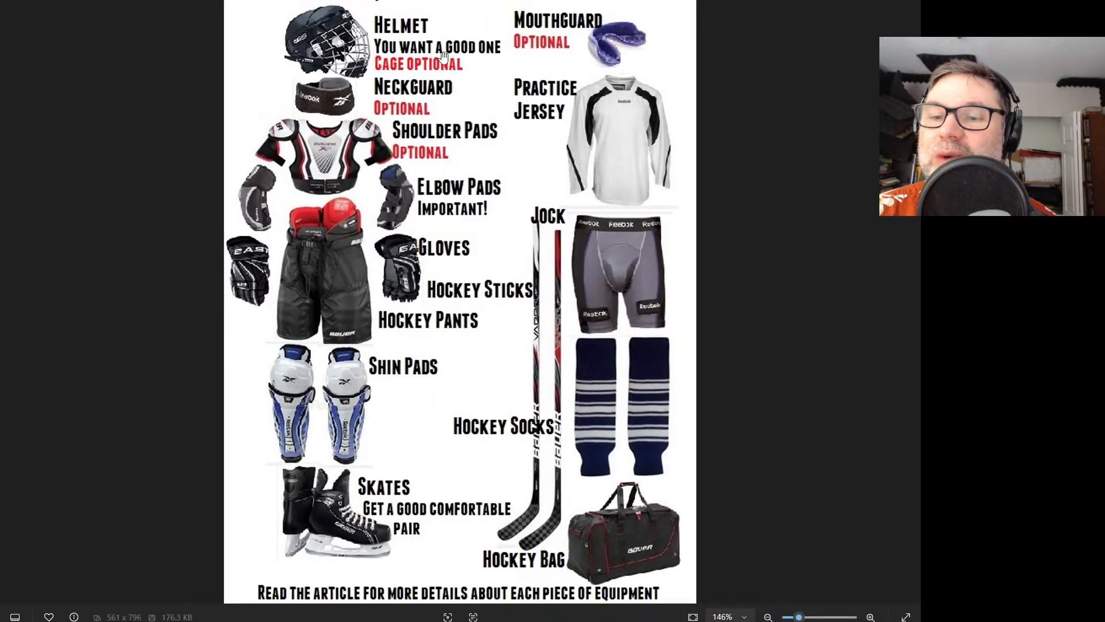
scroll(443, 55, down, 1)
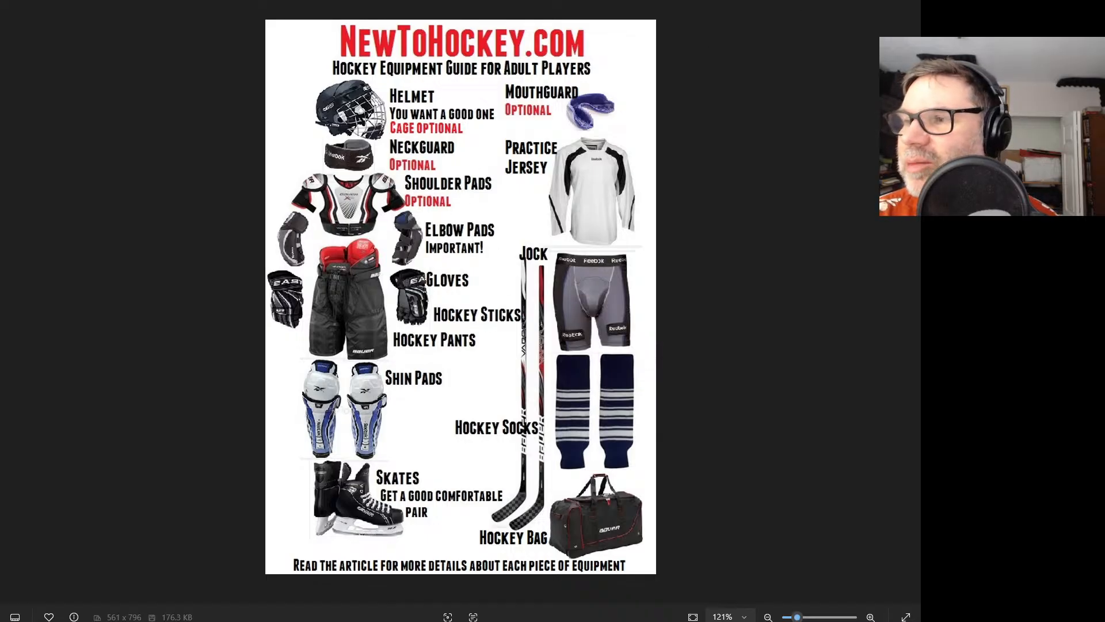
key(Escape)
click(766, 67)
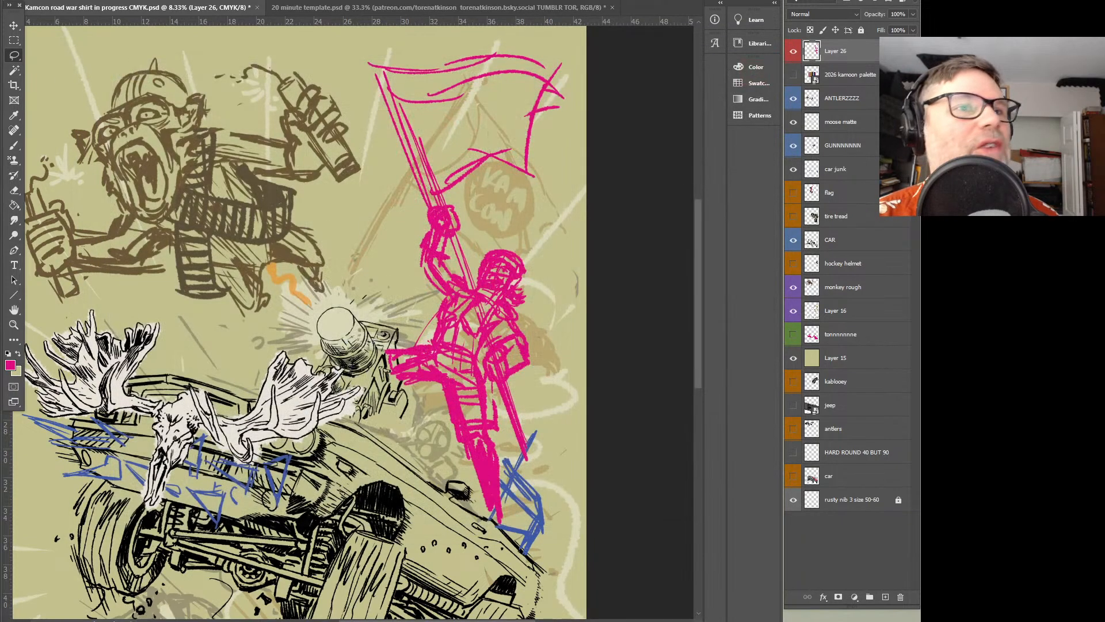
Examine the vintage hockey player, old hockey pads and spiked post-apocalyptic pads photos in the photo viewer for costume reference
scroll(405, 260, up, 4)
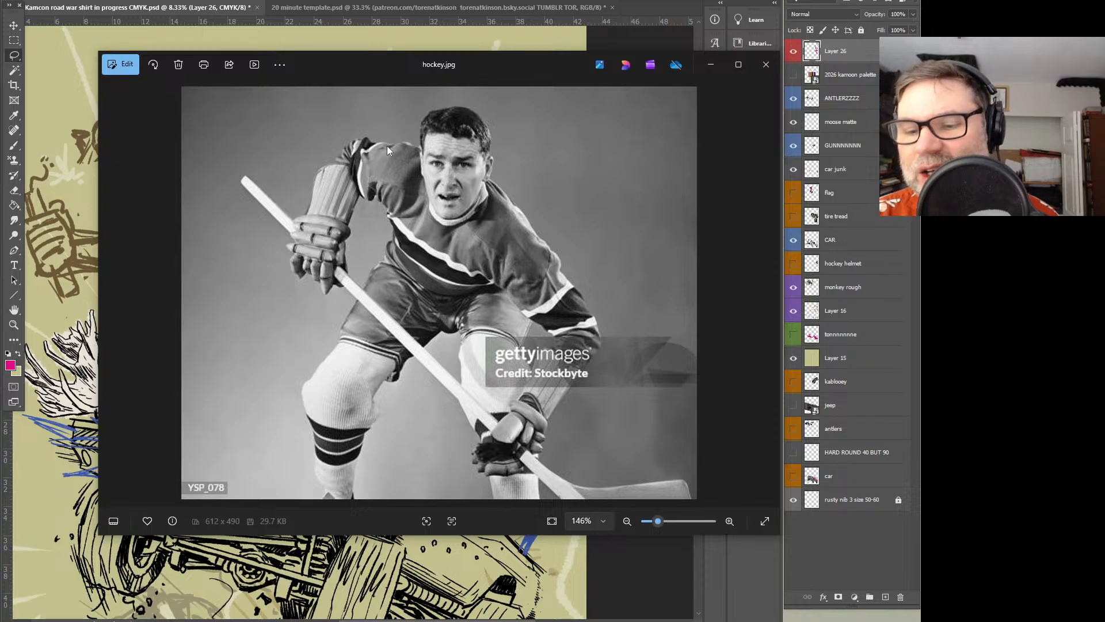
drag(558, 67, 0, 58)
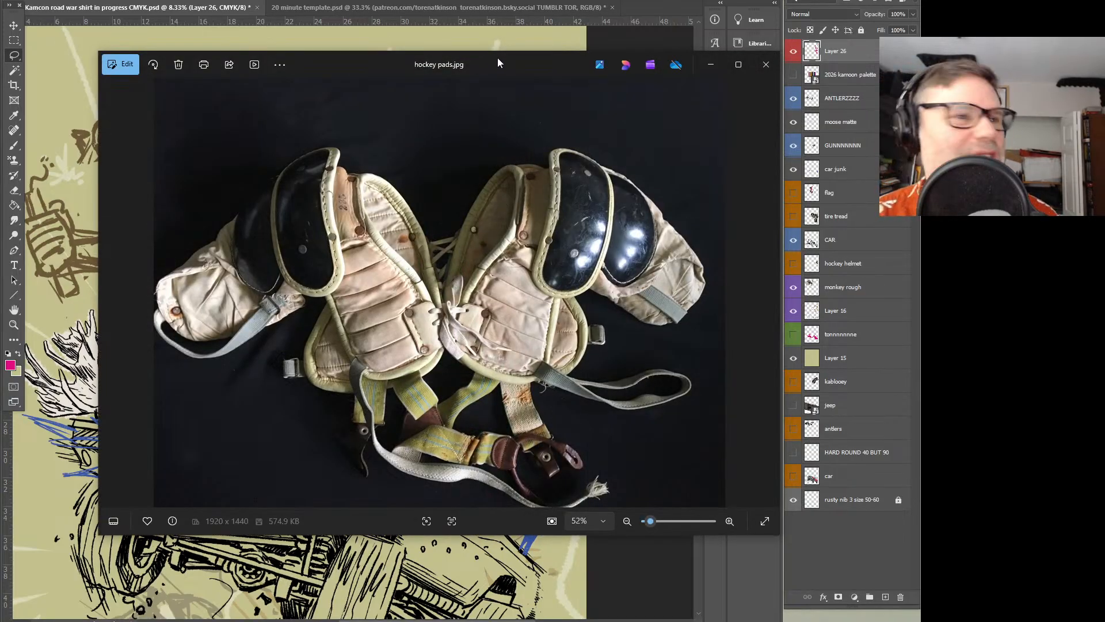
drag(499, 61, 0, 86)
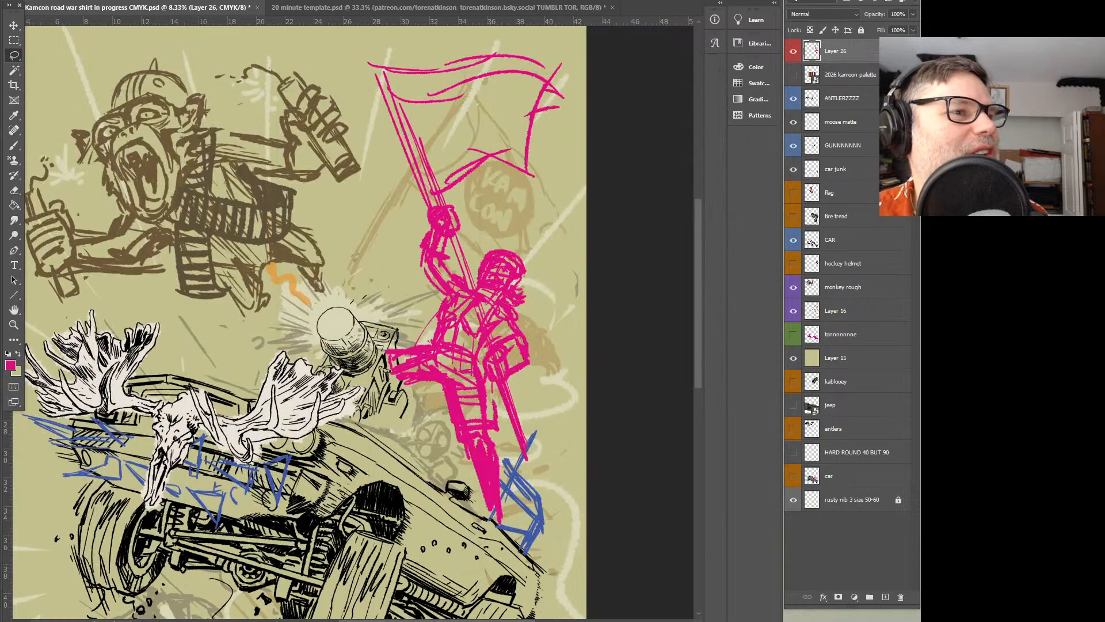
scroll(518, 255, up, 5)
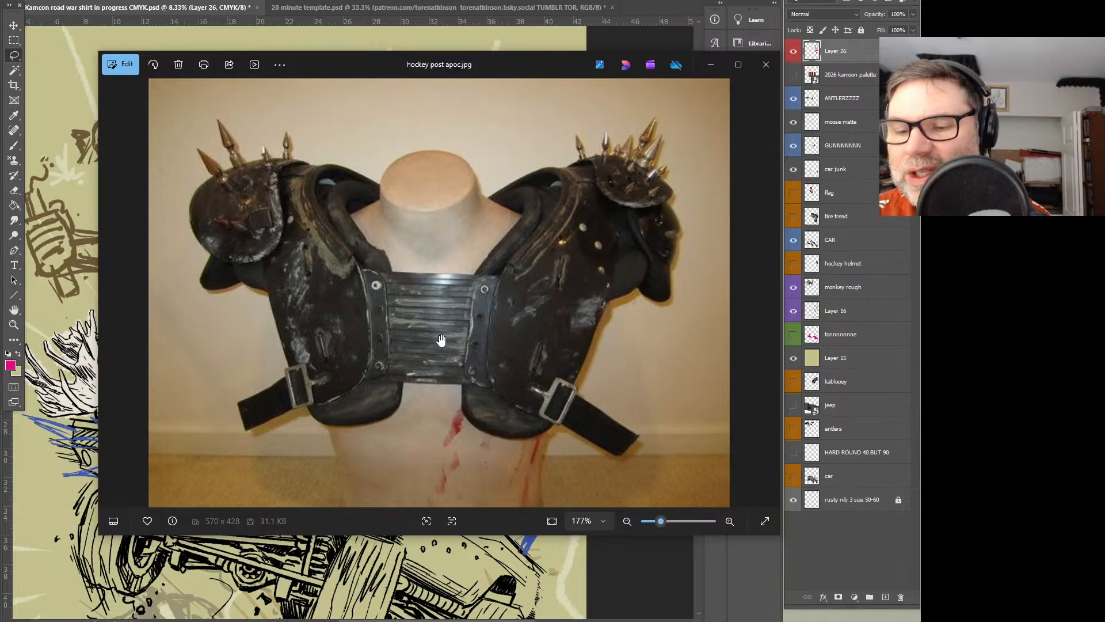
scroll(439, 328, up, 2)
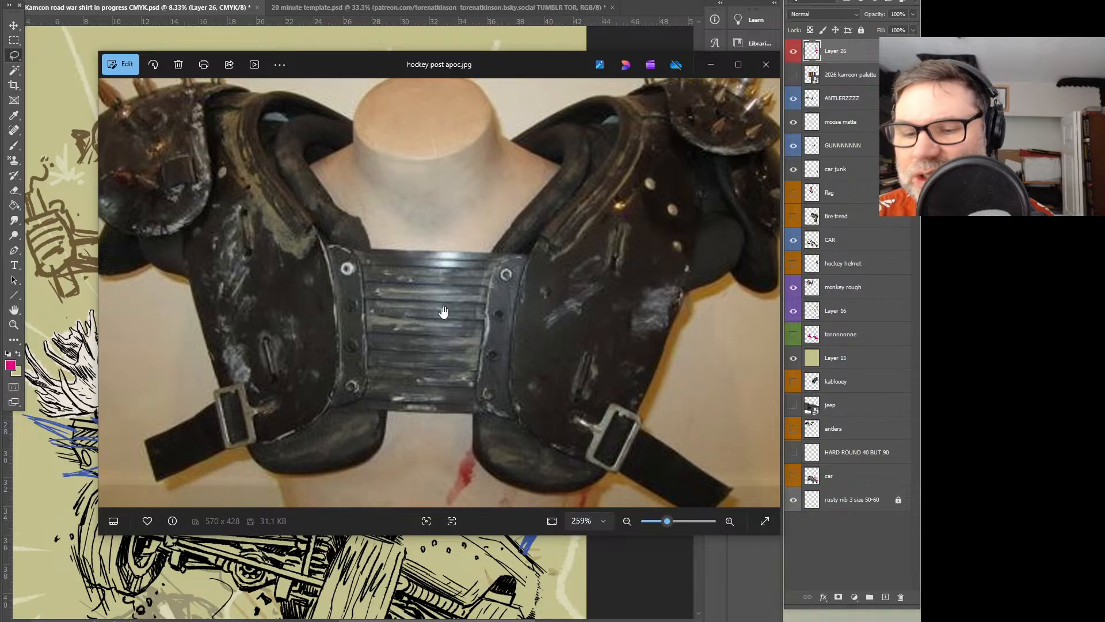
scroll(461, 108, down, 2)
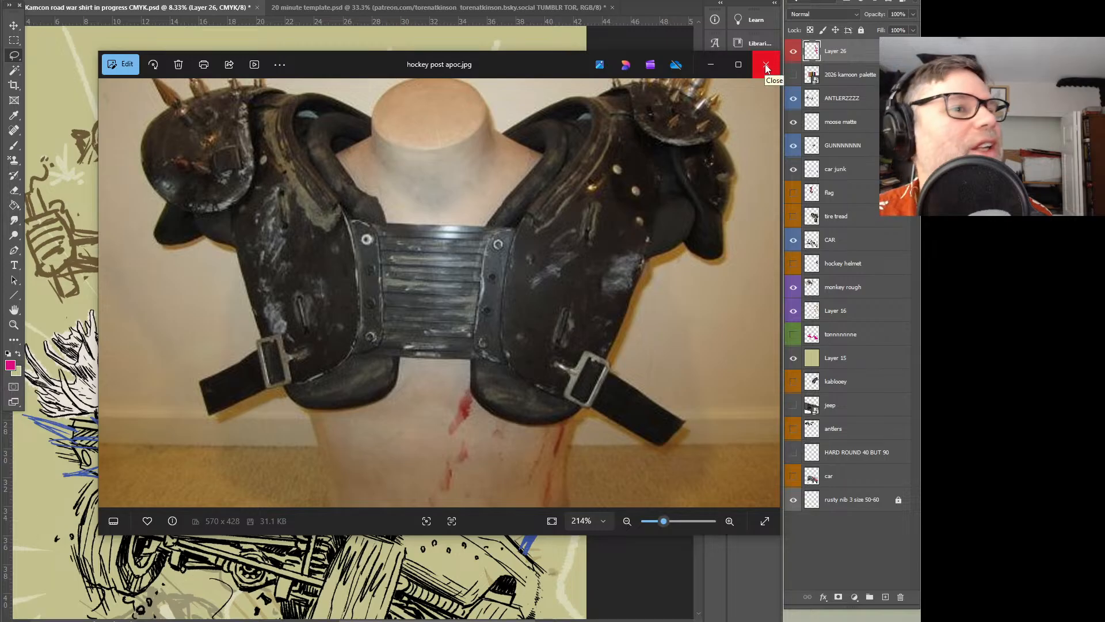
click(765, 64)
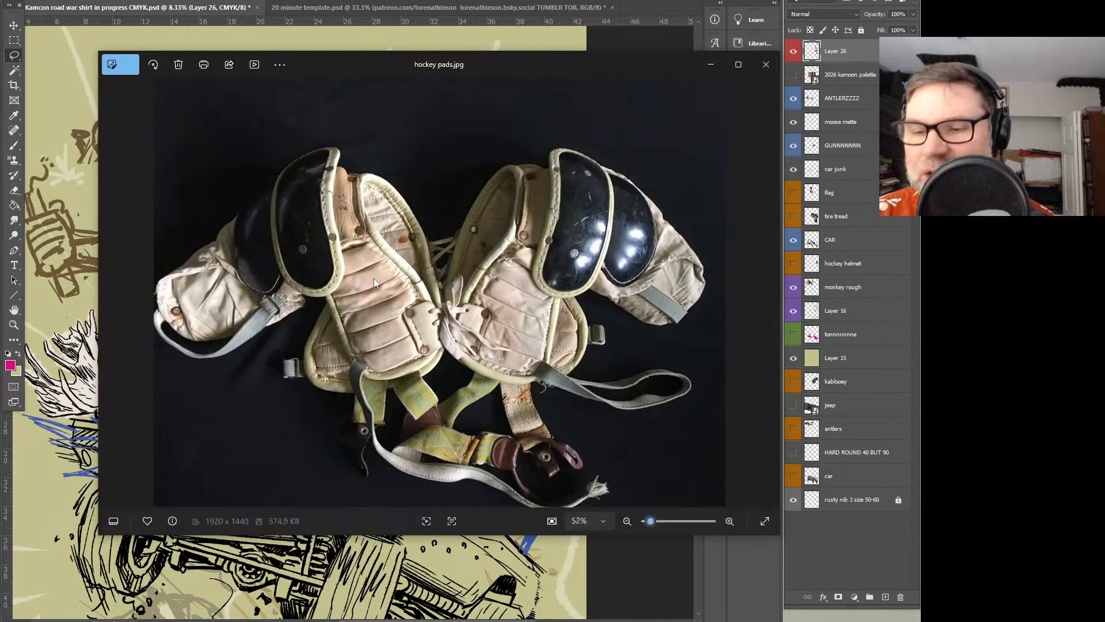
drag(412, 66, 1, 66)
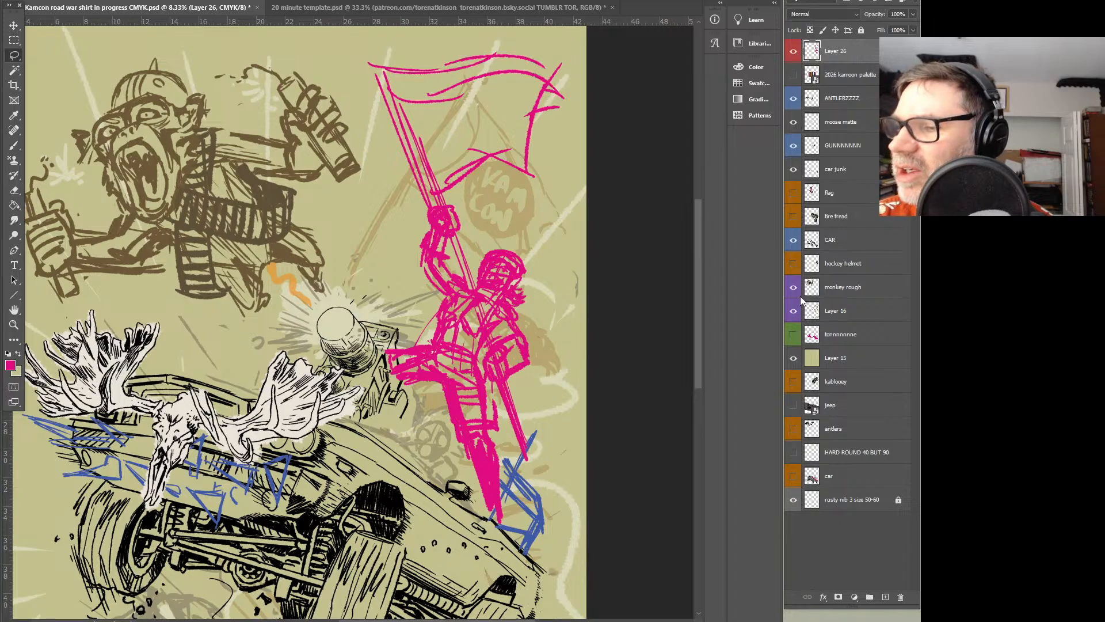
Hide Layer 16 and lower the opacity of Layer 26 so the pink flag bearer sketch is faded
click(793, 310)
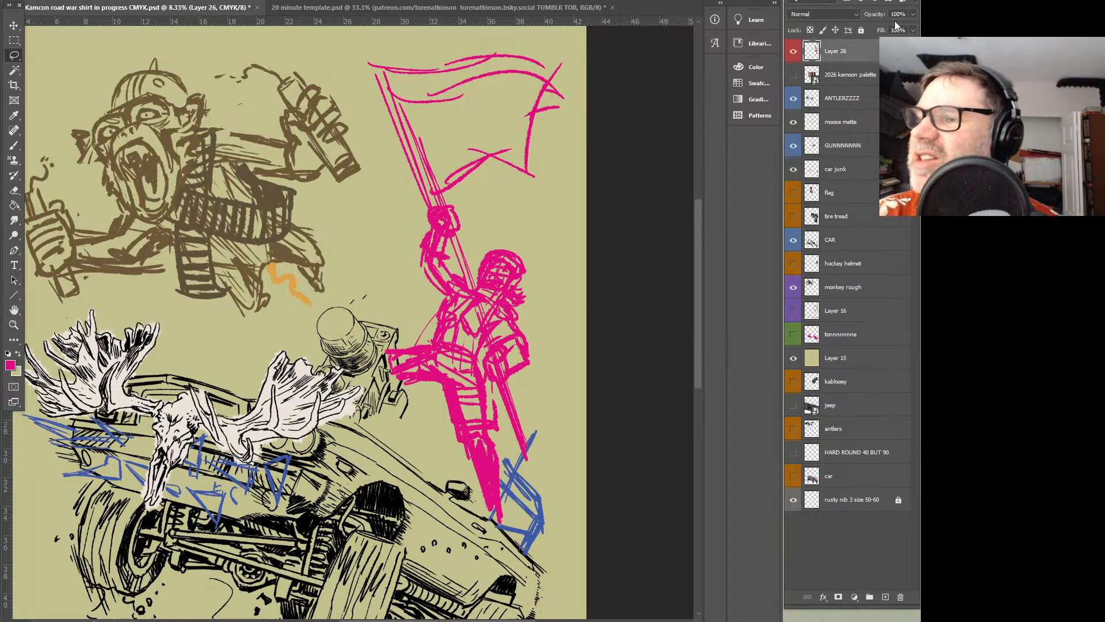
click(913, 14)
drag(914, 28, 884, 33)
click(850, 70)
Add a new layer above the faded sketch, set the foreground colour to dark magenta, and activate the Brush
click(885, 597)
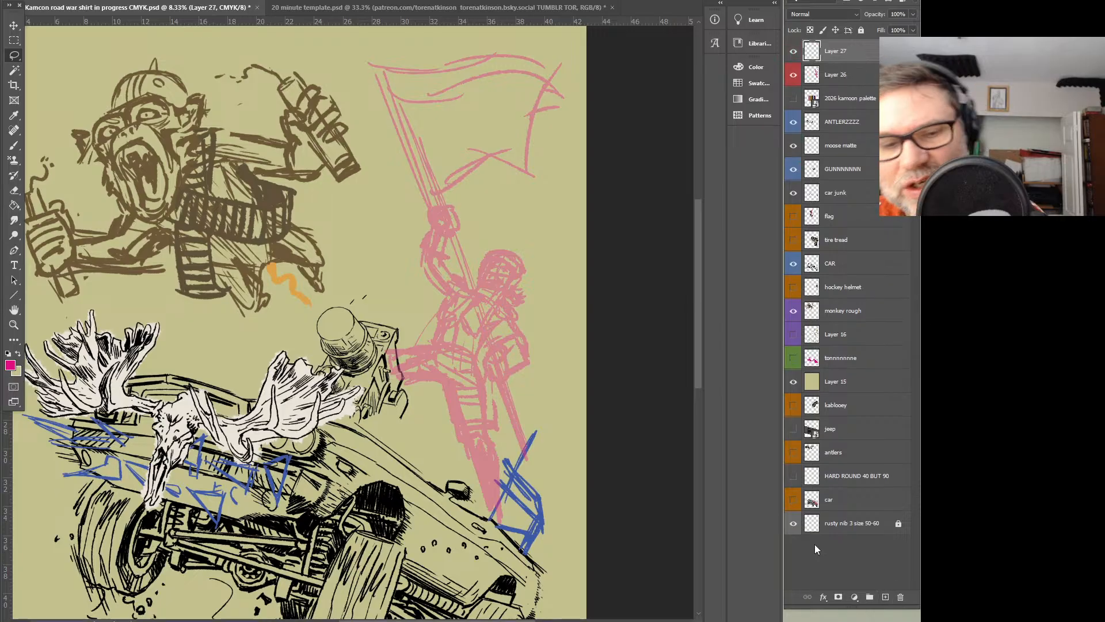
click(9, 364)
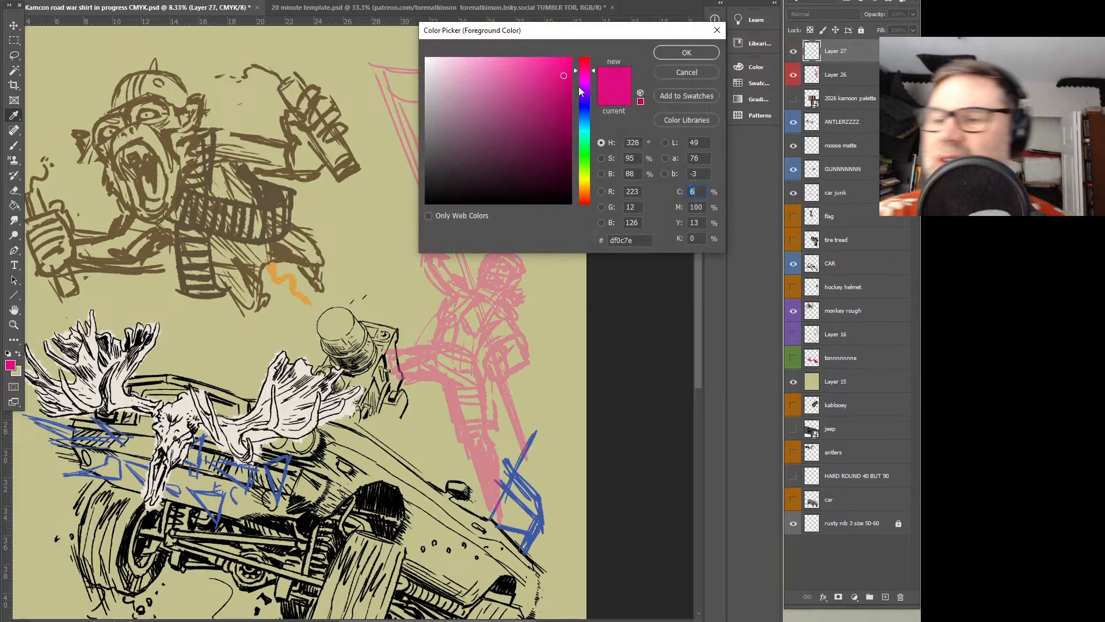
click(555, 136)
click(687, 53)
key(l)
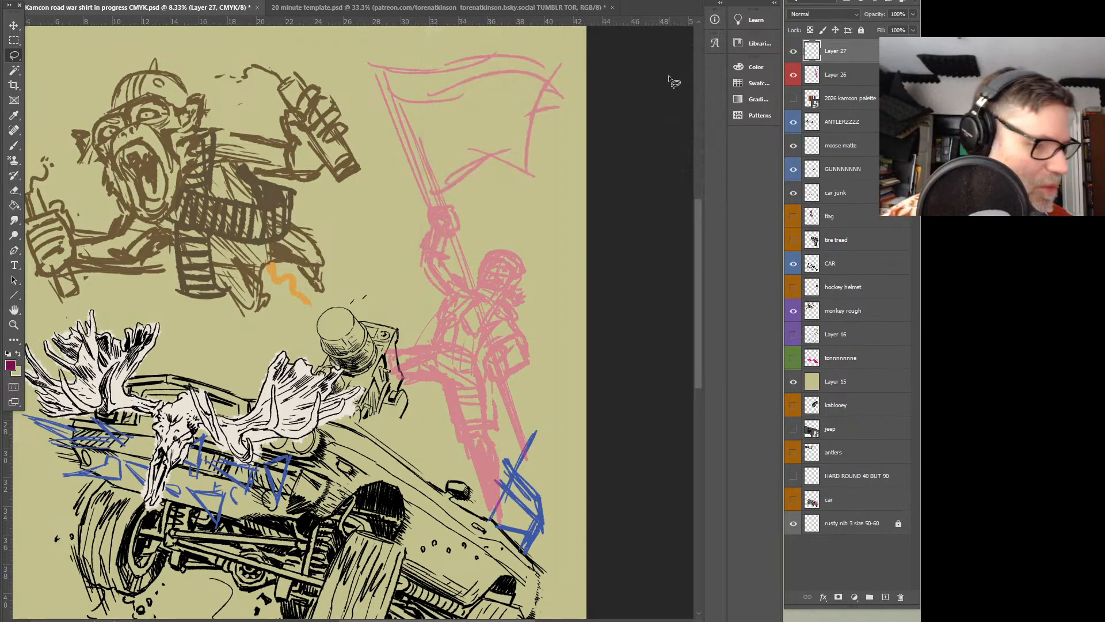
key(b)
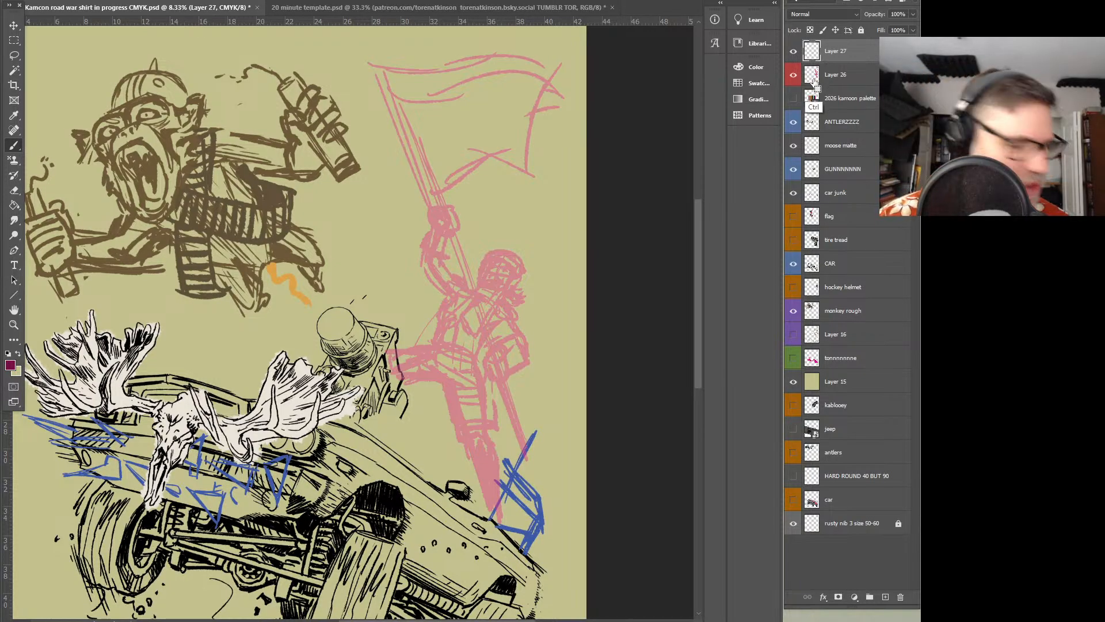
Paste the photo of two hockey players onto Layer 27, scale it, and place it over the monkey beside the flag bearer
key(ctrl+v)
click(13, 26)
key(ctrl+t)
mouse_move(371, 274)
mouse_down()
mouse_move(600, 71)
mouse_move(628, 64)
mouse_up()
drag(518, 245, 391, 241)
key(Return)
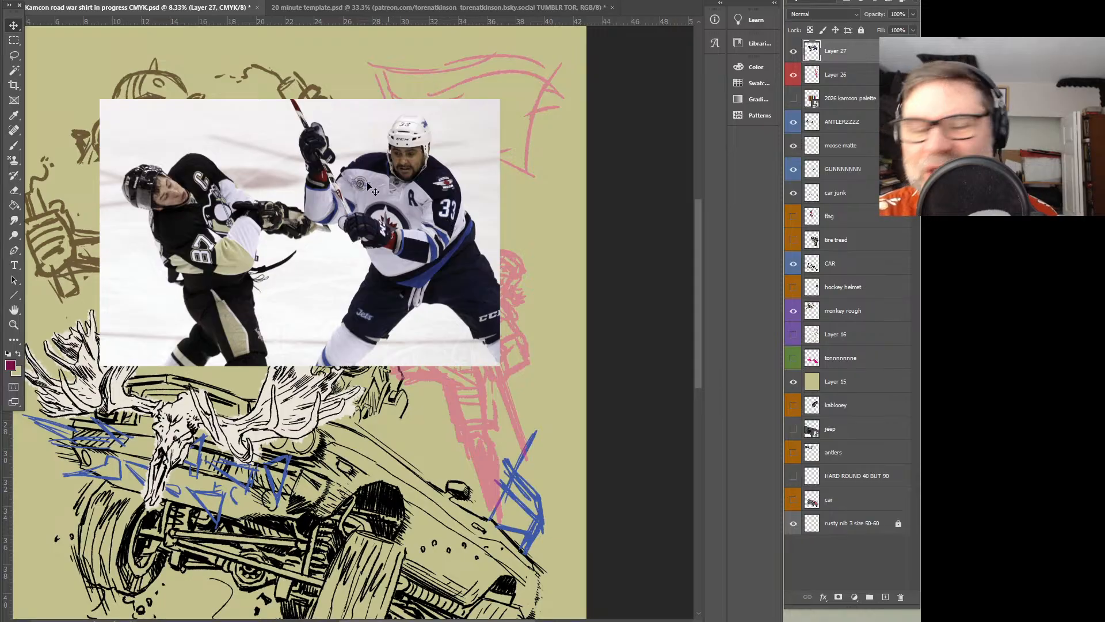
Rotate the hockey photo clockwise to match the flag bearer's lean and move it away from the pink figure
key(ctrl+t)
drag(512, 92, 542, 159)
drag(321, 340, 347, 224)
Delete the strip of the hockey photo that overlaps the flag bearer's side and clear the selection
click(14, 40)
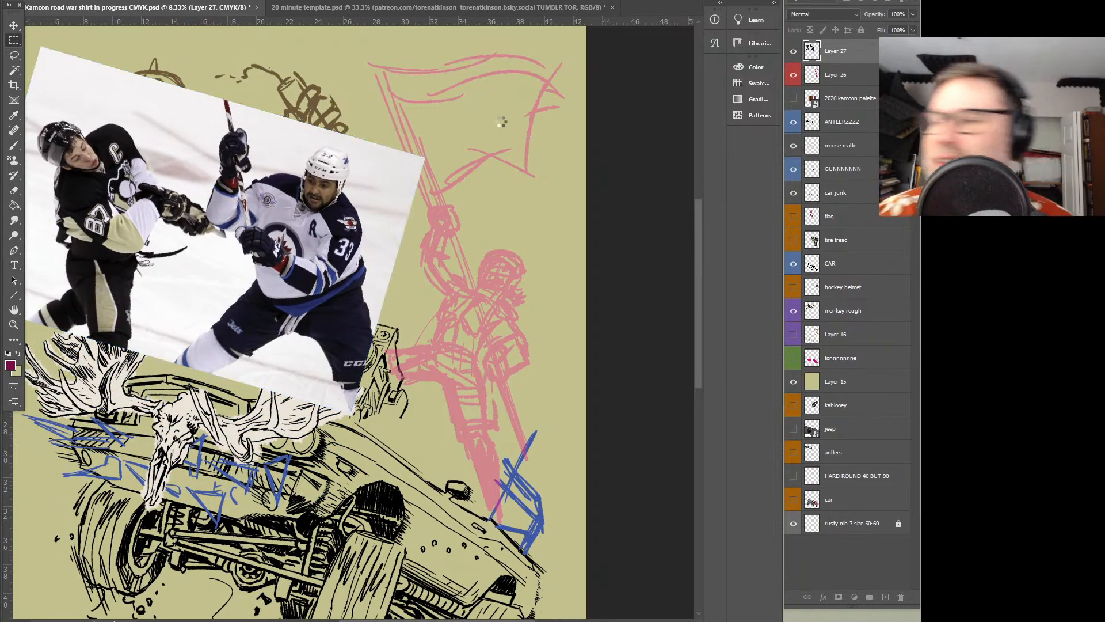
mouse_move(511, 77)
mouse_down()
mouse_move(382, 483)
mouse_move(371, 484)
mouse_up()
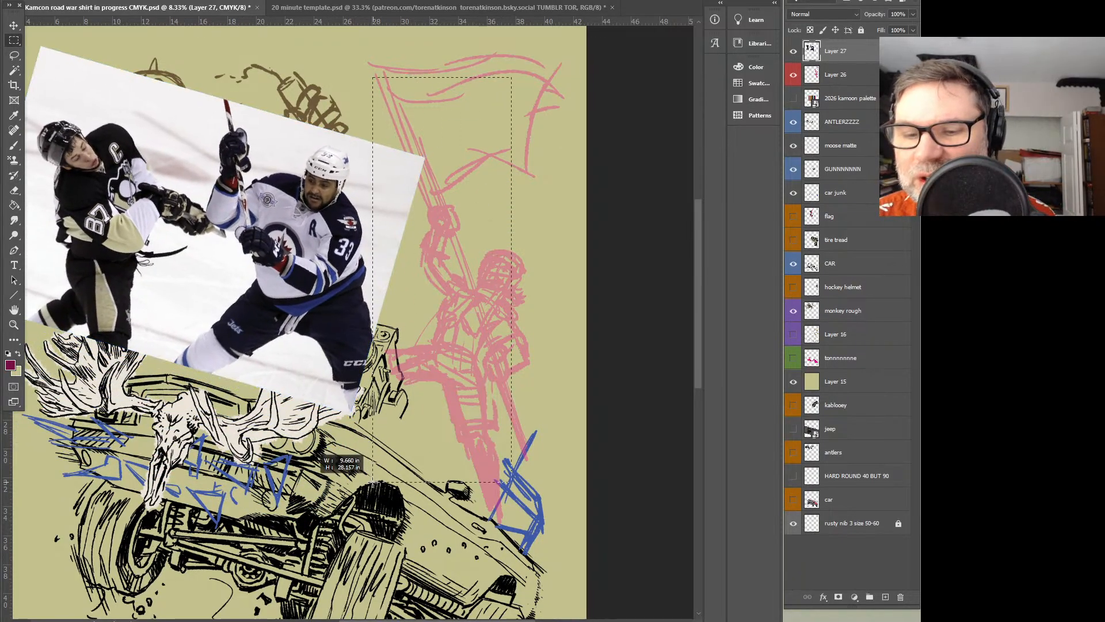
key(Delete)
key(ctrl+d)
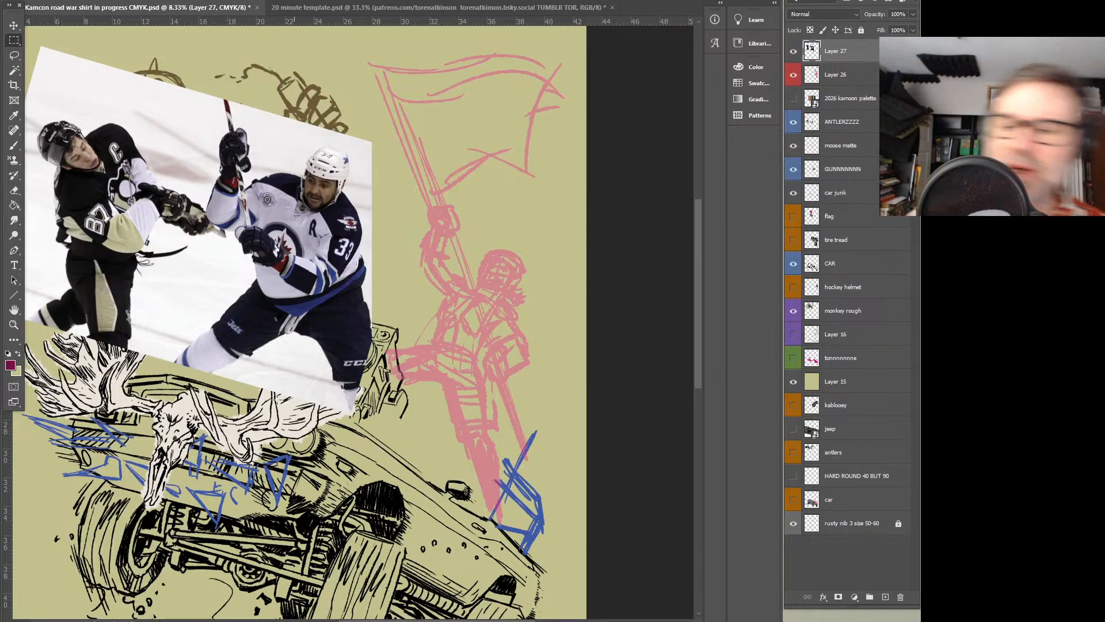
Duplicate Layer 26, the faded pink flag bearer sketch, keeping the default copy name, and save the document
click(844, 81)
right_click(842, 79)
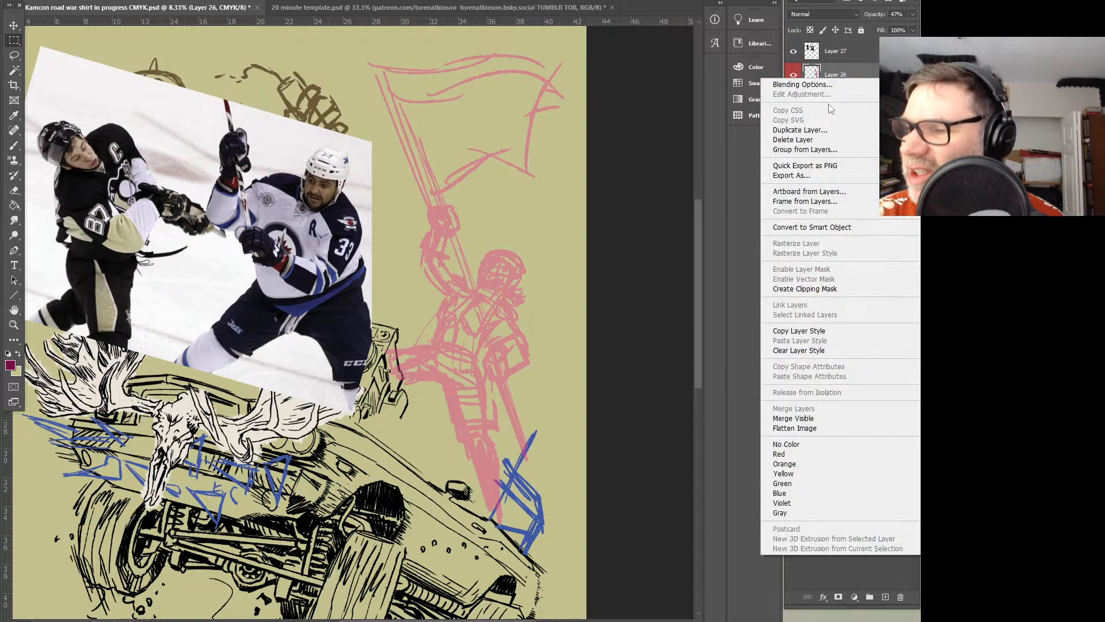
click(806, 130)
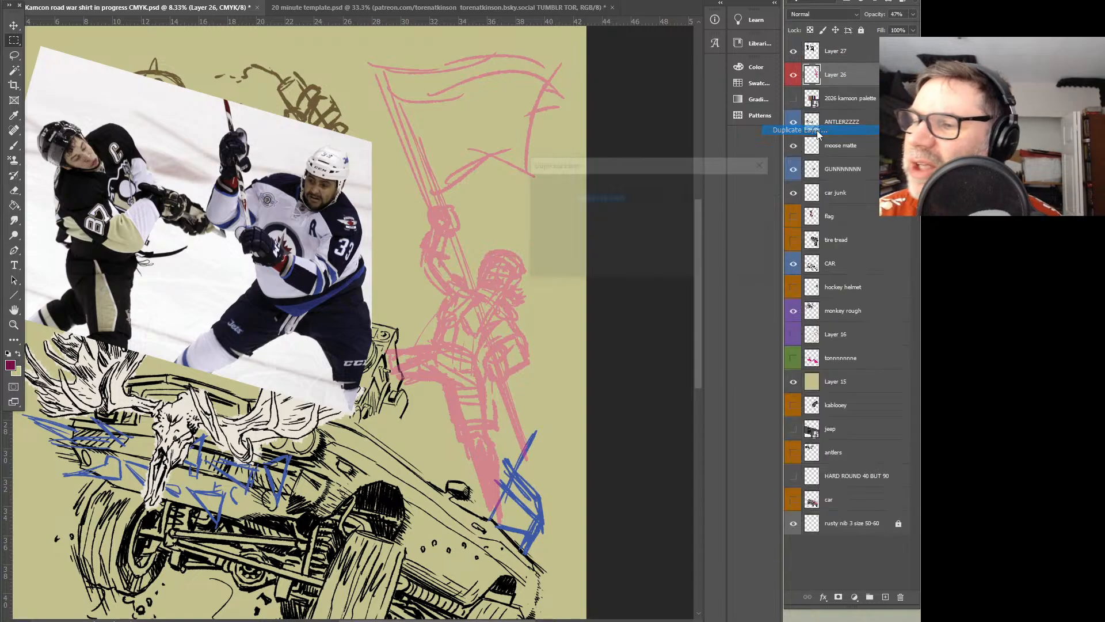
click(743, 189)
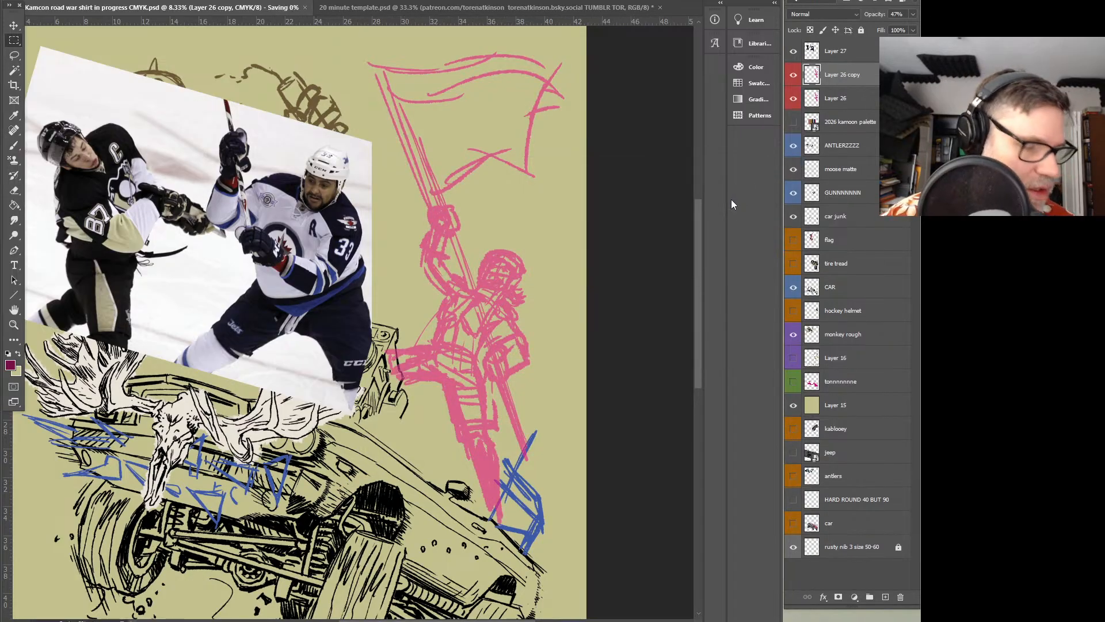
key(ctrl+s)
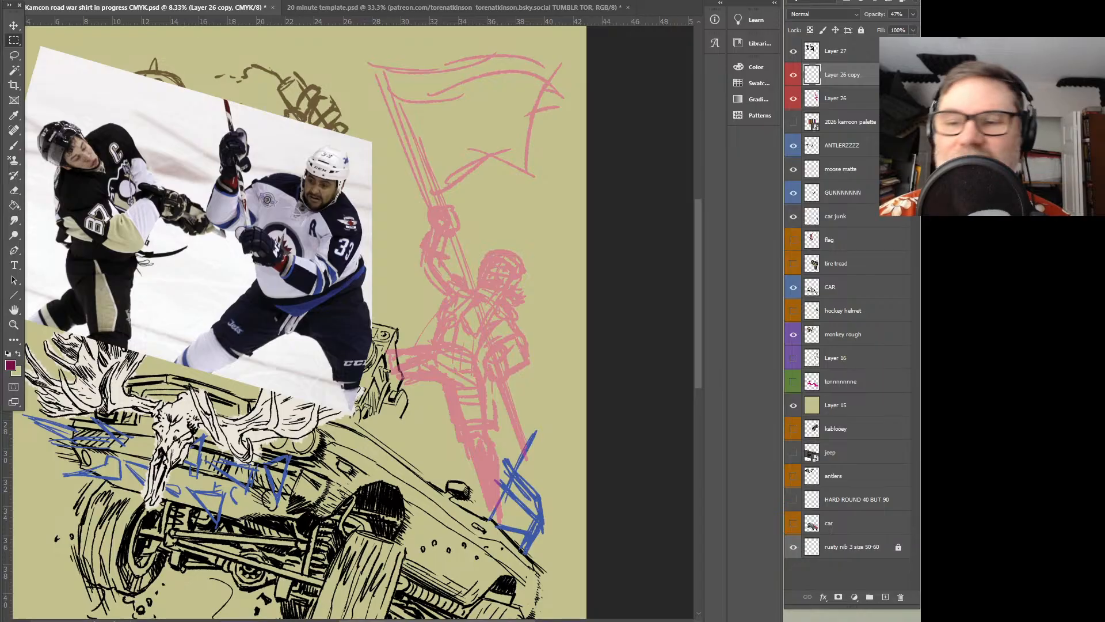
Rename Layer 26 copy as "hockey" and activate the Brush
click(834, 53)
drag(498, 202, 503, 228)
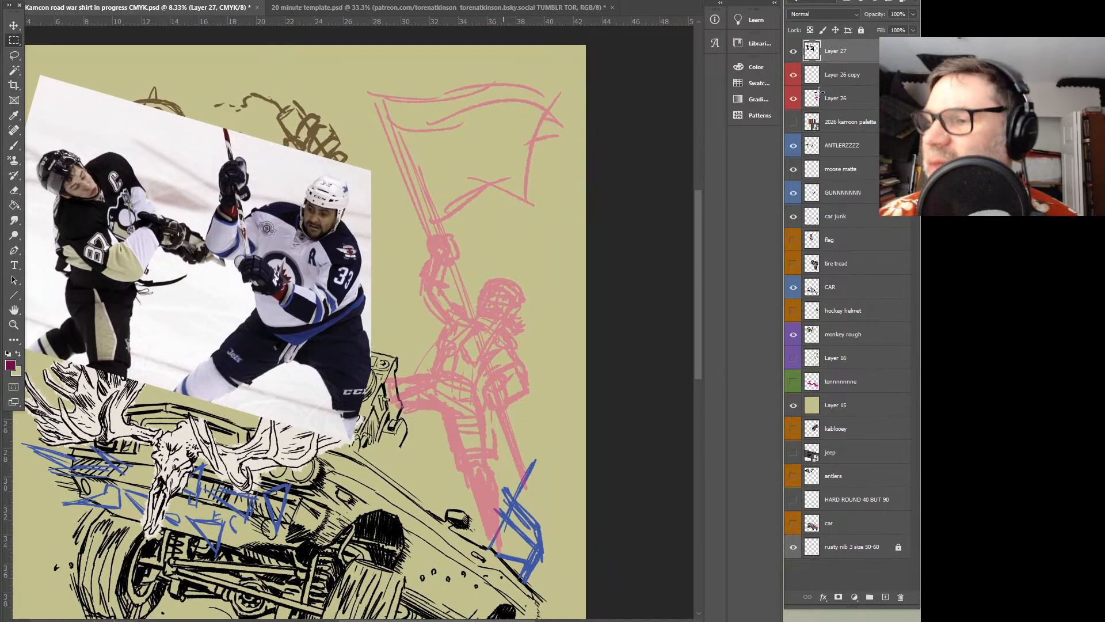
click(841, 81)
double_click(847, 75)
text(hockey)
key(Return)
key(b)
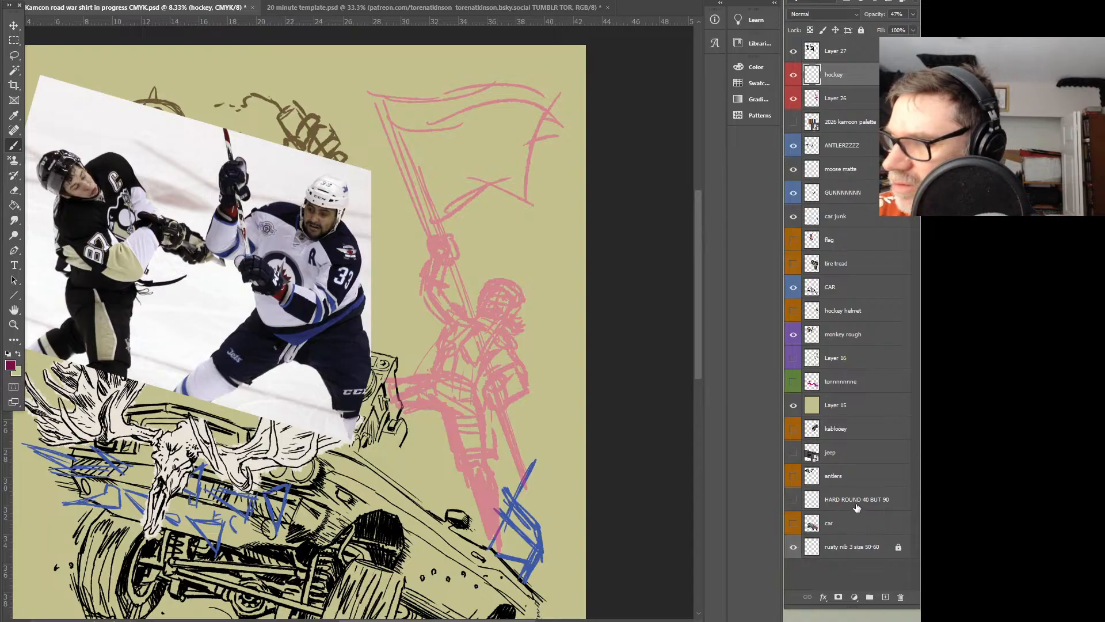
Rough in the flag bearer's lower glove and the pole's butt end on the hockey layer, and set that layer's opacity to 100%
click(855, 553)
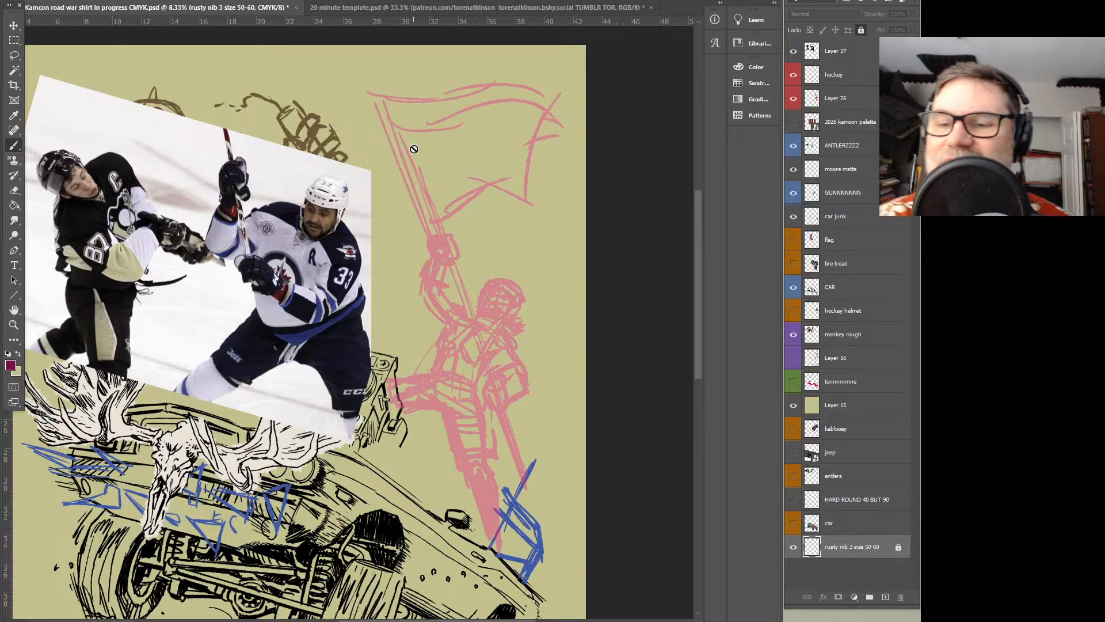
click(844, 76)
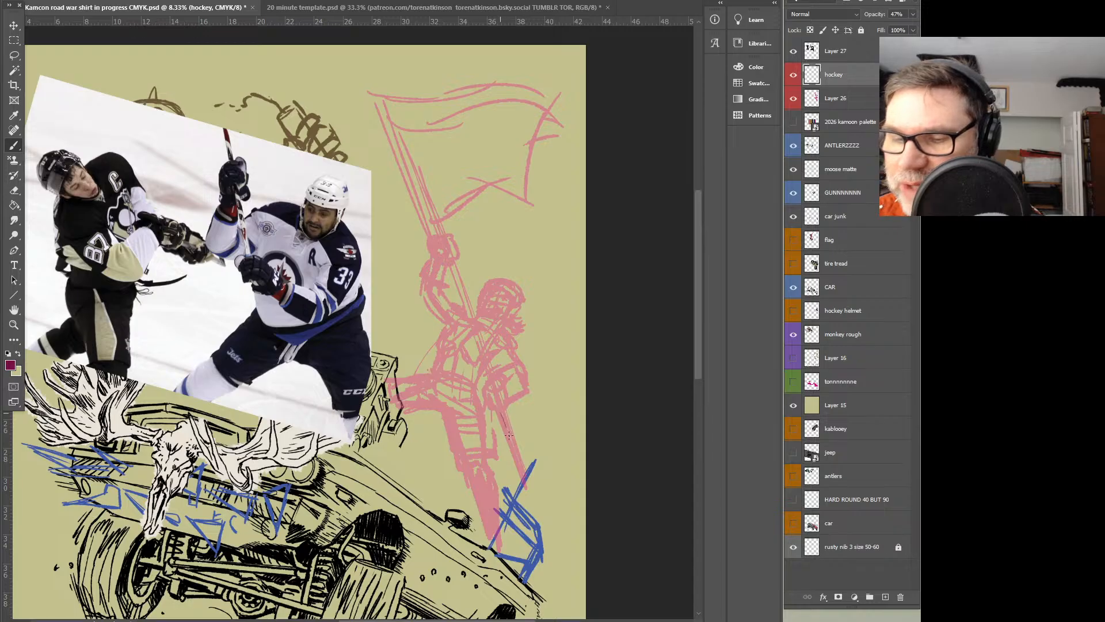
mouse_move(514, 435)
mouse_down()
mouse_move(499, 390)
mouse_move(502, 413)
mouse_move(488, 403)
mouse_move(496, 378)
mouse_move(511, 402)
mouse_move(503, 365)
mouse_move(524, 396)
mouse_up()
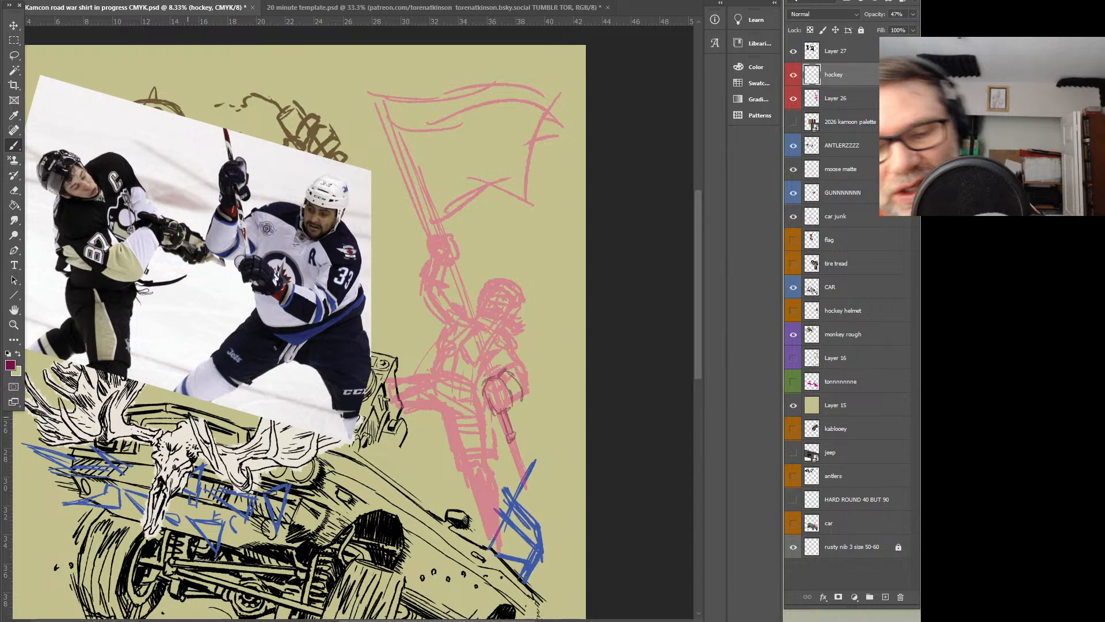
click(913, 14)
drag(883, 27, 911, 28)
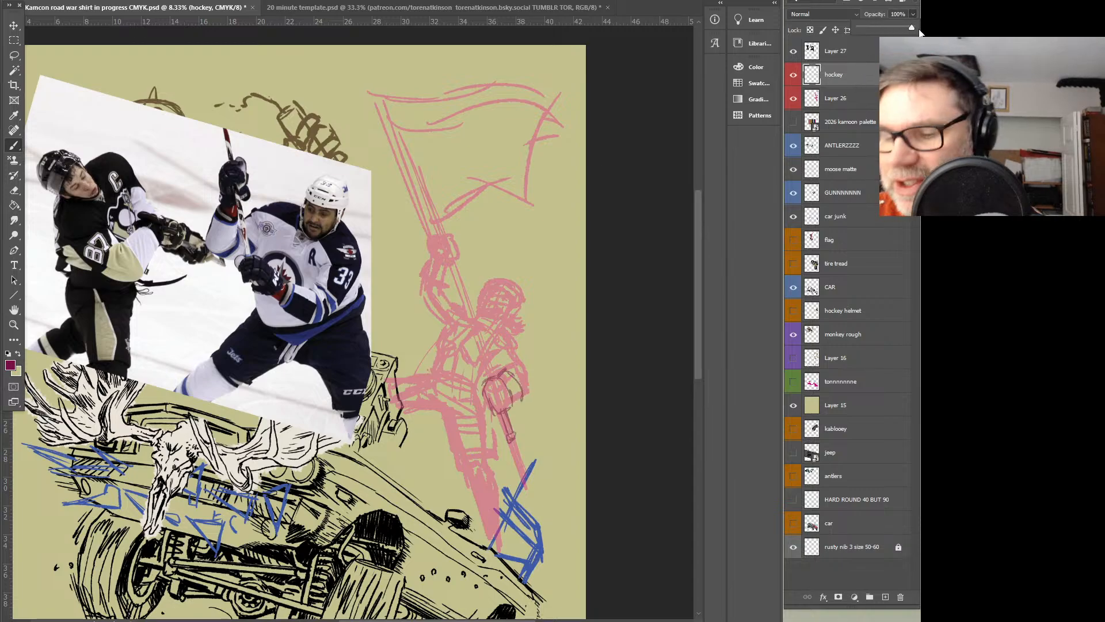
mouse_move(521, 399)
mouse_down()
mouse_move(510, 405)
mouse_move(522, 396)
mouse_up()
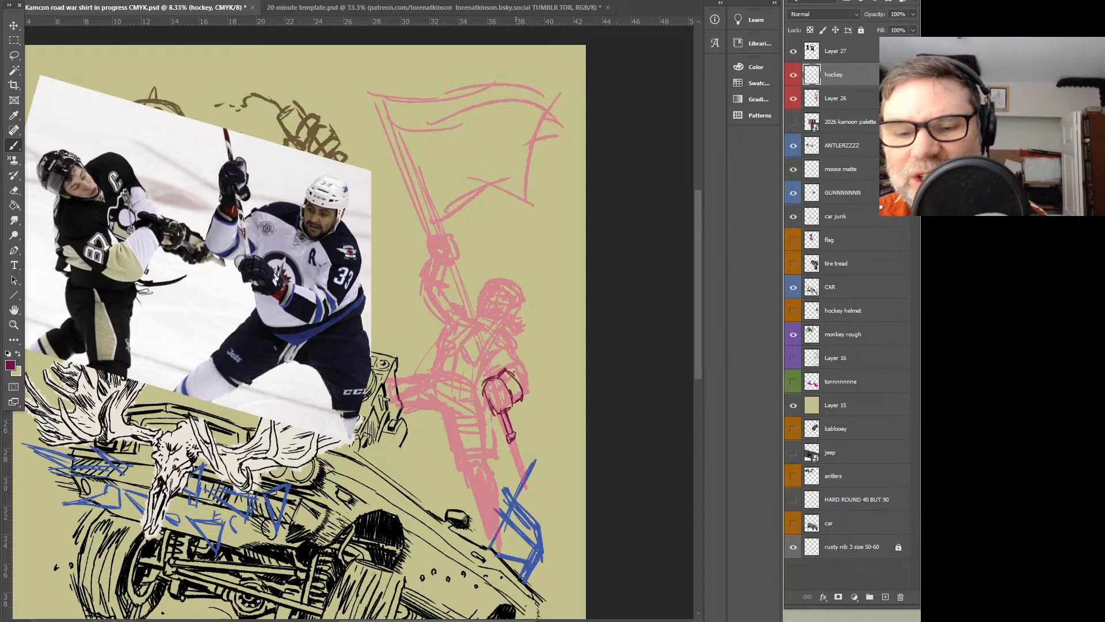
Draw the finger segments, knuckle padding and cuff of the lower hockey glove, following the player photo
ctrl+click(506, 308)
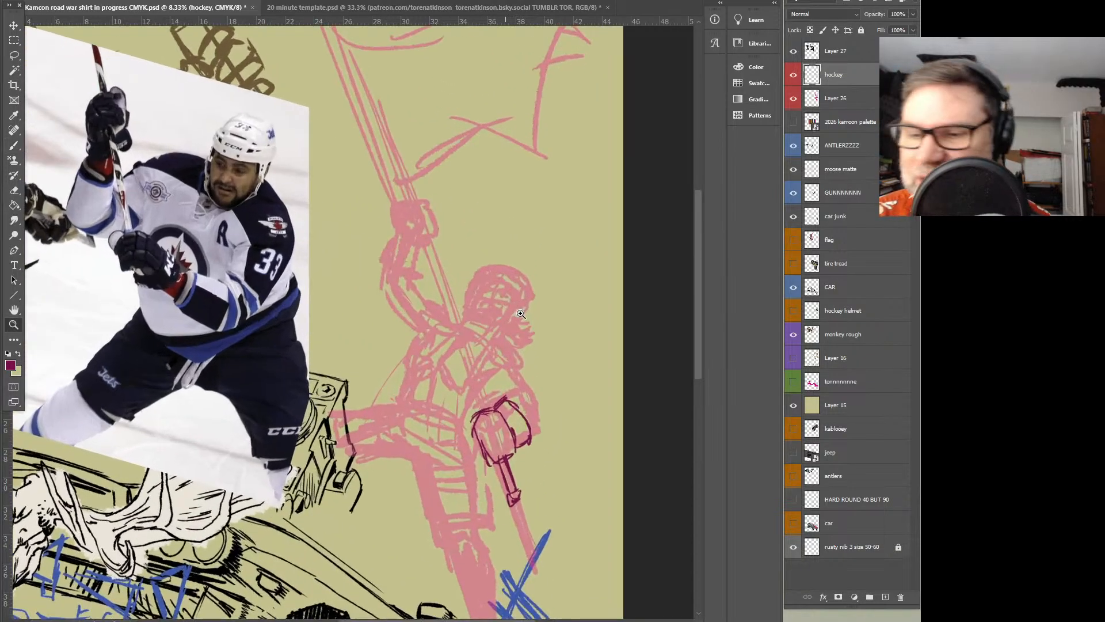
drag(477, 384, 544, 332)
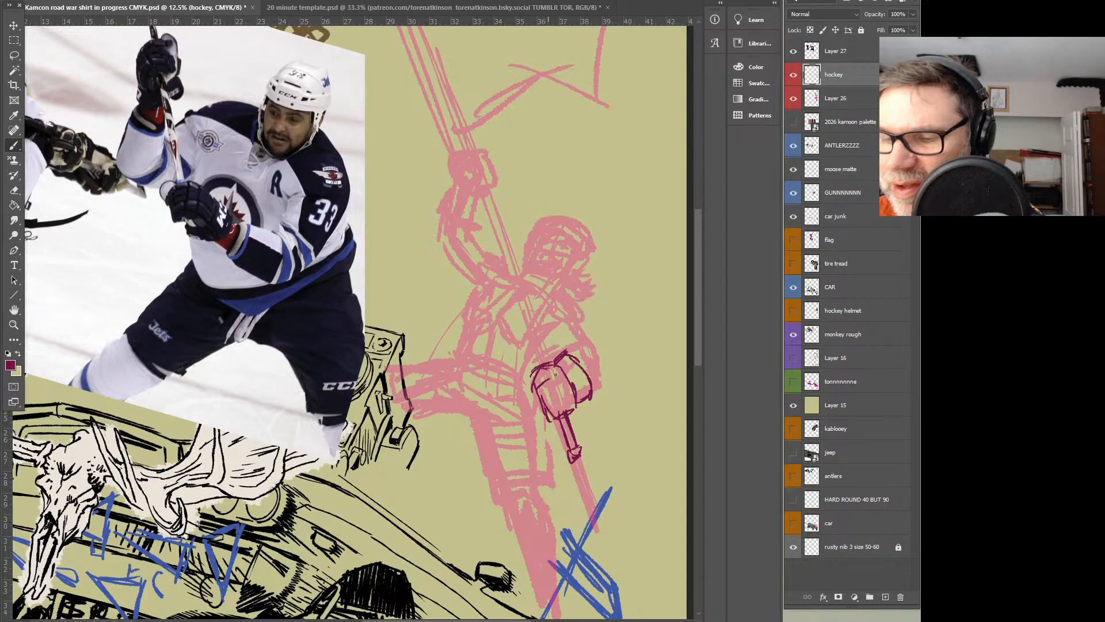
mouse_move(552, 383)
mouse_down()
mouse_move(546, 399)
mouse_move(562, 396)
mouse_move(563, 412)
mouse_up()
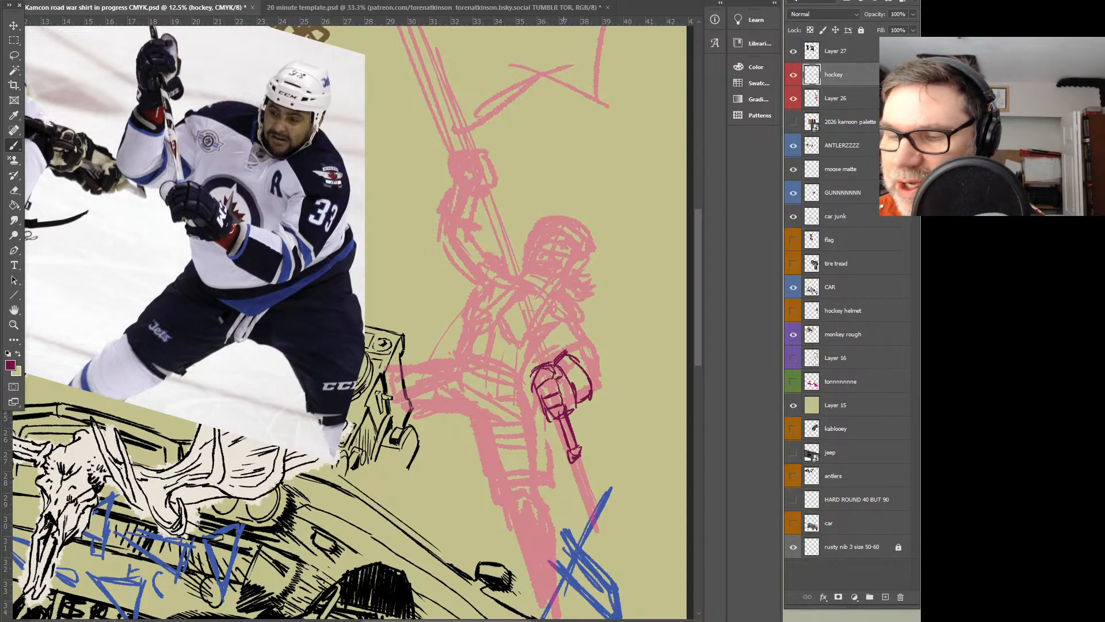
drag(556, 387, 544, 417)
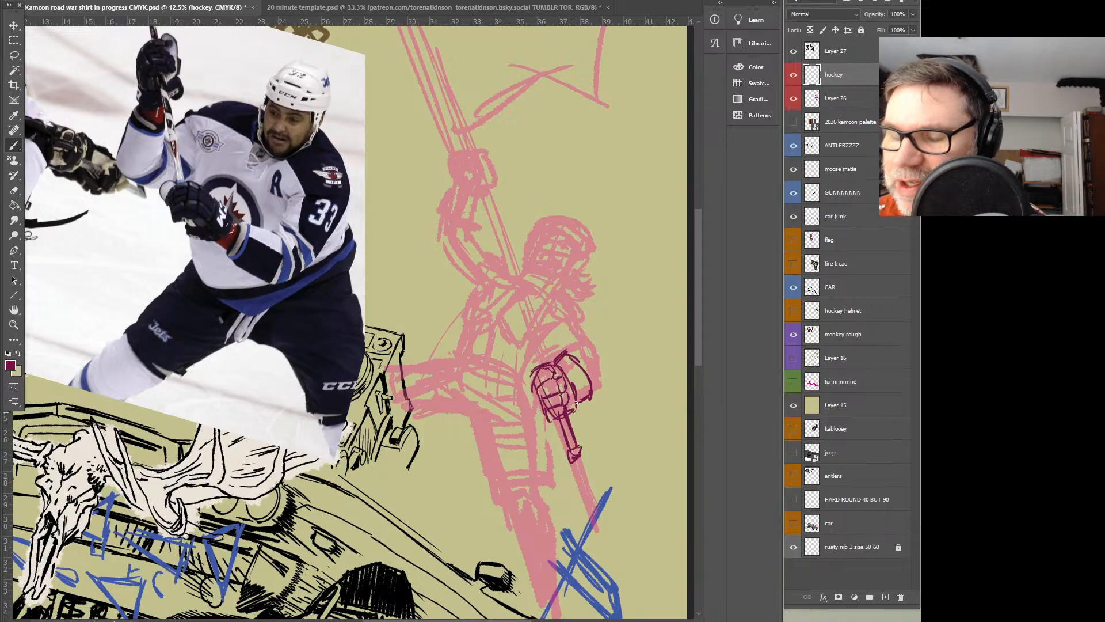
drag(561, 369, 570, 396)
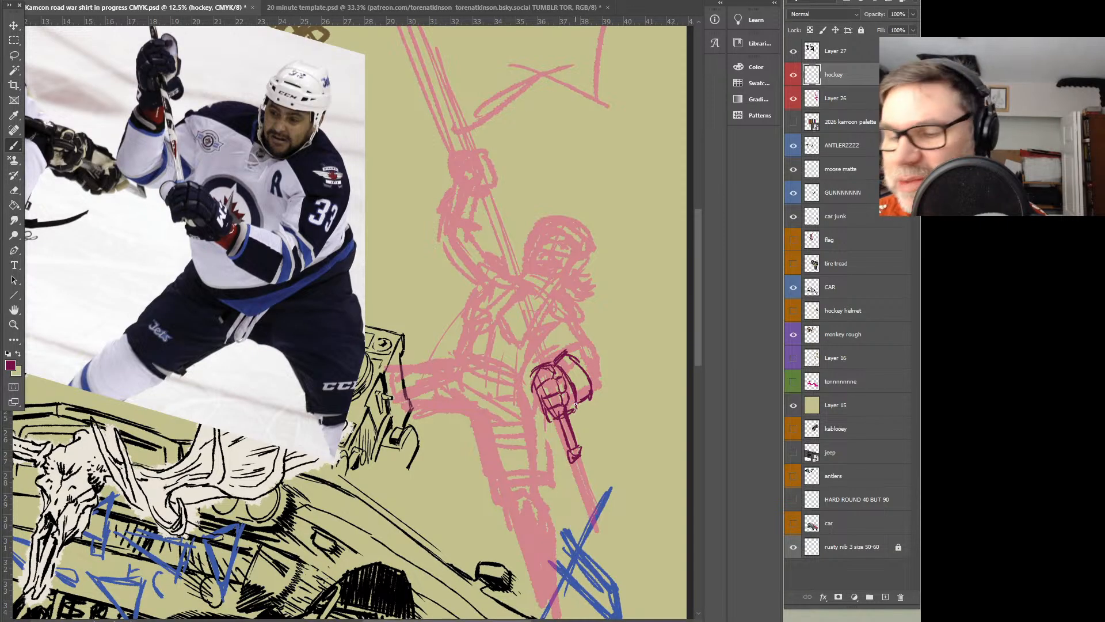
drag(592, 410, 582, 400)
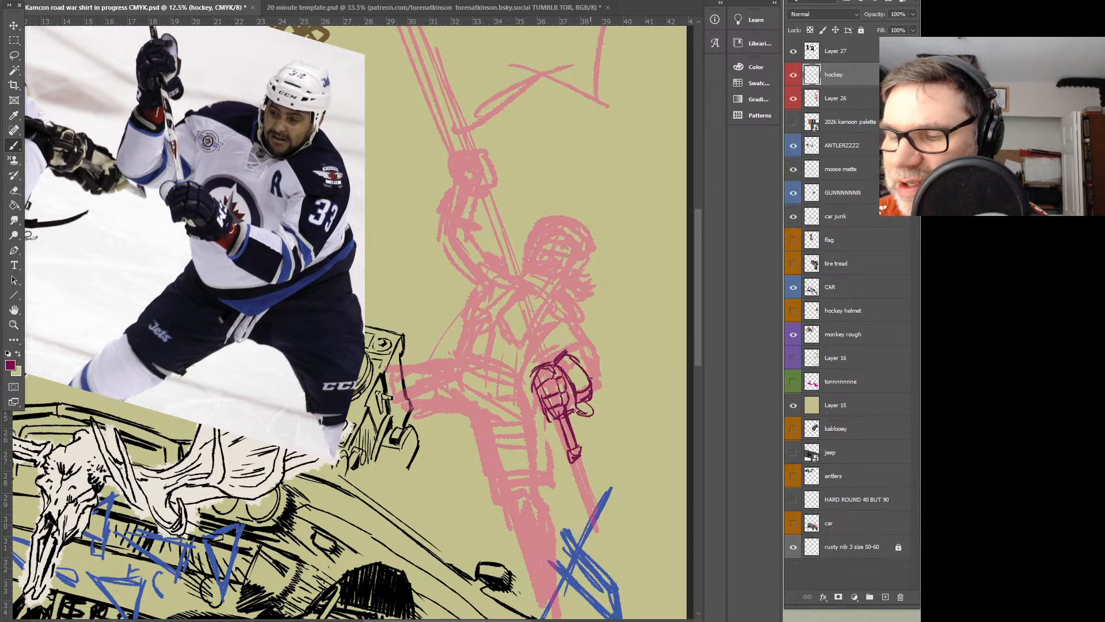
drag(580, 362, 589, 377)
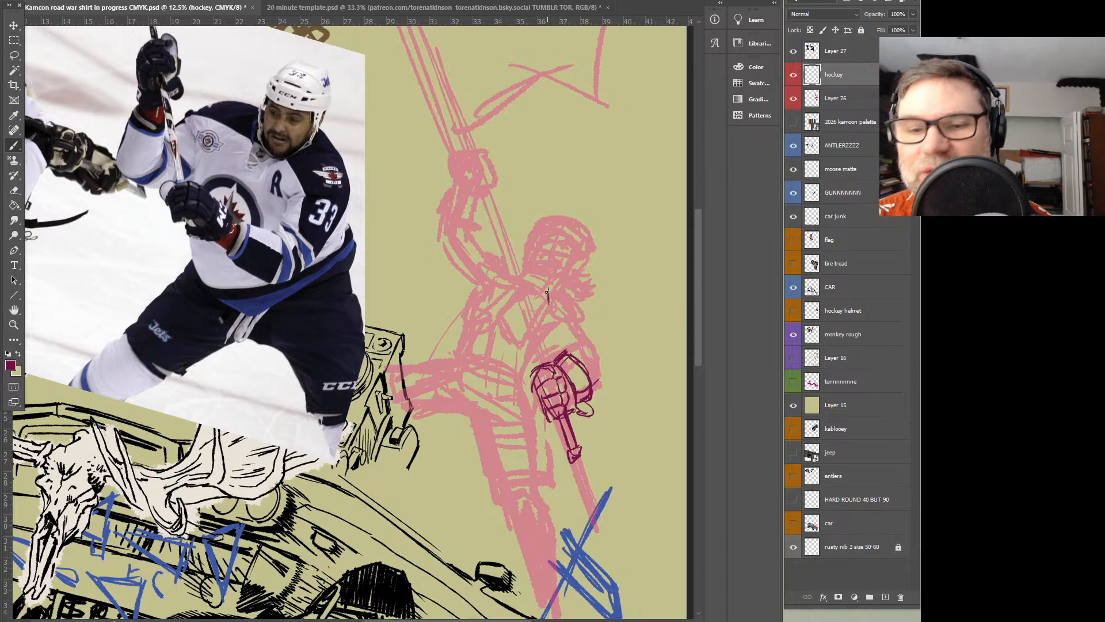
Sketch the flag bearer's bent forearm and padded sleeve around the elbow above the lower glove
drag(604, 378, 608, 372)
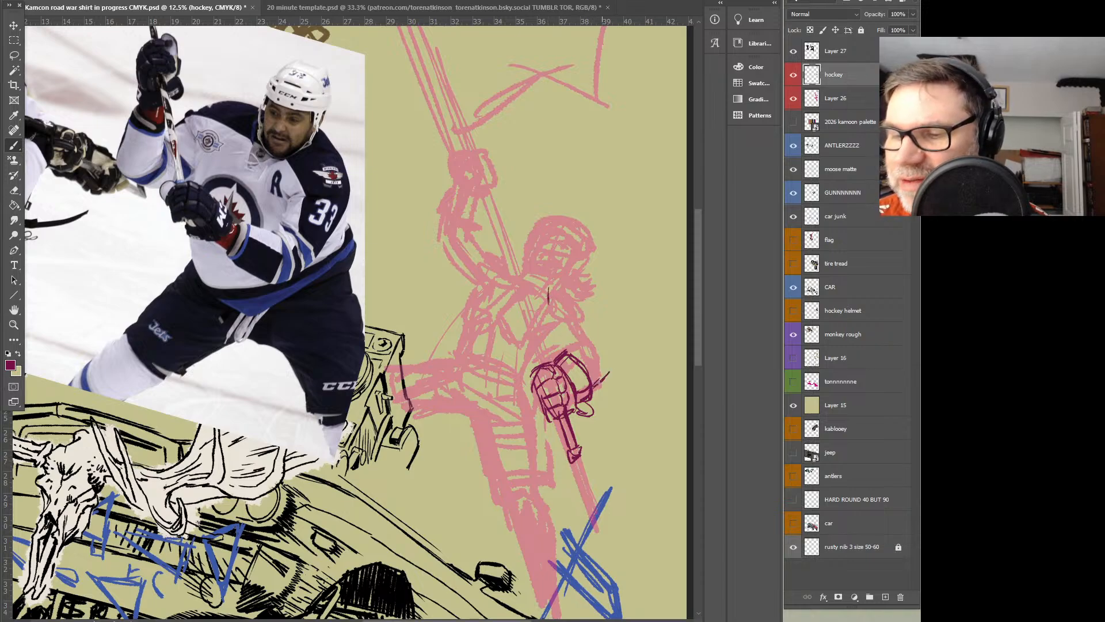
mouse_move(571, 340)
mouse_down()
mouse_move(609, 366)
mouse_move(594, 382)
mouse_move(570, 356)
mouse_move(589, 351)
mouse_move(566, 345)
mouse_move(586, 327)
mouse_move(602, 333)
mouse_move(579, 312)
mouse_move(566, 344)
mouse_up()
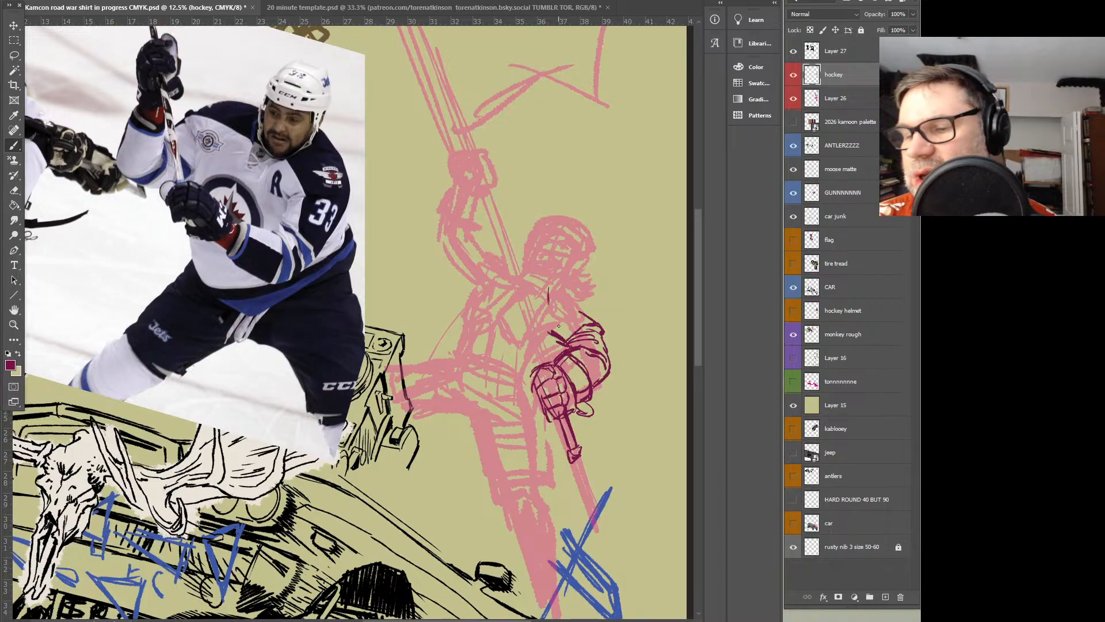
mouse_move(549, 302)
mouse_down()
mouse_move(562, 317)
mouse_move(605, 316)
mouse_move(592, 316)
mouse_up()
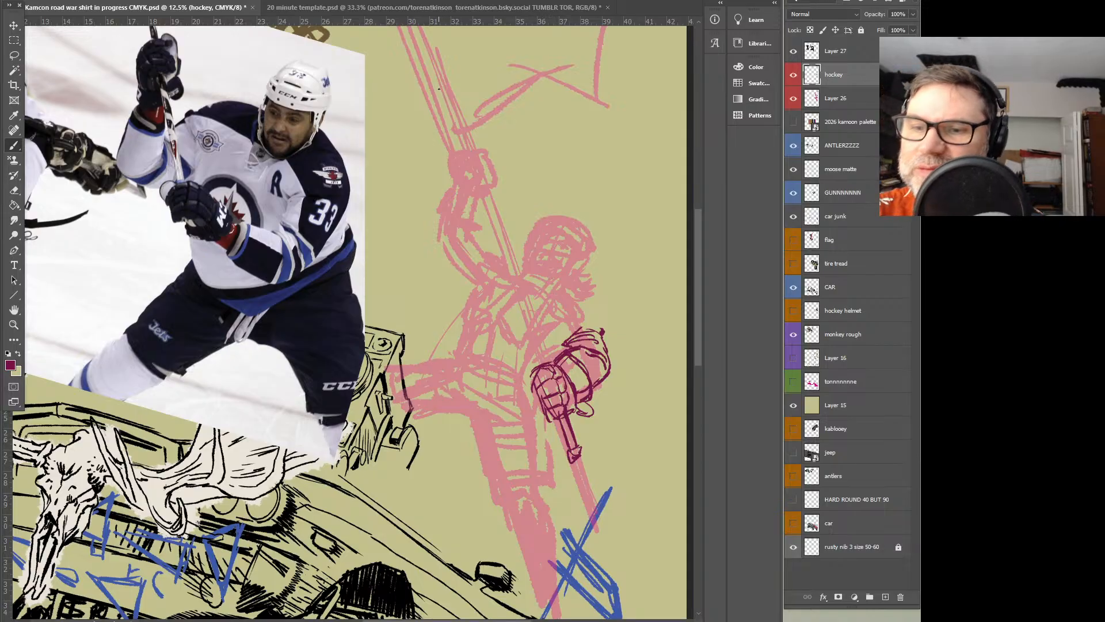
Draw two parallel straight brush lines for the pole's edges, running from above the raised hand down through the lower glove
shift+click(415, 42)
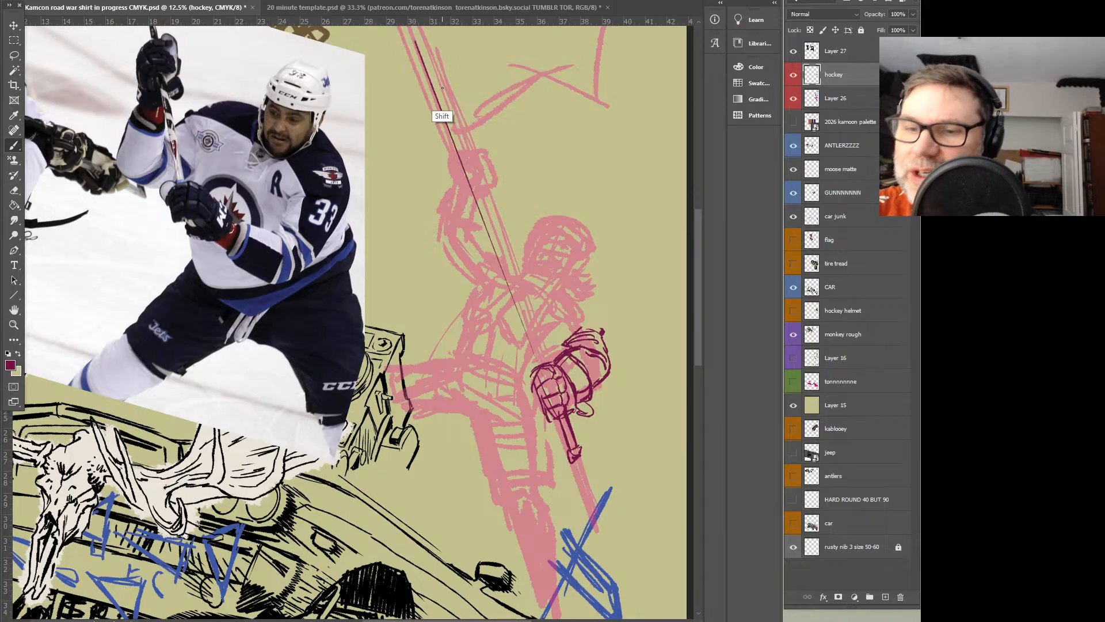
click(570, 428)
shift+click(427, 41)
shift+click(575, 447)
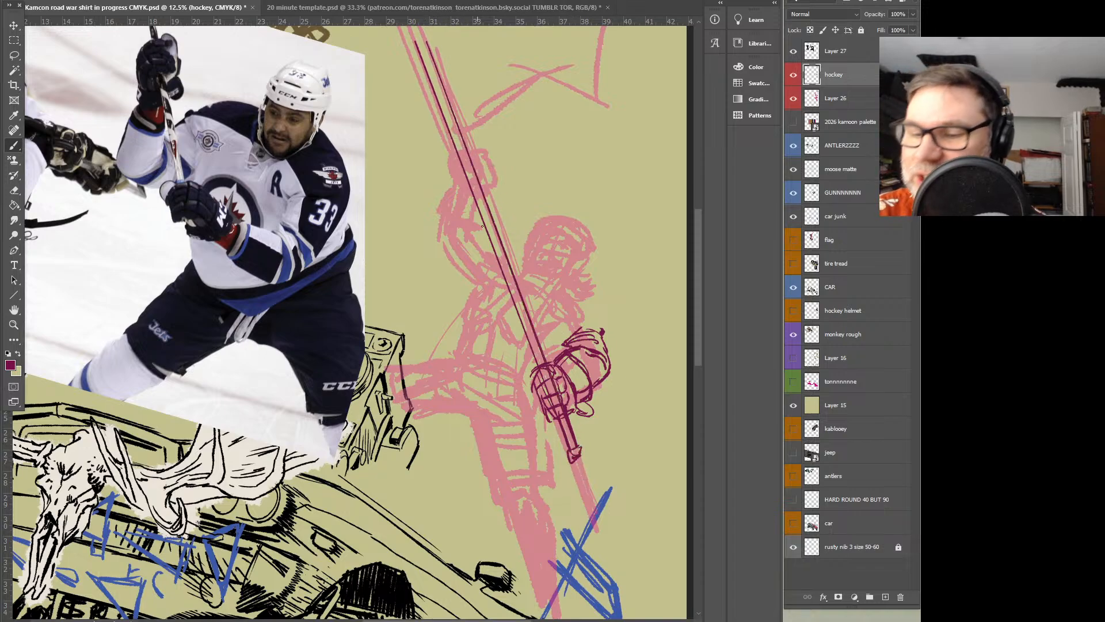
Sketch an angled stick-blade shape at the top end of the flagpole
drag(582, 157, 591, 201)
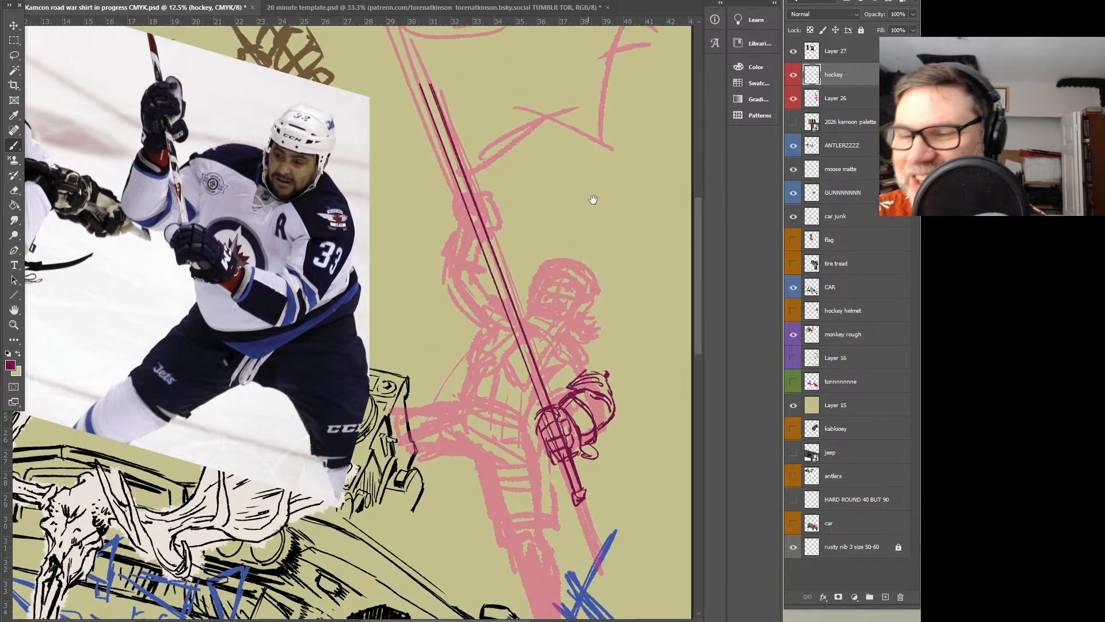
drag(531, 139, 567, 244)
mouse_move(410, 91)
mouse_down()
mouse_move(454, 48)
mouse_move(480, 53)
mouse_move(429, 98)
mouse_up()
drag(489, 61, 434, 95)
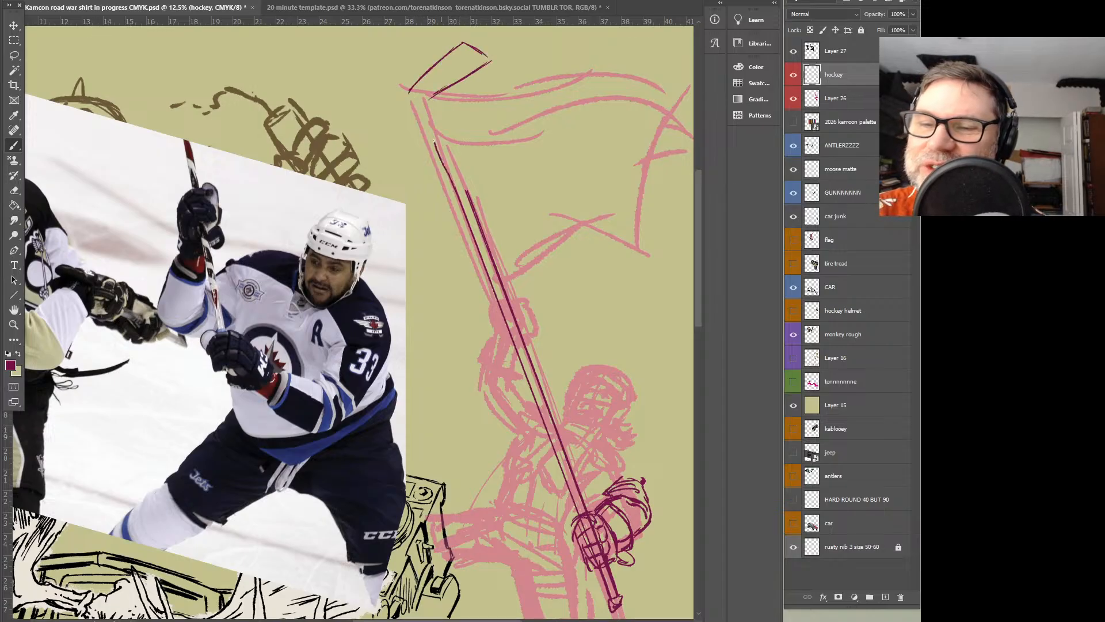
Draw two straight Line tool guides from the lower glove up to the blade at the pole's top
click(14, 296)
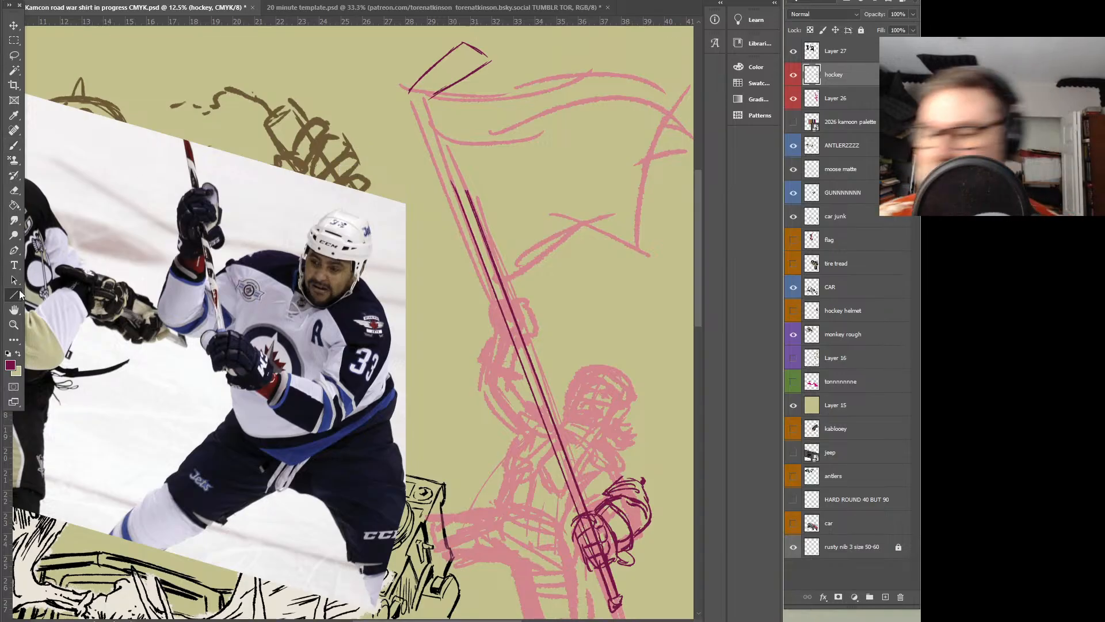
drag(578, 509, 415, 90)
drag(588, 513, 425, 84)
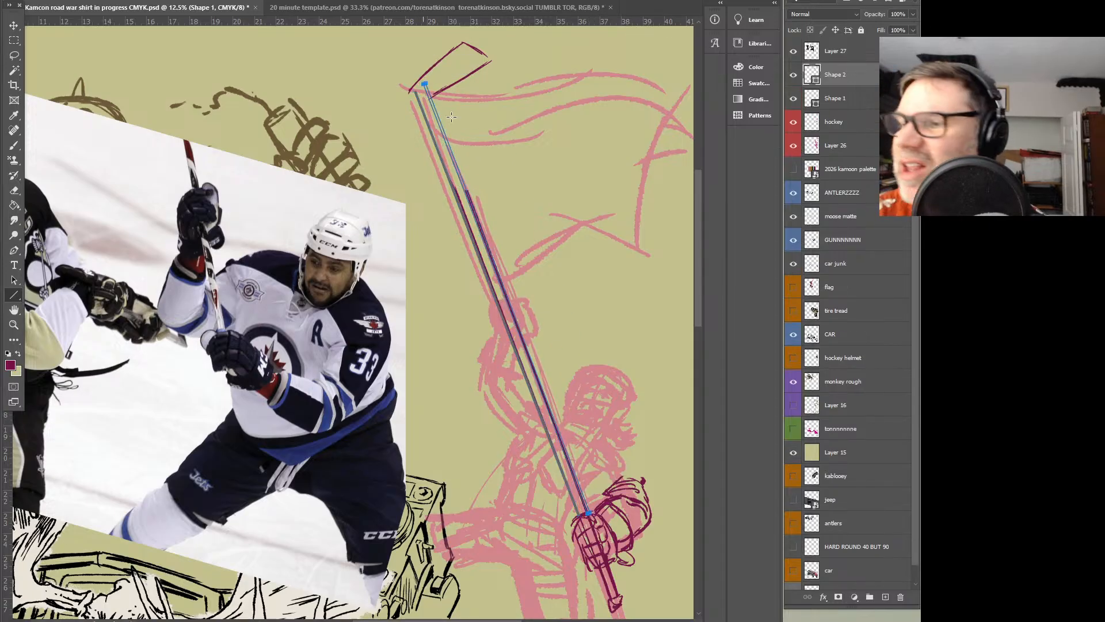
Lower the Shape 1 guide line's opacity to 40%, move the hockey layer above both shape layers, and reactivate the Brush
click(856, 101)
click(848, 77)
click(848, 99)
drag(913, 15, 880, 30)
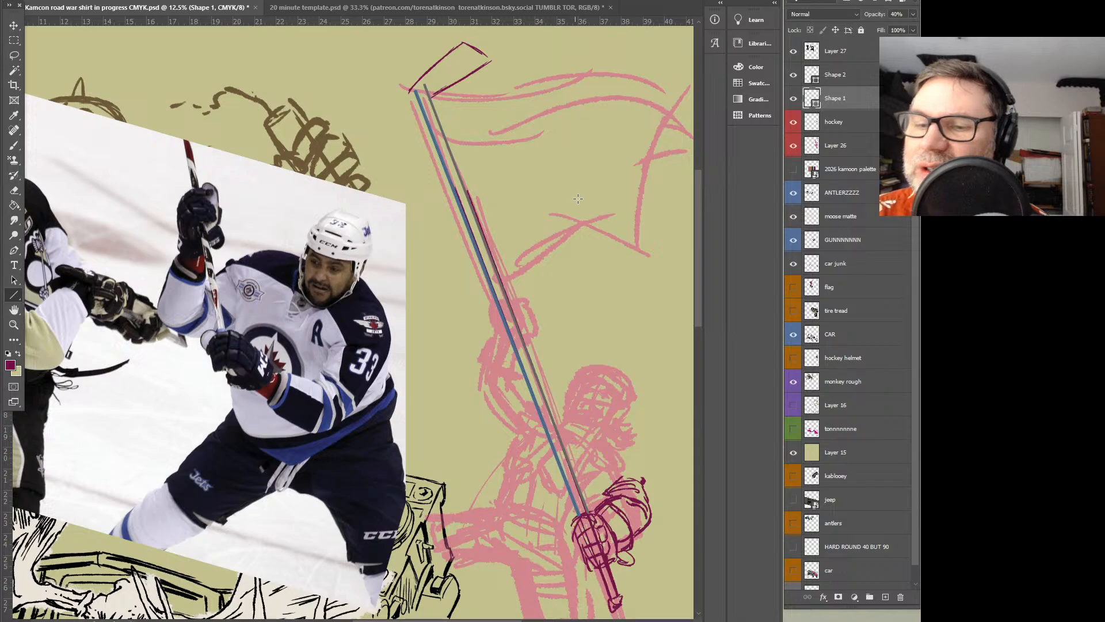
drag(835, 121, 835, 64)
key(b)
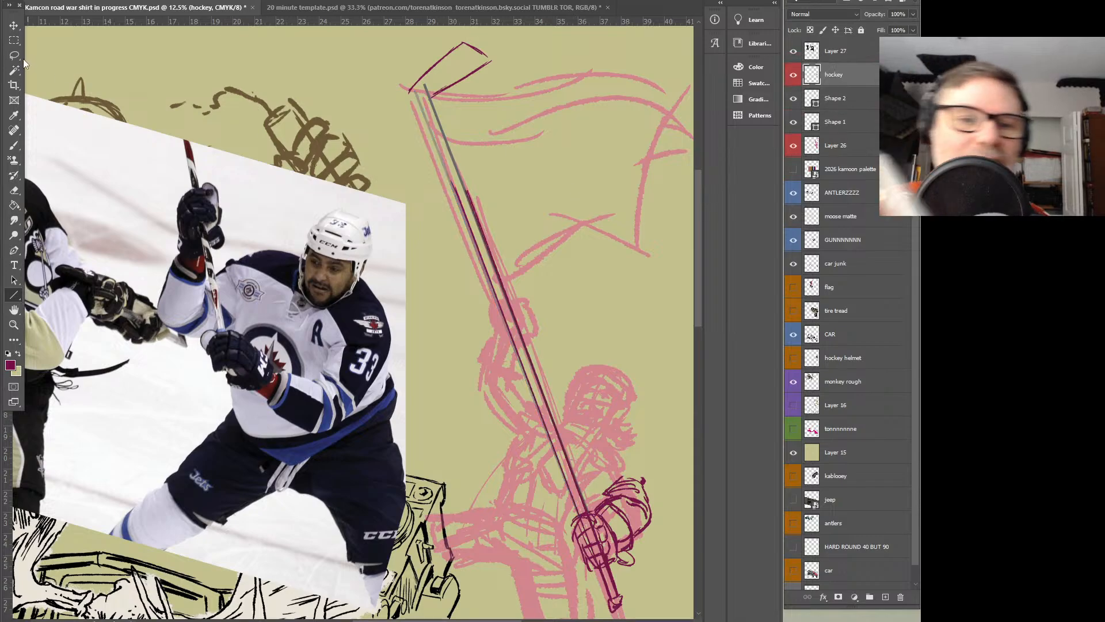
Trace the upper part of the pole's edges along the line guides up to the blade on the hockey layer
drag(415, 90, 462, 211)
drag(436, 144, 456, 190)
drag(436, 106, 468, 193)
drag(447, 137, 465, 180)
Draw the ties fastening the flag to the pole at its upper and lower corners, and the slack cloth edge between them
drag(452, 102, 419, 111)
drag(438, 129, 461, 142)
drag(420, 114, 482, 177)
mouse_move(457, 142)
mouse_down()
mouse_move(493, 222)
mouse_move(485, 278)
mouse_move(503, 287)
mouse_up()
drag(492, 289, 512, 281)
Sketch the flag's wavy top edge, the start of its lower edge, and the fold lines across the cloth
drag(610, 291, 499, 300)
mouse_move(323, 115)
mouse_down()
mouse_move(468, 97)
mouse_move(571, 109)
mouse_up()
mouse_move(392, 288)
mouse_down()
mouse_move(426, 263)
mouse_move(469, 255)
mouse_up()
drag(448, 111, 395, 283)
drag(487, 101, 444, 196)
drag(499, 137, 434, 251)
Try extending the flag's lower edge to a torn outer corner, and undo those strokes
mouse_move(416, 269)
mouse_down()
mouse_move(523, 266)
mouse_move(552, 283)
mouse_up()
drag(561, 218, 555, 284)
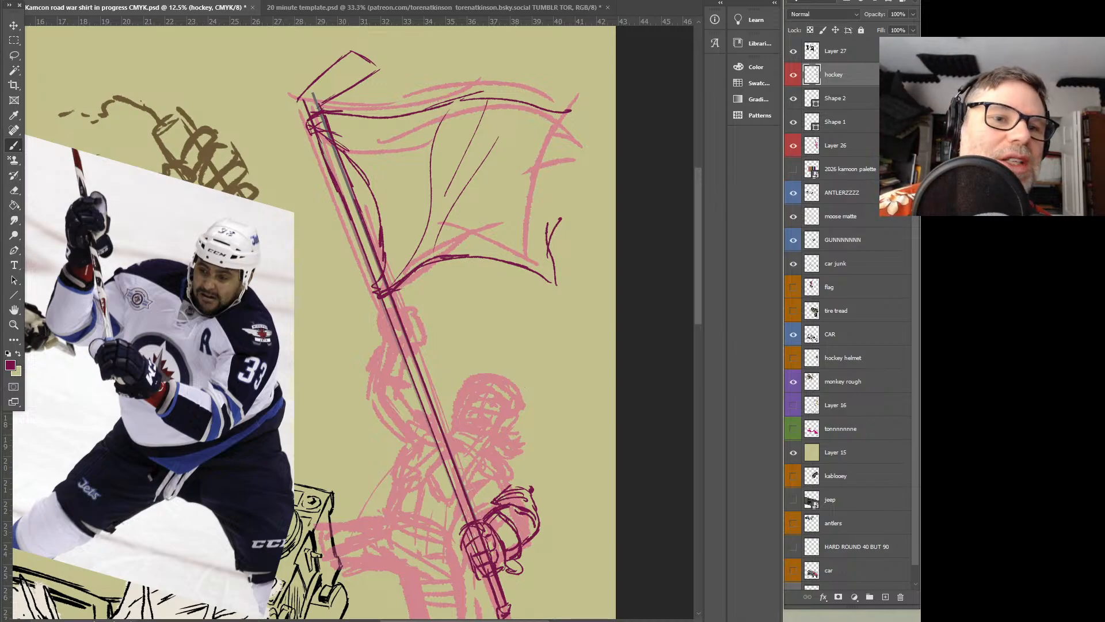
key(ctrl+z)
key(ctrl+z)
key(ctrl+z)
key(ctrl+z)
key(ctrl+z)
key(ctrl+z)
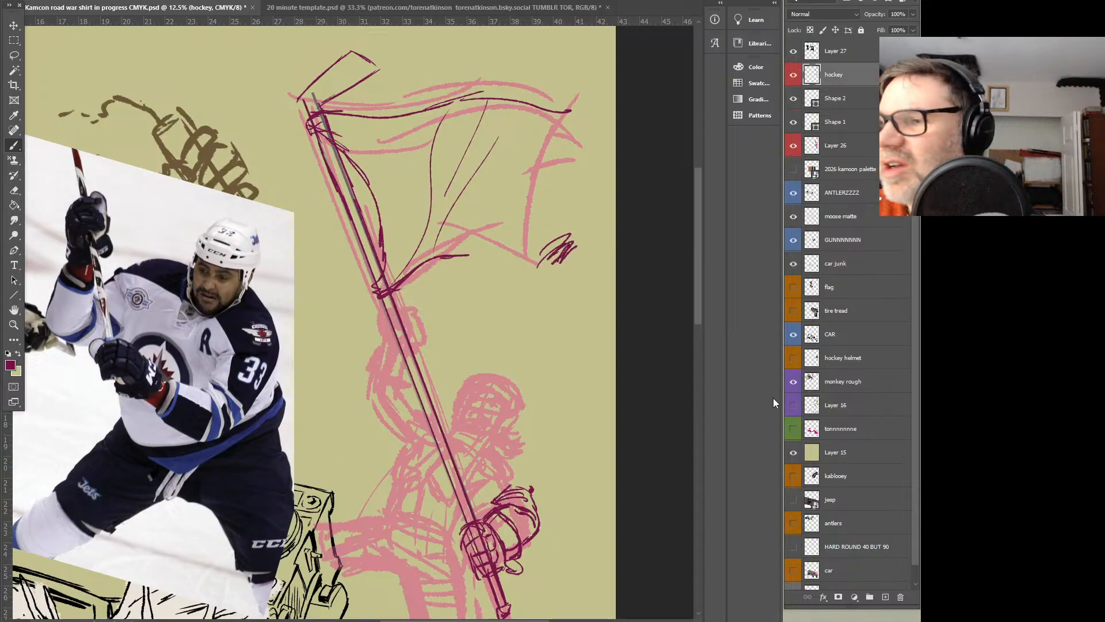
click(846, 241)
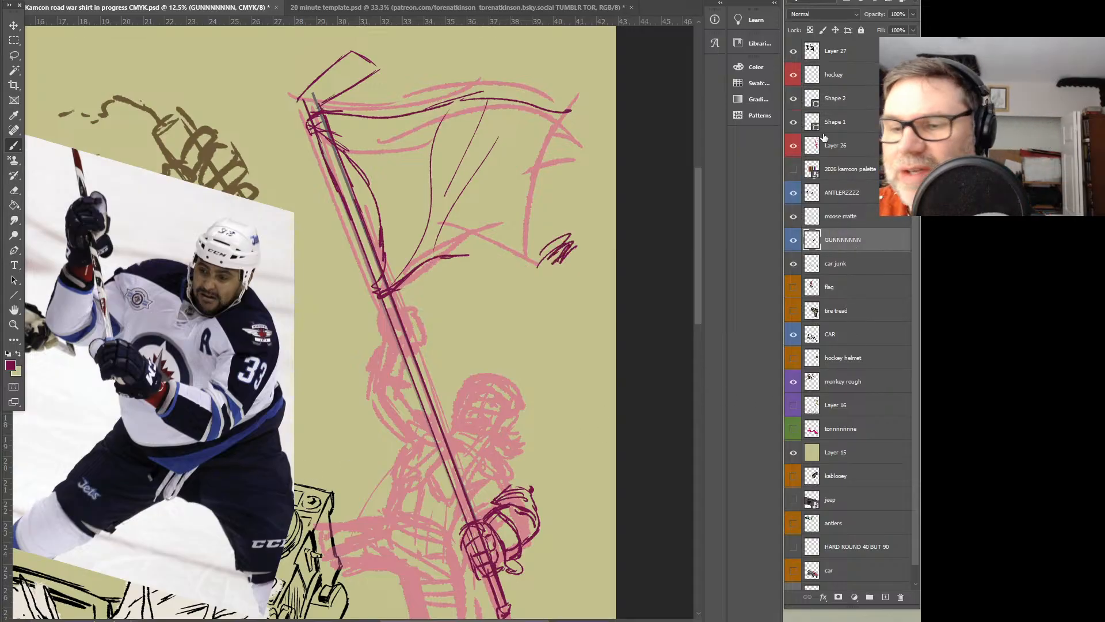
click(835, 52)
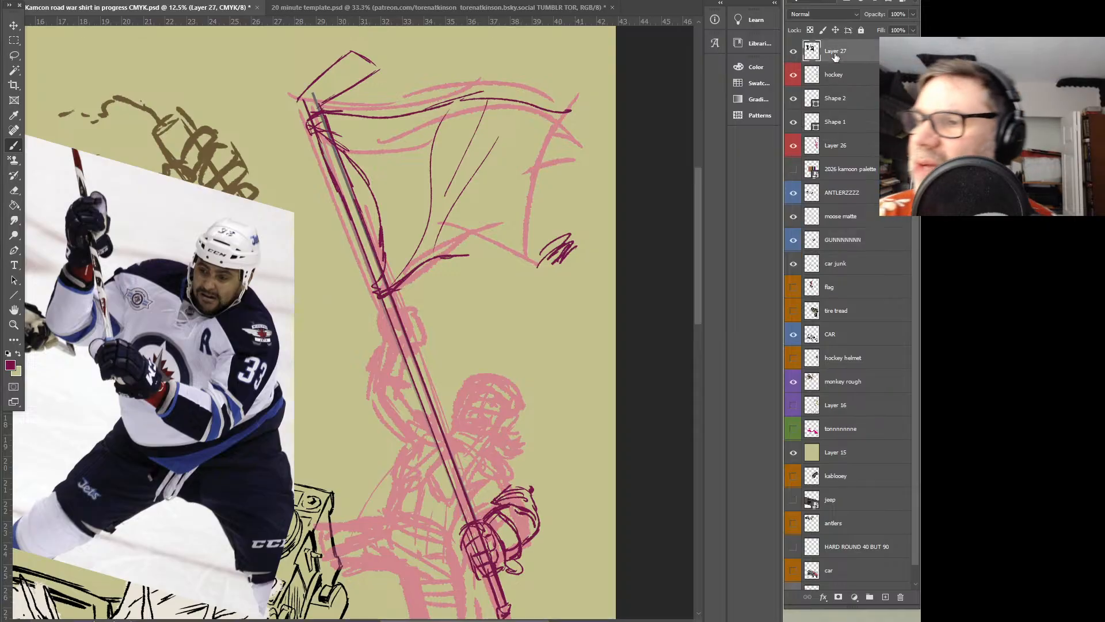
click(834, 75)
mouse_move(551, 228)
mouse_down()
mouse_move(577, 213)
mouse_move(554, 230)
mouse_up()
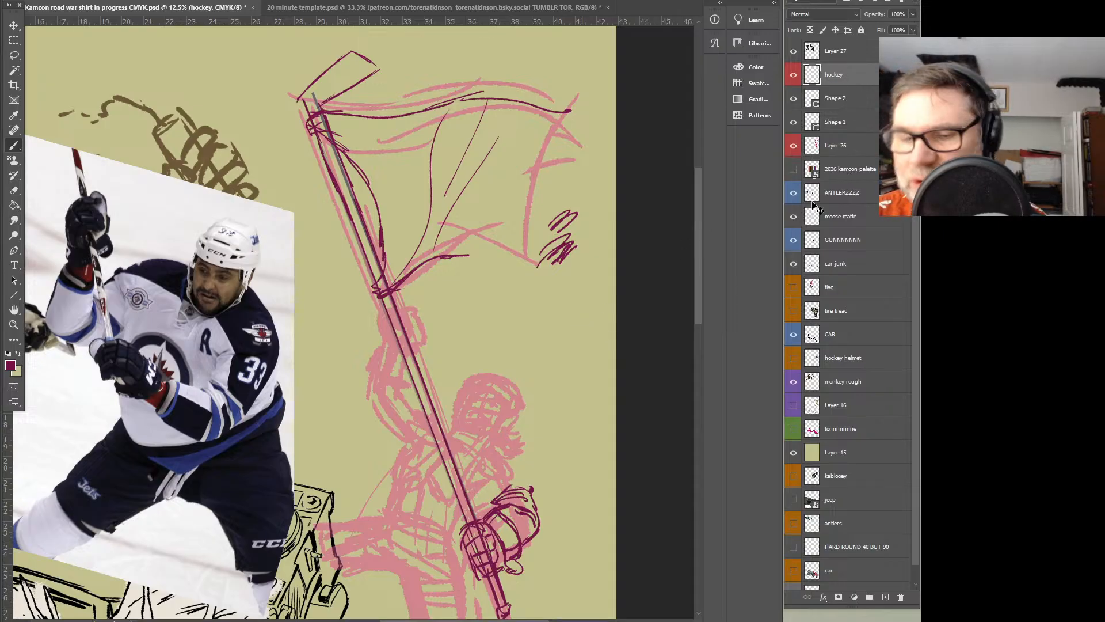
key(l)
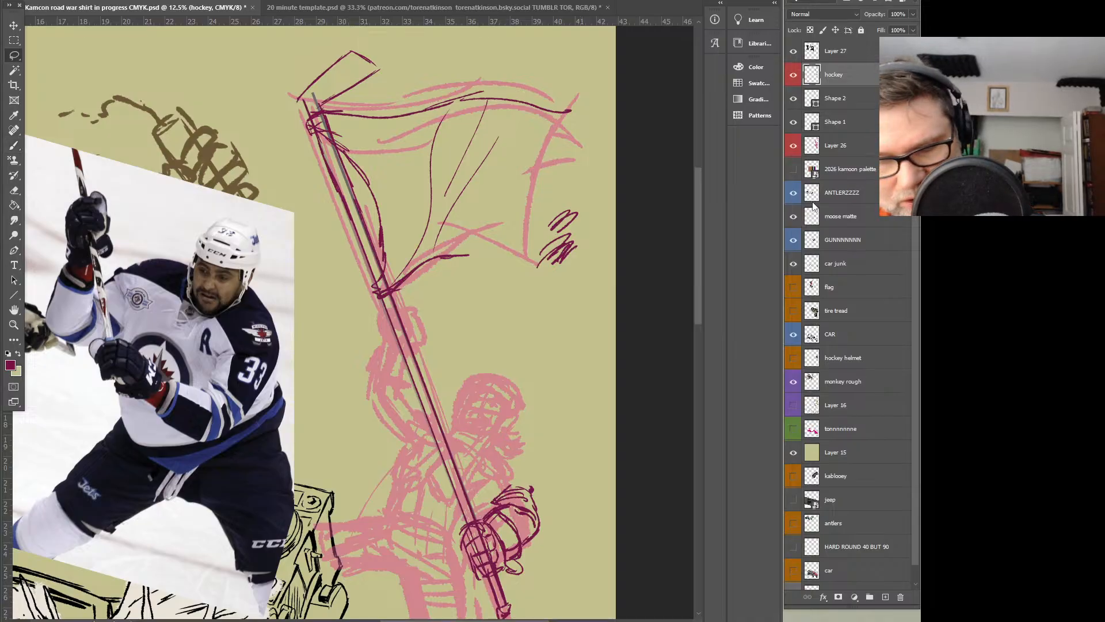
click(812, 168)
key(ctrl+z)
key(ctrl+z)
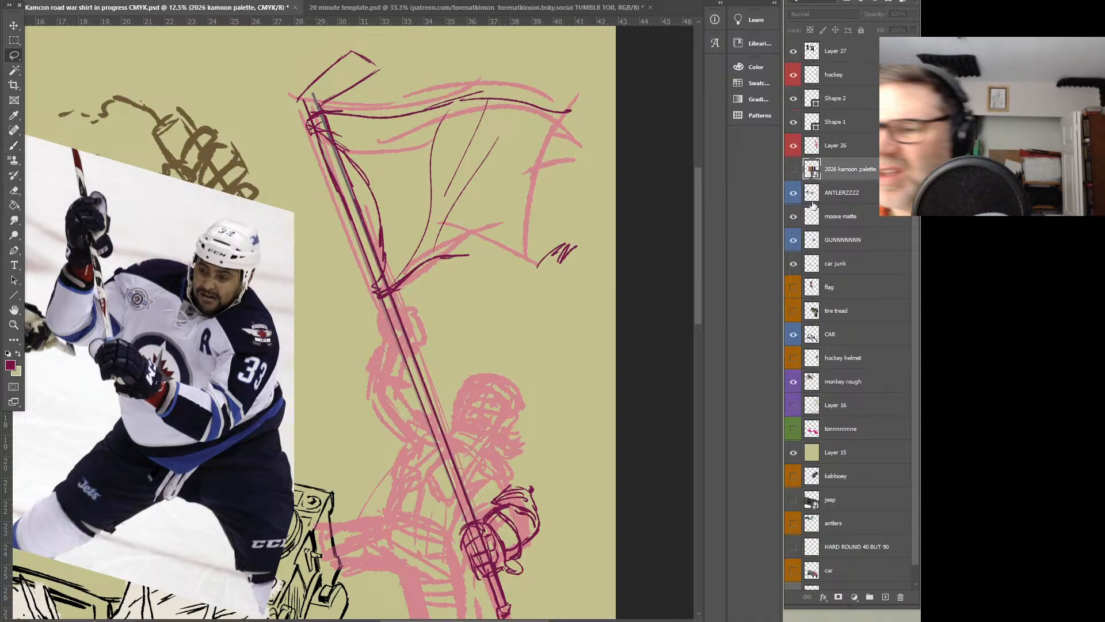
Save the road war shirt document
click(841, 151)
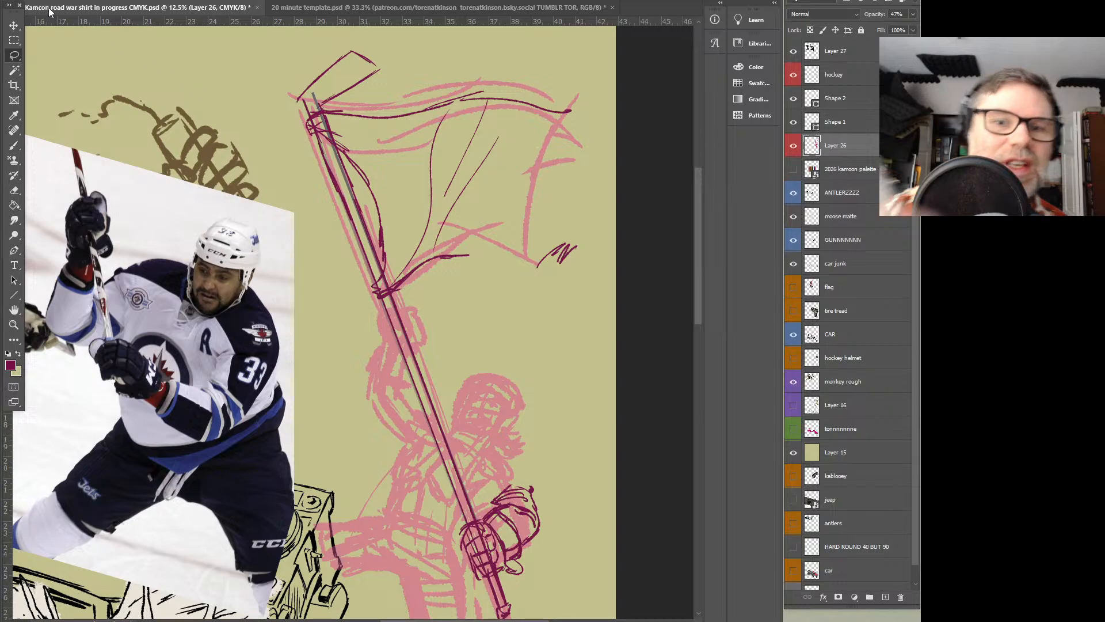
key(alt+f)
click(56, 103)
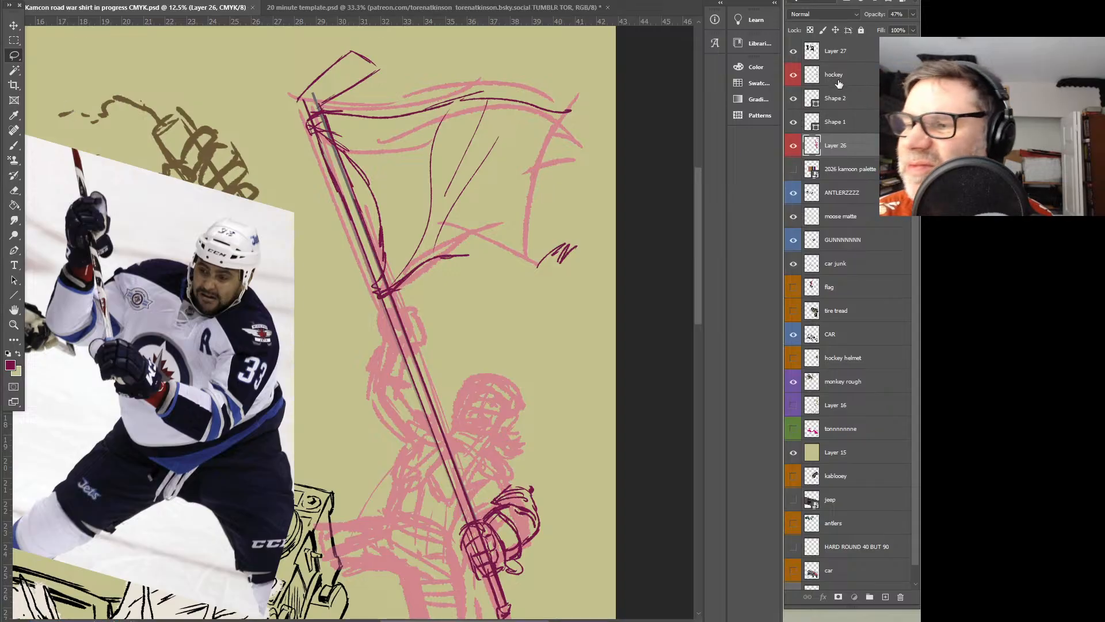
Delete the leftover scribble beside the flag's lower outer corner on the hockey layer
click(834, 78)
mouse_move(589, 190)
mouse_down()
mouse_move(502, 215)
mouse_move(582, 155)
mouse_up()
key(Delete)
key(ctrl+d)
Draw the flag's lower edge and torn outer edge, and add a round emblem lettered KAM CON on the cloth
key(v)
drag(431, 269, 487, 261)
key(ctrl+z)
key(b)
mouse_move(447, 258)
mouse_down()
mouse_move(544, 275)
mouse_move(541, 199)
mouse_move(577, 151)
mouse_move(575, 115)
mouse_move(523, 248)
mouse_move(498, 253)
mouse_up()
mouse_move(452, 223)
mouse_down()
mouse_move(520, 195)
mouse_move(410, 204)
mouse_up()
mouse_move(420, 149)
mouse_down()
mouse_move(460, 173)
mouse_move(481, 144)
mouse_move(440, 198)
mouse_move(488, 185)
mouse_move(490, 211)
mouse_up()
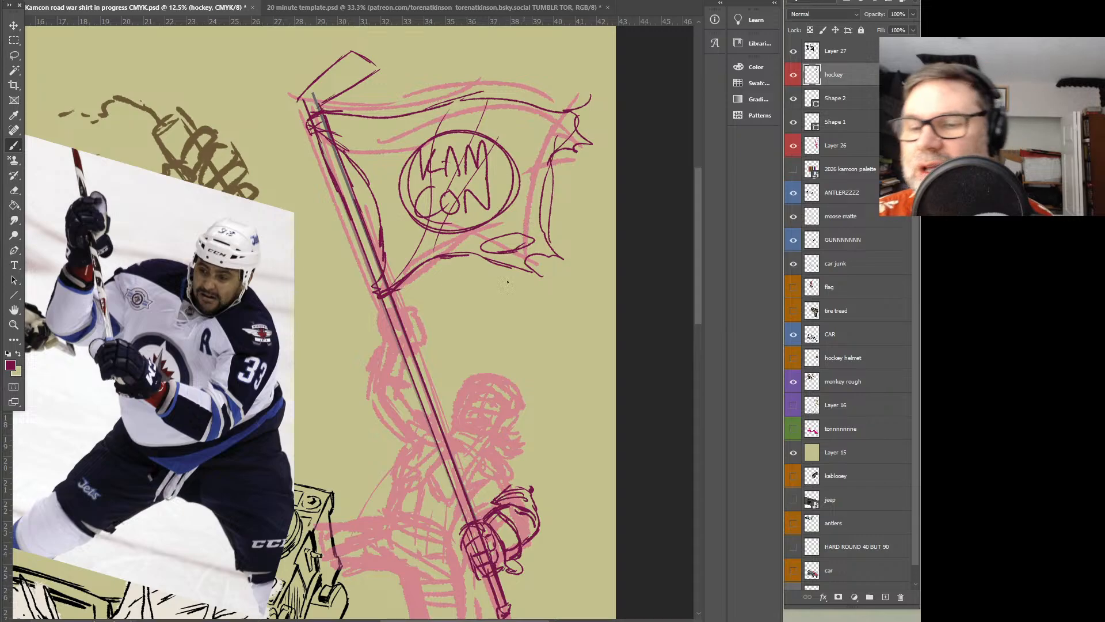
Thicken the outline of the hockey stick blade atop the pole and add tape lines across it
mouse_move(303, 101)
mouse_down()
mouse_move(326, 70)
mouse_move(358, 80)
mouse_move(382, 63)
mouse_move(314, 99)
mouse_up()
drag(328, 81, 326, 95)
mouse_move(342, 64)
mouse_down()
mouse_move(337, 89)
mouse_move(342, 81)
mouse_up()
mouse_move(363, 57)
mouse_down()
mouse_move(352, 67)
mouse_move(363, 46)
mouse_up()
mouse_move(314, 89)
mouse_down()
mouse_move(364, 47)
mouse_move(389, 71)
mouse_move(307, 123)
mouse_up()
Clean up and redraw the pole's edges between the flag's upper and lower ties
drag(360, 237, 383, 289)
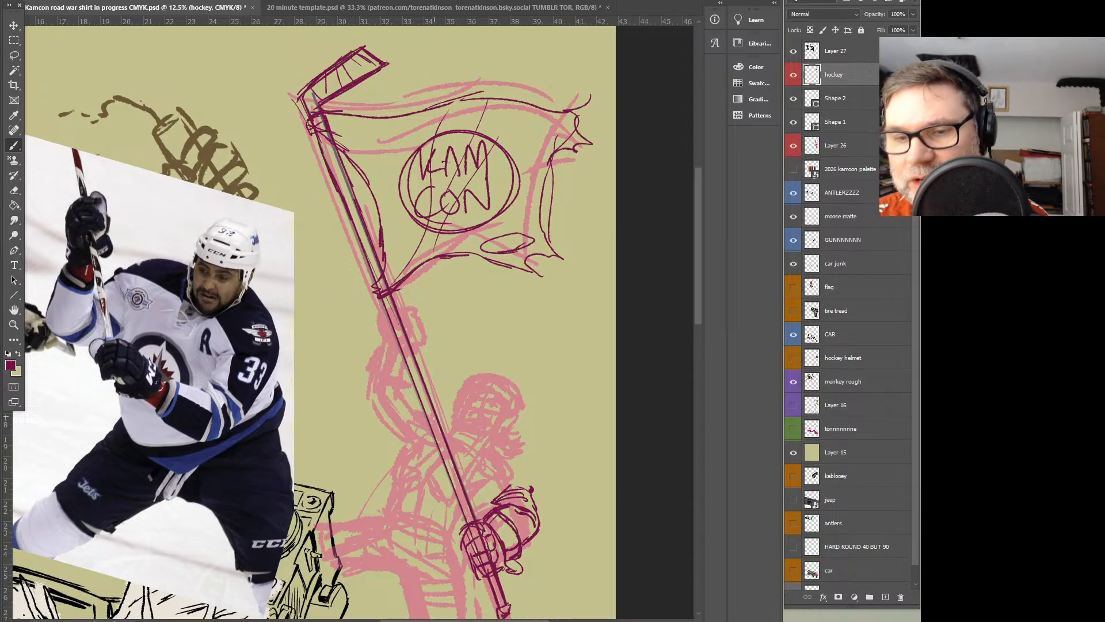
drag(439, 418, 429, 426)
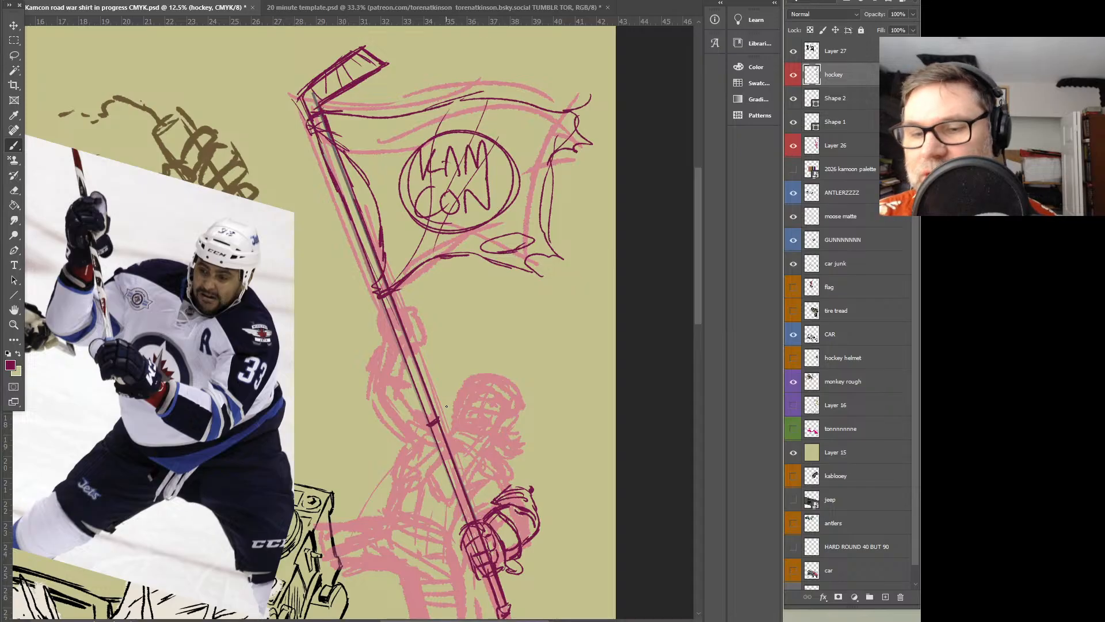
key(ctrl+z)
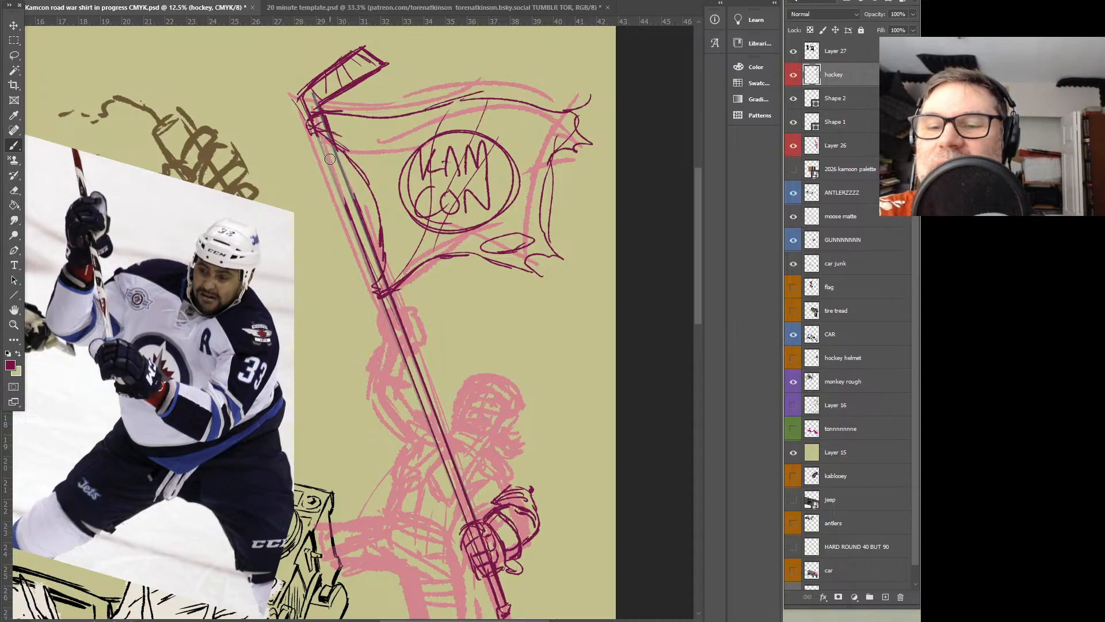
drag(311, 128, 361, 237)
mouse_move(319, 138)
mouse_down()
mouse_move(372, 259)
mouse_move(352, 199)
mouse_move(363, 227)
mouse_up()
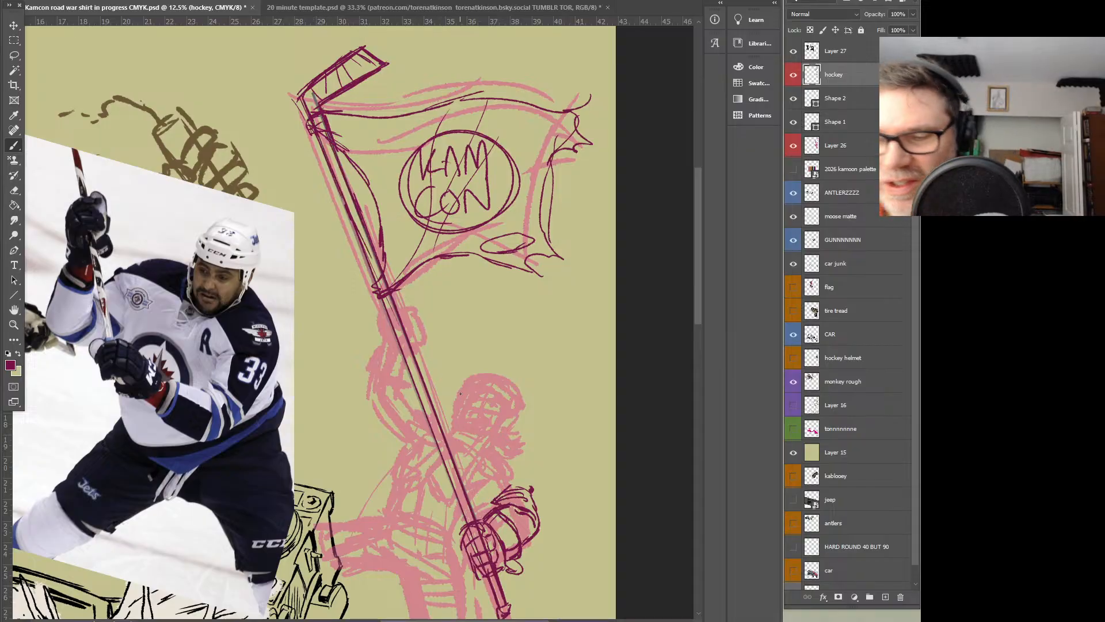
Draw tape bands wrapped around the pole between the bearer's two hands
drag(414, 390, 432, 385)
drag(419, 402, 426, 398)
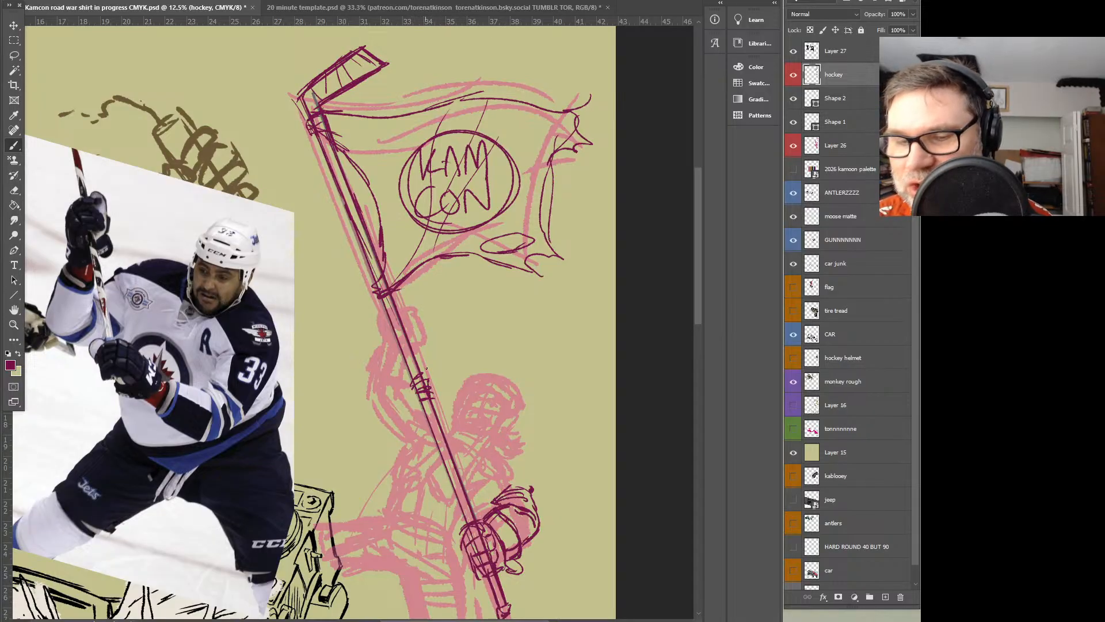
mouse_move(424, 364)
mouse_down()
mouse_move(424, 415)
mouse_move(463, 500)
mouse_up()
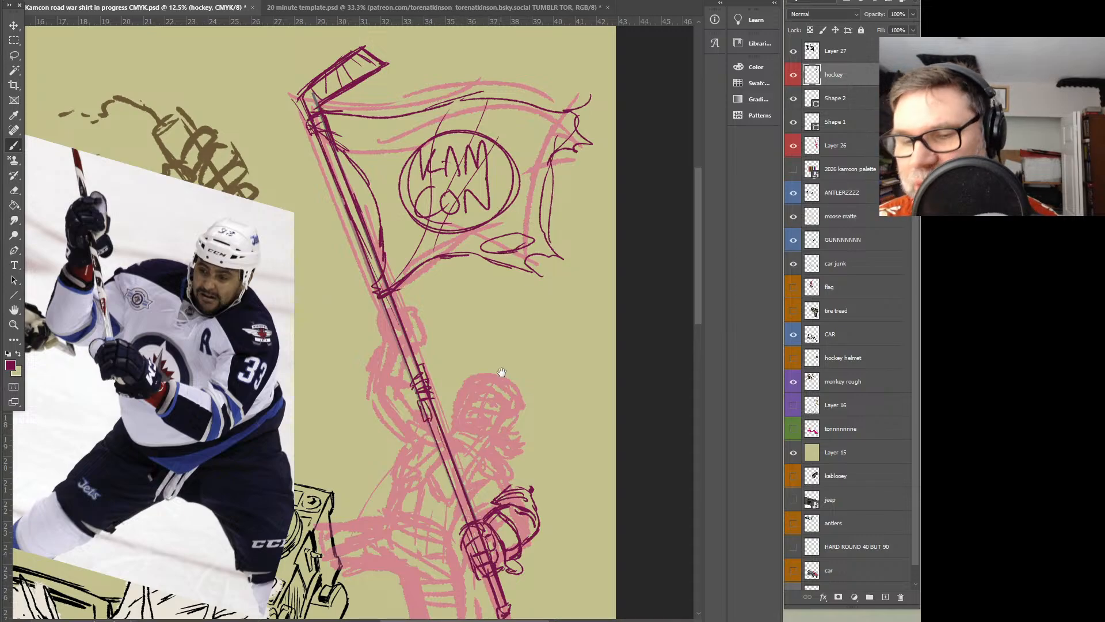
Sketch the upper hockey glove gripping the pole below the flag, with its cuff and the raised forearm to the elbow
scroll(489, 345, down, 3)
scroll(472, 271, left, 3)
mouse_move(470, 251)
mouse_down()
mouse_move(472, 274)
mouse_move(471, 235)
mouse_move(496, 231)
mouse_move(477, 240)
mouse_move(503, 250)
mouse_move(478, 263)
mouse_move(502, 265)
mouse_move(492, 284)
mouse_move(456, 292)
mouse_move(481, 310)
mouse_move(486, 295)
mouse_move(485, 311)
mouse_move(471, 276)
mouse_move(491, 289)
mouse_up()
mouse_move(489, 225)
mouse_down()
mouse_move(506, 275)
mouse_move(494, 303)
mouse_move(465, 280)
mouse_up()
drag(486, 316, 454, 334)
mouse_move(460, 296)
mouse_down()
mouse_move(444, 332)
mouse_move(494, 363)
mouse_up()
drag(452, 344, 494, 369)
mouse_move(623, 336)
mouse_down()
mouse_move(590, 301)
mouse_move(590, 251)
mouse_up()
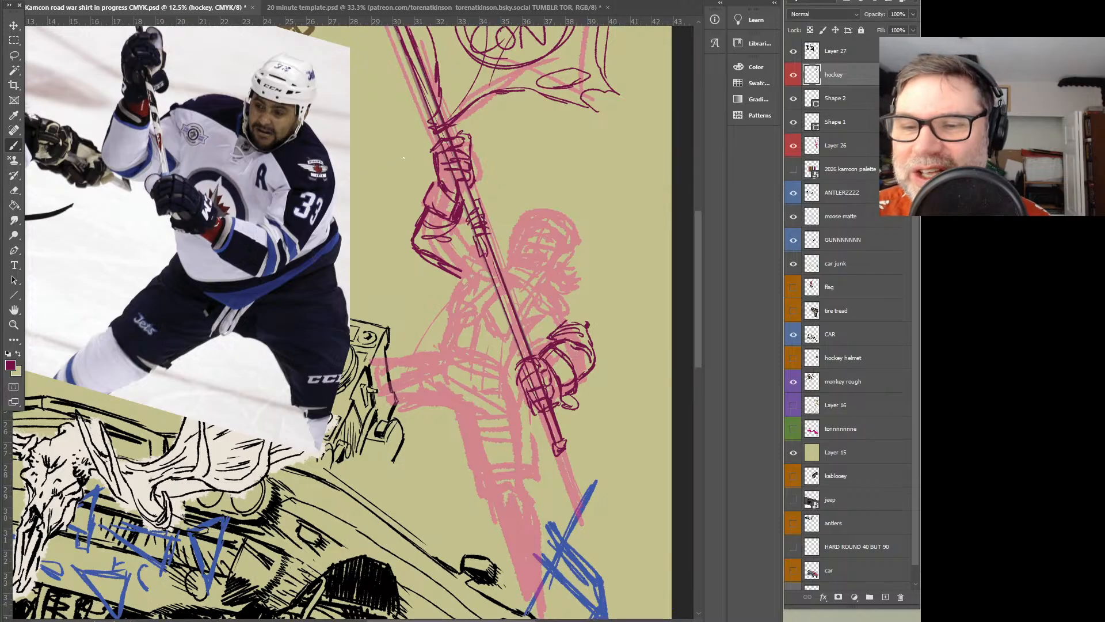
Try placing the hockey pads photo on the canvas, remove it, and move the photo's viewer window away from the drawing
key(Return)
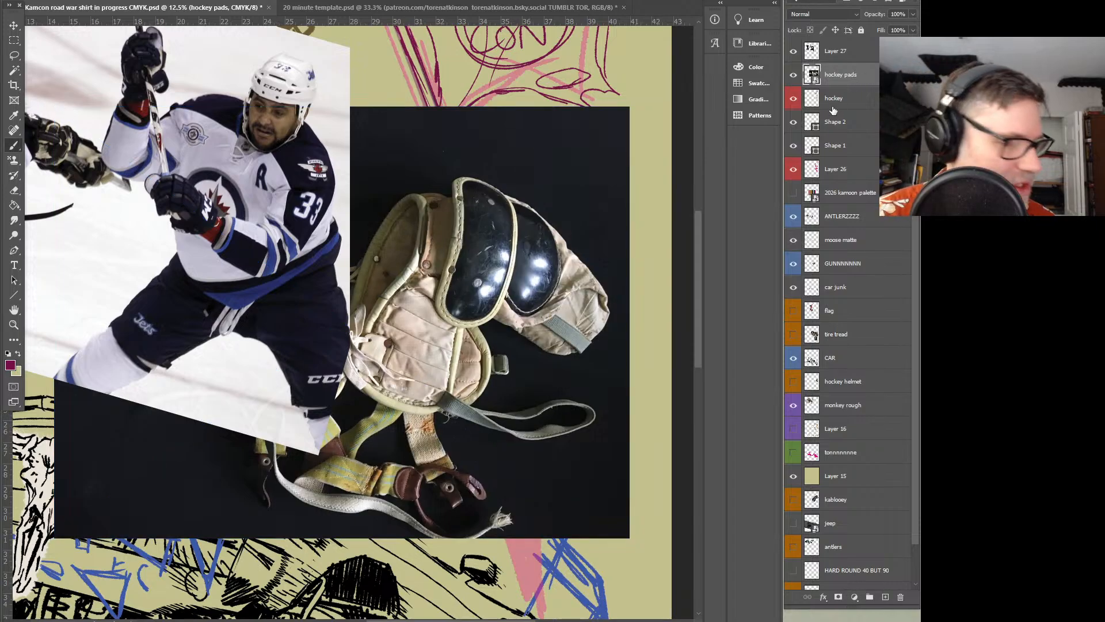
key(Delete)
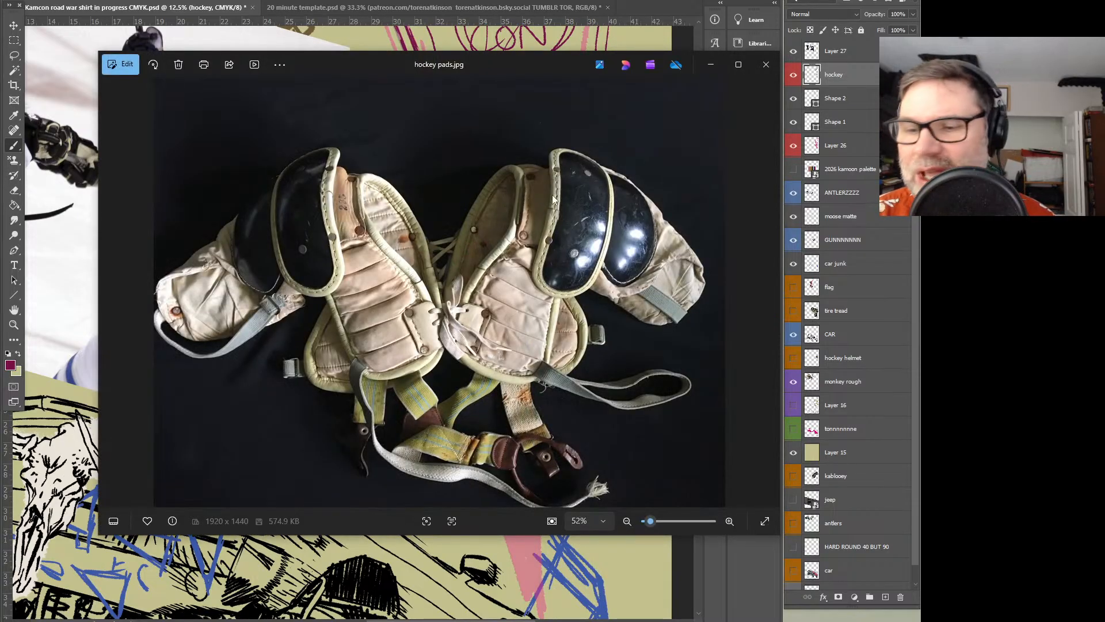
drag(531, 62, 0, 63)
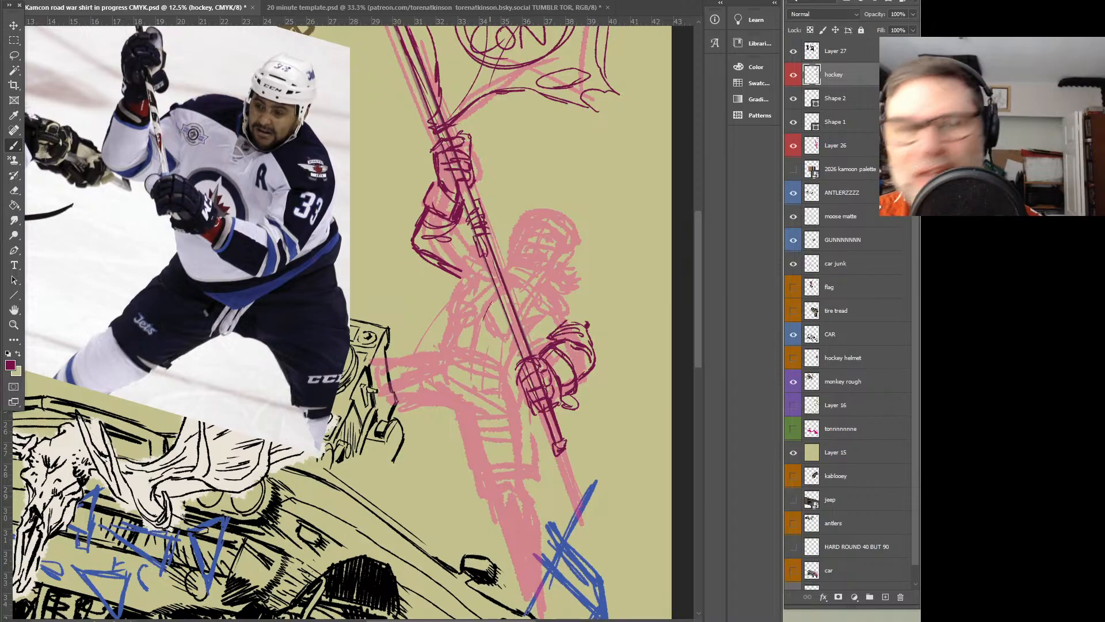
Sketch the bearer's shoulder pads on both sides of the pole, with layered upper-arm padding and an elbow pad on the raised arm
mouse_move(512, 288)
mouse_down()
mouse_move(545, 282)
mouse_move(535, 282)
mouse_move(582, 296)
mouse_move(535, 315)
mouse_move(546, 291)
mouse_up()
drag(537, 298, 562, 282)
mouse_move(539, 293)
mouse_down()
mouse_move(553, 283)
mouse_move(579, 306)
mouse_move(578, 288)
mouse_move(567, 317)
mouse_move(592, 317)
mouse_up()
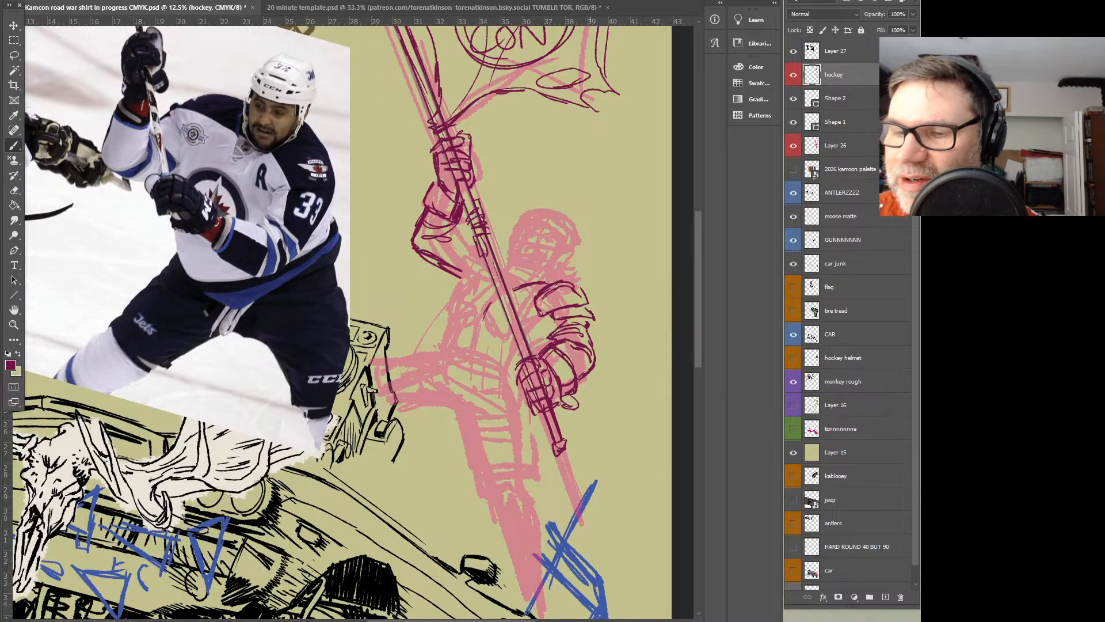
drag(489, 246, 507, 258)
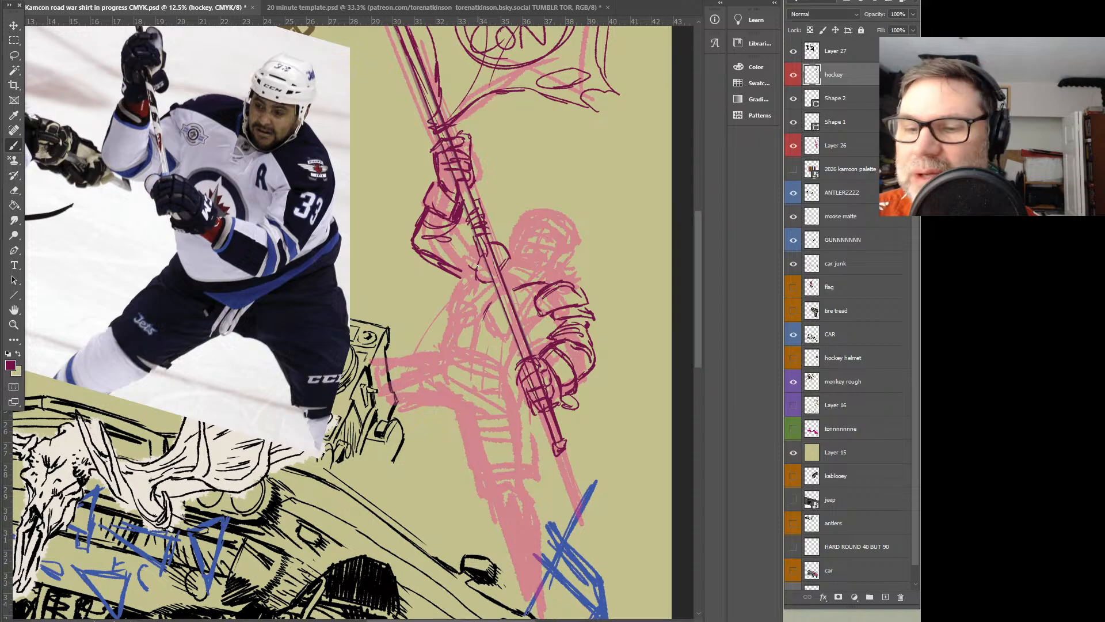
mouse_move(471, 248)
mouse_down()
mouse_move(465, 238)
mouse_move(456, 258)
mouse_move(469, 279)
mouse_up()
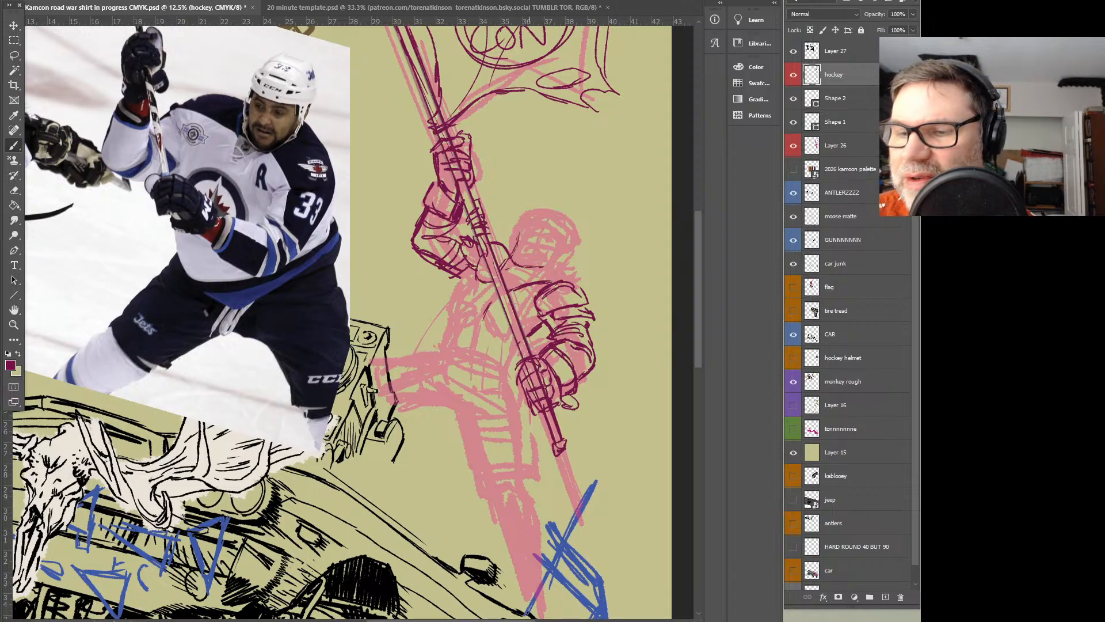
Draw the bearer's head outline with centre guide, scowling eyes, nose and an open shouting mouth
mouse_move(520, 228)
mouse_down()
mouse_move(567, 225)
mouse_move(520, 229)
mouse_move(571, 229)
mouse_move(547, 268)
mouse_up()
mouse_move(572, 233)
mouse_down()
mouse_move(555, 268)
mouse_move(549, 239)
mouse_move(516, 237)
mouse_move(537, 242)
mouse_move(524, 264)
mouse_move(555, 215)
mouse_up()
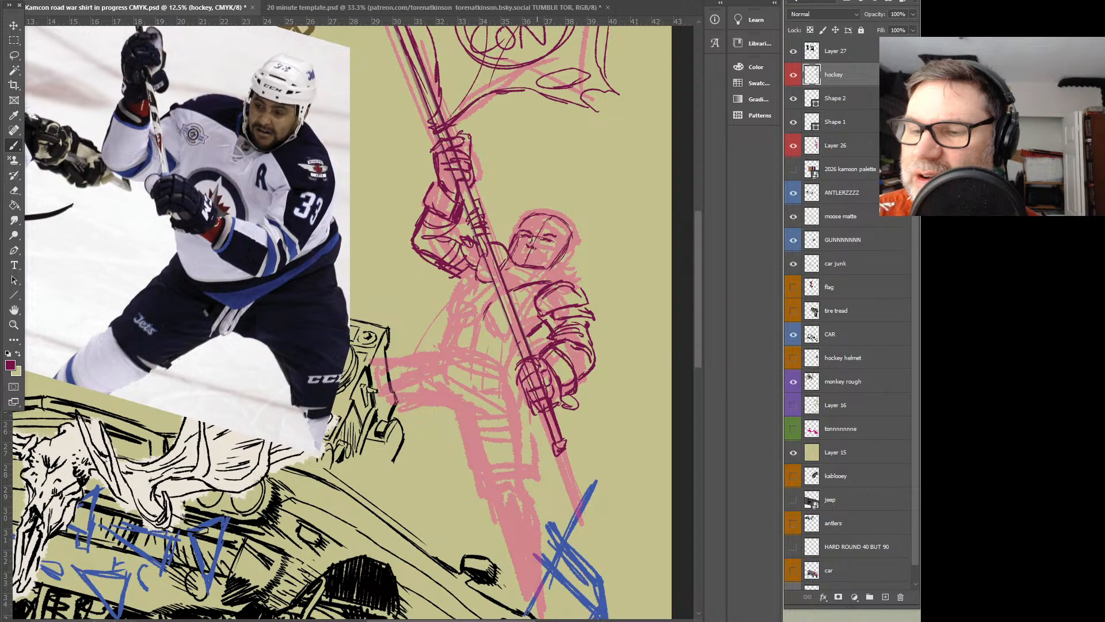
scroll(531, 252, up, 2)
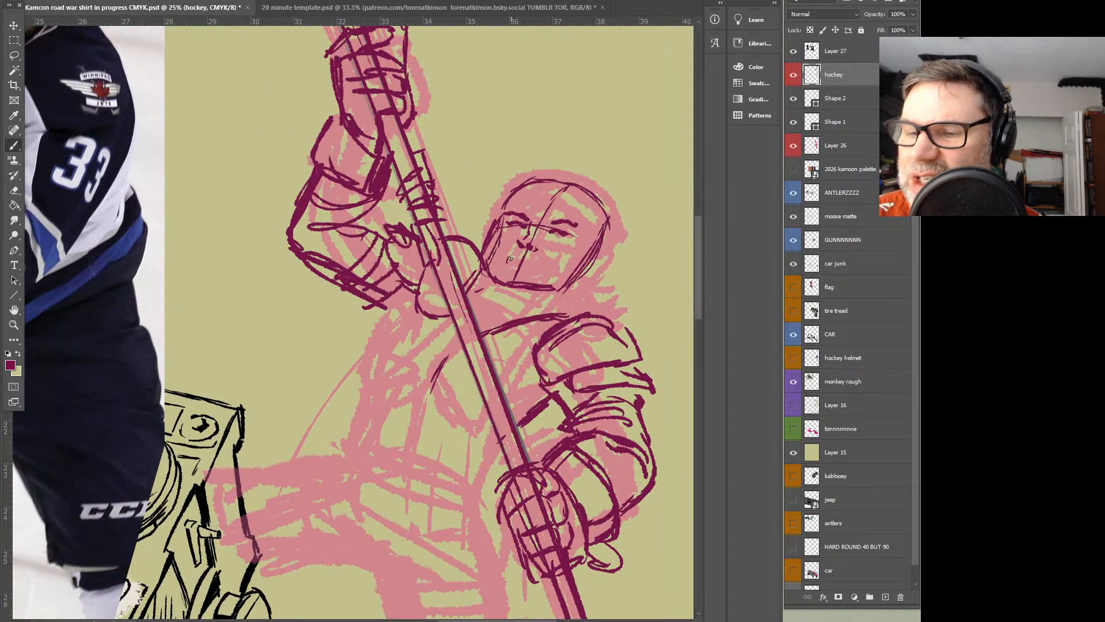
mouse_move(518, 245)
mouse_down()
mouse_move(504, 253)
mouse_move(528, 260)
mouse_up()
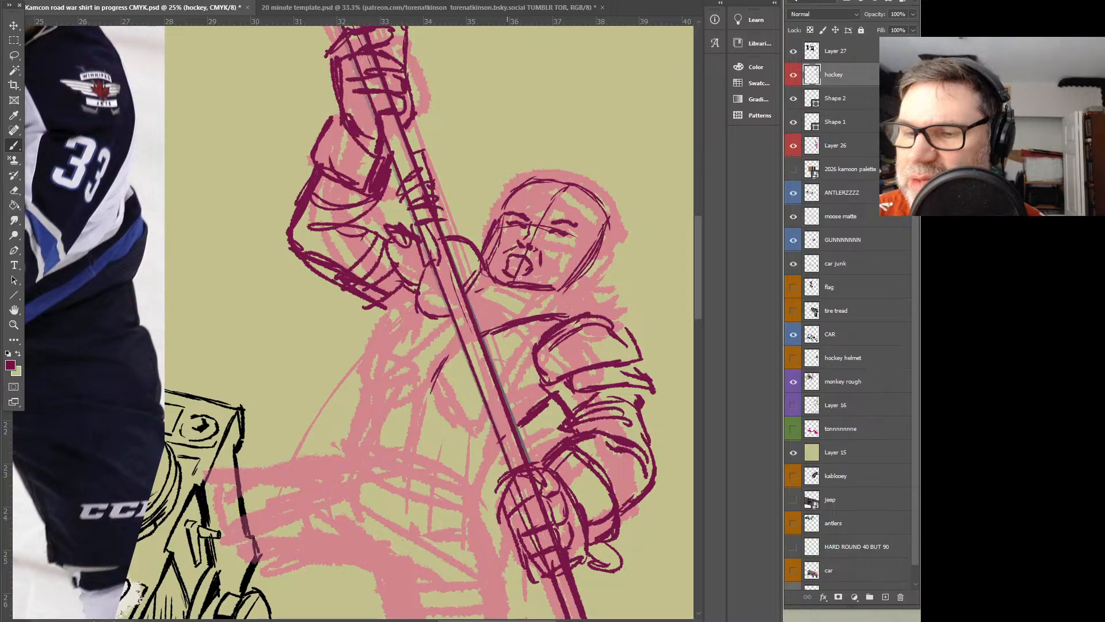
drag(509, 261, 512, 262)
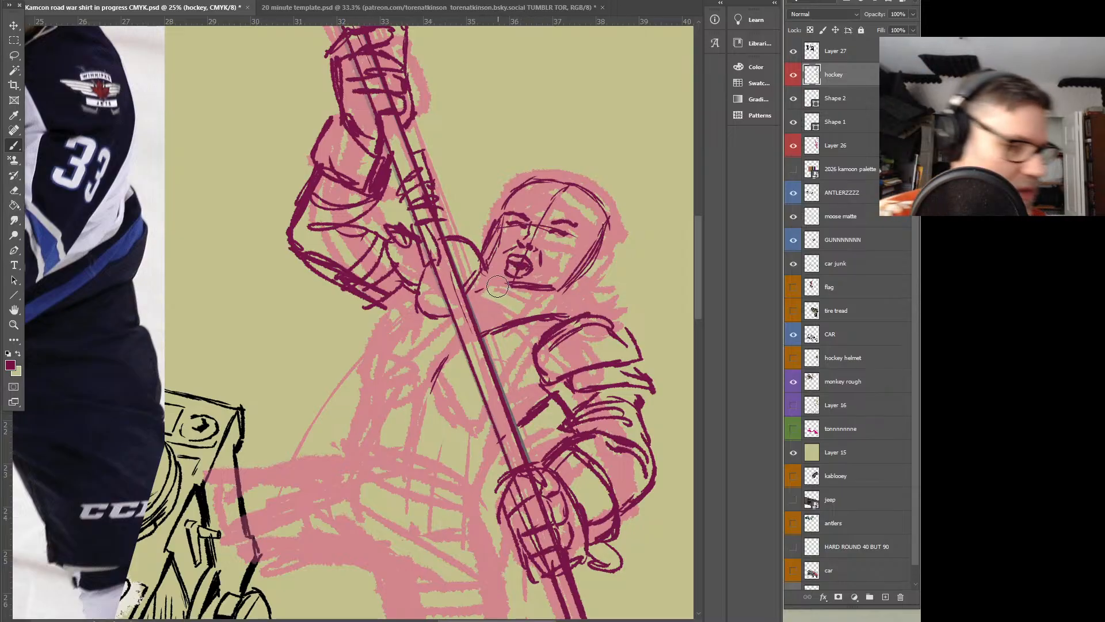
Refine the face with darker eyes, frown lines and cheek creases, and redraw the chin and jaw lower around the open mouth
drag(506, 288, 529, 285)
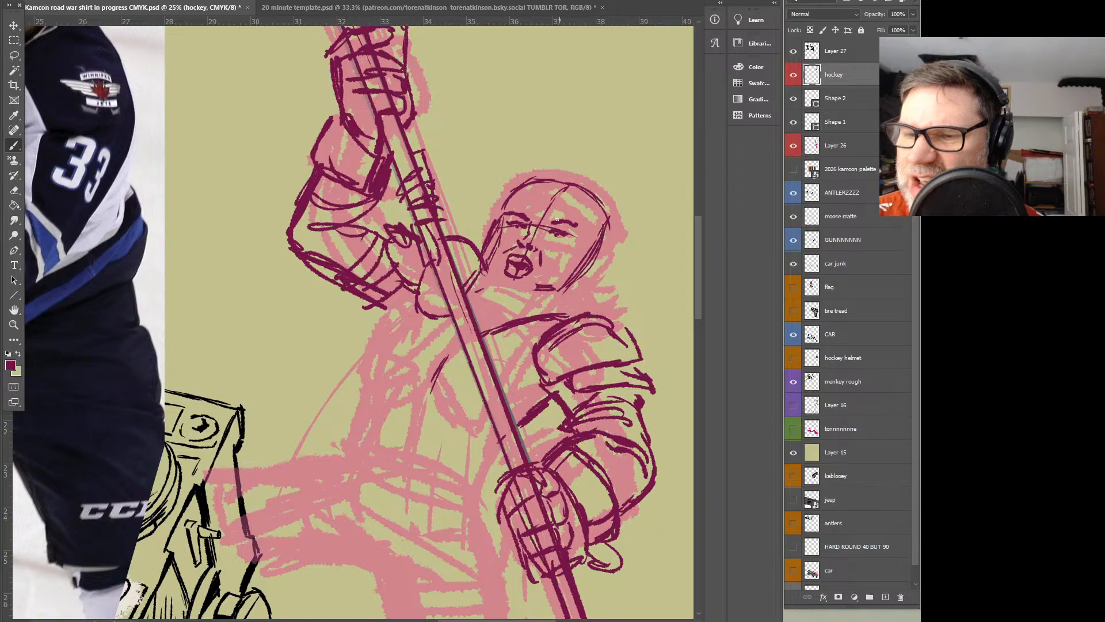
mouse_move(563, 225)
mouse_down()
mouse_move(548, 230)
mouse_move(578, 227)
mouse_up()
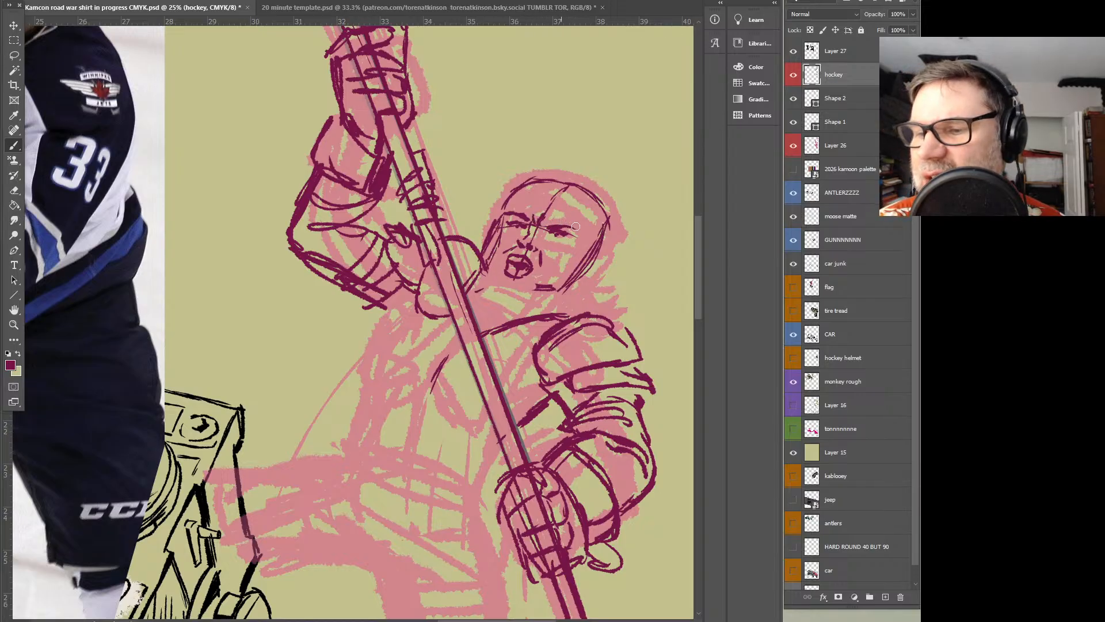
drag(516, 209, 553, 248)
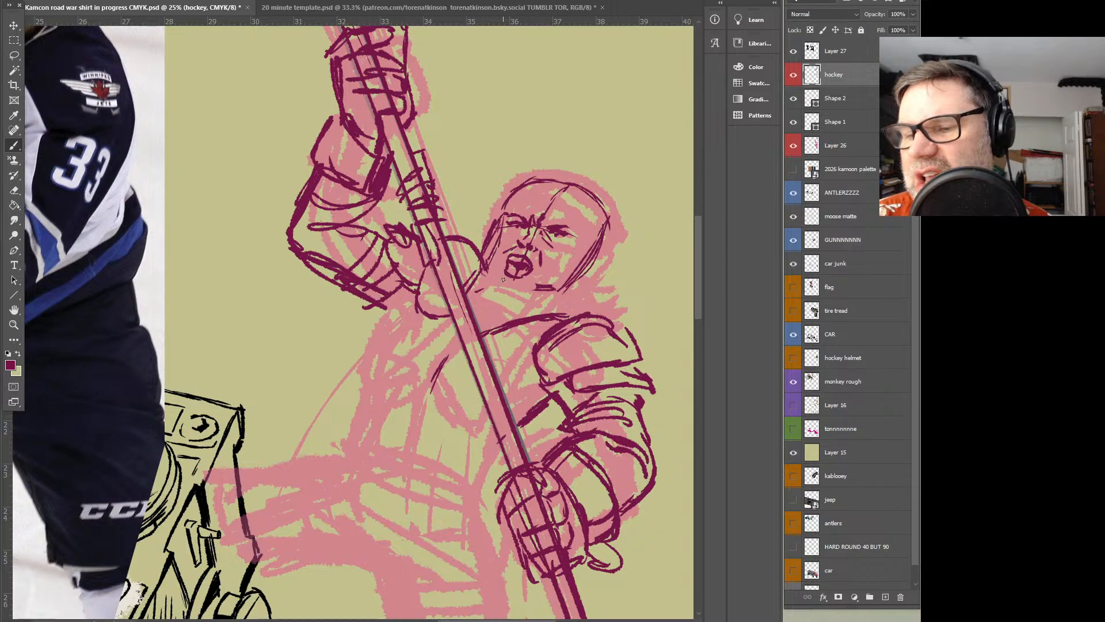
mouse_move(495, 285)
mouse_down()
mouse_move(509, 294)
mouse_move(498, 289)
mouse_up()
mouse_move(493, 249)
mouse_down()
mouse_move(527, 268)
mouse_move(502, 287)
mouse_move(546, 291)
mouse_up()
mouse_move(578, 257)
mouse_down()
mouse_move(554, 280)
mouse_move(573, 260)
mouse_up()
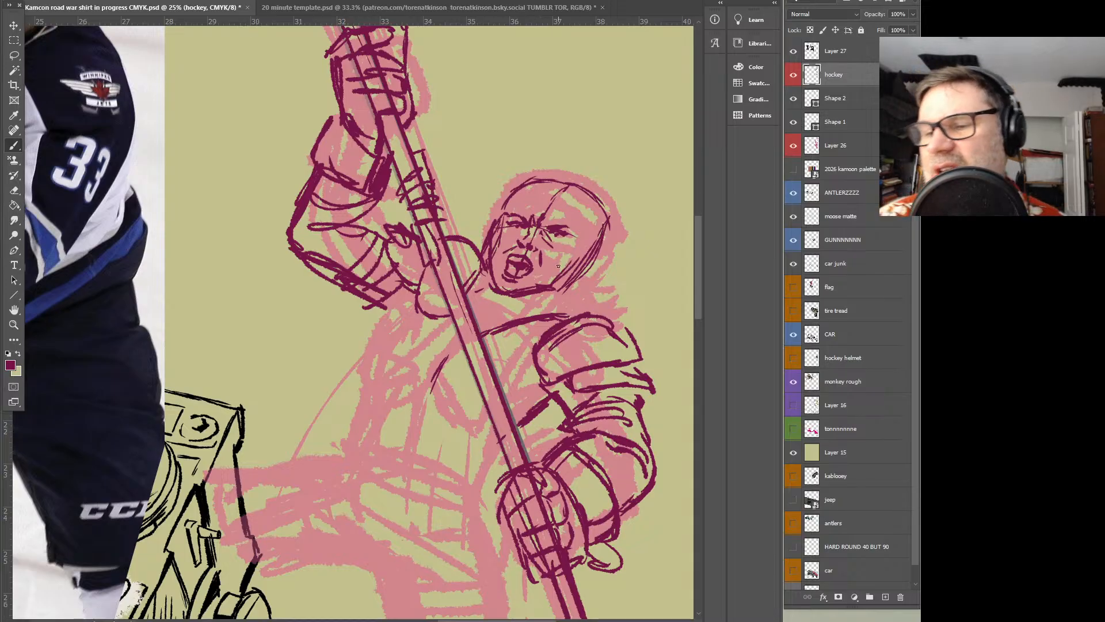
Lasso the eyes and brows and adjust their tilt and placement on the face with Free Transform
click(15, 55)
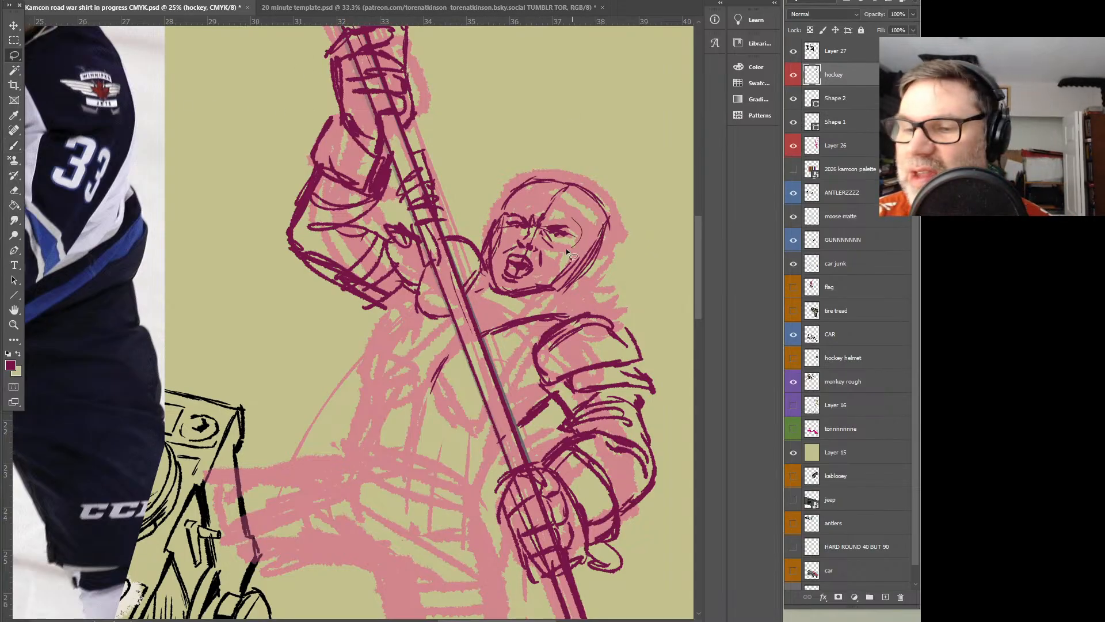
mouse_move(571, 213)
mouse_down()
mouse_move(593, 206)
mouse_move(556, 233)
mouse_up()
key(ctrl+t)
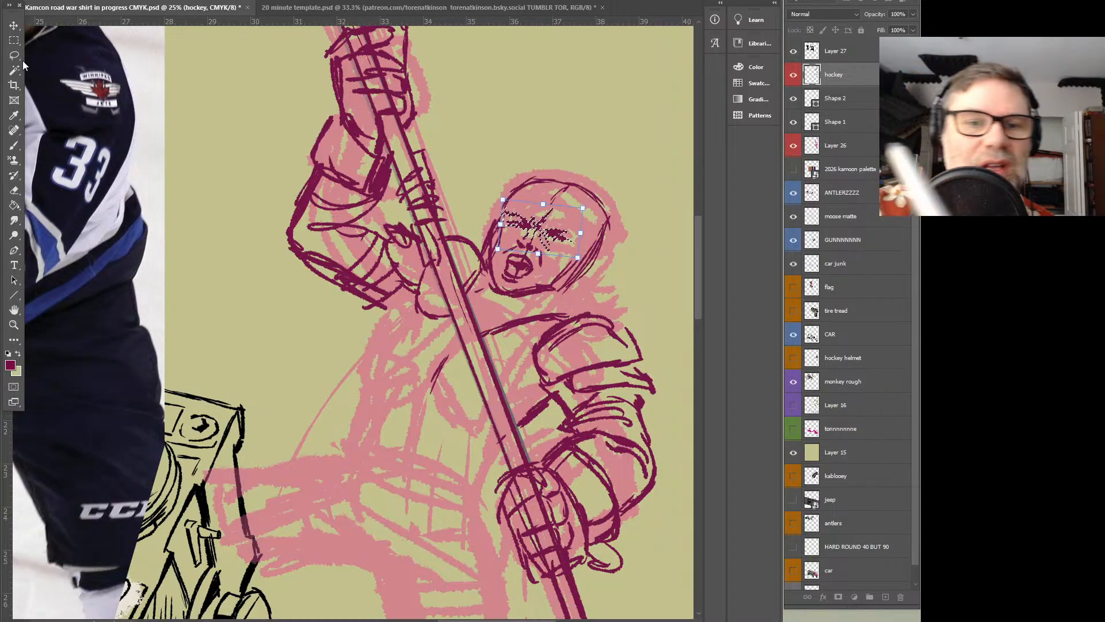
key(Return)
key(ctrl+d)
key(b)
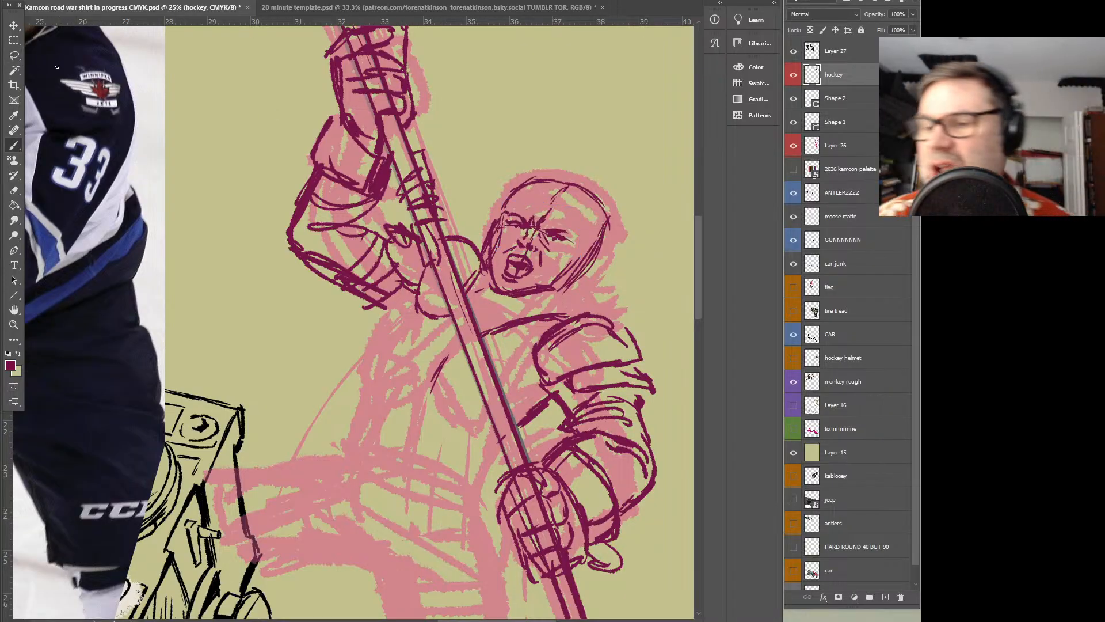
Draw the helmet's front rim curving across the bearer's forehead
mouse_move(300, 262)
mouse_down()
mouse_move(583, 360)
mouse_move(588, 397)
mouse_move(353, 350)
mouse_up()
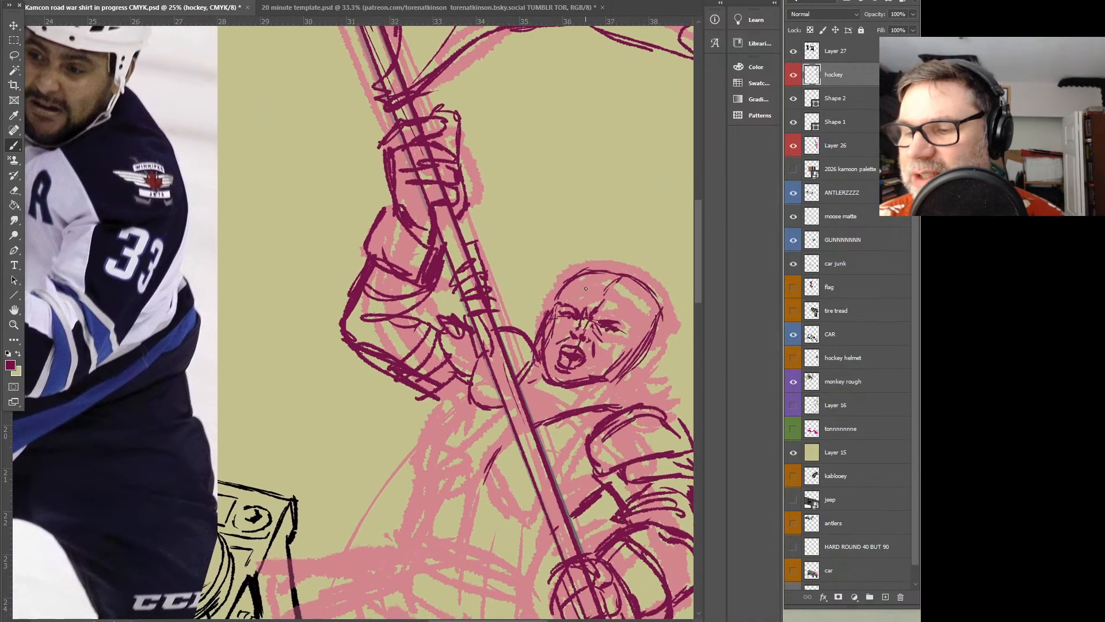
drag(560, 300, 637, 309)
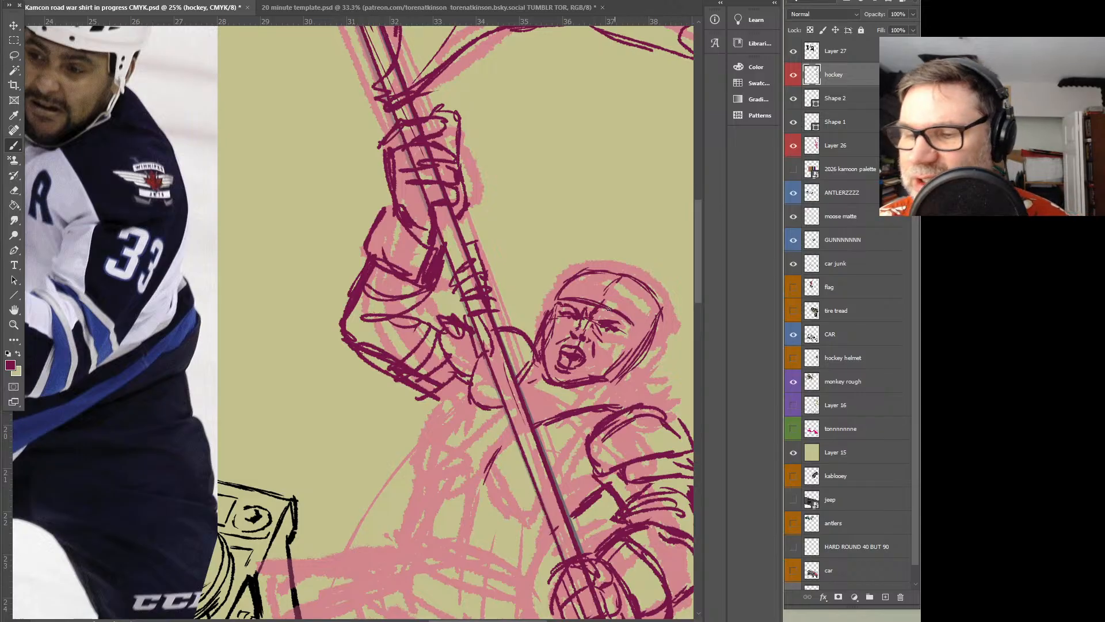
drag(449, 202, 488, 212)
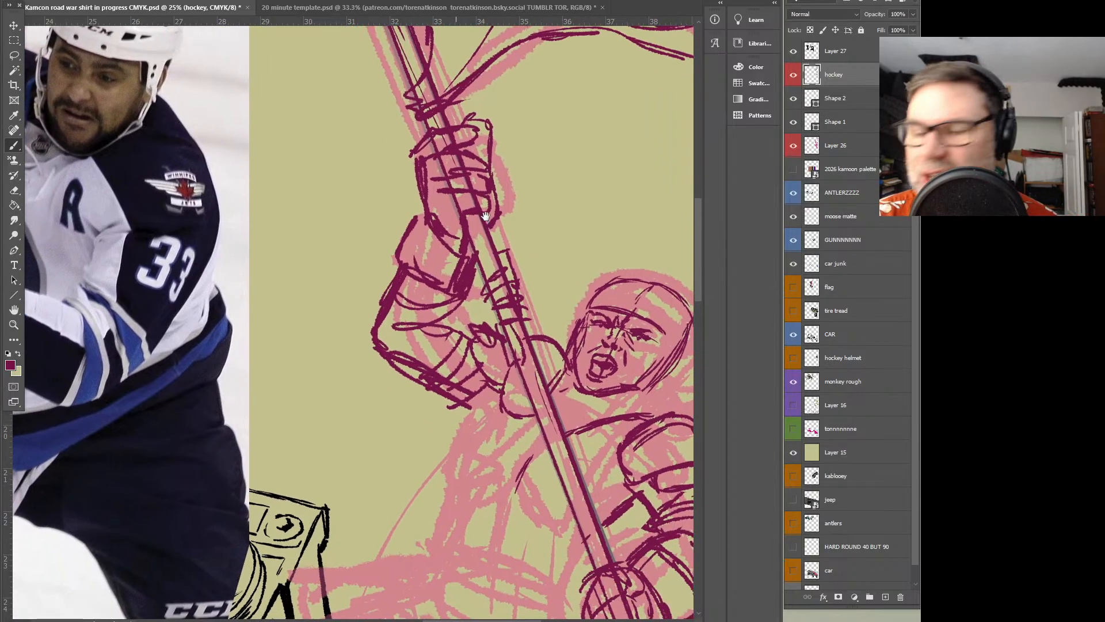
Draw the bearer's helmet shell with a curved band across the forehead and side edges around the face
mouse_move(596, 297)
mouse_down()
mouse_move(659, 312)
mouse_move(666, 329)
mouse_up()
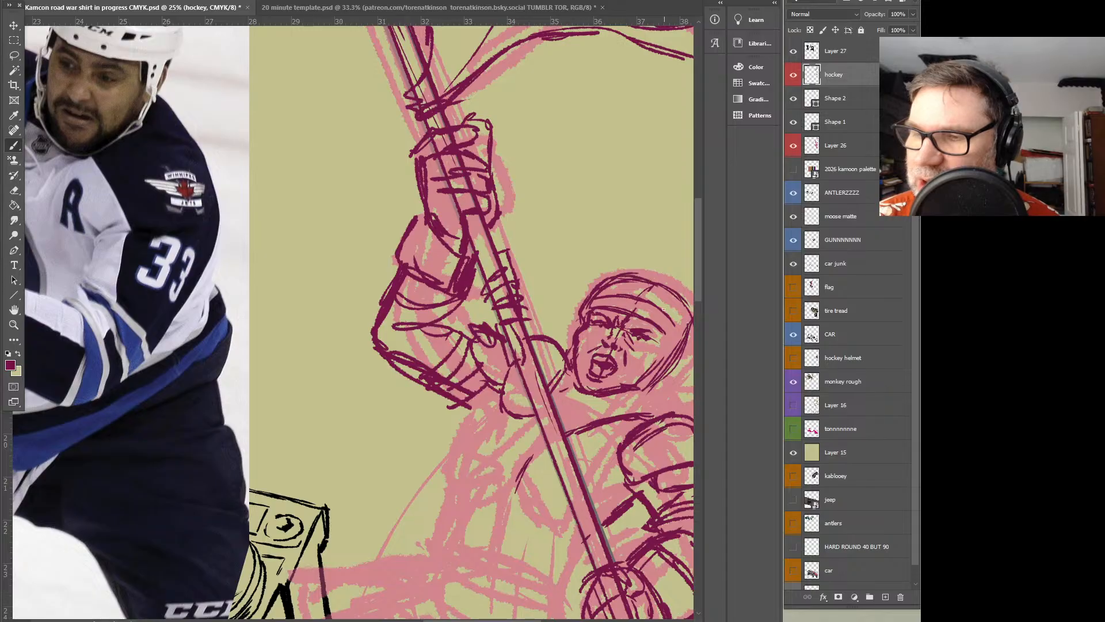
drag(675, 347, 566, 277)
mouse_move(494, 232)
mouse_down()
mouse_move(547, 235)
mouse_move(570, 263)
mouse_up()
mouse_move(550, 321)
mouse_down()
mouse_move(699, 429)
mouse_move(584, 327)
mouse_up()
mouse_move(606, 276)
mouse_down()
mouse_move(593, 290)
mouse_move(612, 293)
mouse_move(630, 255)
mouse_up()
Draw a long plume tied at the helmet's crown and streaming back behind the bearer's head, with strand lines inside
mouse_move(532, 216)
mouse_down()
mouse_move(730, 365)
mouse_move(528, 279)
mouse_move(639, 305)
mouse_move(667, 320)
mouse_move(671, 340)
mouse_move(612, 255)
mouse_move(614, 229)
mouse_up()
mouse_move(624, 234)
mouse_down()
mouse_move(617, 247)
mouse_move(623, 232)
mouse_up()
drag(651, 275, 530, 291)
mouse_move(488, 245)
mouse_down()
mouse_move(533, 198)
mouse_move(635, 241)
mouse_up()
mouse_move(596, 223)
mouse_down()
mouse_move(655, 297)
mouse_move(642, 245)
mouse_up()
drag(663, 204, 581, 199)
mouse_move(650, 277)
mouse_down()
mouse_move(502, 249)
mouse_move(472, 216)
mouse_up()
mouse_move(487, 244)
mouse_down()
mouse_move(477, 213)
mouse_move(490, 195)
mouse_up()
mouse_move(484, 241)
mouse_down()
mouse_move(511, 202)
mouse_move(517, 216)
mouse_up()
mouse_move(491, 239)
mouse_down()
mouse_move(584, 226)
mouse_move(558, 234)
mouse_up()
drag(558, 236, 579, 241)
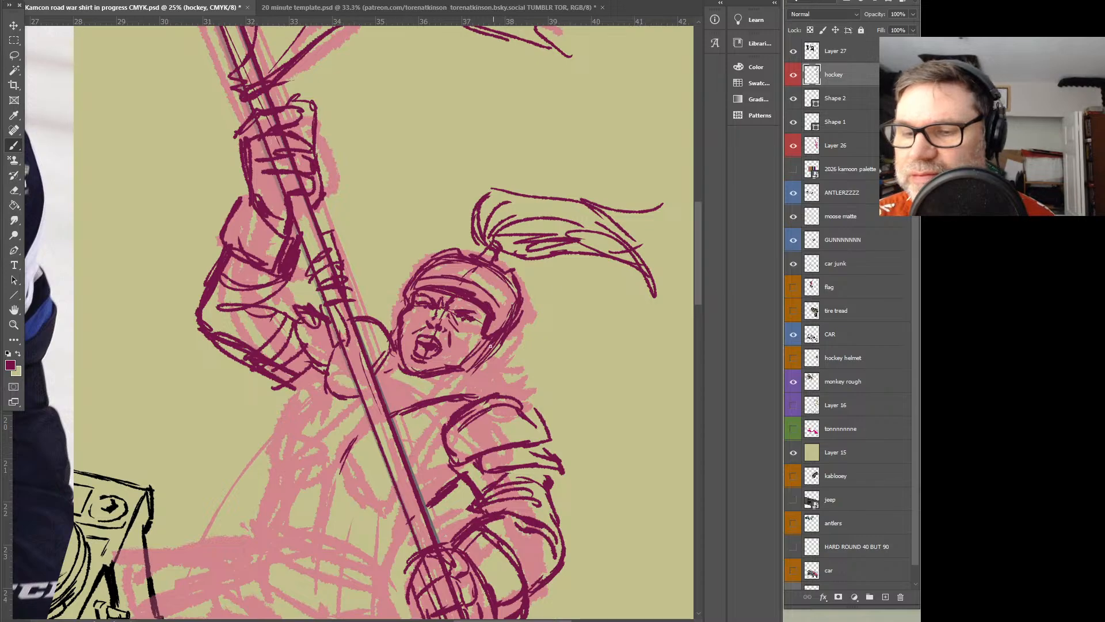
Rework the helmet's lower edge, clean up the brow area and add cheek markings to the bearer's face
mouse_move(499, 355)
mouse_down()
mouse_move(667, 471)
mouse_move(677, 433)
mouse_move(645, 385)
mouse_move(613, 396)
mouse_up()
drag(631, 383, 580, 404)
drag(599, 403, 559, 407)
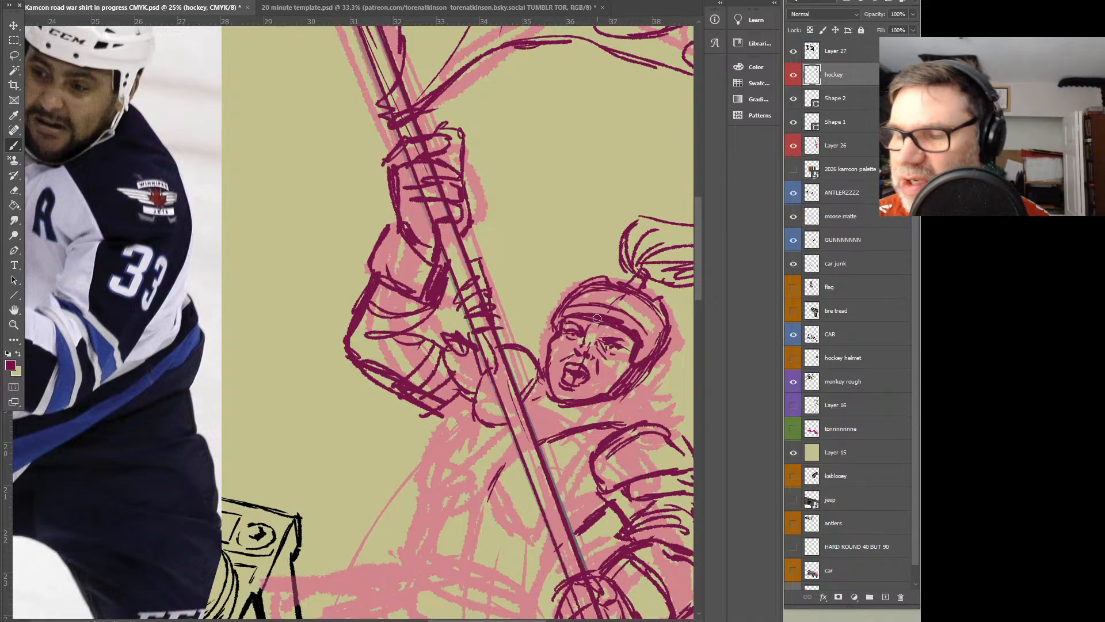
mouse_move(594, 330)
mouse_down()
mouse_move(606, 340)
mouse_move(591, 339)
mouse_move(620, 331)
mouse_up()
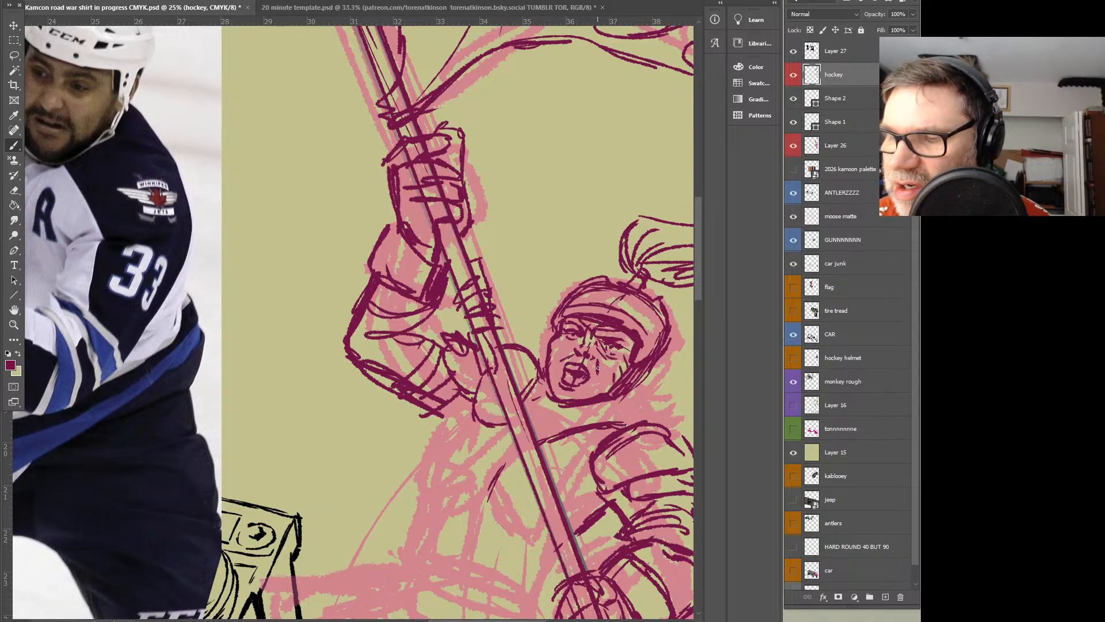
drag(606, 359, 602, 375)
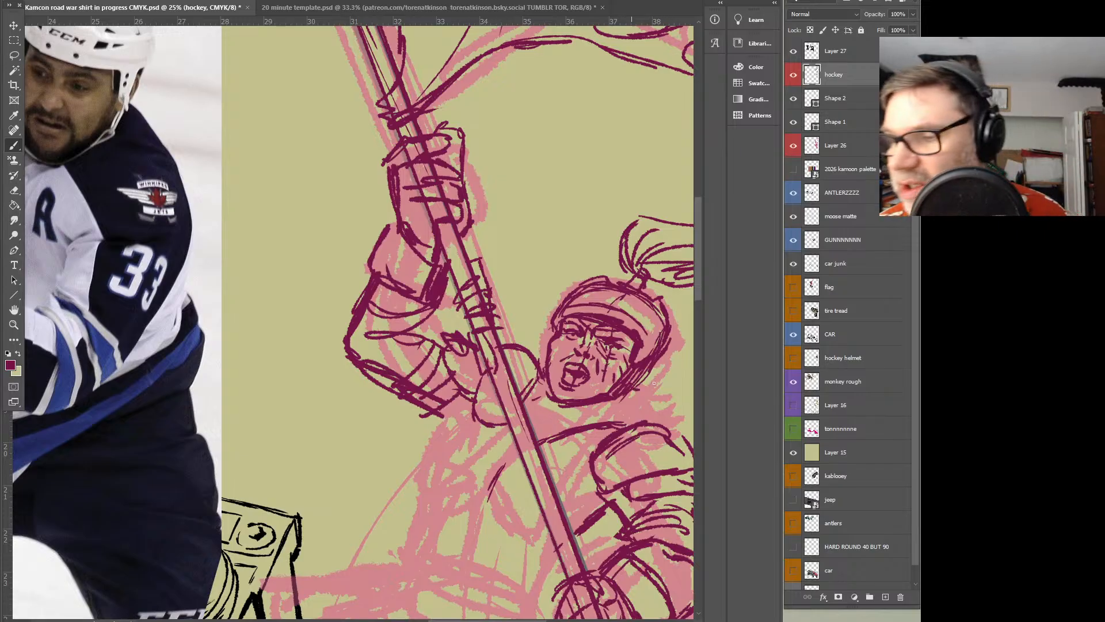
mouse_move(632, 391)
mouse_down()
mouse_move(656, 401)
mouse_move(617, 417)
mouse_up()
Draw the collar and loose strokes wrapping around the bearer's neck beneath the jaw and helmet
drag(537, 384, 528, 398)
drag(540, 376, 554, 398)
mouse_move(594, 406)
mouse_down()
mouse_move(627, 404)
mouse_move(626, 425)
mouse_up()
mouse_move(525, 408)
mouse_down()
mouse_move(542, 429)
mouse_move(530, 426)
mouse_move(636, 421)
mouse_up()
drag(654, 407, 638, 422)
drag(540, 335, 540, 370)
Draw segmented chest padding with a crossed star-shaped centre behind the pole, joining it to the shoulder pads
drag(454, 366, 476, 225)
alt+click(508, 278)
alt+click(524, 297)
alt+click(590, 335)
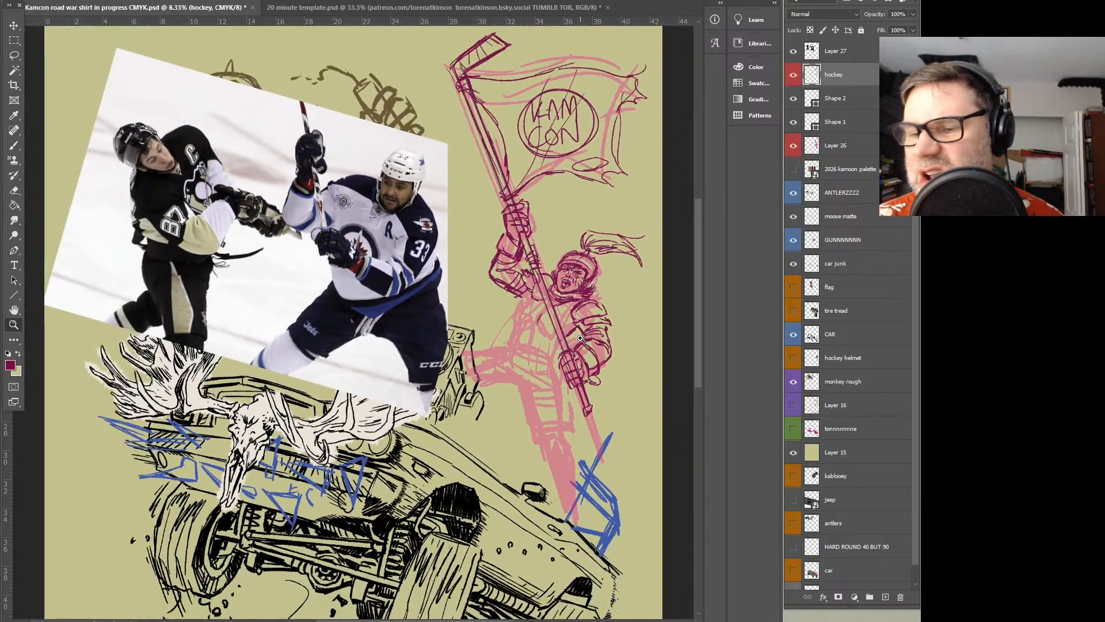
click(567, 349)
key(b)
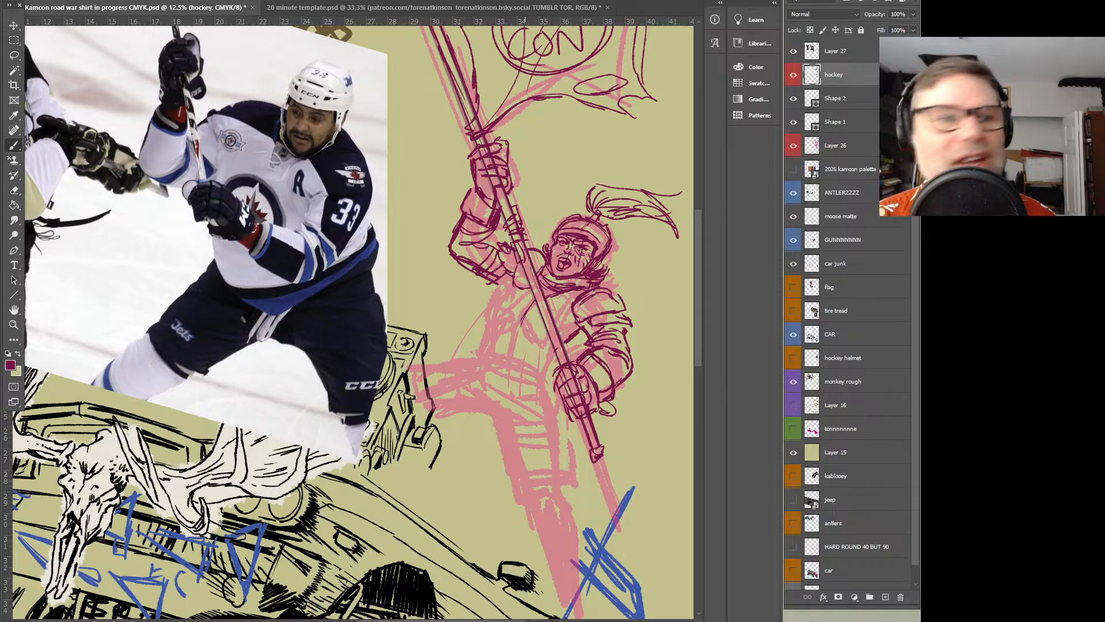
mouse_move(523, 318)
mouse_down()
mouse_move(540, 314)
mouse_move(522, 297)
mouse_up()
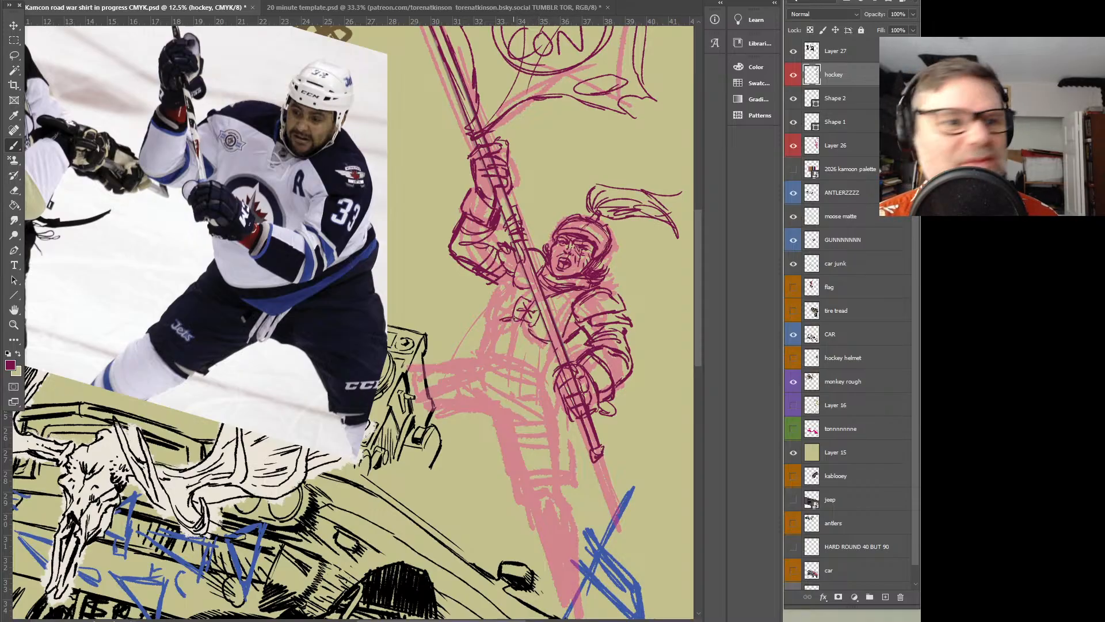
drag(487, 308, 512, 305)
mouse_move(496, 289)
mouse_down()
mouse_move(537, 308)
mouse_move(534, 328)
mouse_move(569, 305)
mouse_up()
drag(555, 304, 573, 297)
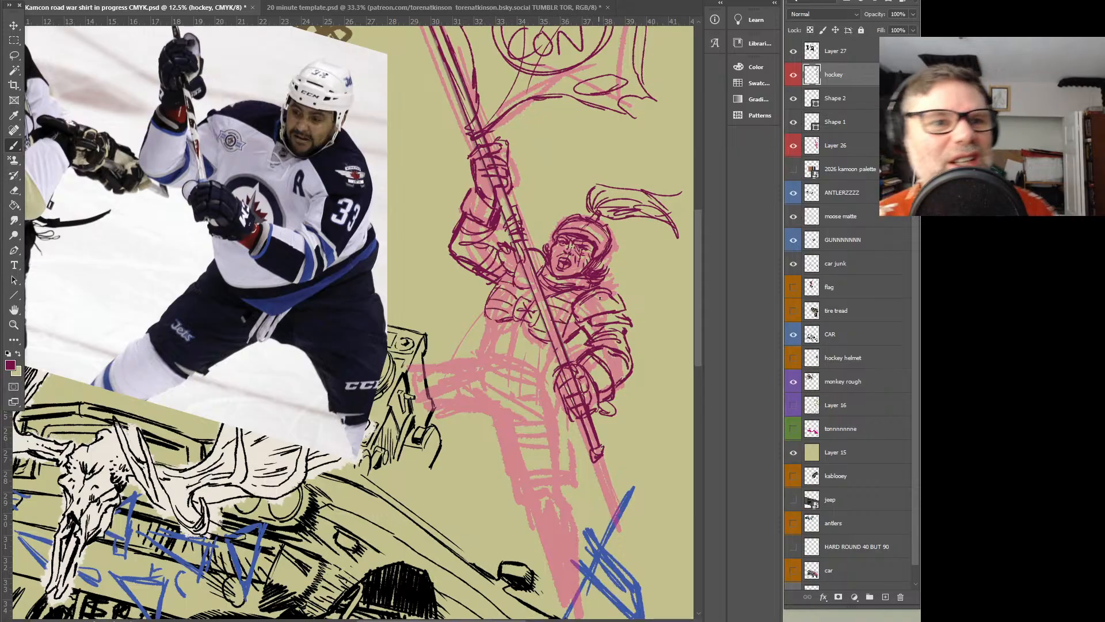
mouse_move(574, 317)
mouse_down()
mouse_move(626, 305)
mouse_move(604, 305)
mouse_up()
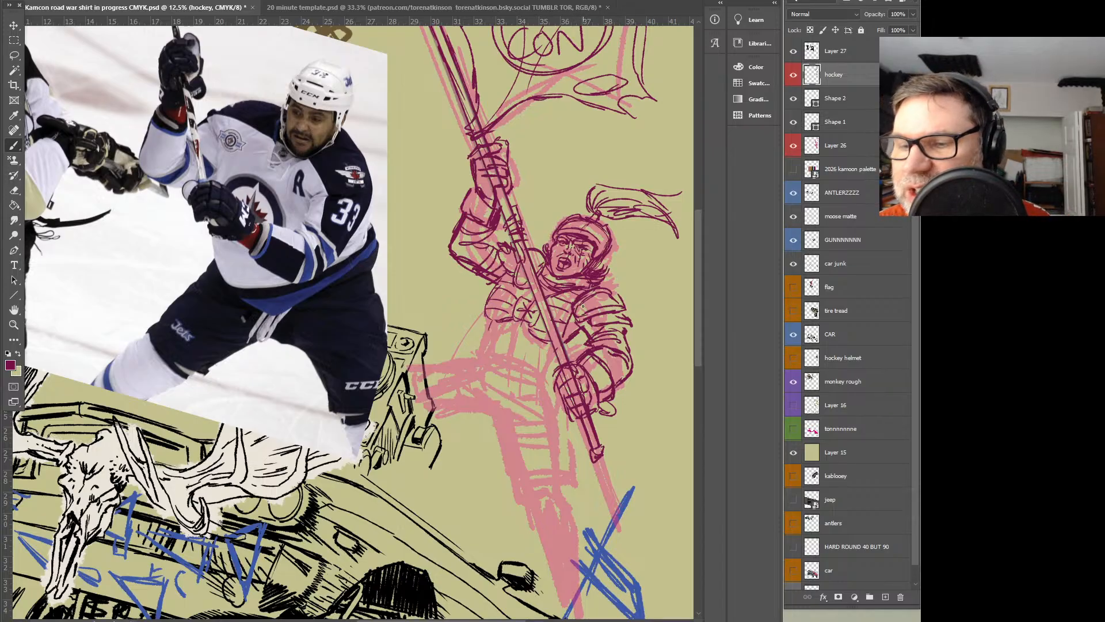
Draw the torso sides, waist, hip pouch and folds of the padded shorts, ending with the hem above the knee
mouse_move(495, 320)
mouse_down()
mouse_move(490, 339)
mouse_move(512, 354)
mouse_move(483, 345)
mouse_move(481, 357)
mouse_up()
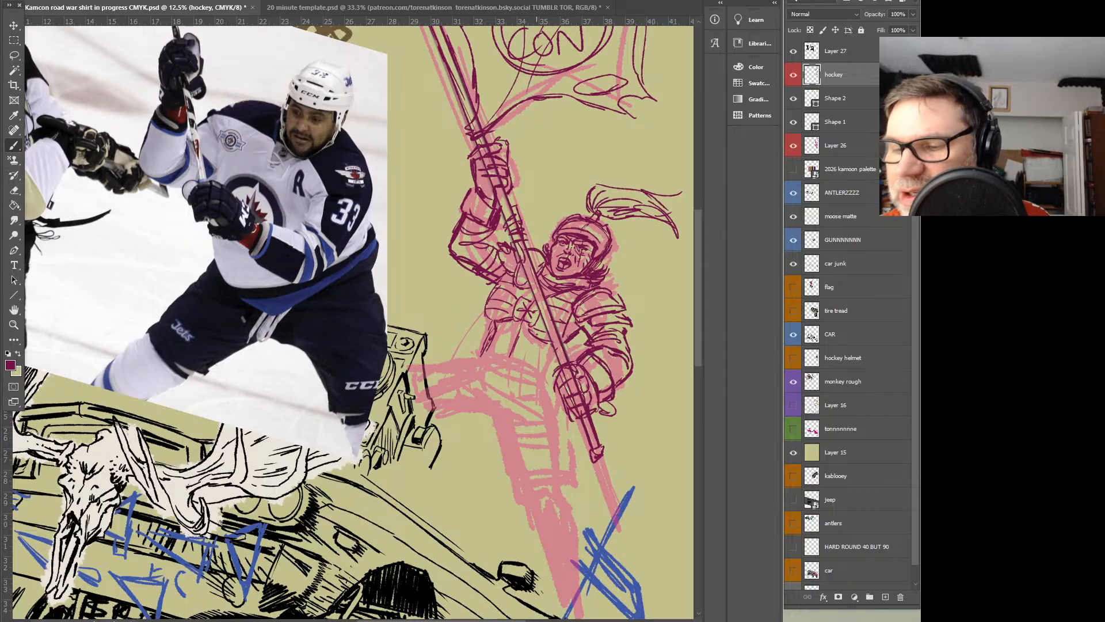
drag(602, 456, 607, 449)
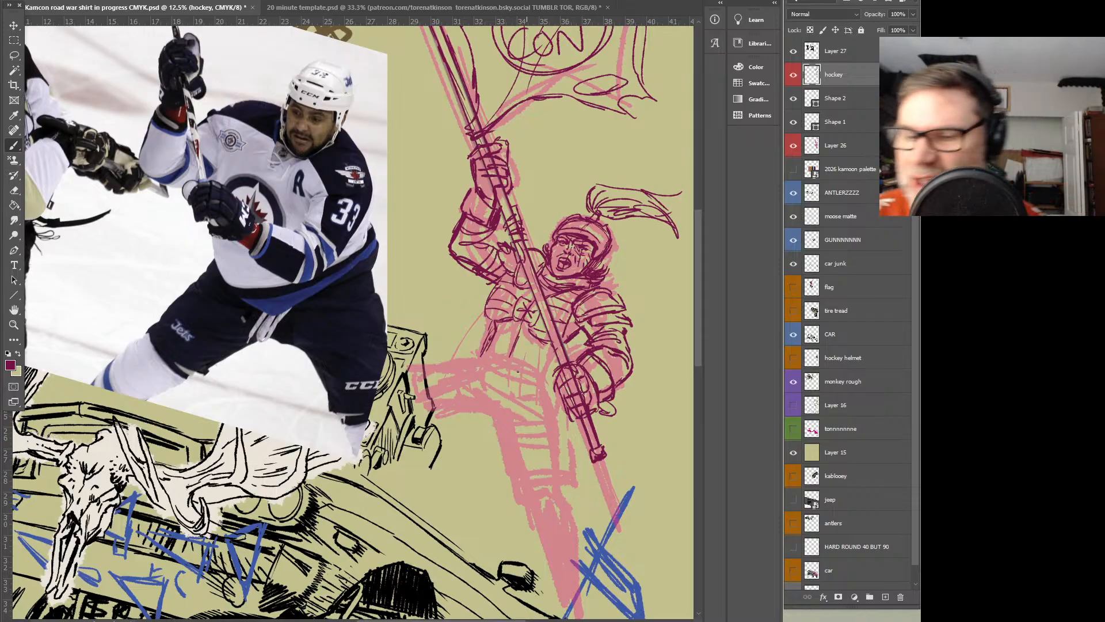
mouse_move(472, 357)
mouse_down()
mouse_move(512, 380)
mouse_move(539, 380)
mouse_move(551, 362)
mouse_move(560, 370)
mouse_move(469, 357)
mouse_move(479, 326)
mouse_move(455, 349)
mouse_move(462, 330)
mouse_move(547, 386)
mouse_move(535, 397)
mouse_up()
drag(549, 375, 547, 425)
drag(558, 425, 566, 435)
mouse_move(539, 384)
mouse_down()
mouse_move(560, 333)
mouse_move(498, 369)
mouse_move(573, 386)
mouse_up()
drag(547, 343, 517, 352)
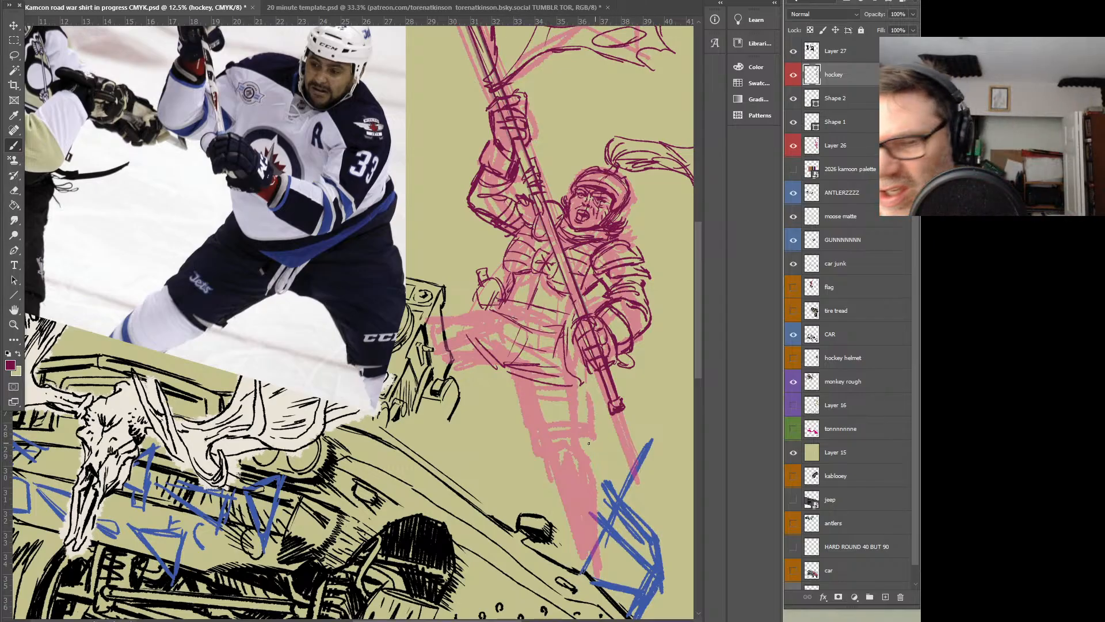
drag(533, 446, 602, 445)
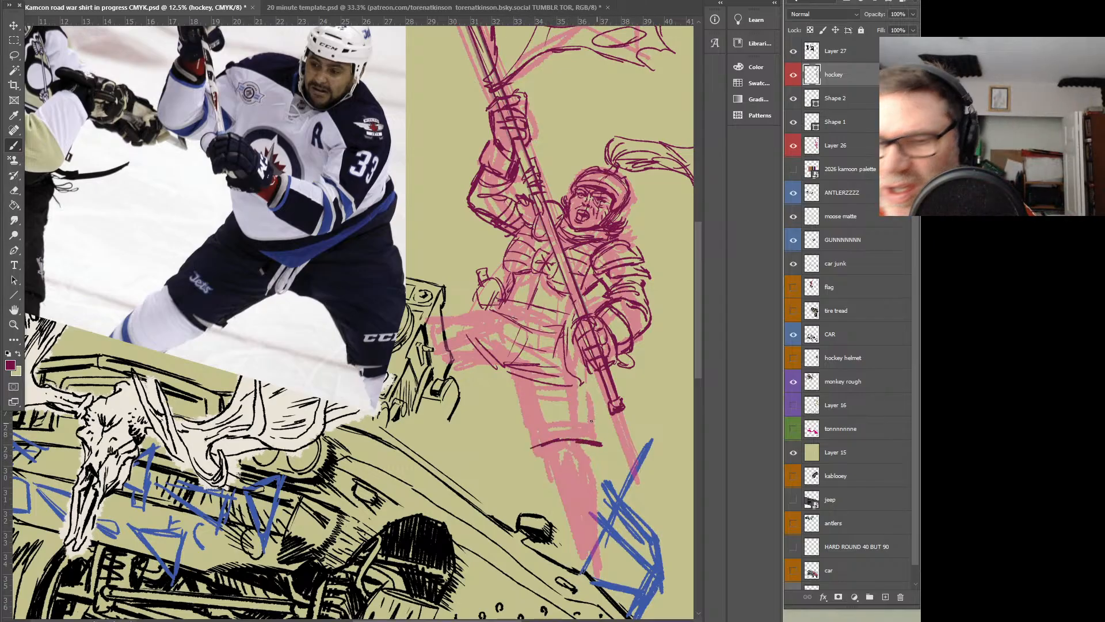
mouse_move(533, 434)
mouse_down()
mouse_move(573, 417)
mouse_move(537, 441)
mouse_move(530, 421)
mouse_up()
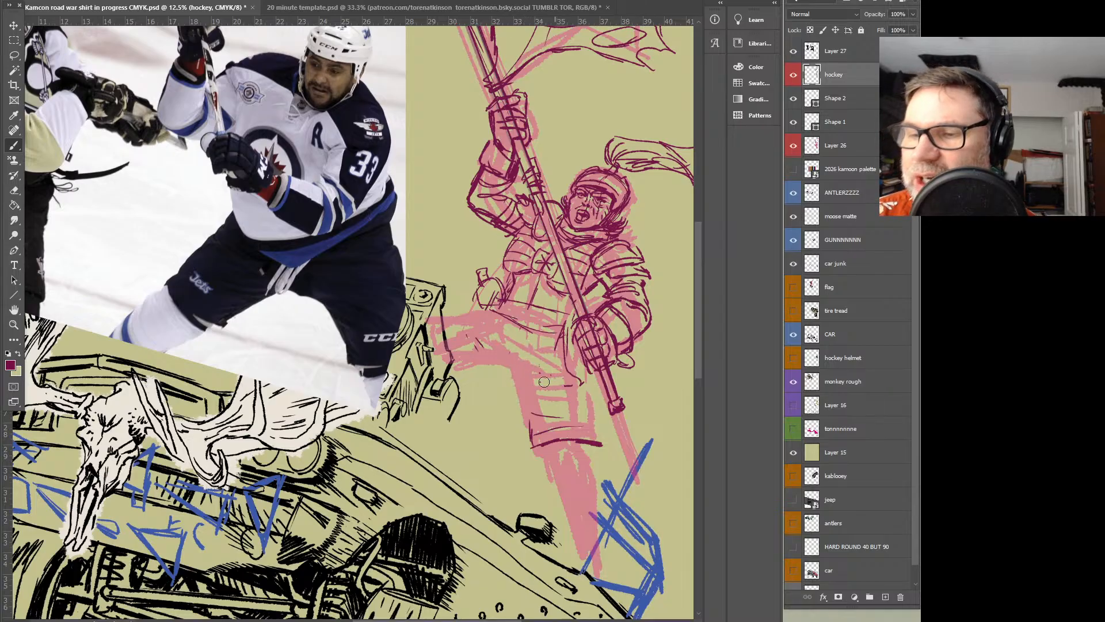
Clean up the abdomen lines and clear the pole lines crossing both gloved hands
mouse_move(514, 296)
mouse_down()
mouse_move(566, 311)
mouse_move(531, 299)
mouse_up()
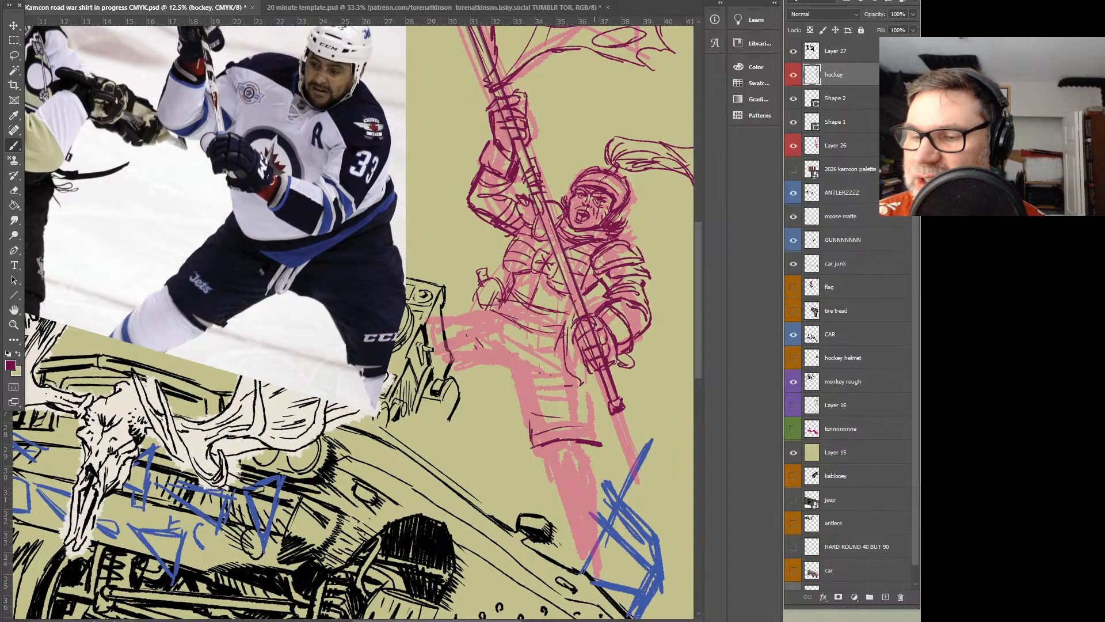
drag(592, 333, 600, 358)
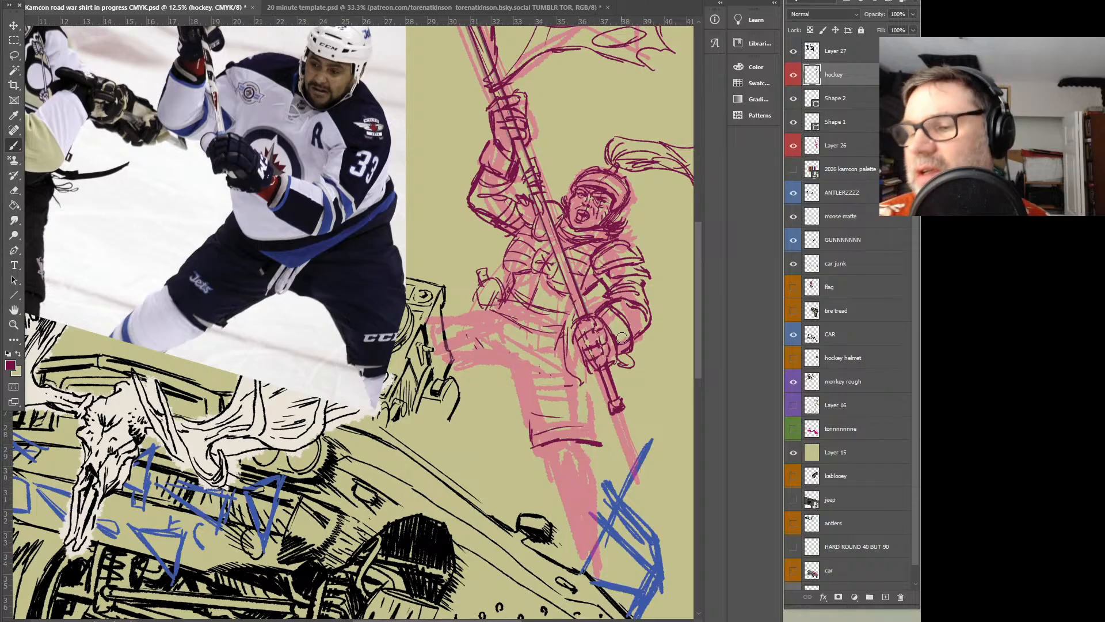
mouse_move(511, 139)
mouse_down()
mouse_move(498, 106)
mouse_move(524, 91)
mouse_up()
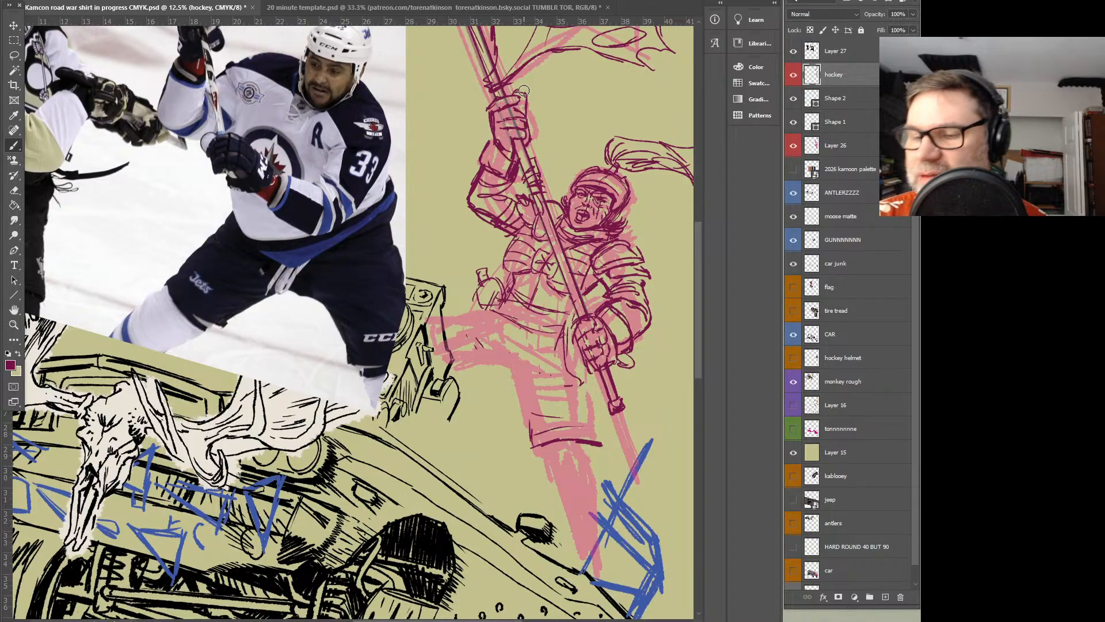
Hatch dark shading onto the abdomen, beneath the collar, along both arms and over the raised glove
drag(525, 288, 563, 299)
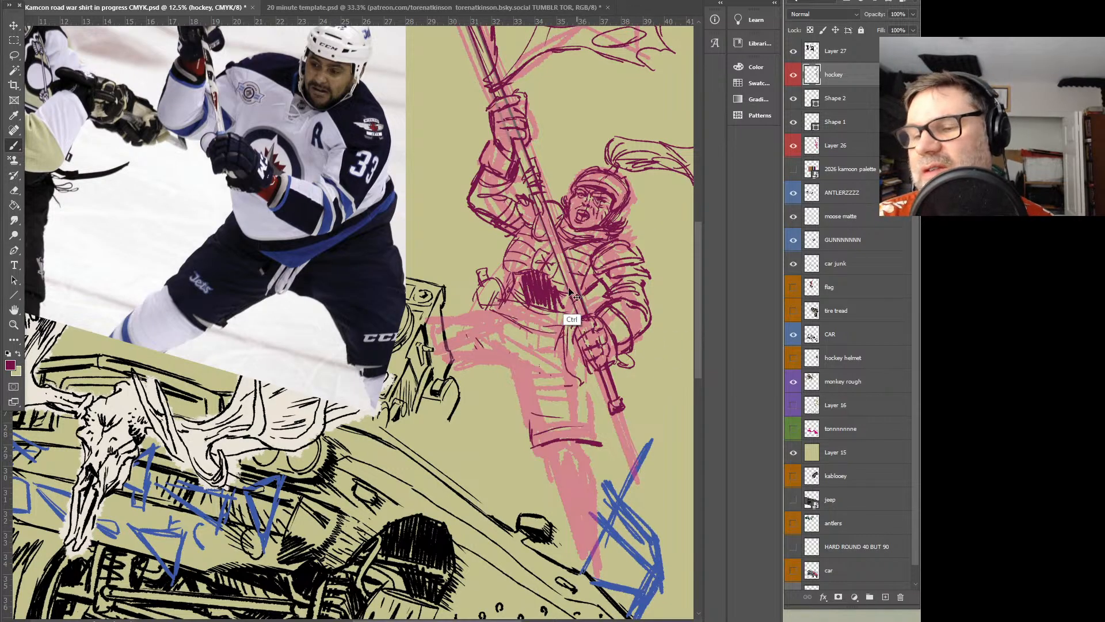
key(ctrl+z)
mouse_move(543, 276)
mouse_down()
mouse_move(535, 290)
mouse_move(547, 300)
mouse_move(550, 286)
mouse_up()
drag(561, 228, 567, 239)
drag(491, 204, 507, 218)
mouse_move(628, 276)
mouse_down()
mouse_move(611, 288)
mouse_move(608, 333)
mouse_up()
mouse_move(479, 196)
mouse_down()
mouse_move(504, 176)
mouse_move(502, 119)
mouse_move(511, 125)
mouse_move(515, 112)
mouse_move(522, 122)
mouse_move(512, 102)
mouse_up()
drag(506, 140, 519, 132)
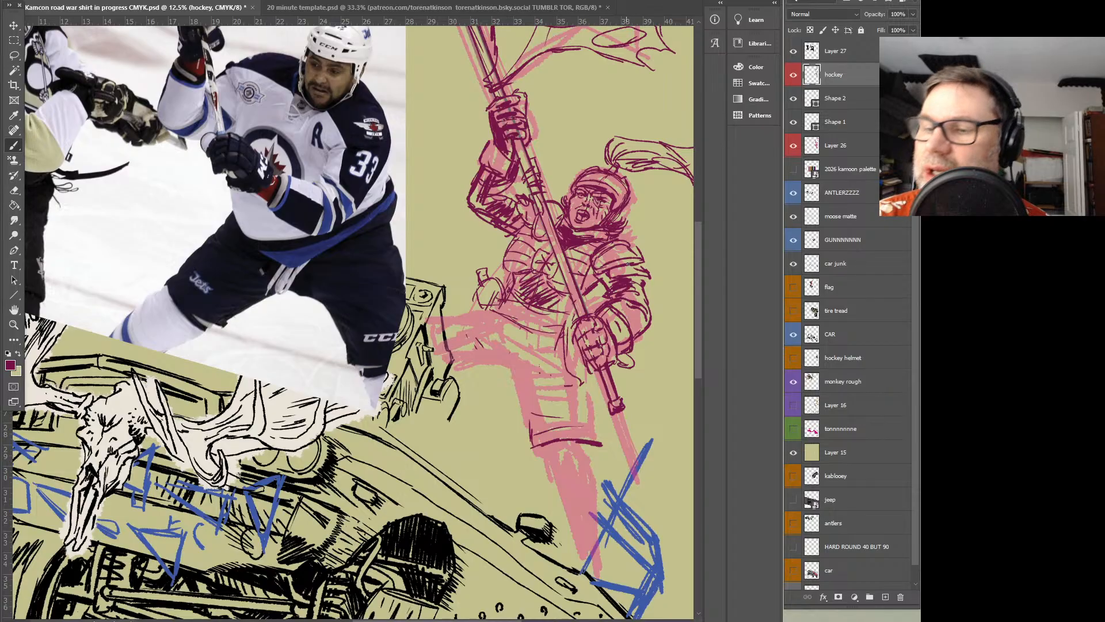
Hatch dark shading over the lower glove gripping the pole and touch up the raised forearm
mouse_move(574, 335)
mouse_down()
mouse_move(591, 321)
mouse_move(602, 358)
mouse_up()
mouse_move(610, 353)
mouse_down()
mouse_move(606, 333)
mouse_move(616, 335)
mouse_up()
drag(602, 337, 608, 323)
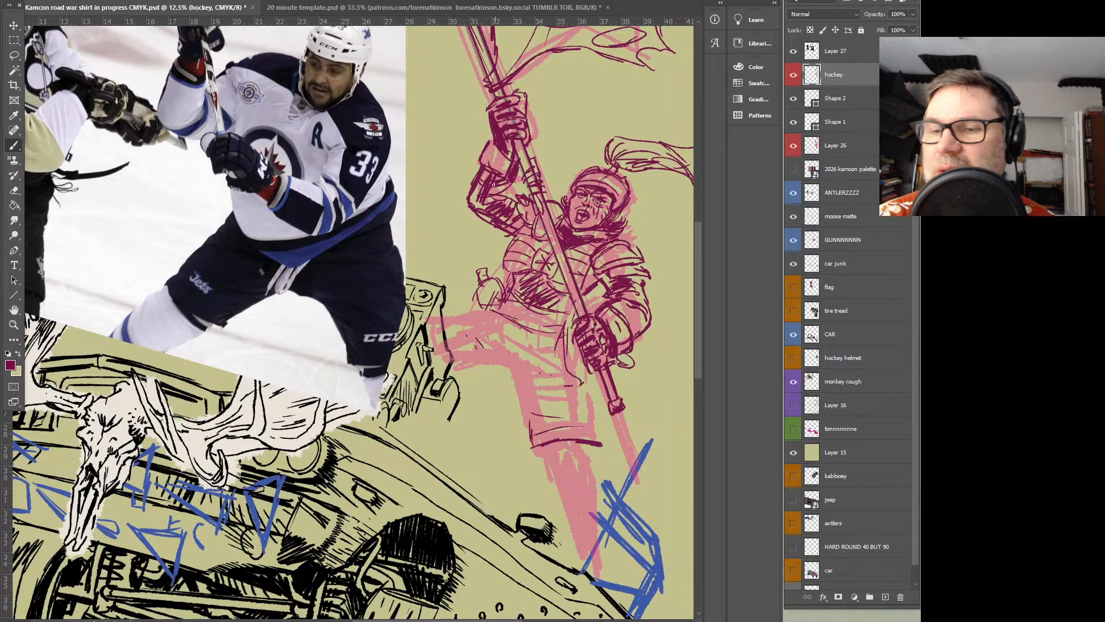
drag(509, 184, 500, 198)
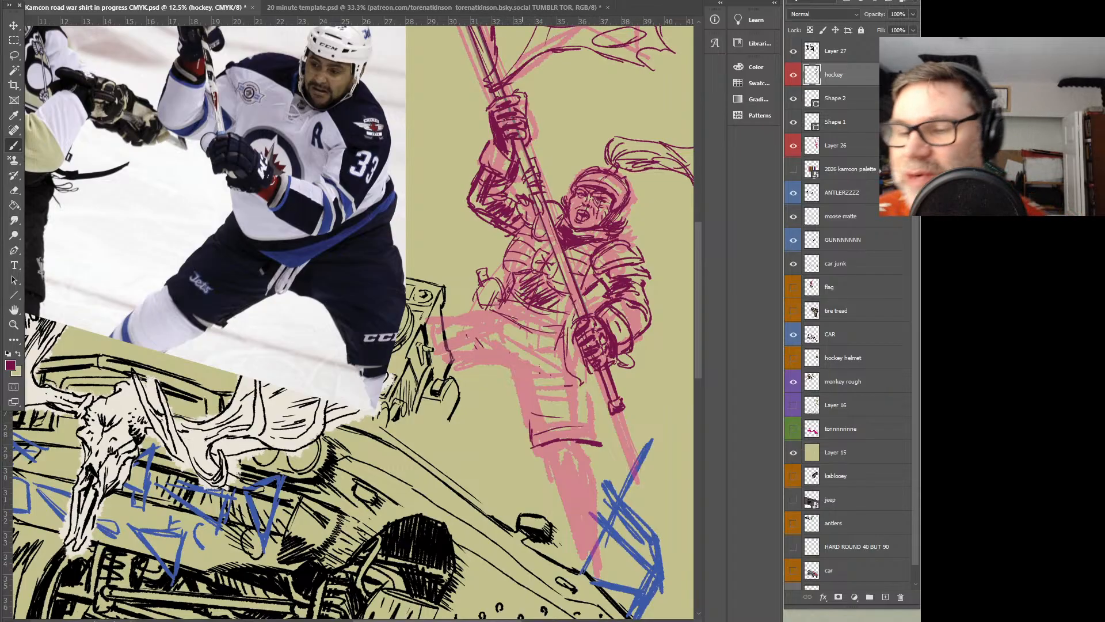
drag(679, 303, 649, 304)
drag(667, 295, 650, 312)
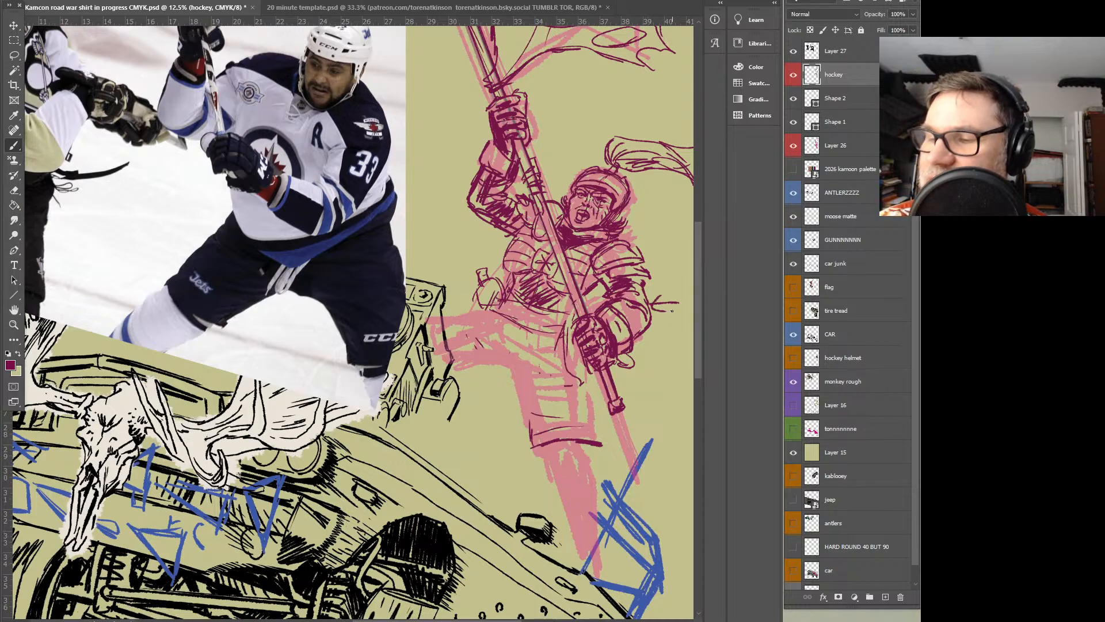
mouse_move(456, 227)
mouse_down()
mouse_move(502, 274)
mouse_move(492, 279)
mouse_up()
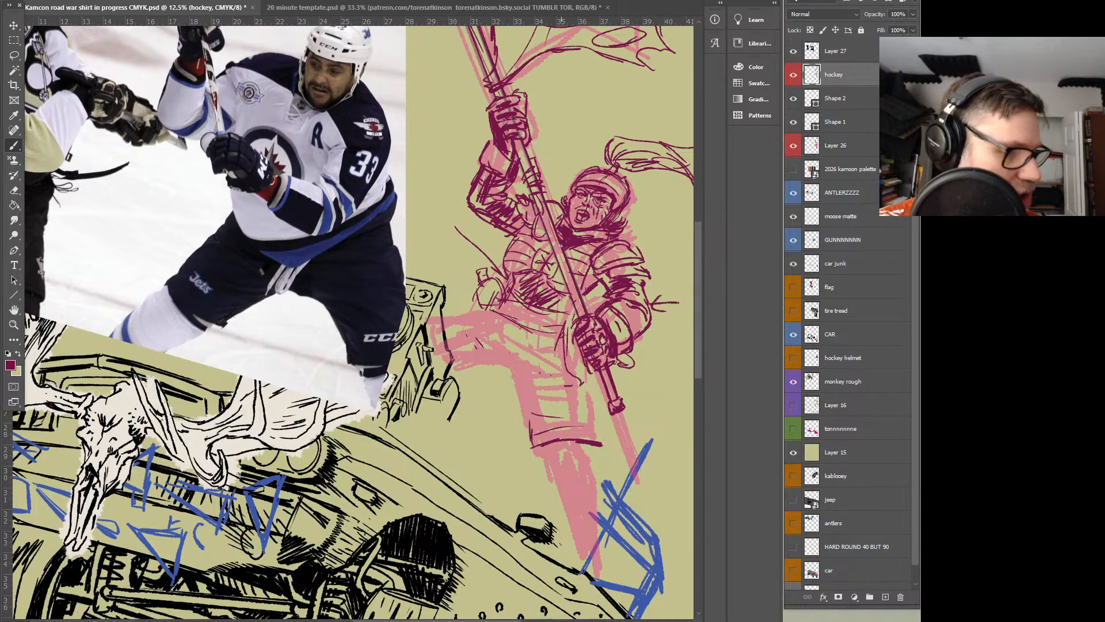
key(ctrl+z)
key(ctrl+z)
key(ctrl+z)
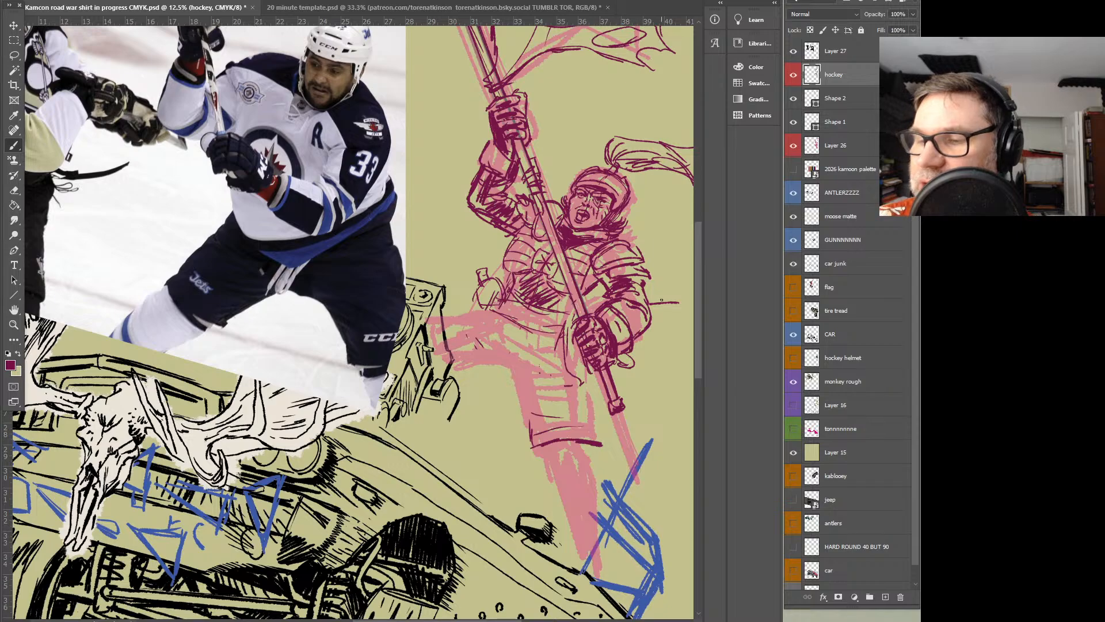
Outline the raised thigh and the standing leg of the padded shorts, and draw a round kneecap below the hem
scroll(625, 332, down, 2)
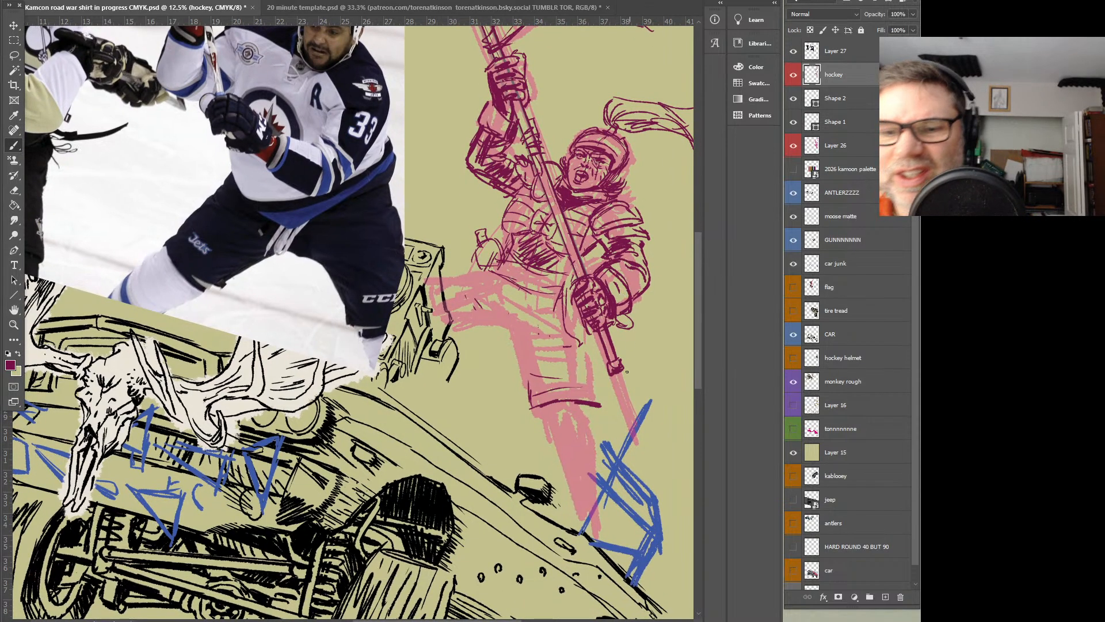
mouse_move(519, 298)
mouse_down()
mouse_move(526, 324)
mouse_move(491, 323)
mouse_move(576, 357)
mouse_up()
mouse_move(476, 279)
mouse_down()
mouse_move(494, 322)
mouse_move(485, 326)
mouse_up()
drag(490, 267, 495, 327)
drag(494, 270, 438, 268)
mouse_move(482, 320)
mouse_down()
mouse_move(445, 332)
mouse_move(497, 334)
mouse_move(531, 406)
mouse_move(564, 405)
mouse_move(550, 429)
mouse_move(563, 442)
mouse_up()
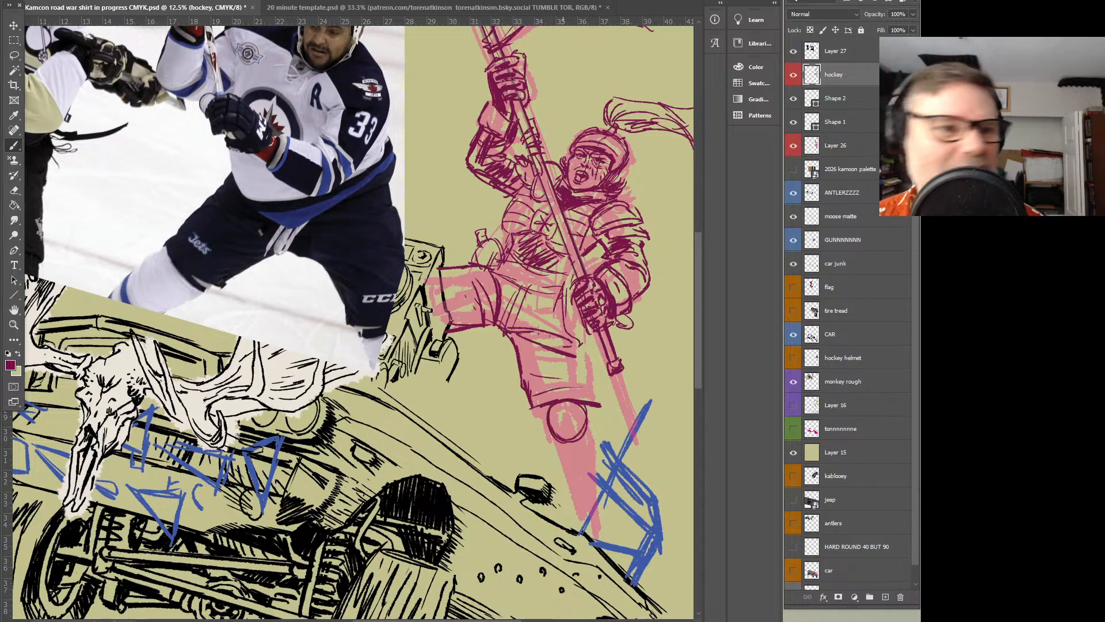
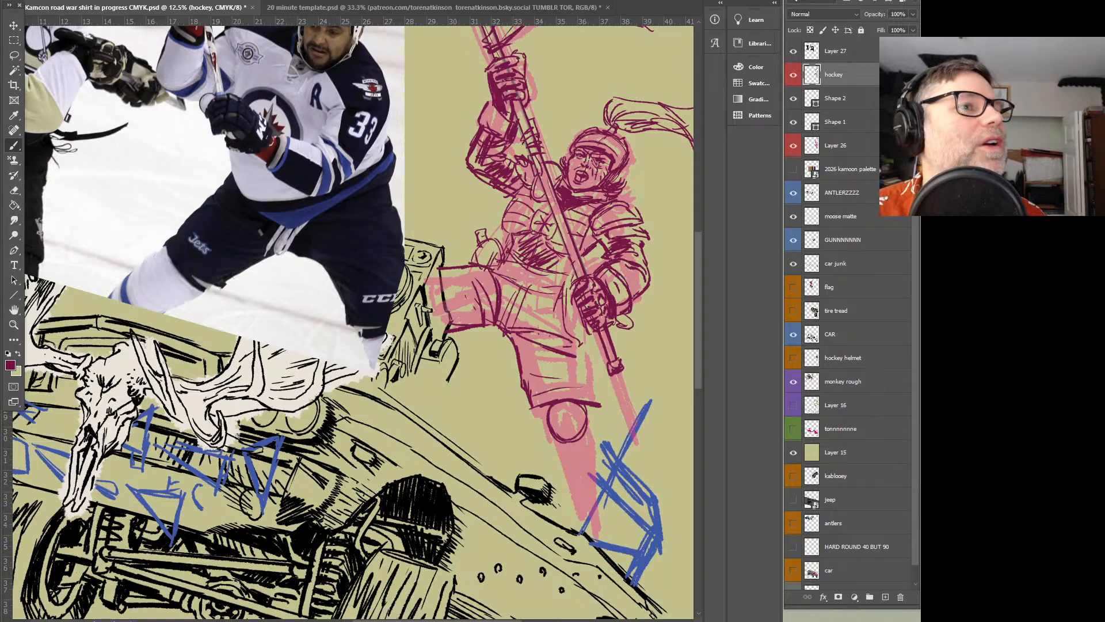
Draw the banded lower leg from the kneecap down to the car and hatch shading inside the kneecap
drag(0, 184, 0, 19)
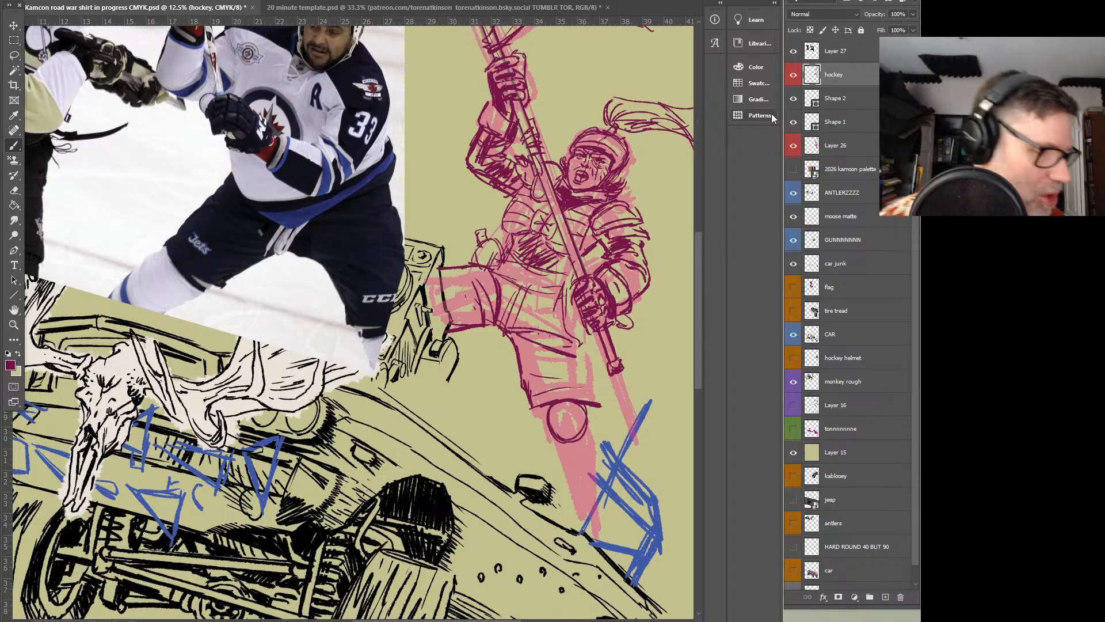
mouse_move(548, 413)
mouse_down()
mouse_move(595, 423)
mouse_move(586, 407)
mouse_move(541, 399)
mouse_move(569, 440)
mouse_move(567, 479)
mouse_up()
mouse_move(573, 439)
mouse_down()
mouse_move(581, 482)
mouse_move(593, 481)
mouse_up()
mouse_move(565, 477)
mouse_down()
mouse_move(595, 481)
mouse_move(571, 496)
mouse_move(584, 524)
mouse_move(599, 521)
mouse_up()
drag(557, 442, 570, 521)
drag(591, 431, 600, 531)
drag(570, 496, 575, 527)
drag(559, 452, 562, 470)
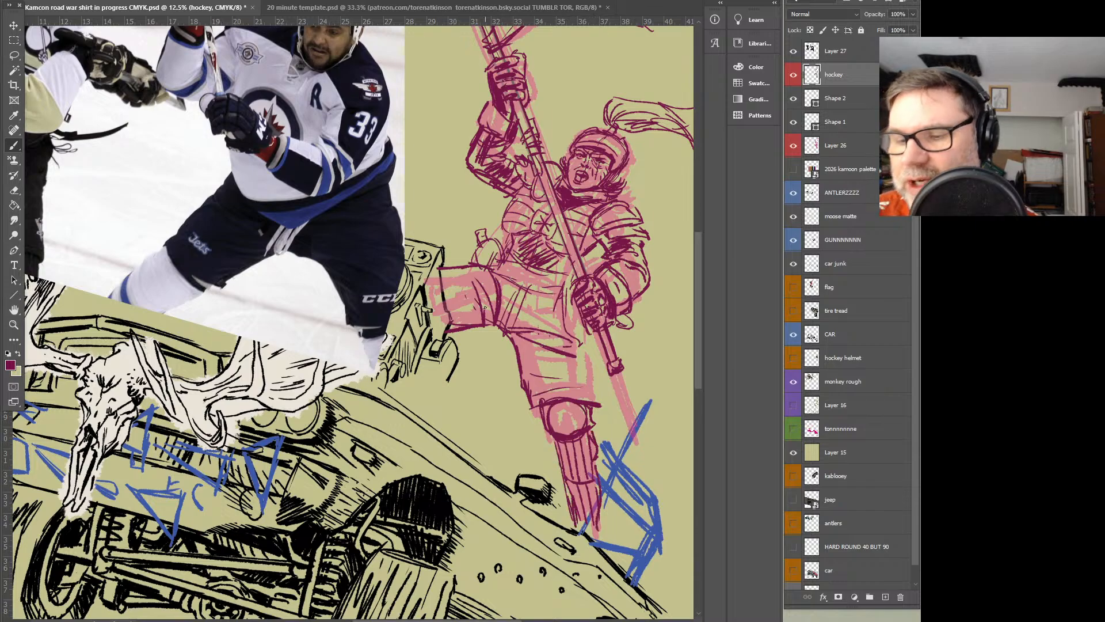
mouse_move(557, 403)
mouse_down()
mouse_move(576, 434)
mouse_move(595, 389)
mouse_move(580, 312)
mouse_move(575, 337)
mouse_up()
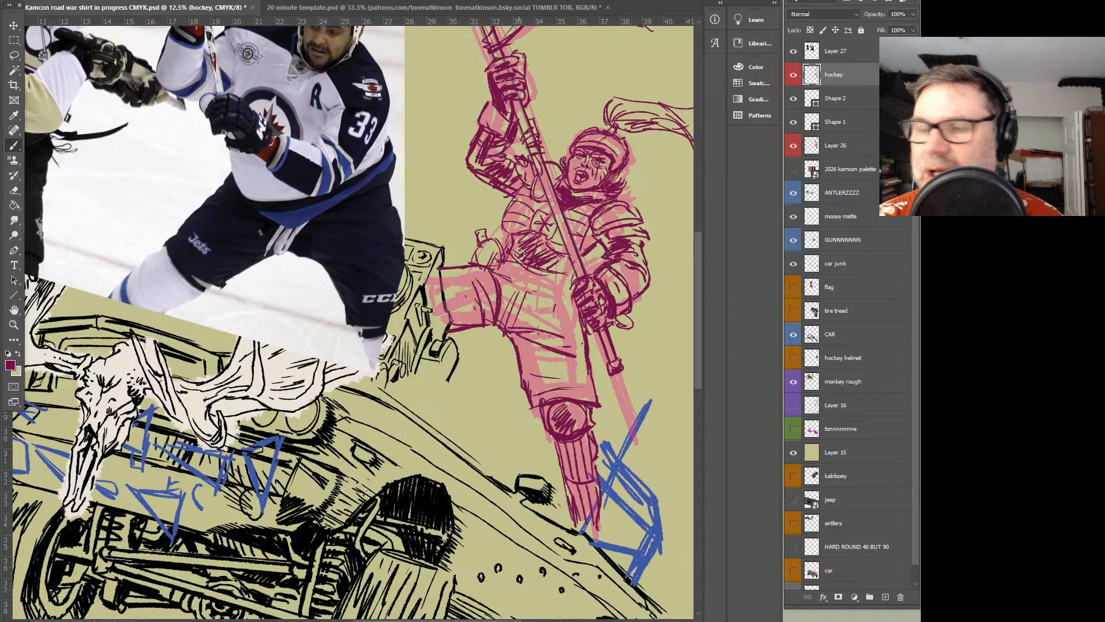
Fill the padded shorts with dense dark shading across the raised thigh, hips and standing leg
mouse_move(454, 304)
mouse_down()
mouse_move(443, 288)
mouse_move(469, 302)
mouse_move(495, 276)
mouse_move(507, 316)
mouse_move(553, 296)
mouse_move(518, 319)
mouse_move(552, 351)
mouse_move(547, 372)
mouse_move(564, 391)
mouse_move(520, 331)
mouse_move(525, 341)
mouse_up()
drag(580, 373, 580, 362)
drag(513, 271, 567, 294)
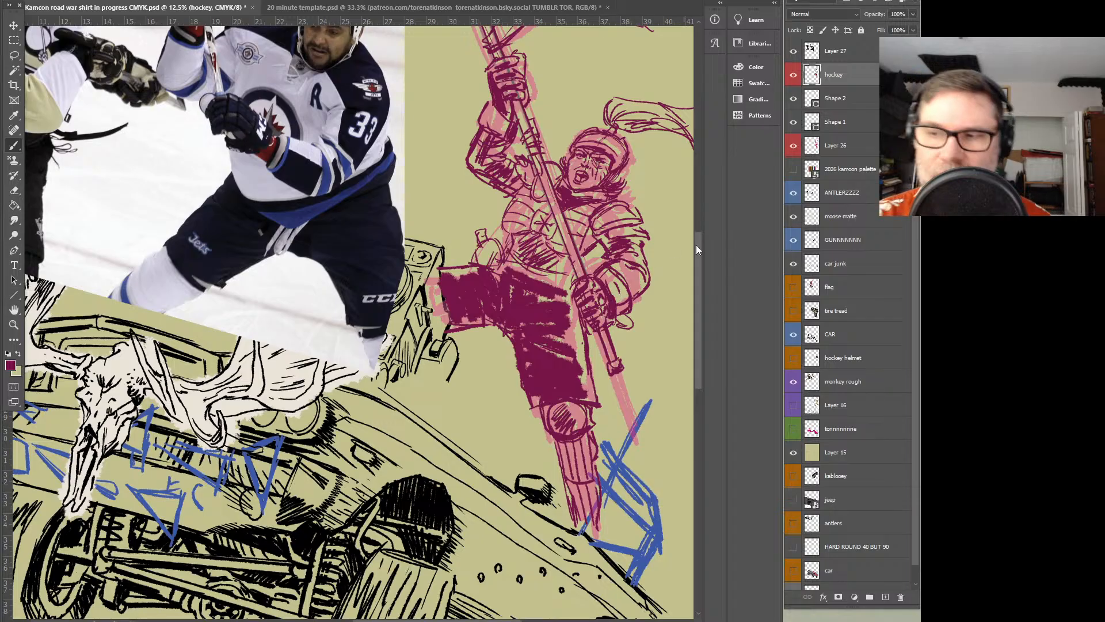
Hide the pink underdrawing on Layer 26 and the hockey photo on Layer 27, and save the document
click(794, 148)
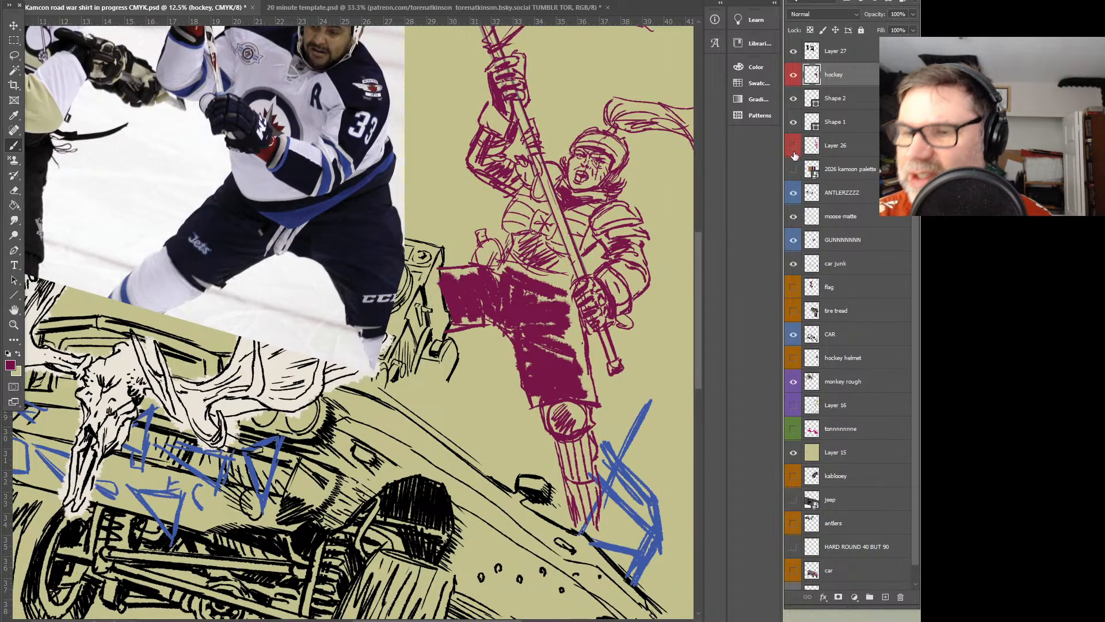
key(z)
alt+click(507, 297)
drag(411, 330, 542, 314)
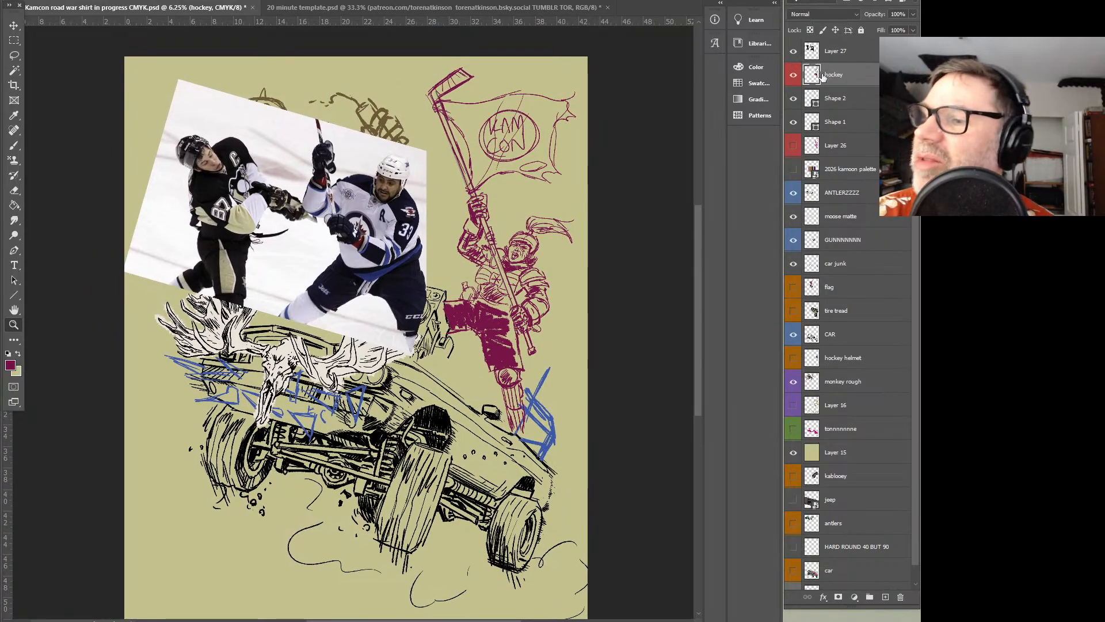
click(793, 52)
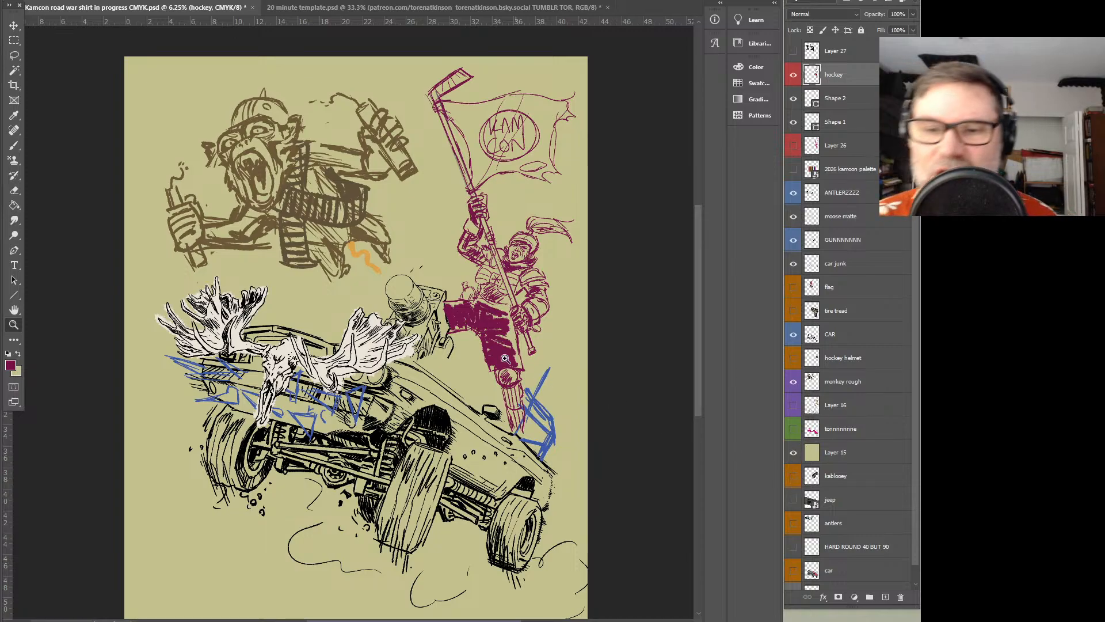
key(alt+f)
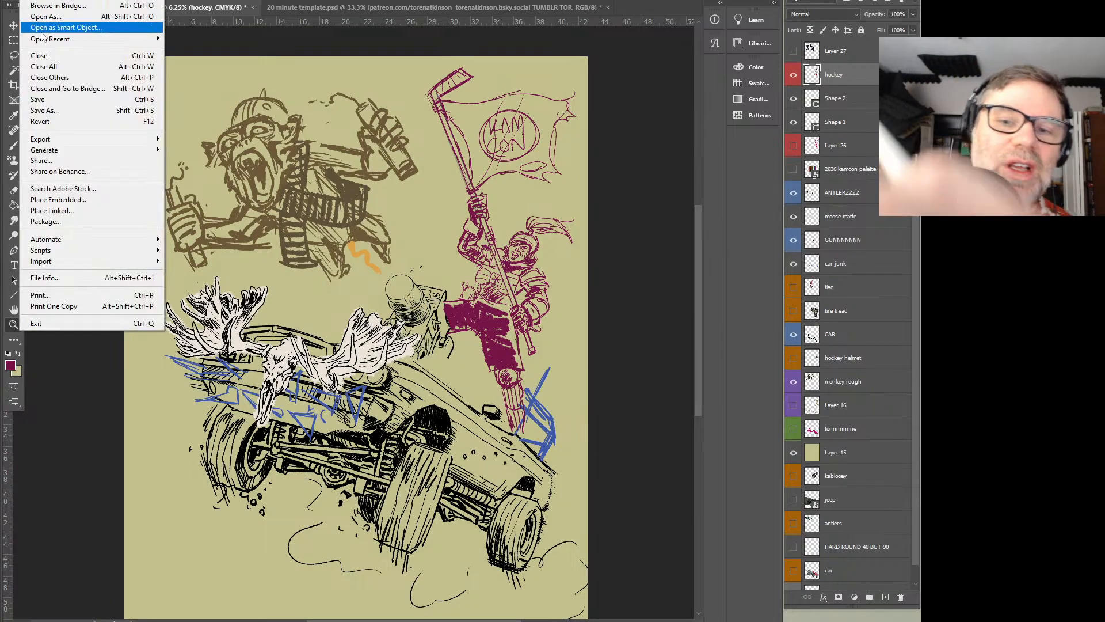
click(75, 99)
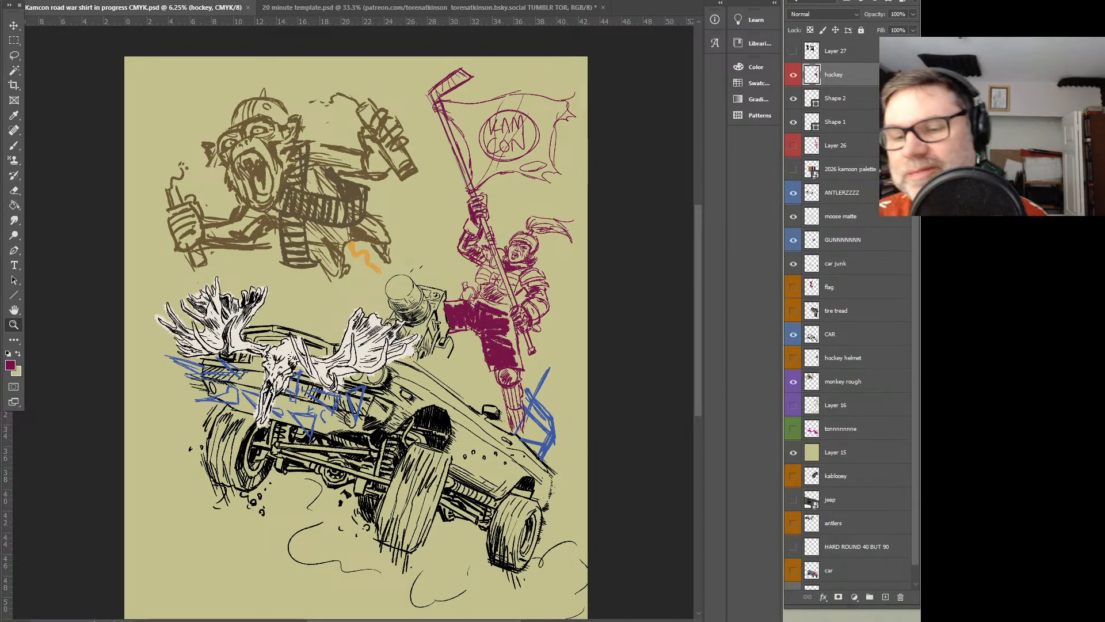
Examine the rough composition on Layer 16 at 100% opacity and in isolation, and undo those changes
drag(697, 266, 698, 293)
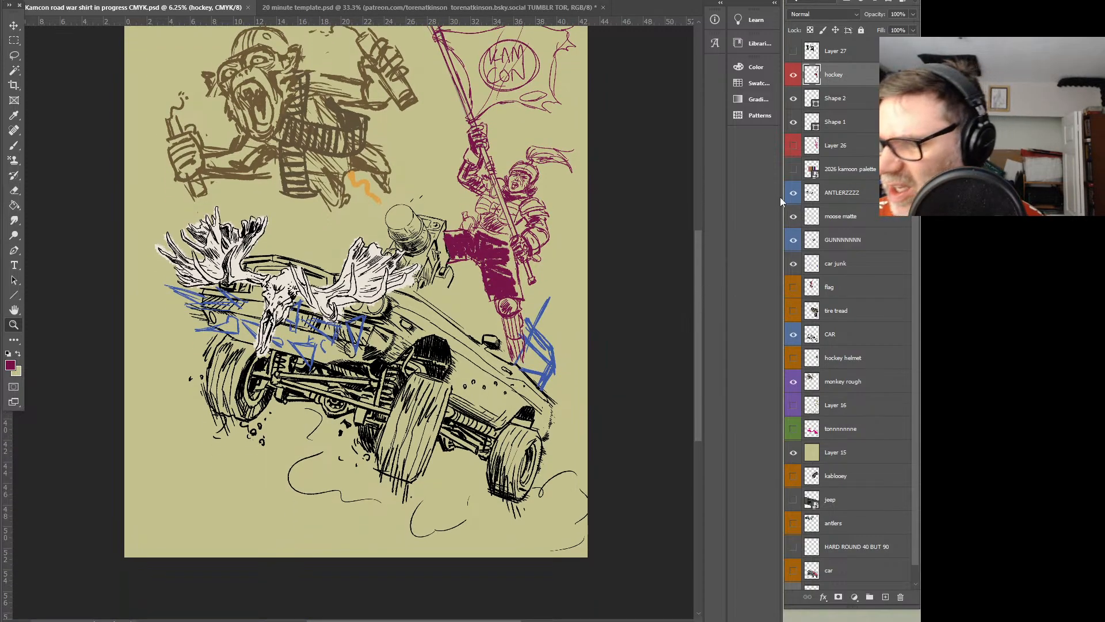
click(793, 406)
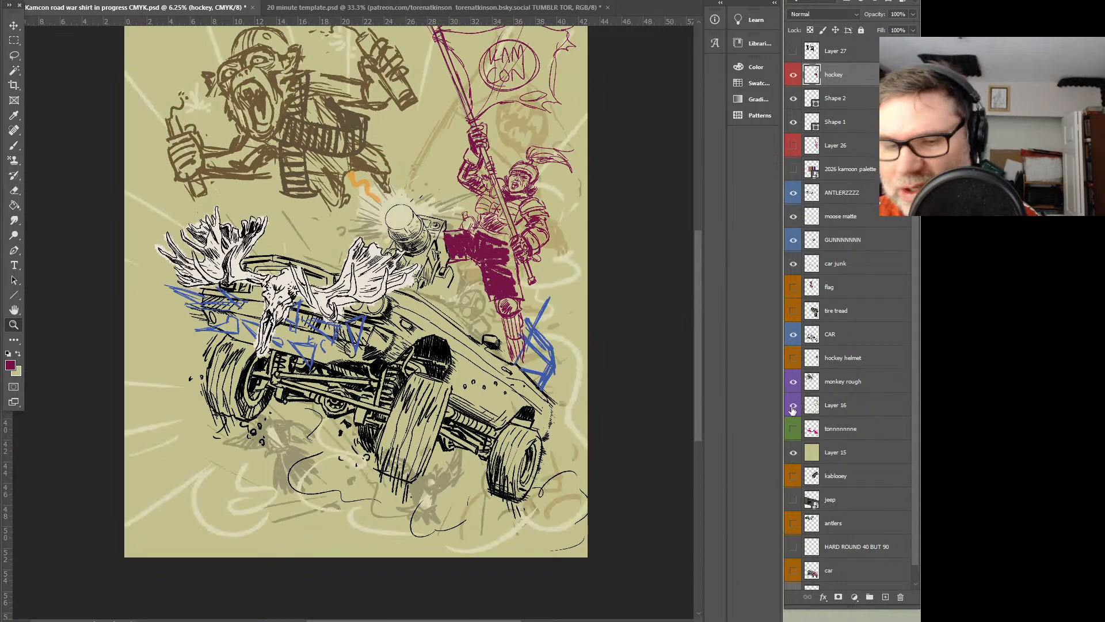
click(820, 409)
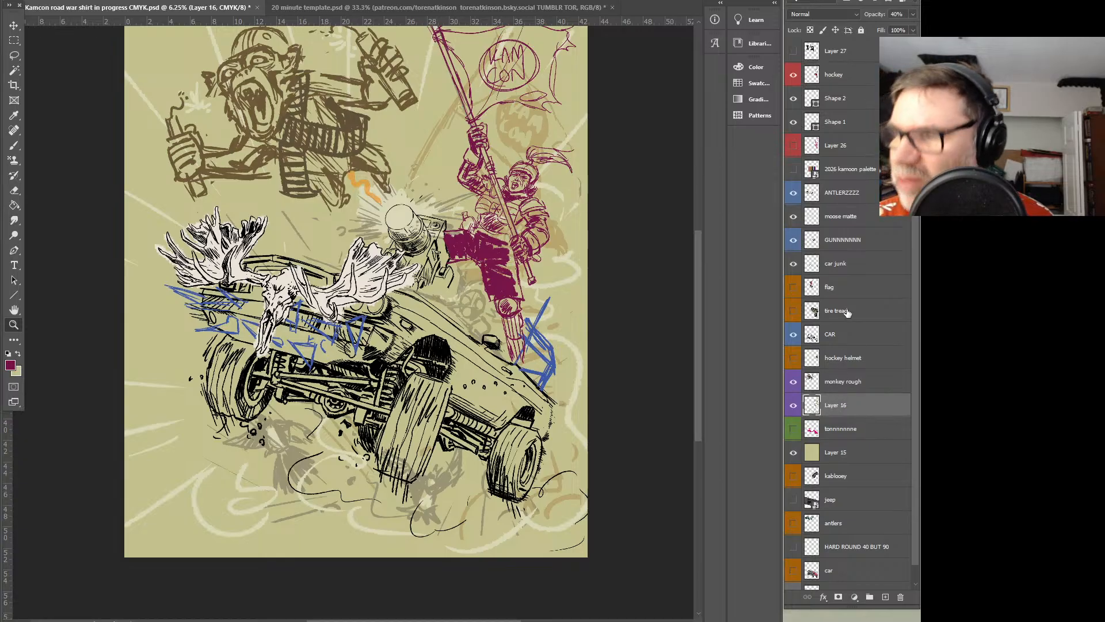
click(913, 15)
drag(880, 27, 914, 27)
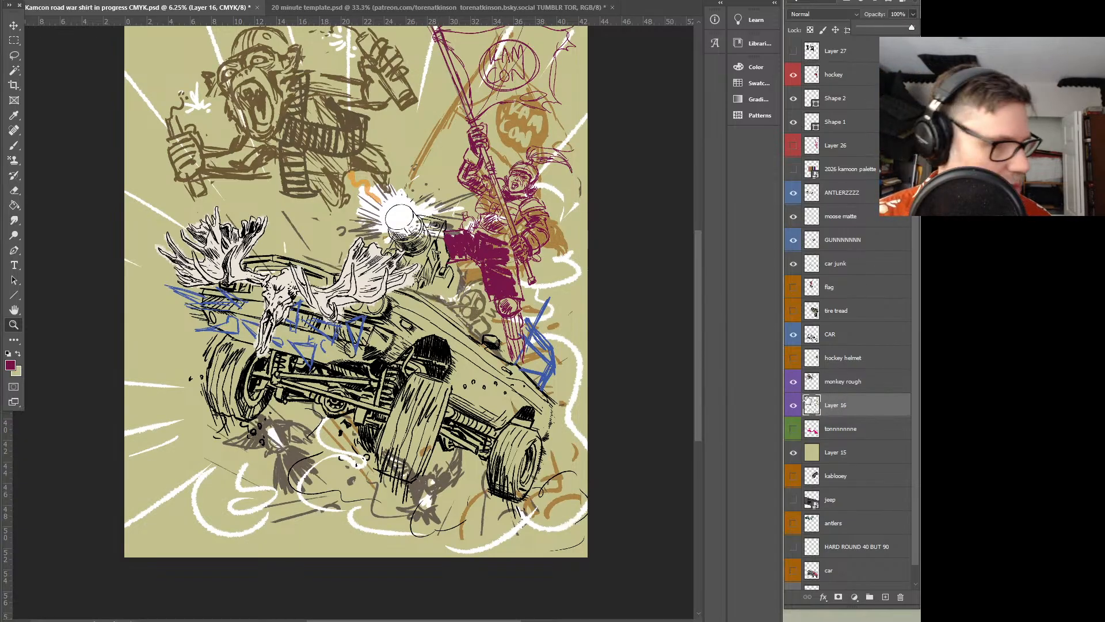
alt+click(794, 407)
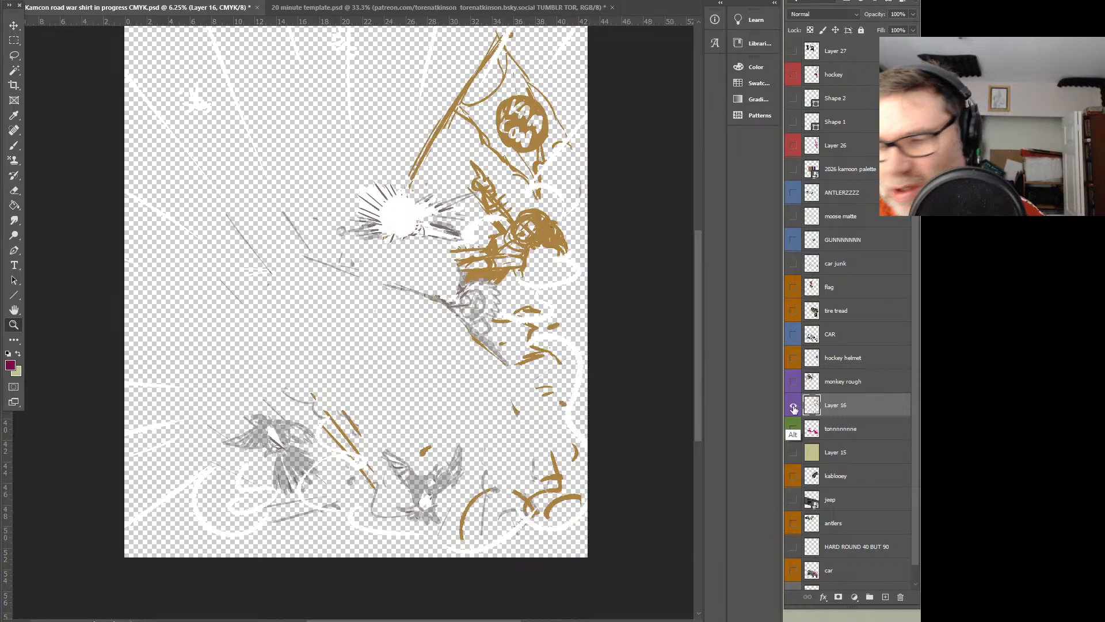
alt+click(794, 407)
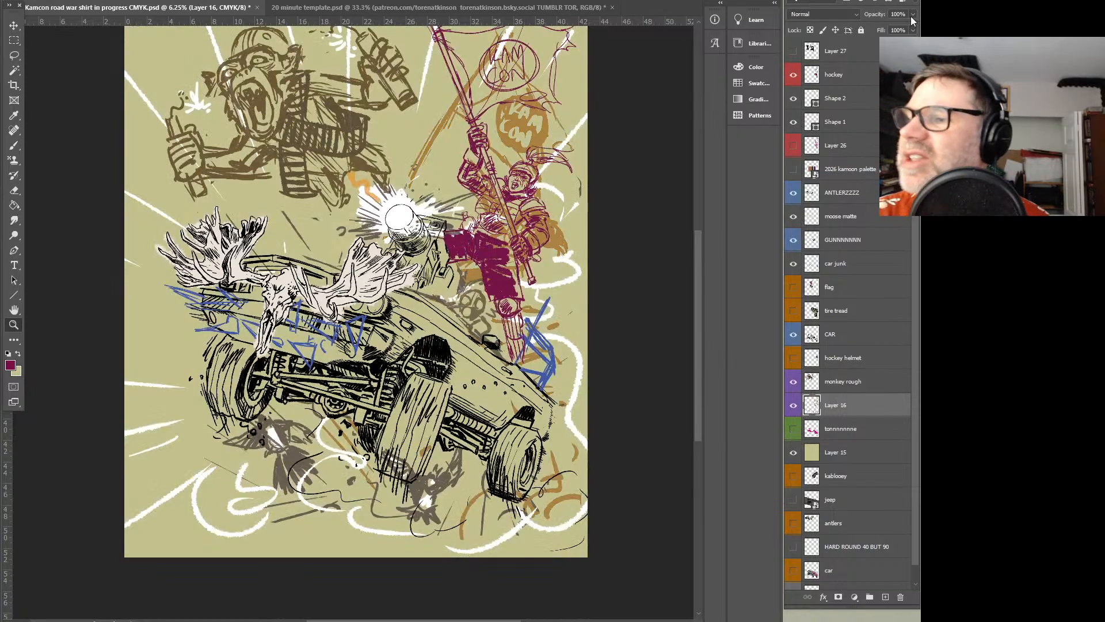
key(ctrl+z)
key(ctrl+z)
key(ctrl+z)
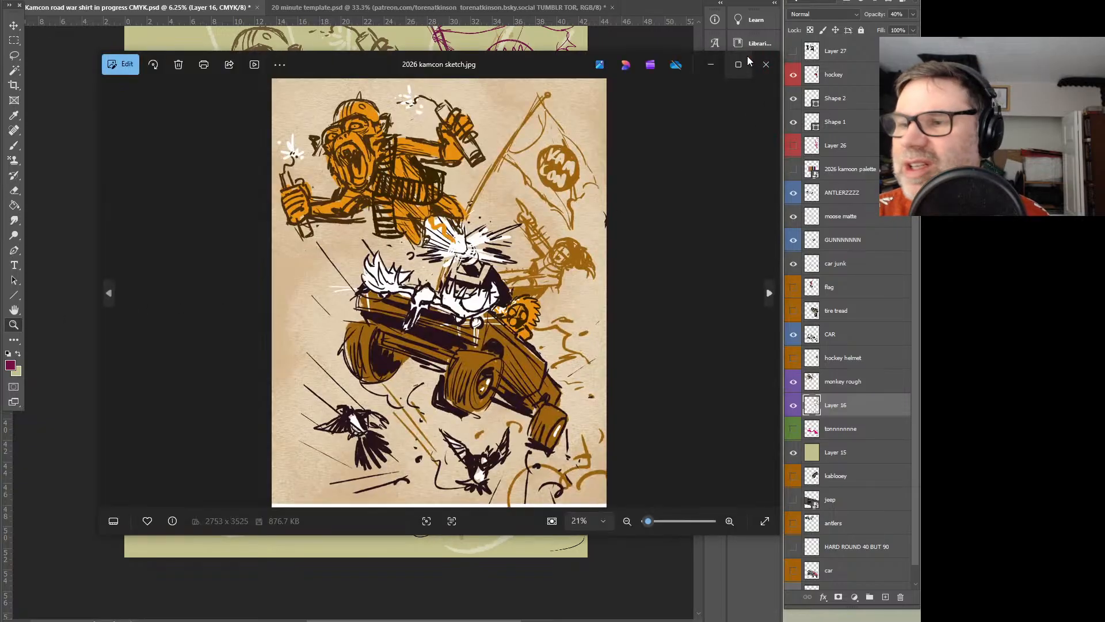
Examine the original sketch 2026 kamcon sketch.jpg enlarged in the image viewer, and return to the whole shirt illustration
click(735, 64)
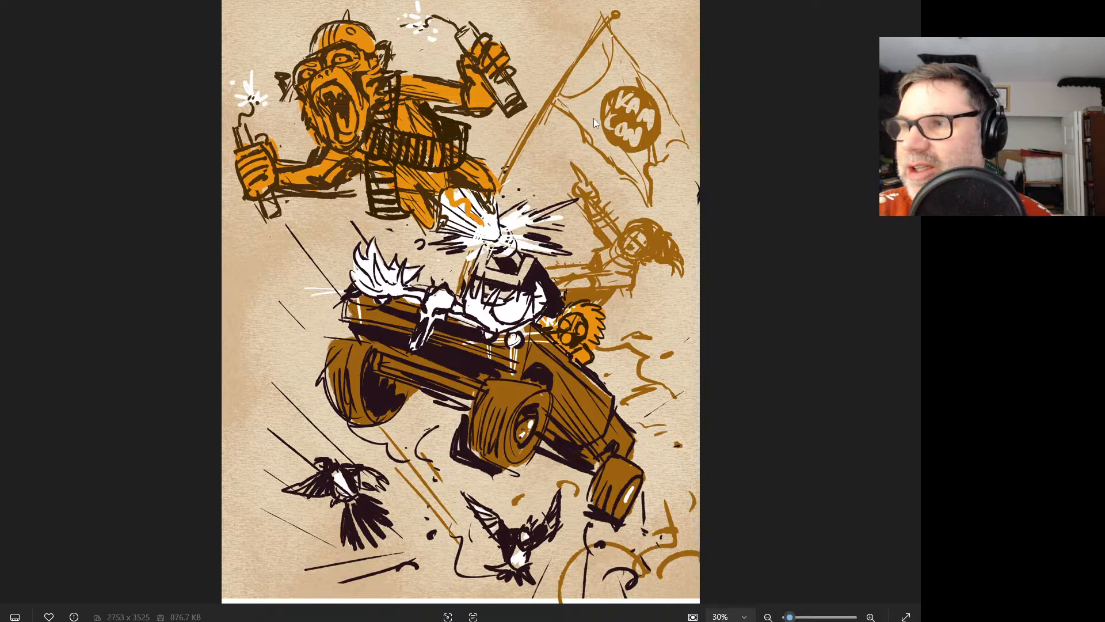
key(Escape)
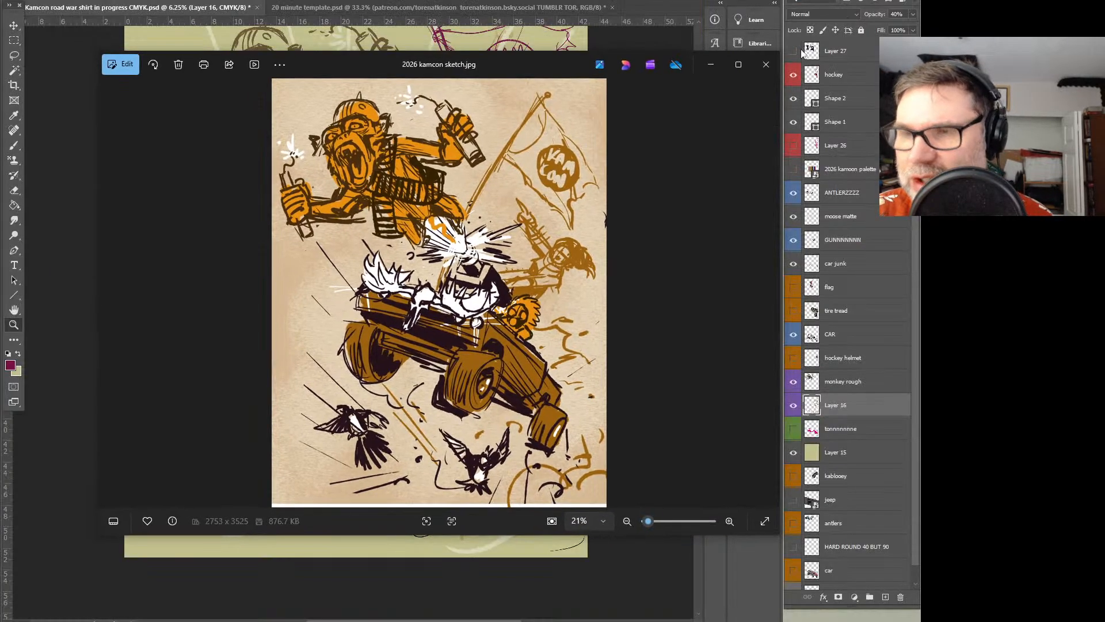
click(712, 63)
alt+click(511, 339)
drag(330, 311, 498, 335)
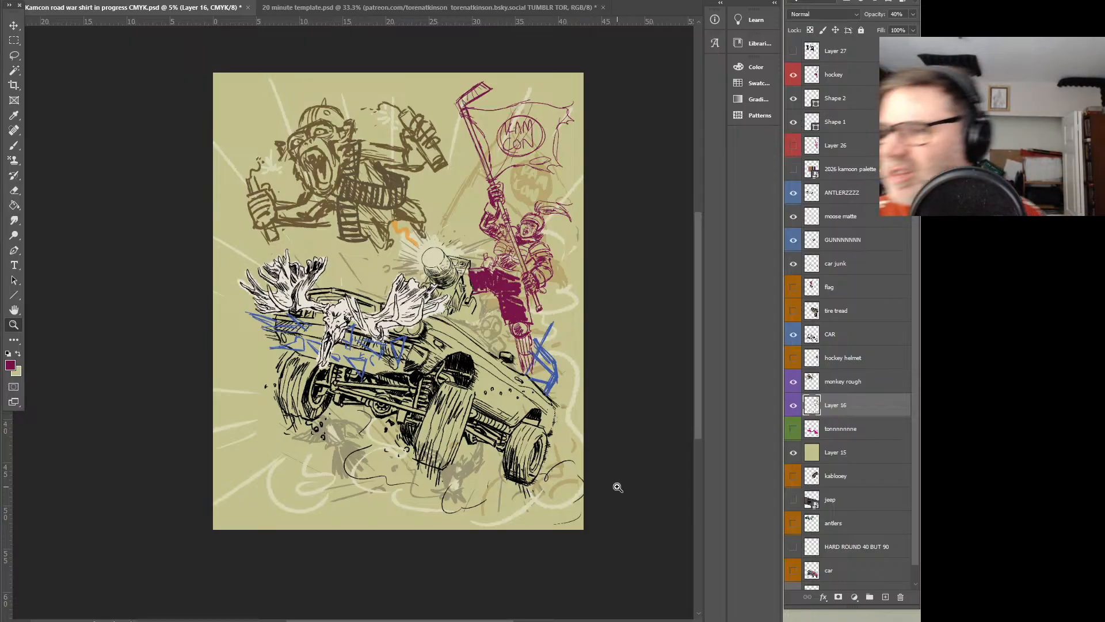
Label the hockey layer violet and move it directly above the monkey rough layer
click(856, 87)
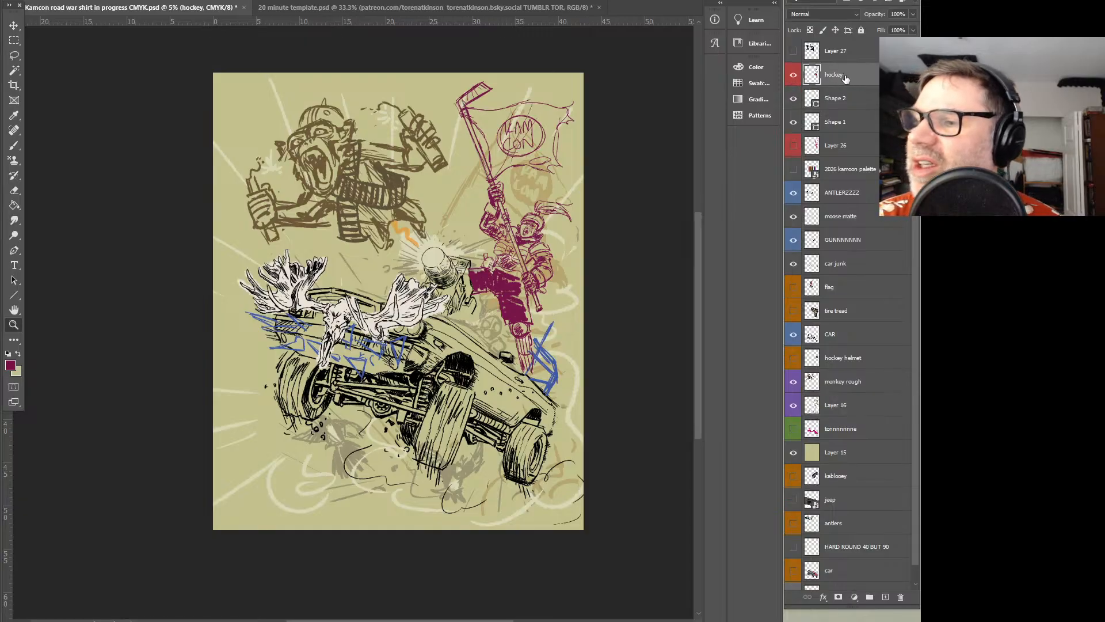
right_click(853, 80)
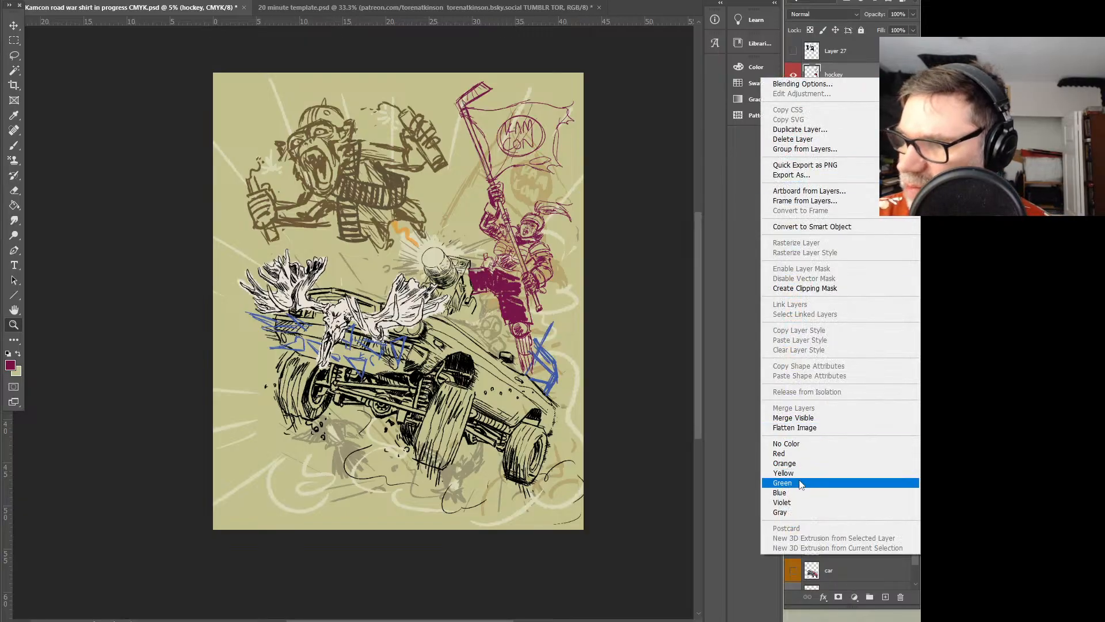
click(797, 502)
drag(839, 80, 843, 379)
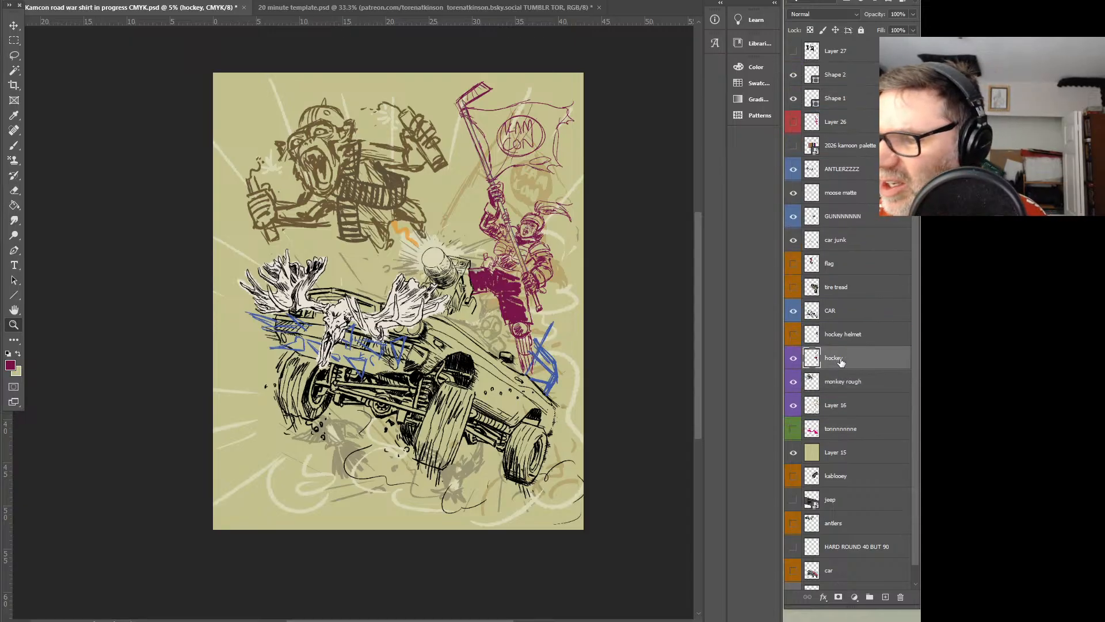
Rename the hockey layer as hockey rough and hide Layer 16
double_click(835, 358)
text(hockey rough)
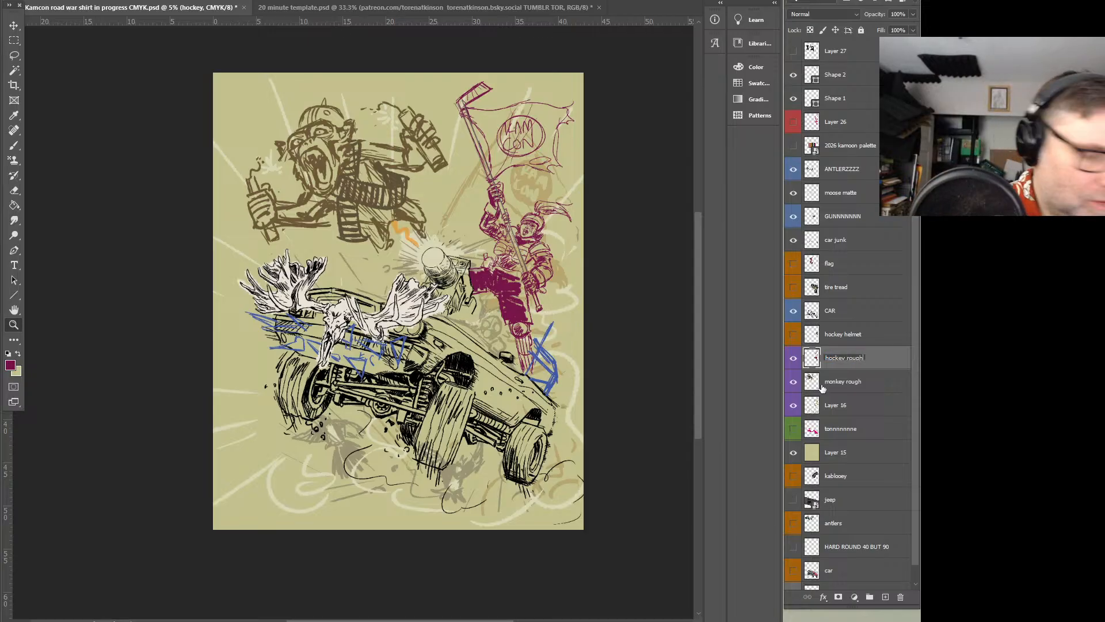
key(Return)
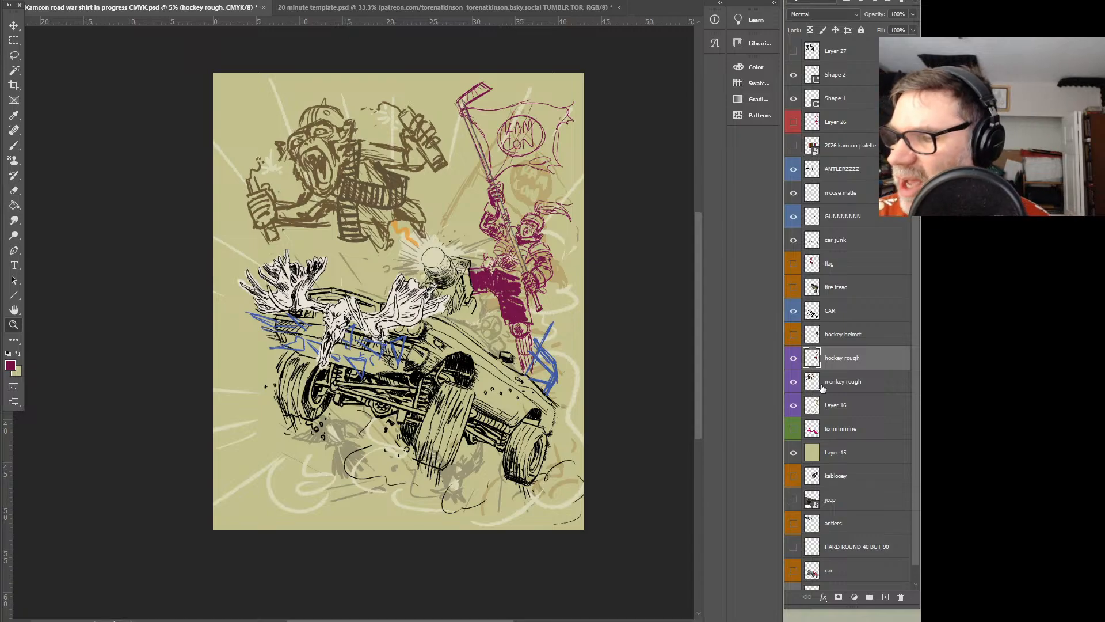
click(793, 404)
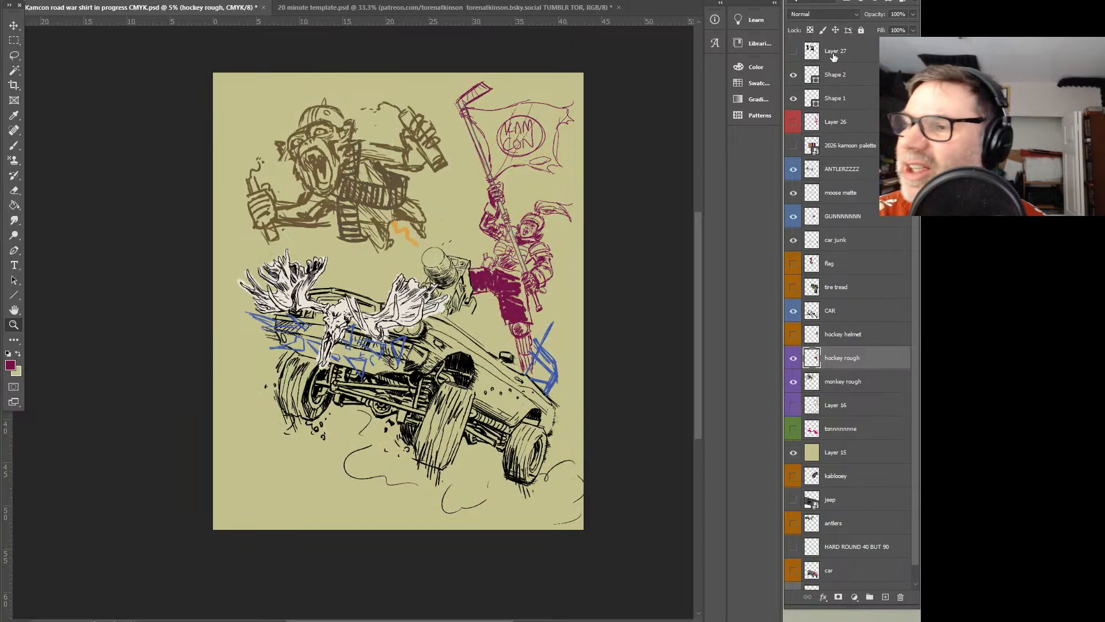
Show Layer 26, clear the entire pink underdrawing from it and ready the Brush tool
click(794, 122)
click(812, 121)
key(ctrl+a)
key(Delete)
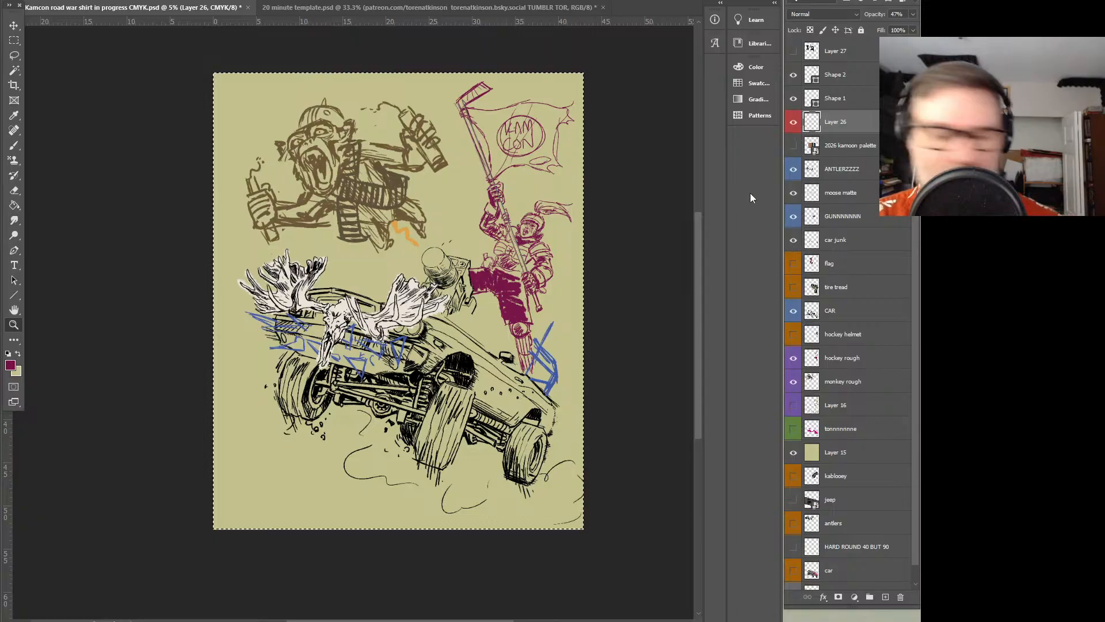
key(b)
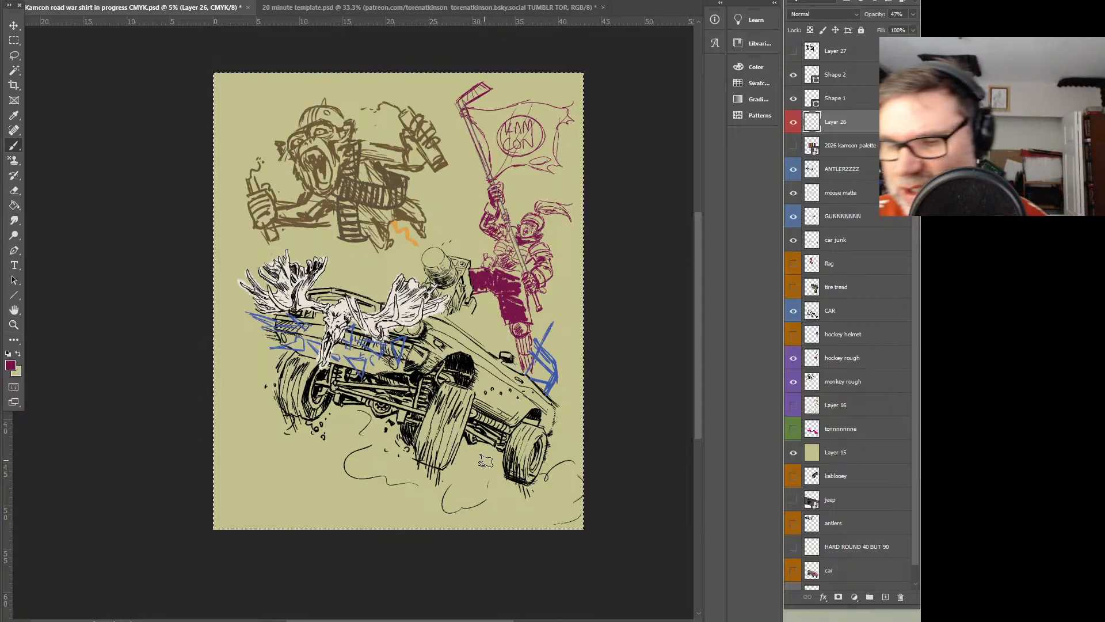
drag(240, 489, 236, 458)
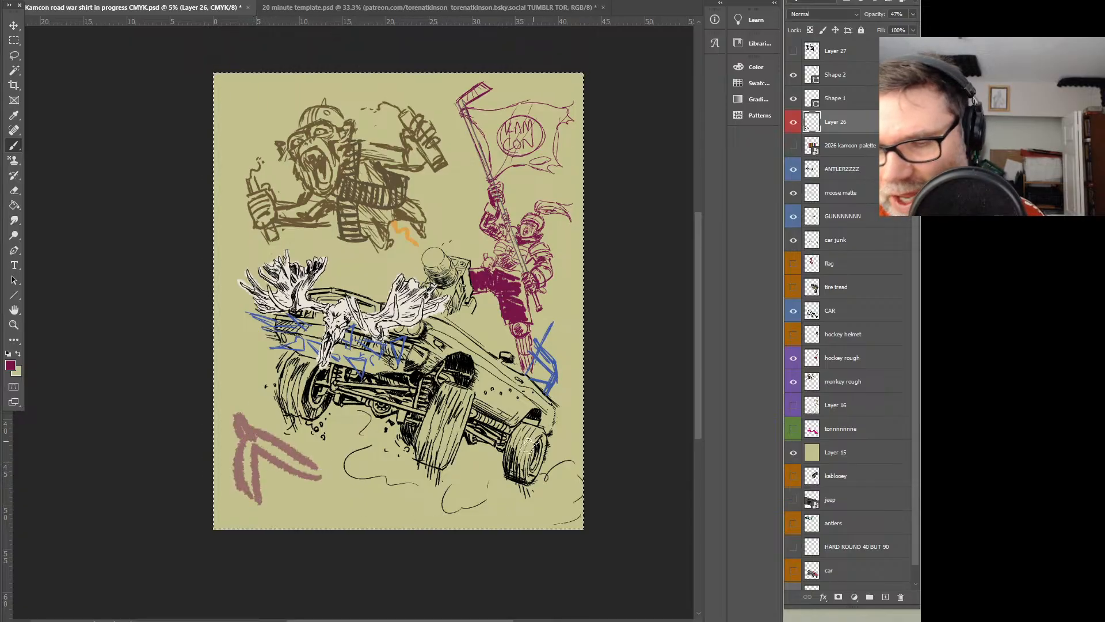
mouse_move(367, 447)
mouse_down()
mouse_move(397, 478)
mouse_move(469, 490)
mouse_up()
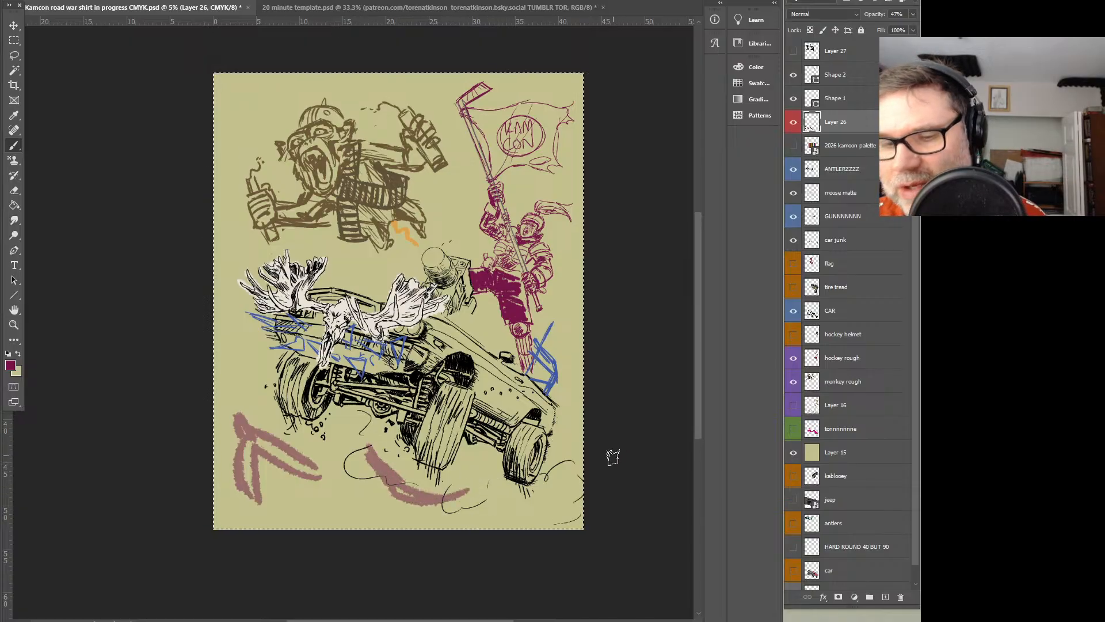
key(ctrl+z)
key(ctrl+z)
key(ctrl+z)
key(ctrl+z)
key(ctrl+z)
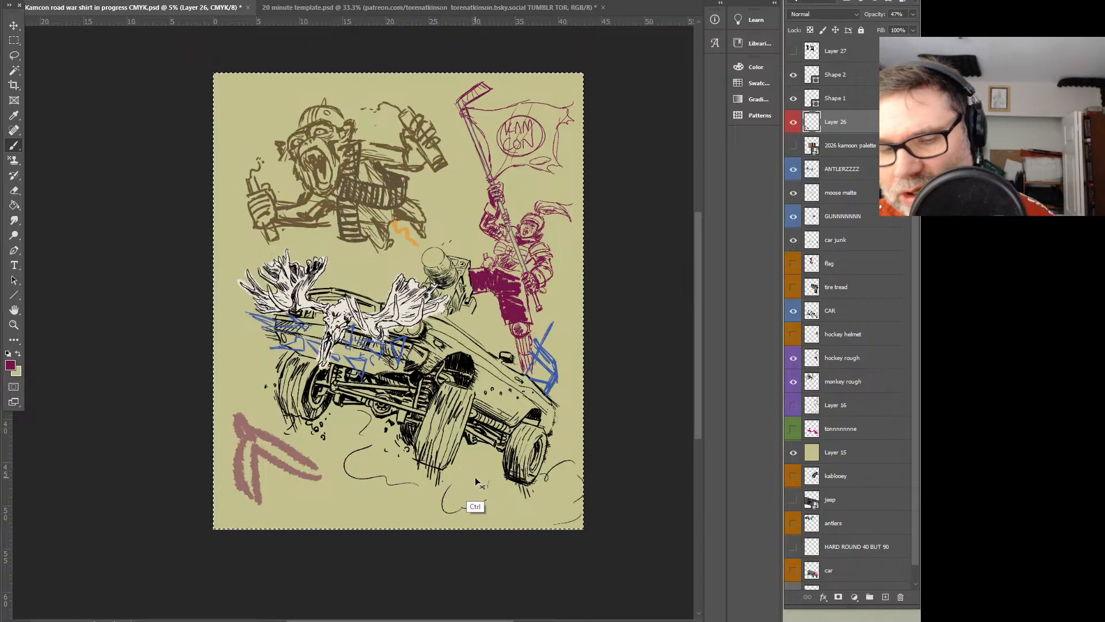
key(ctrl+z)
key(ctrl+z)
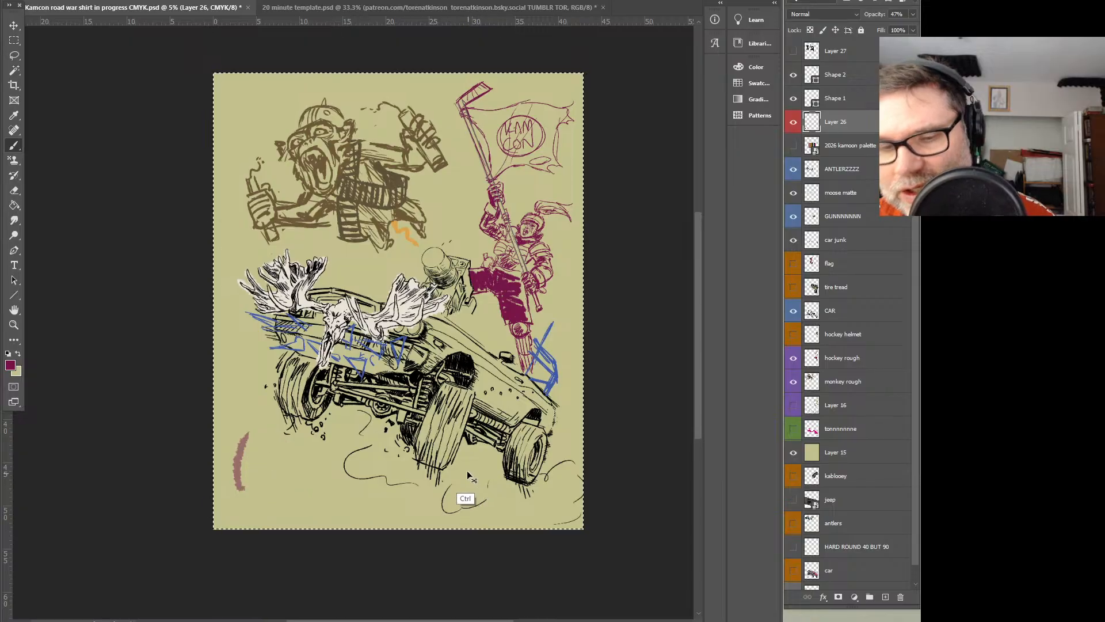
Sketch a broad sweeping arc of overlapping strokes on Layer 26, curving beneath the car from its front end around to the rear wheel
mouse_move(260, 334)
mouse_down()
mouse_move(506, 444)
mouse_move(516, 397)
mouse_up()
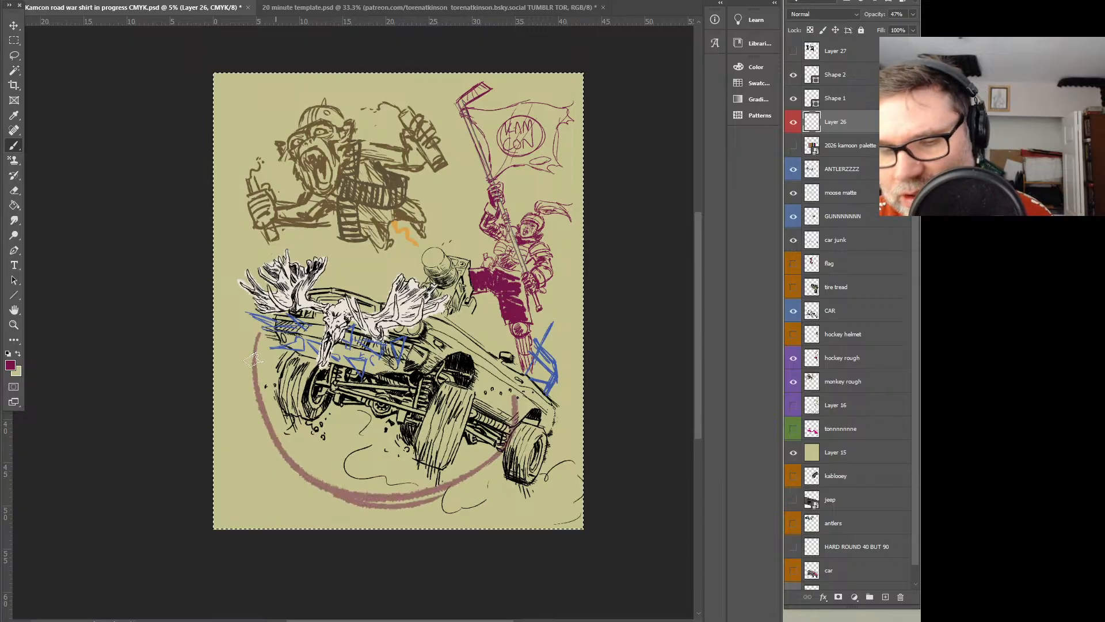
drag(242, 380, 350, 506)
drag(423, 502, 494, 463)
drag(493, 372, 485, 458)
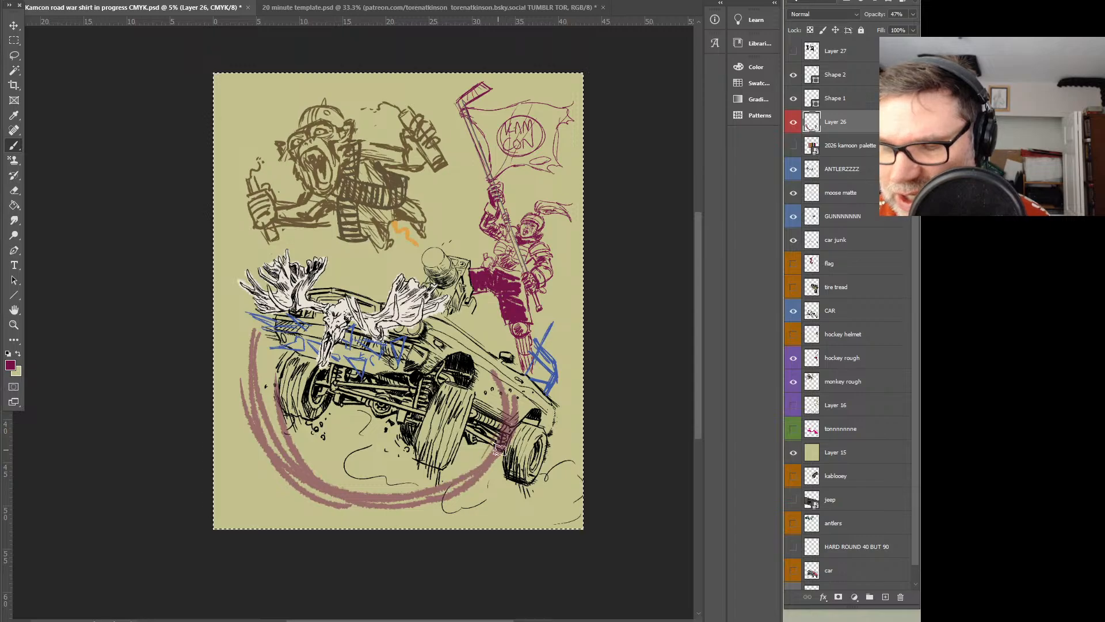
mouse_move(516, 397)
mouse_down()
mouse_move(517, 441)
mouse_move(461, 484)
mouse_move(415, 498)
mouse_up()
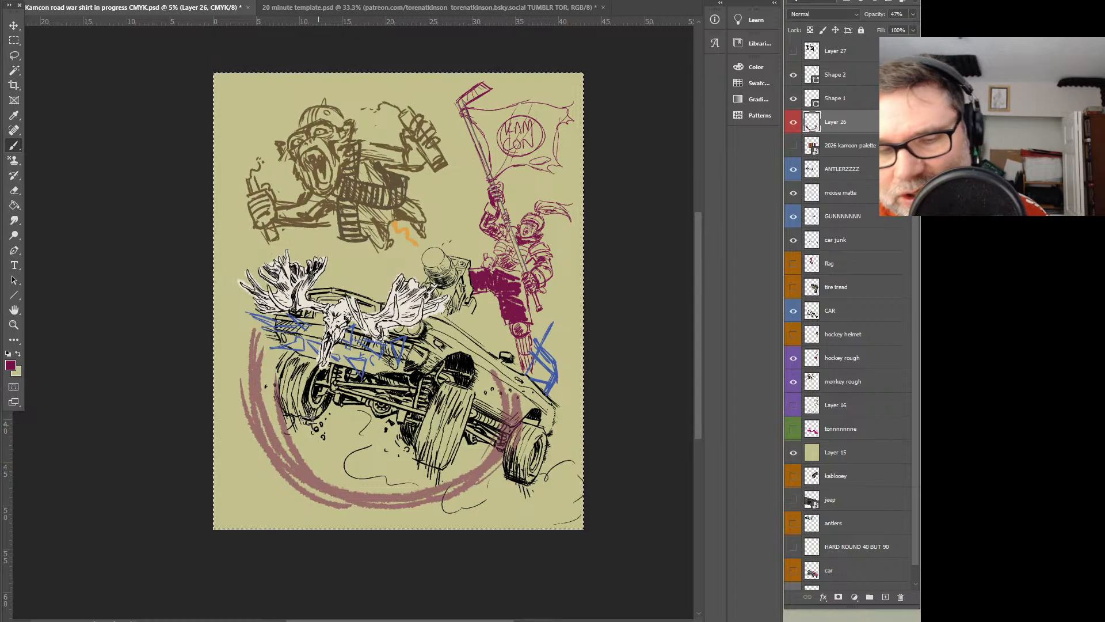
Set the foreground colour to bright pink #ff038b
click(10, 365)
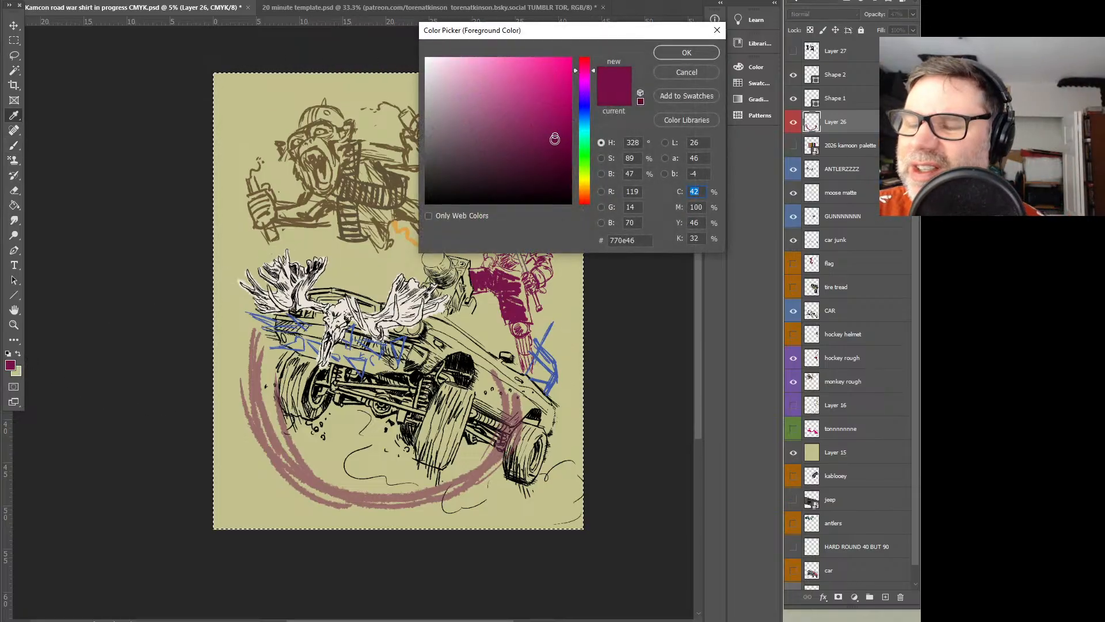
click(569, 59)
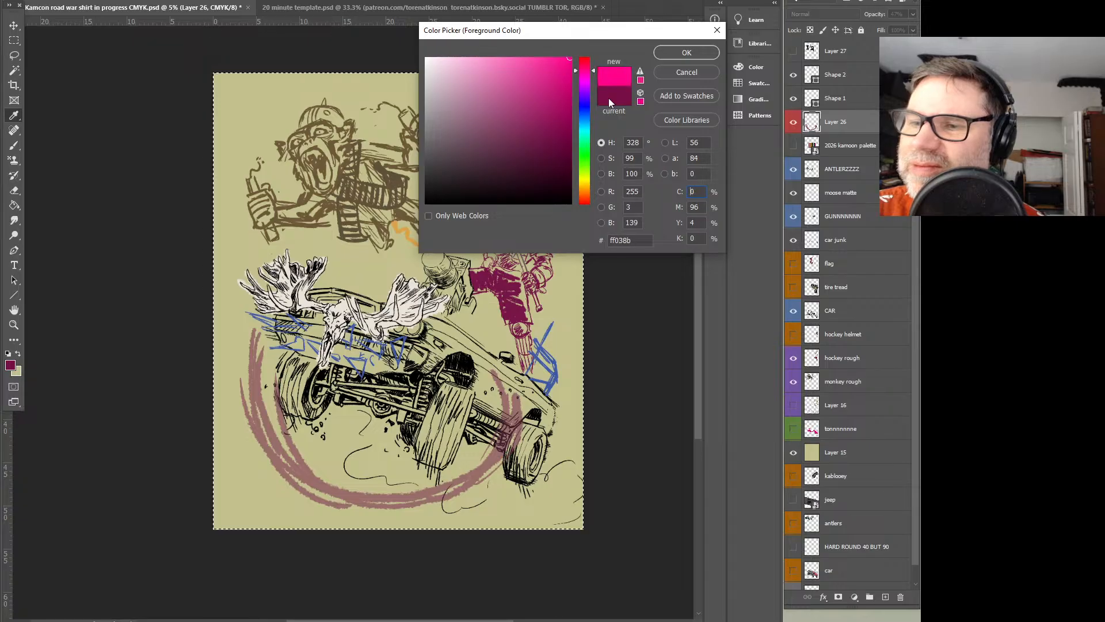
click(685, 53)
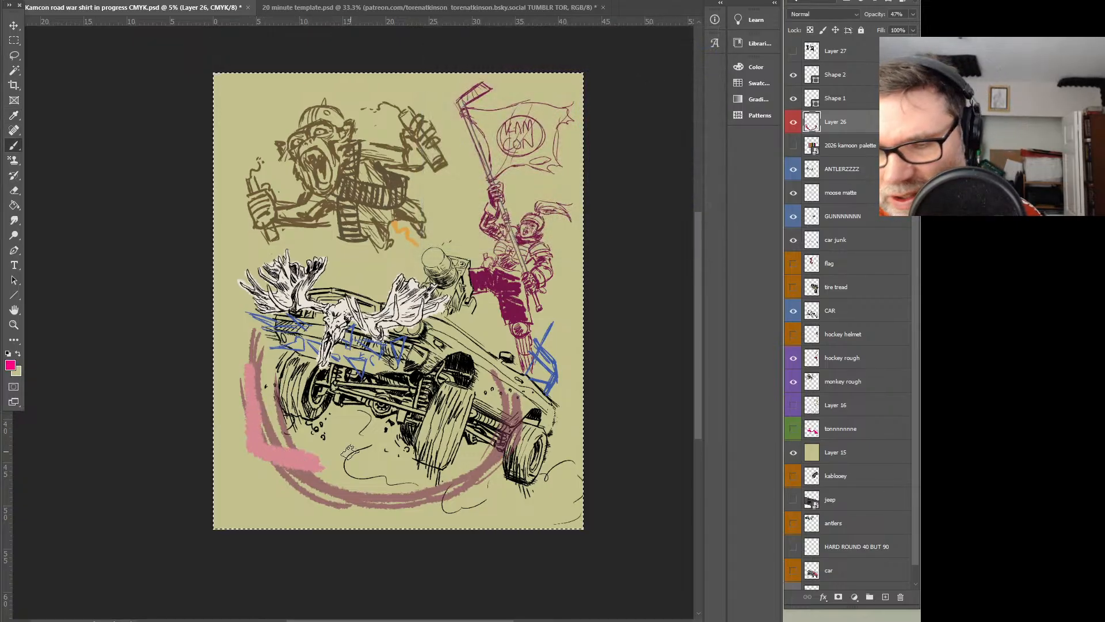
Clear Layer 26 and sketch two rough pink flying-bird gestures beneath the car, one by the front wheel and one over the rear wheels
click(431, 494)
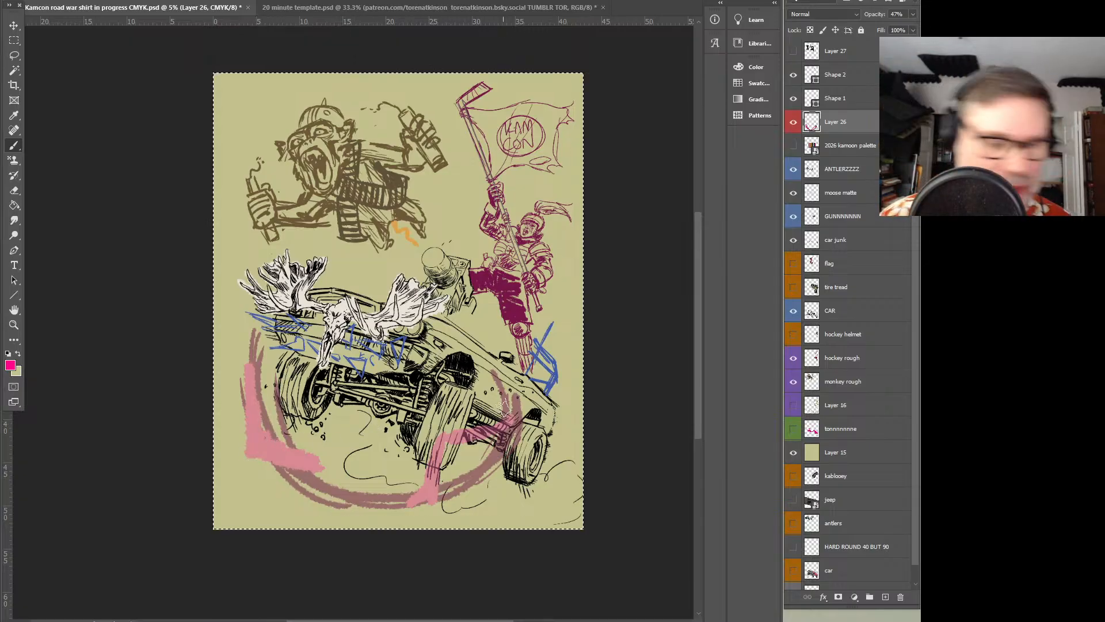
key(Delete)
drag(252, 446, 248, 397)
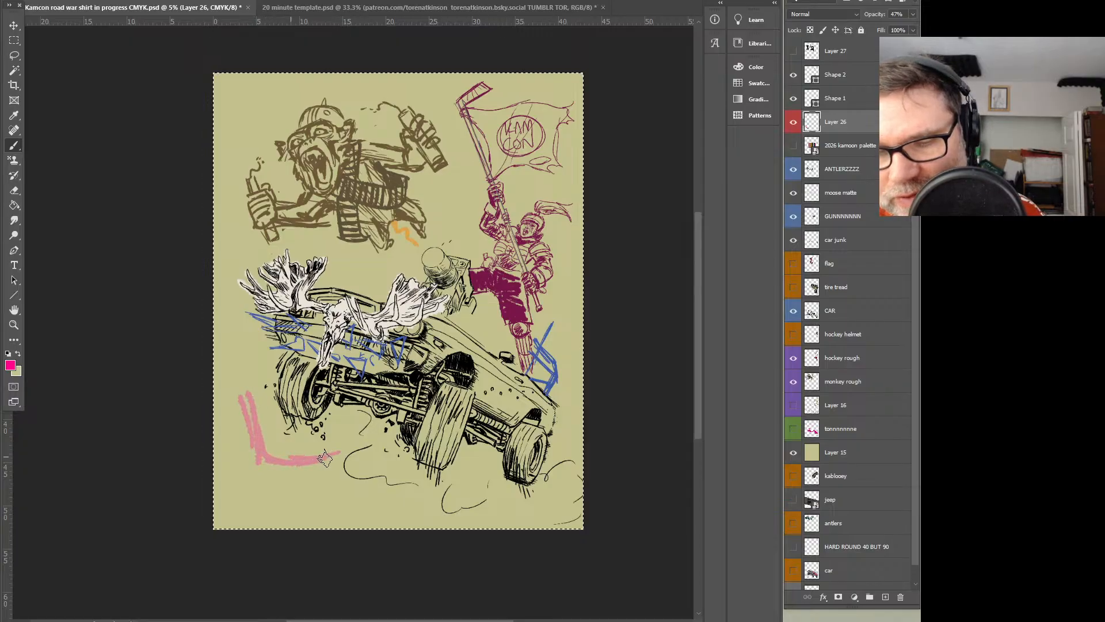
mouse_move(256, 461)
mouse_down()
mouse_move(274, 458)
mouse_move(249, 426)
mouse_up()
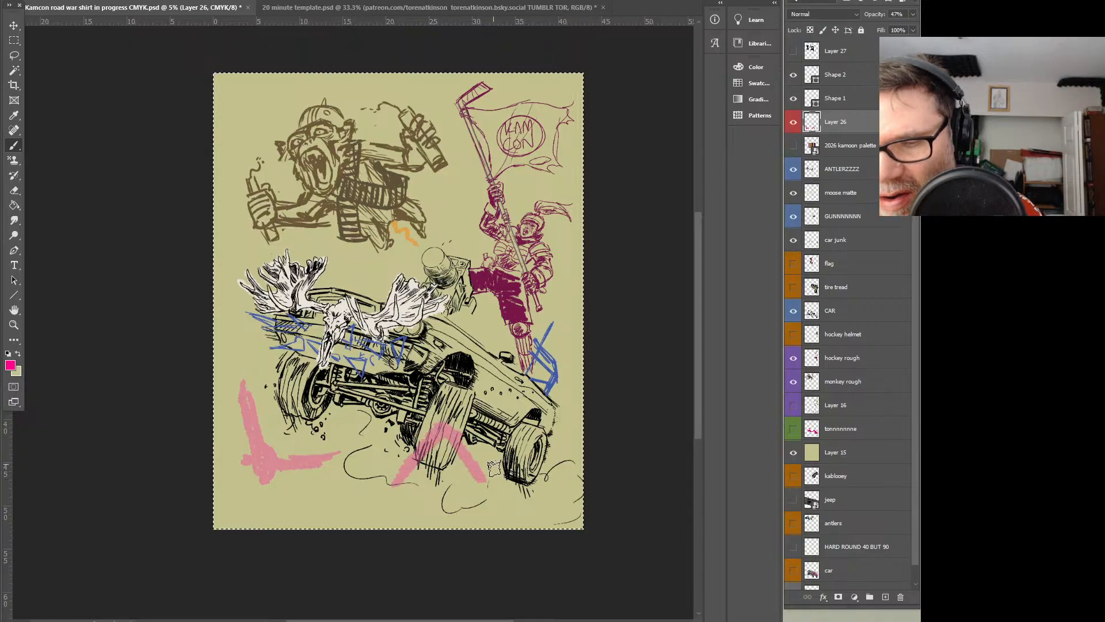
key(ctrl+z)
drag(378, 471, 450, 444)
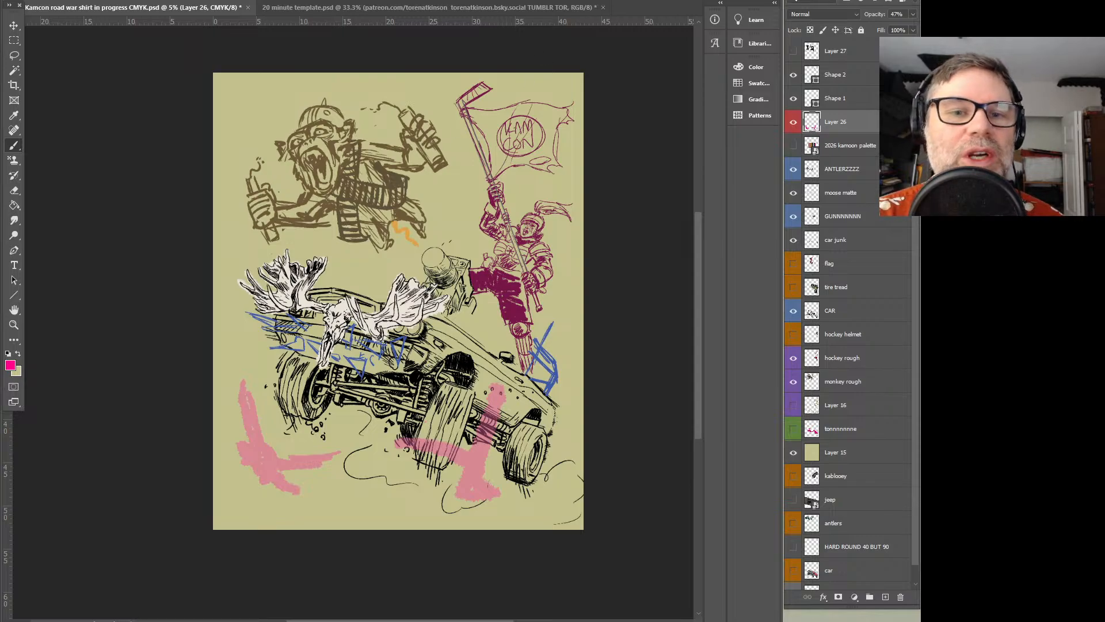
Save the Kamcon road war shirt document
key(ctrl+a)
click(27, 1)
click(53, 100)
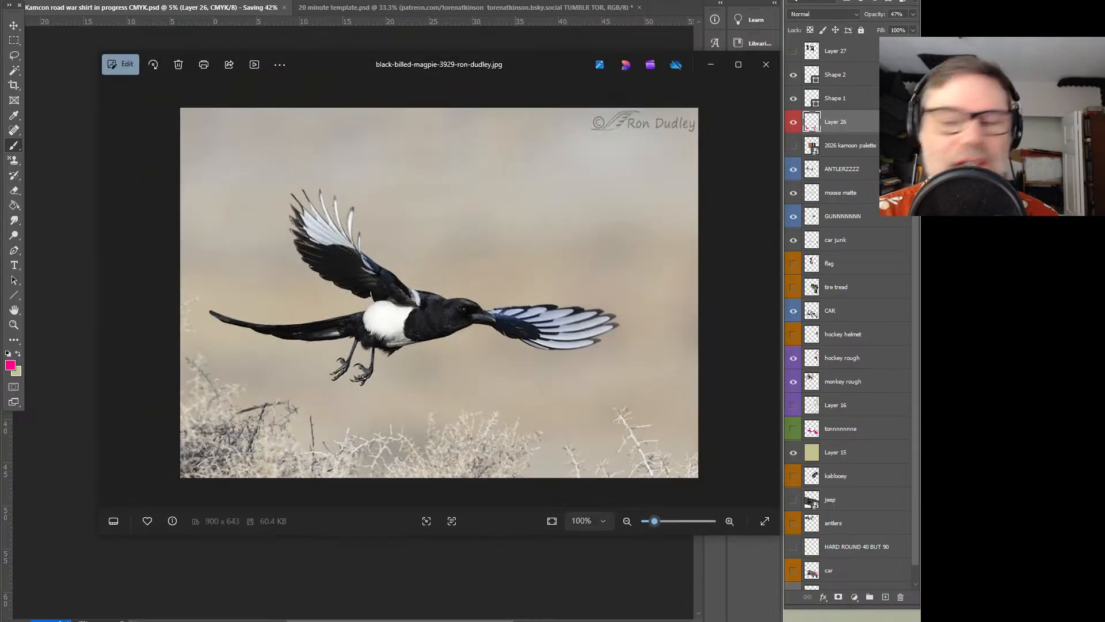
Browse the magpie reference photos in the image viewer and examine their flight poses and wing positions
key(Right)
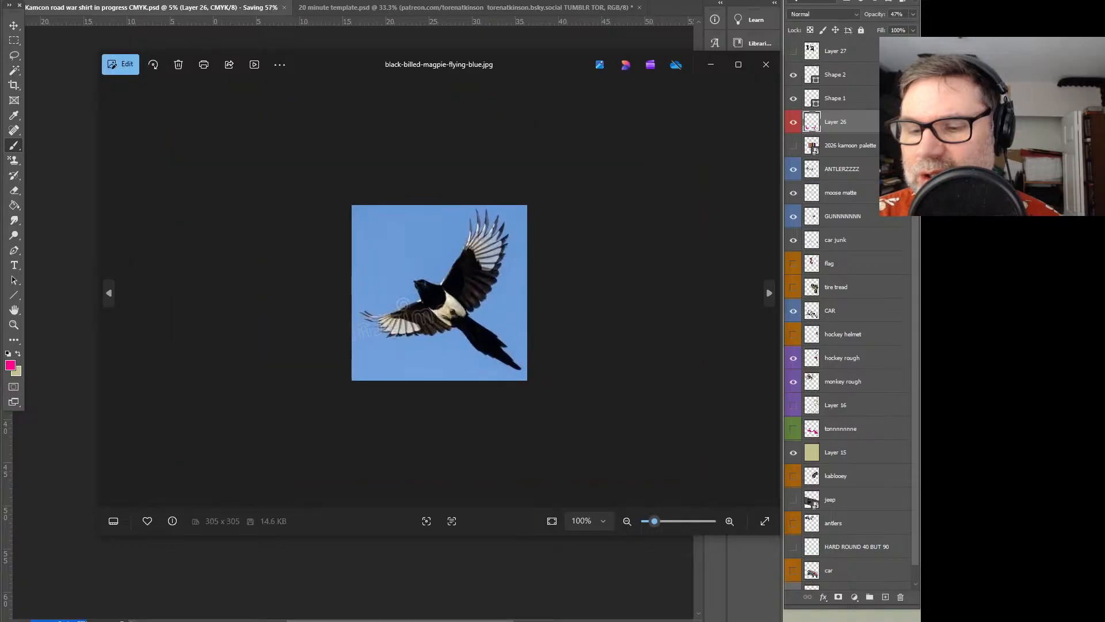
key(Right)
key(Right)
key(Right)
key(Right)
key(Right)
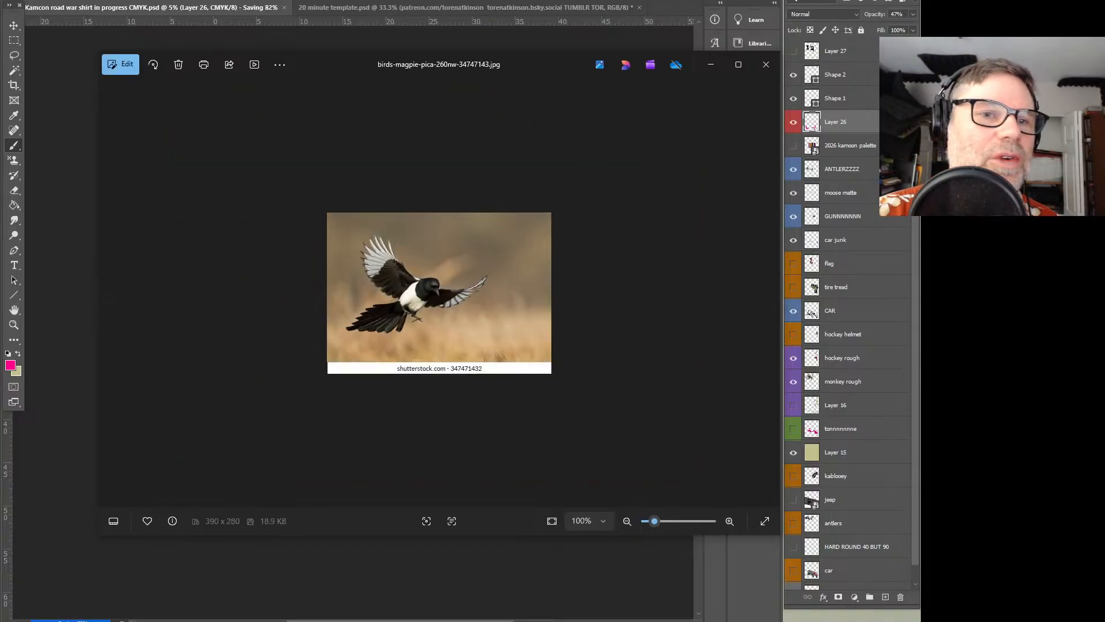
key(Right)
key(Right)
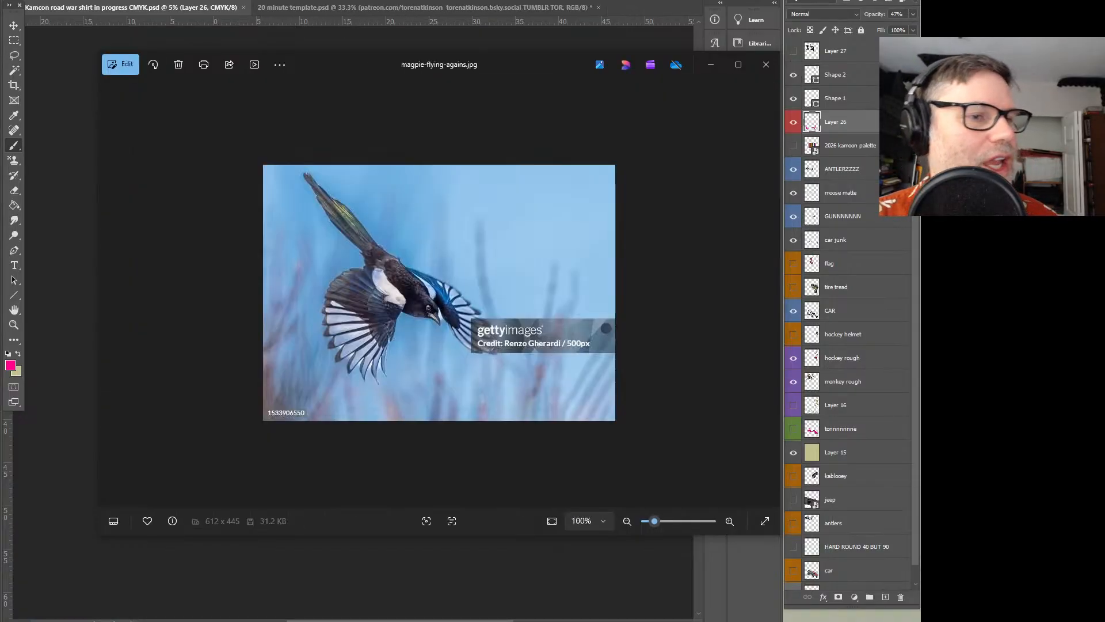
key(Right)
key(Right)
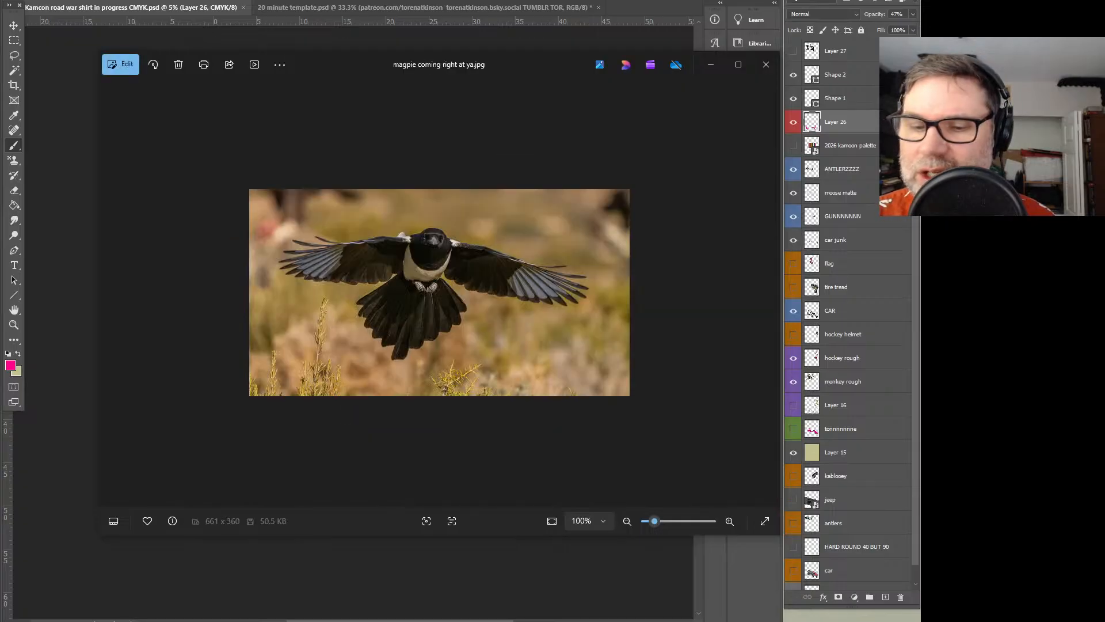
key(Right)
key(Right)
key(Right)
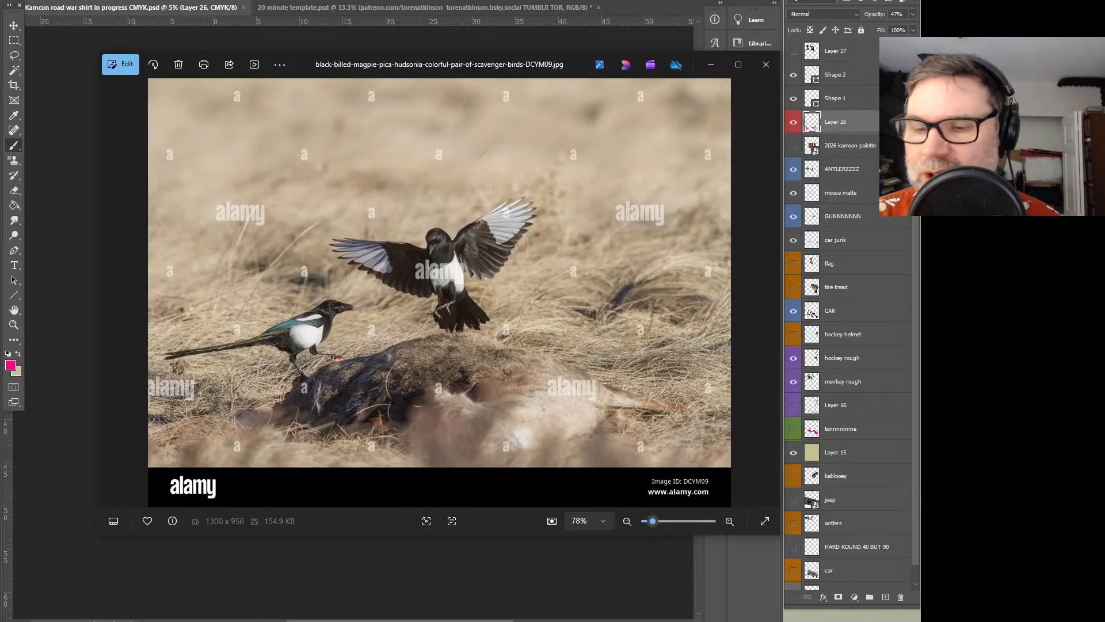
key(Right)
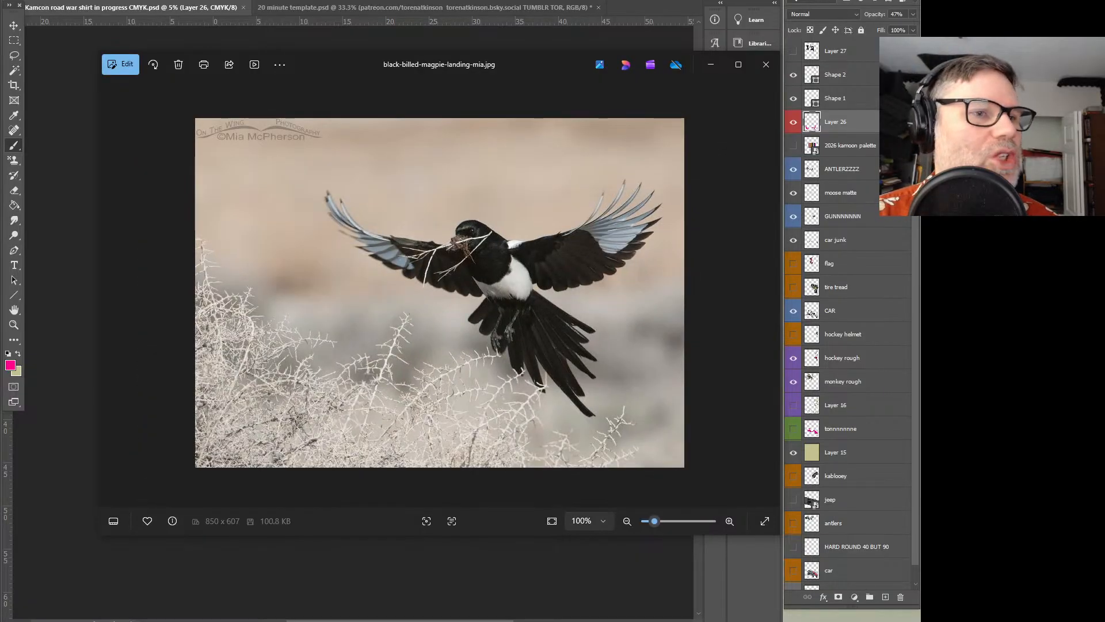
click(506, 39)
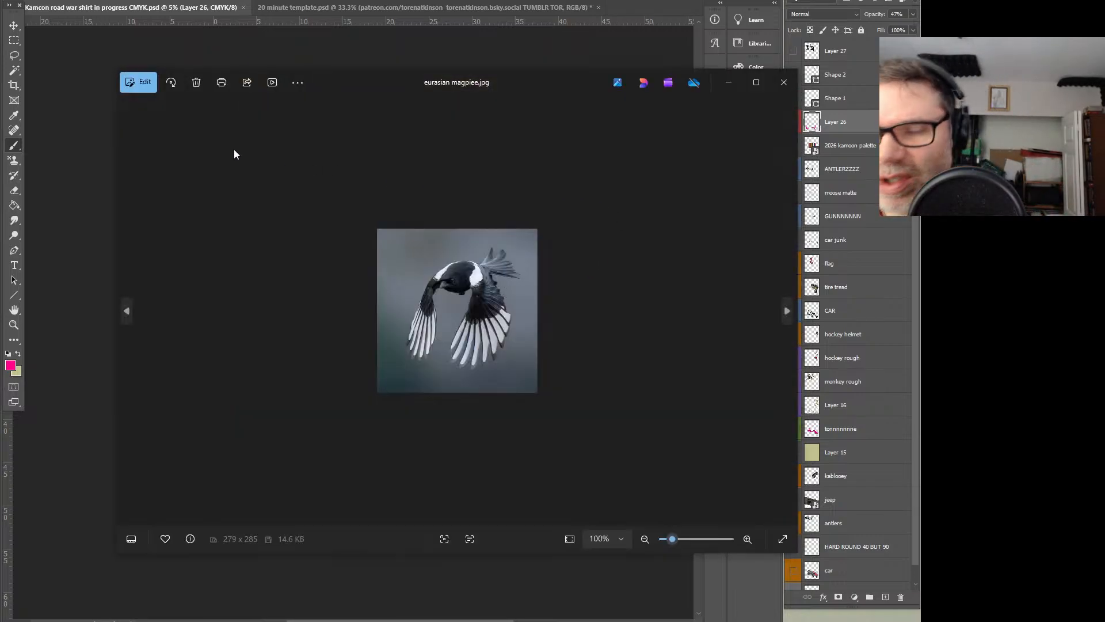
click(784, 82)
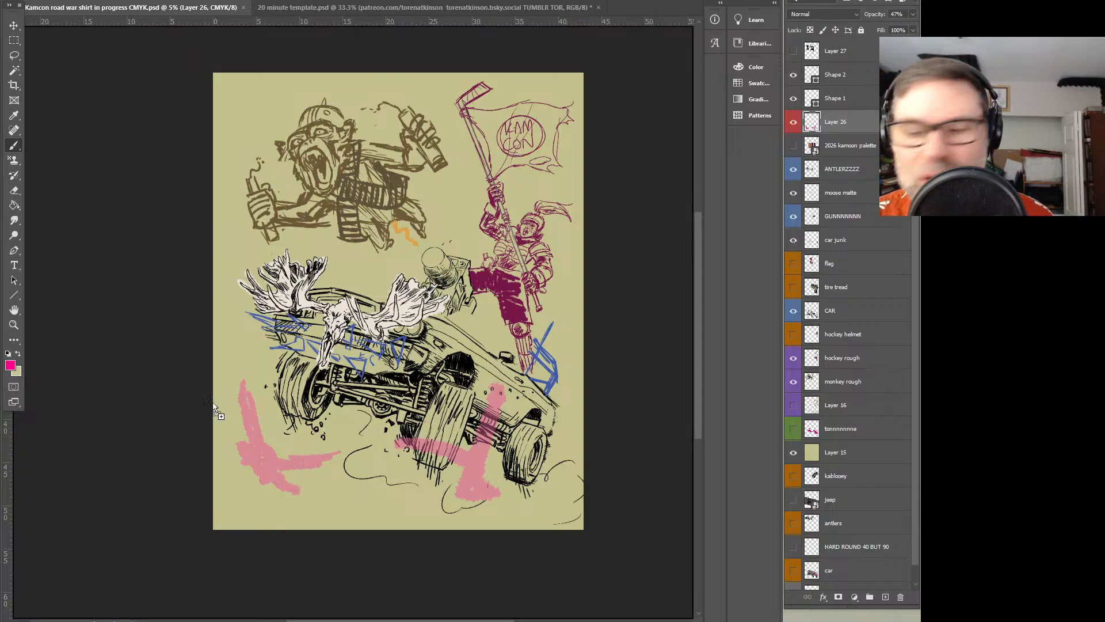
Place the eurasian magpie image in the document, enlarged and tilted over the pink bird gesture beneath the front wheel
key(ctrl+v)
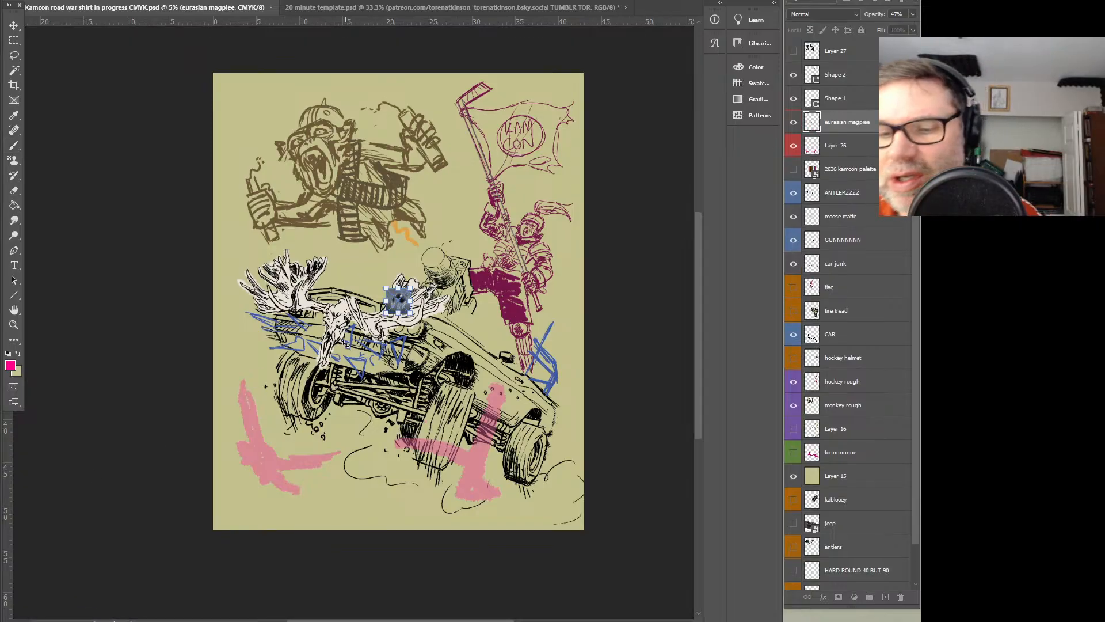
drag(412, 287, 539, 160)
drag(506, 227, 336, 442)
drag(367, 375, 352, 428)
mouse_move(308, 469)
mouse_down()
mouse_move(338, 444)
mouse_move(386, 431)
mouse_move(310, 464)
mouse_move(320, 460)
mouse_up()
drag(365, 419, 321, 391)
mouse_move(316, 456)
mouse_down()
mouse_move(352, 473)
mouse_move(305, 447)
mouse_up()
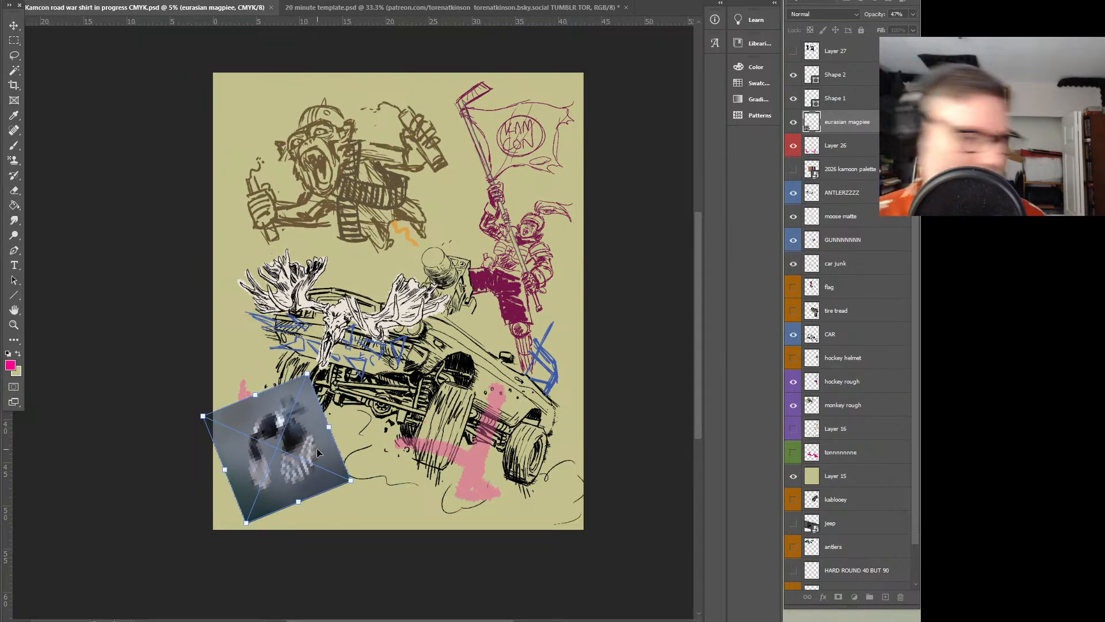
key(Return)
key(b)
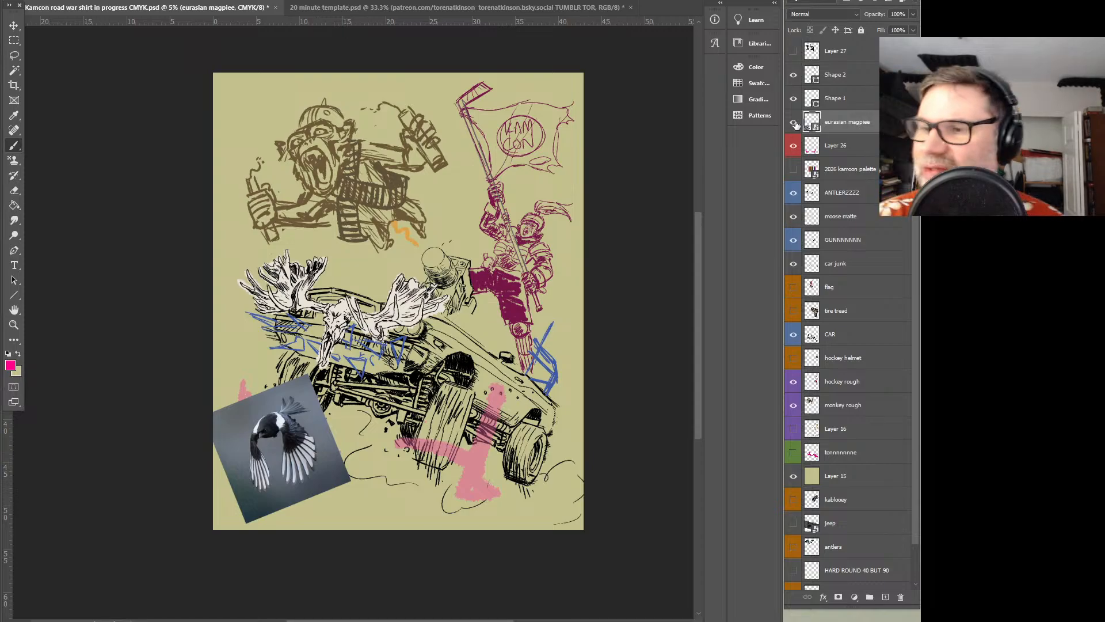
Hide the eurasian magpie layer and delete the Shape 2 and Shape 1 layers
click(794, 122)
click(841, 83)
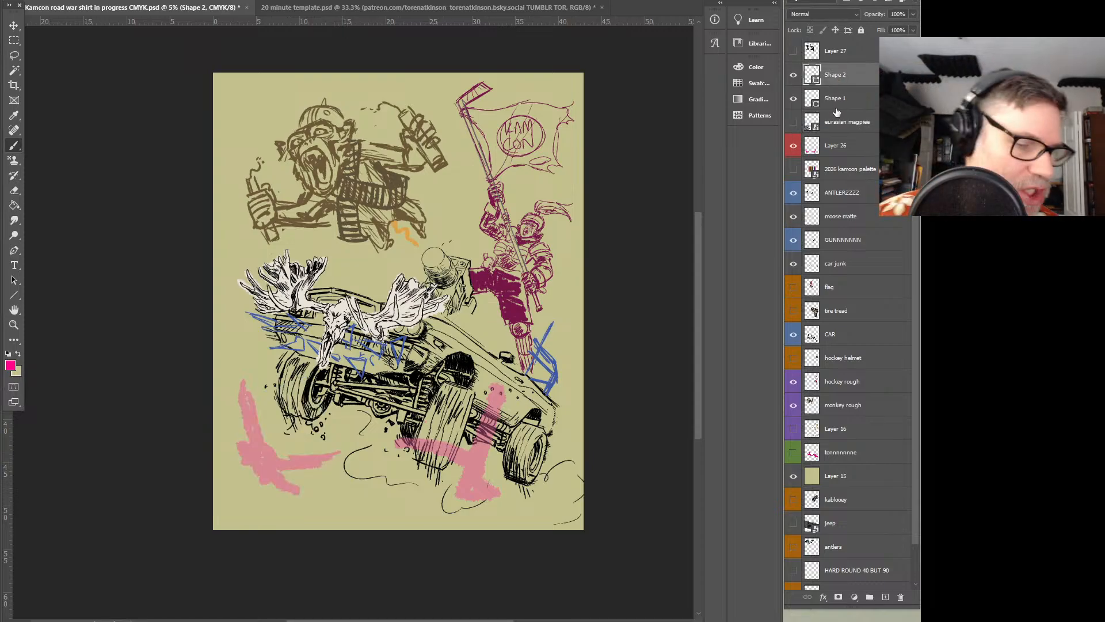
key(Delete)
key(Delete)
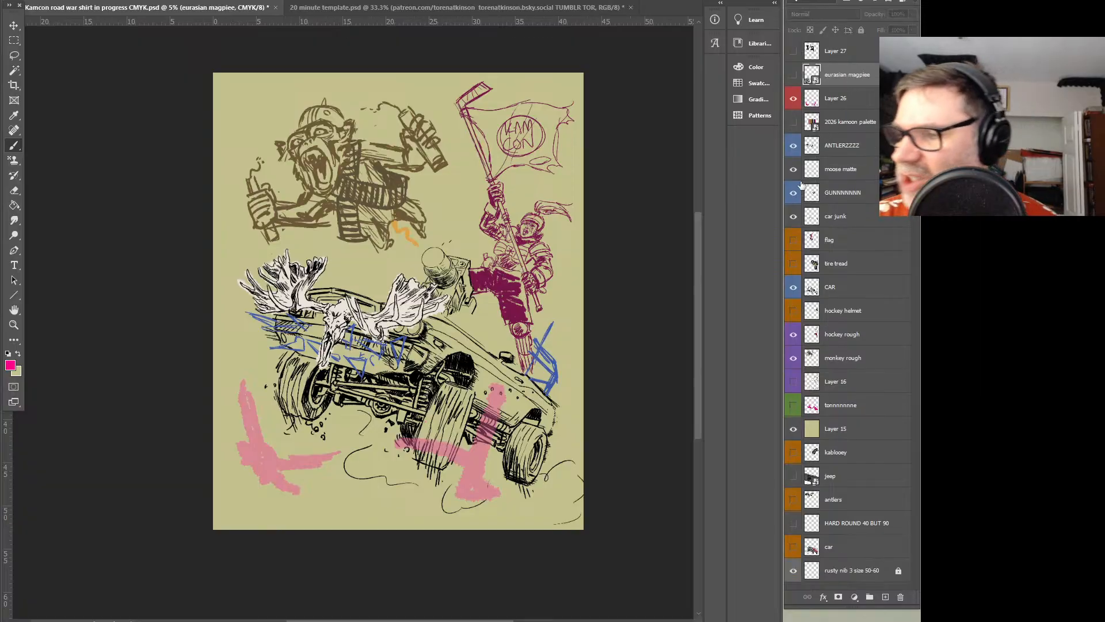
click(794, 382)
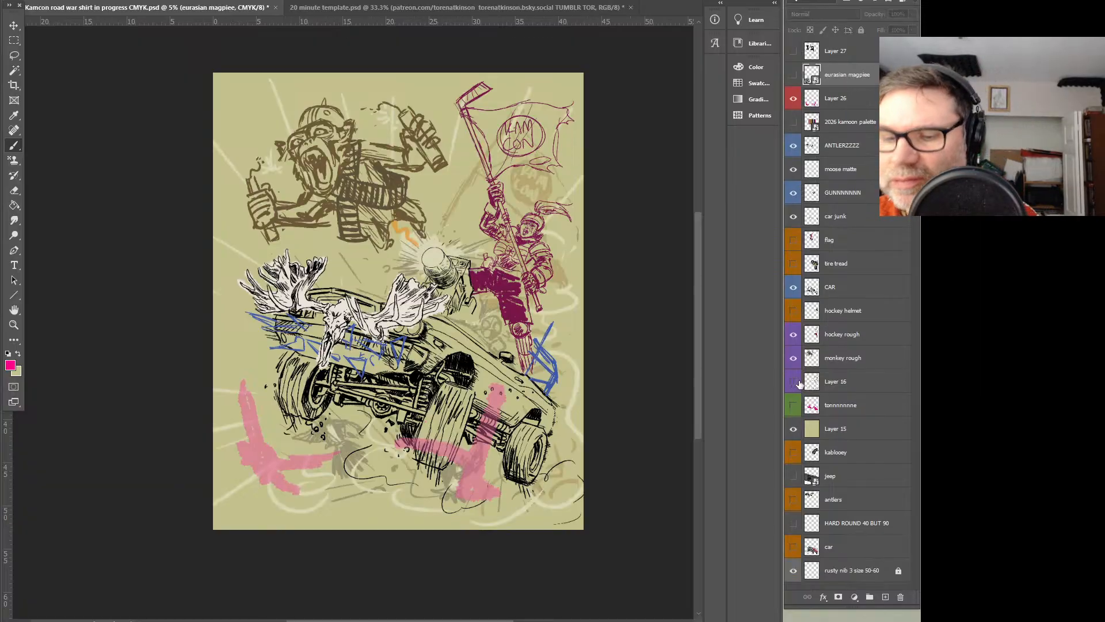
click(797, 383)
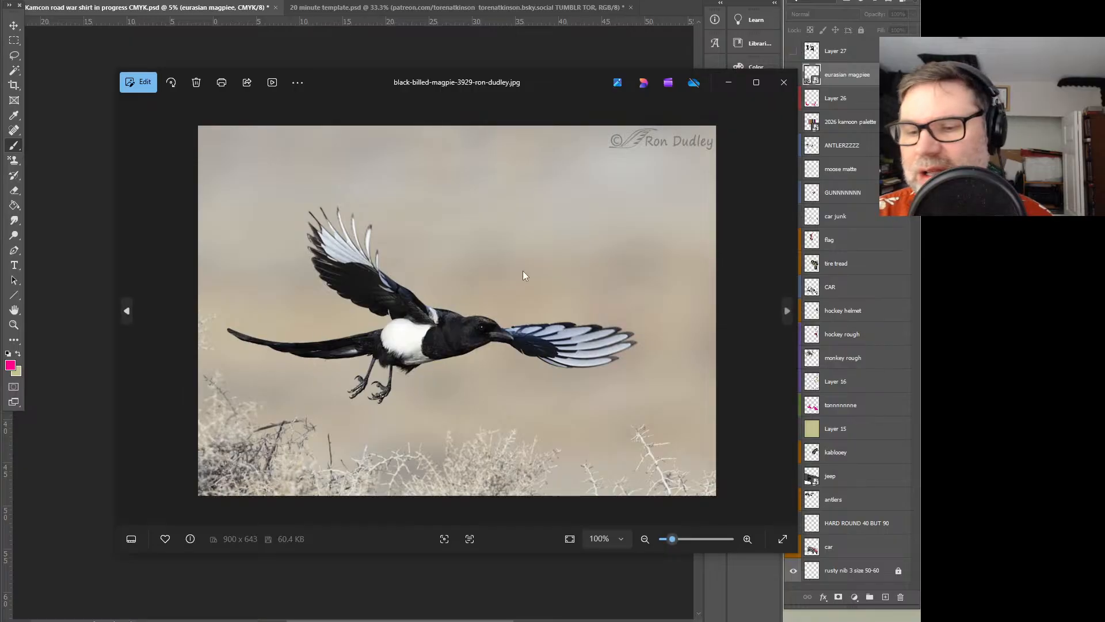
Place the side-view black-billed magpie photo enlarged and tilted counter-clockwise over the middle of the artwork, and rasterize its layer
drag(559, 82, 506, 43)
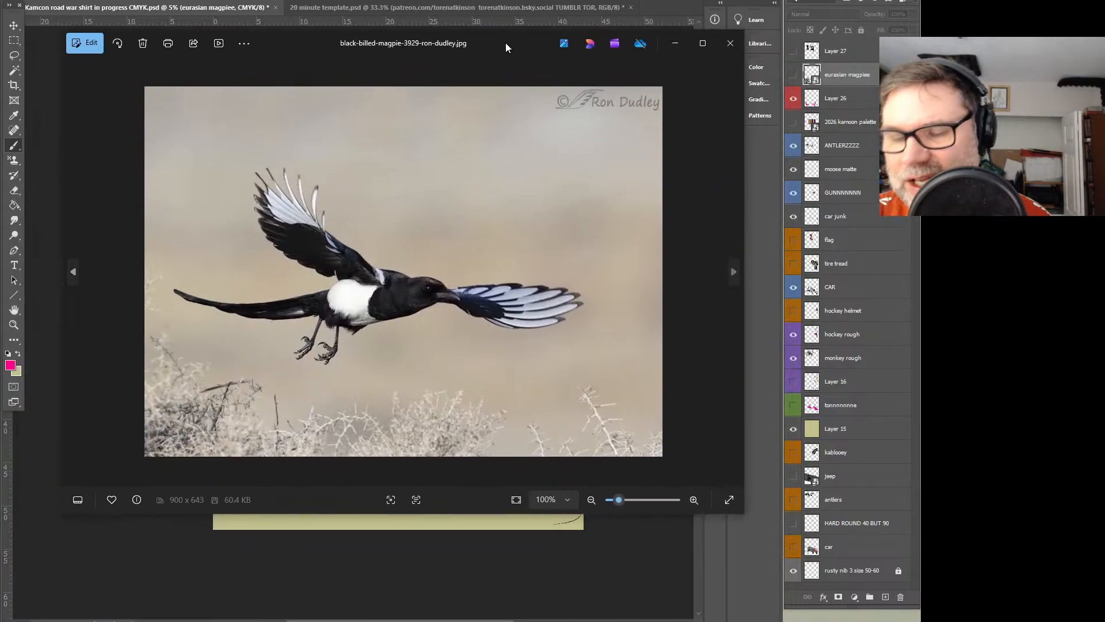
click(730, 43)
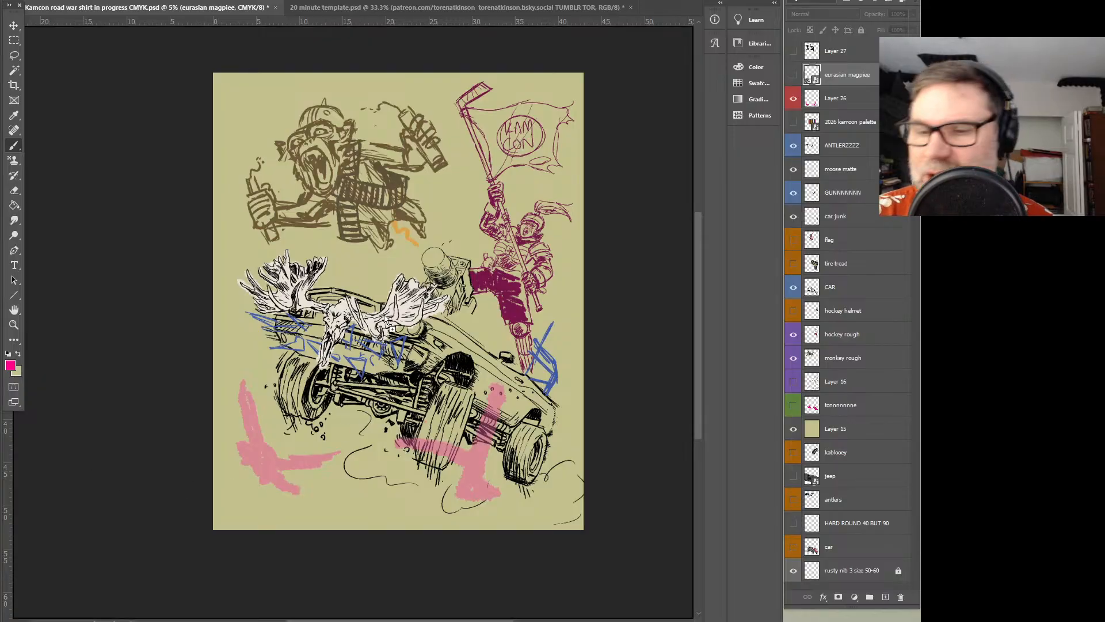
drag(336, 422, 384, 315)
drag(452, 262, 605, 153)
drag(486, 241, 395, 274)
drag(531, 190, 504, 153)
key(Return)
key(b)
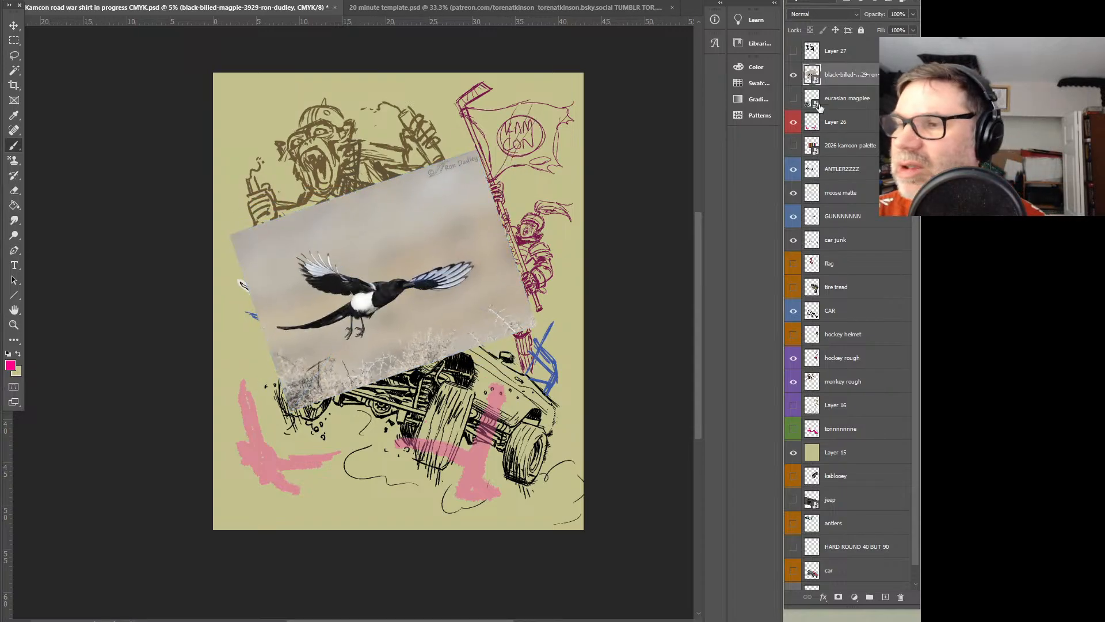
right_click(847, 75)
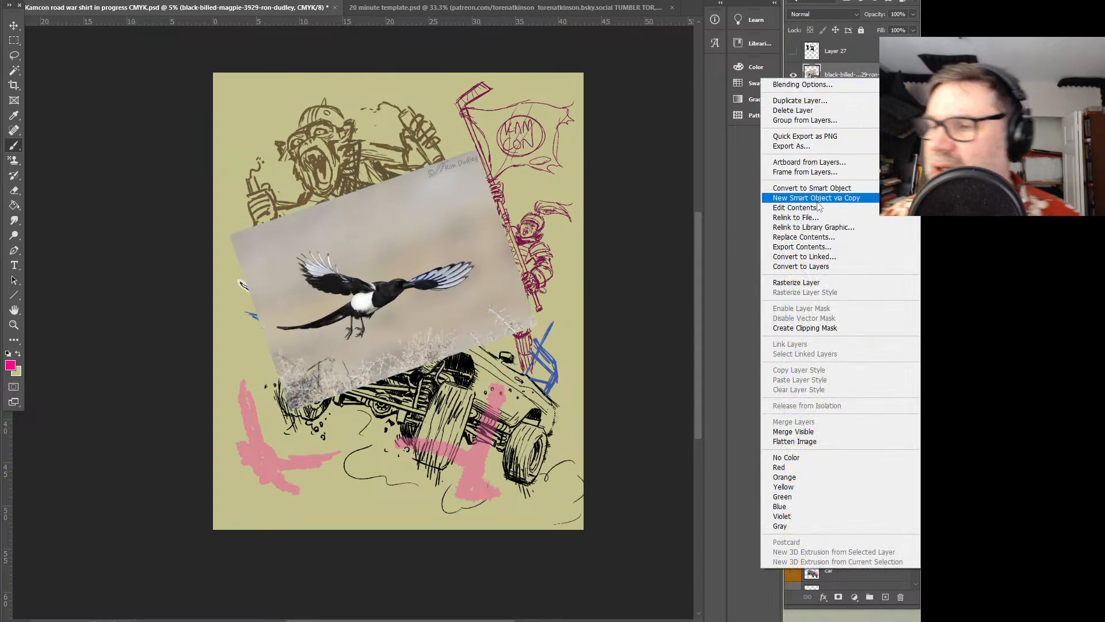
click(816, 283)
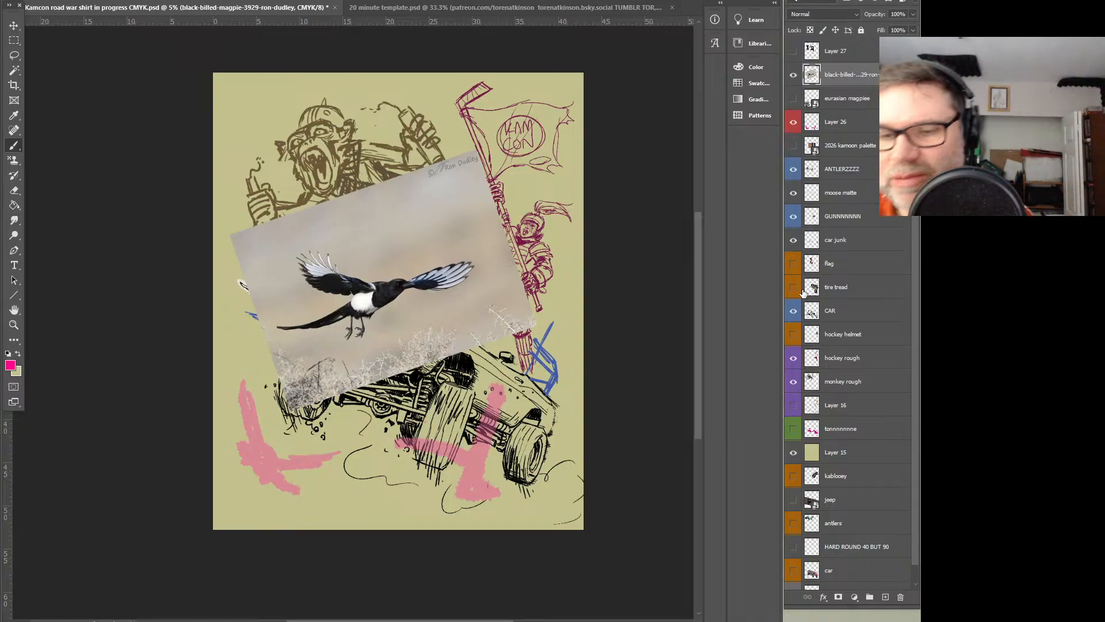
Cut the magpie out of the photo with a loose lasso selection and delete the leftover photo layer
click(14, 54)
mouse_move(390, 255)
mouse_down()
mouse_move(492, 263)
mouse_move(403, 319)
mouse_move(262, 324)
mouse_up()
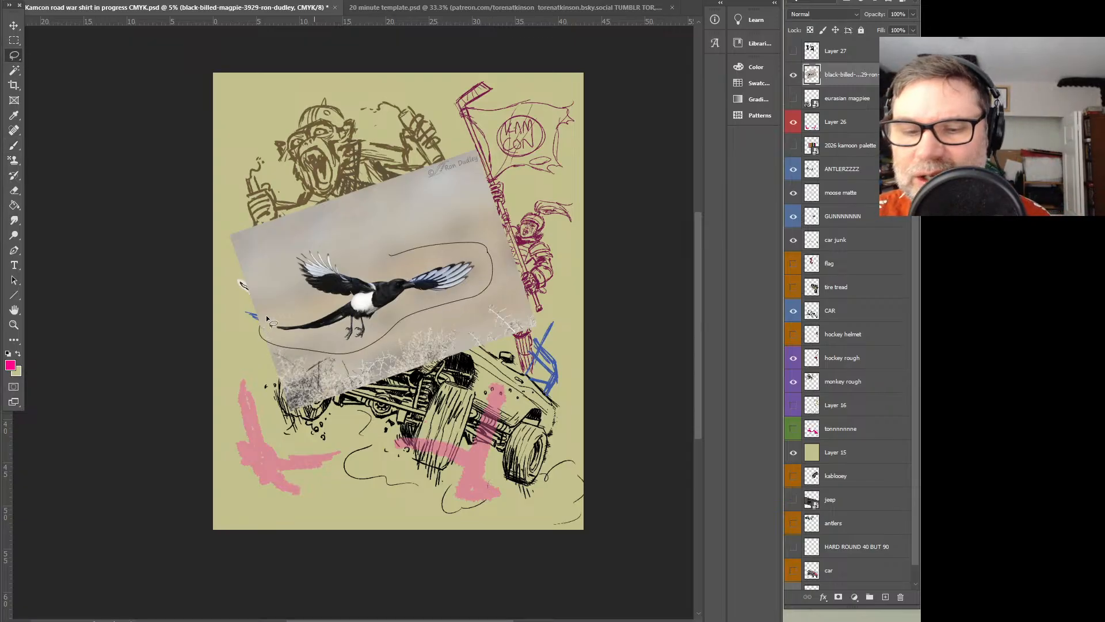
drag(389, 261, 391, 259)
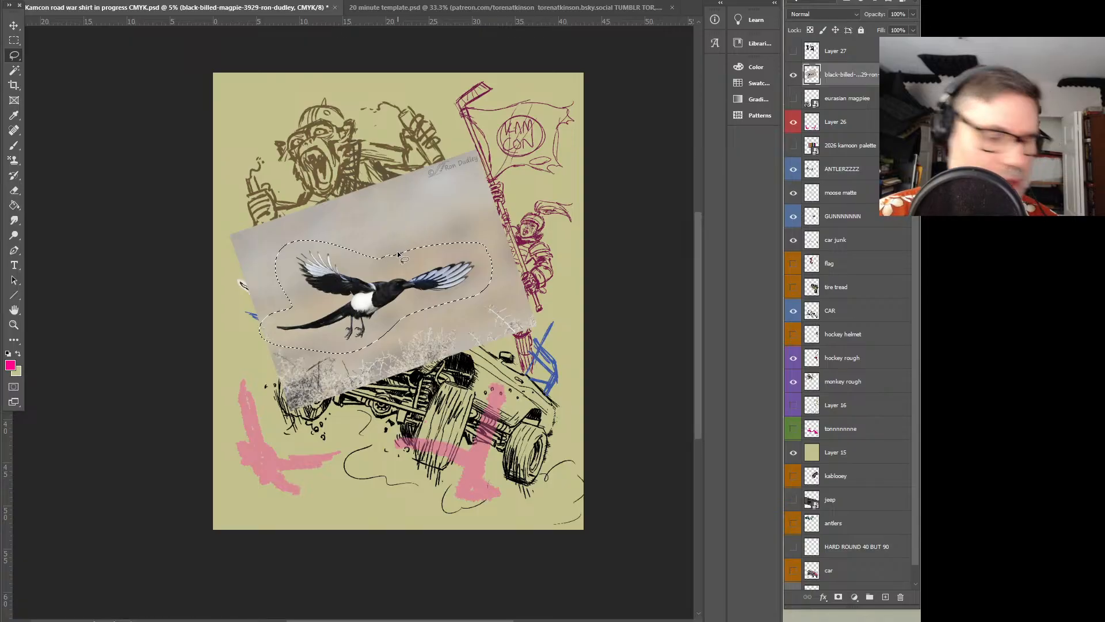
key(Delete)
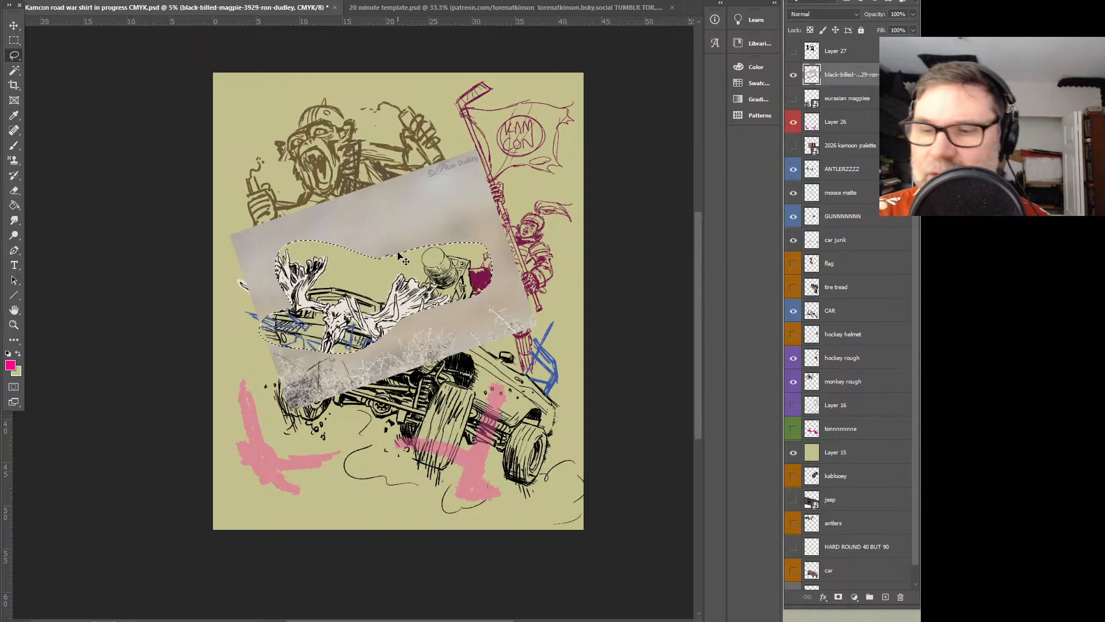
key(ctrl+d)
key(Delete)
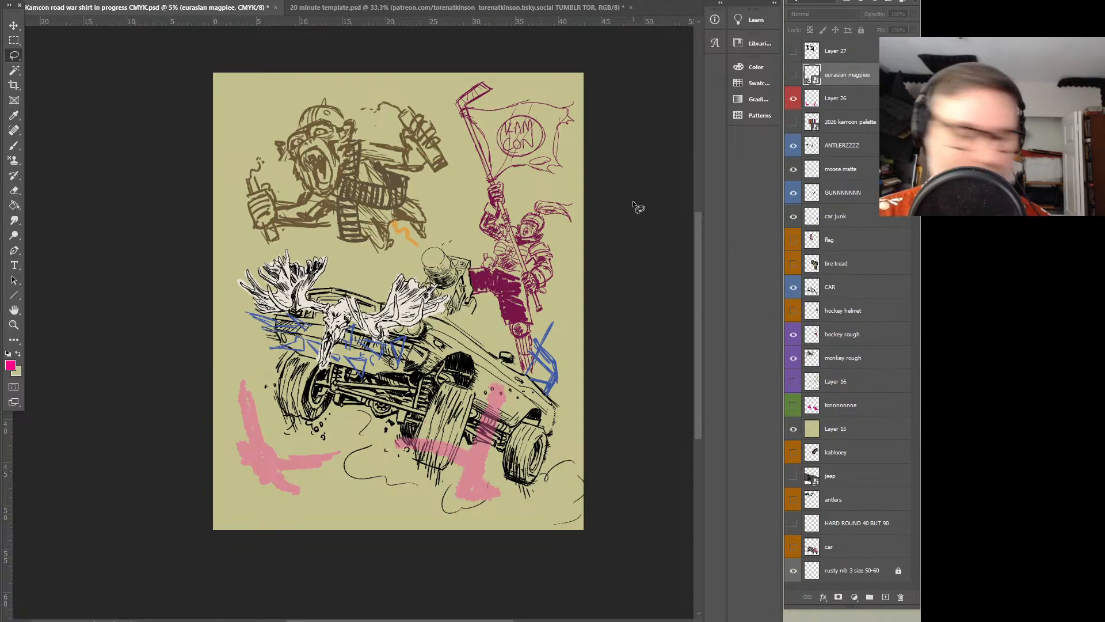
Paste the cut-out magpie onto its own layer and flip it horizontally
key(ctrl+v)
key(ctrl+t)
click(63, 0)
mouse_move(45, 1)
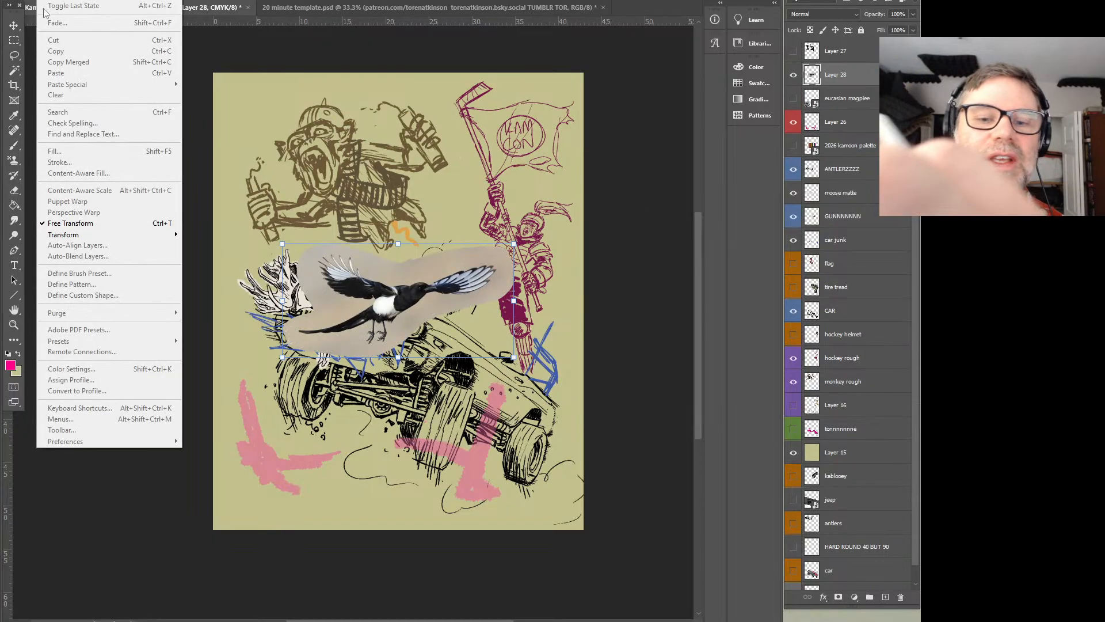
mouse_move(83, 238)
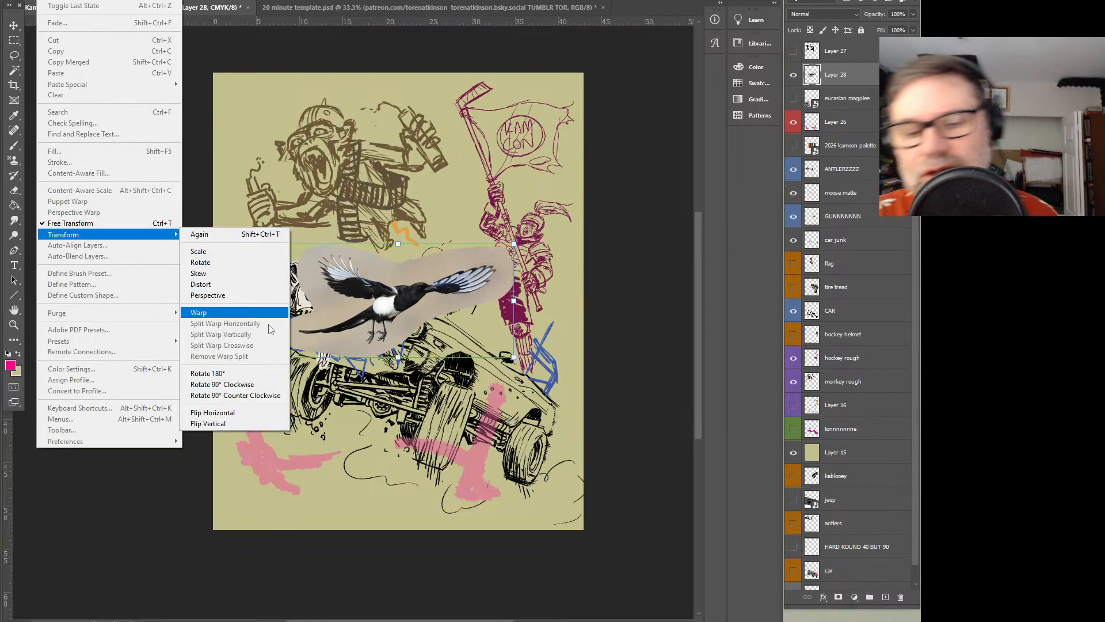
click(262, 418)
Scale down and rotate the flipped magpie clockwise, fitting it over the pink bird gesture beneath the front wheel
drag(479, 279, 371, 436)
drag(417, 399, 377, 332)
drag(368, 391, 441, 358)
drag(434, 315, 369, 378)
drag(378, 465, 343, 466)
drag(372, 406, 320, 461)
drag(404, 423, 402, 447)
drag(344, 440, 314, 450)
key(Return)
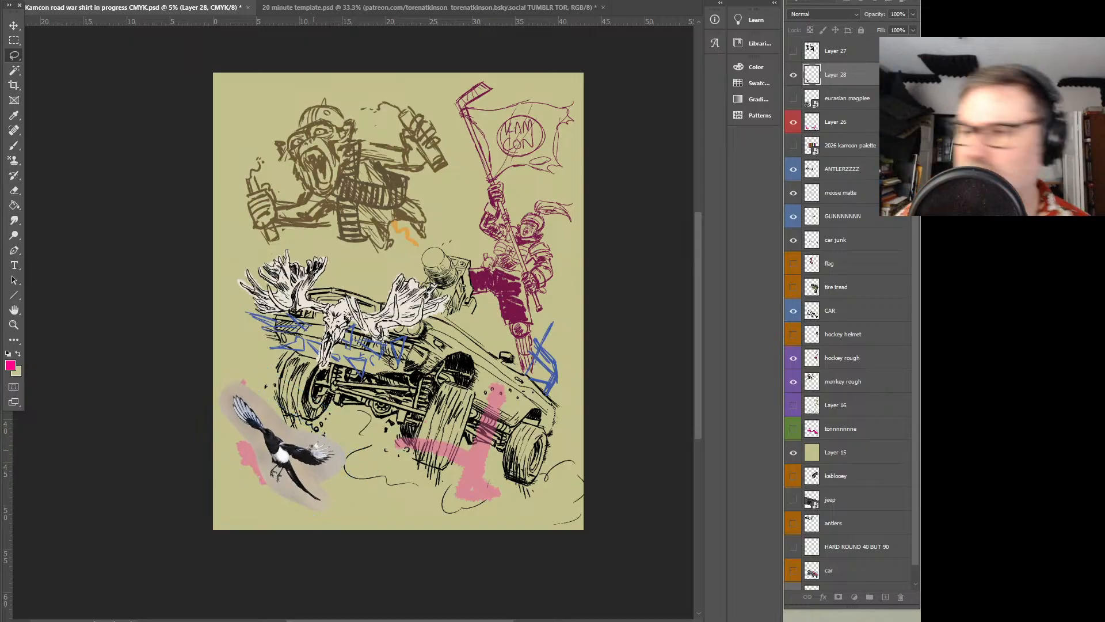
Give the side-view magpie's layer an orange colour label and rename it mmm
right_click(835, 78)
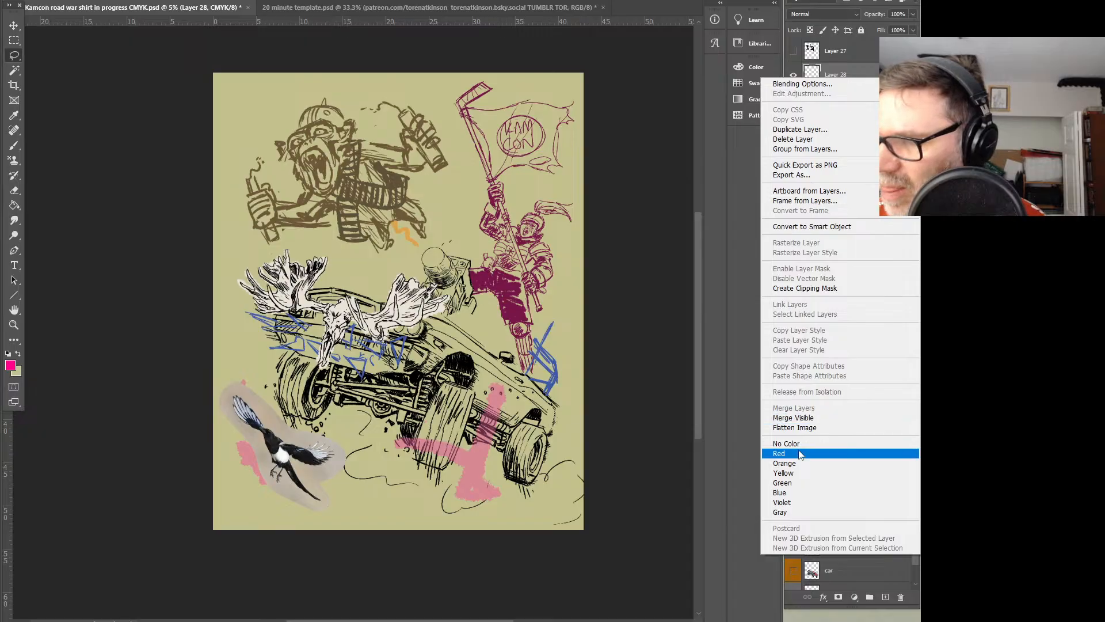
click(784, 463)
key(m)
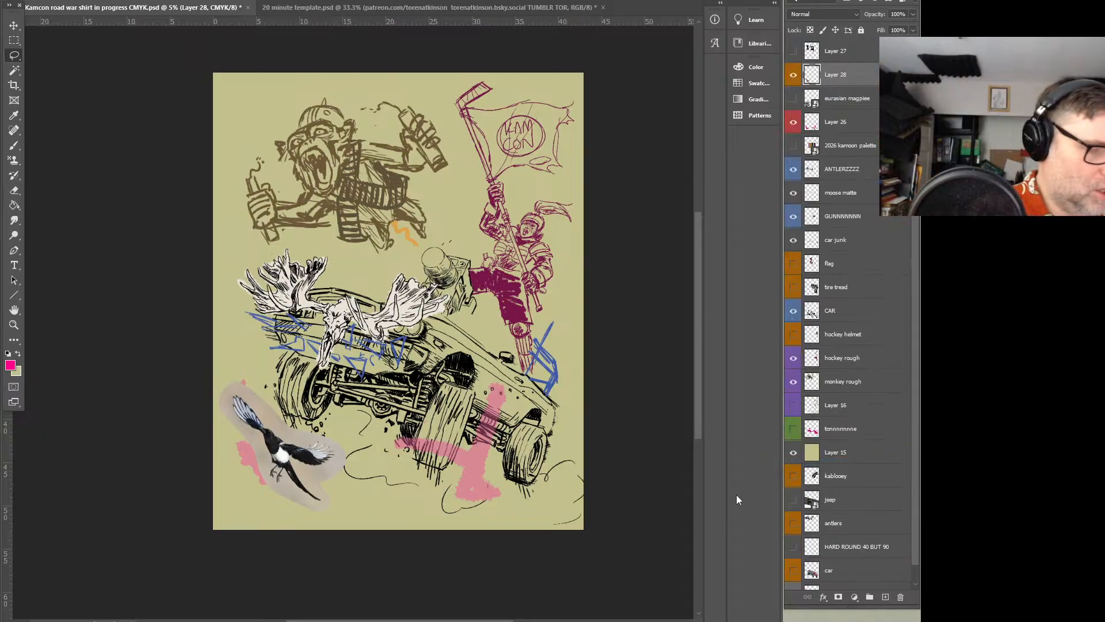
key(e)
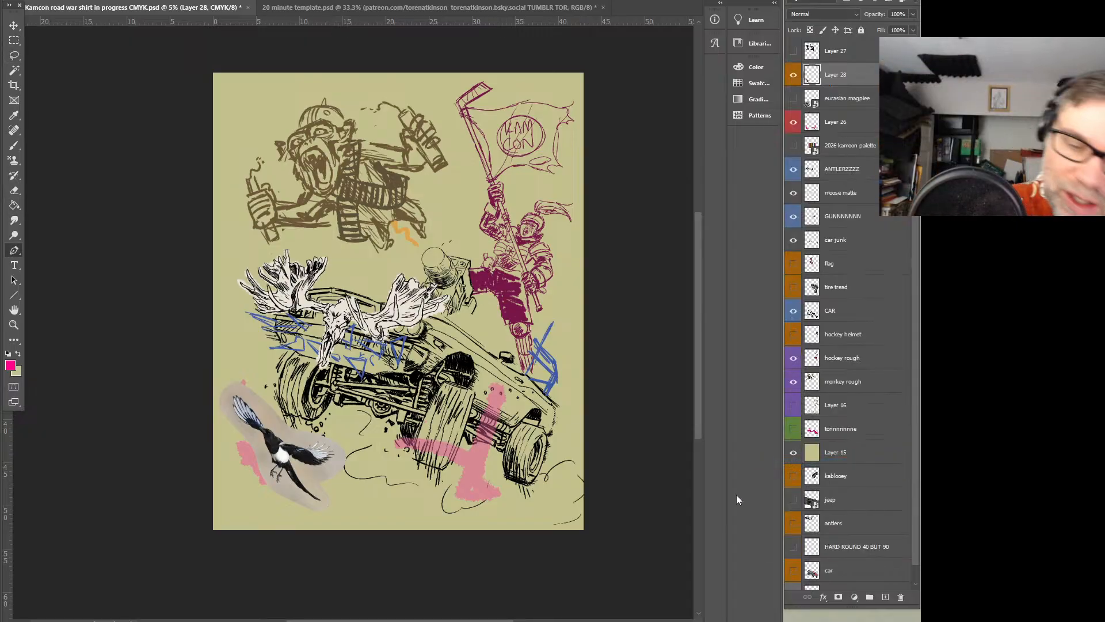
double_click(838, 75)
text(mmm)
key(Return)
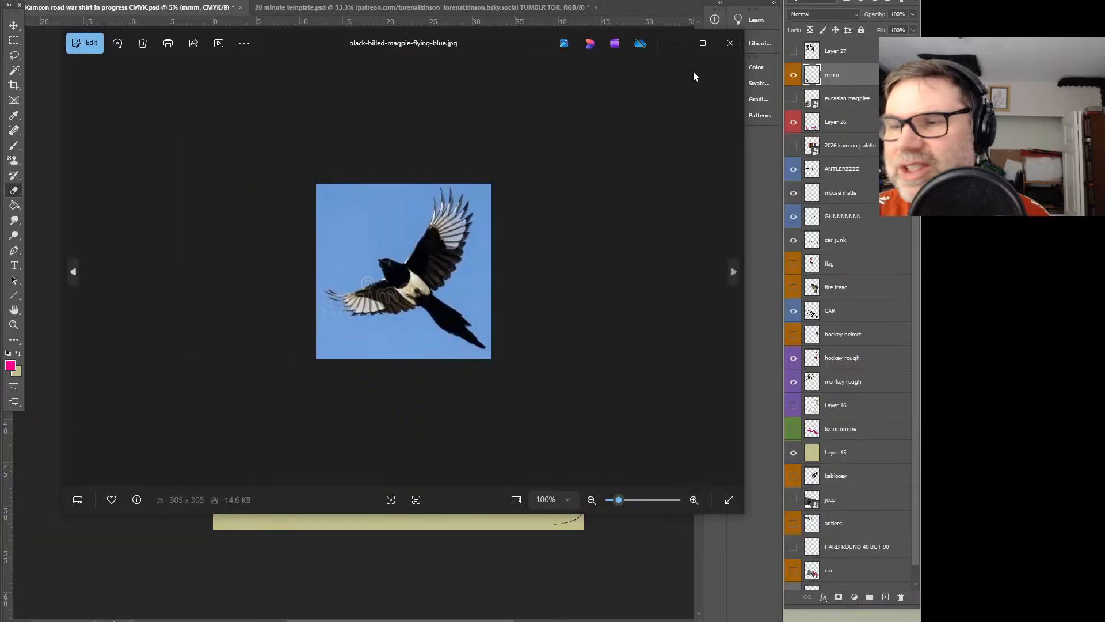
Place the birds-magpie-pica photo, enlarge it, and tilt it counter-clockwise over the middle of the artwork
click(730, 44)
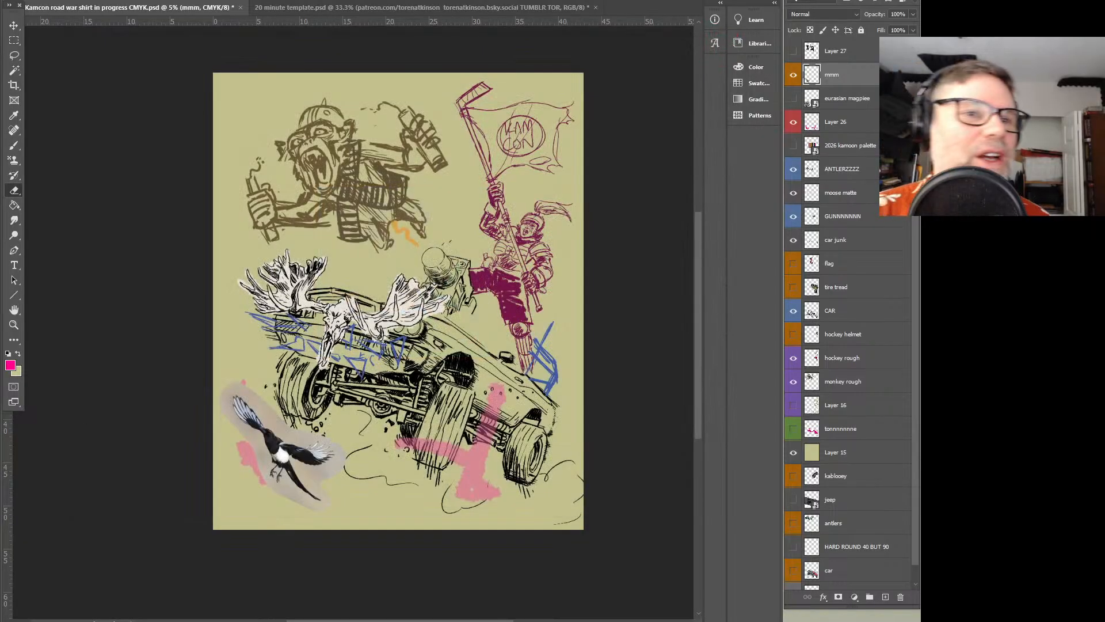
drag(1104, 313, 584, 314)
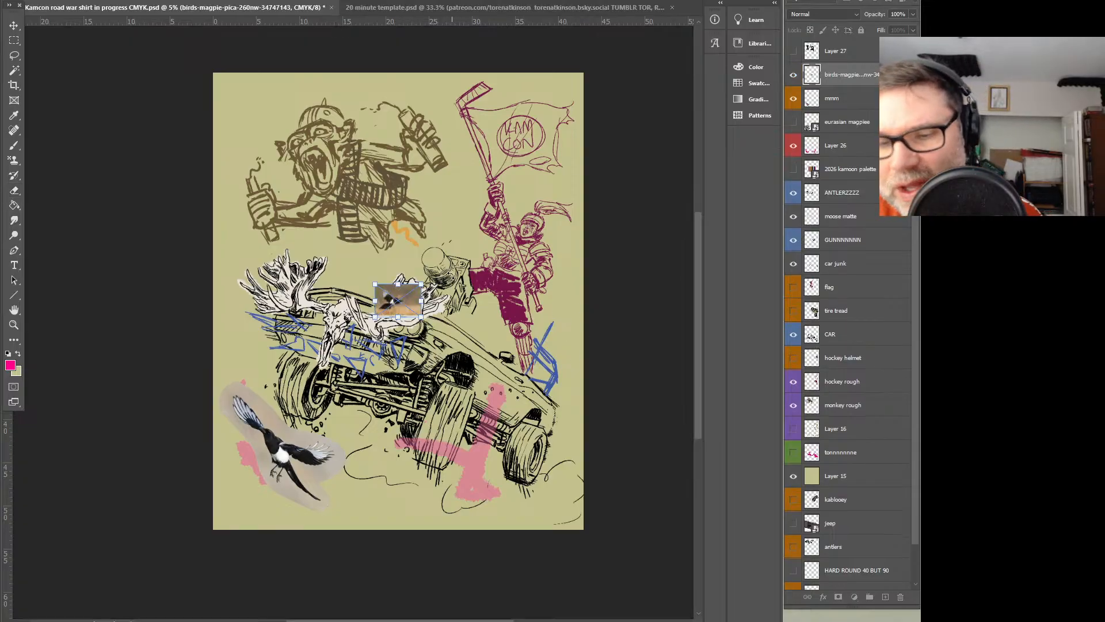
drag(419, 284, 626, 136)
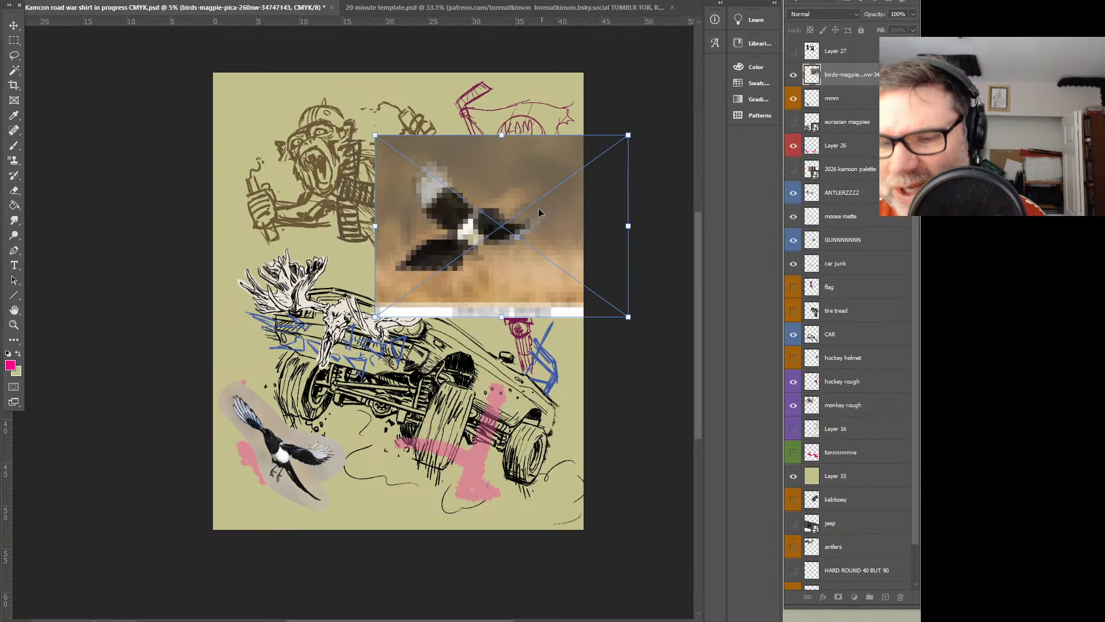
drag(541, 207, 463, 253)
drag(565, 176, 530, 140)
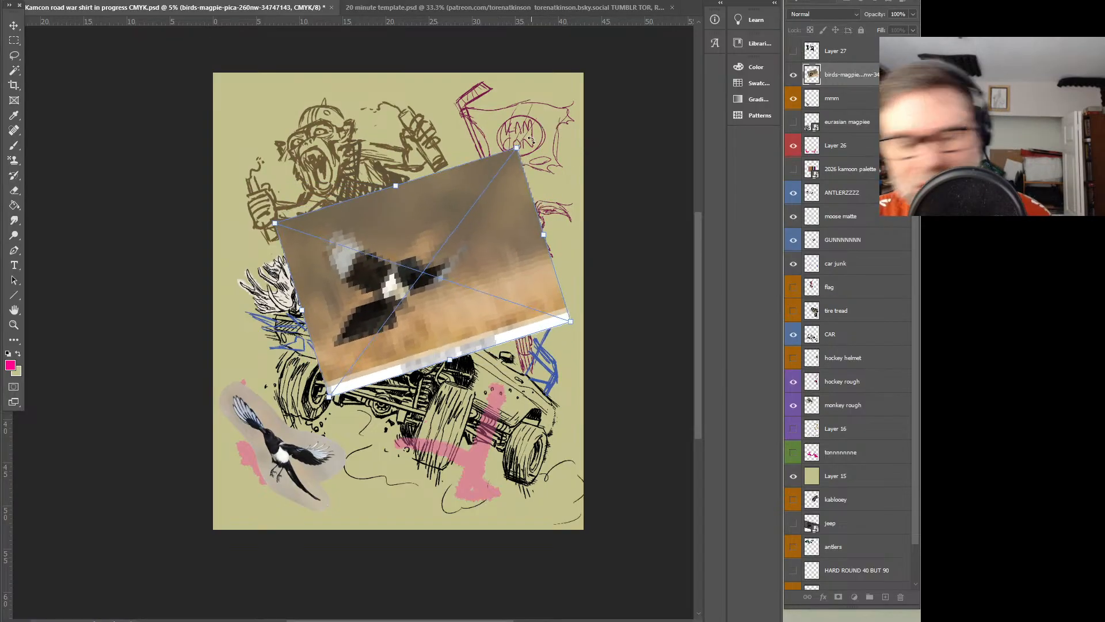
key(Return)
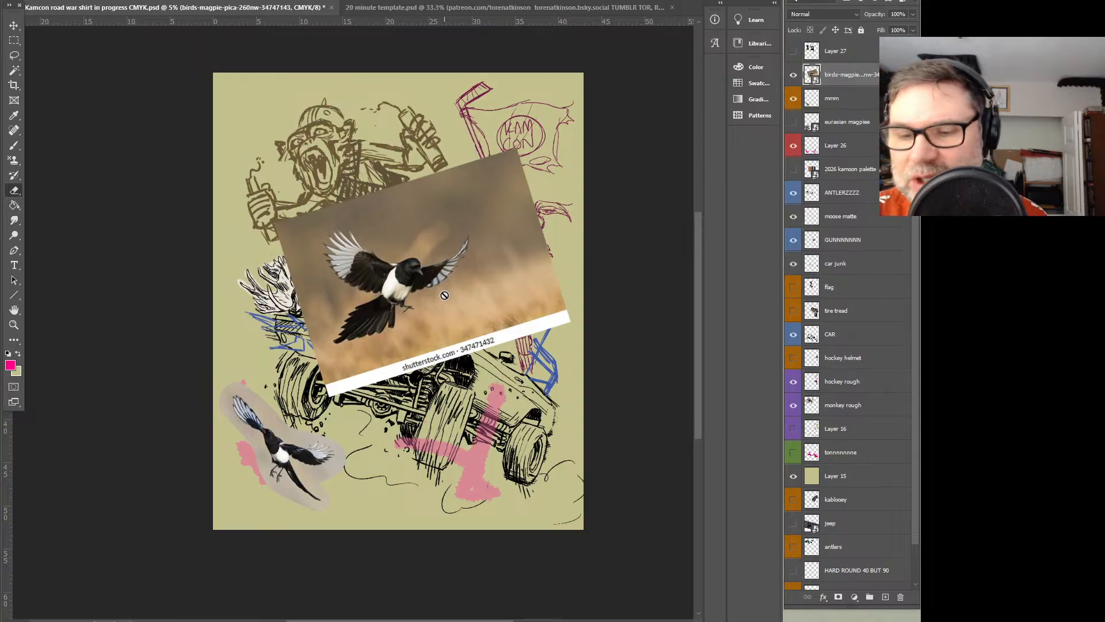
Rasterize the tilted photo, cut the magpie out with a loose lasso selection, and delete the leftover photo layer
right_click(847, 78)
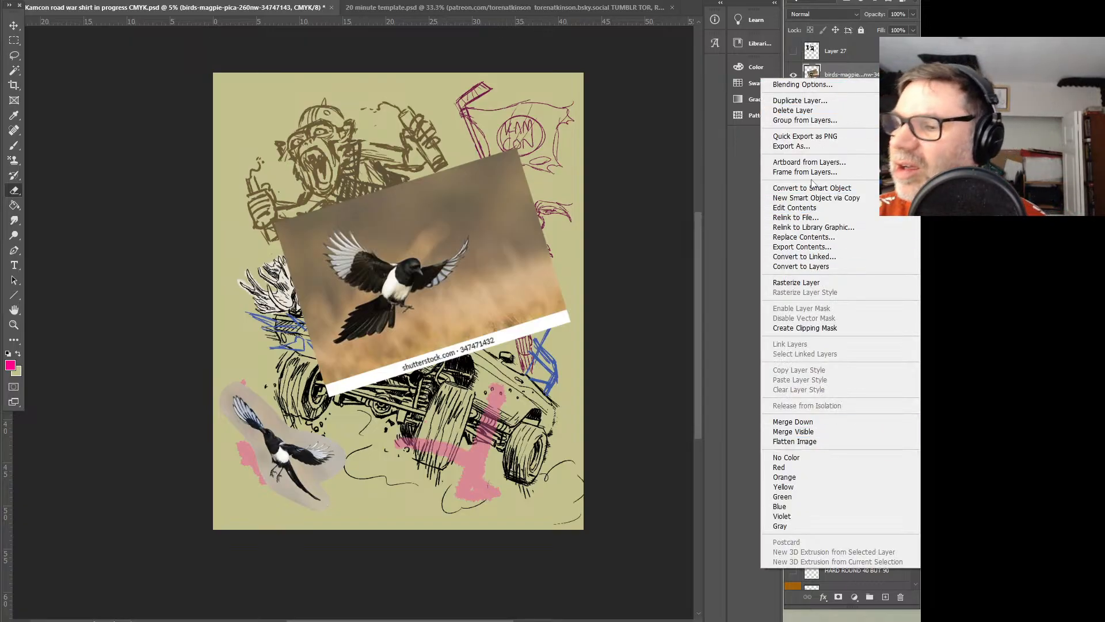
click(818, 283)
key(l)
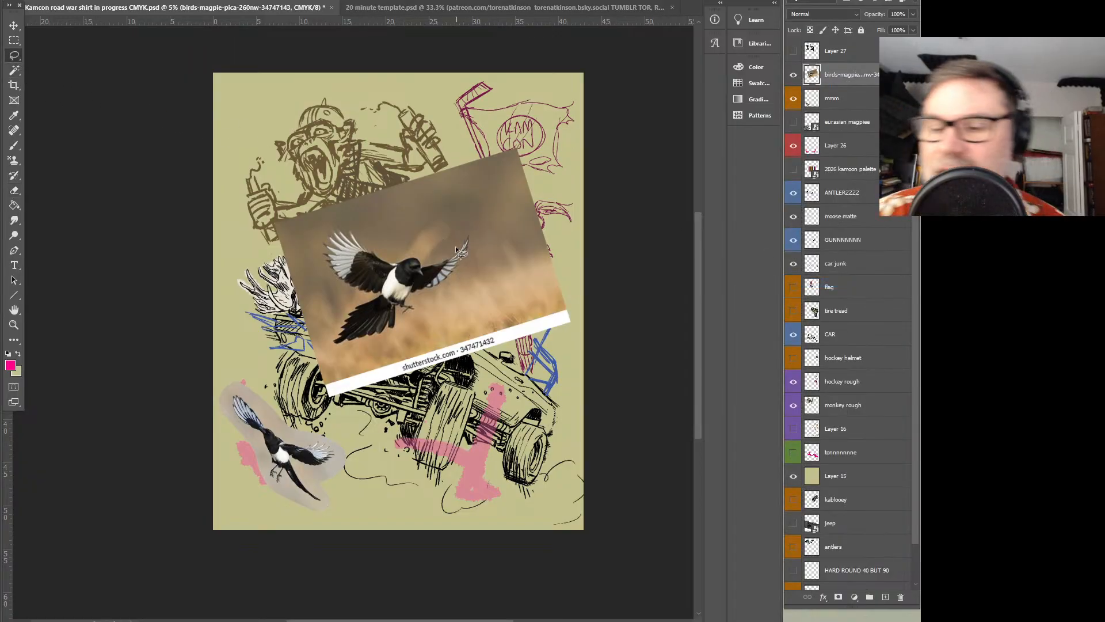
drag(335, 217, 429, 236)
key(ctrl+x)
key(Delete)
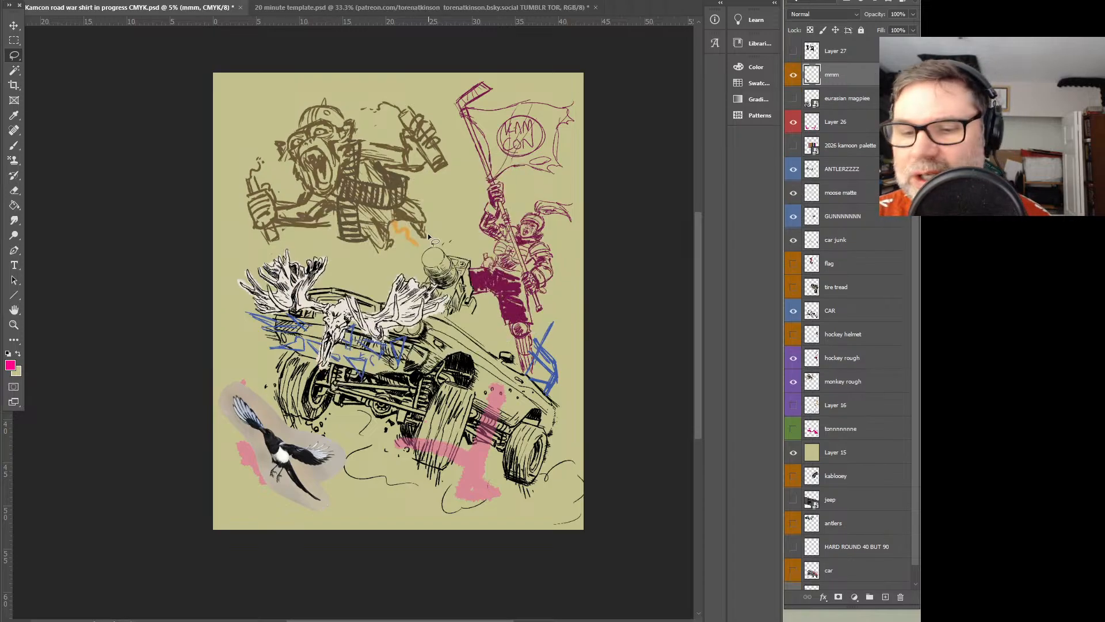
key(ctrl+z)
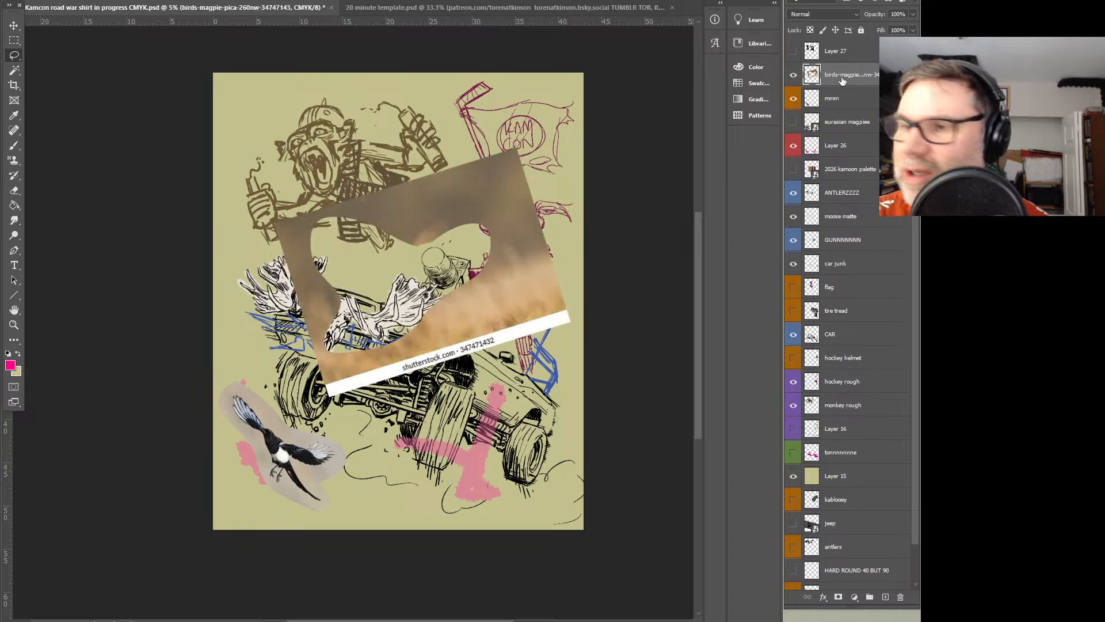
key(Delete)
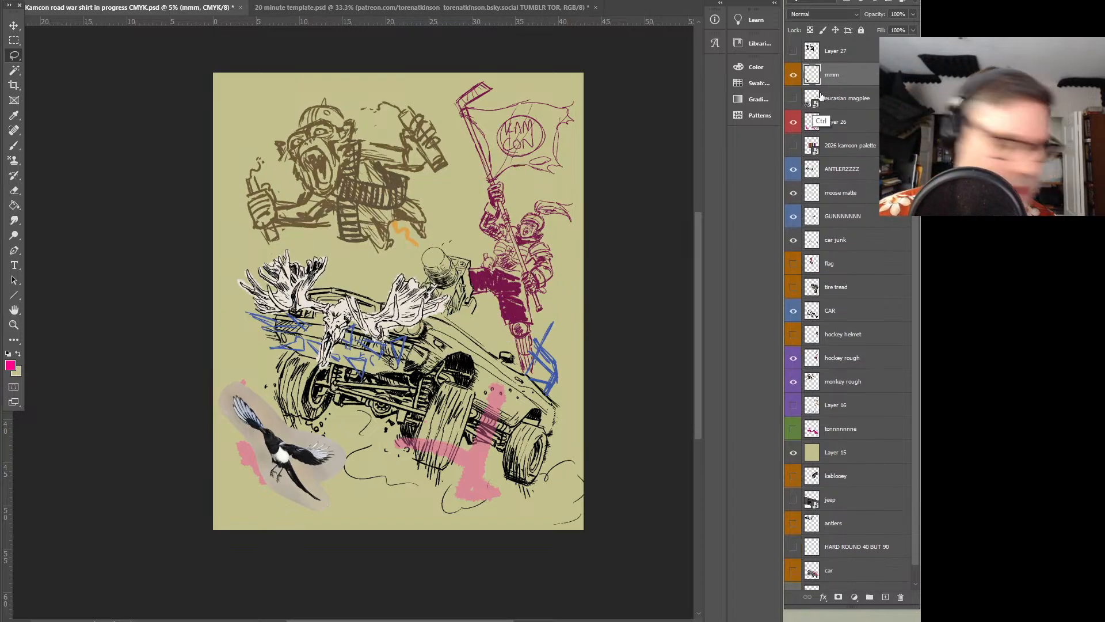
Paste the cut-out magpie on its own layer, then shrink and rotate it to fit the pink bird gesture beneath the car's right side
key(ctrl+v)
drag(458, 303, 570, 397)
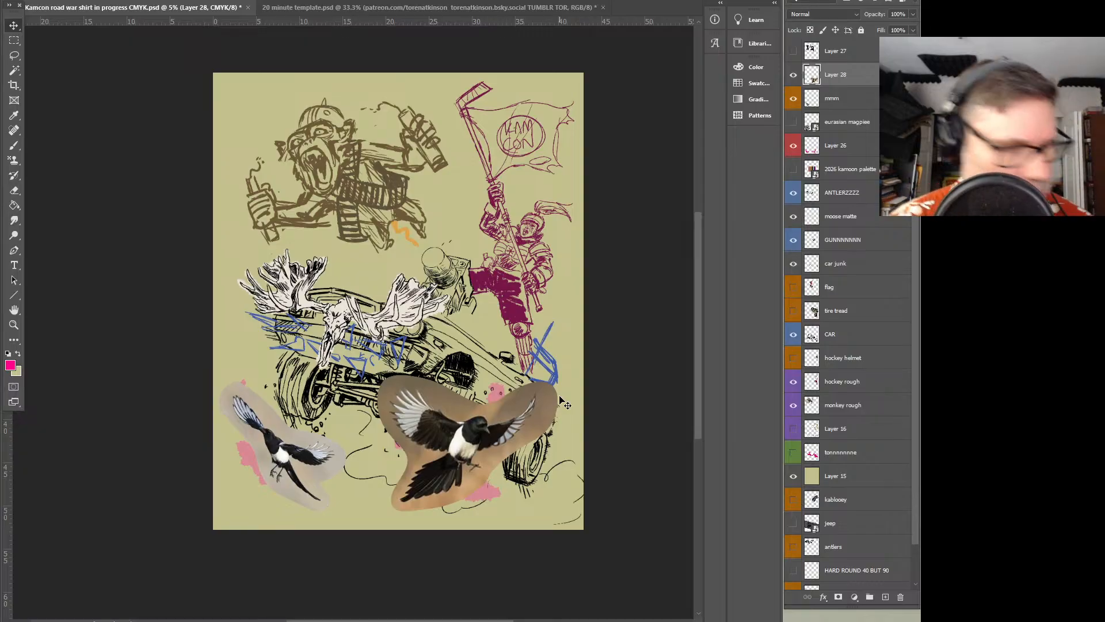
key(ctrl+t)
drag(560, 373, 488, 373)
drag(472, 430, 498, 415)
drag(510, 366, 525, 389)
drag(478, 453, 521, 391)
key(Return)
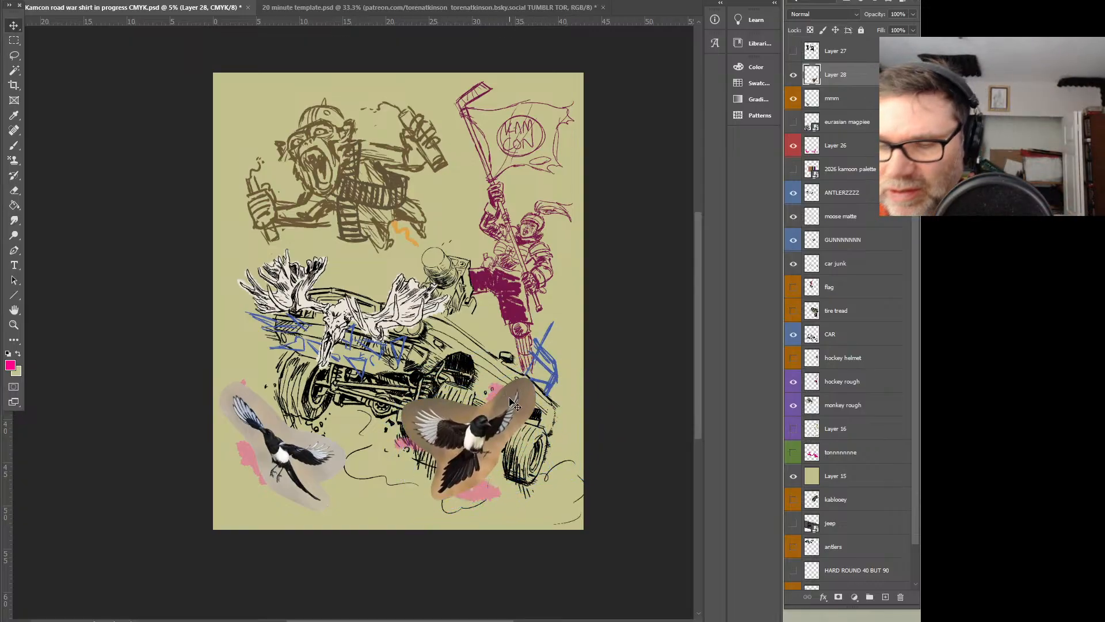
Rename the new magpie's layer mmmm and give it an orange colour label
text(mmmm)
key(Return)
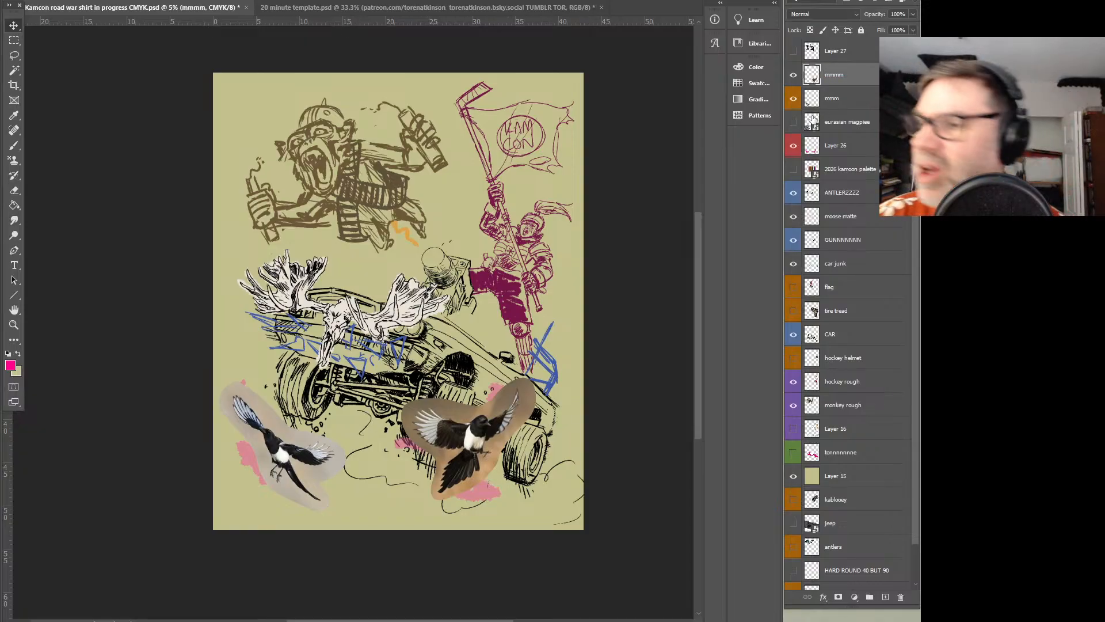
right_click(844, 80)
click(846, 463)
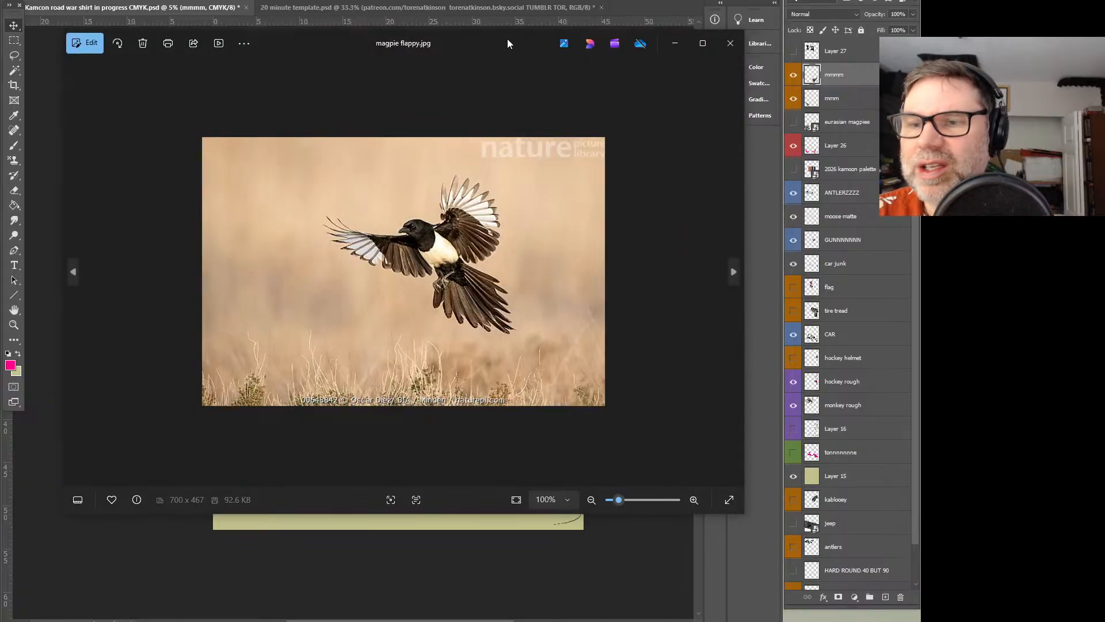
Place the magpie flappy photo, enlarge it, and position it over the upper middle of the artwork
drag(510, 44, 0, 8)
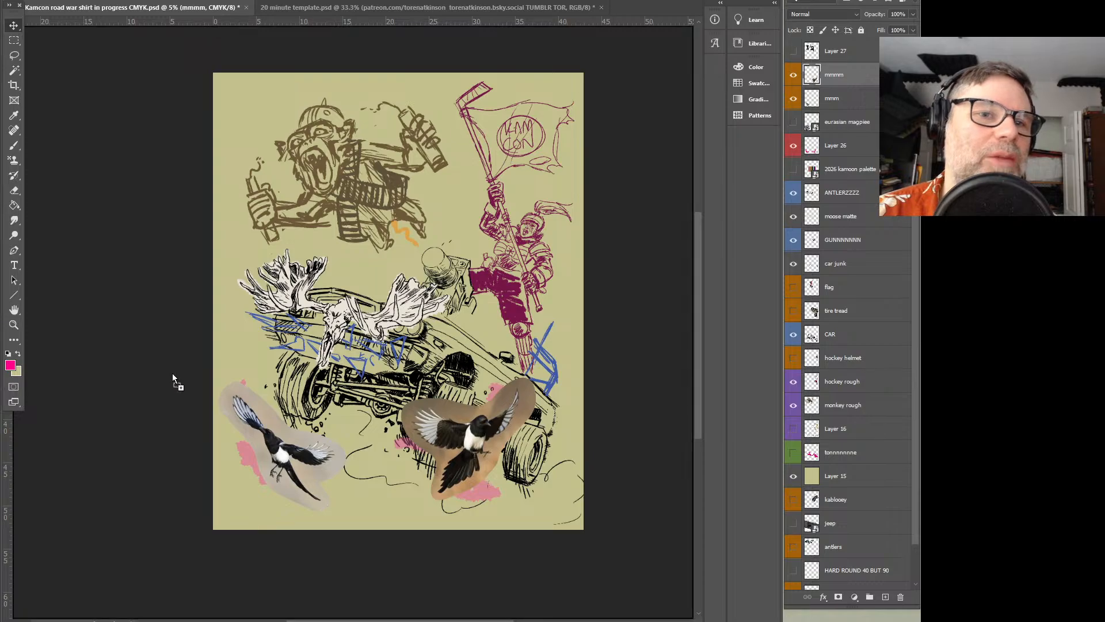
drag(374, 278, 617, 153)
drag(570, 222, 448, 209)
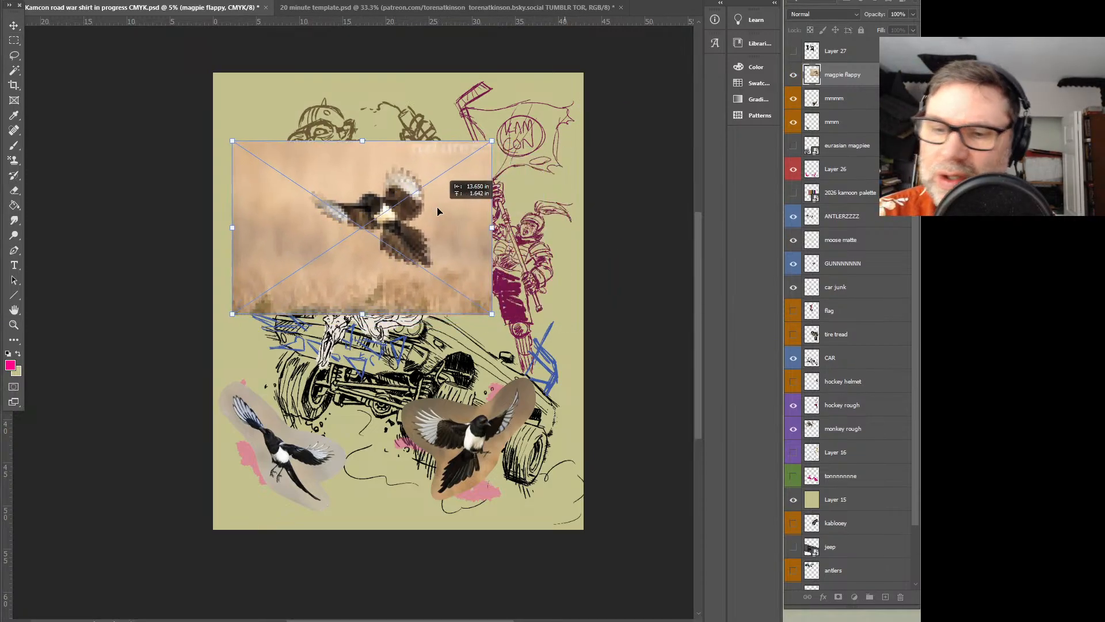
key(Return)
Lasso loosely around the flapping magpie, rasterize its layer, cut the bird out, and delete the leftover photo layer
click(18, 58)
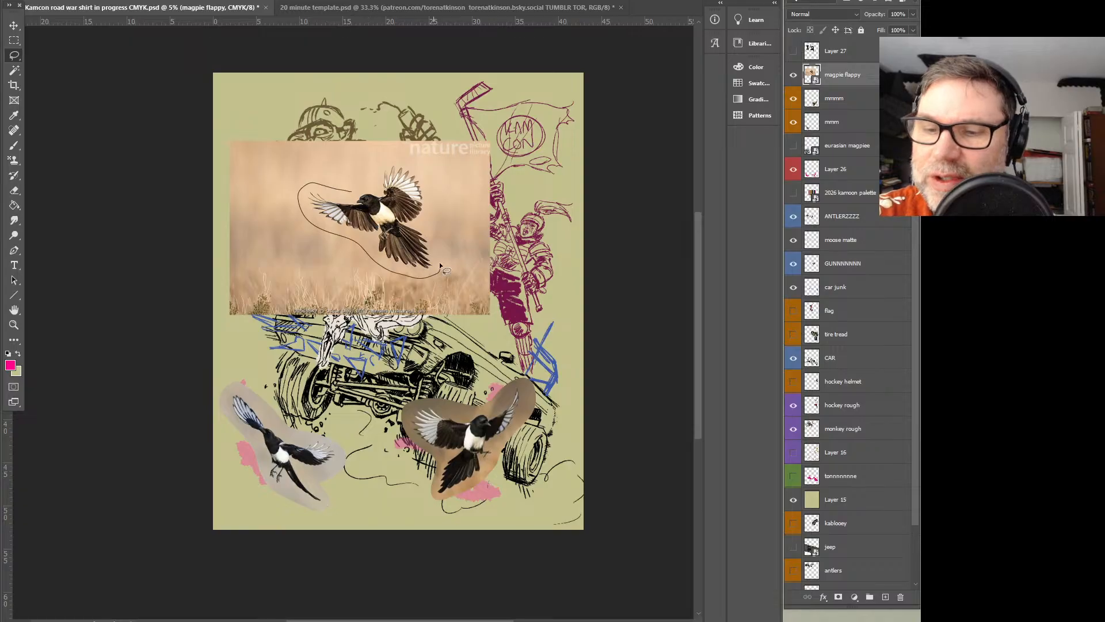
drag(347, 191, 347, 190)
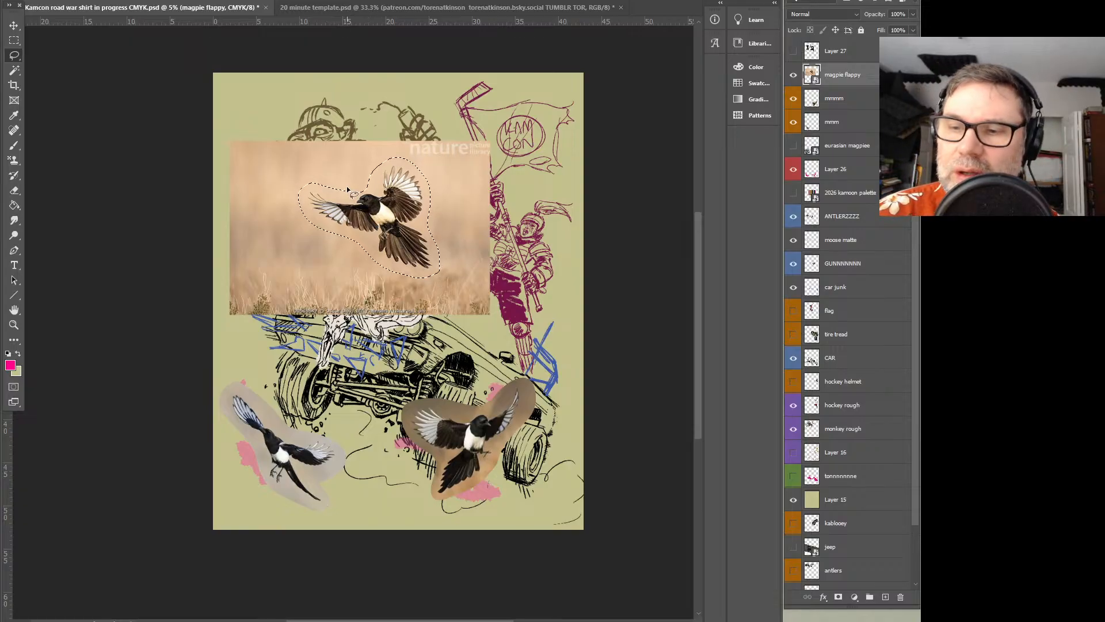
right_click(845, 75)
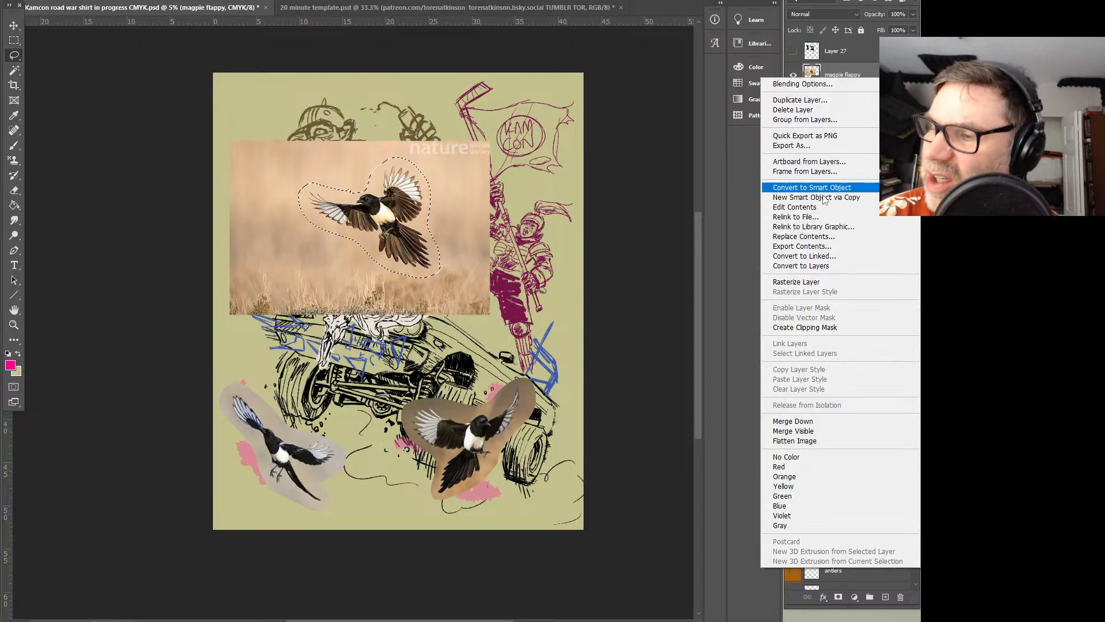
click(814, 283)
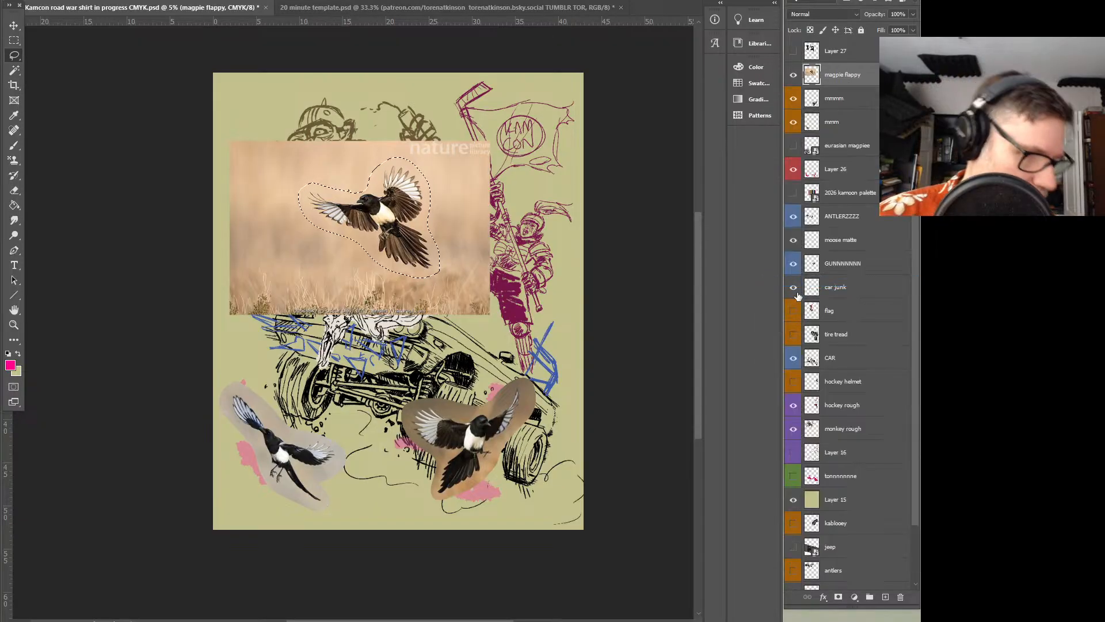
key(Delete)
key(Delete)
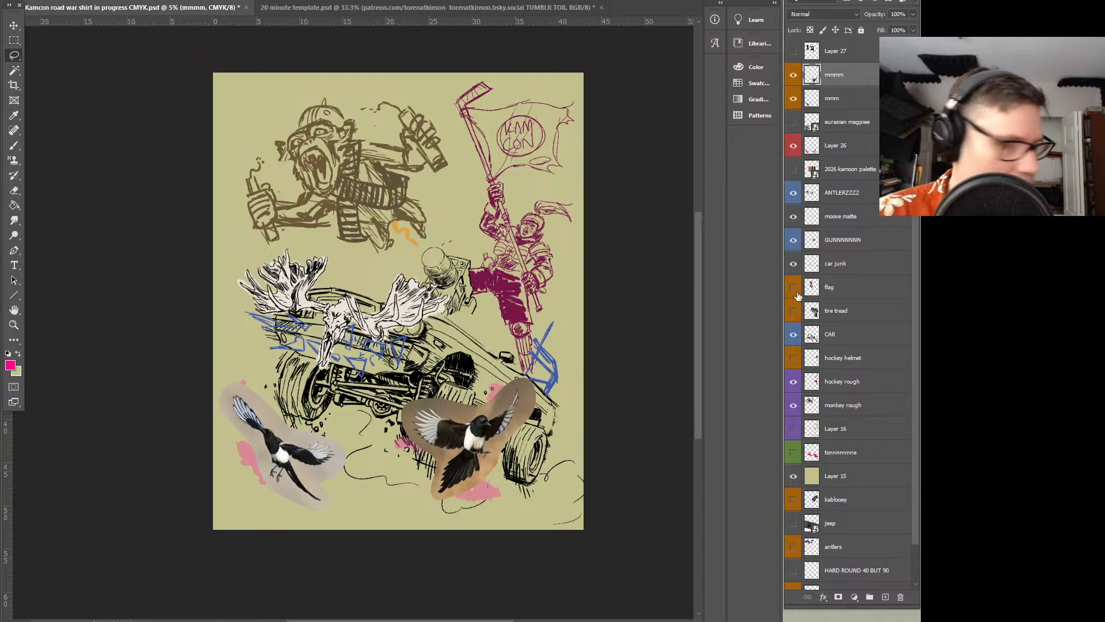
Paste the cut-out flapping magpie onto its own layer and flip it horizontally
key(ctrl+v)
key(ctrl+t)
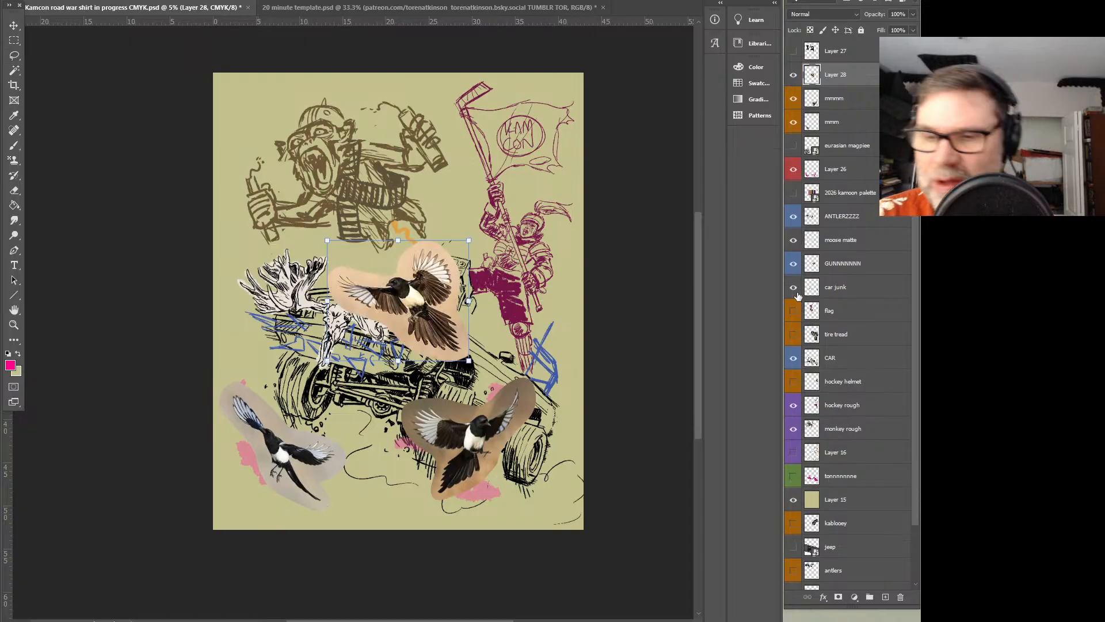
mouse_move(438, 278)
mouse_down()
mouse_move(475, 313)
mouse_move(532, 416)
mouse_move(425, 391)
mouse_move(389, 411)
mouse_move(411, 411)
mouse_move(413, 399)
mouse_move(388, 386)
mouse_move(400, 399)
mouse_move(503, 412)
mouse_move(490, 414)
mouse_move(453, 290)
mouse_up()
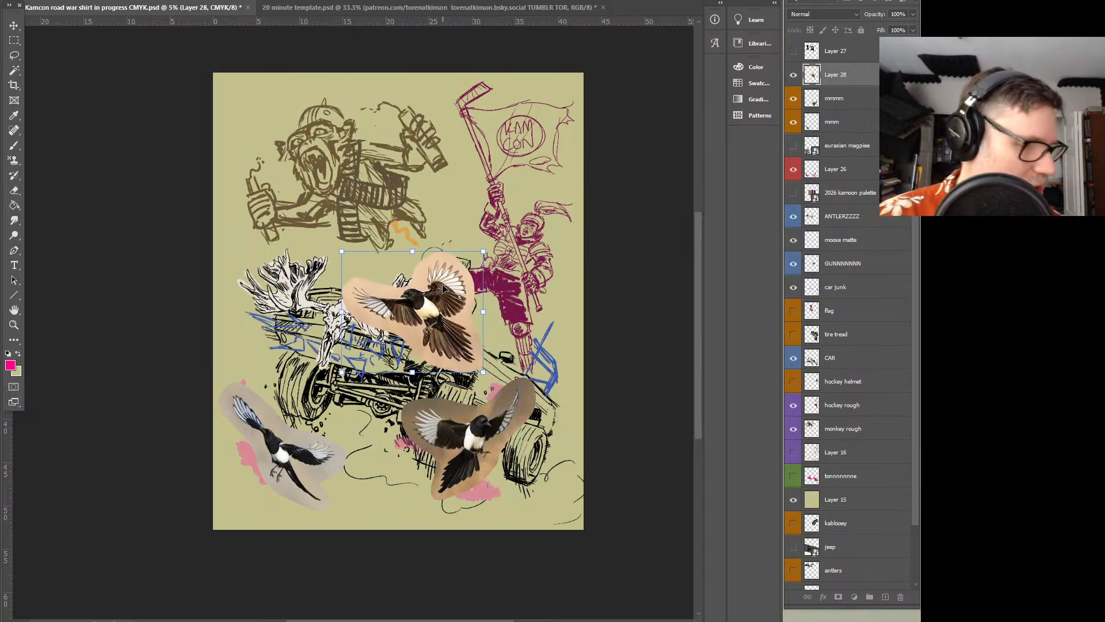
click(92, 0)
mouse_move(46, 0)
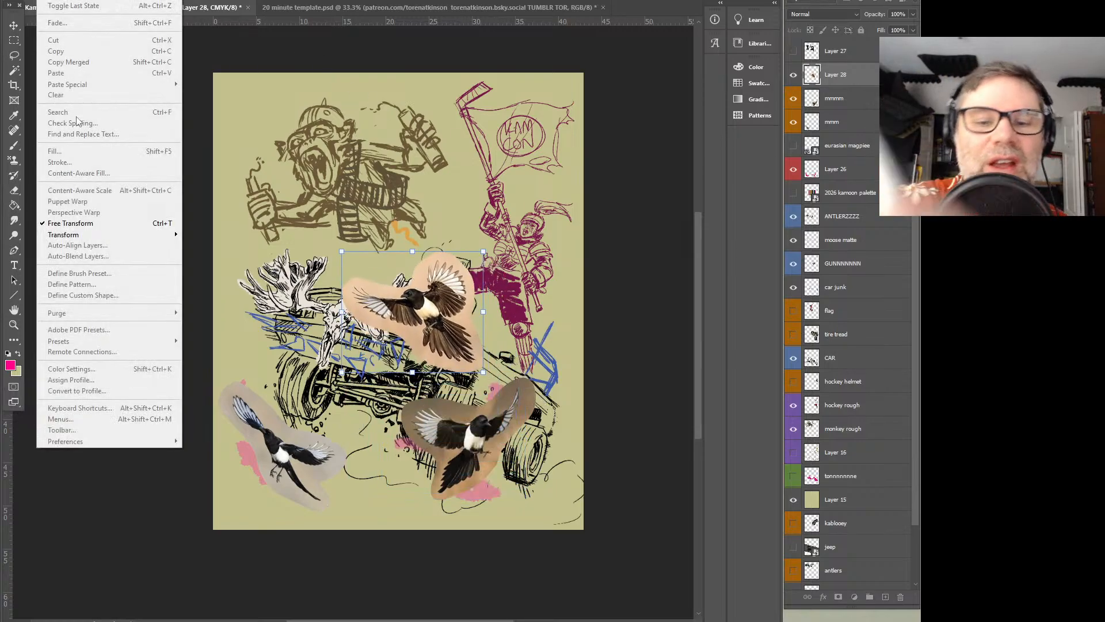
mouse_move(96, 239)
click(231, 411)
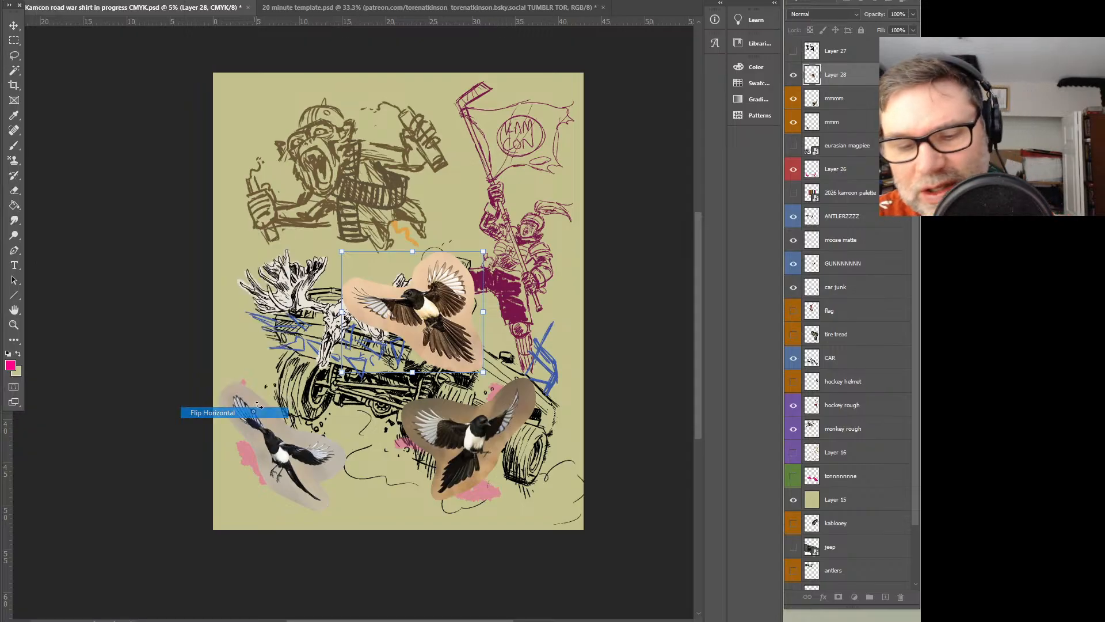
Try the flipped magpie rotated and moved between the right-hand bird and the moose antlers, and delete its layer
drag(453, 318, 529, 438)
drag(565, 369, 535, 381)
mouse_move(518, 439)
mouse_down()
mouse_move(510, 478)
mouse_move(525, 490)
mouse_move(487, 467)
mouse_move(520, 434)
mouse_move(533, 442)
mouse_move(484, 411)
mouse_move(488, 429)
mouse_move(481, 368)
mouse_move(433, 280)
mouse_move(415, 270)
mouse_up()
key(Return)
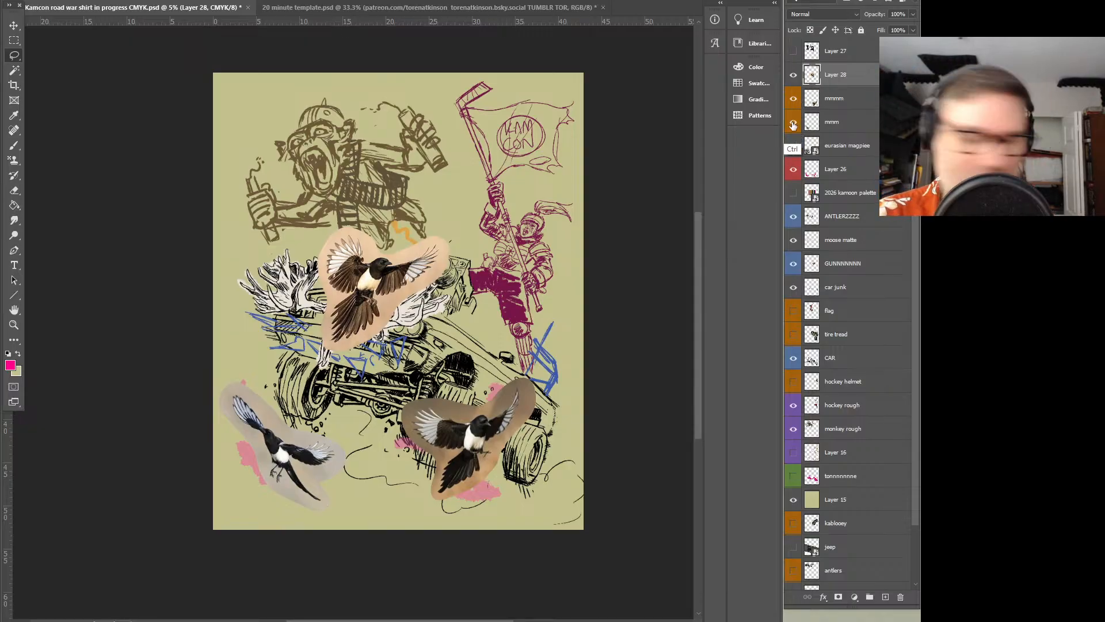
key(Delete)
Paste an unflipped copy of the flapping magpie and move it over the pink gesture in the artwork's lower-left corner
click(65, 0)
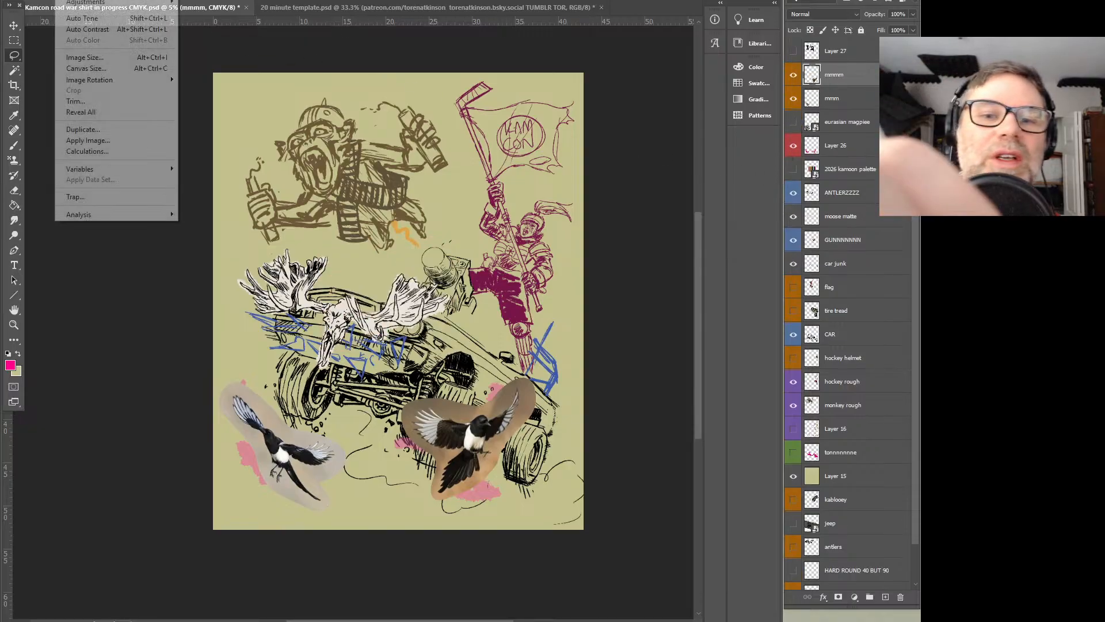
mouse_move(45, 0)
click(85, 3)
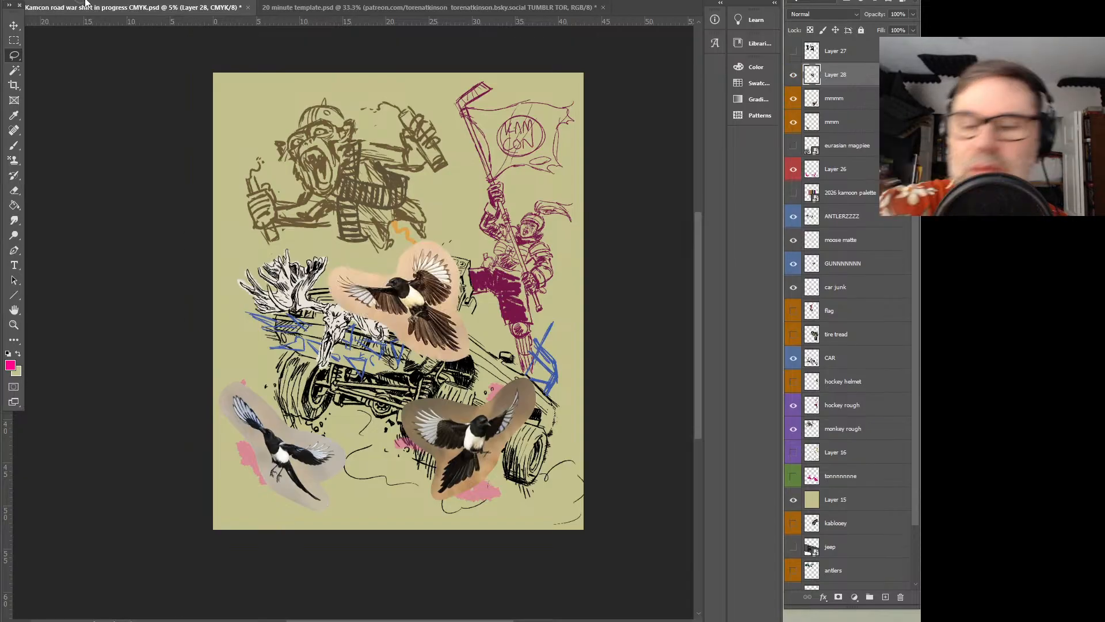
click(14, 25)
drag(426, 308, 318, 466)
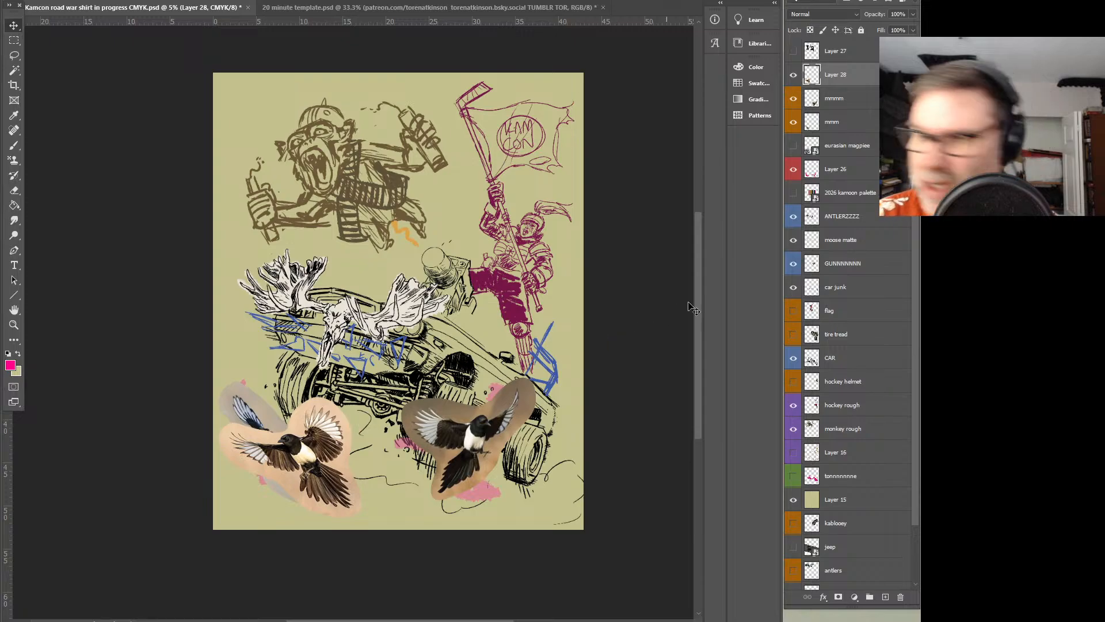
Flip the gray-backed magpie on the mmm layer horizontally and move it over the right-hand brown-backed magpie
click(833, 123)
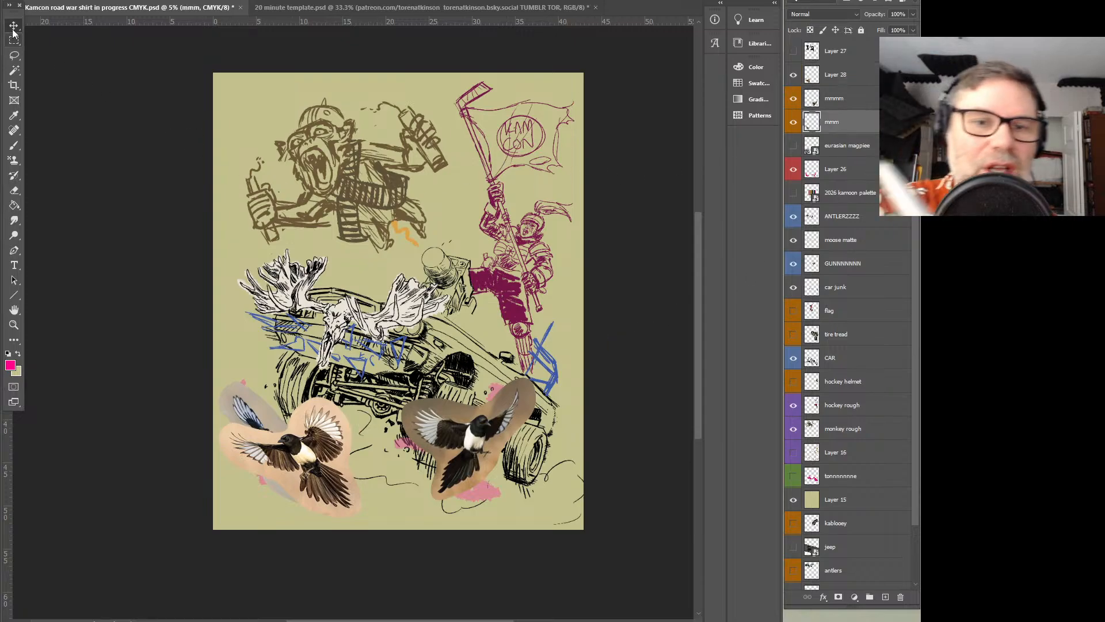
drag(315, 427, 466, 291)
click(64, 1)
mouse_move(45, 1)
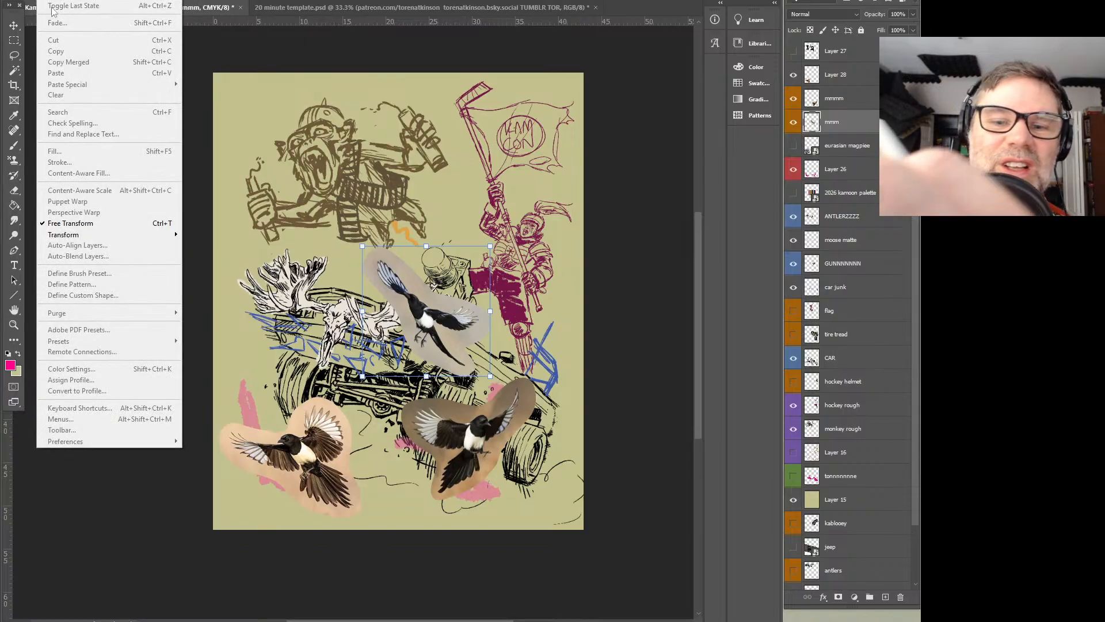
mouse_move(92, 235)
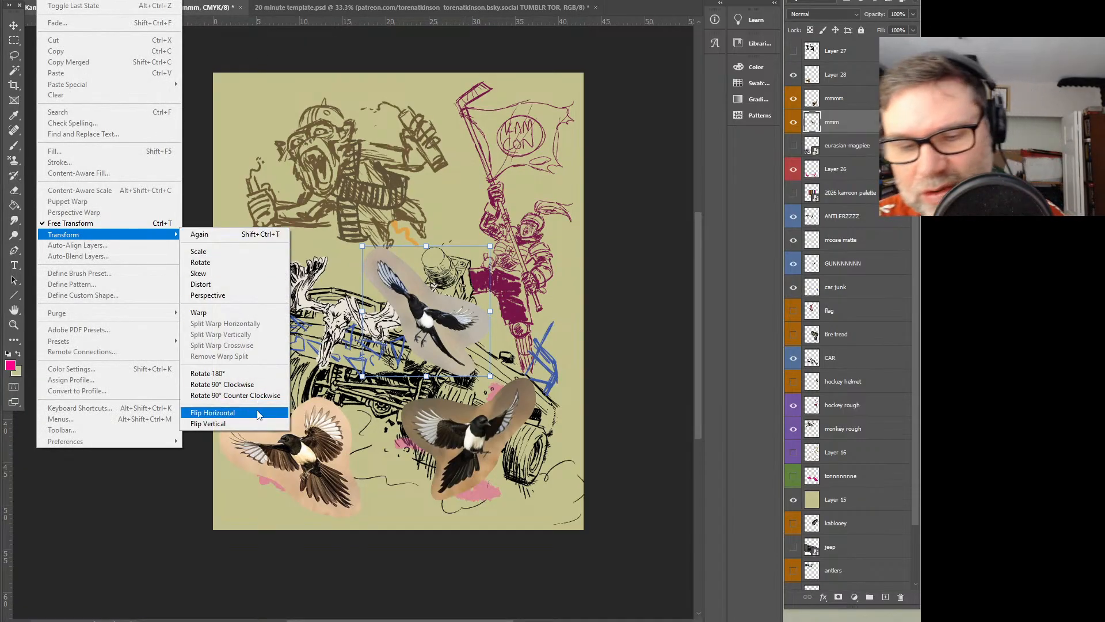
click(257, 412)
drag(446, 297, 492, 412)
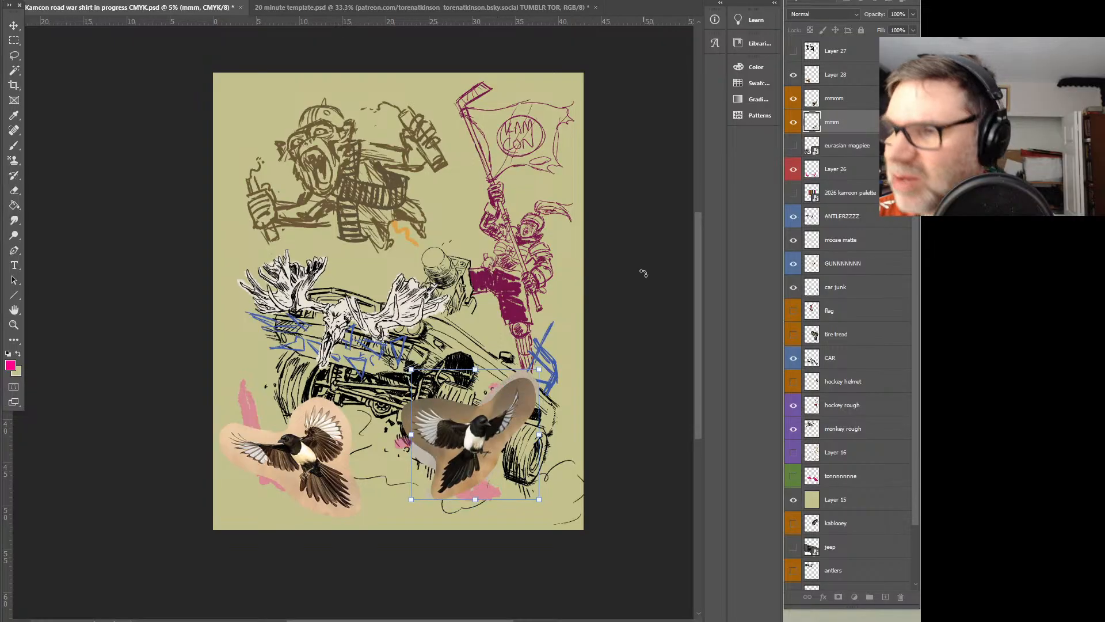
Hide the mmmm magpie layer and rotate the flipped gray-backed magpie so it dives toward the artwork's lower-right corner beneath the car
click(793, 98)
click(793, 76)
click(794, 76)
click(828, 100)
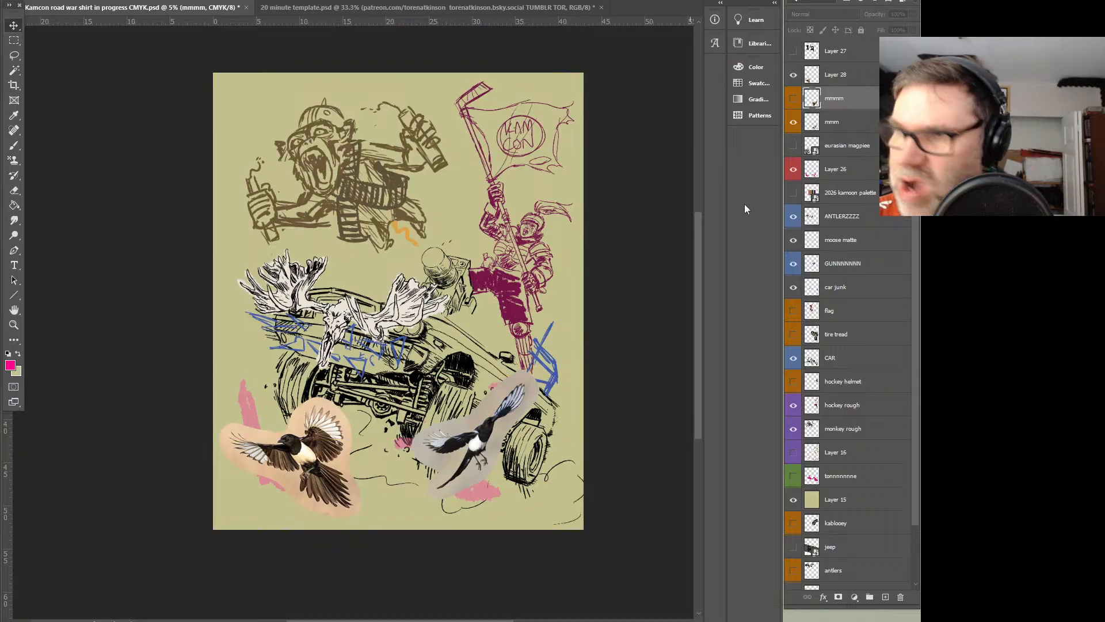
click(838, 128)
key(v)
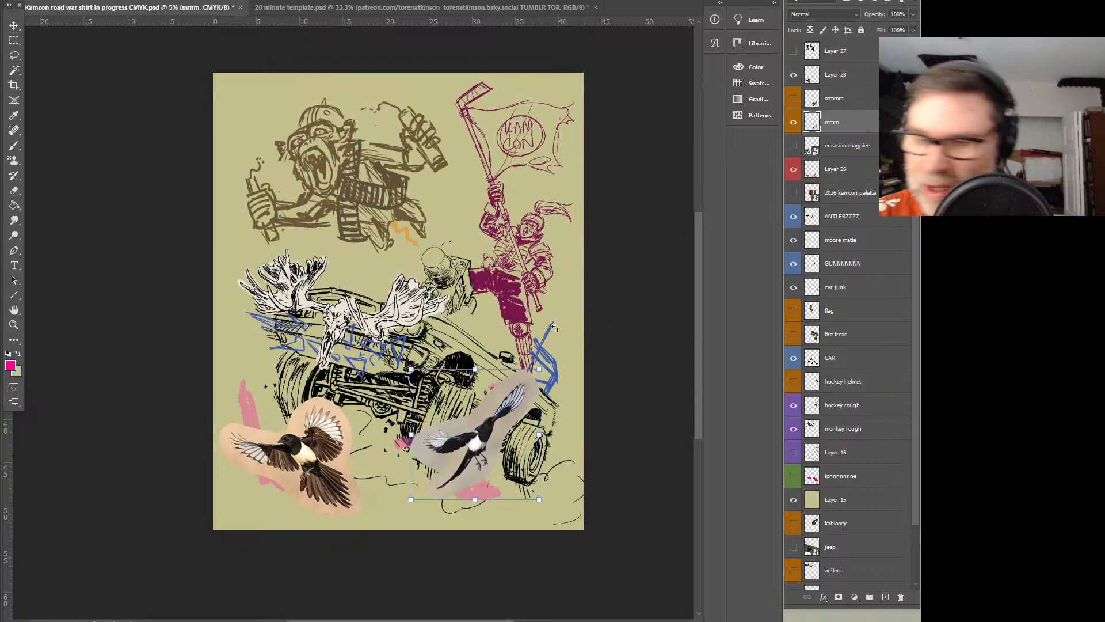
drag(552, 364, 528, 505)
drag(506, 375, 518, 380)
drag(527, 501, 531, 484)
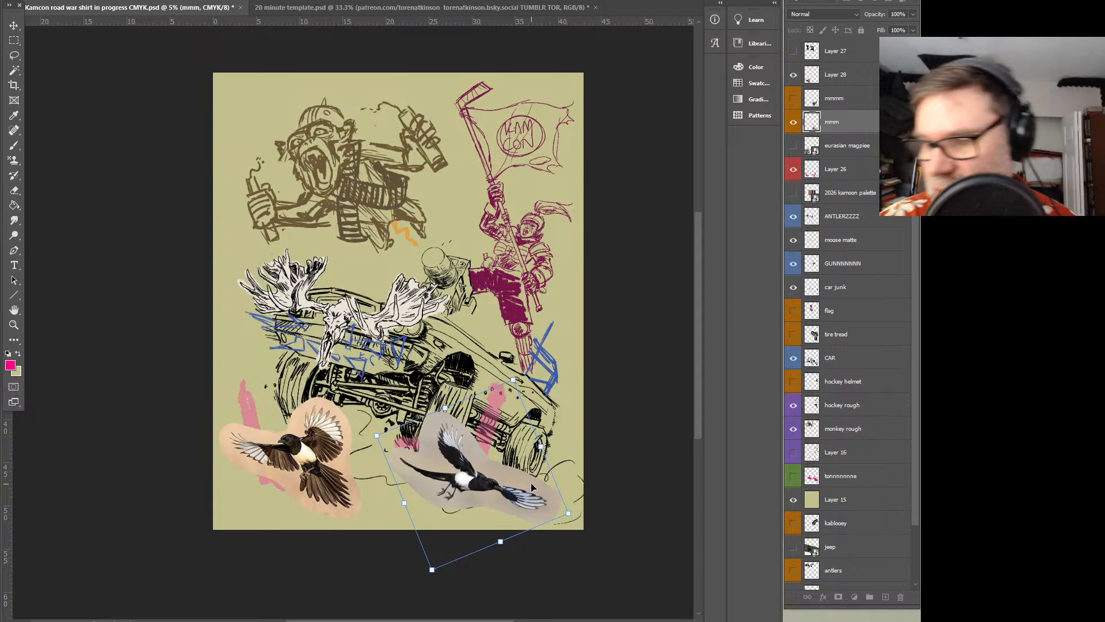
mouse_move(531, 485)
mouse_down()
mouse_move(544, 479)
mouse_move(520, 472)
mouse_up()
key(Return)
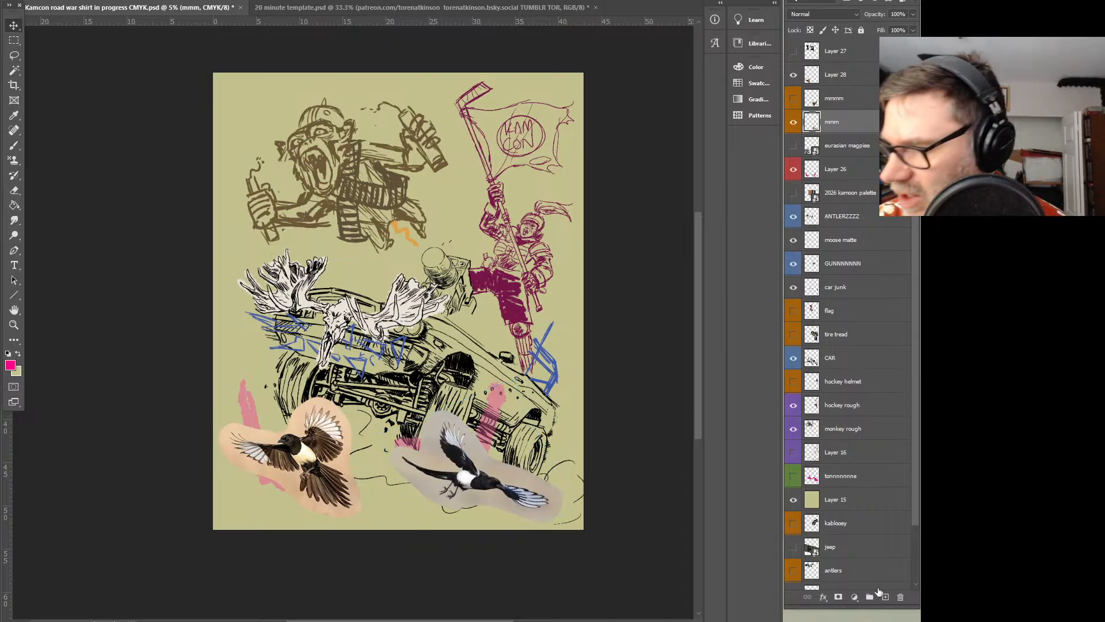
On a new layer above mmm, sketch dark red wing and tail outlines over the lower-right magpie
click(885, 597)
click(10, 365)
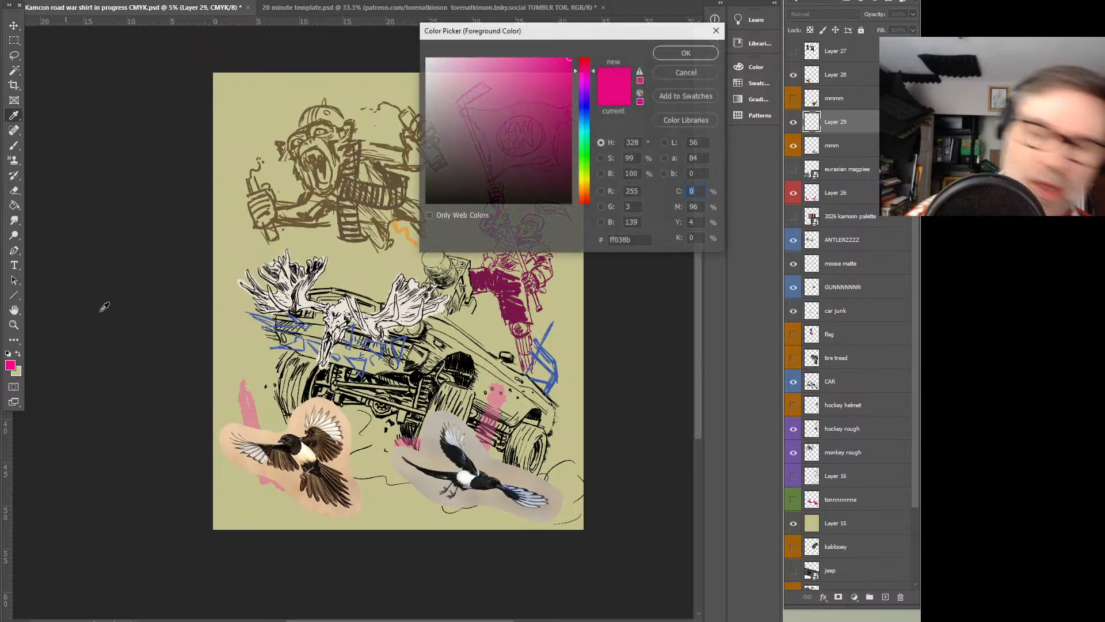
drag(548, 115, 565, 106)
drag(585, 70, 599, 37)
drag(550, 87, 562, 129)
click(667, 58)
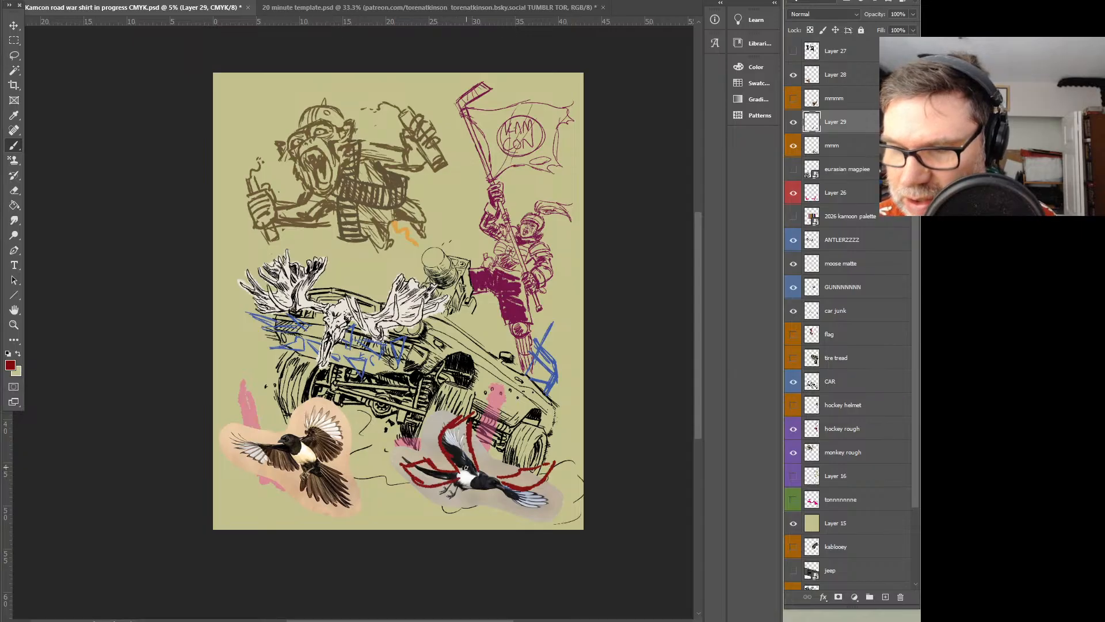
Toggle the dark red sketch's visibility to compare its outlines with the magpie photo underneath
click(794, 123)
click(795, 123)
alt+click(793, 124)
alt+click(793, 125)
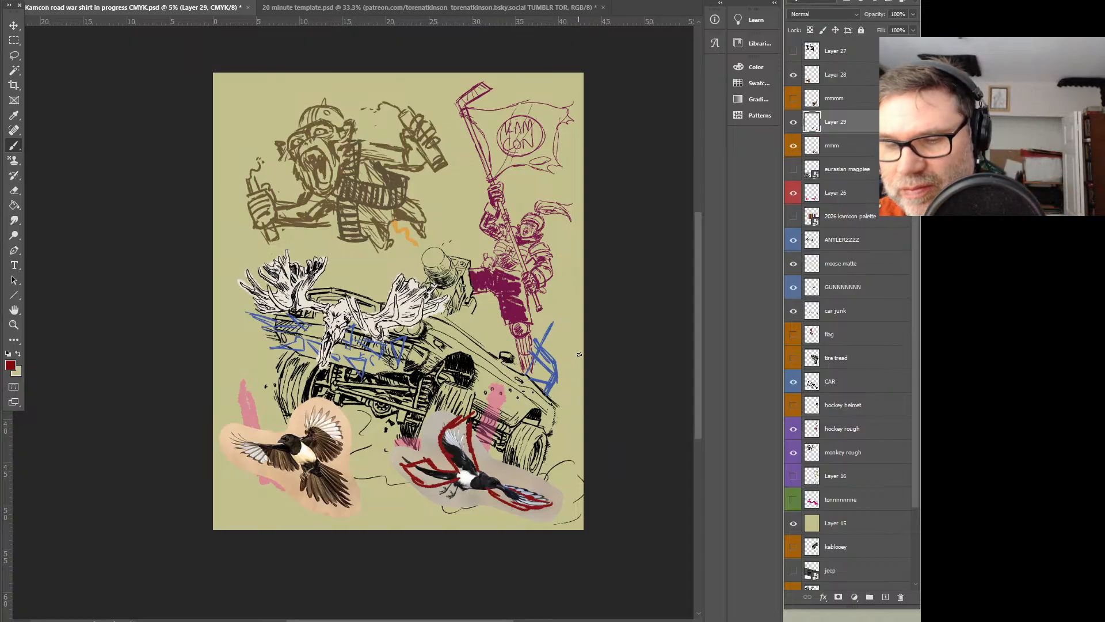
Rotate the tan-backed magpie on Layer 28 slightly counterclockwise and reposition it in the artwork's lower-left corner
click(832, 81)
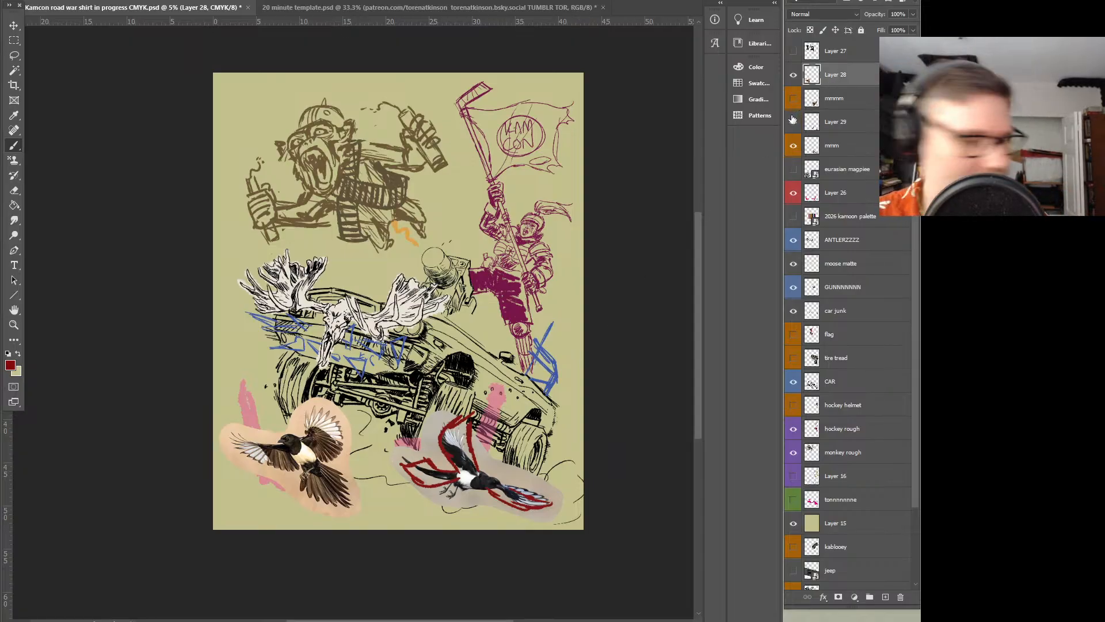
key(ctrl+t)
drag(369, 389, 380, 370)
mouse_move(337, 444)
mouse_down()
mouse_move(376, 449)
mouse_move(351, 429)
mouse_move(331, 456)
mouse_up()
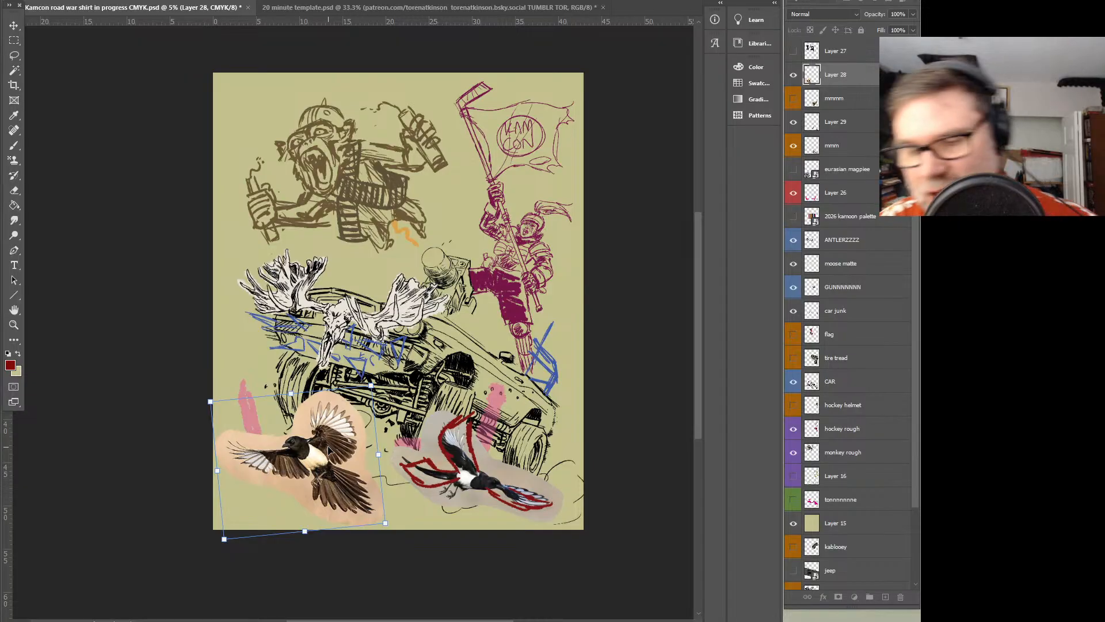
drag(374, 384, 364, 394)
drag(337, 443, 336, 435)
key(Return)
key(b)
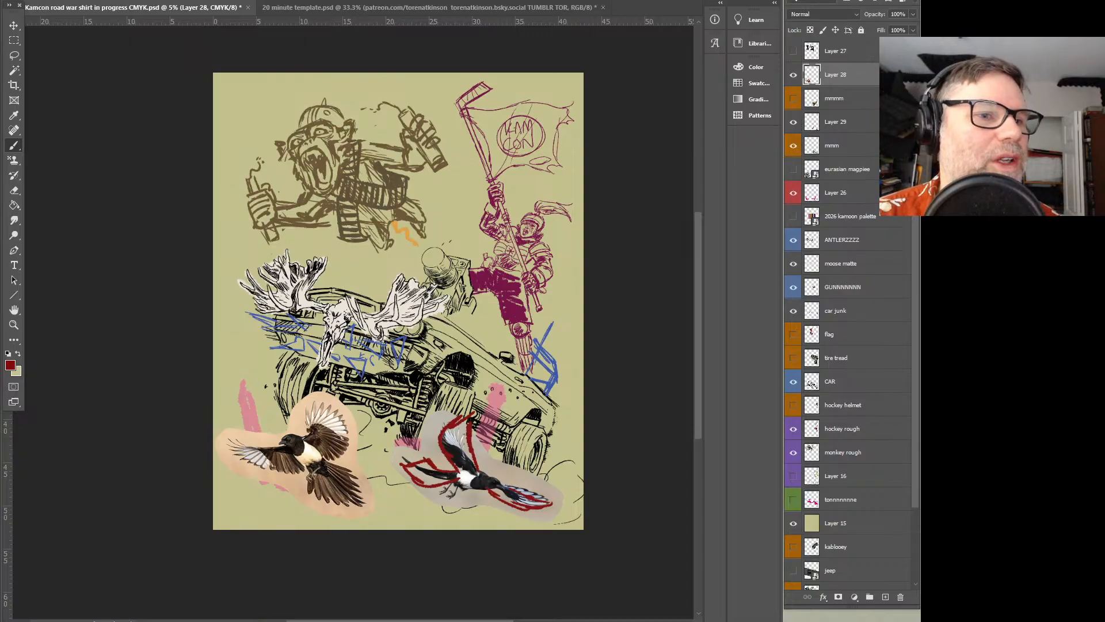
drag(690, 305, 453, 302)
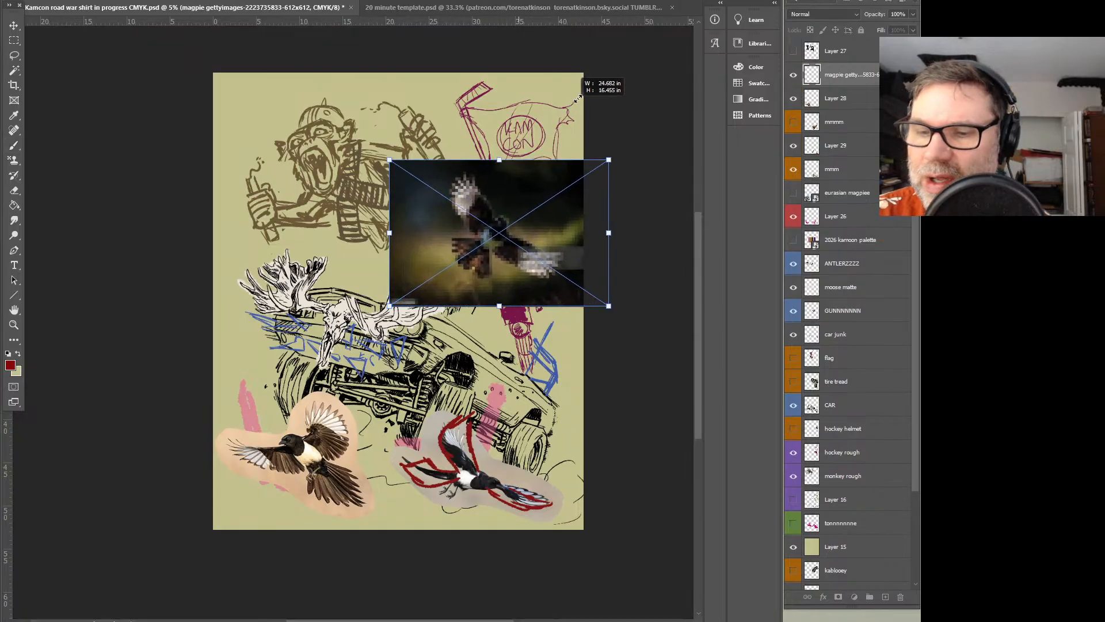
drag(558, 238, 411, 217)
key(Return)
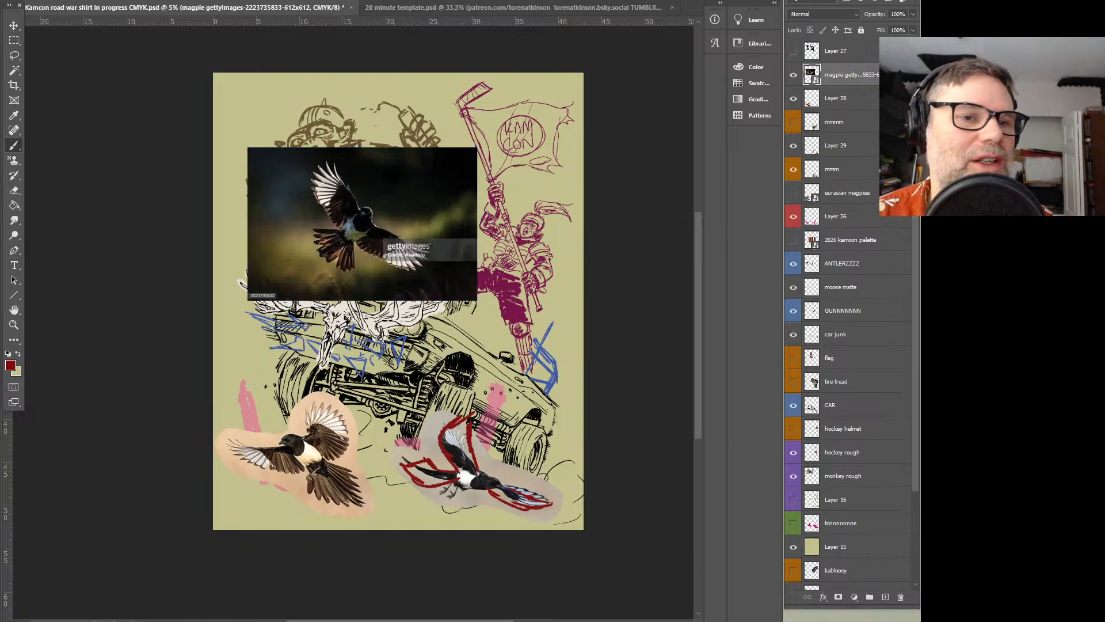
Switch to the image viewer and examine the American magpie painting's wing and tail poses at several magnifications
drag(0, 132, 340, 59)
scroll(472, 368, up, 3)
scroll(472, 368, up, 1)
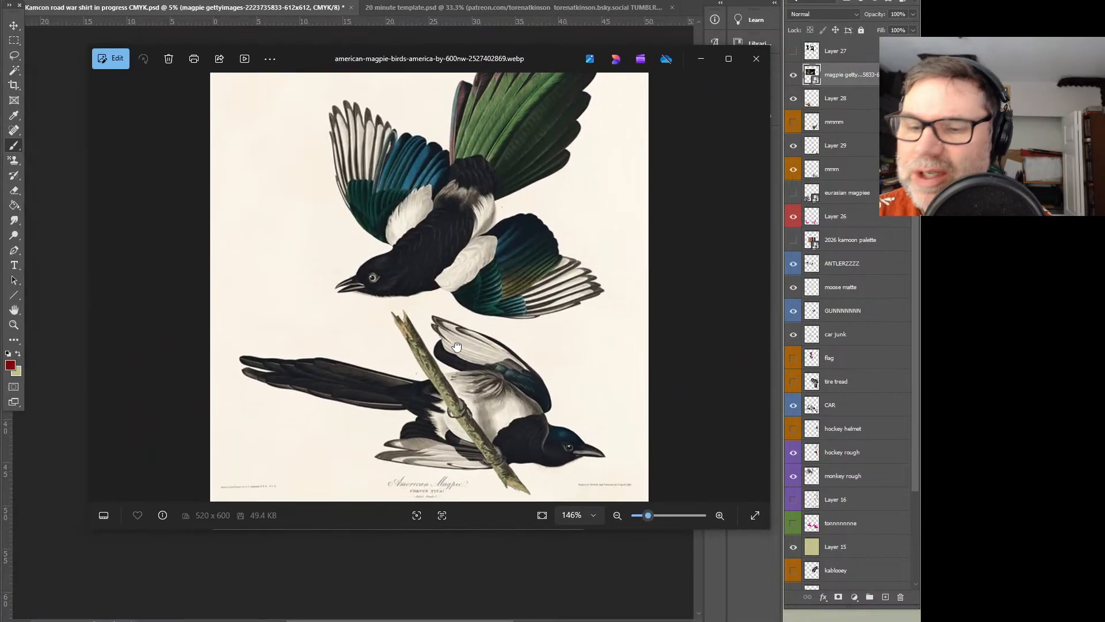
scroll(450, 336, down, 2)
scroll(454, 391, up, 2)
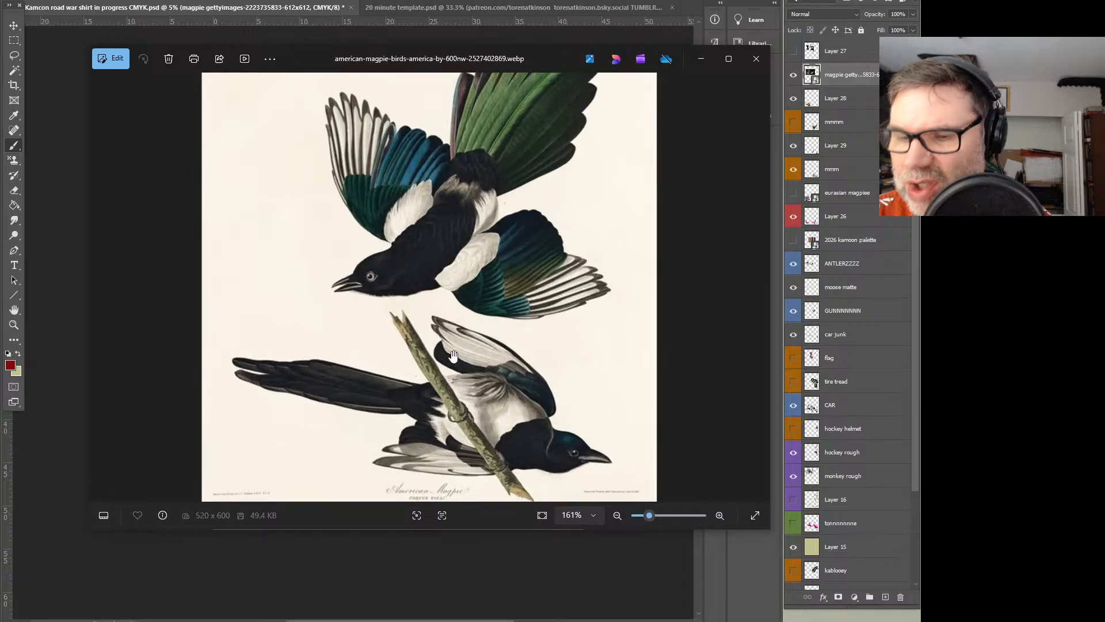
scroll(472, 282, up, 2)
scroll(474, 275, down, 2)
scroll(470, 272, down, 4)
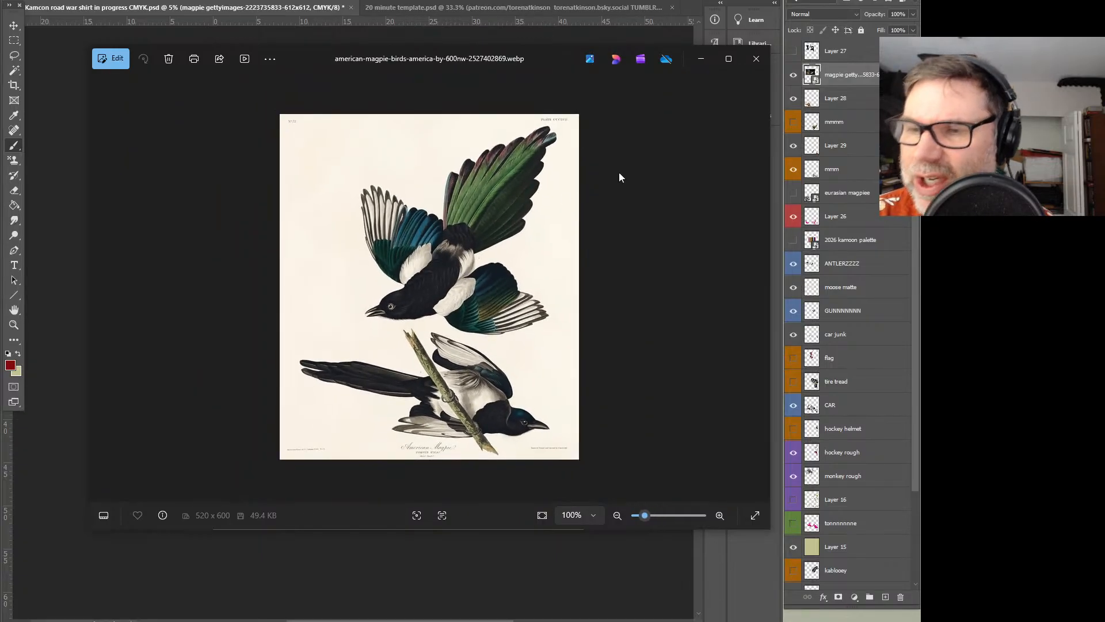
click(637, 38)
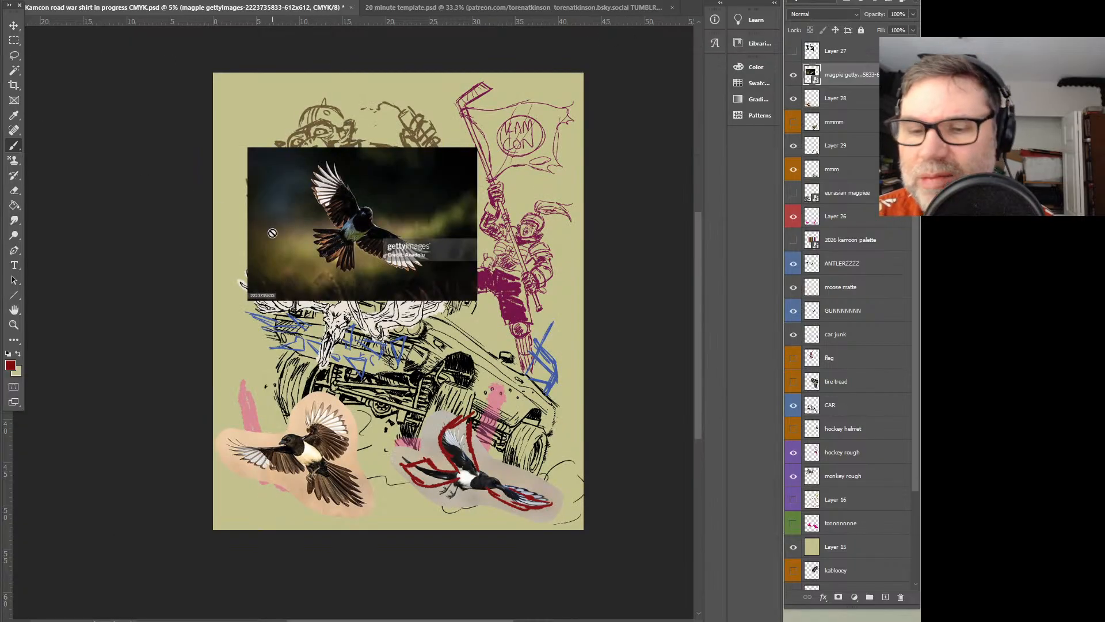
Rasterize the placed Getty magpie photo, lasso loosely around the bird, cut it out, and delete the leftover photo layer
right_click(850, 78)
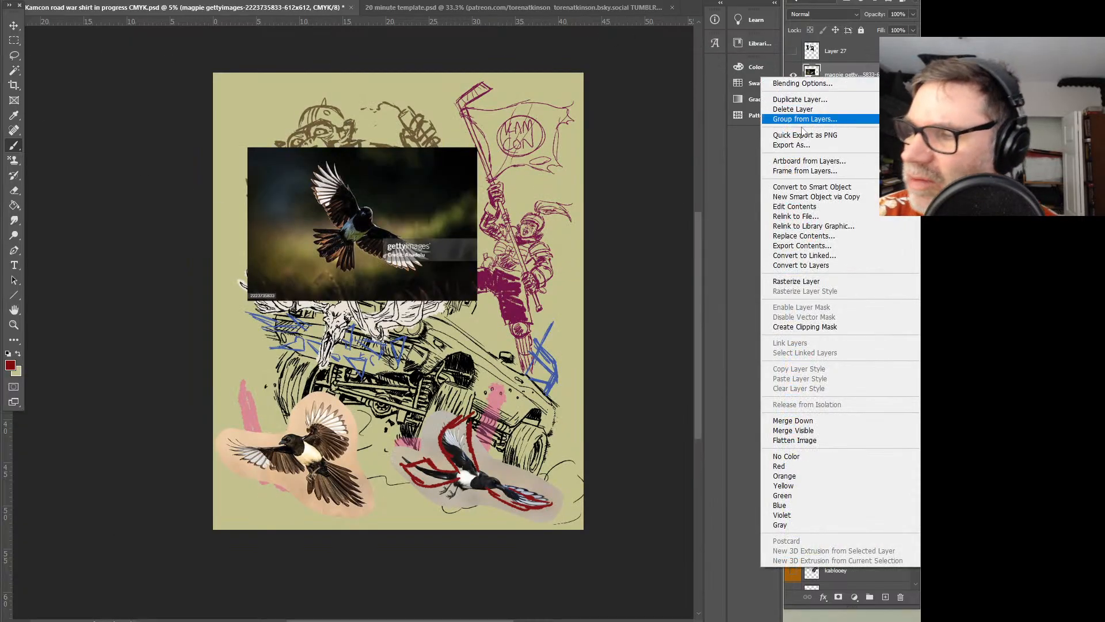
click(806, 279)
click(15, 55)
mouse_move(364, 170)
mouse_down()
mouse_move(384, 213)
mouse_move(429, 233)
mouse_move(441, 270)
mouse_move(343, 283)
mouse_move(300, 231)
mouse_move(298, 162)
mouse_move(368, 183)
mouse_up()
key(ctrl+x)
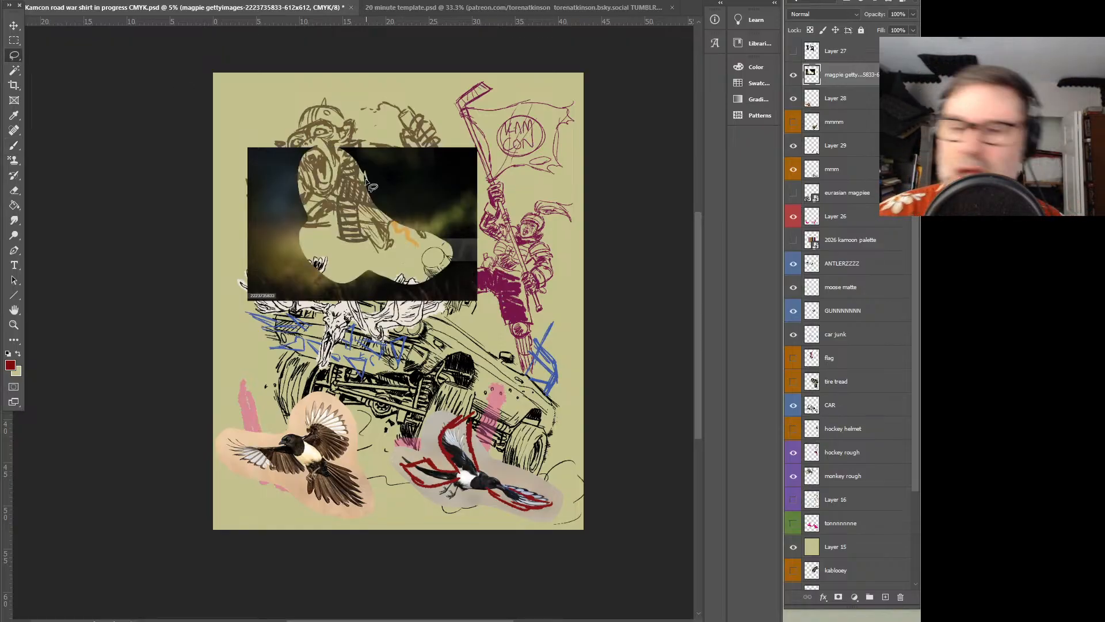
key(Delete)
Paste the dark-backed magpie onto its own layer, rotate it counterclockwise, and position it over the moose antlers
key(ctrl+v)
key(ctrl+t)
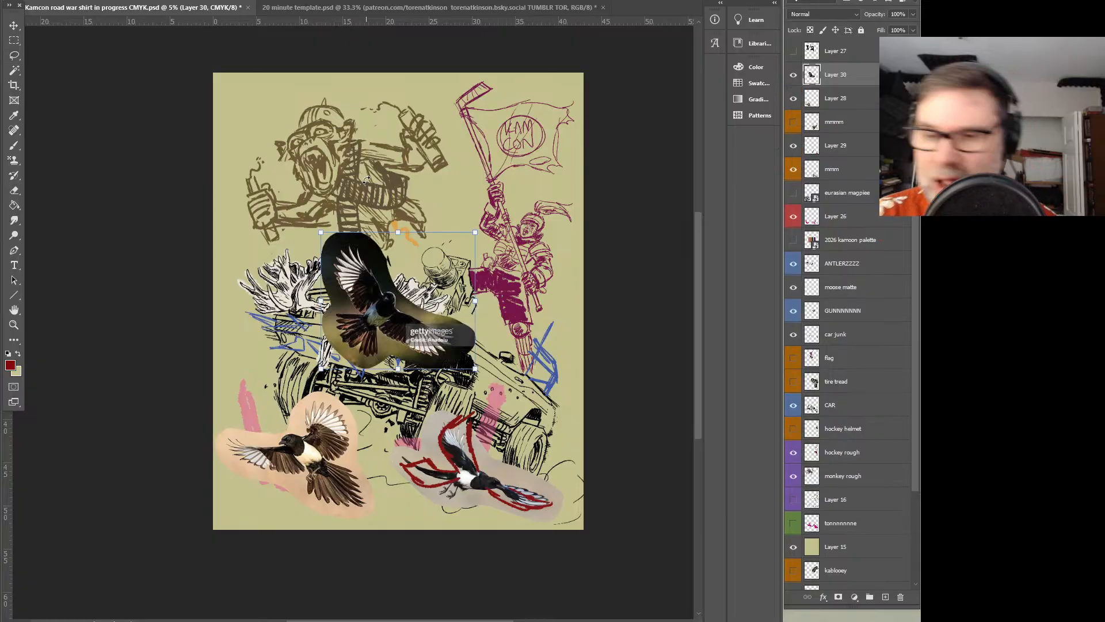
drag(481, 237, 364, 193)
drag(437, 306, 353, 428)
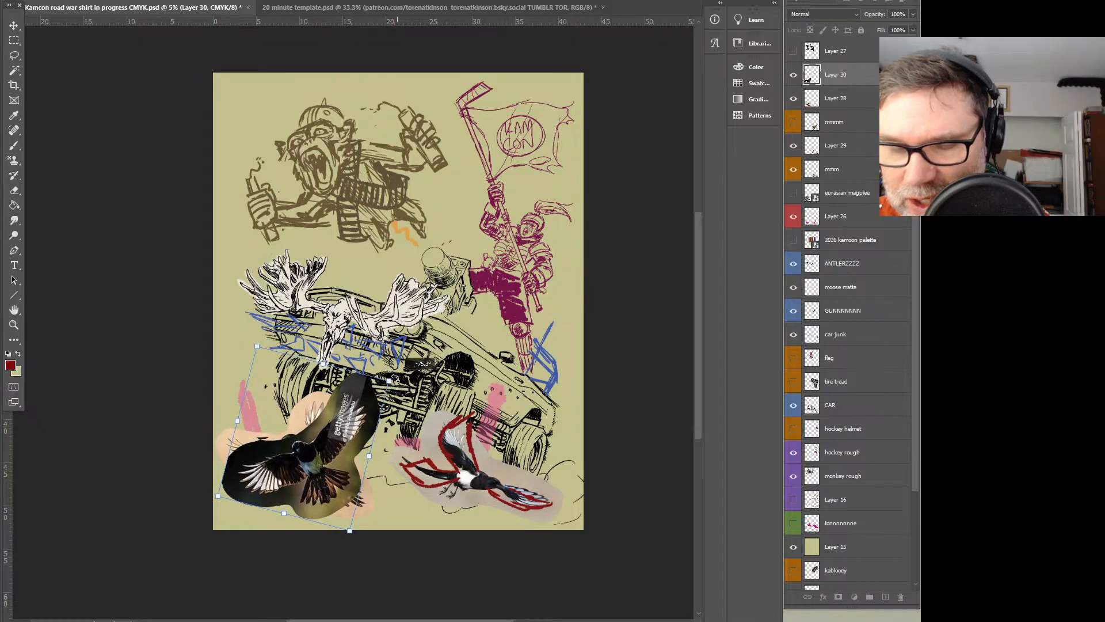
mouse_move(332, 441)
mouse_down()
mouse_move(464, 239)
mouse_move(357, 413)
mouse_move(336, 294)
mouse_move(350, 322)
mouse_move(345, 466)
mouse_move(344, 420)
mouse_move(346, 455)
mouse_move(371, 456)
mouse_move(481, 381)
mouse_move(336, 297)
mouse_move(348, 269)
mouse_up()
key(Return)
Save the Kamcon road war shirt document
key(l)
key(z)
click(424, 366)
drag(424, 369, 491, 258)
click(28, 0)
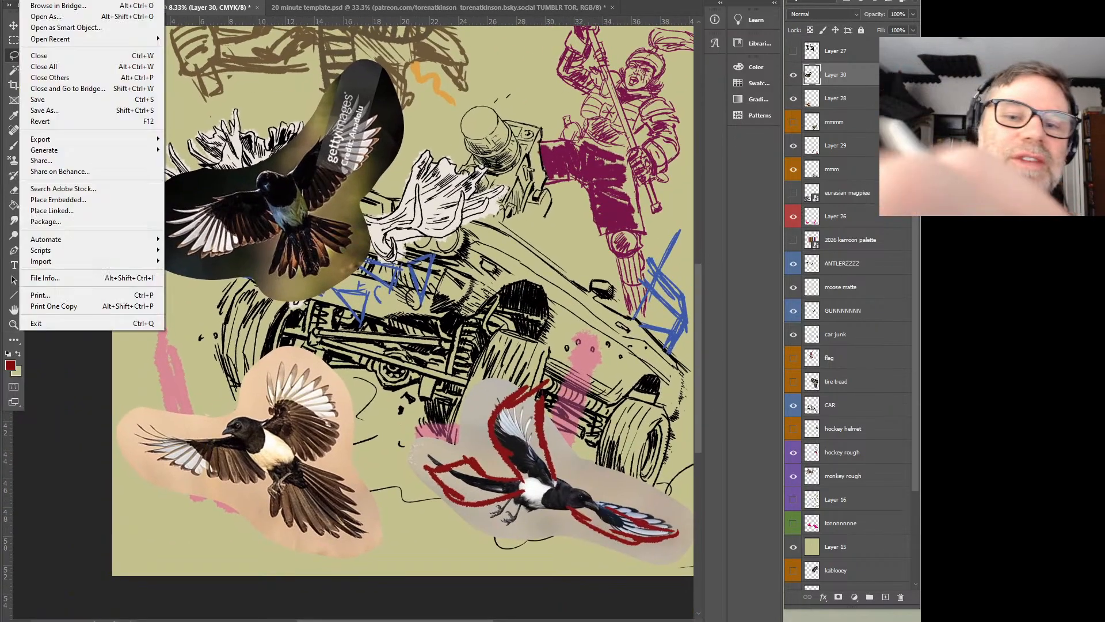
click(70, 99)
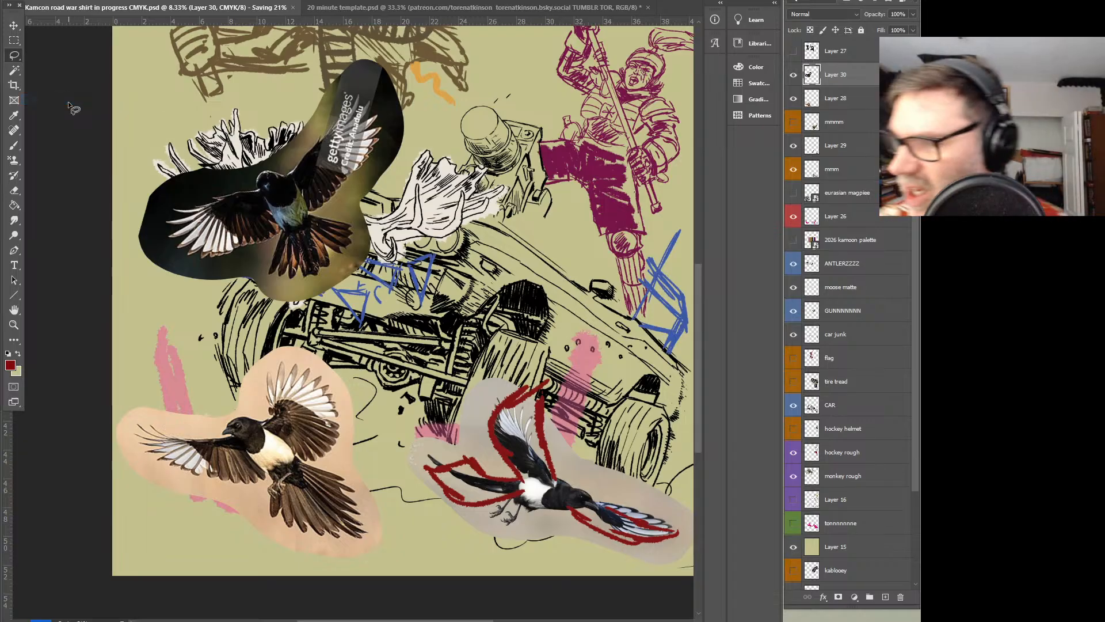
Lower the CAR layer's opacity to 27%
click(846, 404)
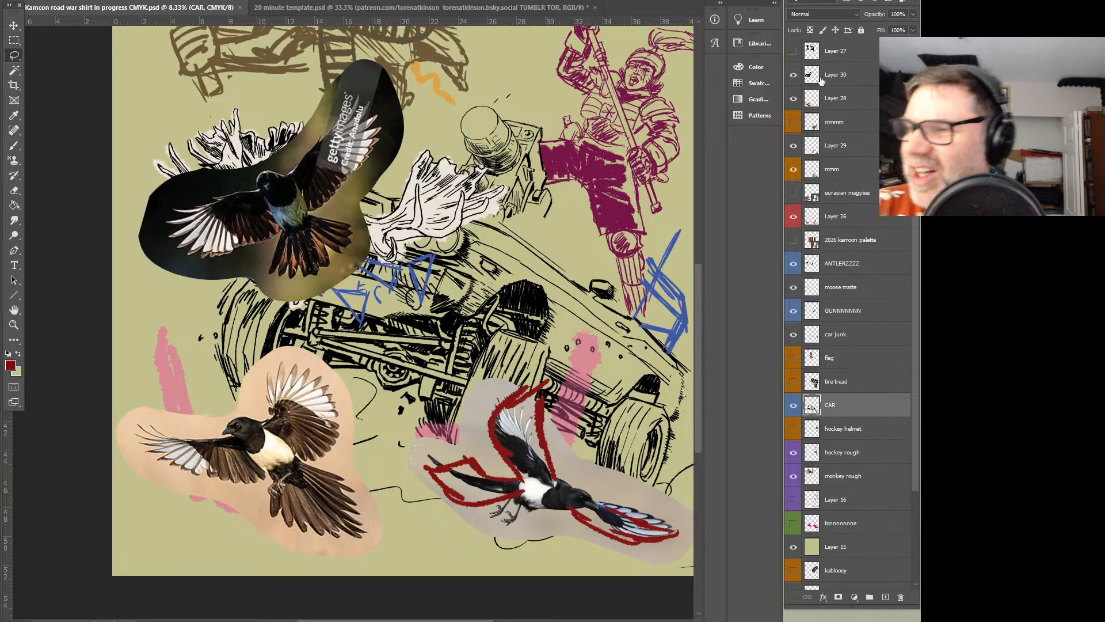
click(913, 13)
drag(914, 28, 873, 29)
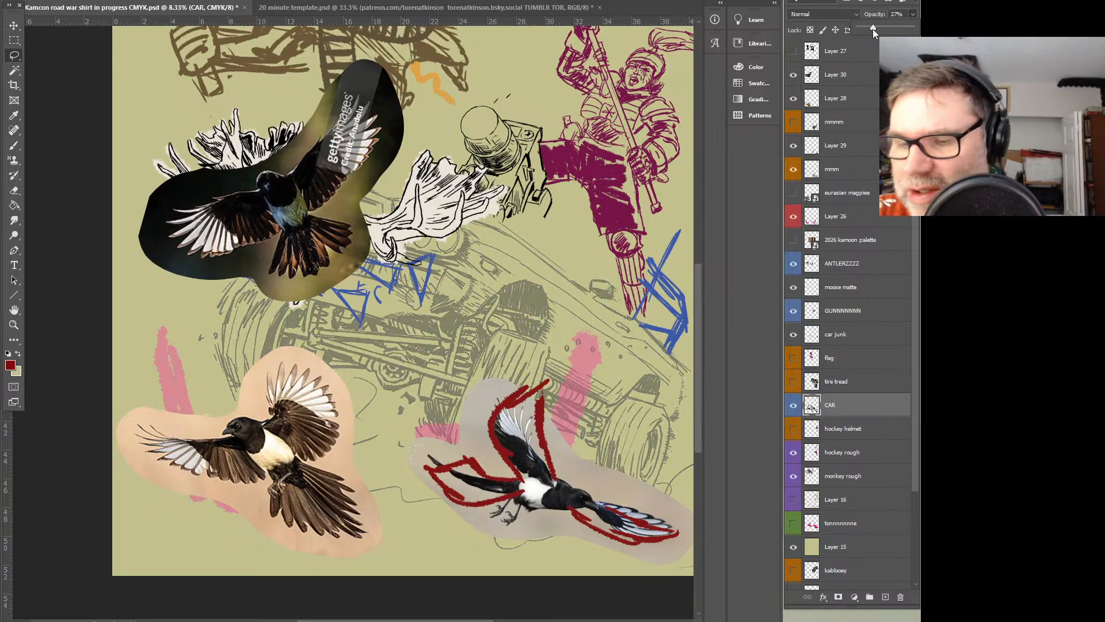
Hide the dark red sketch on Layer 29 and the mmm magpie layer
click(794, 146)
click(794, 146)
click(825, 149)
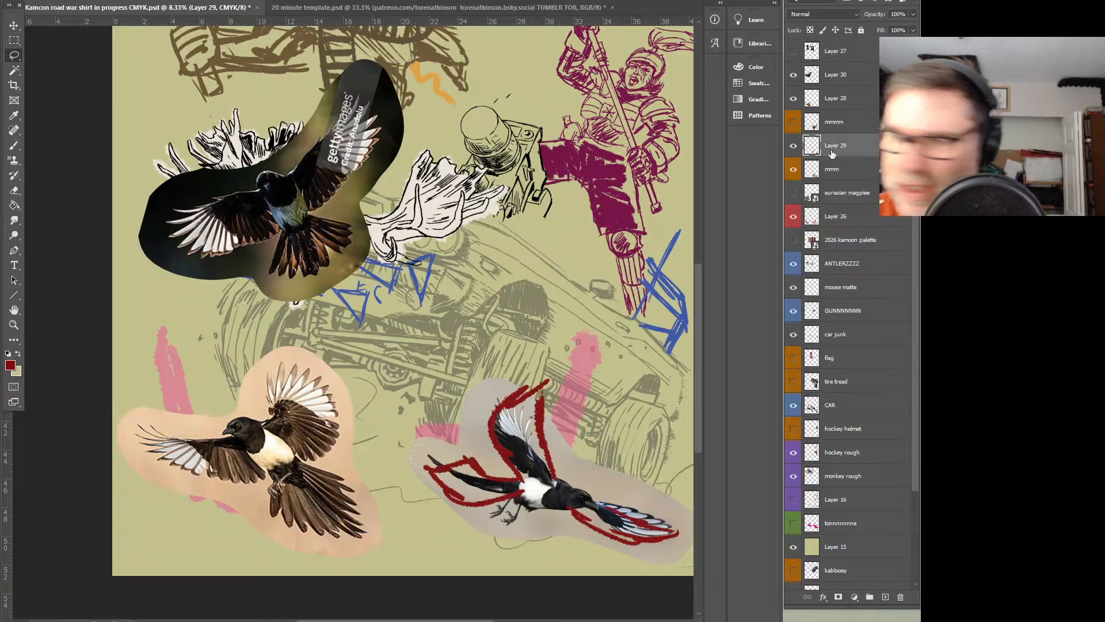
key(alt+bracketright)
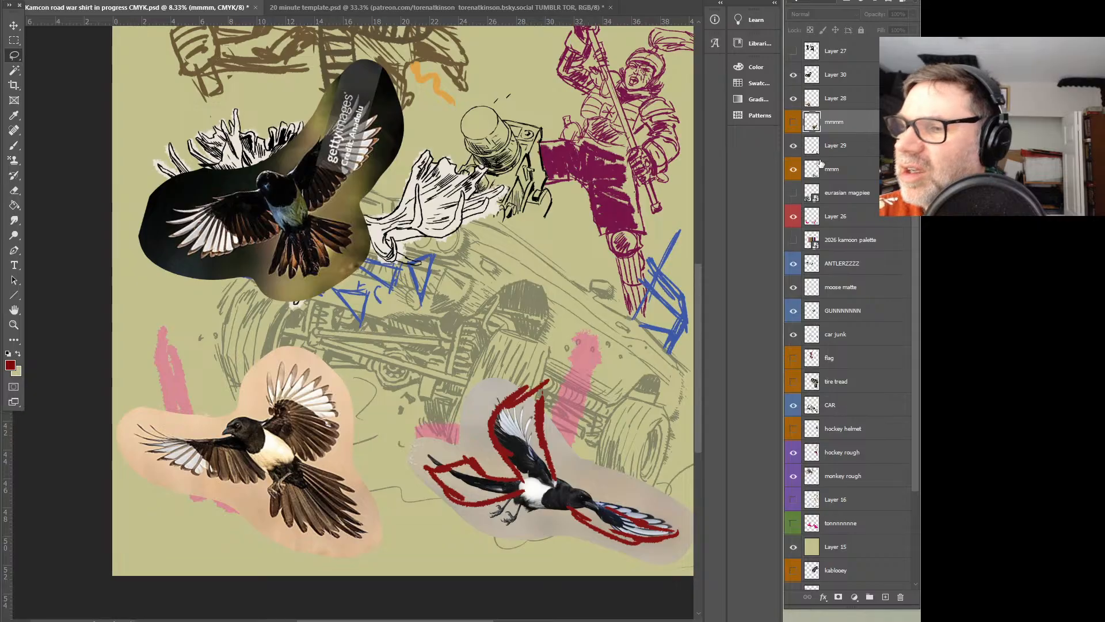
click(794, 147)
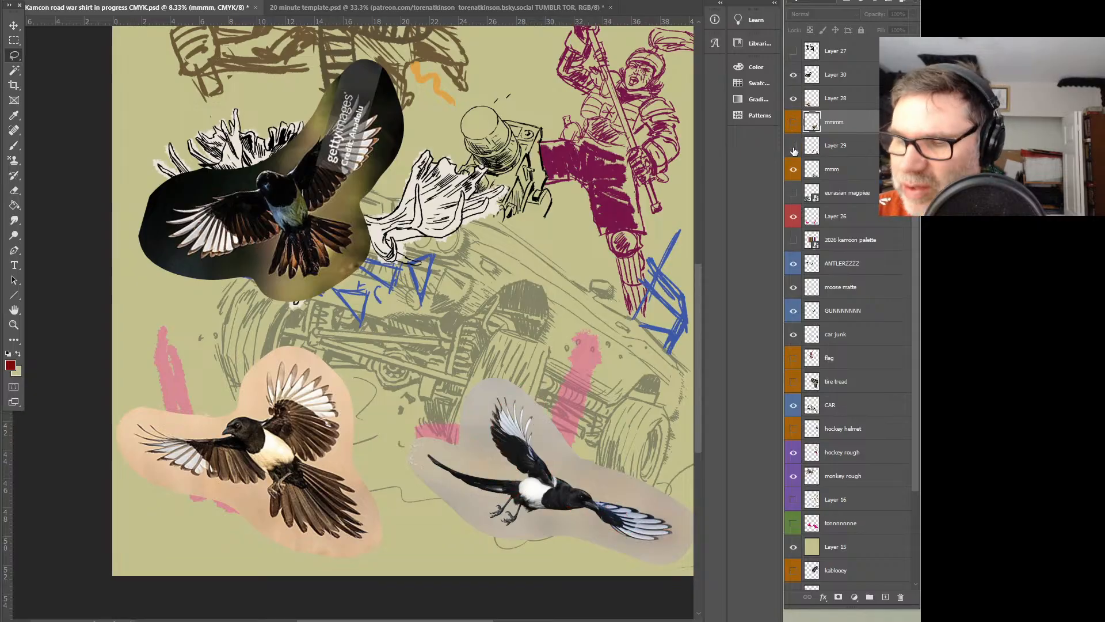
click(794, 170)
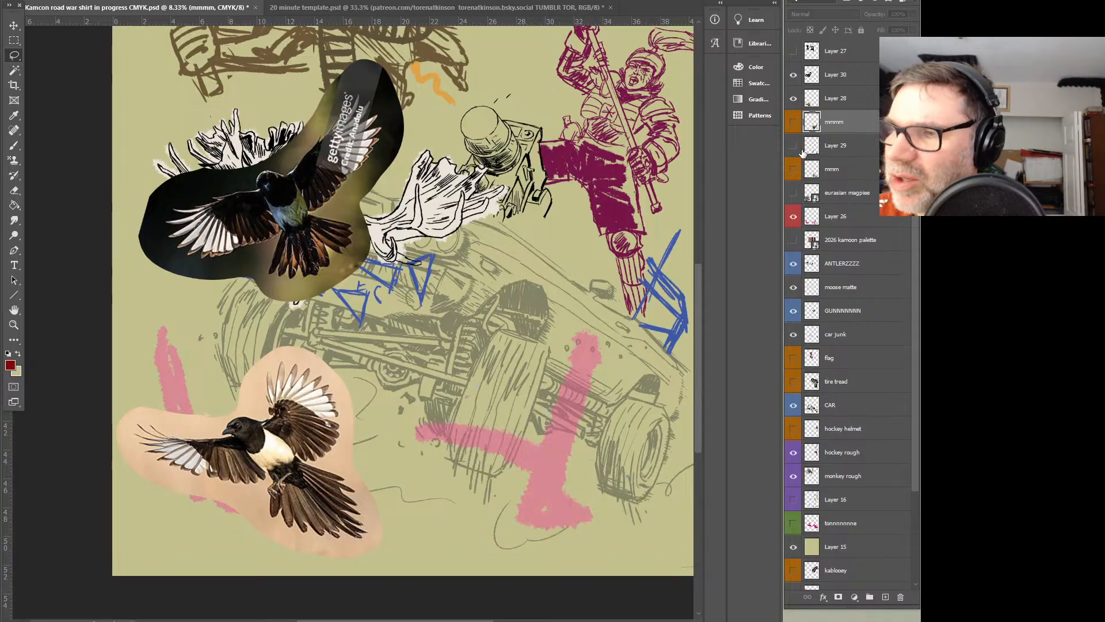
Group Layer 29 and the mmm layer and name the group mmmmmm
click(840, 148)
shift+click(838, 170)
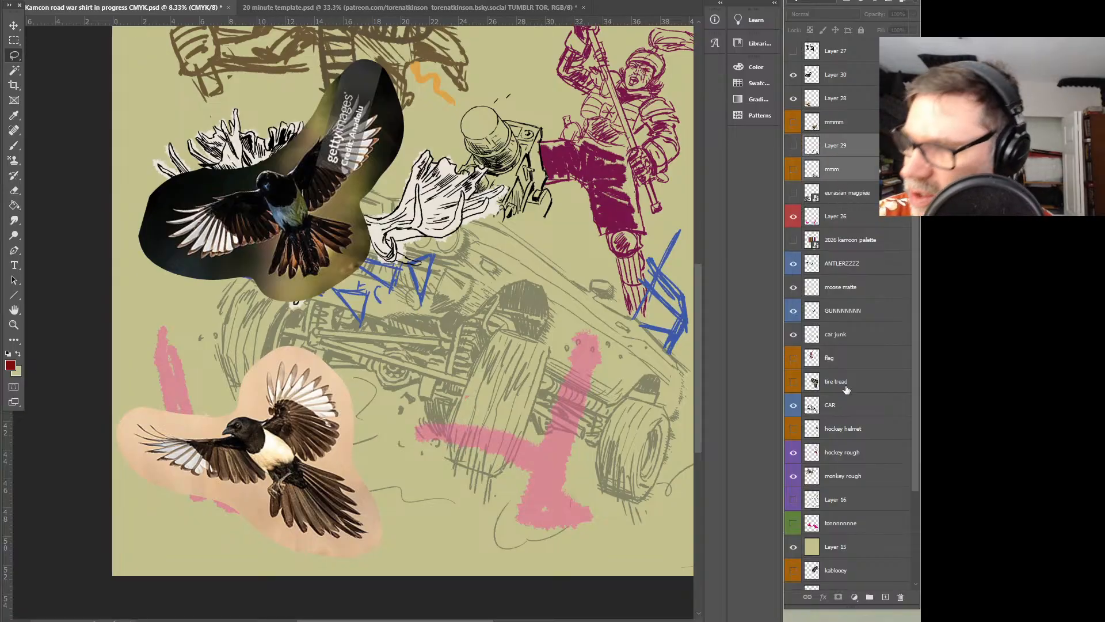
click(871, 597)
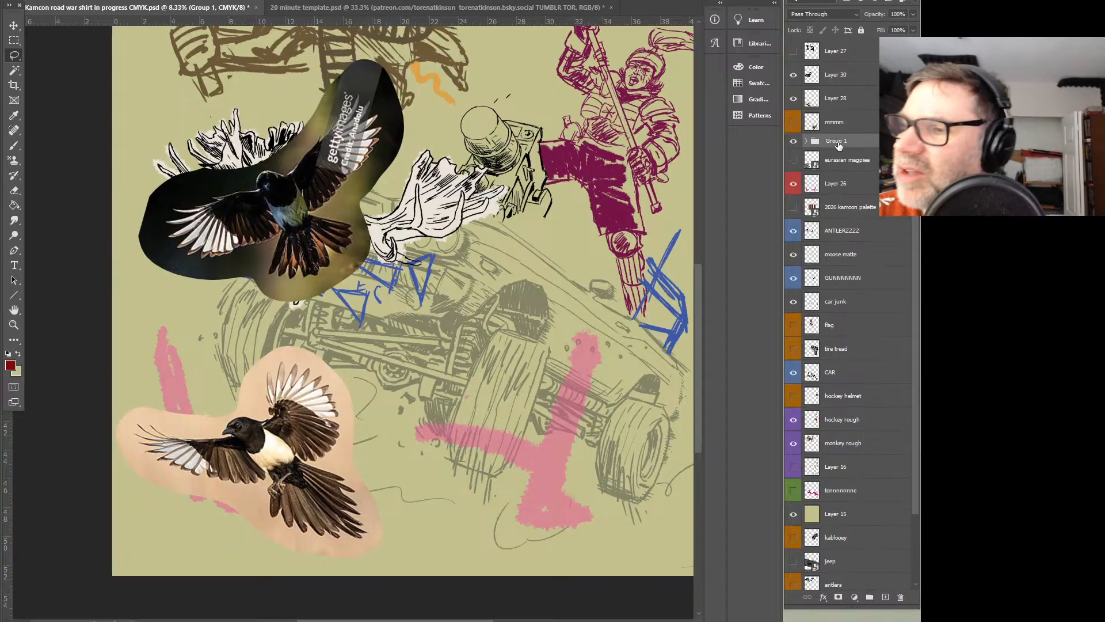
text(mmmmmm)
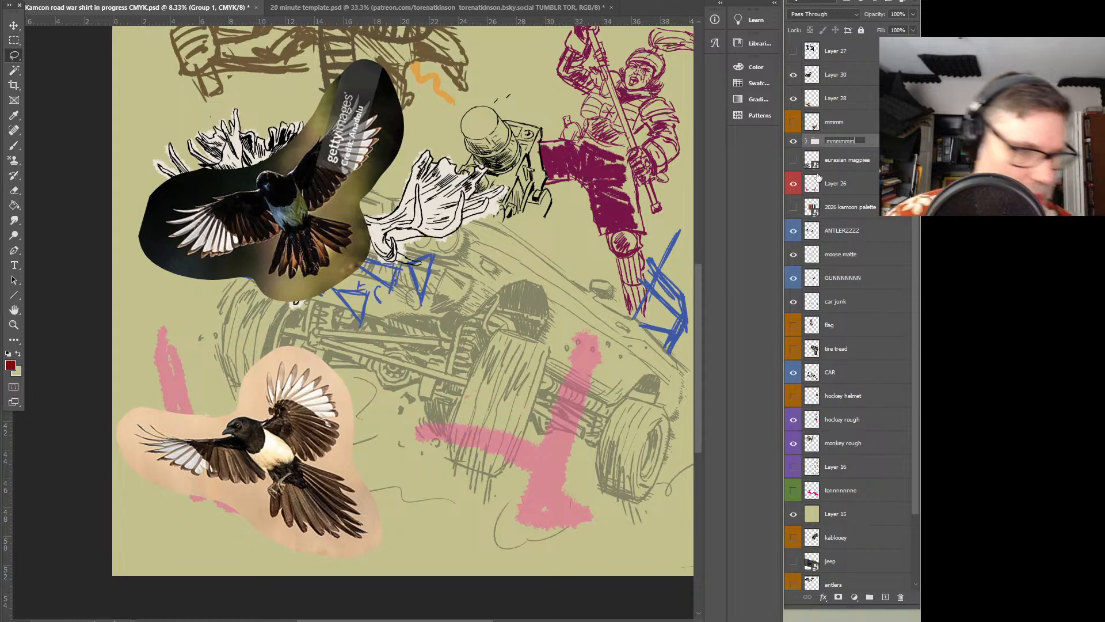
Give the mmmmmm group an orange colour label and show the mmmm magpie layer
key(Return)
right_click(845, 145)
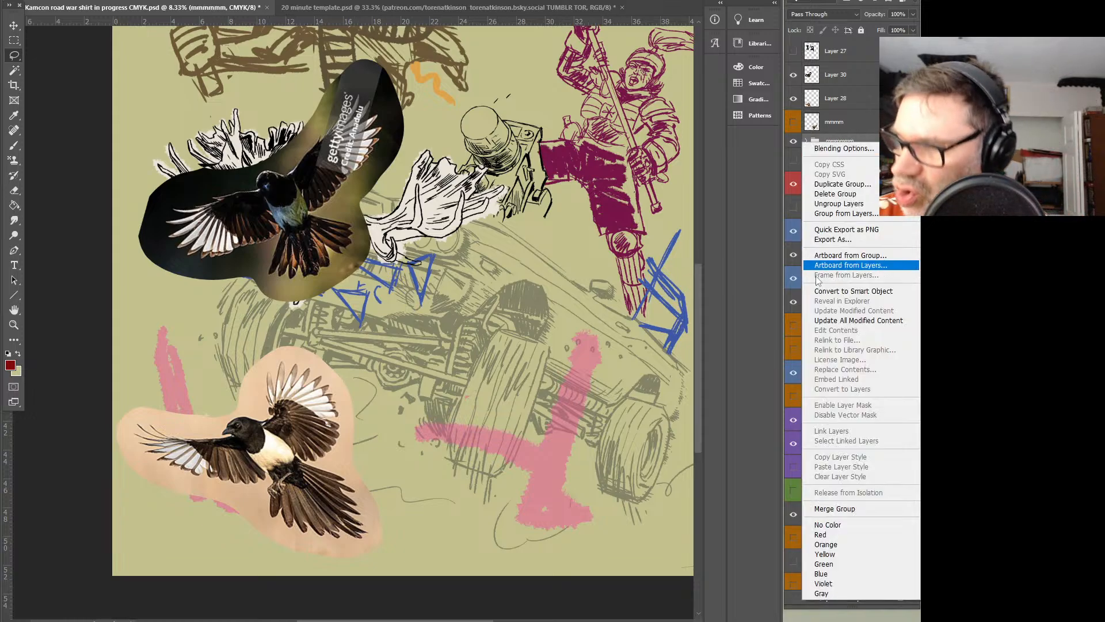
click(835, 542)
drag(844, 128, 821, 144)
click(794, 123)
click(795, 123)
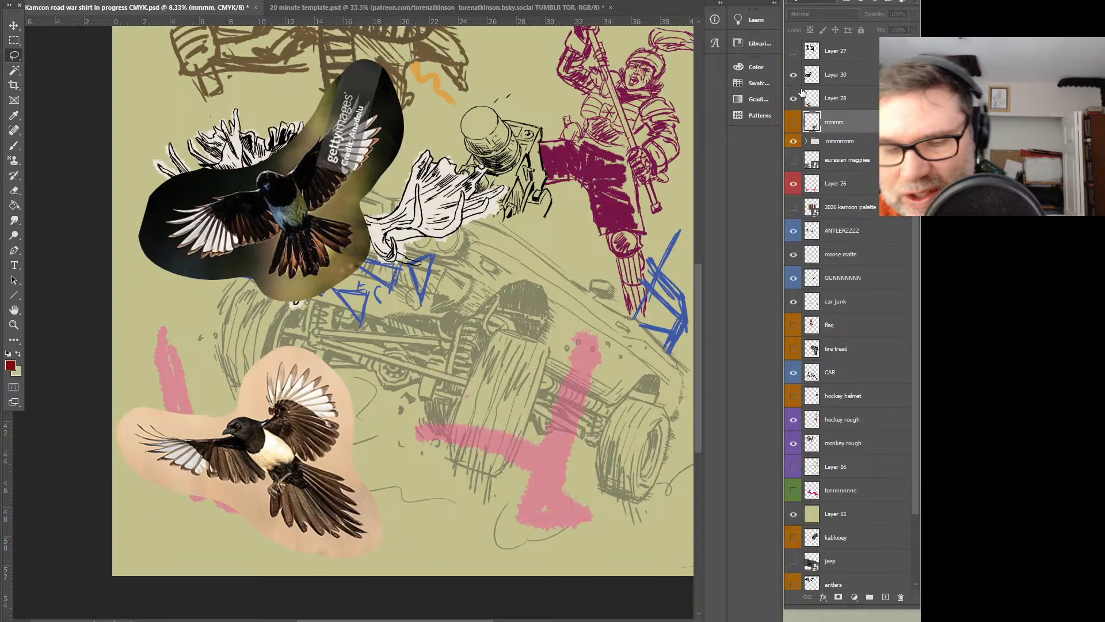
click(795, 123)
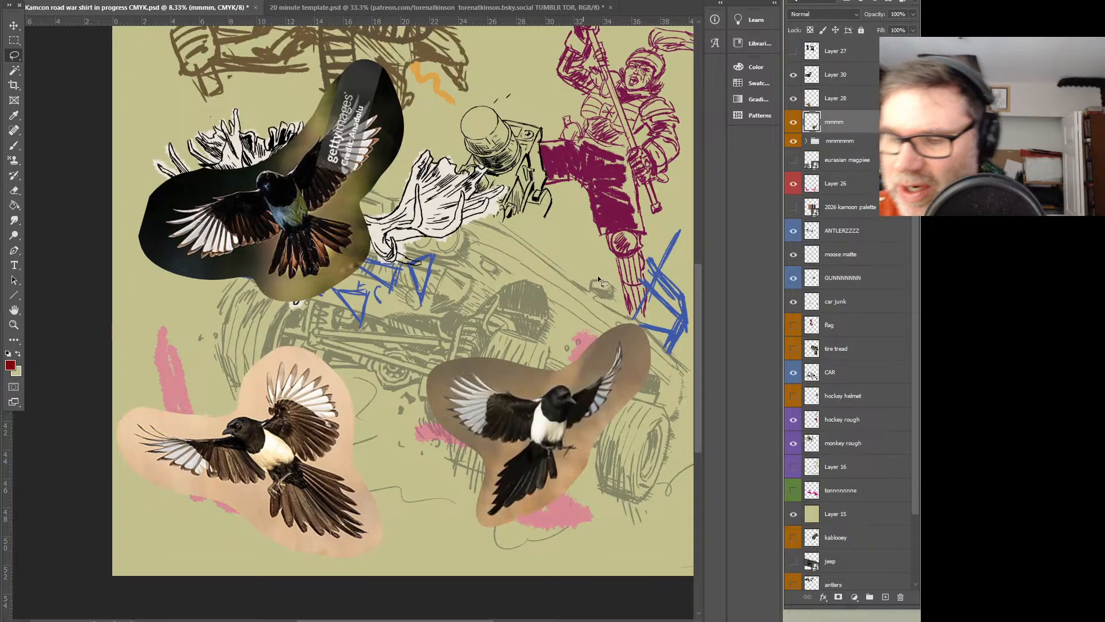
Flip the mmmm magpie photo horizontally, tilt it counterclockwise and move it up beside the dark-background magpie
key(ctrl+t)
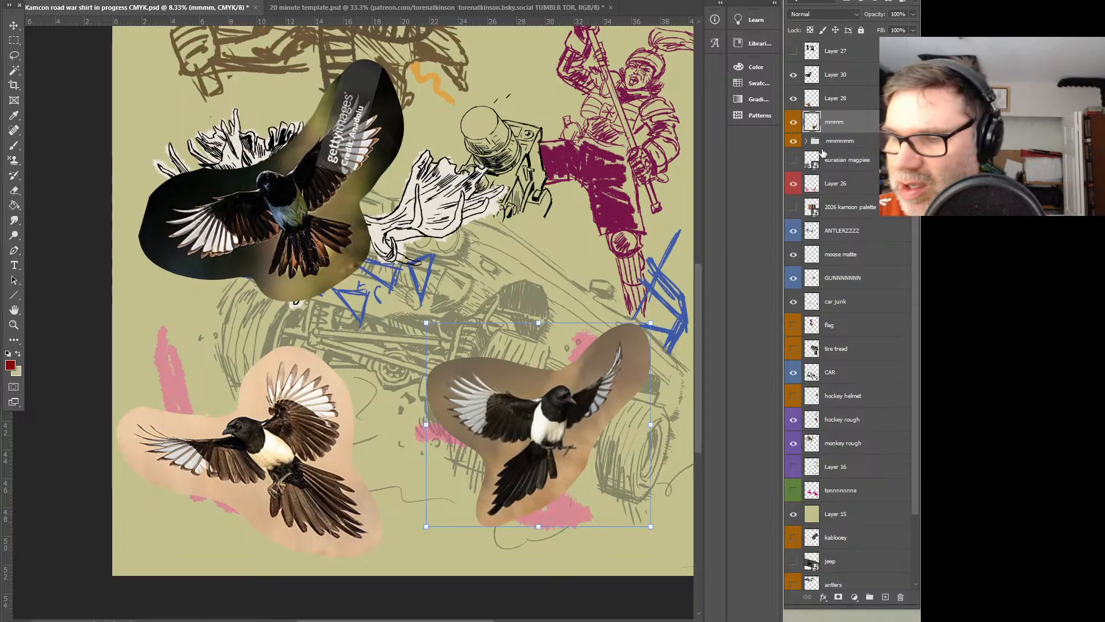
click(65, 0)
mouse_move(45, 0)
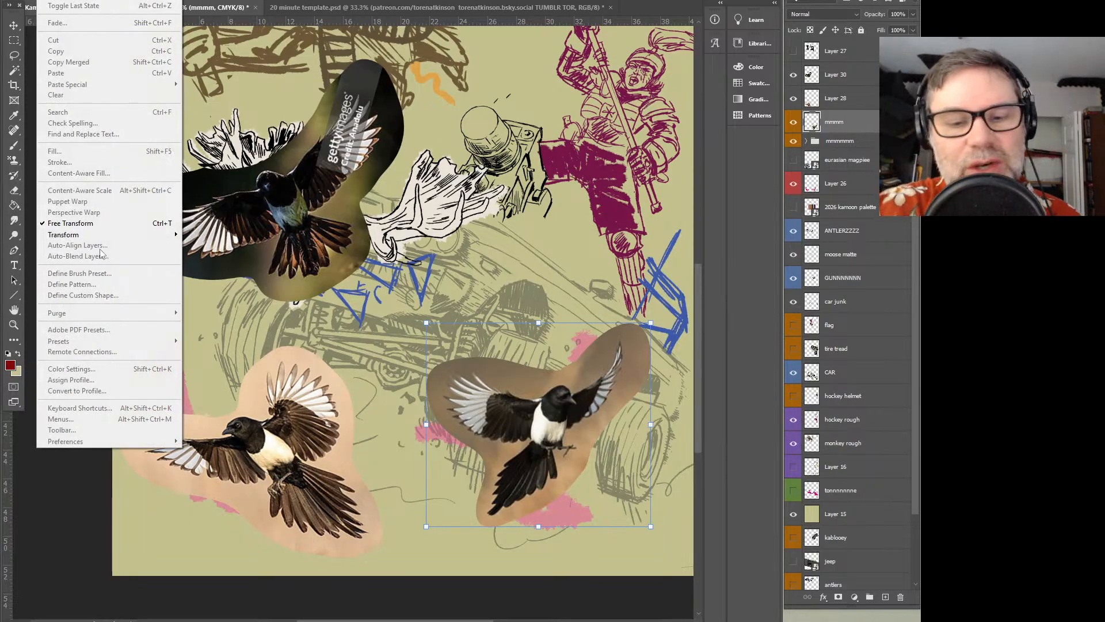
mouse_move(86, 235)
click(271, 413)
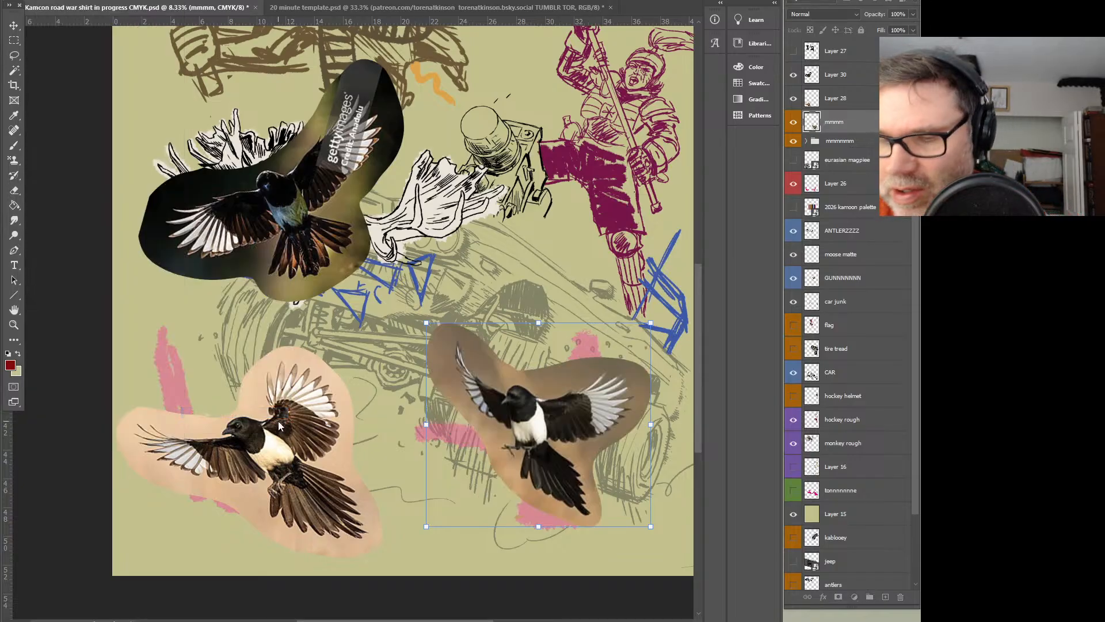
drag(677, 330, 528, 219)
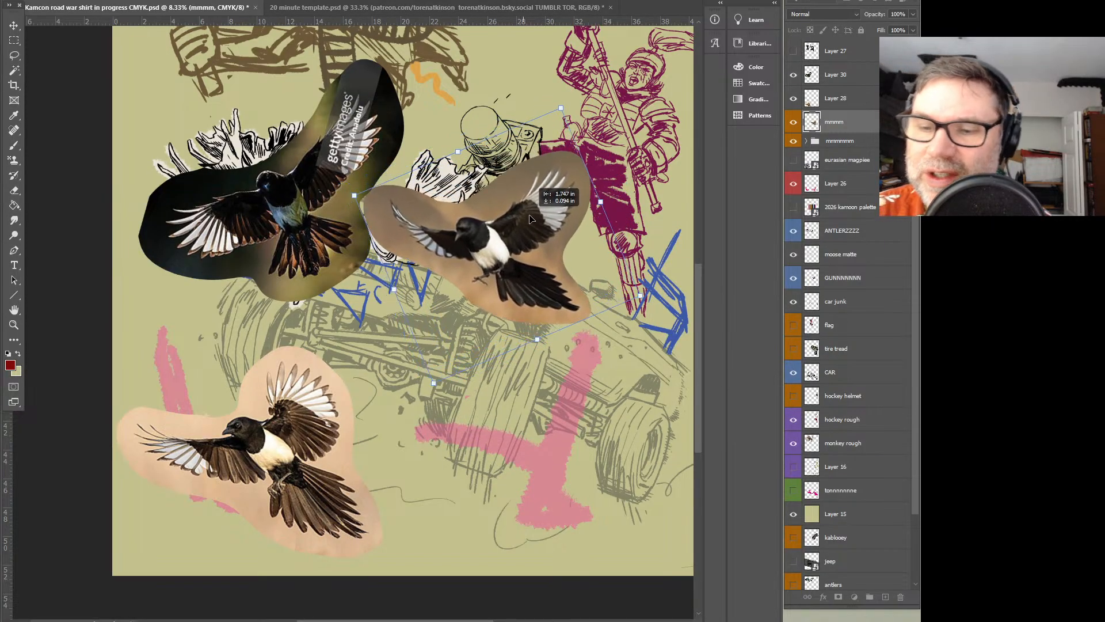
key(Return)
Trim the surplus background from the edges of the mmmm magpie photo using rectangular selections
click(17, 43)
drag(109, 54, 387, 321)
drag(352, 45, 657, 168)
key(Delete)
drag(658, 411, 580, 103)
key(Delete)
drag(282, 388, 632, 316)
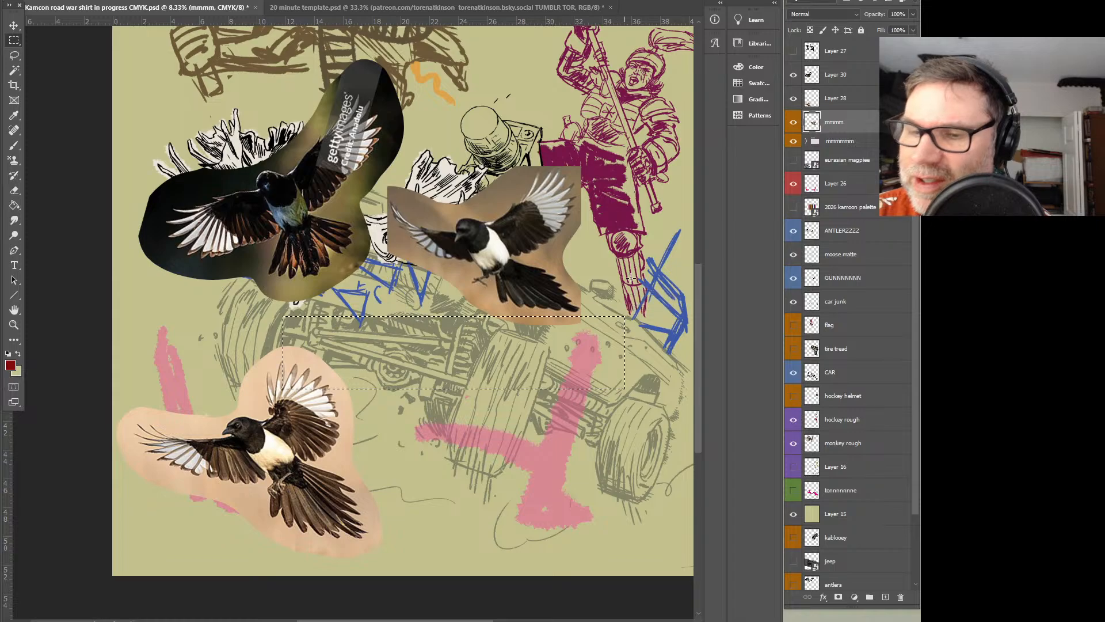
key(ctrl+x)
Trim the surplus background from all four sides of the Layer 28 magpie photo using rectangular selections
click(794, 99)
click(794, 99)
click(835, 98)
drag(133, 569, 429, 546)
drag(448, 346, 369, 583)
key(Delete)
drag(170, 322, 382, 358)
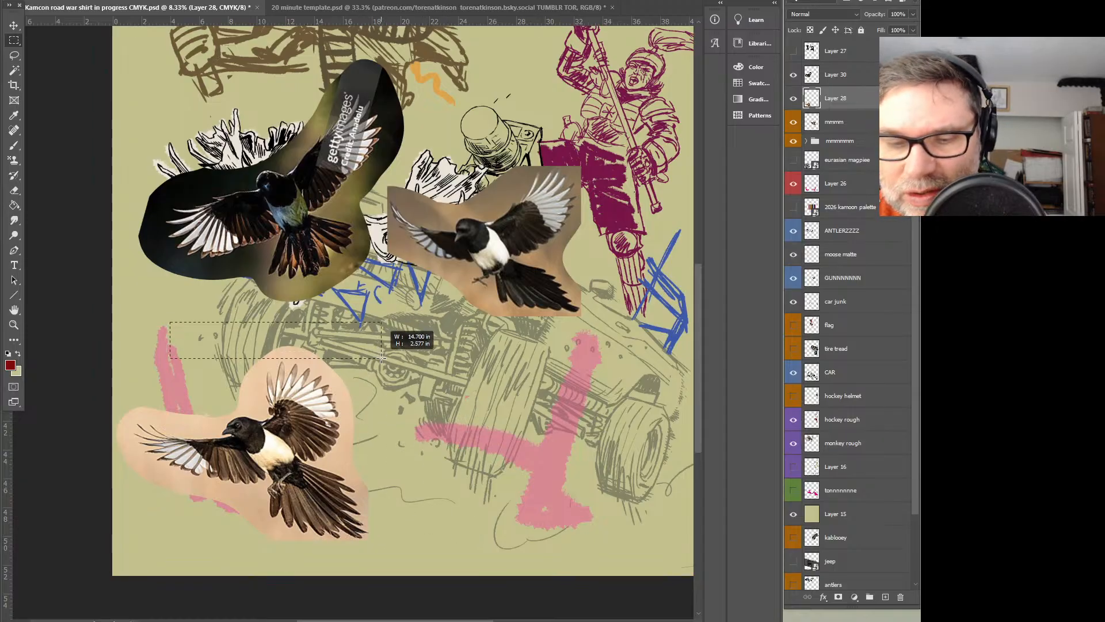
drag(109, 287, 136, 520)
key(Delete)
click(387, 387)
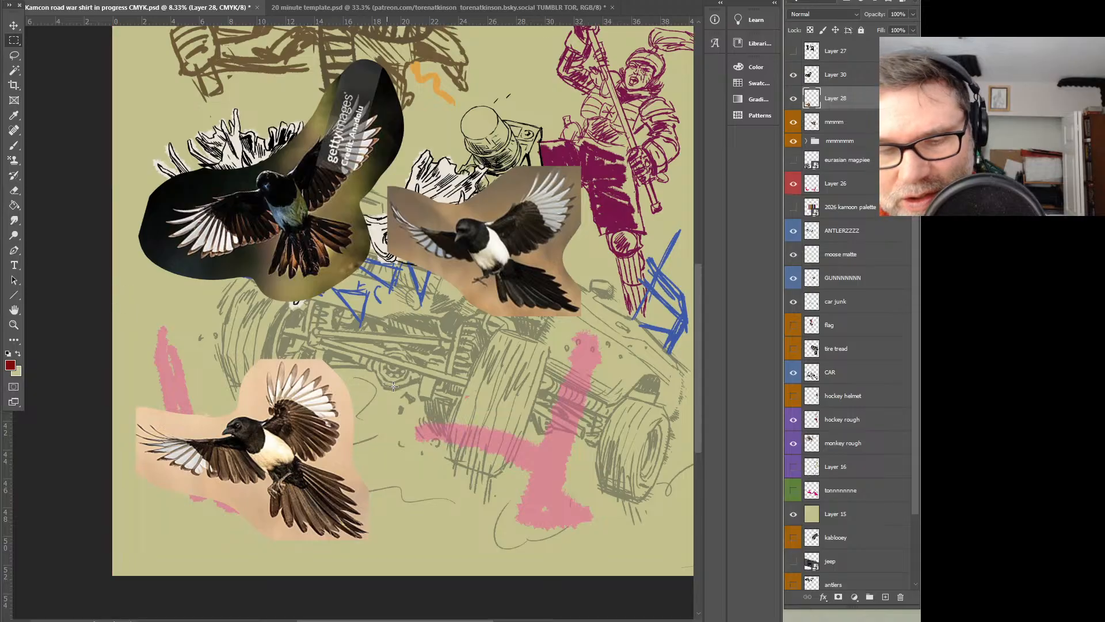
Move the Layer 28 magpie photo up over the car, just below the other two magpies
key(ctrl+t)
drag(334, 433, 522, 328)
drag(558, 256, 537, 279)
drag(485, 341, 446, 333)
key(Return)
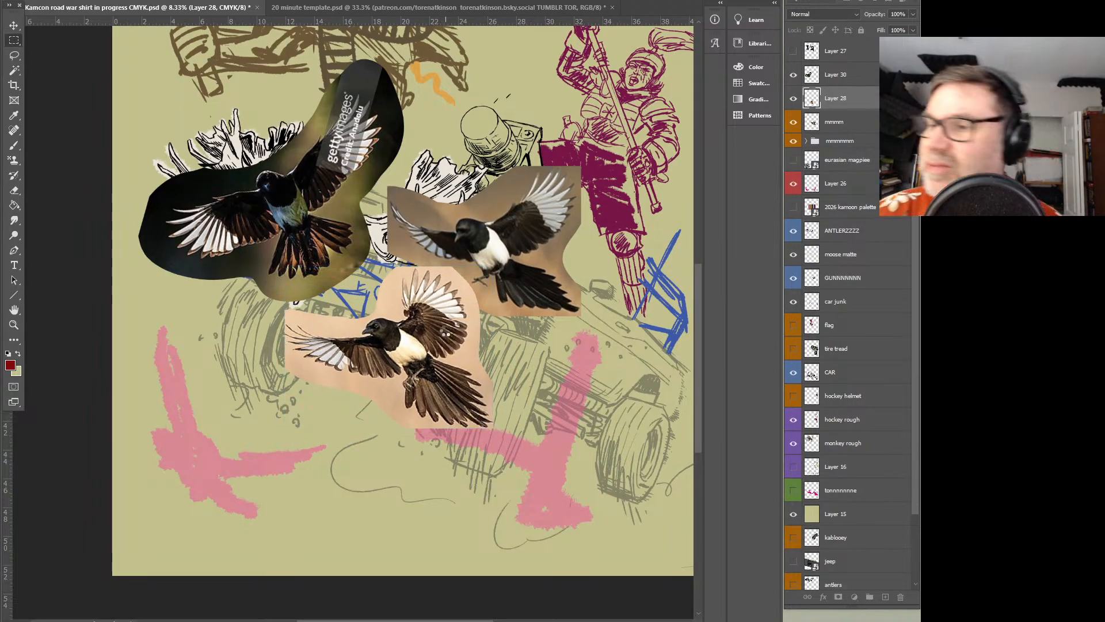
Trim the outer background off the Layer 30 magpie photo, above the raised wing and along the outer edges
click(794, 75)
click(823, 75)
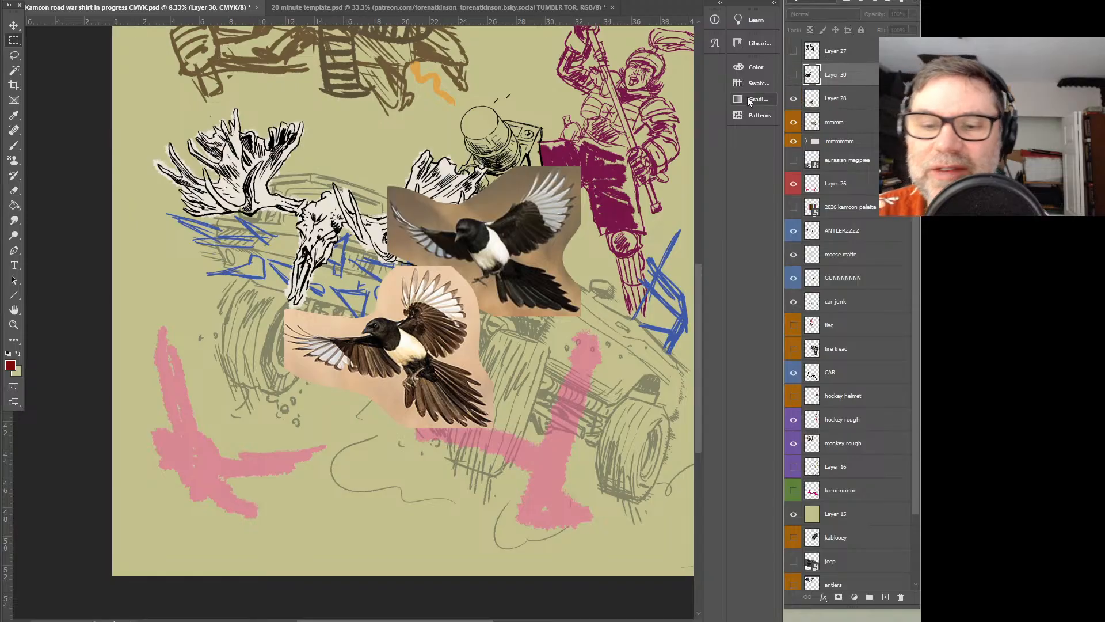
click(795, 76)
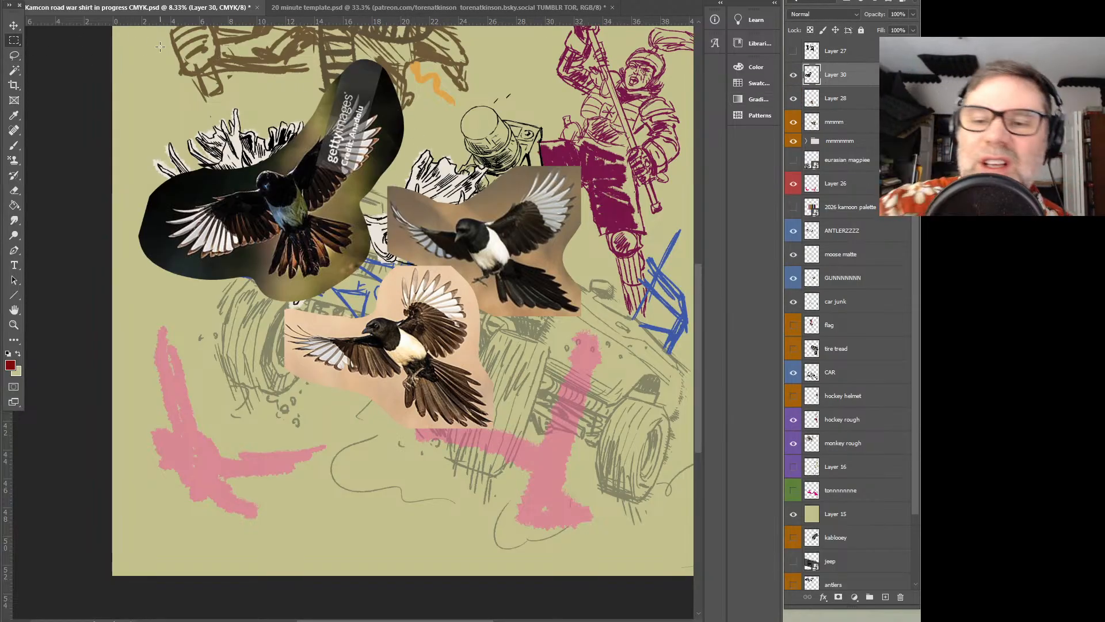
drag(99, 38, 505, 87)
drag(76, 58, 435, 281)
key(Delete)
key(Delete)
key(ctrl+d)
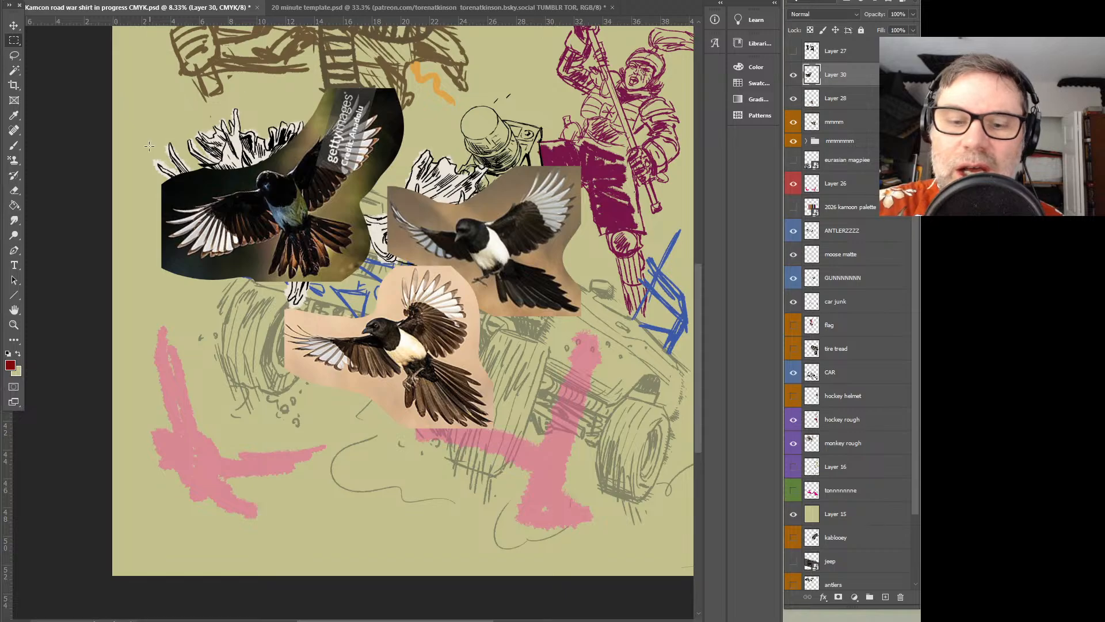
Cut away the remaining background around the Layer 30 magpie's wings and tail with rectangular selections
drag(251, 183, 87, 140)
key(Delete)
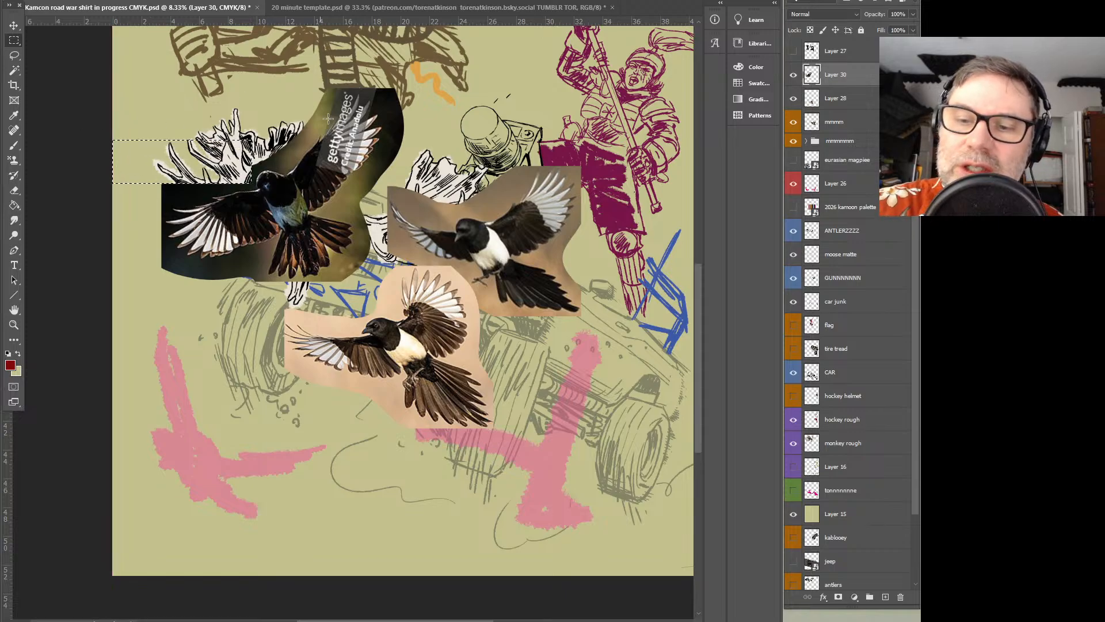
drag(432, 59, 385, 263)
key(Delete)
drag(430, 321, 358, 178)
key(Delete)
key(ctrl+d)
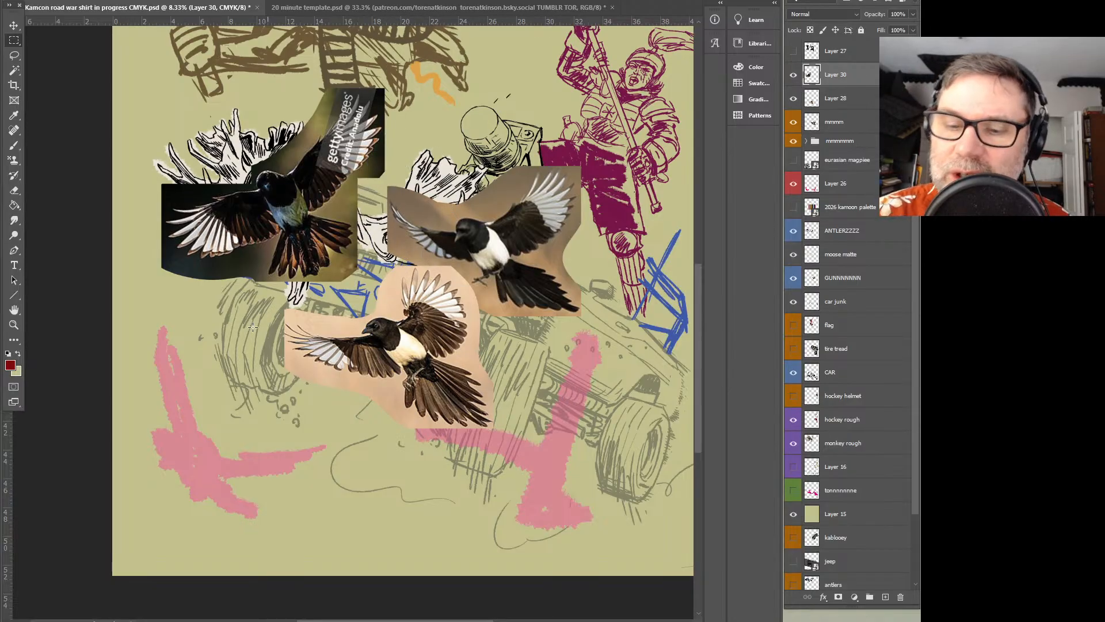
drag(136, 340, 265, 263)
key(Delete)
key(ctrl+d)
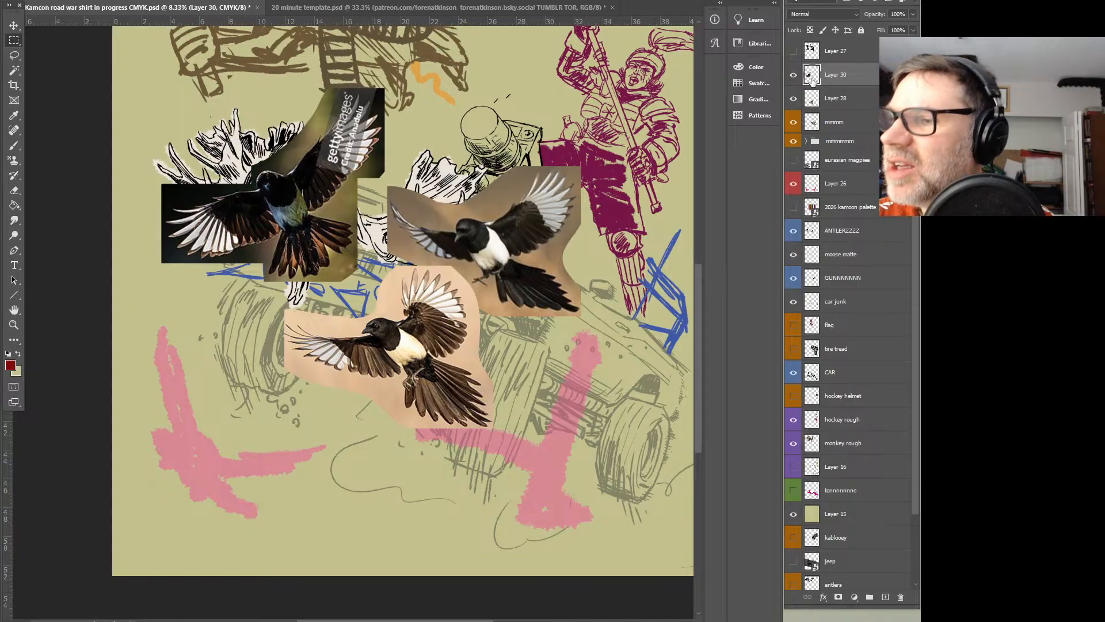
Add a new layer named MMMMMMM above Layer 30, label it blue and ready the Brush tool
click(886, 597)
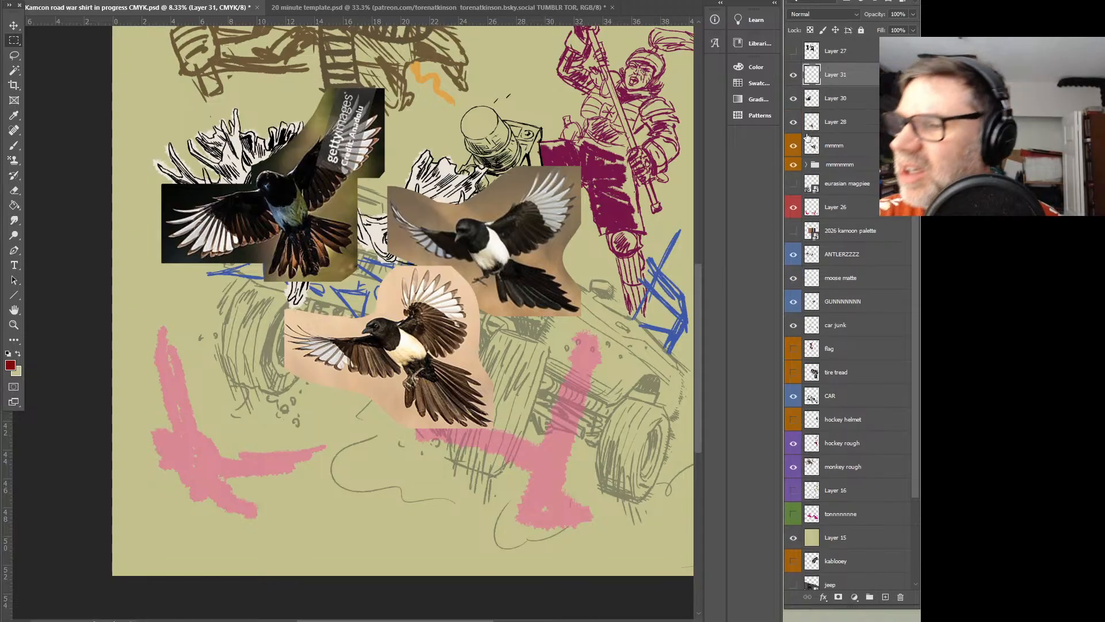
text(MMMMMMM)
key(Return)
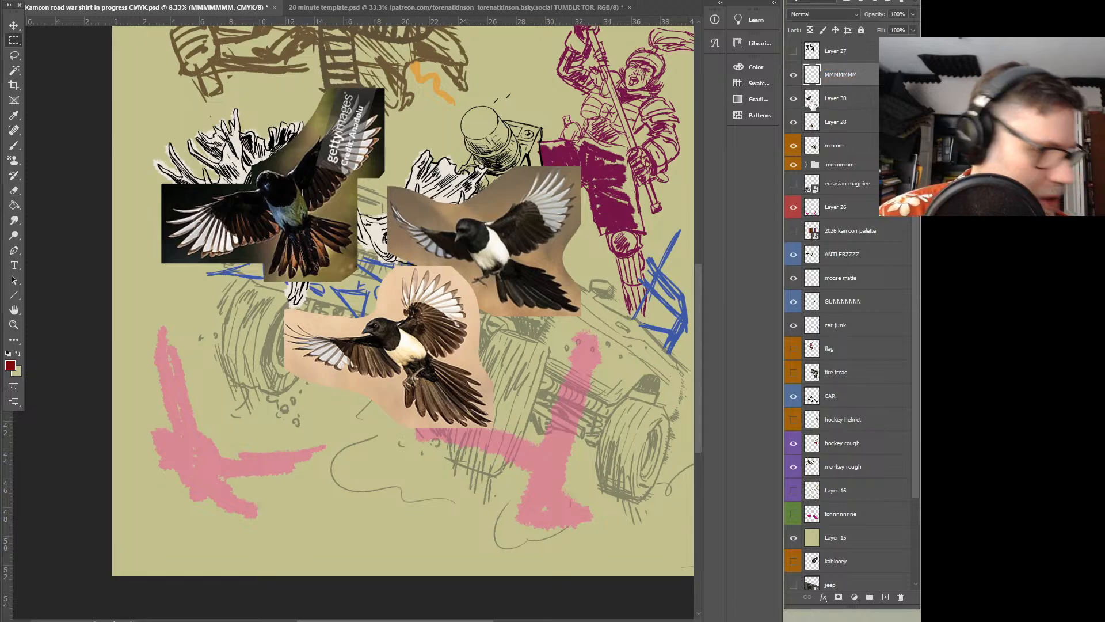
right_click(851, 76)
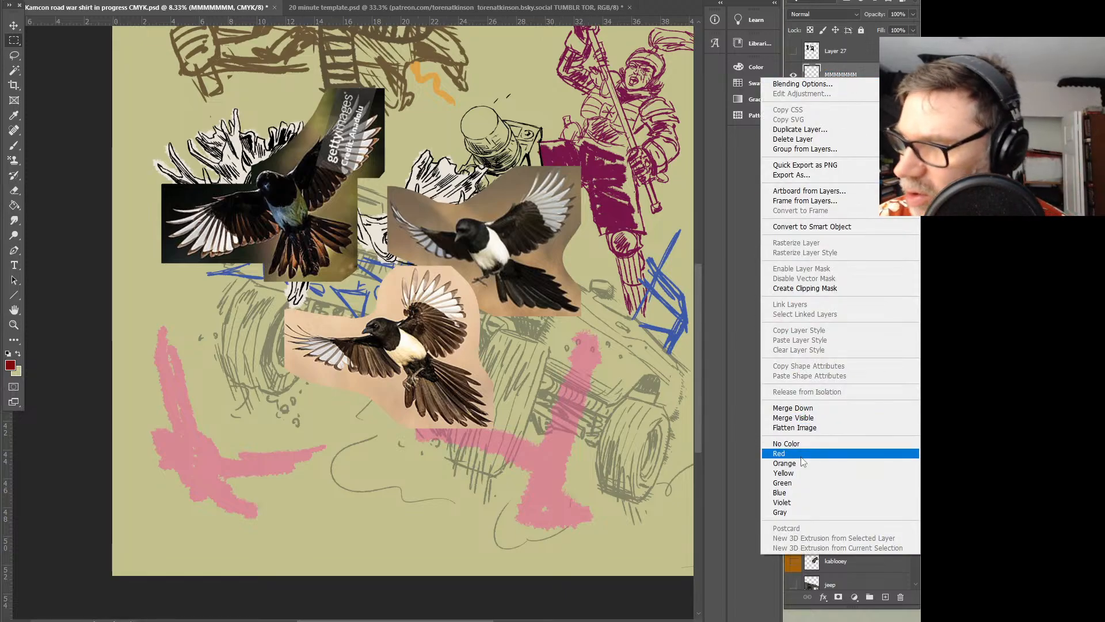
click(781, 492)
key(b)
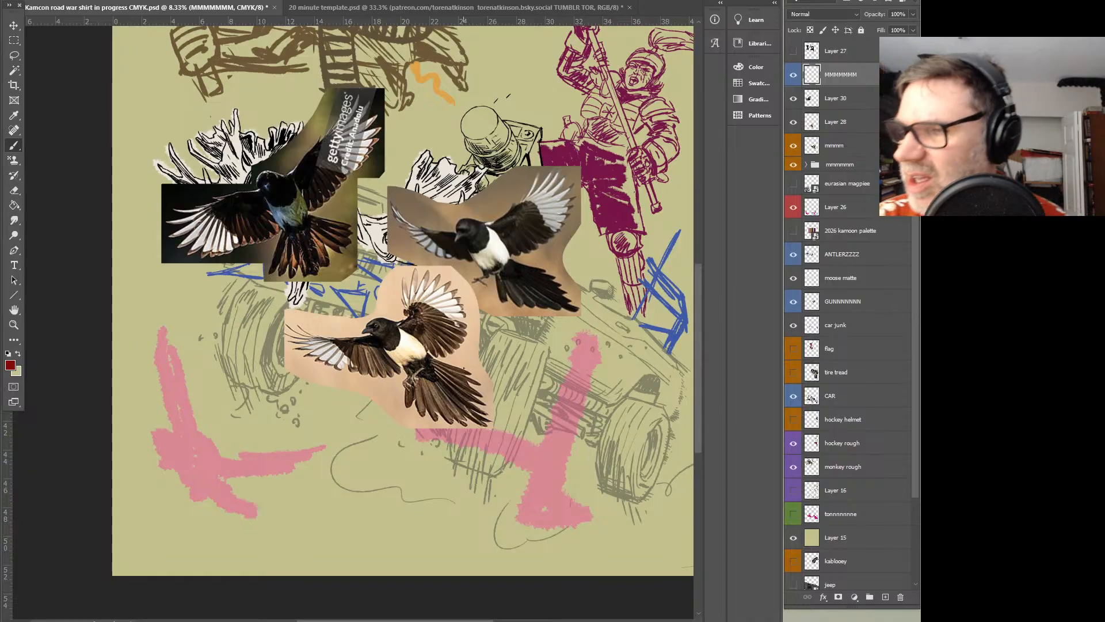
Hide the pink placeholder bird shapes on Layer 26
click(794, 209)
click(794, 208)
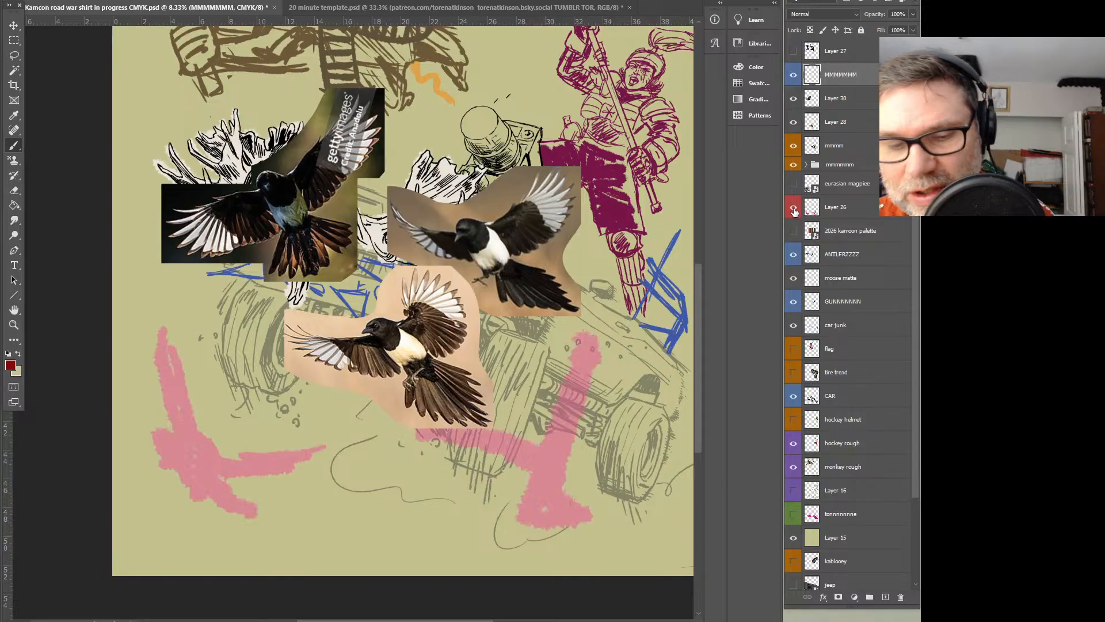
click(794, 208)
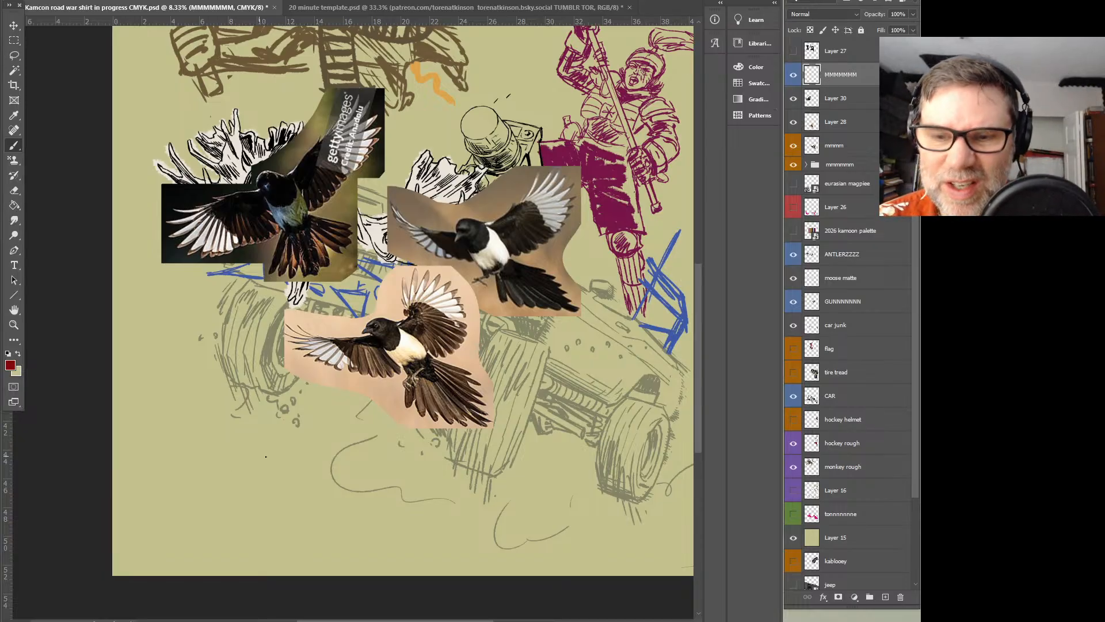
Move the Layer 30 magpie down beside the car's rear and the Layer 28 magpie up above the antlers
click(841, 99)
click(14, 25)
mouse_move(449, 373)
mouse_down()
mouse_move(520, 178)
mouse_move(430, 397)
mouse_move(410, 508)
mouse_move(400, 498)
mouse_move(406, 461)
mouse_up()
click(842, 123)
drag(420, 357, 366, 114)
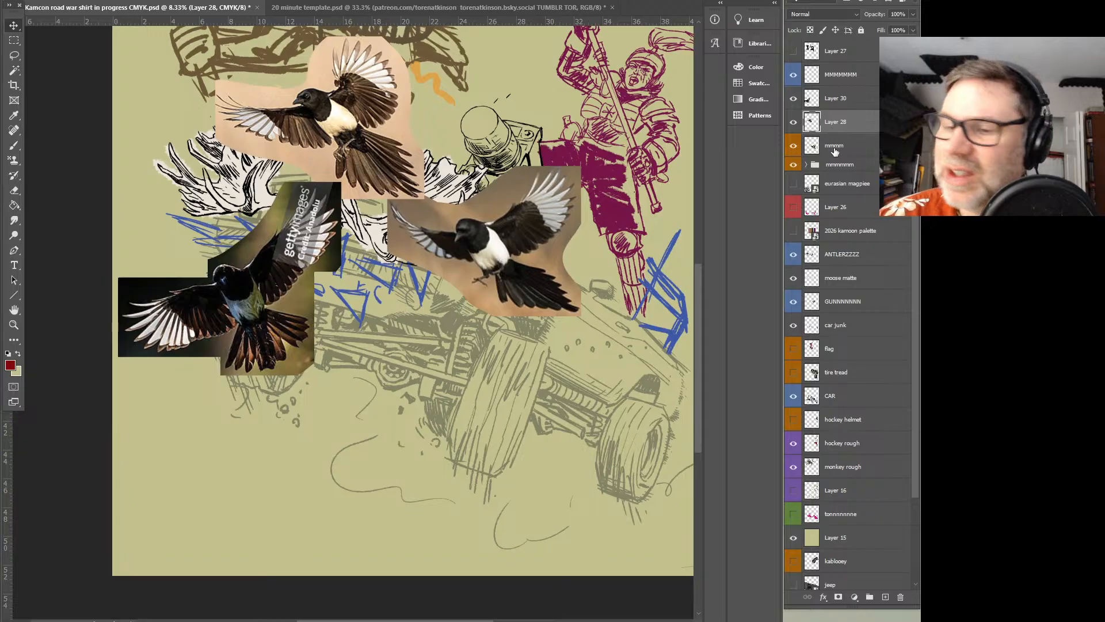
Merge Layer 30 and Layer 28 down into the mmmm layer to combine the three magpie photos
click(833, 150)
click(845, 102)
key(ctrl+e)
key(ctrl+e)
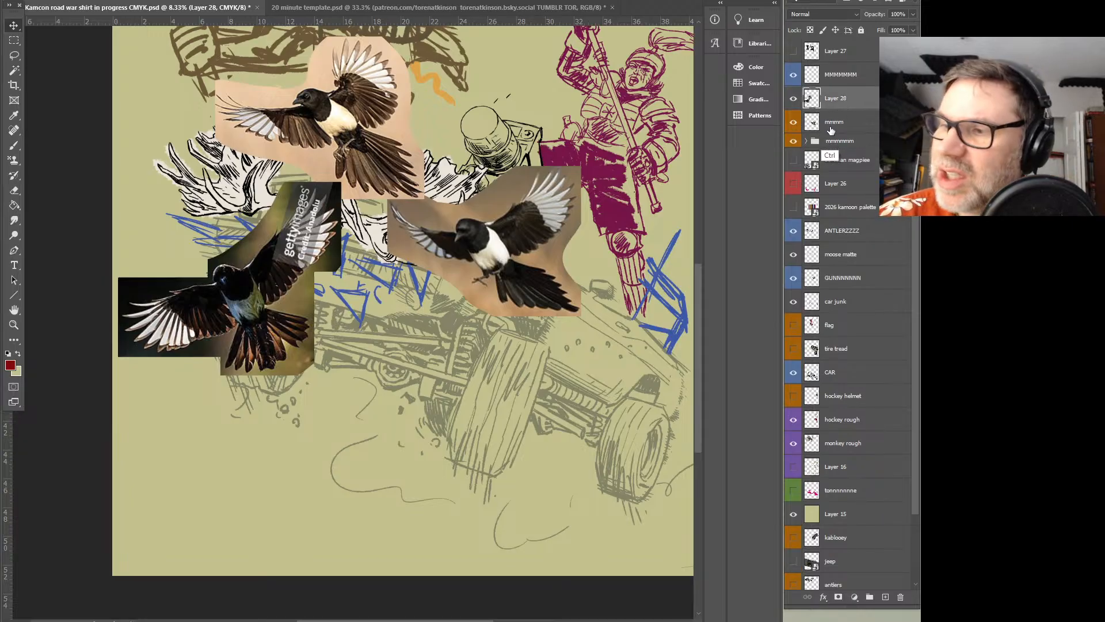
click(794, 99)
click(794, 100)
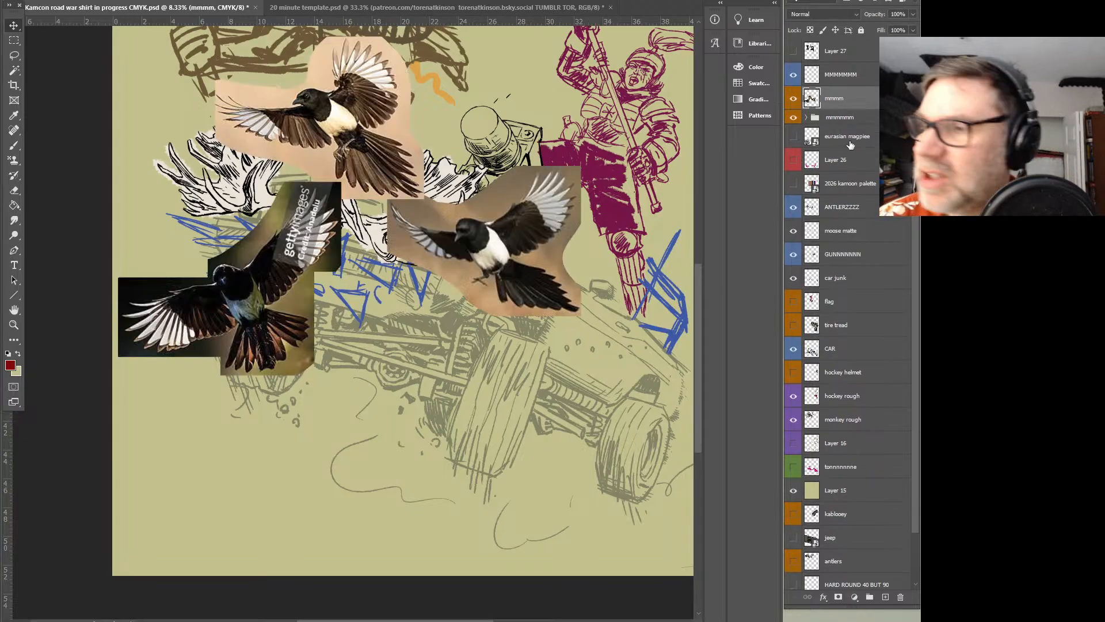
Sketch a magpie's head with open beak and eye in dark red on the MMMMMMM layer, below the dark-background photo
click(844, 76)
key(b)
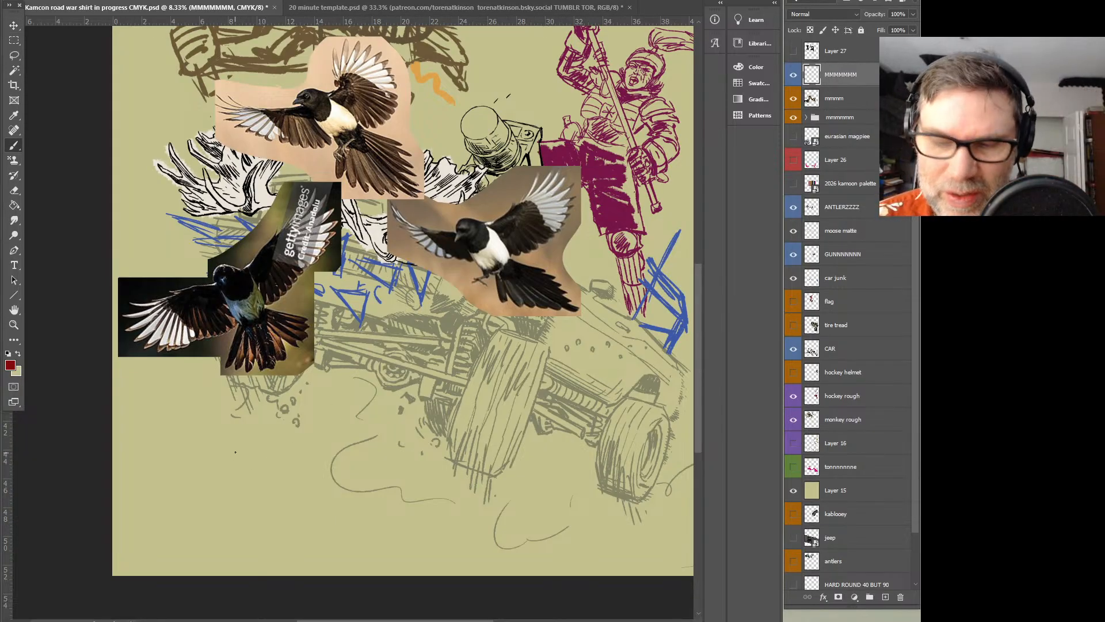
mouse_move(224, 436)
mouse_down()
mouse_move(244, 427)
mouse_move(225, 447)
mouse_move(249, 433)
mouse_move(230, 438)
mouse_up()
drag(213, 445, 230, 444)
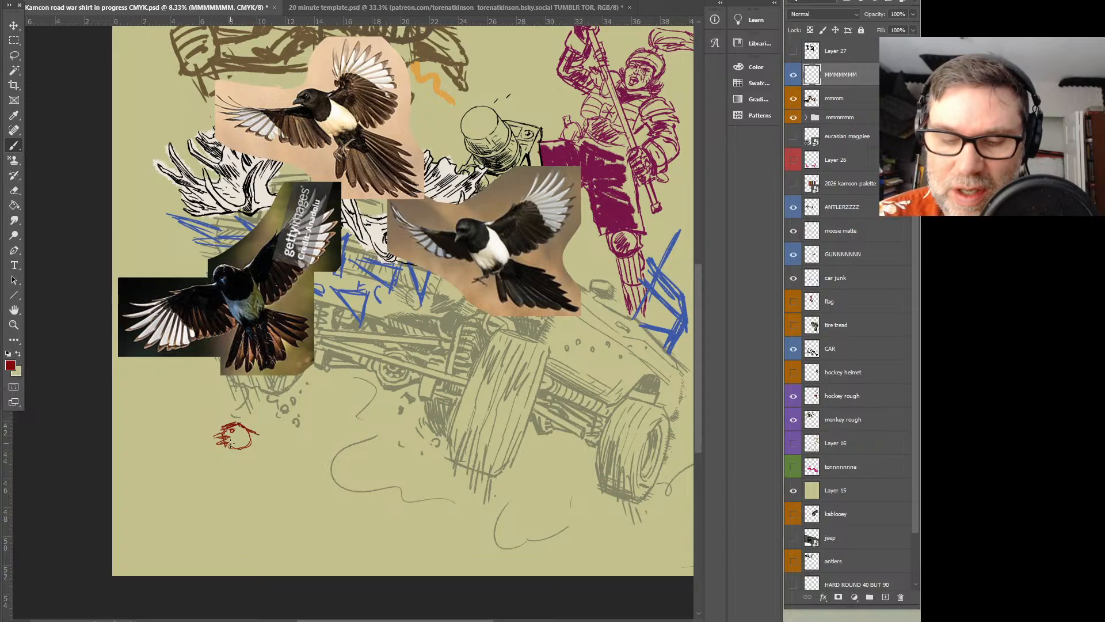
drag(234, 450, 250, 443)
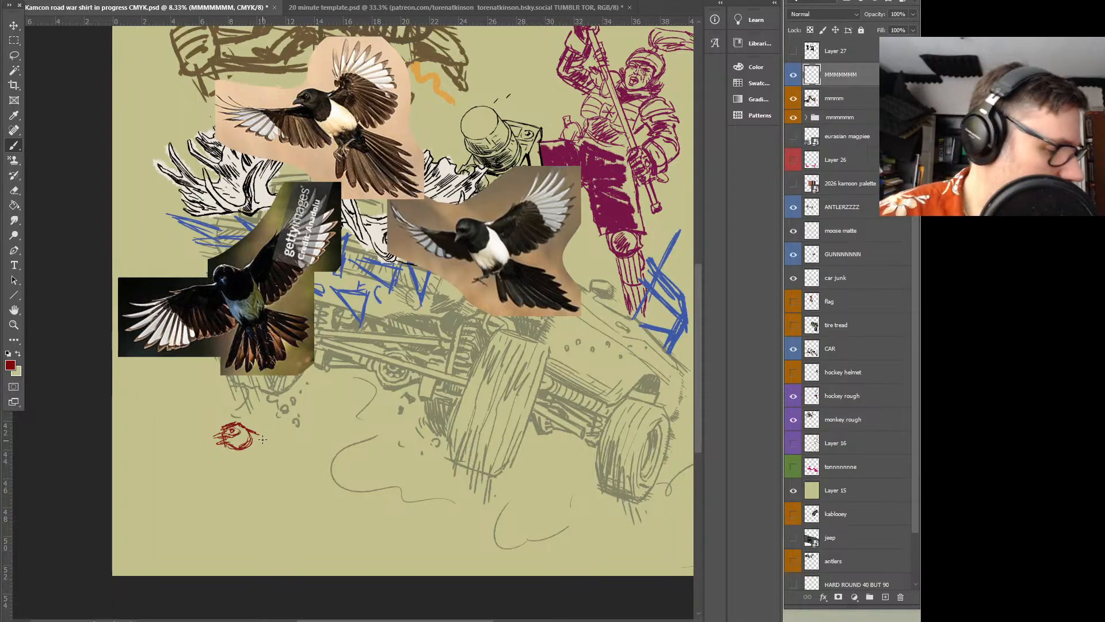
Sketch the magpie's body, legs and clawed feet beneath the head, shading the lower belly
key(z)
drag(271, 420, 285, 423)
key(b)
mouse_move(422, 333)
mouse_down()
mouse_move(437, 437)
mouse_move(459, 284)
mouse_up()
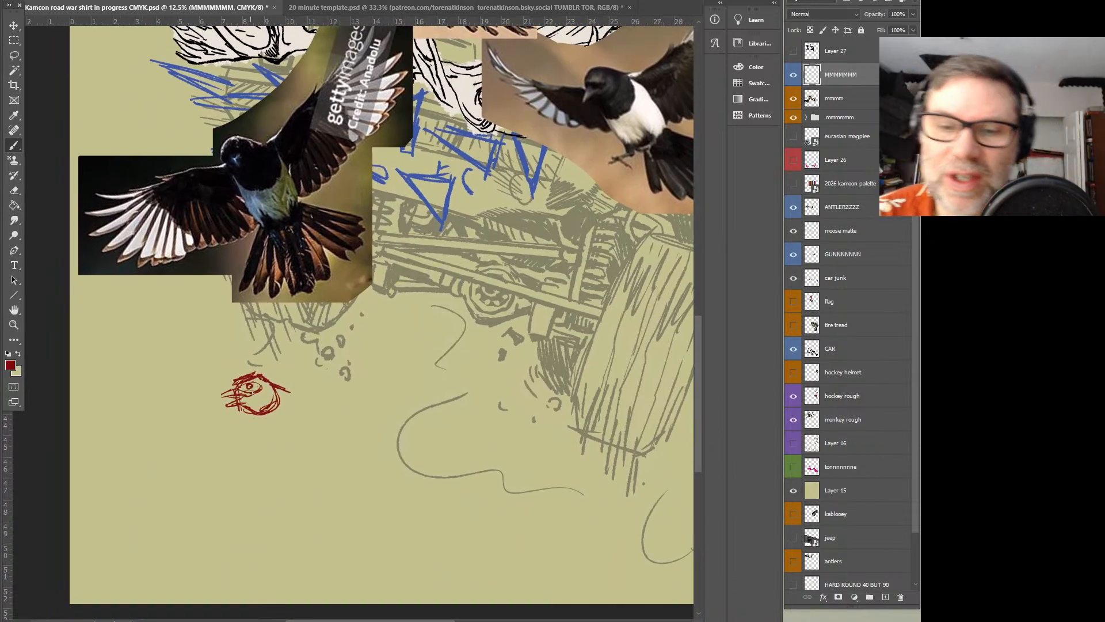
drag(249, 414, 276, 478)
drag(283, 387, 323, 443)
drag(300, 408, 323, 454)
mouse_move(257, 437)
mouse_down()
mouse_move(278, 466)
mouse_move(319, 477)
mouse_move(322, 468)
mouse_move(293, 471)
mouse_move(327, 467)
mouse_move(302, 466)
mouse_move(328, 447)
mouse_move(285, 483)
mouse_up()
drag(282, 481, 259, 506)
mouse_move(274, 493)
mouse_down()
mouse_move(266, 501)
mouse_move(281, 504)
mouse_move(310, 478)
mouse_move(309, 495)
mouse_up()
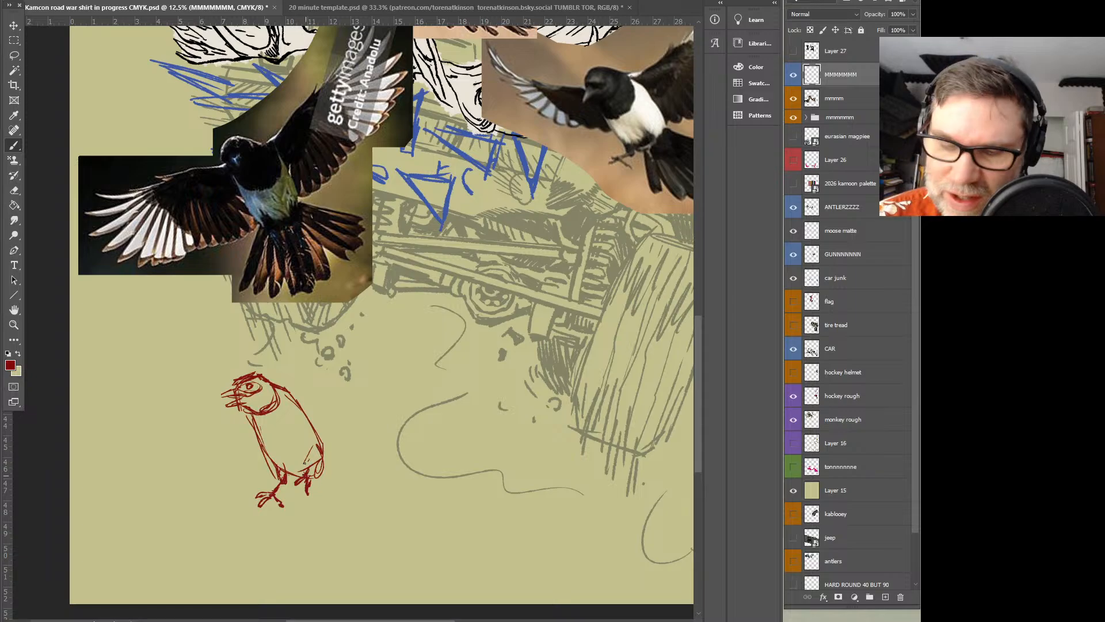
mouse_move(282, 452)
mouse_down()
mouse_move(286, 466)
mouse_move(271, 472)
mouse_move(309, 469)
mouse_move(308, 481)
mouse_move(311, 471)
mouse_up()
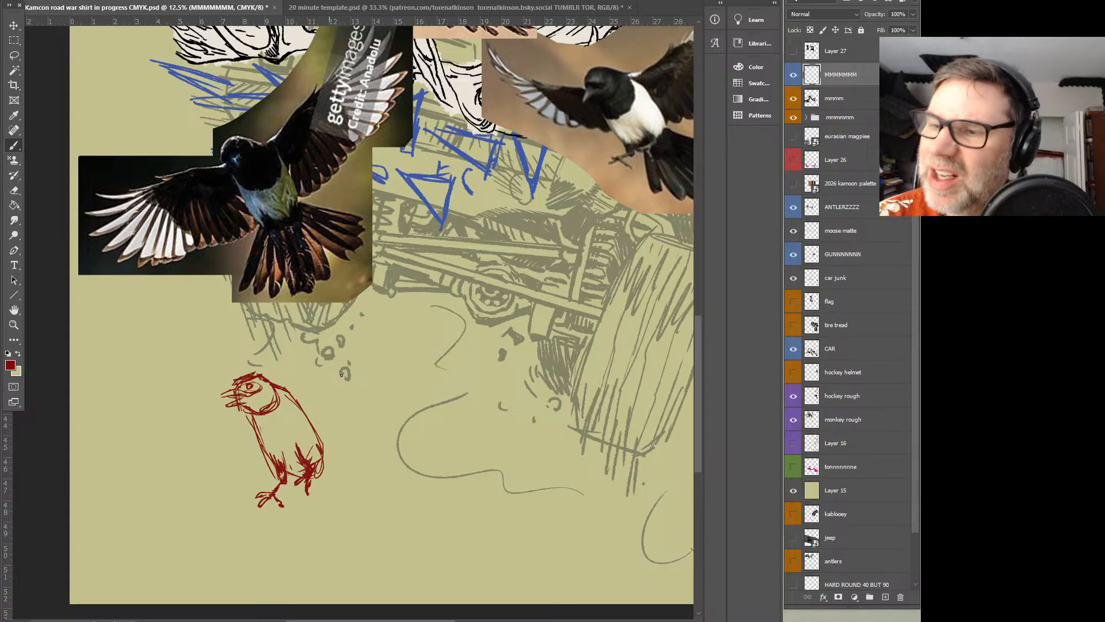
Sketch the magpie's raised wing edge toward the car and its other wing spread low with fanned feathers, following the dark-background photo
mouse_move(282, 390)
mouse_down()
mouse_move(300, 391)
mouse_move(357, 327)
mouse_move(366, 338)
mouse_move(407, 268)
mouse_move(382, 340)
mouse_up()
mouse_move(253, 413)
mouse_down()
mouse_move(166, 428)
mouse_move(190, 436)
mouse_move(140, 449)
mouse_move(167, 457)
mouse_move(119, 457)
mouse_move(149, 463)
mouse_move(120, 491)
mouse_move(165, 477)
mouse_move(122, 509)
mouse_move(166, 476)
mouse_move(173, 483)
mouse_move(143, 515)
mouse_move(162, 509)
mouse_move(186, 464)
mouse_move(164, 522)
mouse_move(185, 508)
mouse_move(210, 509)
mouse_up()
drag(190, 466, 185, 509)
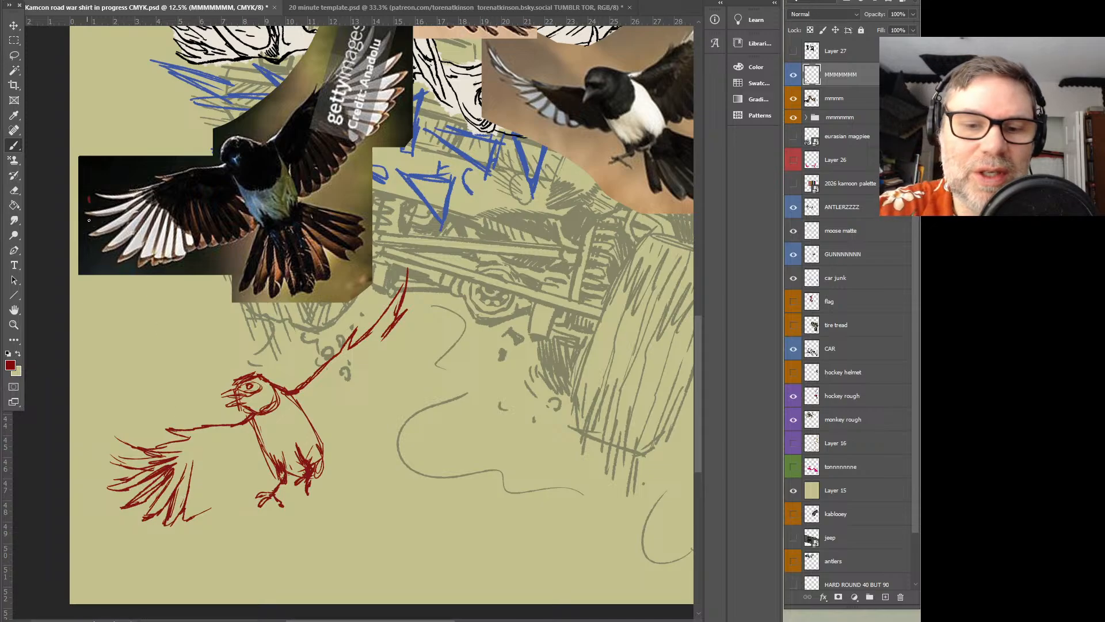
drag(81, 237, 86, 247)
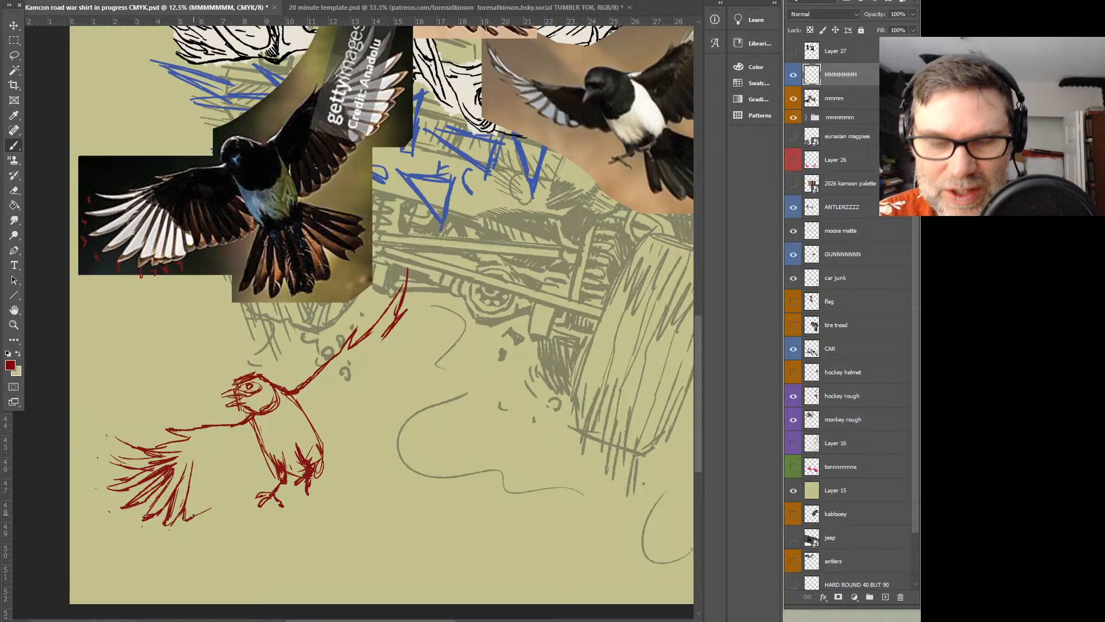
mouse_move(203, 460)
mouse_down()
mouse_move(194, 514)
mouse_move(209, 507)
mouse_up()
mouse_move(216, 463)
mouse_down()
mouse_move(210, 511)
mouse_move(255, 478)
mouse_move(268, 454)
mouse_up()
drag(252, 473, 244, 481)
mouse_move(271, 415)
mouse_down()
mouse_move(272, 464)
mouse_move(264, 455)
mouse_move(229, 488)
mouse_up()
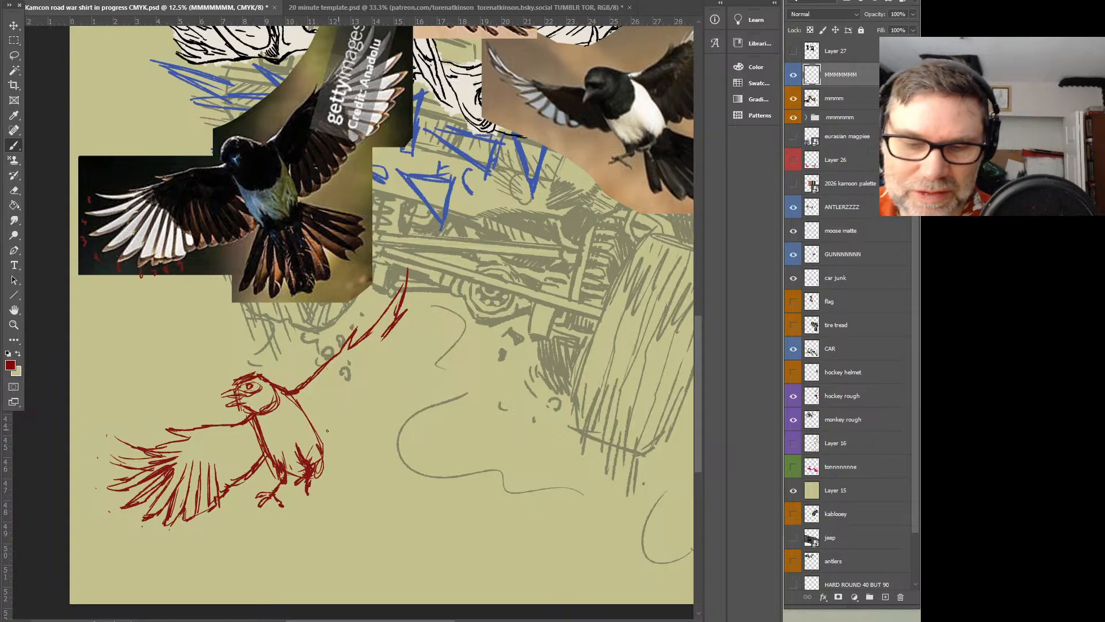
mouse_move(297, 405)
mouse_down()
mouse_move(275, 386)
mouse_move(281, 419)
mouse_move(254, 416)
mouse_move(267, 433)
mouse_move(284, 392)
mouse_move(286, 429)
mouse_up()
mouse_move(283, 392)
mouse_down()
mouse_move(293, 424)
mouse_move(281, 430)
mouse_move(269, 397)
mouse_move(258, 417)
mouse_move(273, 433)
mouse_move(275, 411)
mouse_move(286, 433)
mouse_move(284, 406)
mouse_move(255, 378)
mouse_move(284, 400)
mouse_up()
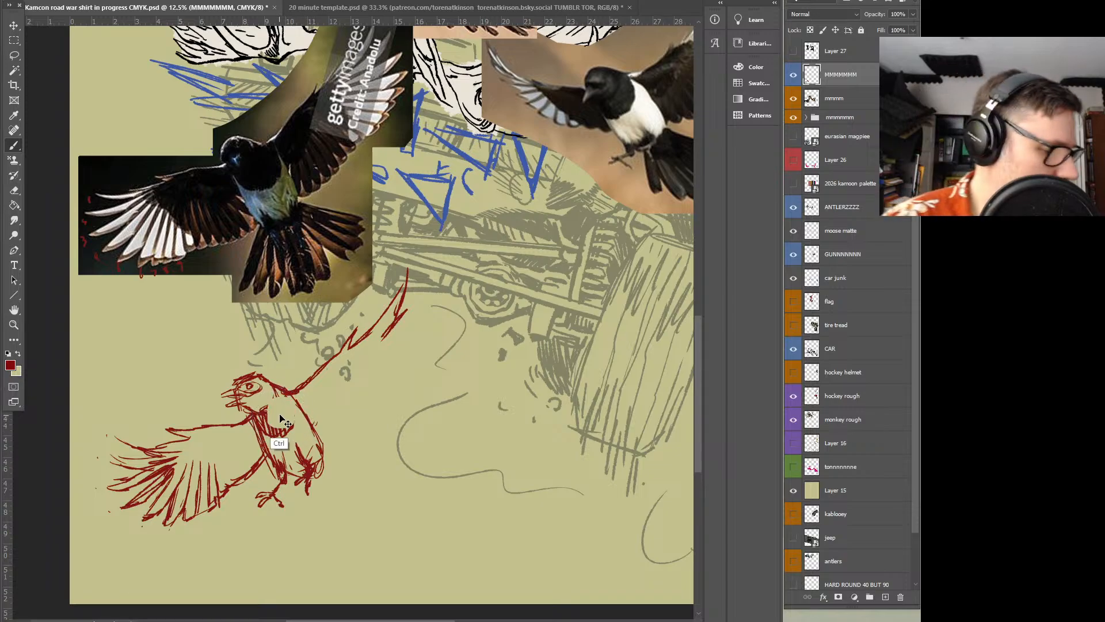
key(ctrl+z)
key(ctrl+z)
key(ctrl+z)
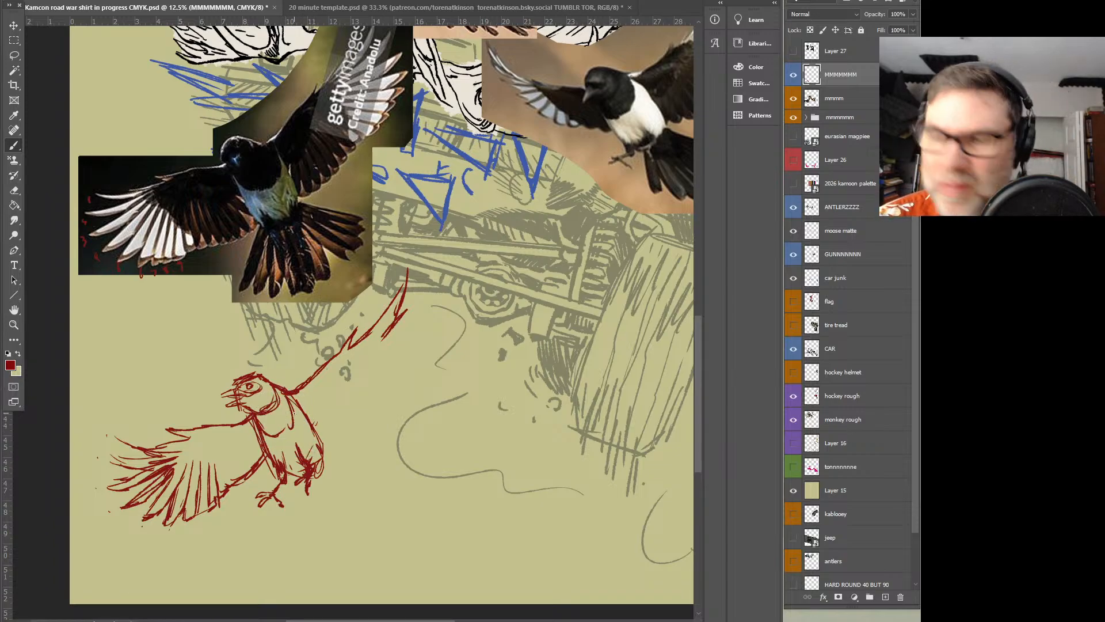
Hatch the magpie's dark breast patch, add flank strokes and begin the inner edge of its raised wing beside the body
mouse_move(266, 424)
mouse_down()
mouse_move(306, 413)
mouse_move(275, 438)
mouse_move(316, 457)
mouse_up()
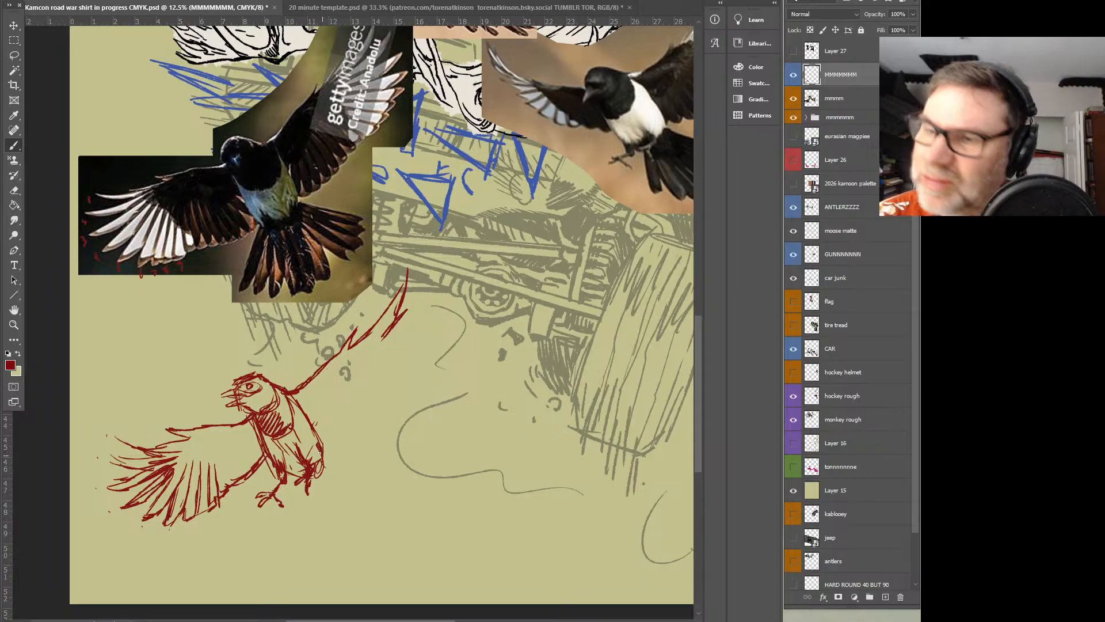
drag(323, 436, 344, 428)
Sketch the raised wing's fanned flight feathers from the tip down to the body, following the dark-background photo
drag(449, 245, 439, 276)
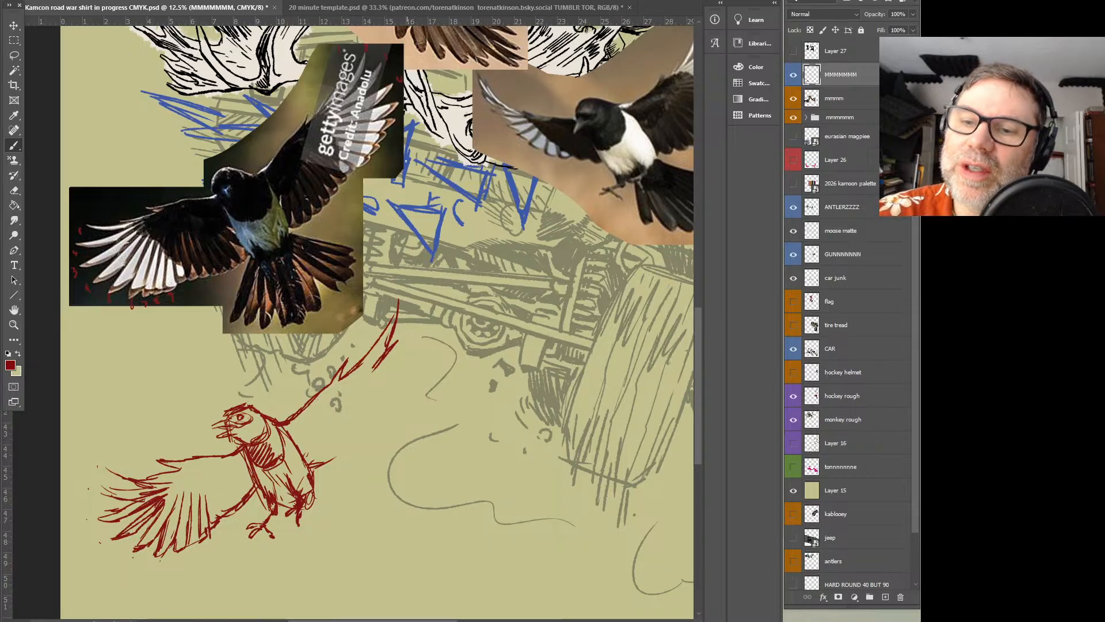
mouse_move(371, 350)
mouse_down()
mouse_move(413, 311)
mouse_move(394, 341)
mouse_move(415, 312)
mouse_move(376, 373)
mouse_up()
mouse_move(382, 370)
mouse_down()
mouse_move(425, 336)
mouse_move(393, 378)
mouse_move(428, 363)
mouse_move(376, 388)
mouse_move(417, 372)
mouse_move(385, 393)
mouse_up()
mouse_move(416, 385)
mouse_down()
mouse_move(392, 394)
mouse_move(414, 397)
mouse_move(399, 401)
mouse_up()
drag(414, 392, 390, 397)
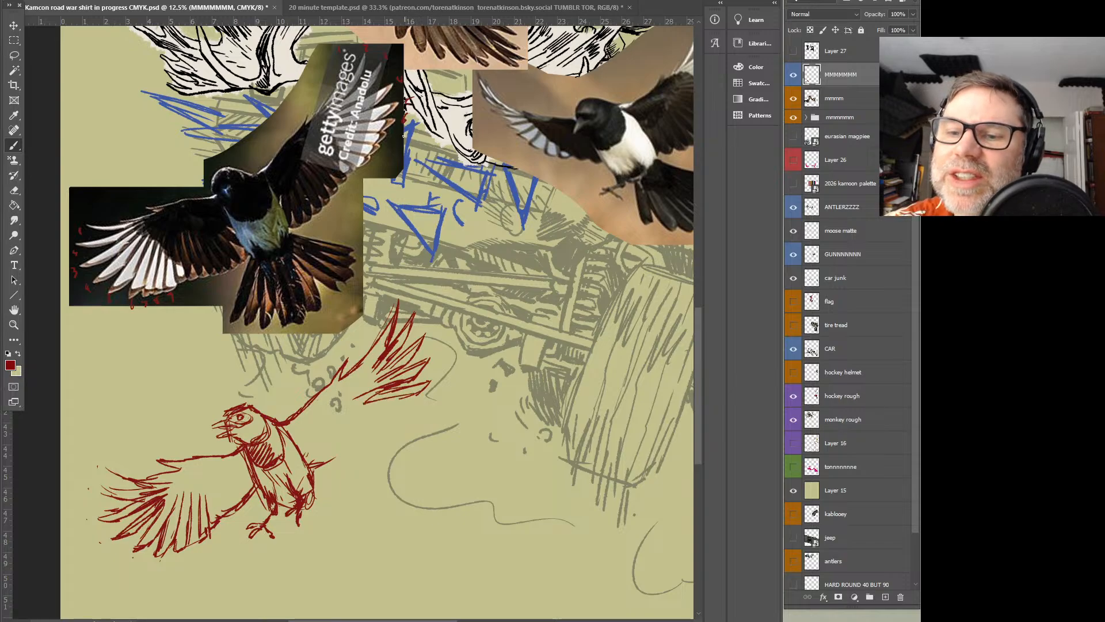
mouse_move(404, 405)
mouse_down()
mouse_move(362, 408)
mouse_move(415, 404)
mouse_move(410, 418)
mouse_up()
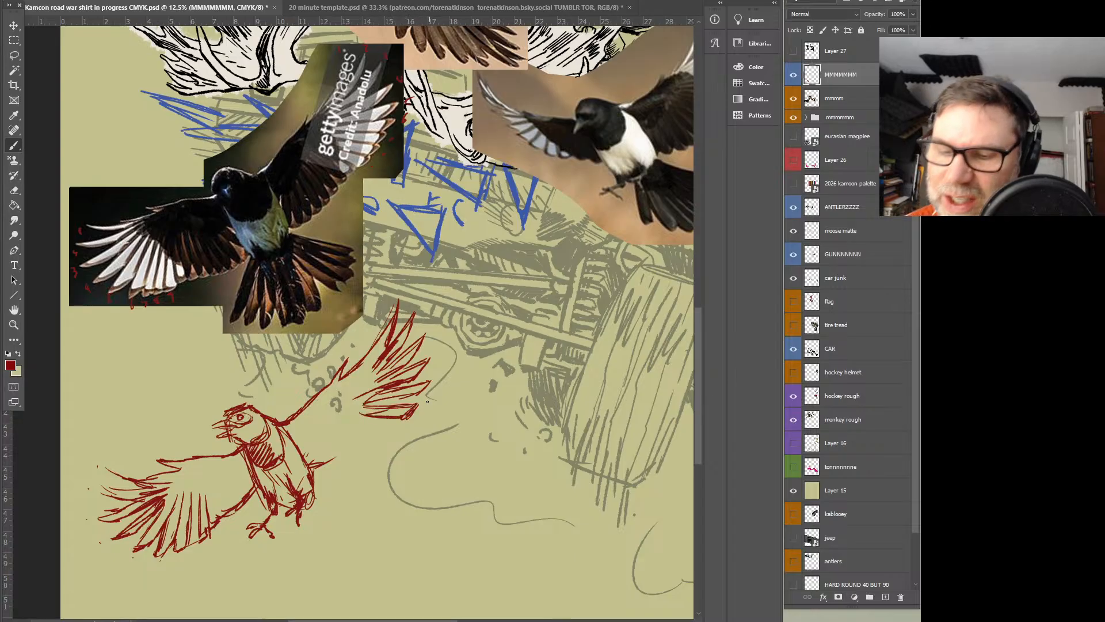
mouse_move(427, 403)
mouse_down()
mouse_move(419, 417)
mouse_move(382, 421)
mouse_move(402, 422)
mouse_move(395, 430)
mouse_move(352, 422)
mouse_move(378, 426)
mouse_up()
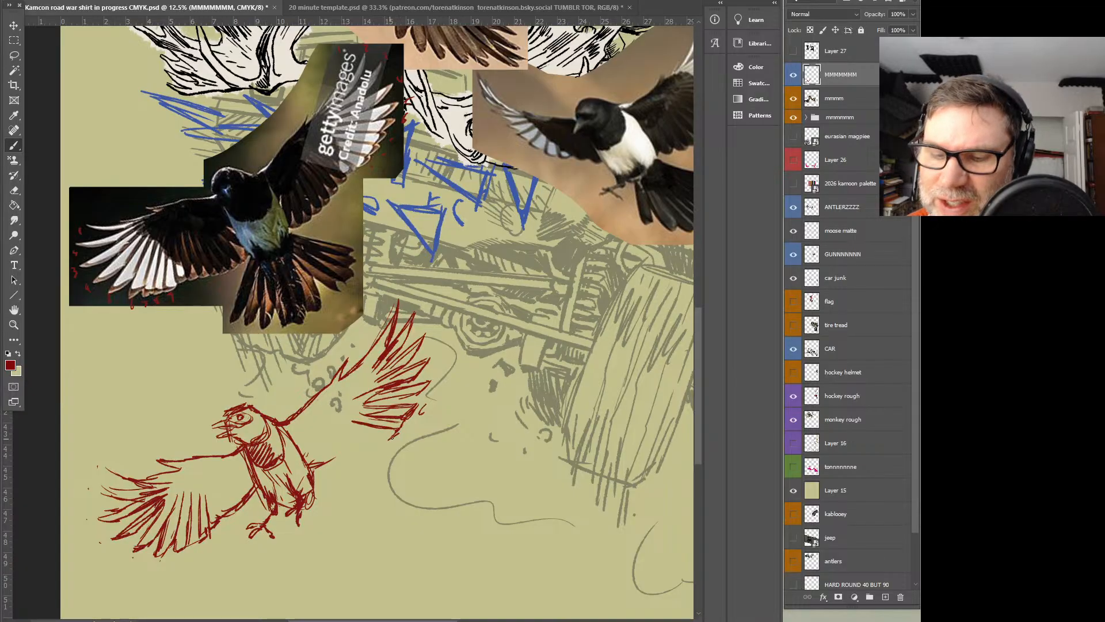
mouse_move(372, 434)
mouse_down()
mouse_move(338, 427)
mouse_move(386, 438)
mouse_up()
mouse_move(381, 445)
mouse_down()
mouse_move(343, 432)
mouse_move(359, 445)
mouse_move(316, 441)
mouse_move(373, 459)
mouse_up()
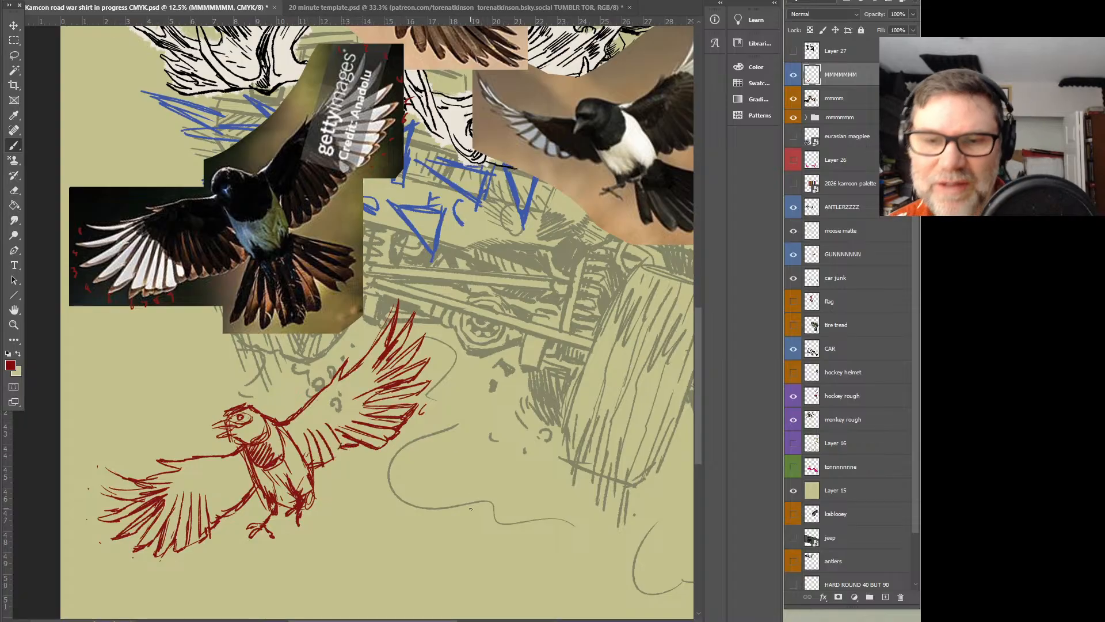
Lasso the raised wing and transform it, rotating it slightly and shifting it up and away from the body
key(l)
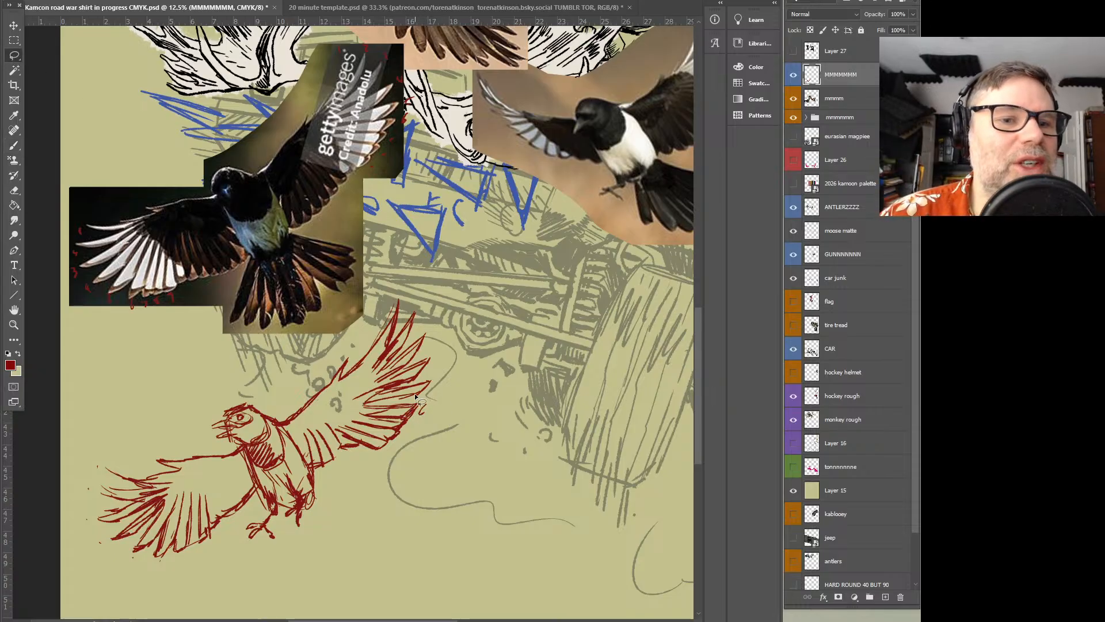
mouse_move(457, 357)
mouse_down()
mouse_move(318, 479)
mouse_move(283, 410)
mouse_move(350, 335)
mouse_move(452, 278)
mouse_move(467, 253)
mouse_move(420, 372)
mouse_up()
key(ctrl+t)
drag(478, 259, 468, 250)
drag(413, 354, 410, 355)
key(Return)
key(ctrl+d)
key(b)
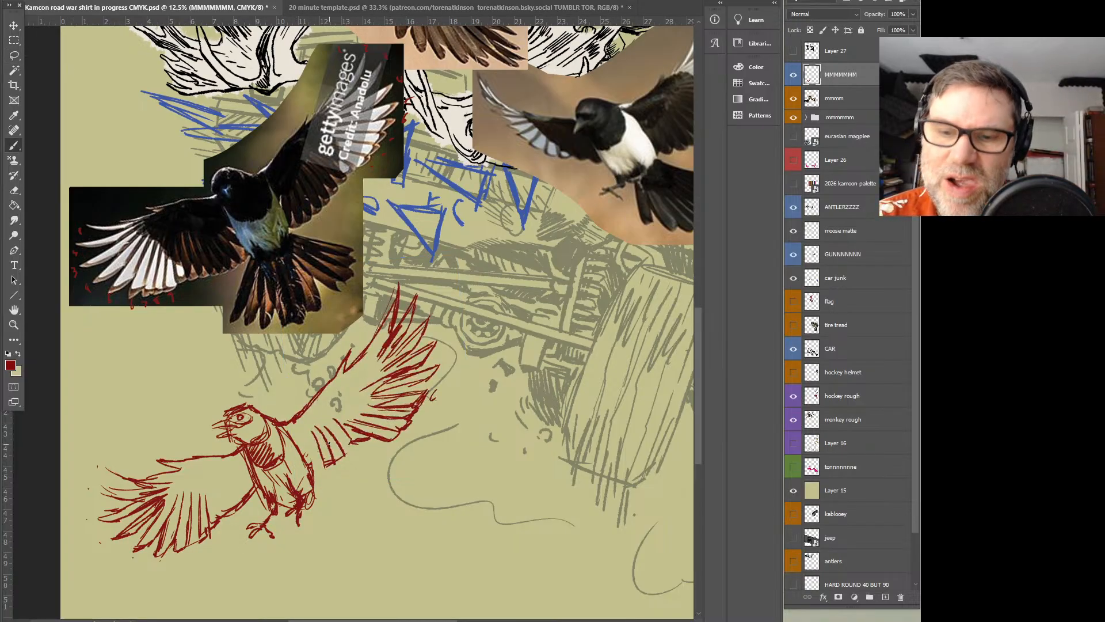
Redraw the magpie's flank beside the raised wing and sketch one long, narrow tail feather hanging below the body
drag(286, 435, 308, 475)
mouse_move(293, 447)
mouse_down()
mouse_move(290, 437)
mouse_move(315, 507)
mouse_move(292, 519)
mouse_move(284, 576)
mouse_up()
drag(291, 510, 278, 584)
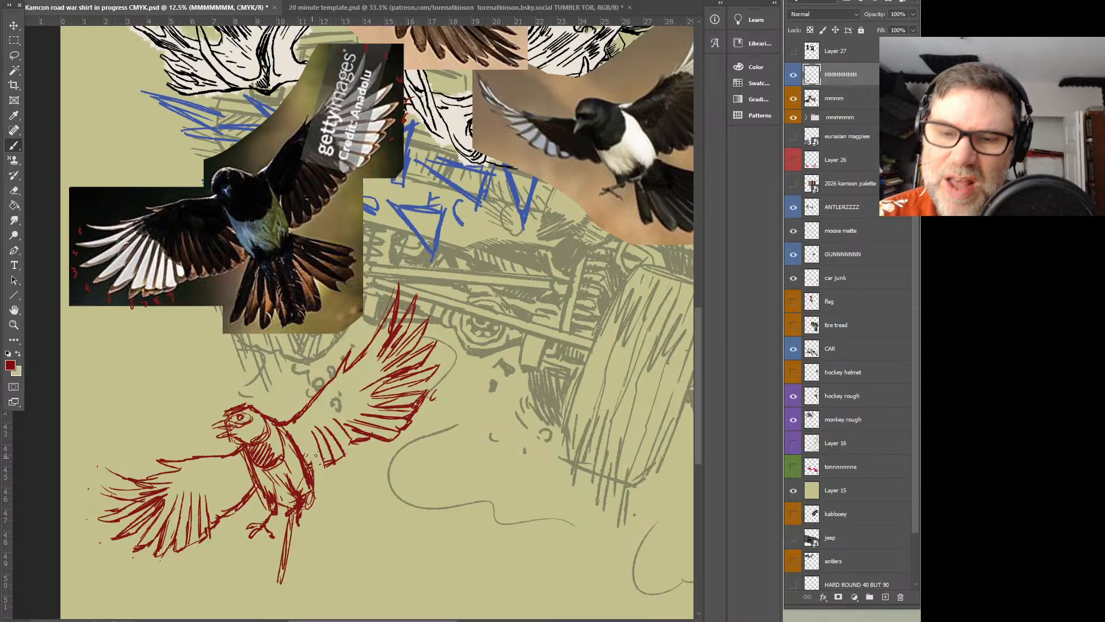
Shade the inner parts of both wings with dense dark red hatching and extend the low wing's feathers to the body
drag(290, 473, 315, 429)
drag(314, 470, 323, 430)
mouse_move(308, 445)
mouse_down()
mouse_move(343, 381)
mouse_move(339, 405)
mouse_up()
drag(190, 478, 233, 471)
mouse_move(184, 483)
mouse_down()
mouse_move(232, 475)
mouse_move(201, 459)
mouse_move(262, 462)
mouse_move(347, 374)
mouse_up()
mouse_move(304, 436)
mouse_down()
mouse_move(340, 387)
mouse_move(304, 419)
mouse_up()
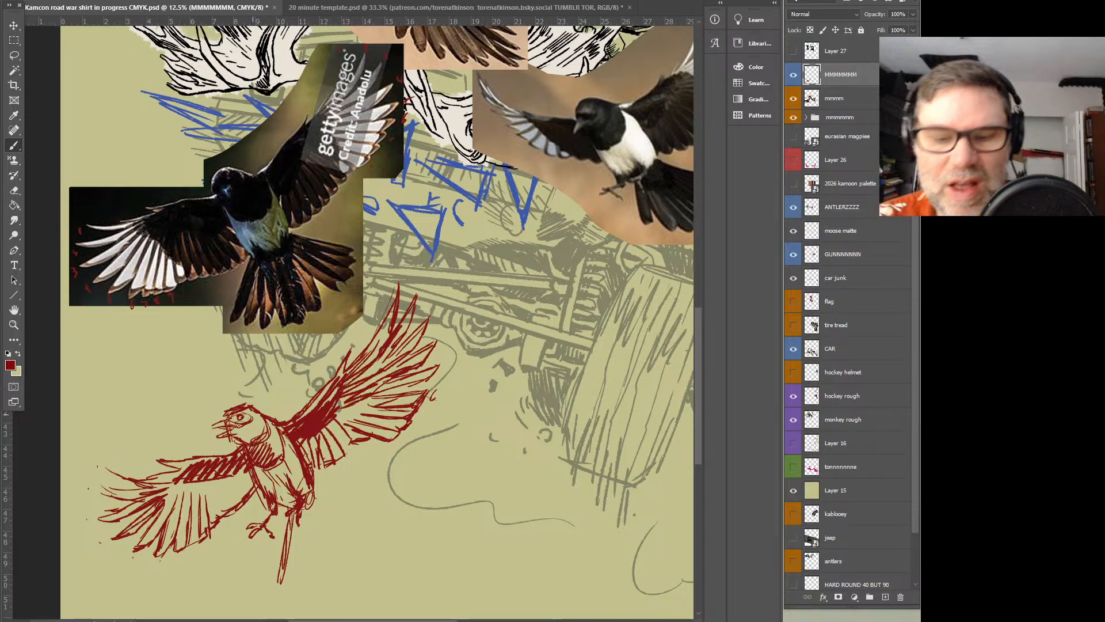
mouse_move(180, 483)
mouse_down()
mouse_move(189, 504)
mouse_move(216, 480)
mouse_move(236, 481)
mouse_move(216, 519)
mouse_move(236, 469)
mouse_move(267, 510)
mouse_up()
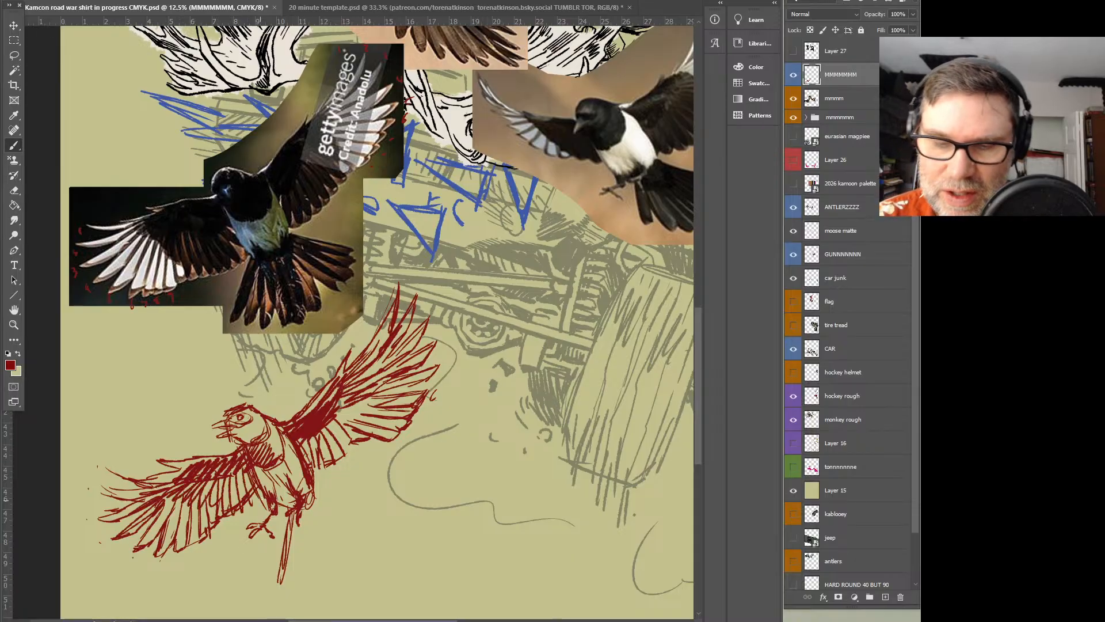
Lasso the low spread wing and move it slightly outward from the magpie's body
key(l)
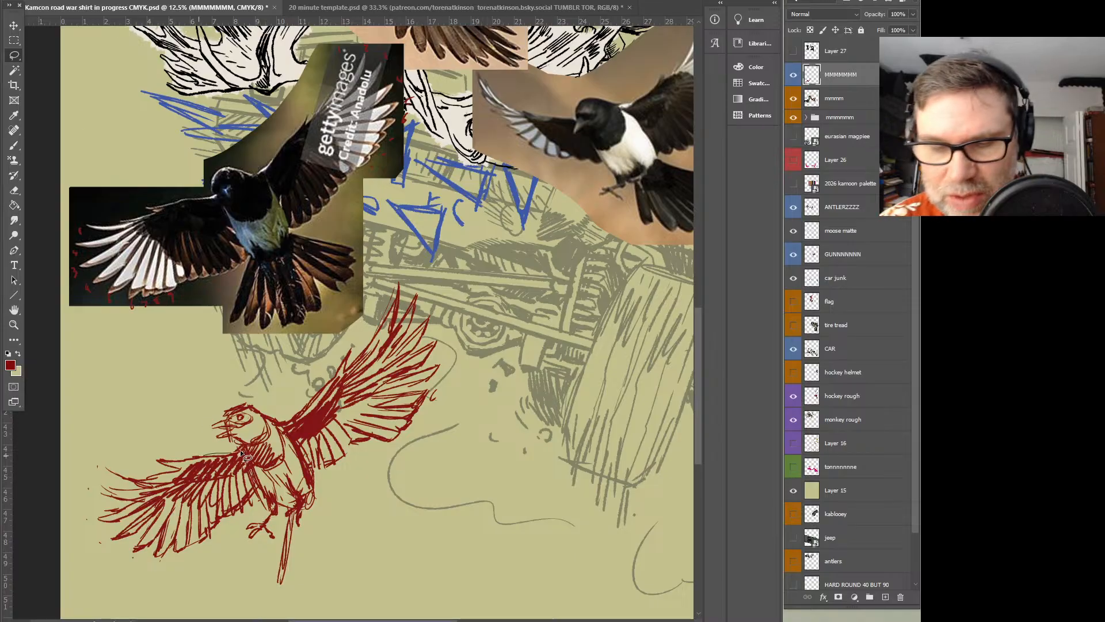
mouse_move(257, 486)
mouse_down()
mouse_move(118, 570)
mouse_move(104, 427)
mouse_move(245, 454)
mouse_move(226, 466)
mouse_up()
key(v)
key(ctrl+d)
key(b)
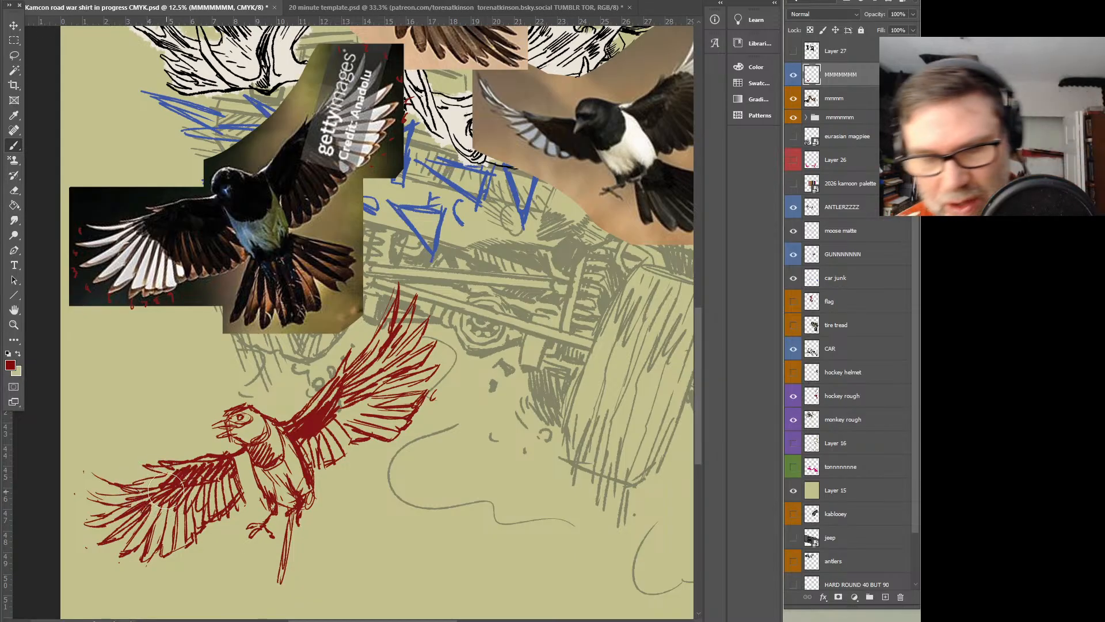
Refine the low wing's leading edge and feather shading, rejoin it to the body, and outline the raised wing's trailing edge
drag(150, 468, 145, 465)
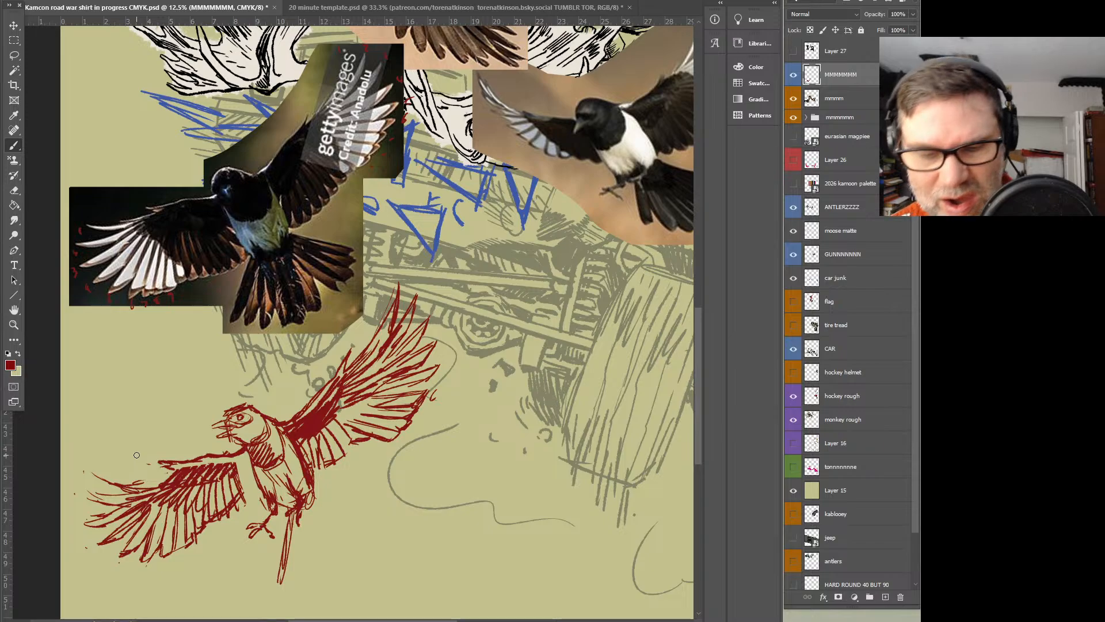
mouse_move(170, 474)
mouse_down()
mouse_move(104, 471)
mouse_move(132, 485)
mouse_move(89, 490)
mouse_move(132, 489)
mouse_move(86, 490)
mouse_move(144, 495)
mouse_move(105, 523)
mouse_move(82, 518)
mouse_move(148, 500)
mouse_move(111, 541)
mouse_move(146, 505)
mouse_move(224, 469)
mouse_move(169, 536)
mouse_move(141, 537)
mouse_move(174, 500)
mouse_move(183, 547)
mouse_move(220, 476)
mouse_move(212, 520)
mouse_up()
mouse_move(220, 477)
mouse_down()
mouse_move(224, 510)
mouse_move(256, 487)
mouse_up()
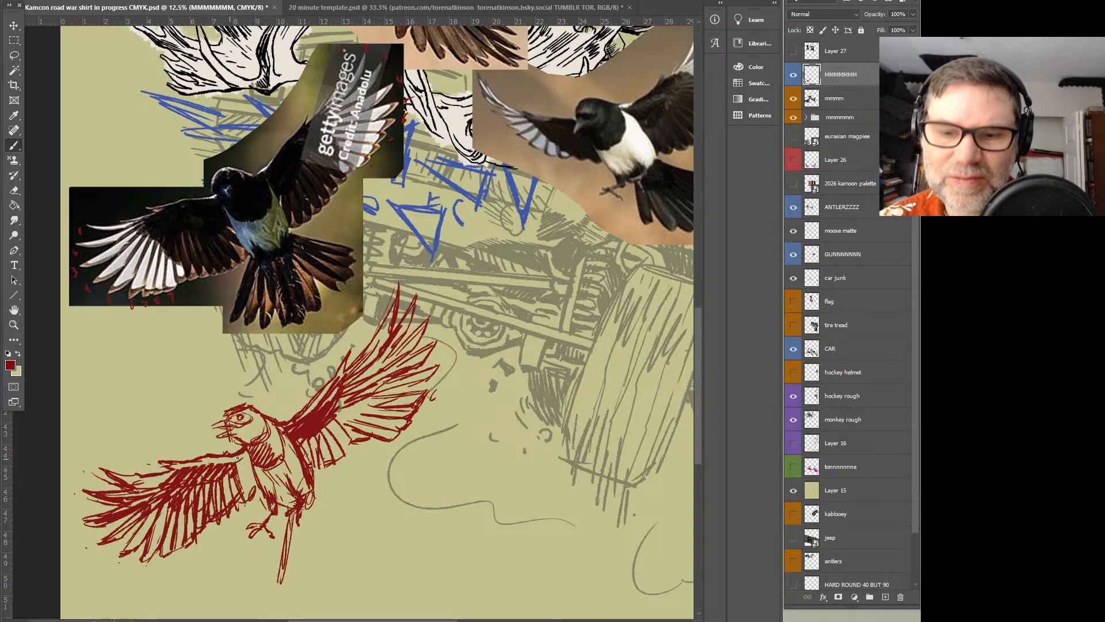
mouse_move(202, 464)
mouse_down()
mouse_move(251, 452)
mouse_move(236, 476)
mouse_up()
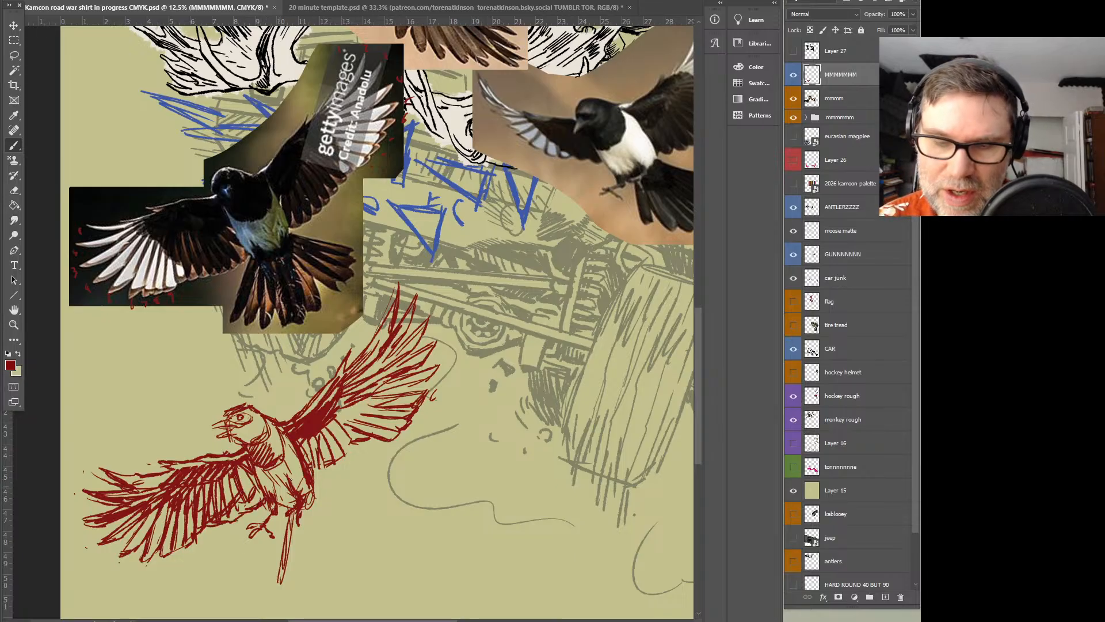
drag(315, 477, 334, 473)
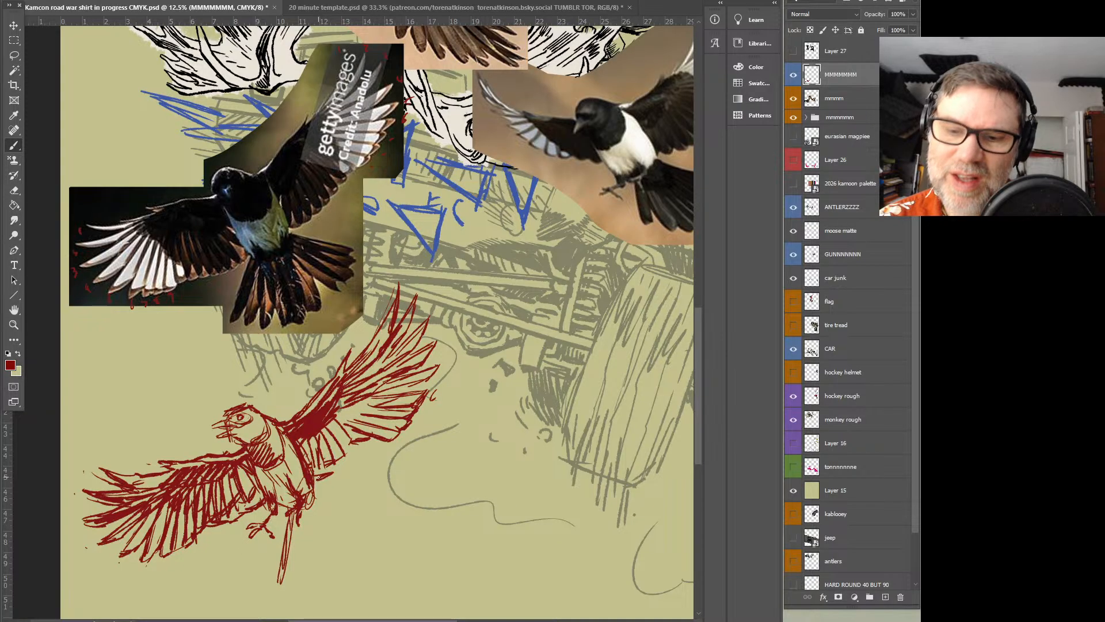
drag(338, 469, 375, 434)
Lasso the raised wing's outer feathers and transform them, rotating them slightly and moving them closer to the body
key(l)
drag(444, 384, 399, 447)
drag(343, 416, 488, 349)
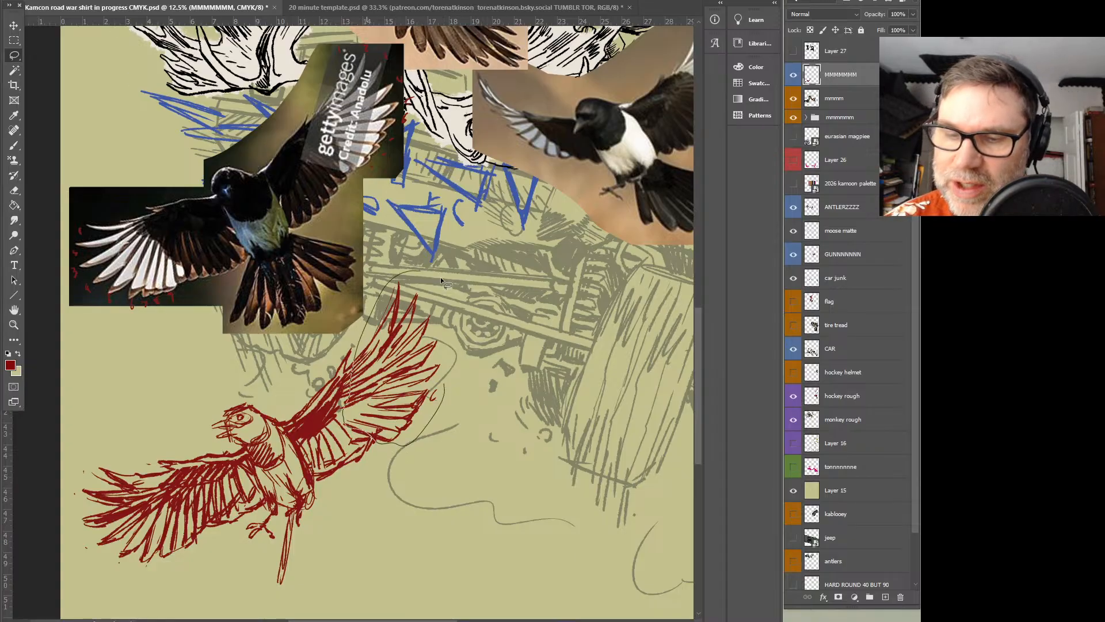
key(v)
drag(488, 445, 480, 427)
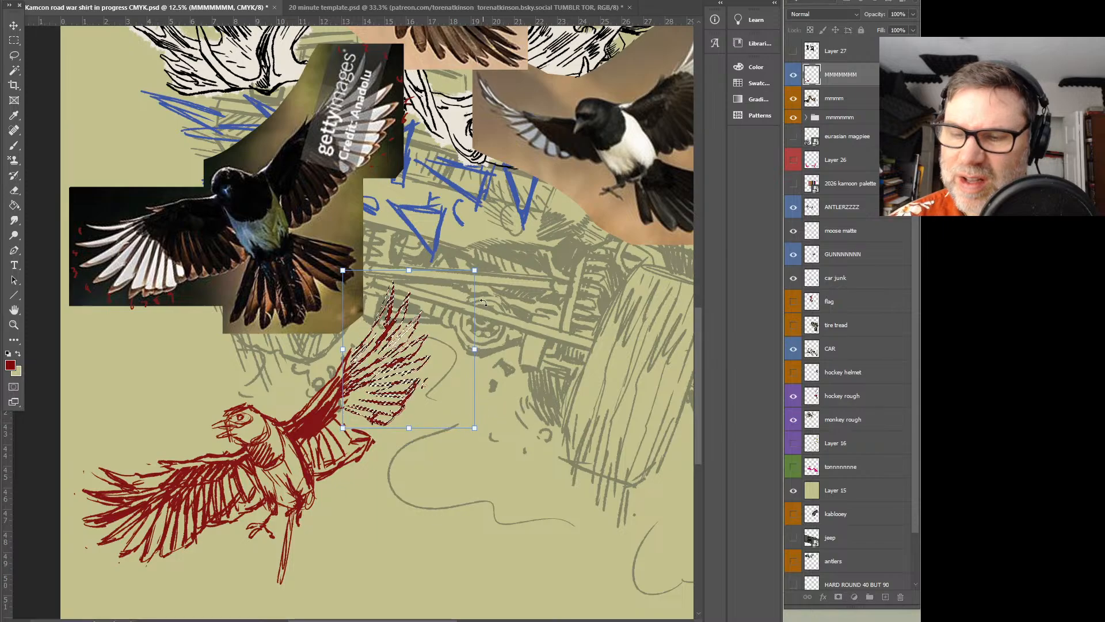
drag(484, 268, 476, 266)
drag(404, 359, 404, 362)
click(14, 56)
click(57, 62)
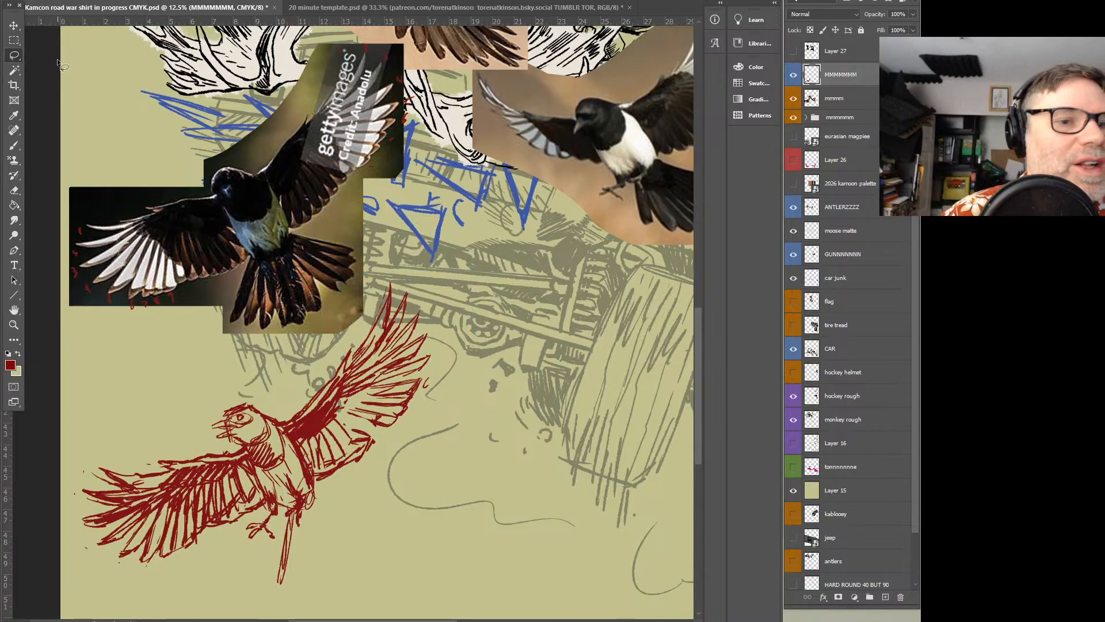
Shade the inner feathers of the raised wing down to where it meets the magpie's body
key(b)
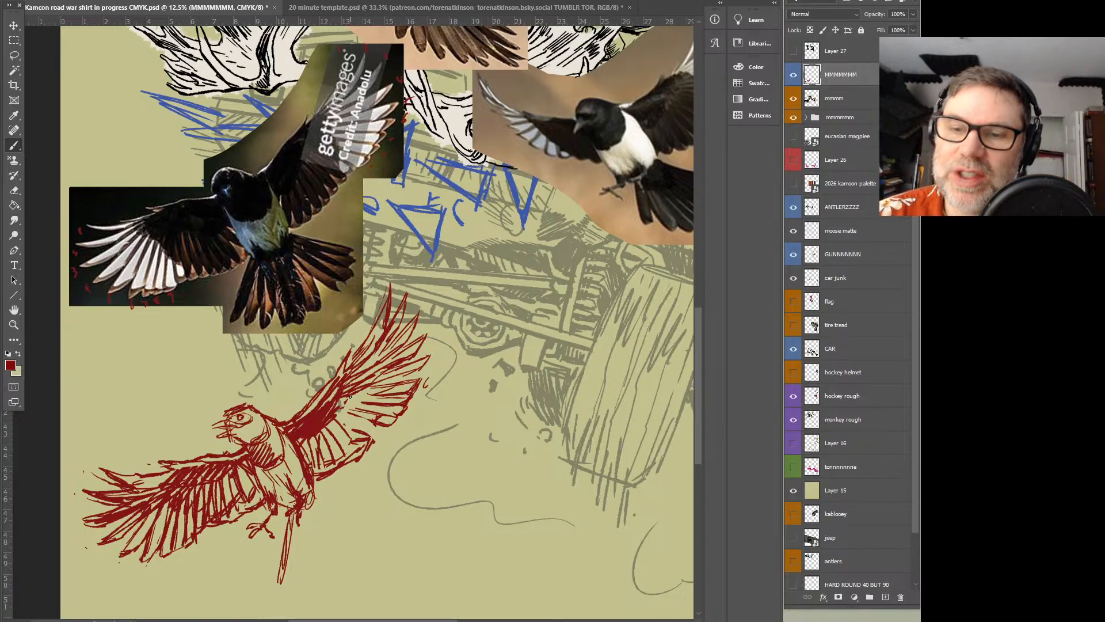
drag(364, 396, 363, 427)
mouse_move(368, 388)
mouse_down()
mouse_move(375, 437)
mouse_move(356, 398)
mouse_move(364, 446)
mouse_move(345, 421)
mouse_move(352, 458)
mouse_move(337, 435)
mouse_move(336, 461)
mouse_up()
mouse_move(334, 436)
mouse_down()
mouse_move(327, 471)
mouse_move(315, 471)
mouse_up()
Sketch the tail's outermost feathers on both sides and mark the feather tips beneath the tail in the dark-background photo
mouse_move(321, 446)
mouse_down()
mouse_move(314, 467)
mouse_move(390, 517)
mouse_up()
drag(322, 504, 400, 521)
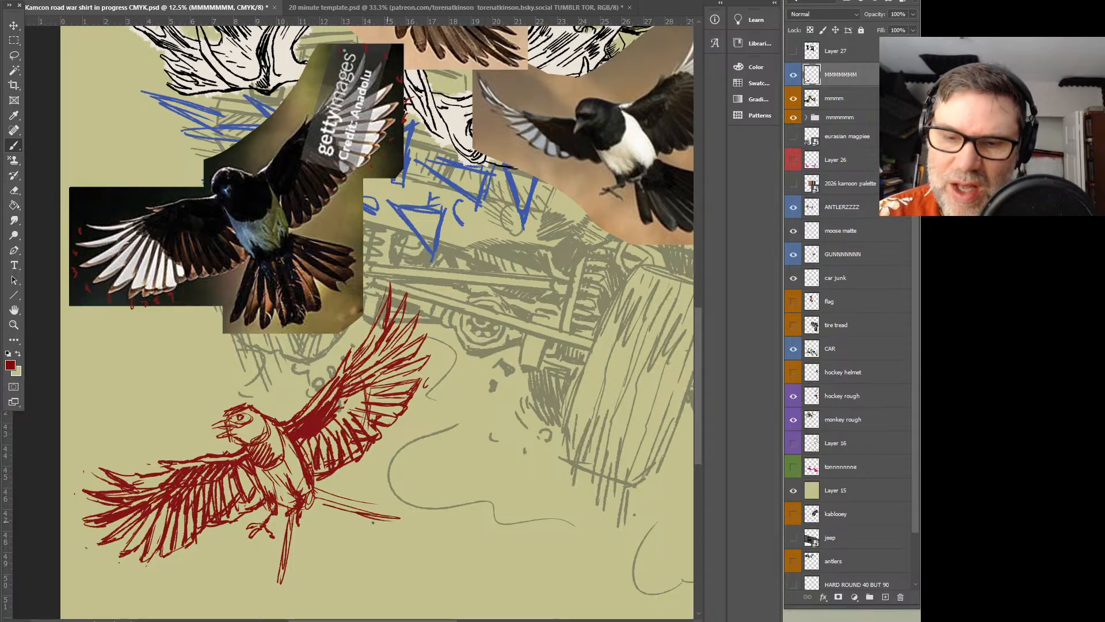
mouse_move(292, 514)
mouse_down()
mouse_move(277, 581)
mouse_move(294, 553)
mouse_up()
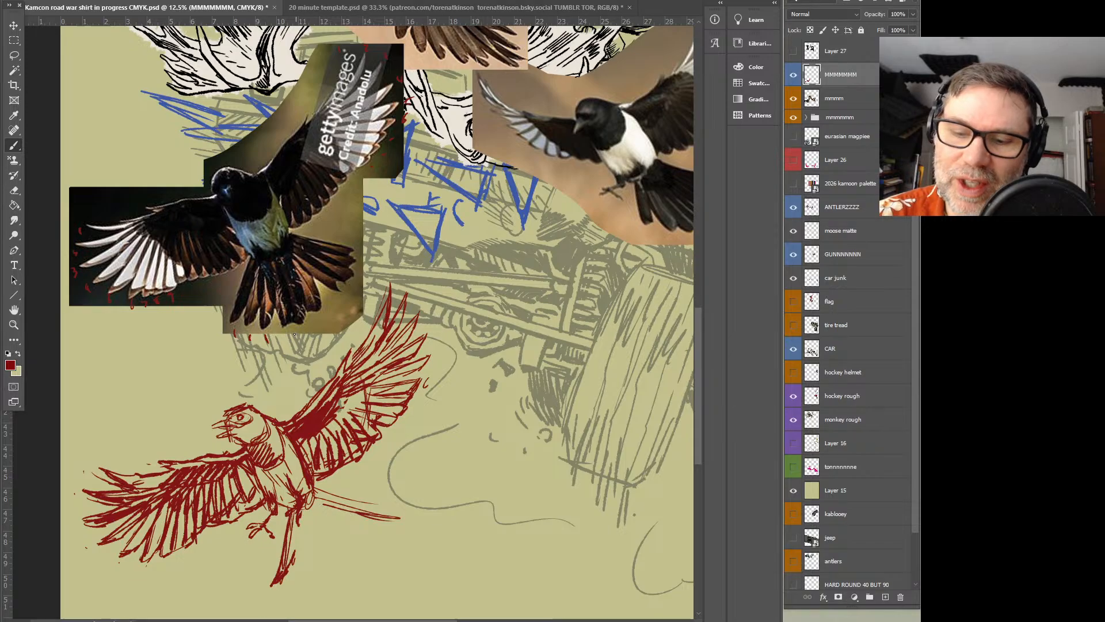
drag(293, 331, 289, 344)
drag(302, 326, 300, 338)
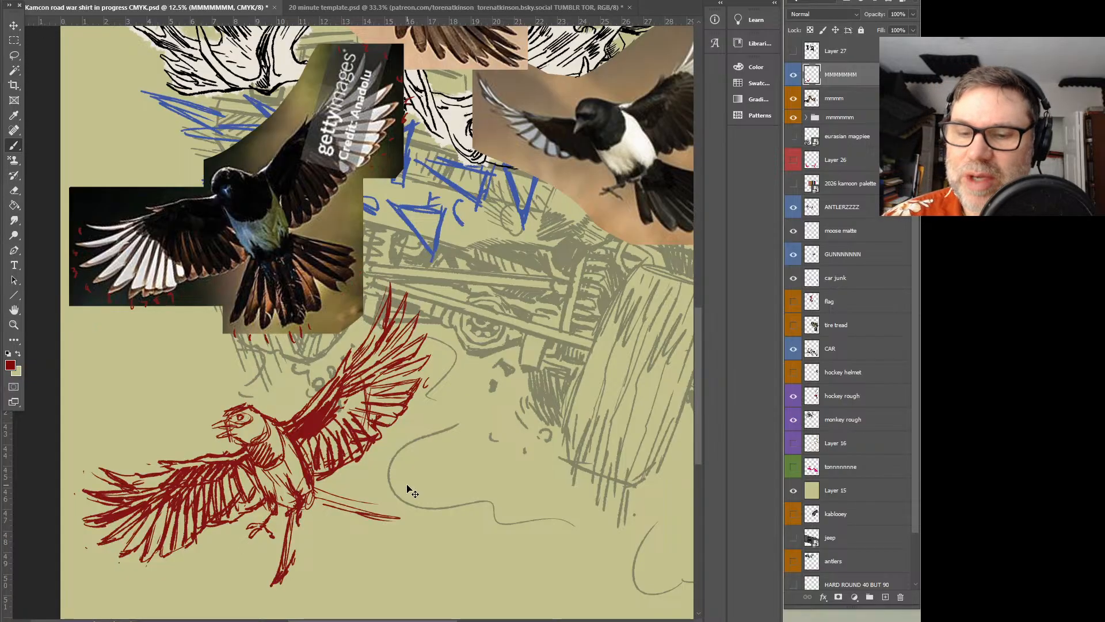
Sketch the fanned tail feathers between the two outermost ones, radiating from the base of the magpie's body
mouse_move(633, 293)
mouse_down()
mouse_move(469, 402)
mouse_move(551, 413)
mouse_move(582, 331)
mouse_move(560, 462)
mouse_move(547, 468)
mouse_move(574, 468)
mouse_move(571, 451)
mouse_up()
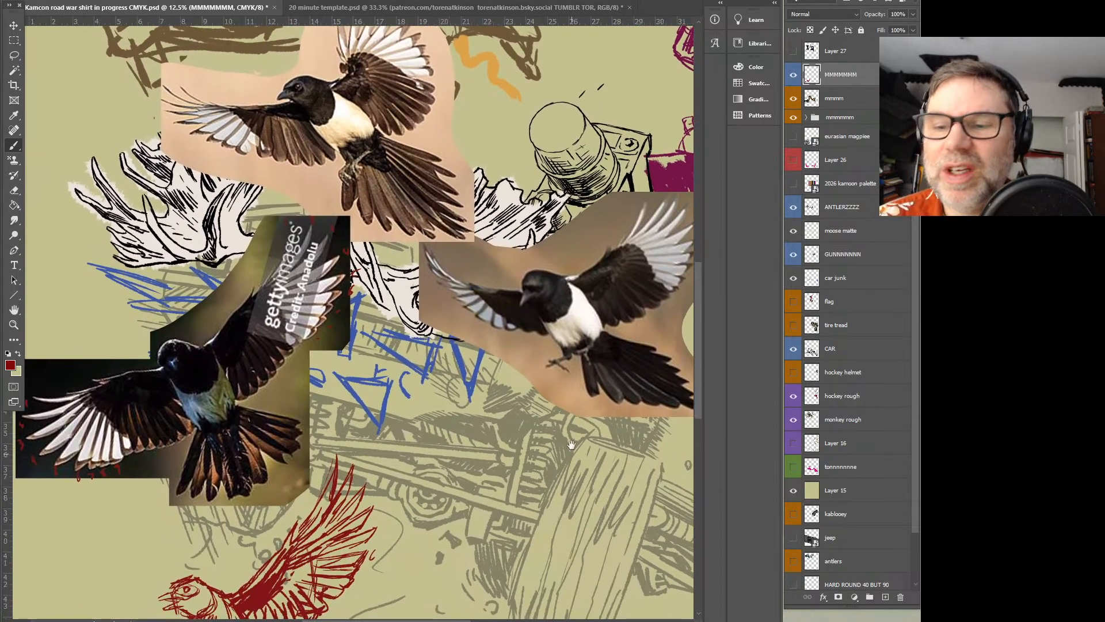
mouse_move(431, 137)
mouse_down()
mouse_move(458, 269)
mouse_move(503, 196)
mouse_up()
key(ctrl+z)
drag(634, 416, 640, 271)
drag(440, 374, 496, 345)
mouse_move(294, 502)
mouse_down()
mouse_move(285, 551)
mouse_move(296, 569)
mouse_move(304, 577)
mouse_move(315, 556)
mouse_move(323, 572)
mouse_move(329, 555)
mouse_move(344, 573)
mouse_up()
mouse_move(314, 494)
mouse_down()
mouse_move(337, 567)
mouse_move(328, 550)
mouse_up()
drag(326, 514, 354, 555)
drag(315, 492, 363, 557)
drag(318, 481, 352, 528)
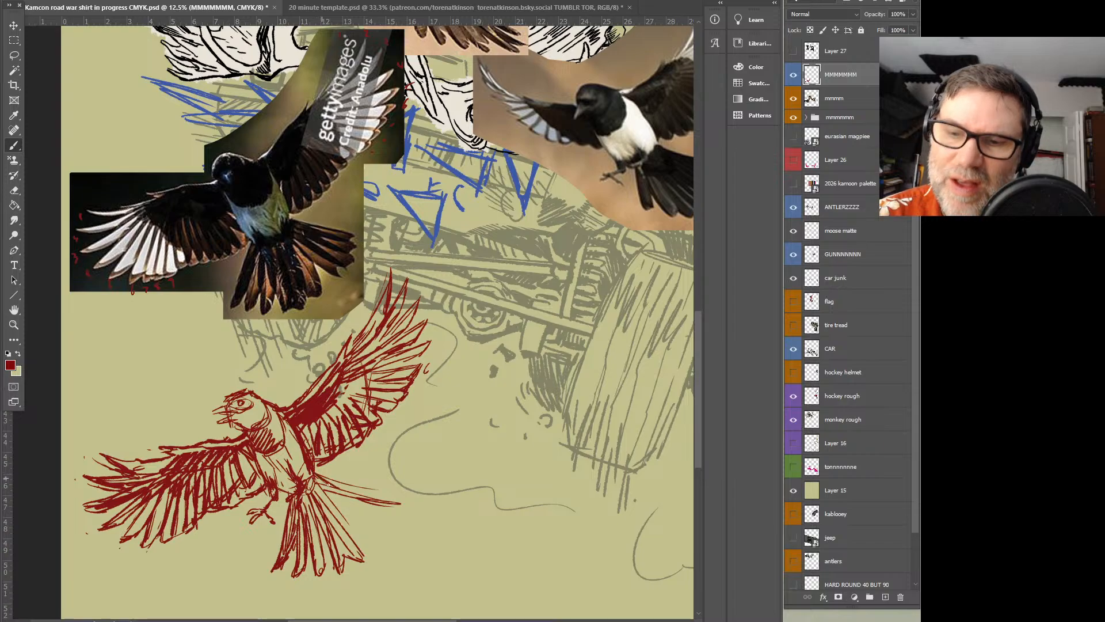
Shade the magpie's fanned tail feathers with dark red strokes, filling out the side of the fan below the raised wing
mouse_move(431, 436)
mouse_down()
mouse_move(341, 452)
mouse_move(373, 427)
mouse_up()
mouse_move(289, 545)
mouse_down()
mouse_move(312, 552)
mouse_move(289, 513)
mouse_move(306, 512)
mouse_move(285, 490)
mouse_move(324, 506)
mouse_move(305, 525)
mouse_move(279, 513)
mouse_up()
drag(325, 547, 299, 525)
mouse_move(248, 493)
mouse_down()
mouse_move(271, 521)
mouse_move(291, 513)
mouse_move(277, 495)
mouse_move(296, 504)
mouse_move(271, 481)
mouse_move(240, 494)
mouse_up()
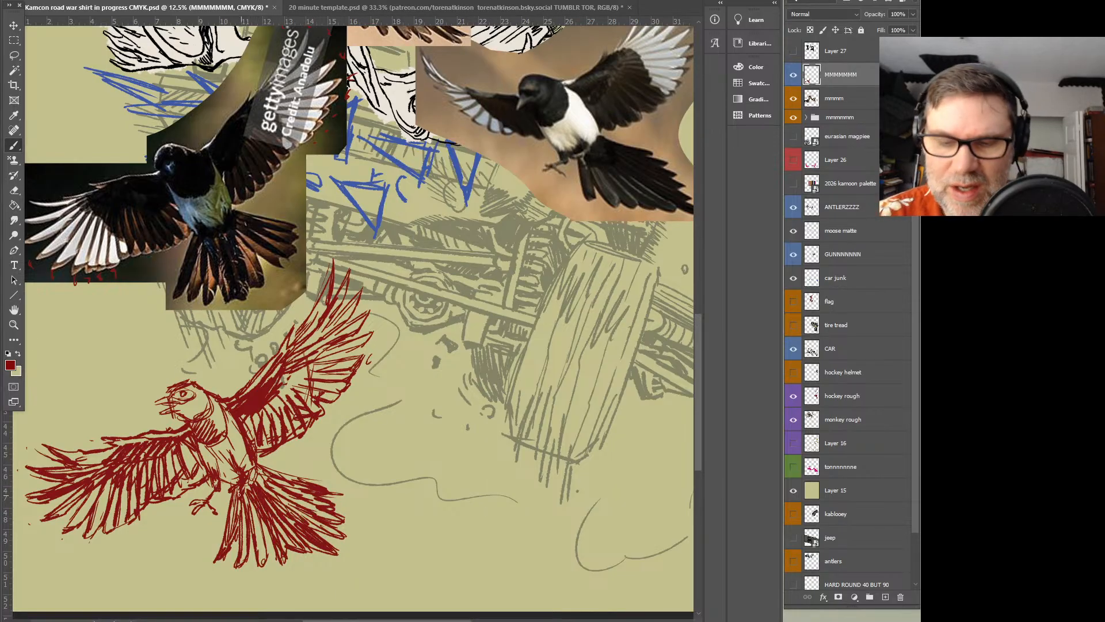
drag(270, 534, 273, 539)
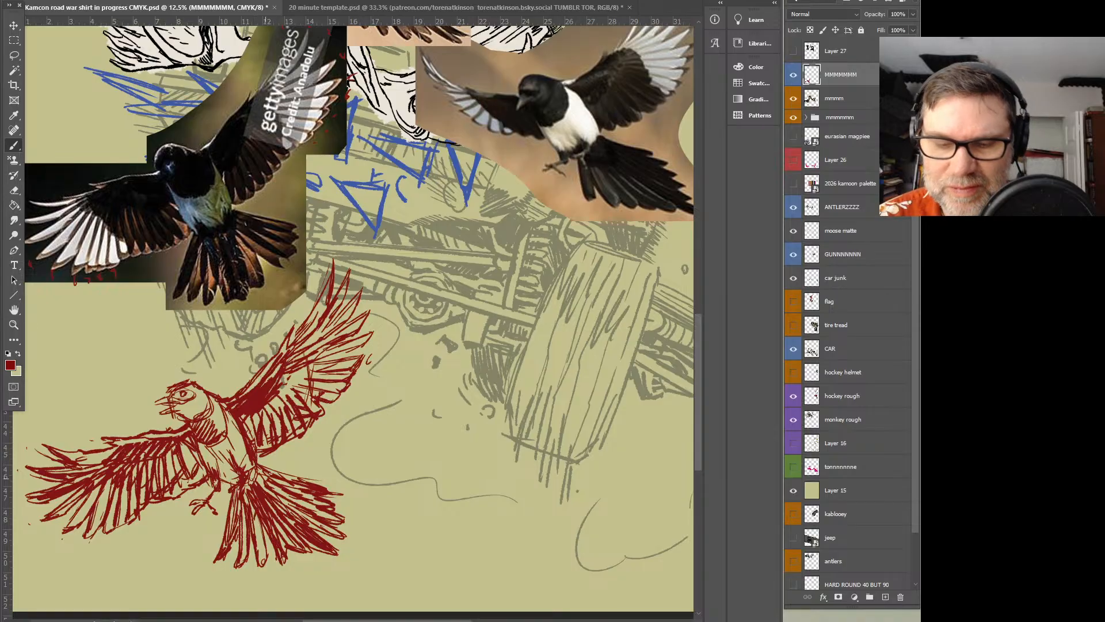
Examine the magpie sketch within the whole illustration and compare it closely with the dark-background reference photo
drag(307, 393, 420, 401)
drag(486, 338, 459, 510)
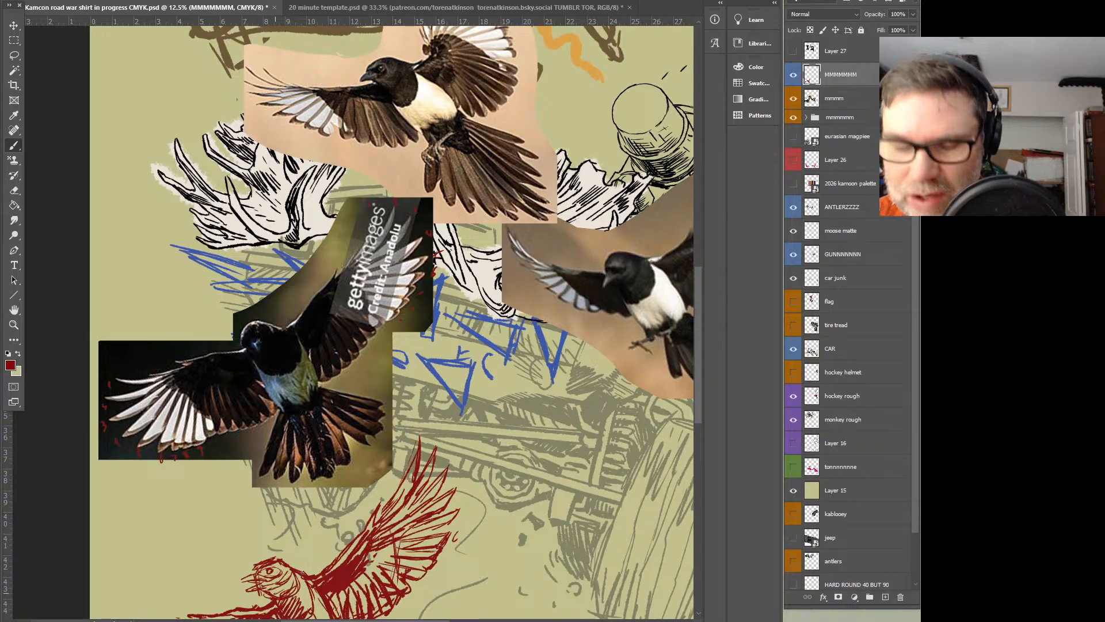
key(z)
alt+click(441, 388)
alt+click(451, 389)
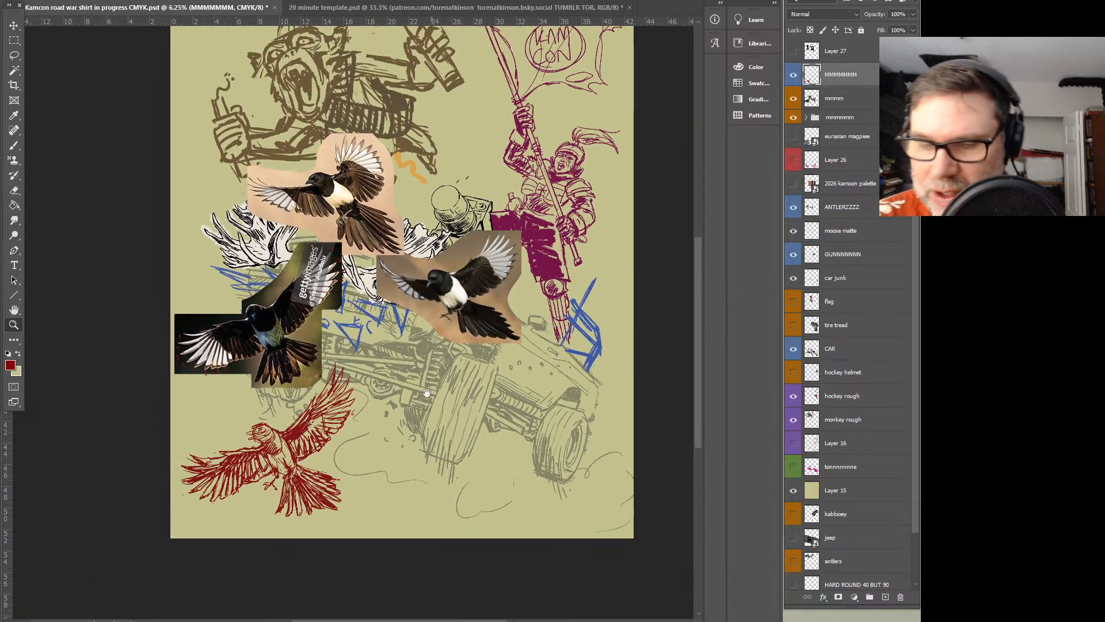
drag(416, 390, 432, 352)
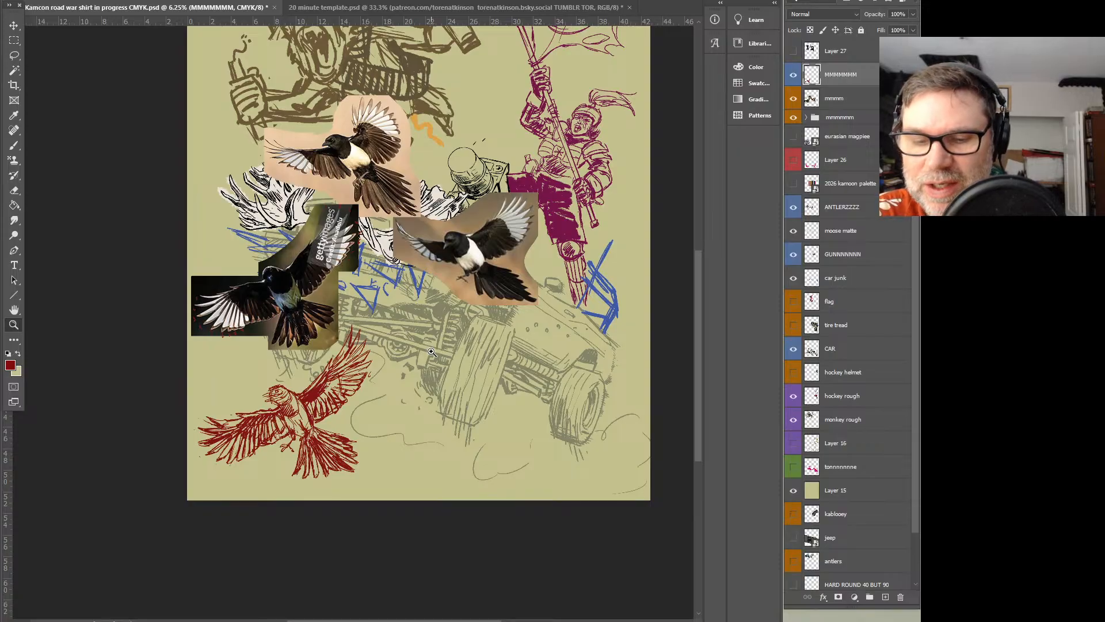
click(336, 386)
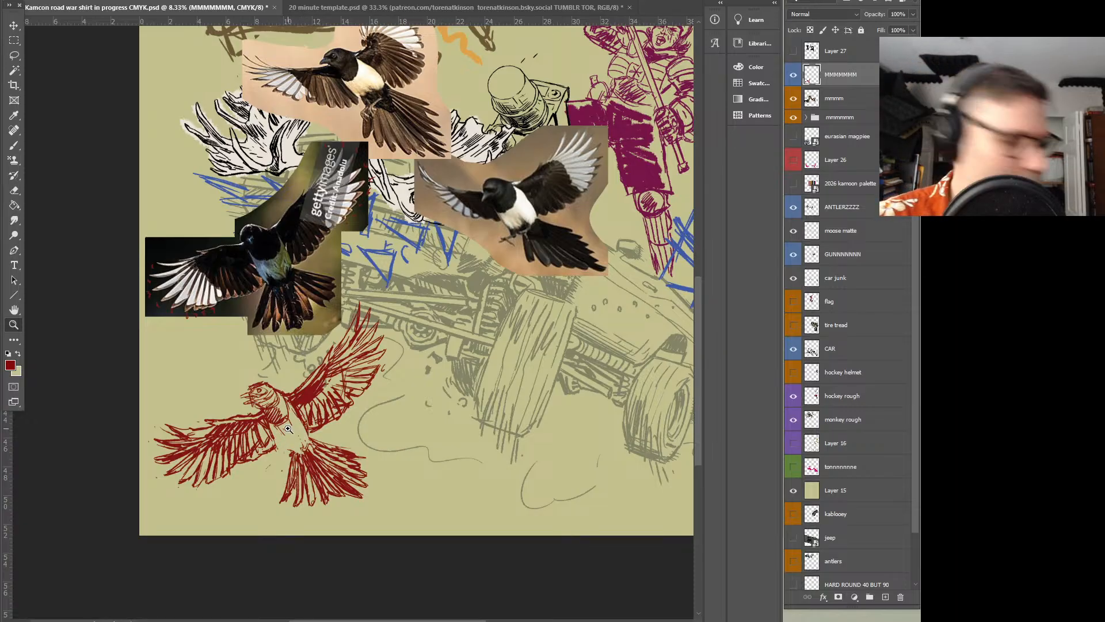
click(323, 282)
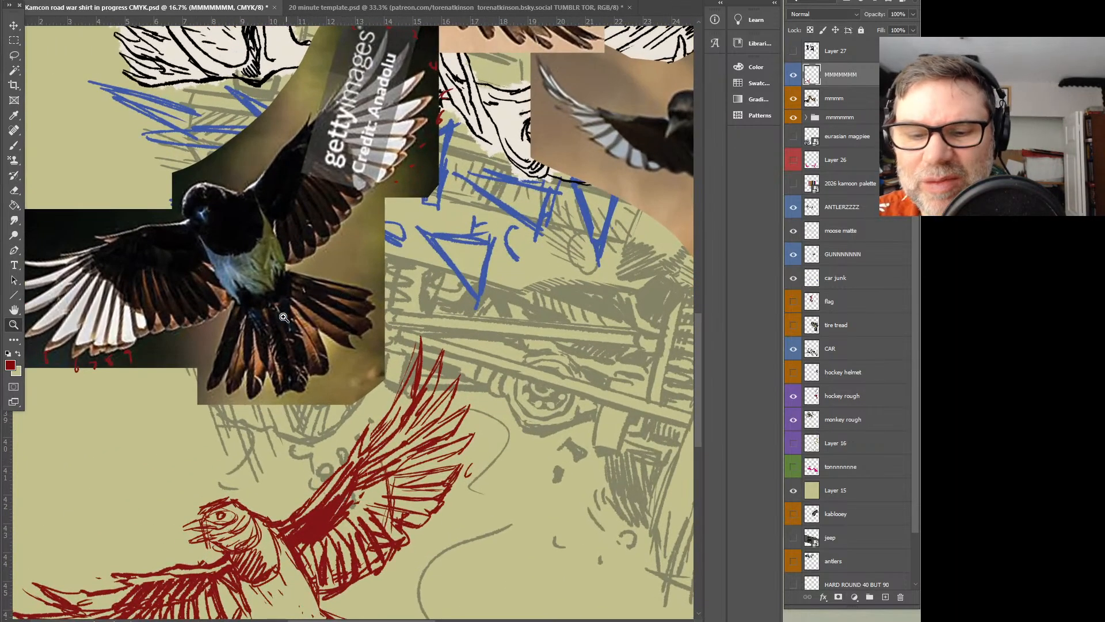
Add dark red feather strokes along the belly and lower body of the large magpie sketch
alt+click(356, 338)
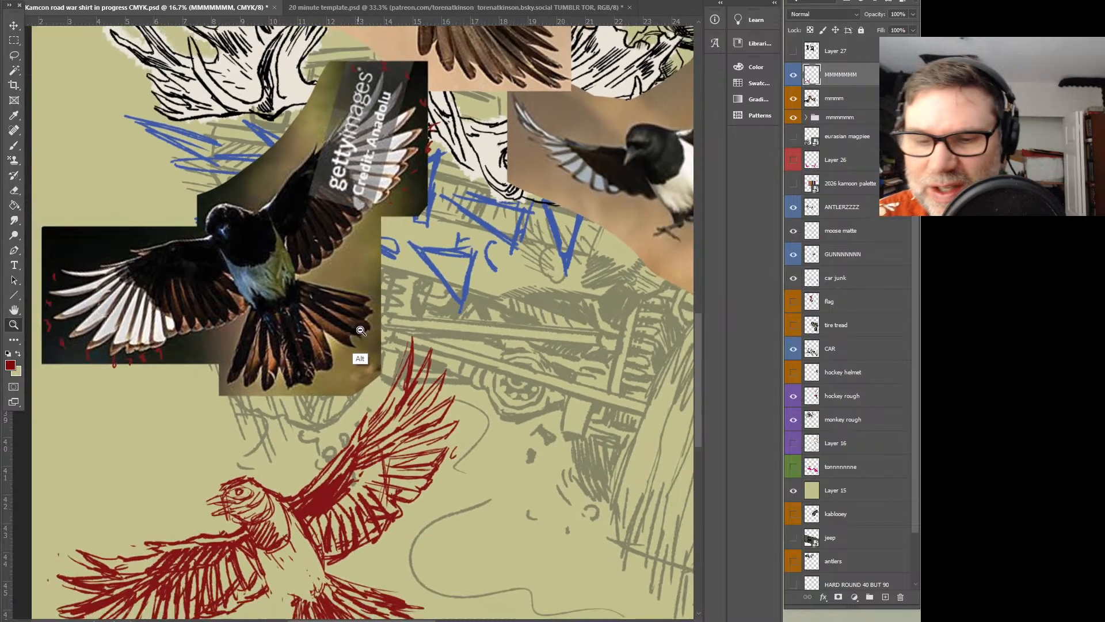
drag(363, 349, 369, 222)
key(b)
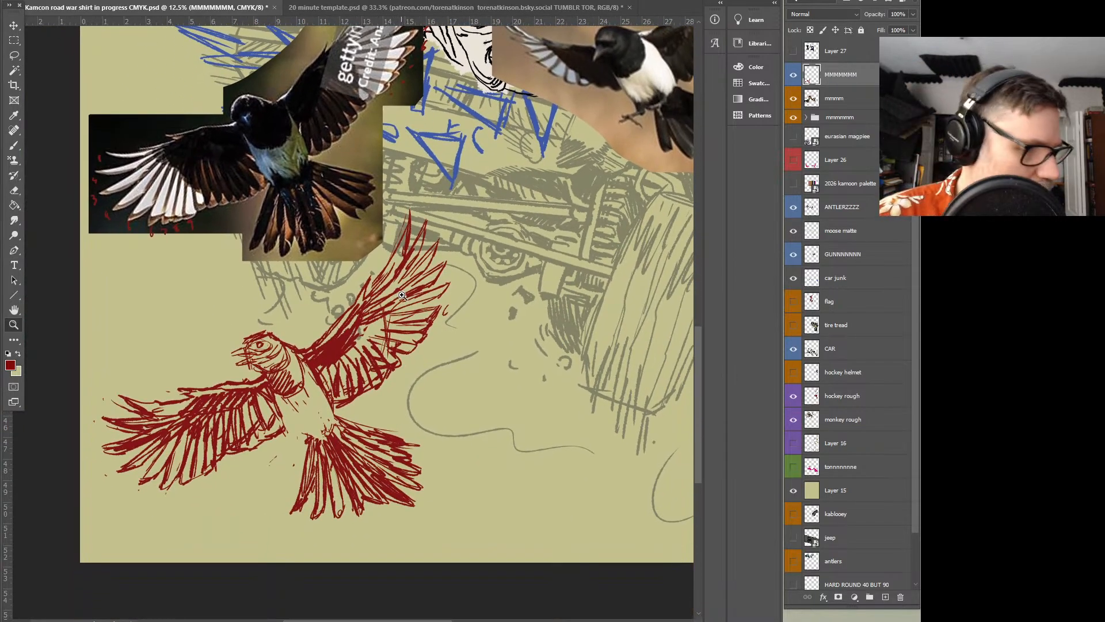
drag(285, 415, 306, 441)
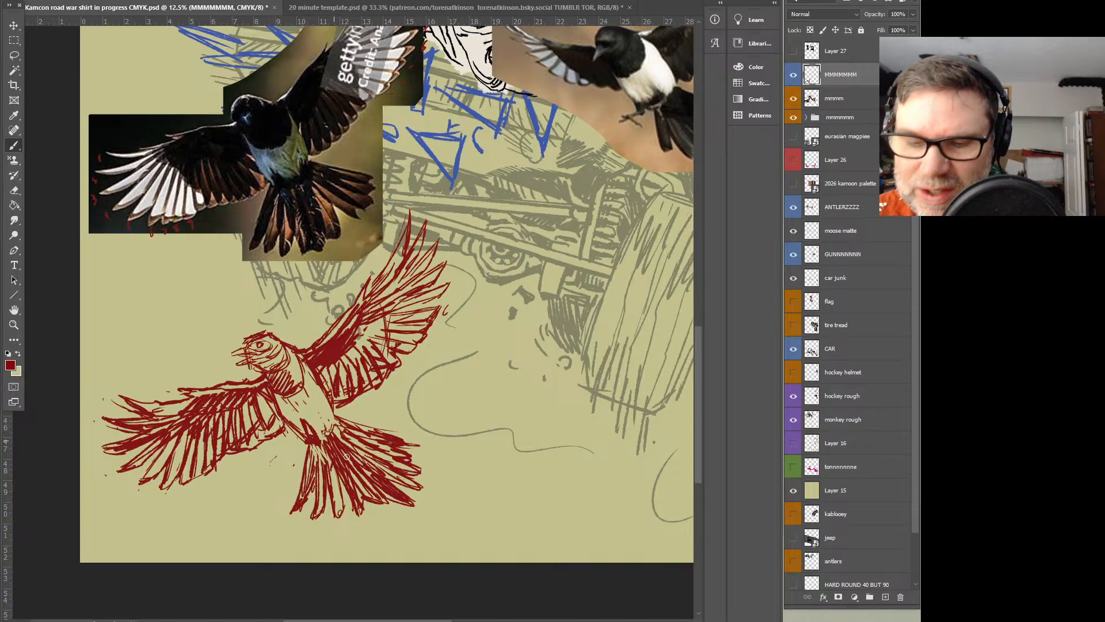
mouse_move(324, 414)
mouse_down()
mouse_move(340, 436)
mouse_move(298, 415)
mouse_move(320, 408)
mouse_up()
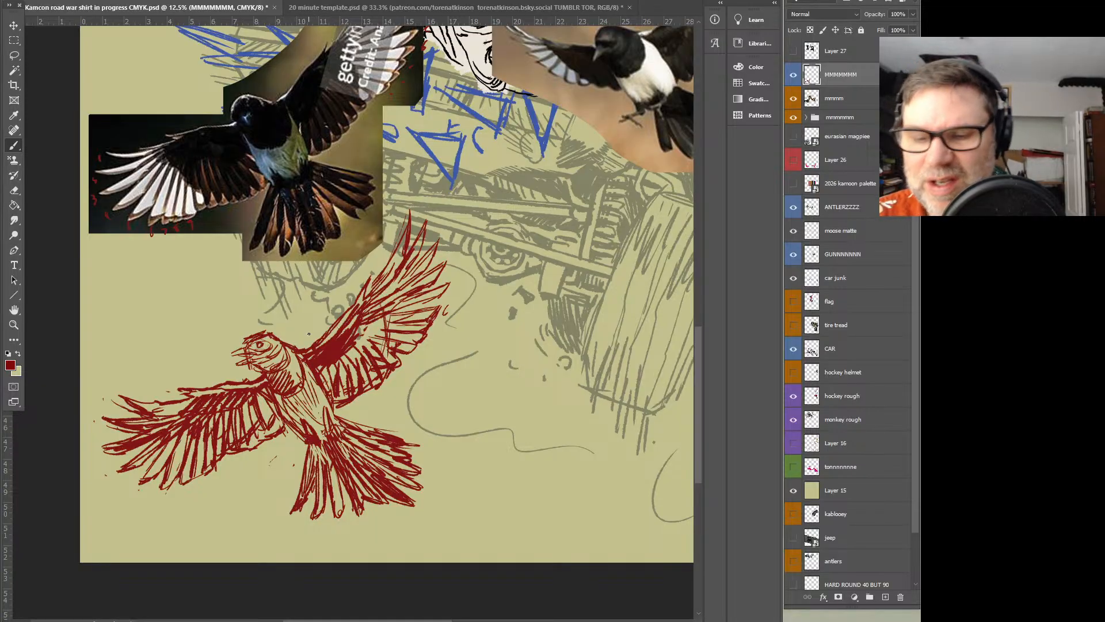
Check the finished magpie against the whole lower illustration and save the document
drag(691, 360, 599, 354)
key(z)
alt+click(461, 353)
alt+click(461, 353)
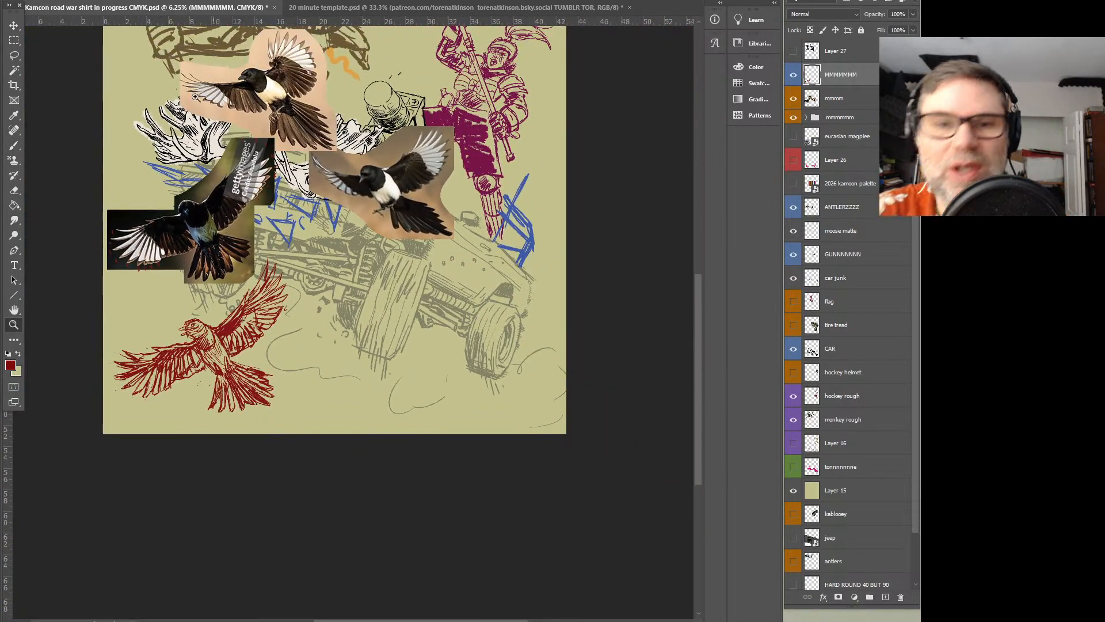
click(29, 0)
click(58, 99)
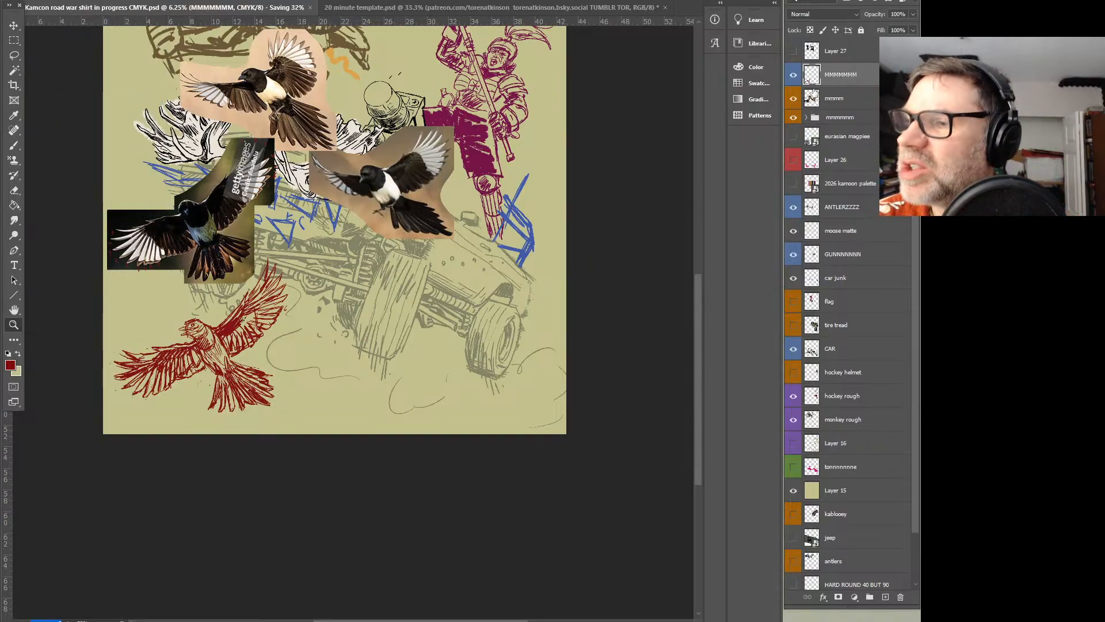
Hide the layer with the three magpie photos and show the photo and rough red outline inside the magpie layer group
click(794, 99)
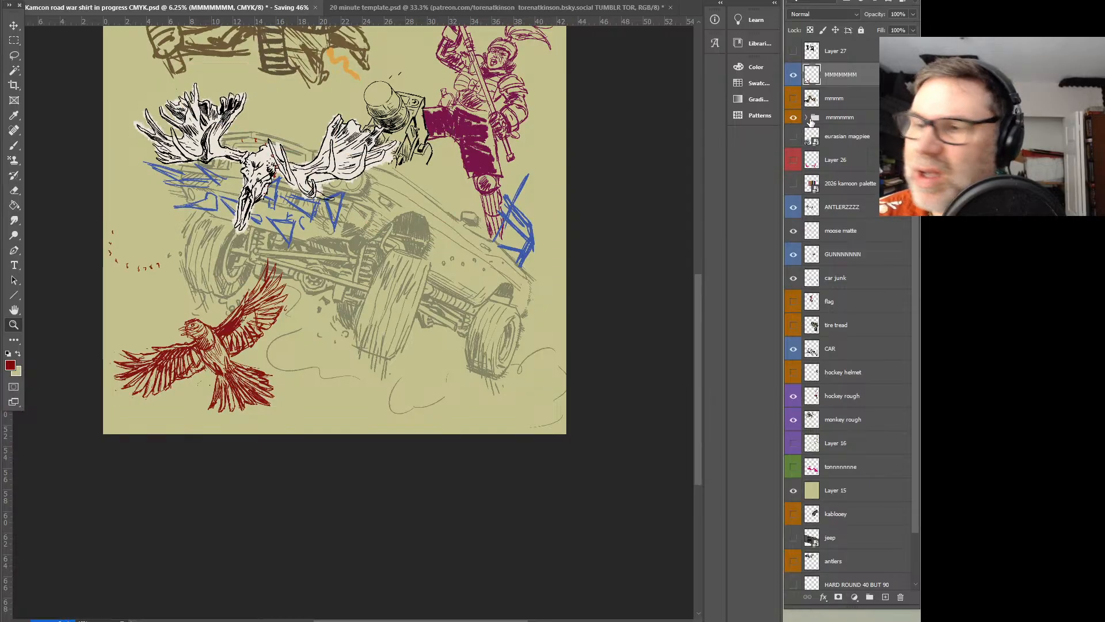
click(806, 118)
click(794, 136)
click(794, 160)
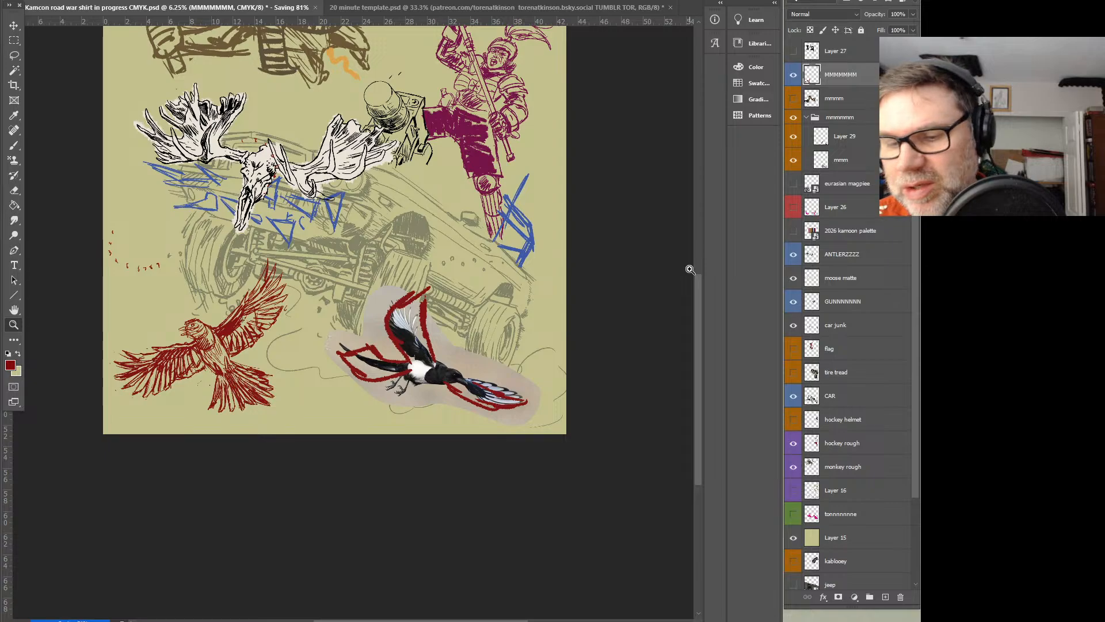
Identify the rough outline layer by toggling its visibility and give Layer 29 a red colour label
click(794, 139)
click(795, 139)
click(842, 140)
right_click(844, 137)
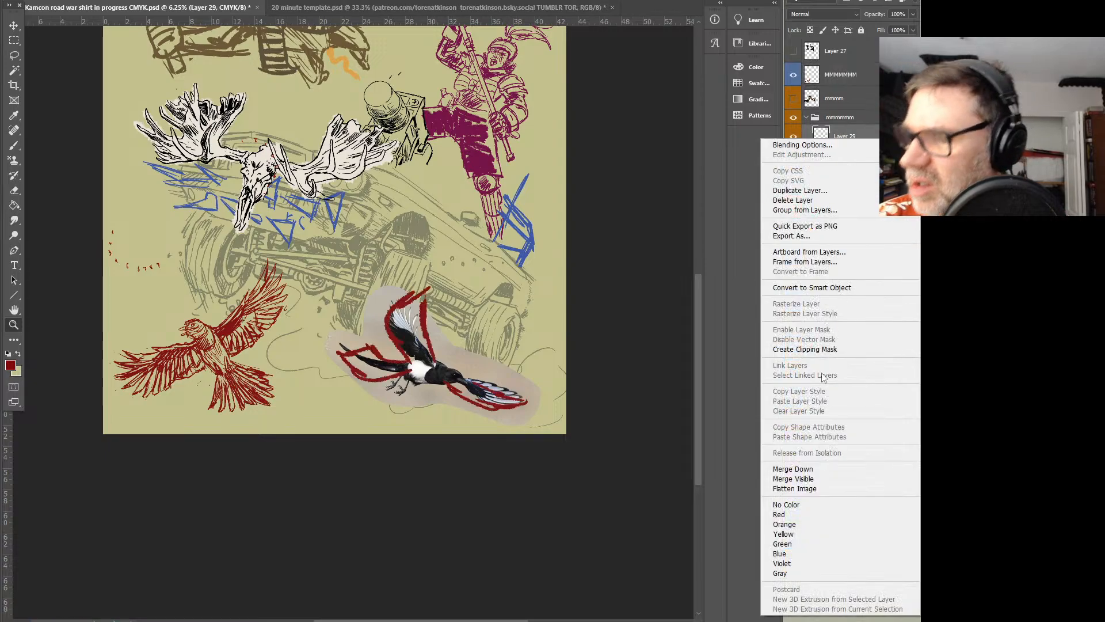
click(806, 513)
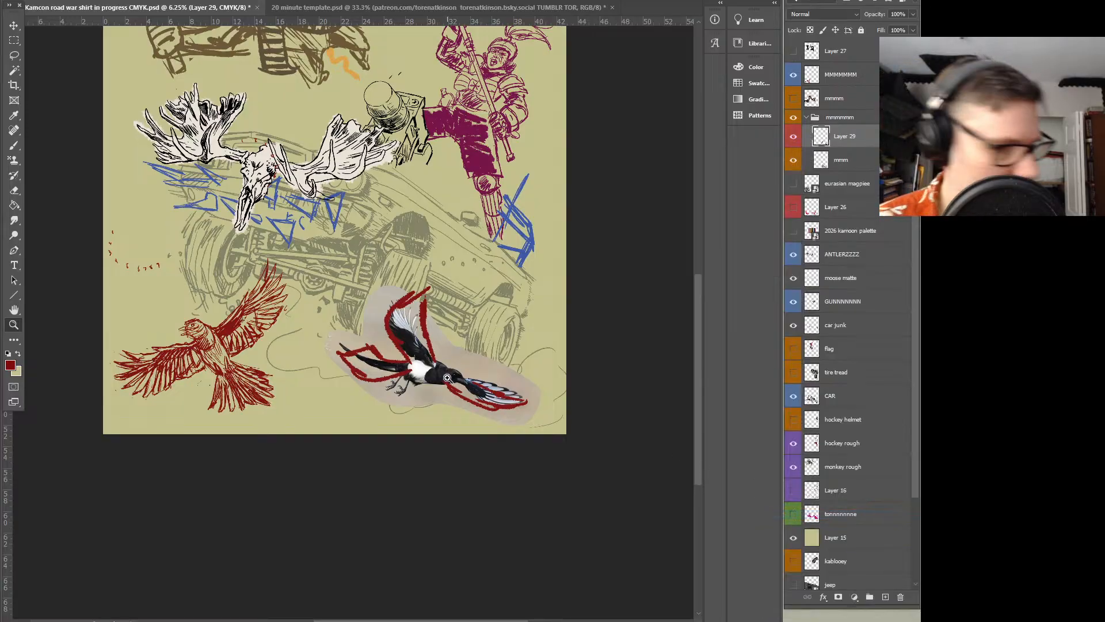
Sketch the second magpie's body, head and legs in dark red over its photo and move the photo up clear of the outline
key(b)
mouse_move(442, 365)
mouse_down()
mouse_move(407, 371)
mouse_move(449, 377)
mouse_move(418, 365)
mouse_up()
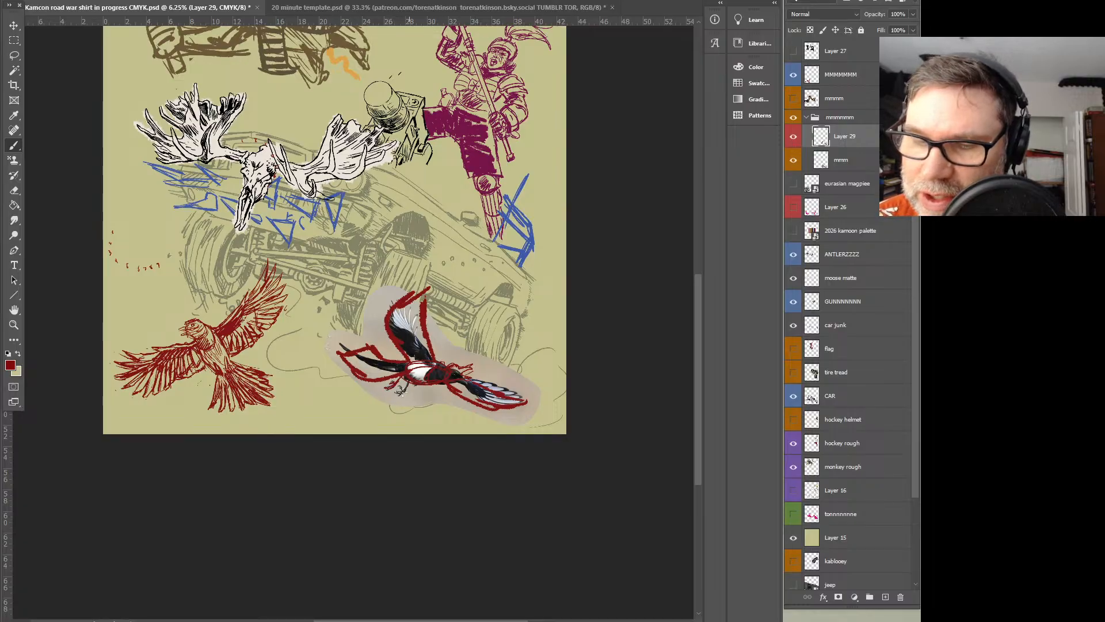
click(842, 159)
click(14, 26)
drag(487, 360, 487, 236)
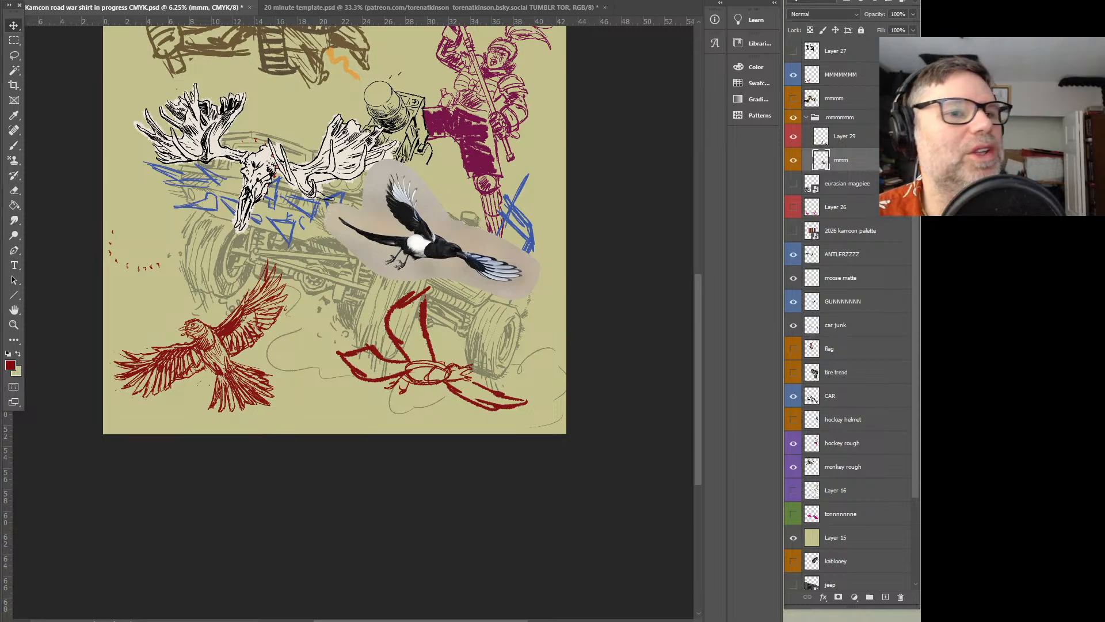
Look over the magpie.jpg reference and briefly show the three arranged magpie photos to compare flying poses
drag(0, 96, 574, 59)
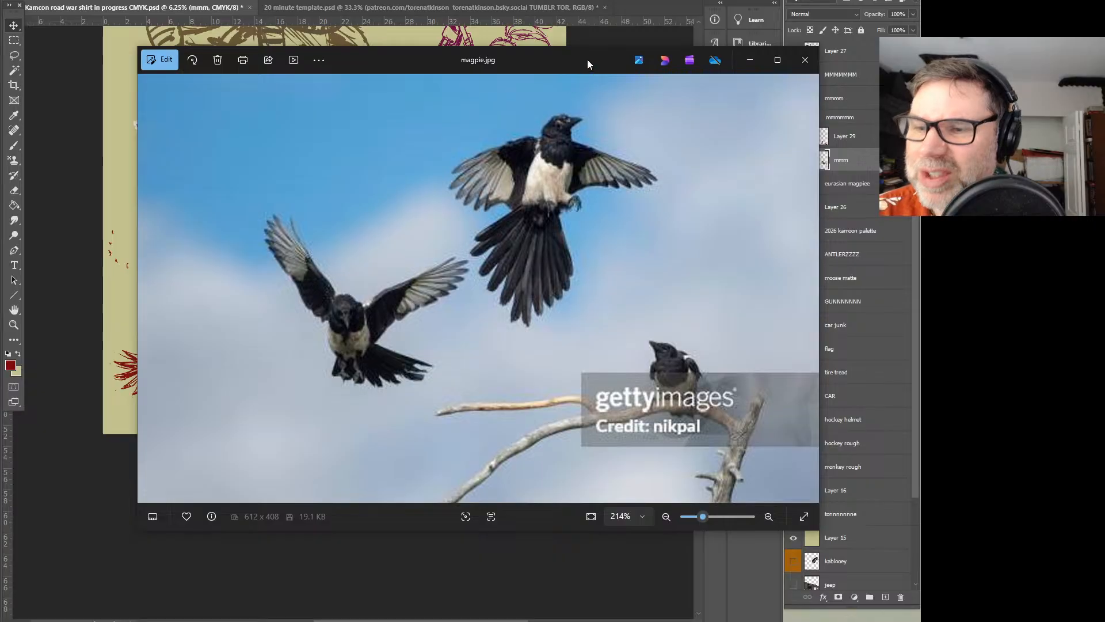
drag(586, 60, 0, 99)
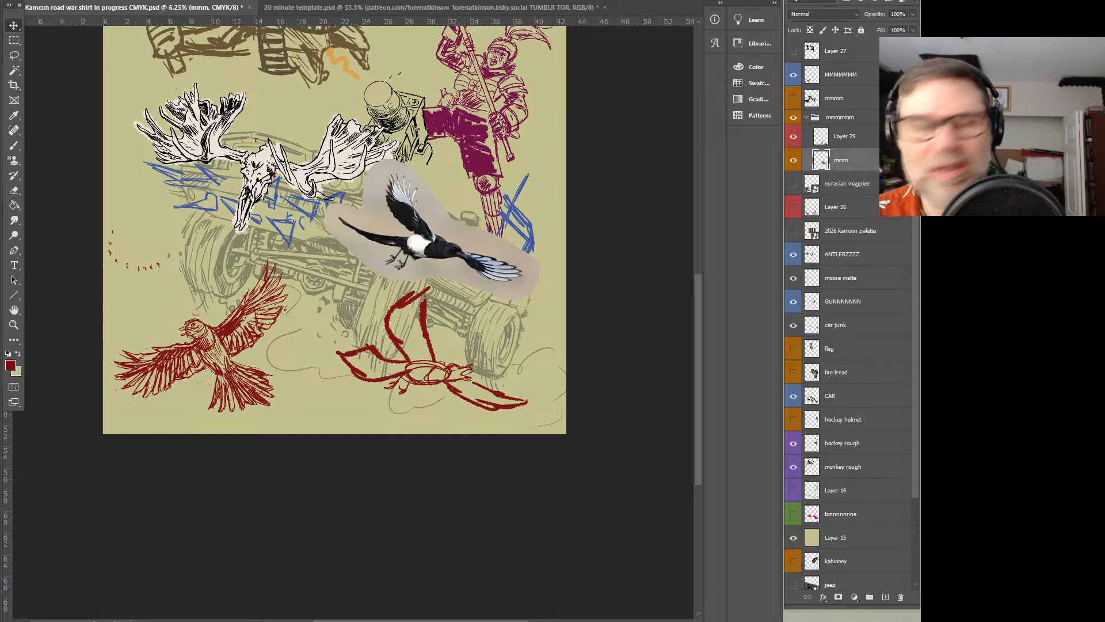
click(793, 100)
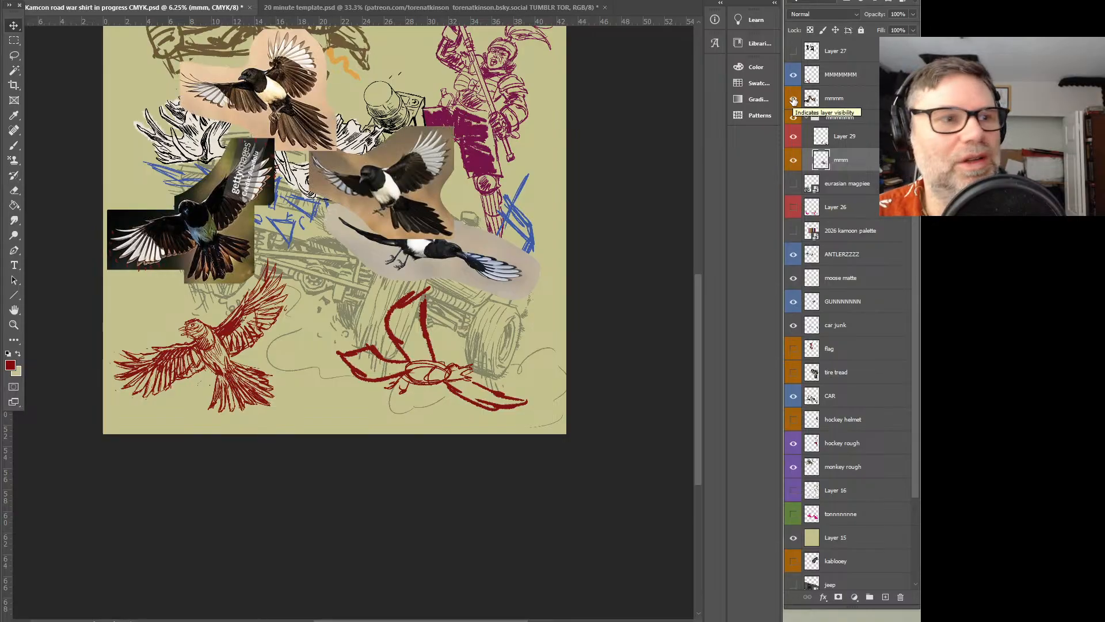
click(794, 100)
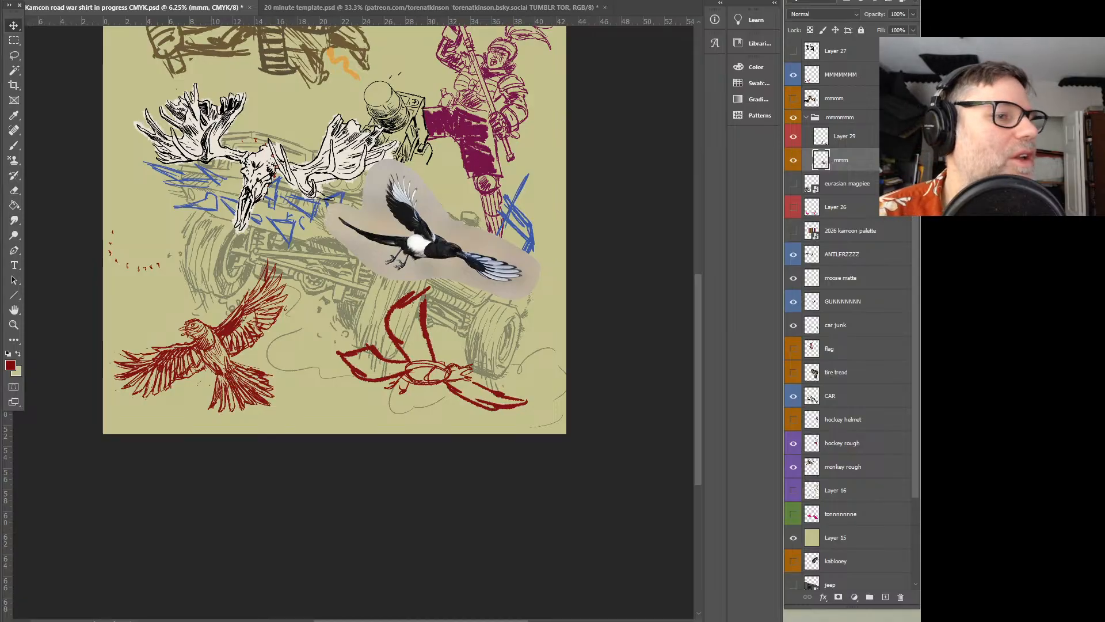
Place the Getty magpie photo with the yellow background into the illustration and enlarge it over the moose skull area
drag(281, 275, 280, 237)
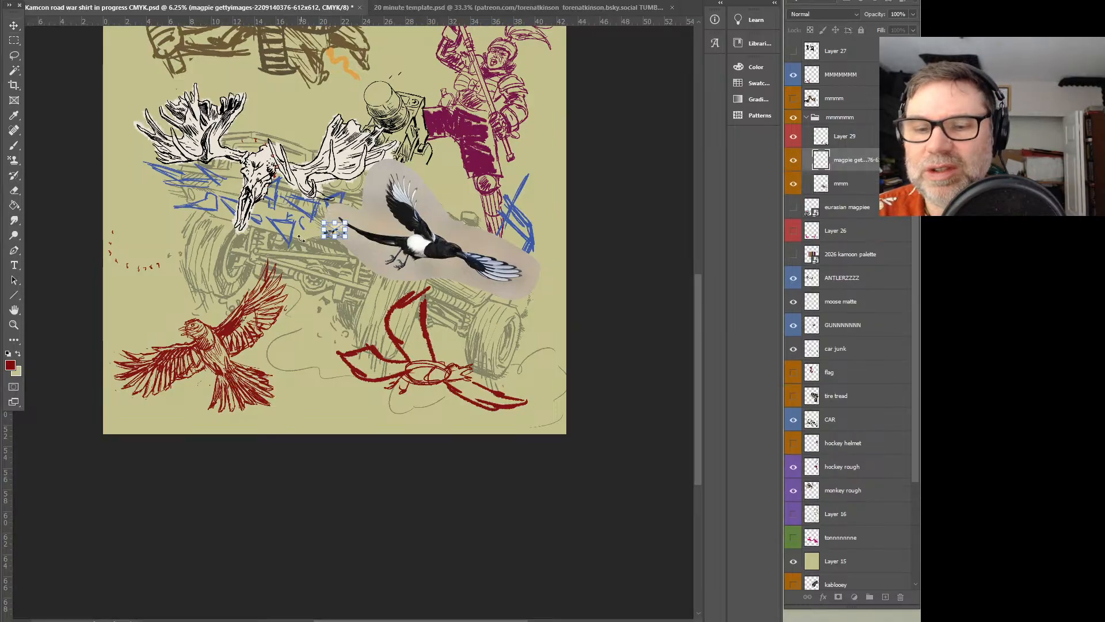
drag(345, 223, 536, 55)
drag(440, 168, 201, 152)
drag(316, 222, 345, 241)
drag(292, 203, 332, 190)
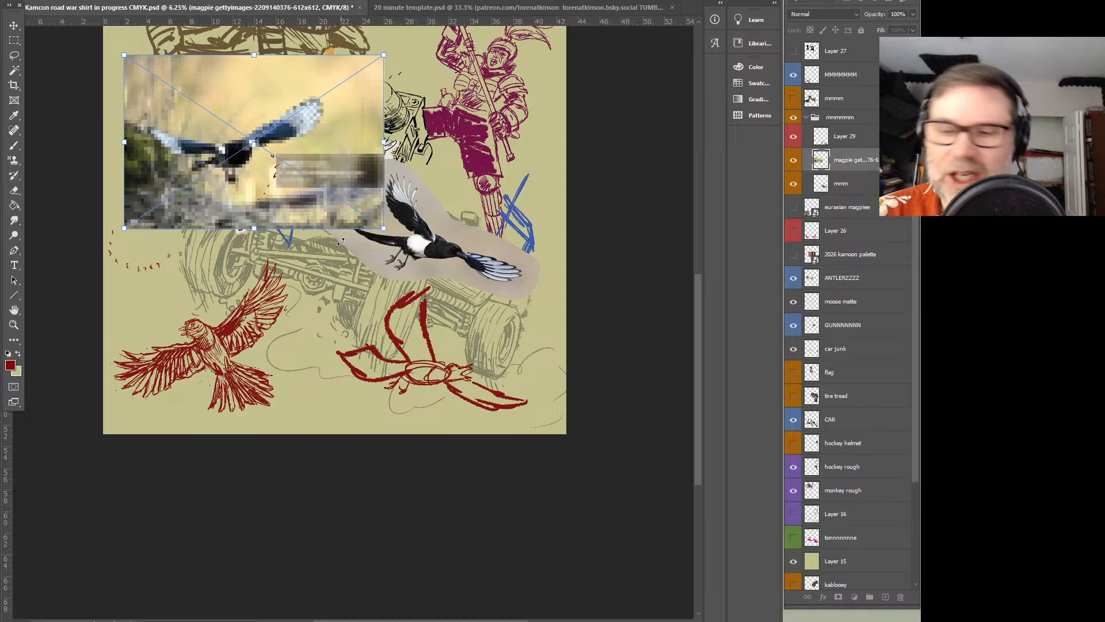
drag(384, 229, 395, 236)
key(Return)
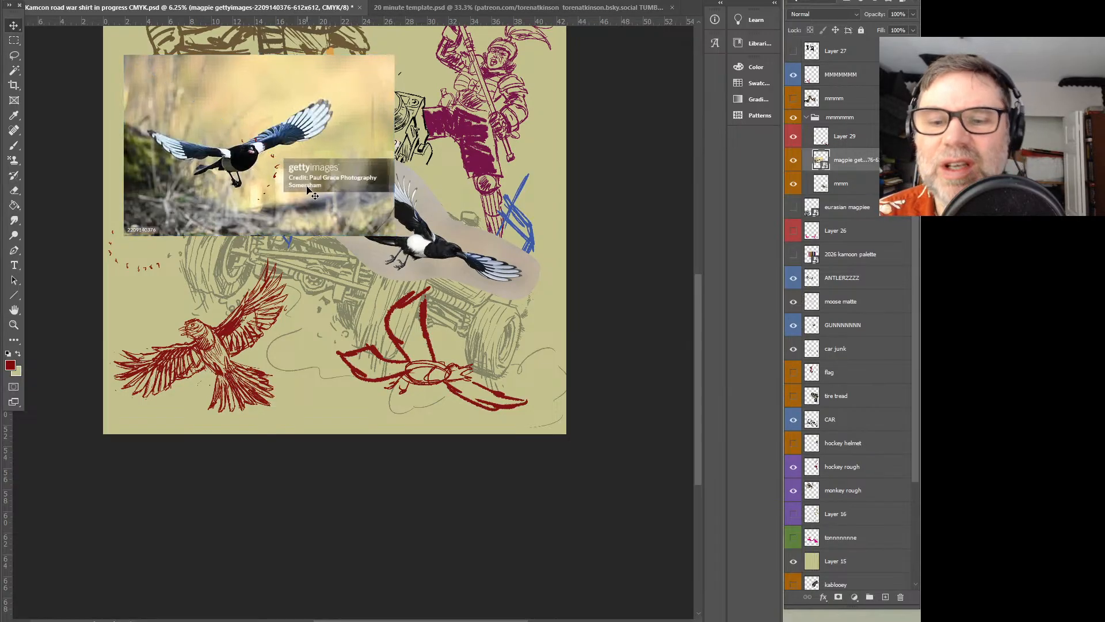
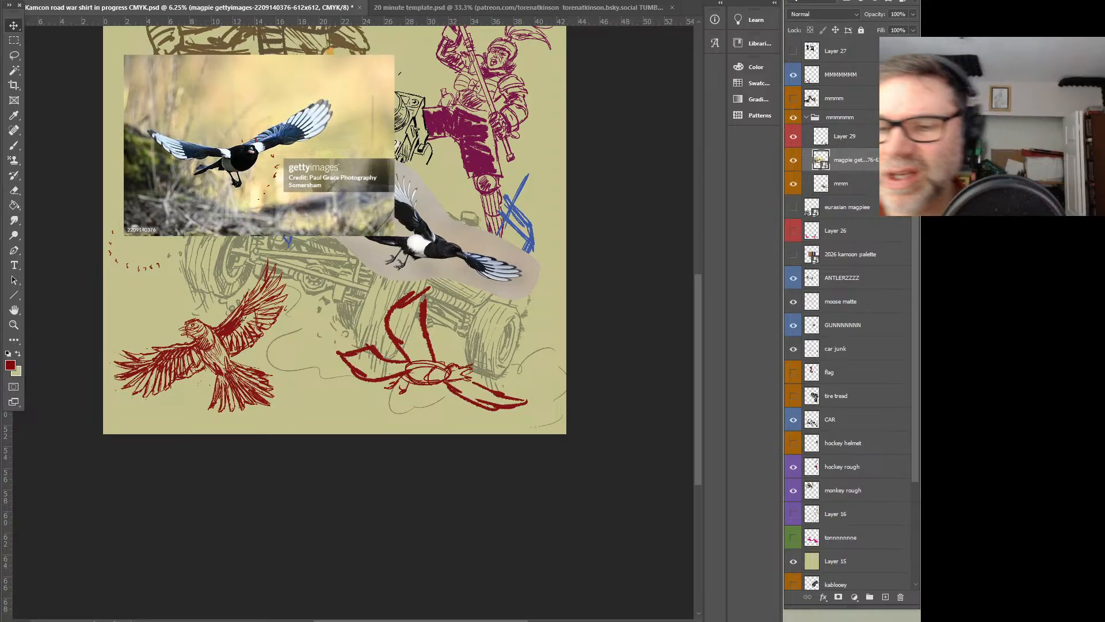
Rasterize the Getty magpie photo, lasso around the bird and keep only the cut-out on its own layer
right_click(849, 163)
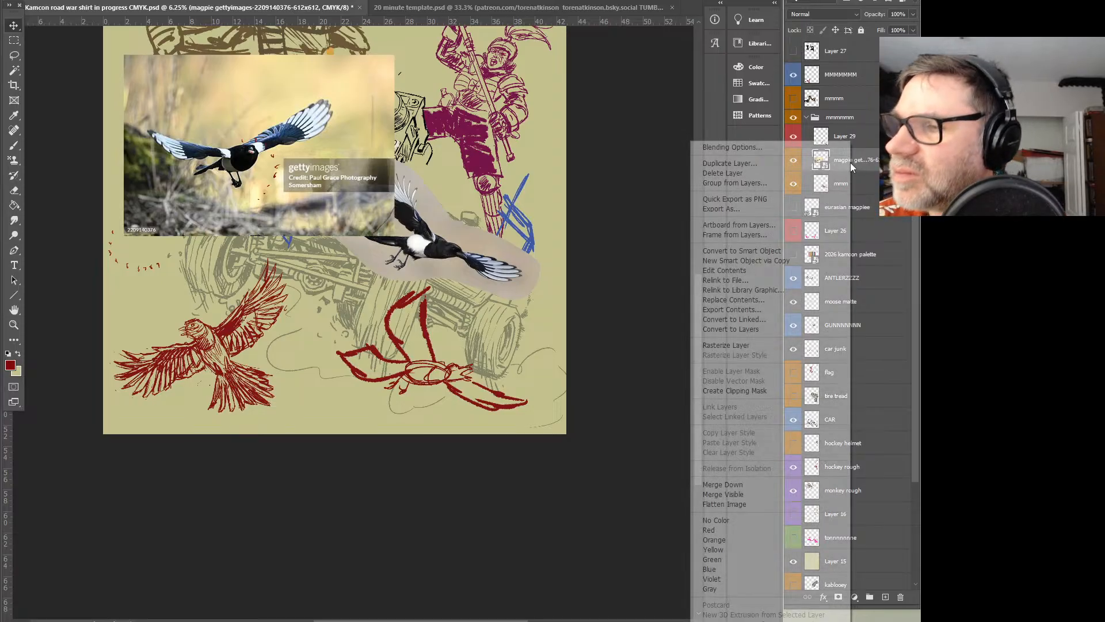
click(749, 344)
click(16, 57)
mouse_move(194, 189)
mouse_down()
mouse_move(244, 197)
mouse_move(348, 100)
mouse_up()
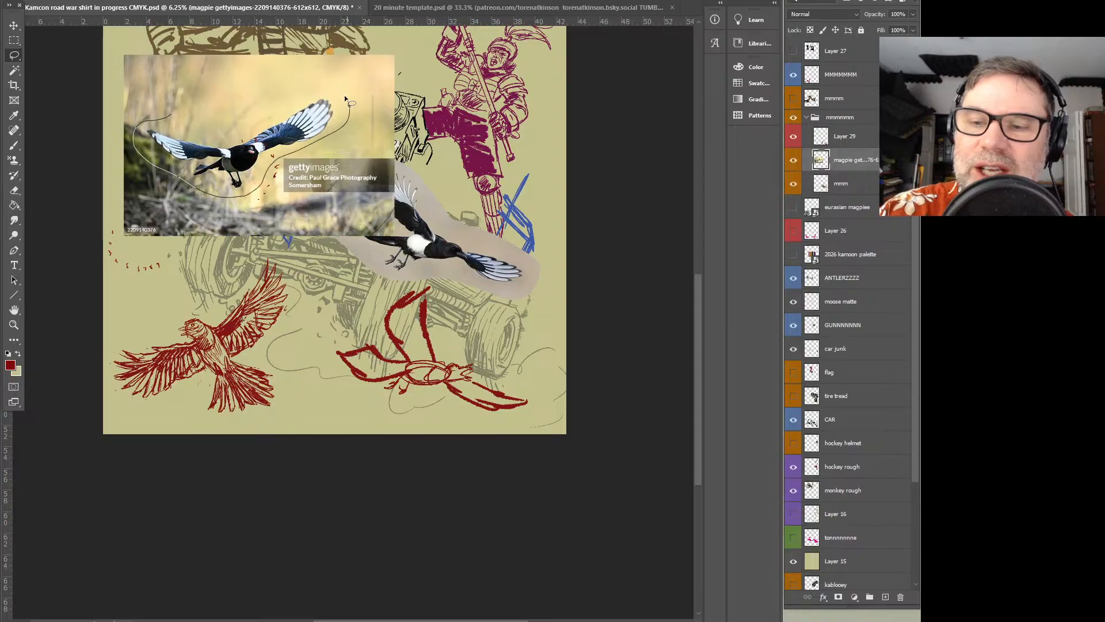
drag(185, 126, 172, 118)
key(Delete)
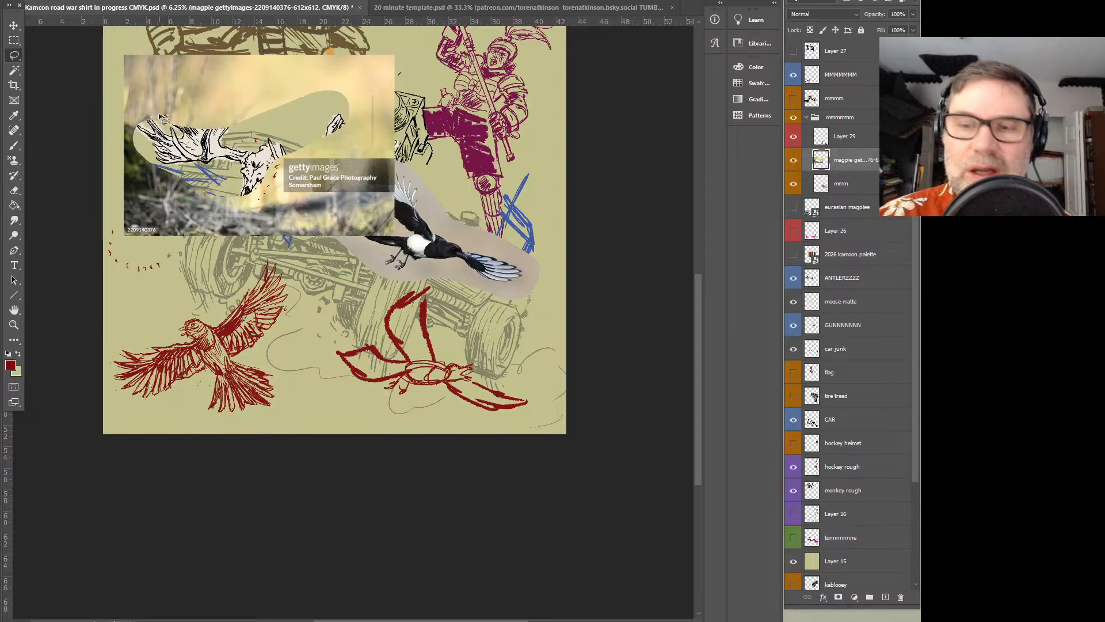
key(Delete)
key(ctrl+v)
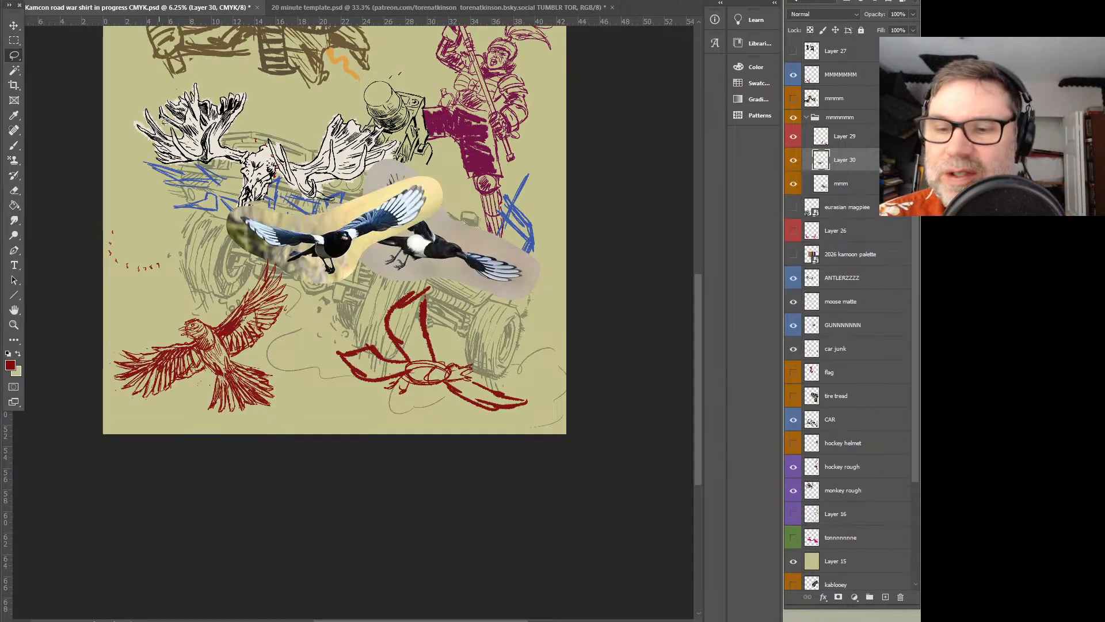
Move the cut-out magpie up clear of the grey-background magpie photo and save the illustration
drag(363, 242, 381, 167)
key(z)
click(433, 237)
click(515, 291)
drag(536, 407, 572, 420)
key(v)
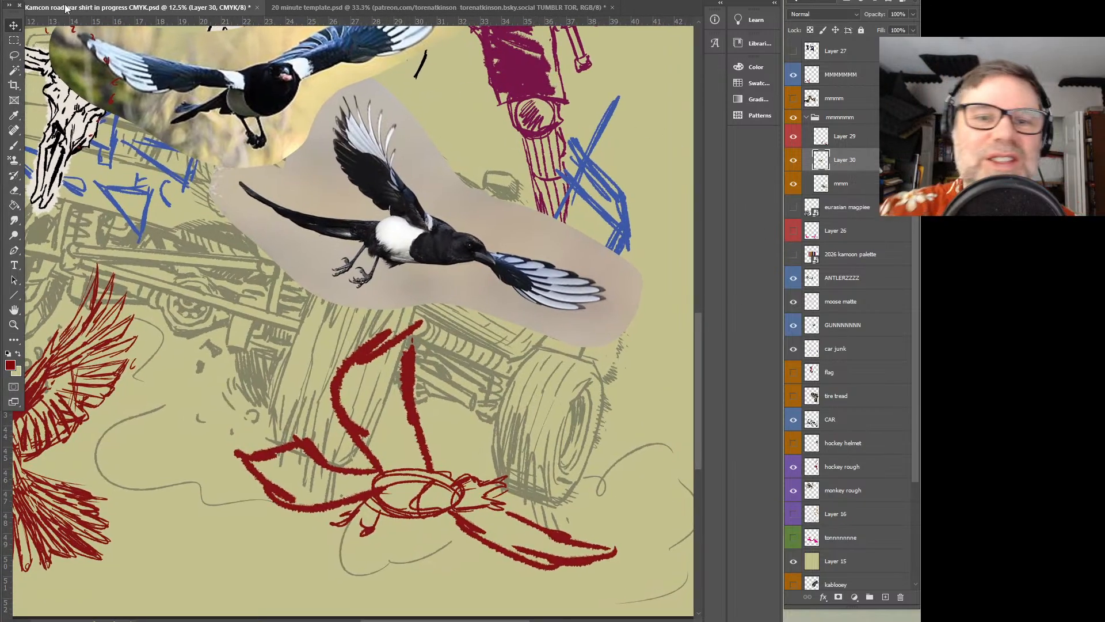
key(alt+f)
click(66, 99)
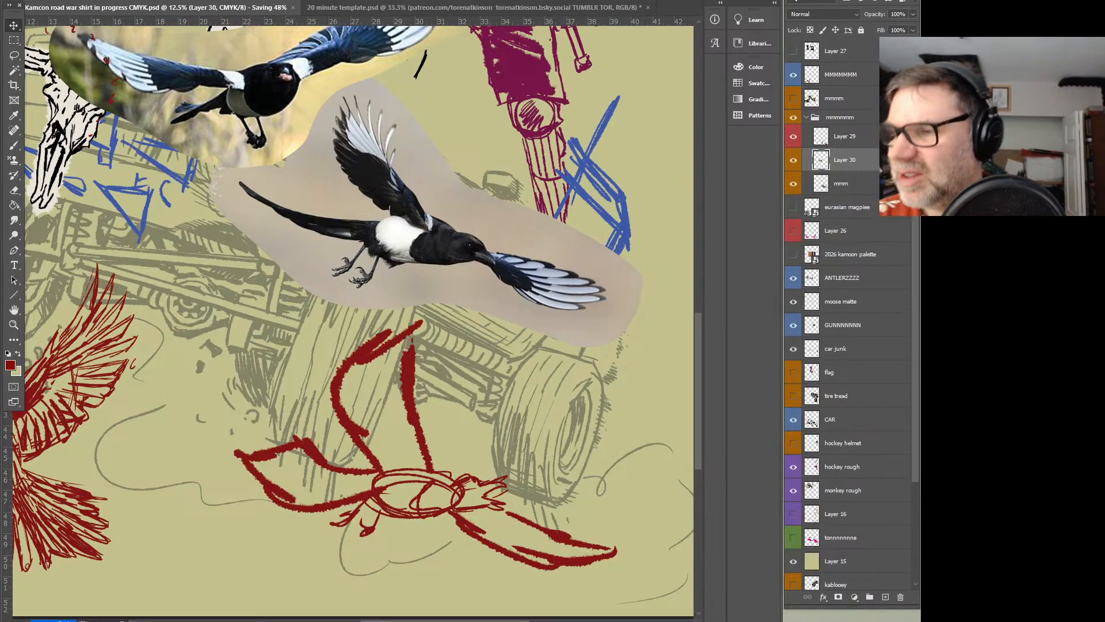
Check which sketch Layer 29 holds by toggling its visibility and fade that layer to 36% opacity
click(794, 137)
click(793, 137)
click(845, 136)
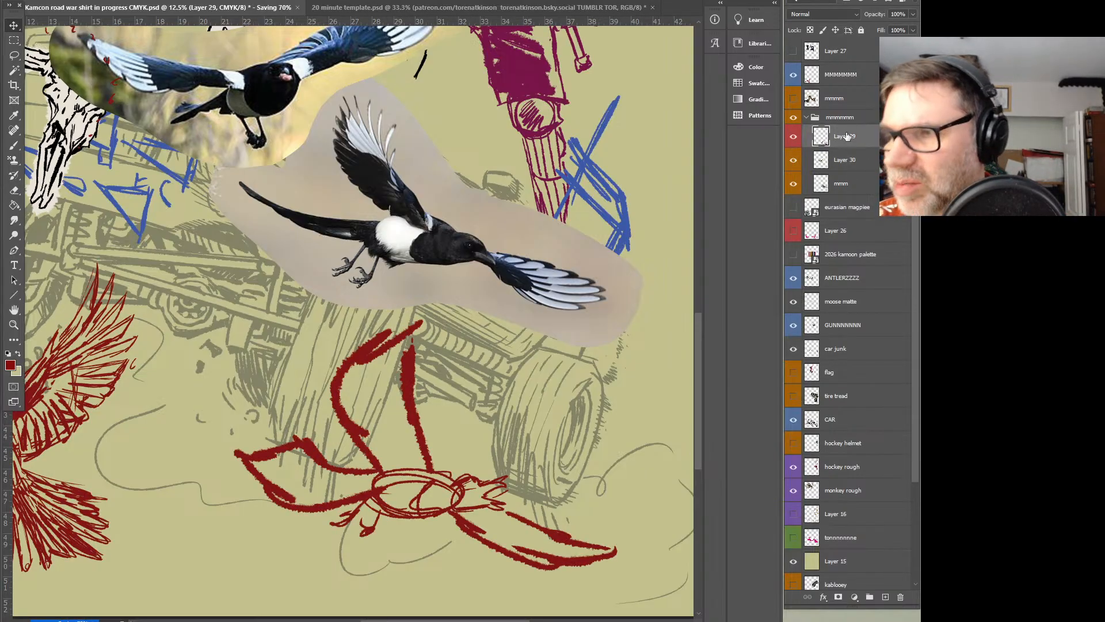
click(913, 14)
drag(915, 27, 878, 29)
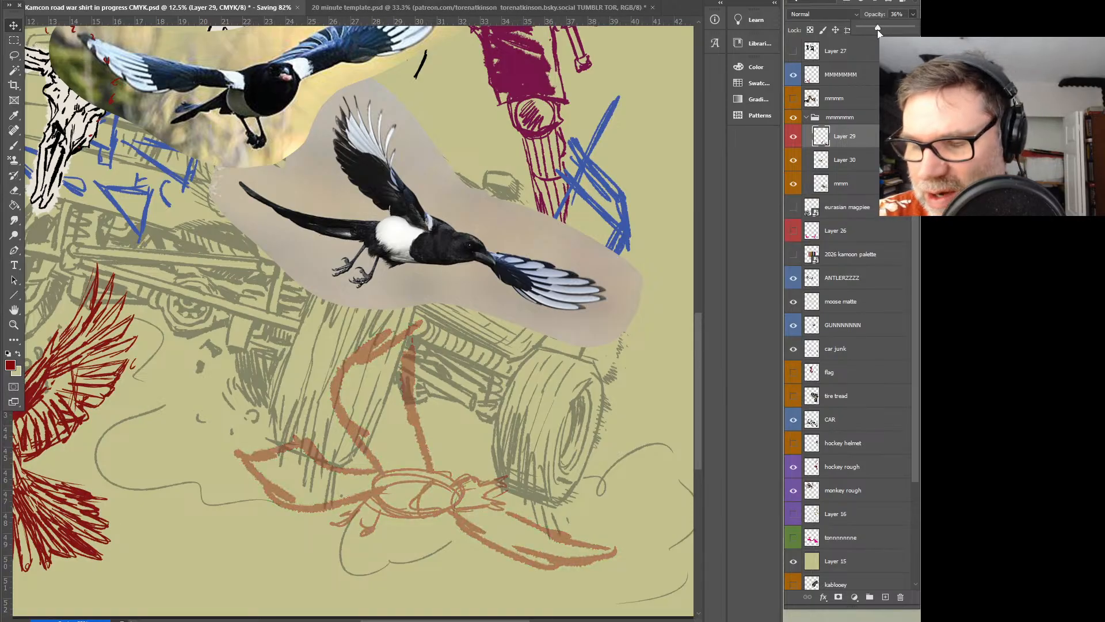
Make the MMMMMMM layer active and set the foreground colour to purple 4c1a9d
click(829, 75)
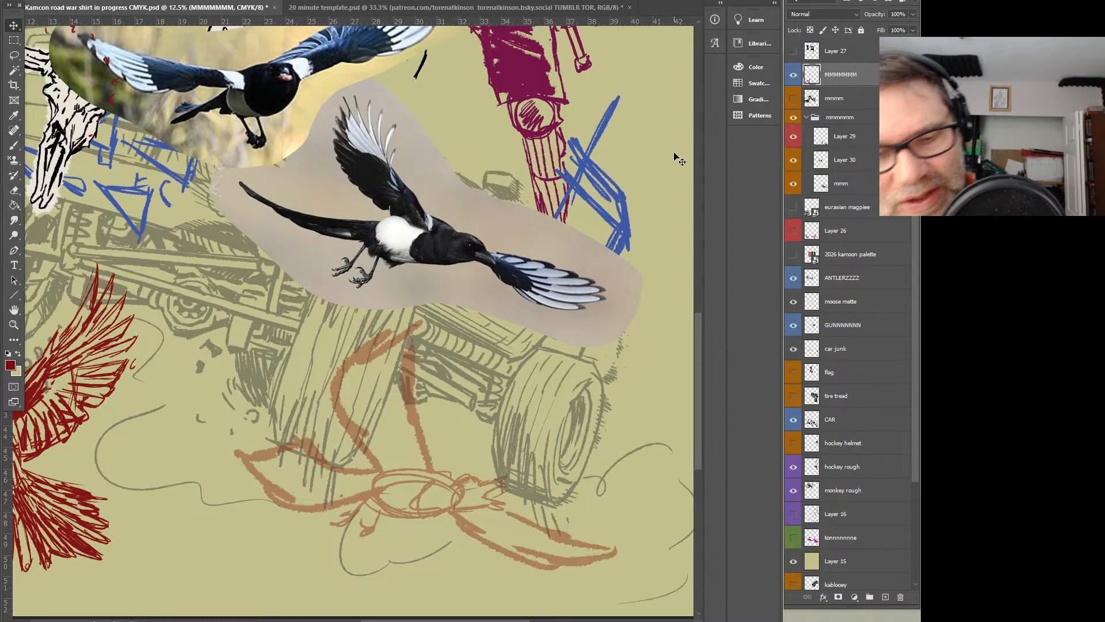
click(10, 365)
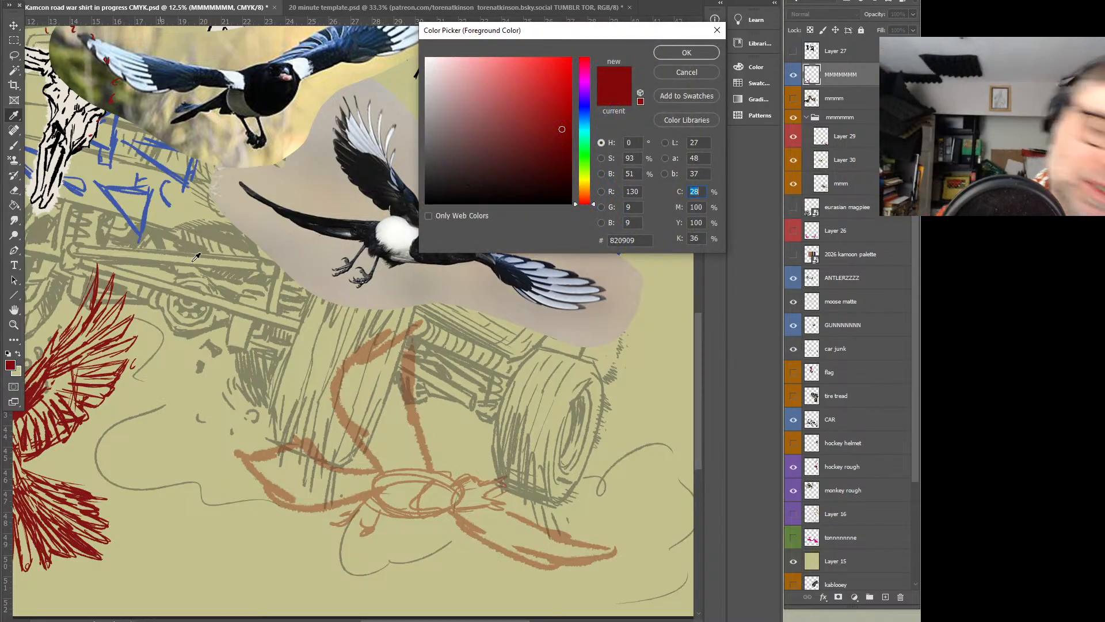
click(585, 101)
click(561, 129)
drag(561, 130, 553, 105)
click(586, 97)
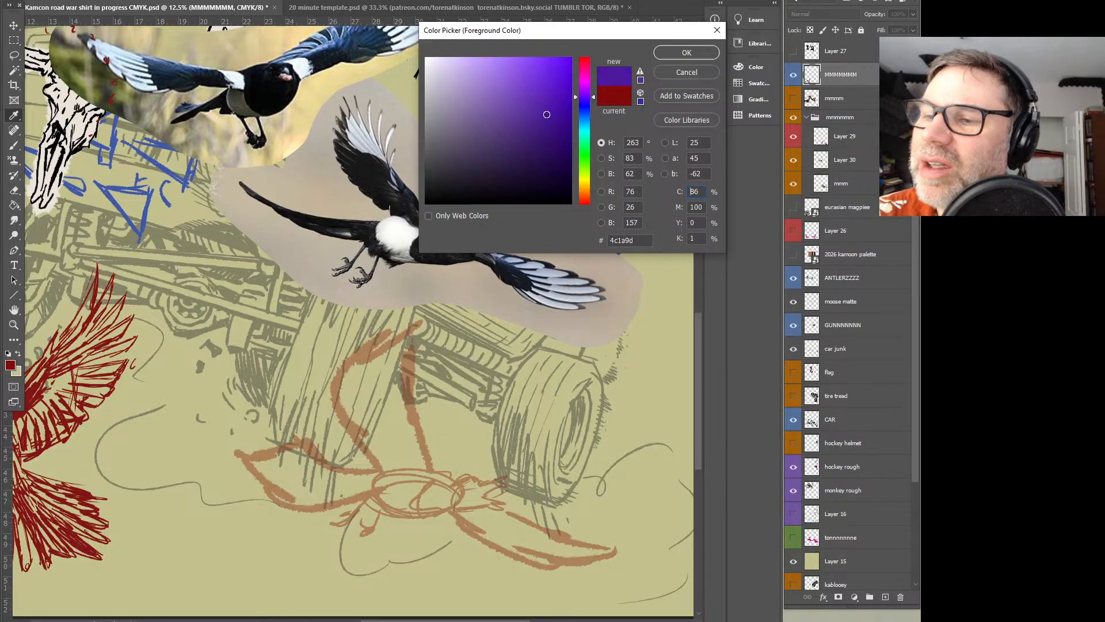
click(681, 52)
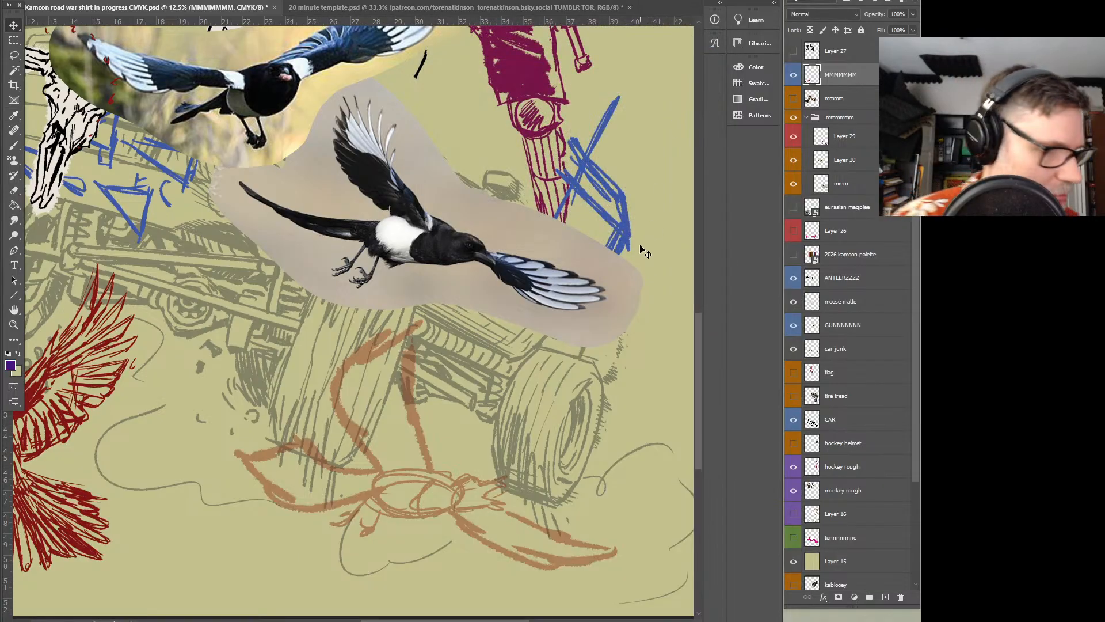
Draw the second magpie's head, eye, open beak and neck in purple over the faded rough
key(b)
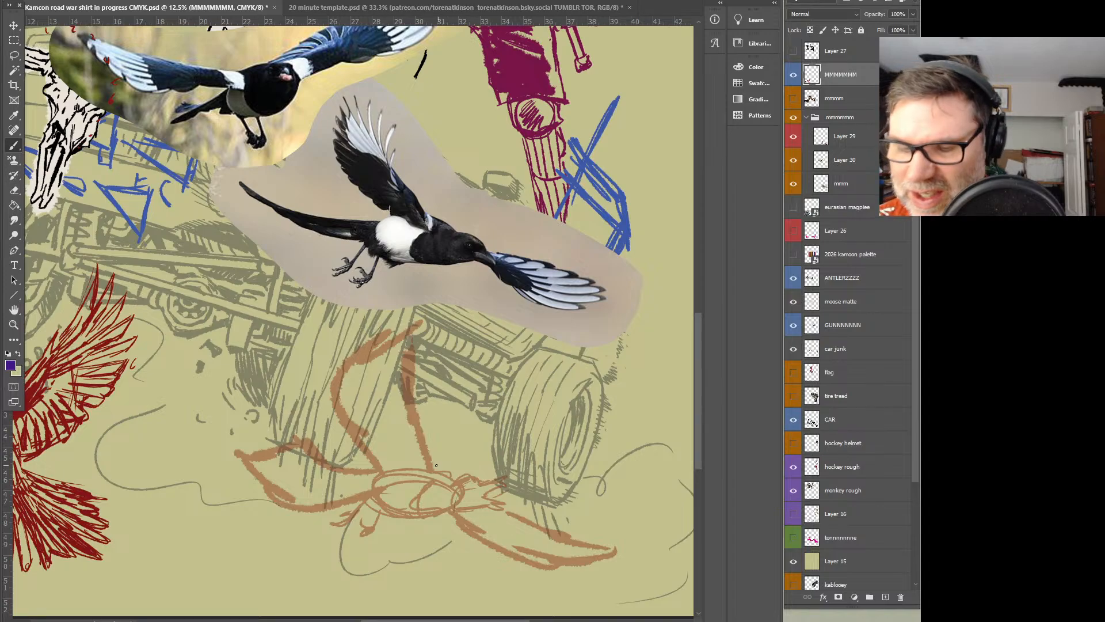
mouse_move(428, 460)
mouse_down()
mouse_move(456, 478)
mouse_move(471, 473)
mouse_up()
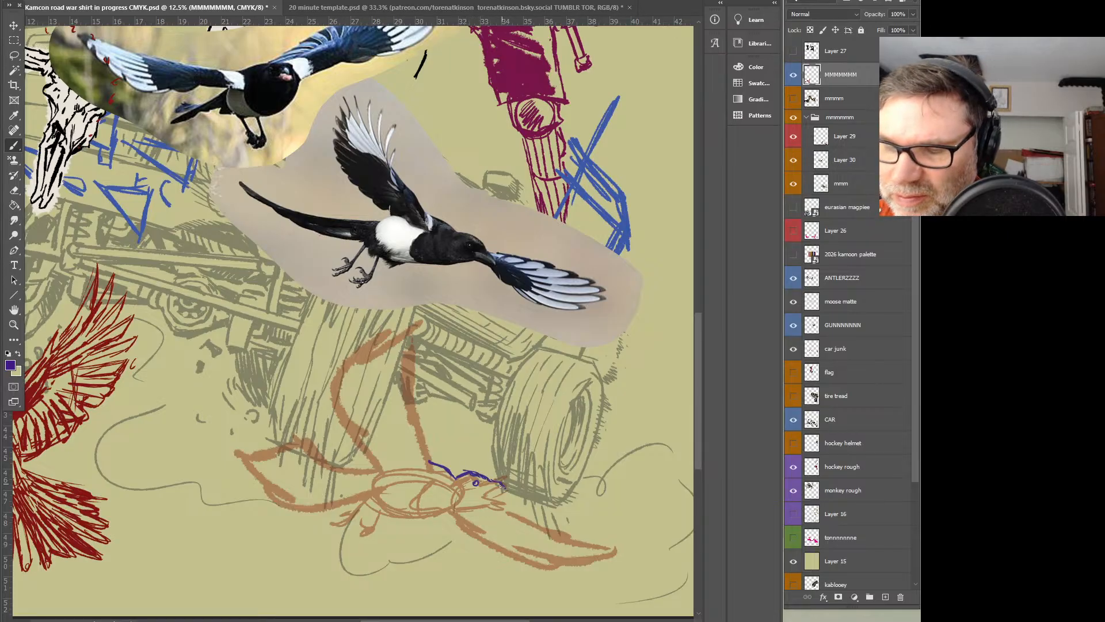
drag(498, 483, 508, 489)
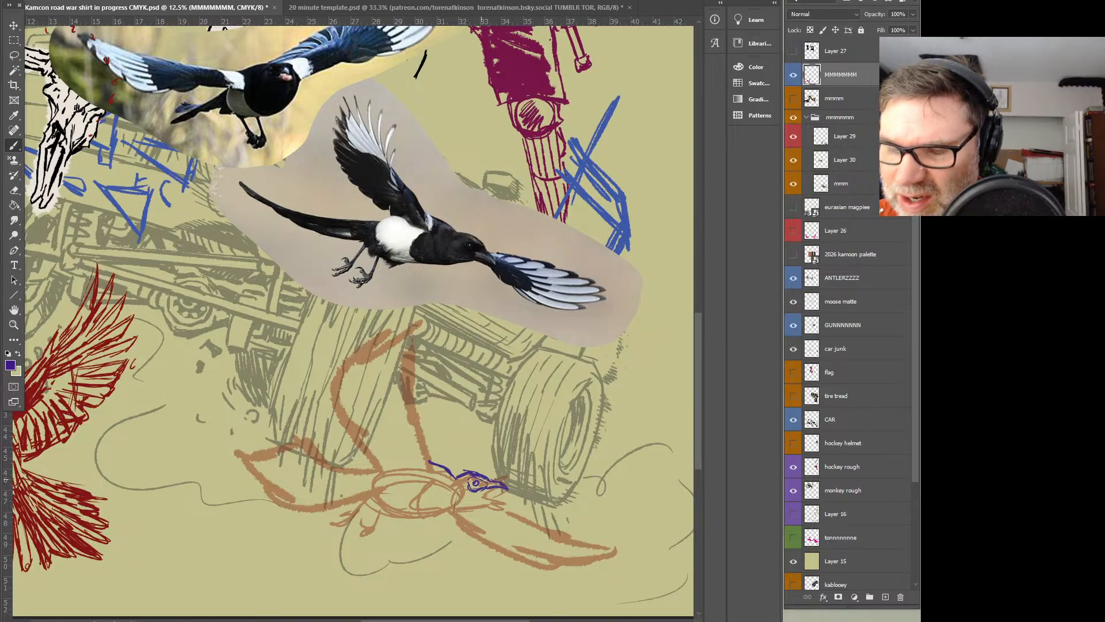
drag(454, 487, 452, 509)
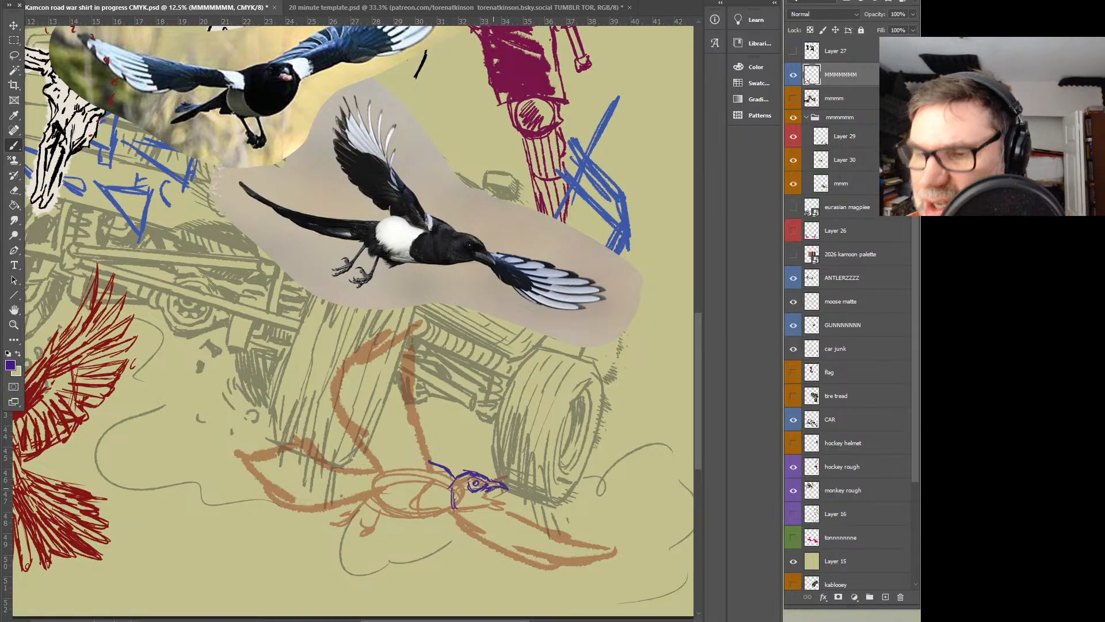
mouse_move(486, 495)
mouse_down()
mouse_move(504, 501)
mouse_move(461, 510)
mouse_move(433, 479)
mouse_move(417, 480)
mouse_up()
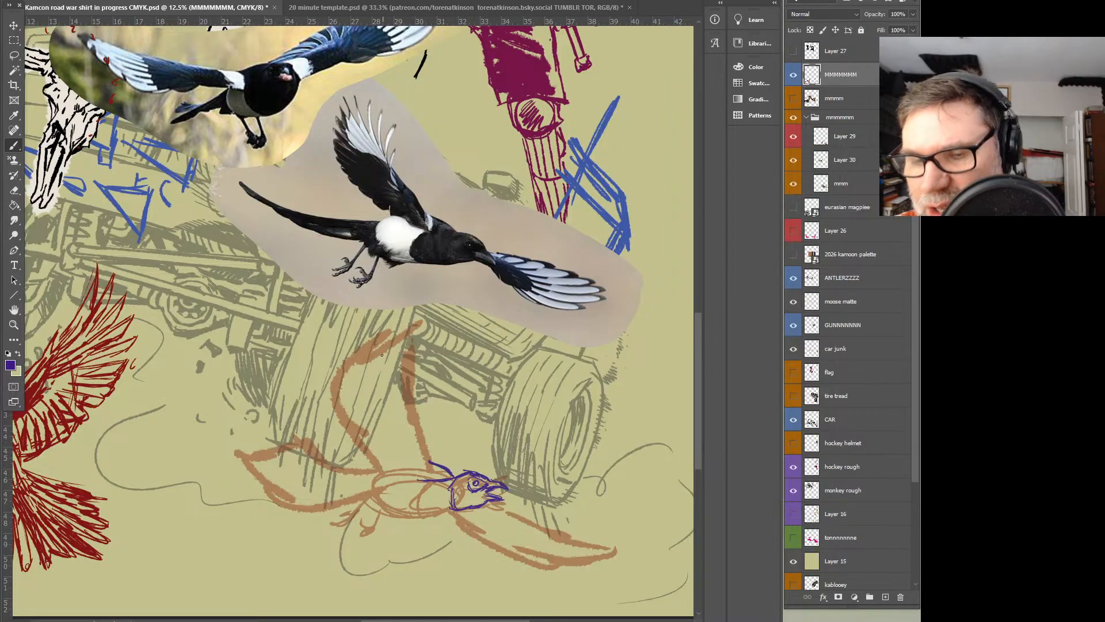
Sketch the raised wing's front edge and inner feathers down to the second magpie's shoulder in purple
drag(383, 314, 389, 395)
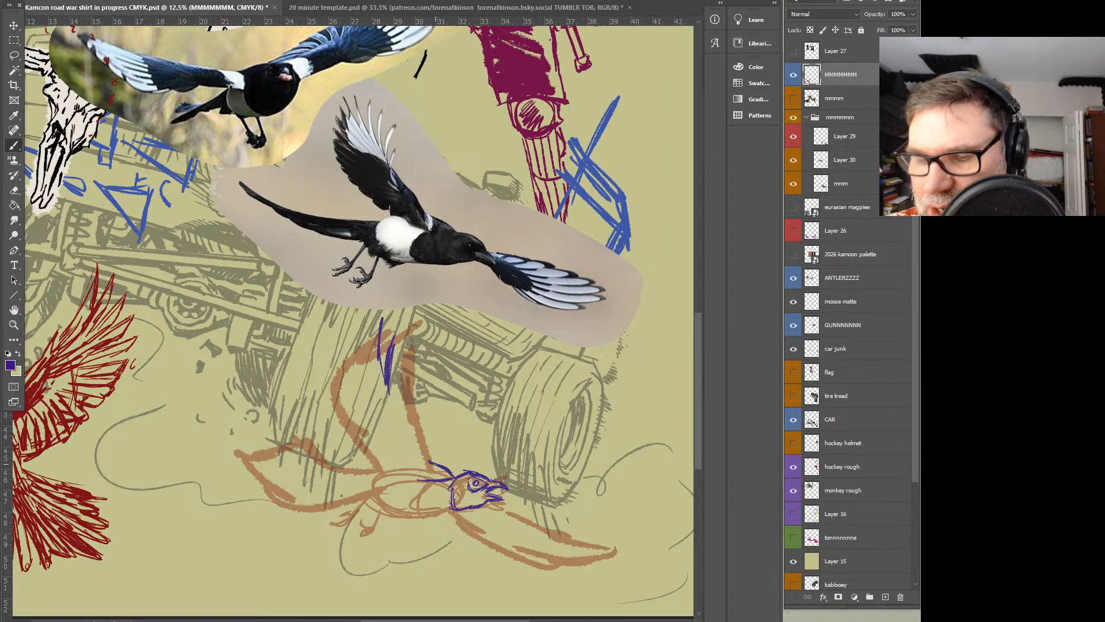
mouse_move(442, 470)
mouse_down()
mouse_move(429, 442)
mouse_move(426, 459)
mouse_move(406, 431)
mouse_move(428, 468)
mouse_move(394, 415)
mouse_up()
drag(405, 374, 387, 416)
mouse_move(414, 473)
mouse_down()
mouse_move(442, 476)
mouse_move(404, 477)
mouse_move(377, 465)
mouse_move(375, 451)
mouse_move(399, 460)
mouse_up()
drag(378, 445, 411, 469)
drag(378, 421, 403, 450)
drag(380, 398, 396, 436)
mouse_move(381, 401)
mouse_down()
mouse_move(401, 436)
mouse_move(390, 416)
mouse_move(399, 435)
mouse_move(382, 431)
mouse_move(368, 450)
mouse_up()
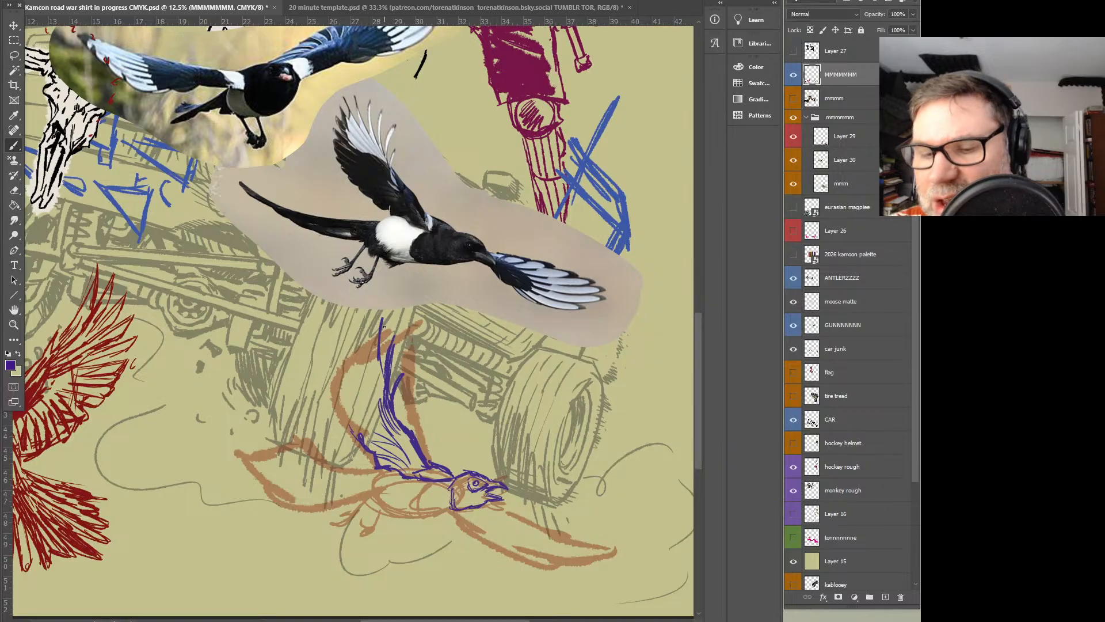
Fill out the raised wing with long purple flight feathers up to its tip, following the photo
mouse_move(380, 338)
mouse_down()
mouse_move(384, 368)
mouse_move(383, 349)
mouse_move(373, 357)
mouse_up()
mouse_move(369, 311)
mouse_down()
mouse_move(374, 354)
mouse_move(345, 357)
mouse_move(335, 379)
mouse_up()
mouse_move(340, 335)
mouse_down()
mouse_move(337, 392)
mouse_move(352, 431)
mouse_up()
mouse_move(341, 374)
mouse_down()
mouse_move(358, 433)
mouse_move(384, 447)
mouse_move(357, 429)
mouse_move(382, 410)
mouse_up()
mouse_move(362, 390)
mouse_down()
mouse_move(377, 403)
mouse_move(369, 400)
mouse_up()
drag(341, 356, 366, 402)
drag(342, 331, 357, 377)
drag(358, 364, 382, 391)
mouse_move(373, 358)
mouse_down()
mouse_move(387, 394)
mouse_move(371, 342)
mouse_move(343, 372)
mouse_move(375, 408)
mouse_move(359, 424)
mouse_move(368, 439)
mouse_move(396, 452)
mouse_up()
Draw the second magpie's belly, clawed legs and long spread tail feathers in purple
mouse_move(350, 395)
mouse_down()
mouse_move(380, 457)
mouse_move(361, 490)
mouse_move(397, 513)
mouse_move(455, 503)
mouse_move(397, 513)
mouse_move(365, 500)
mouse_move(367, 475)
mouse_move(363, 502)
mouse_move(325, 525)
mouse_move(376, 508)
mouse_move(406, 517)
mouse_move(377, 514)
mouse_move(366, 532)
mouse_move(373, 515)
mouse_up()
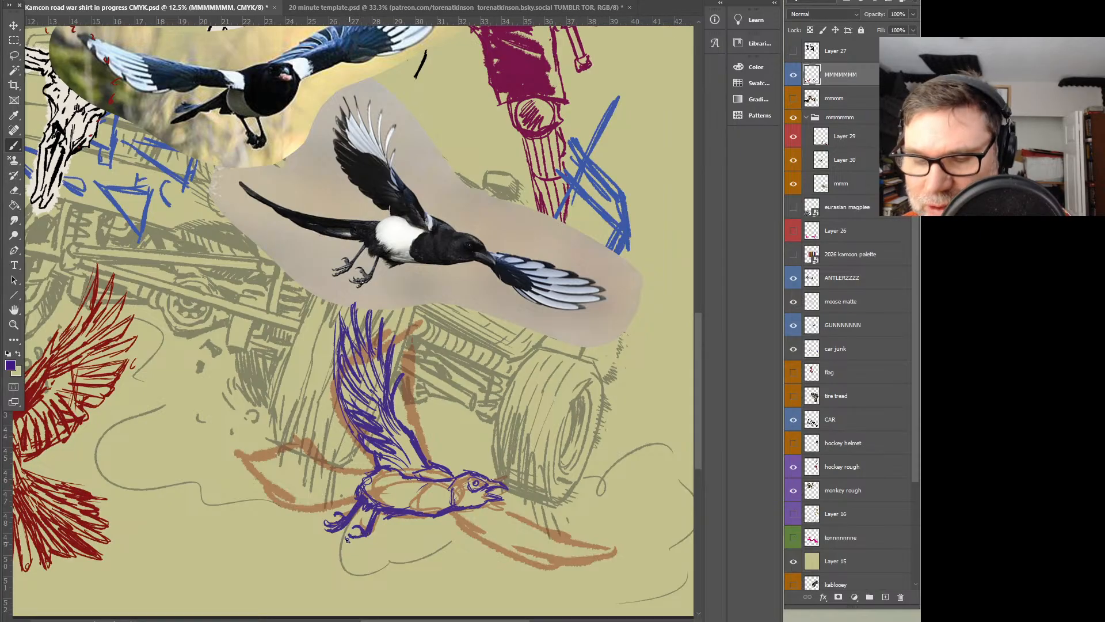
drag(353, 541, 368, 534)
drag(362, 485, 340, 489)
mouse_move(356, 489)
mouse_down()
mouse_move(372, 472)
mouse_move(325, 476)
mouse_move(342, 473)
mouse_move(246, 453)
mouse_move(285, 472)
mouse_up()
drag(204, 443, 293, 483)
drag(221, 472, 279, 484)
drag(225, 480, 296, 493)
drag(233, 491, 337, 484)
mouse_move(310, 492)
mouse_down()
mouse_move(350, 485)
mouse_move(279, 506)
mouse_up()
drag(273, 455, 305, 476)
drag(277, 459, 321, 479)
drag(269, 451, 311, 479)
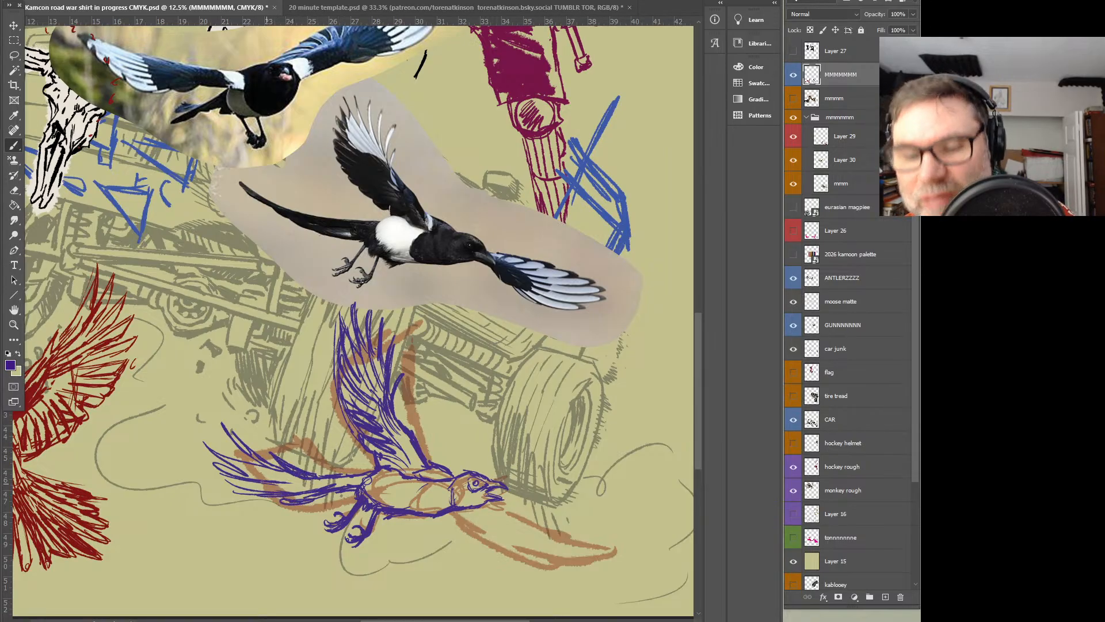
mouse_move(235, 462)
mouse_down()
mouse_move(322, 490)
mouse_move(363, 475)
mouse_move(340, 476)
mouse_up()
drag(344, 473, 320, 478)
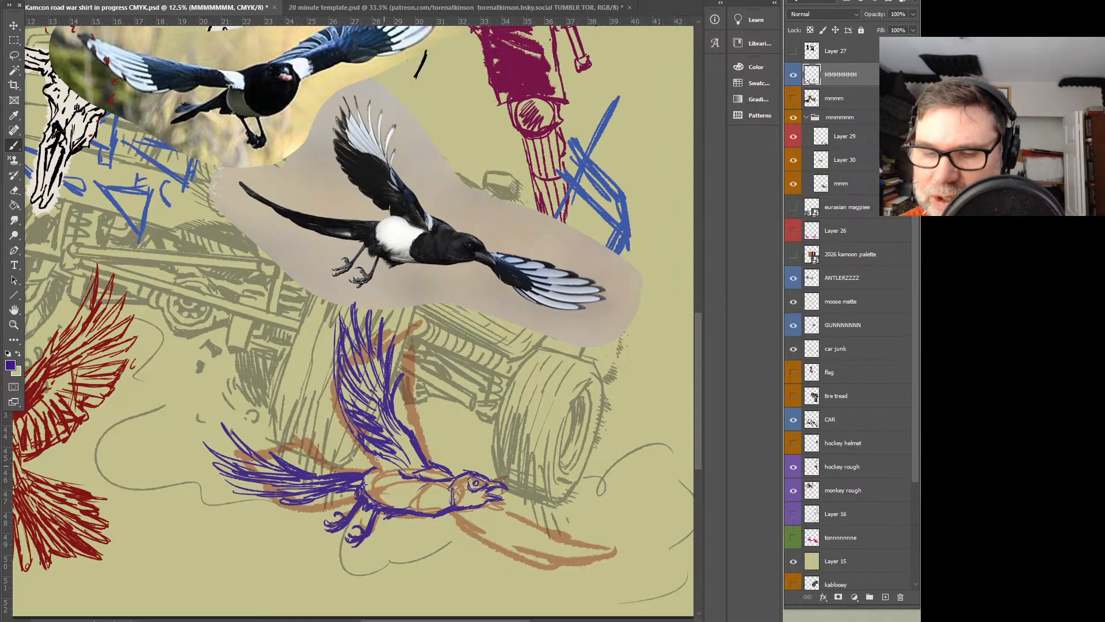
Shade the second magpie's chest and draw its outstretched lower wing with dark inner and long outer feathers
mouse_move(367, 476)
mouse_down()
mouse_move(404, 457)
mouse_move(418, 478)
mouse_move(407, 502)
mouse_move(449, 482)
mouse_move(441, 493)
mouse_move(617, 542)
mouse_move(558, 564)
mouse_up()
drag(435, 512, 531, 545)
mouse_move(528, 543)
mouse_down()
mouse_move(471, 515)
mouse_move(524, 541)
mouse_up()
mouse_move(485, 279)
mouse_down()
mouse_move(454, 231)
mouse_move(469, 289)
mouse_up()
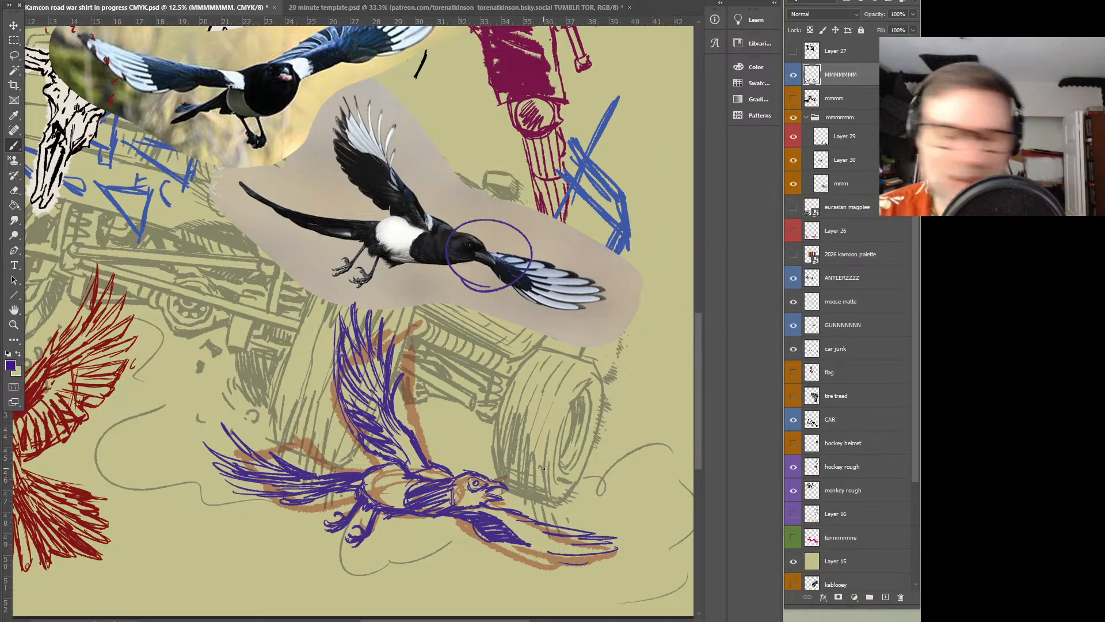
key(ctrl+z)
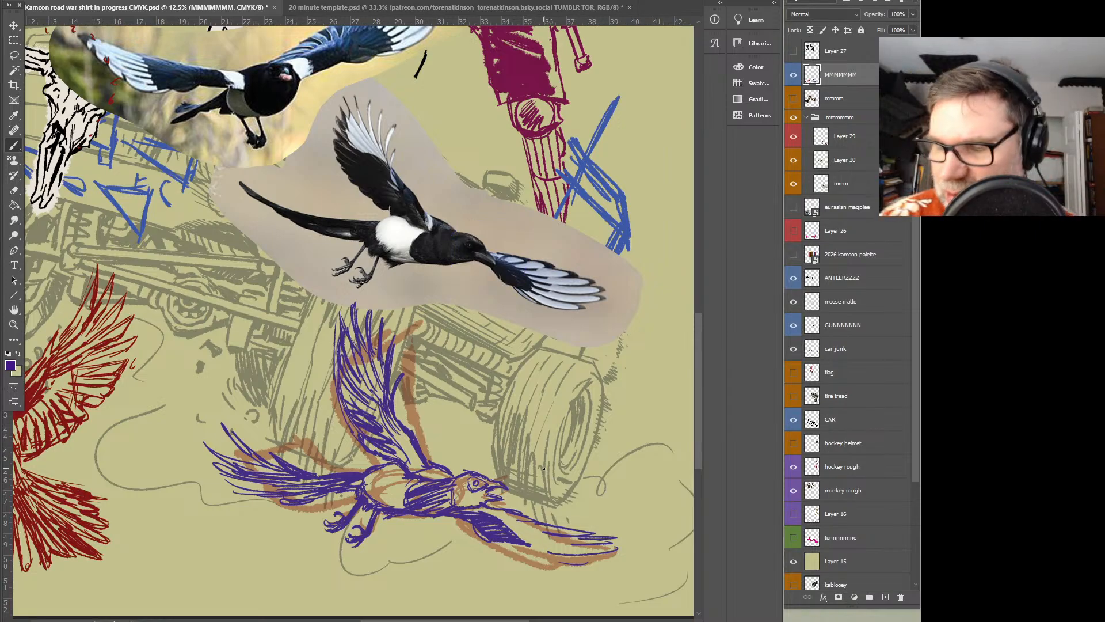
mouse_move(500, 545)
mouse_down()
mouse_move(547, 570)
mouse_move(507, 544)
mouse_move(553, 555)
mouse_move(585, 535)
mouse_move(492, 512)
mouse_move(487, 499)
mouse_up()
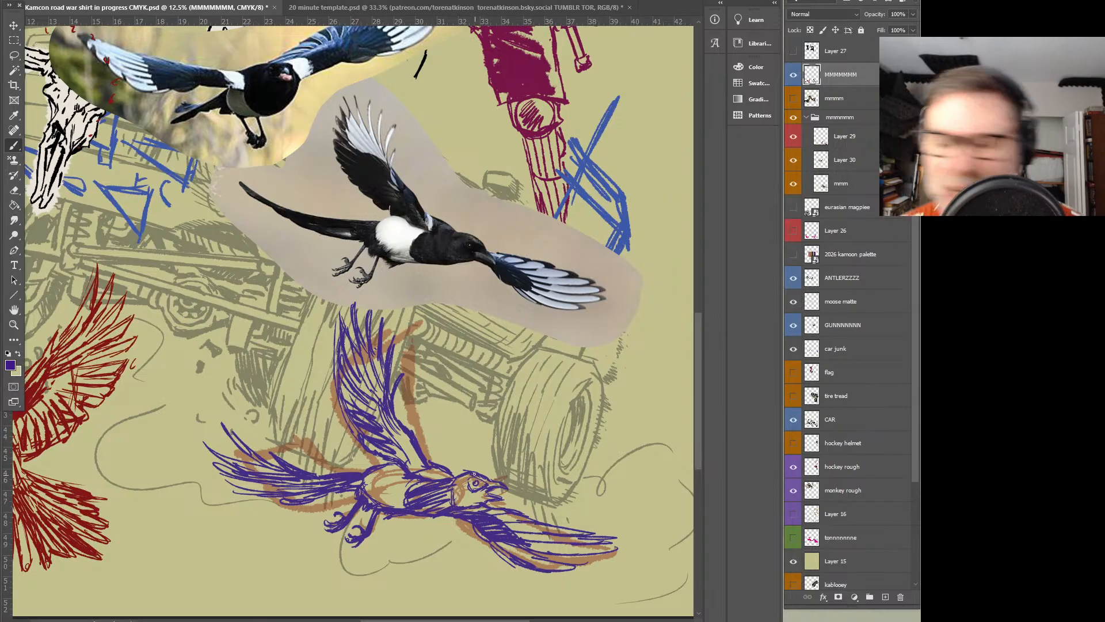
Darken the second magpie's beak, throat and eye area with short purple strokes
ctrl+click(504, 419)
drag(568, 438, 541, 357)
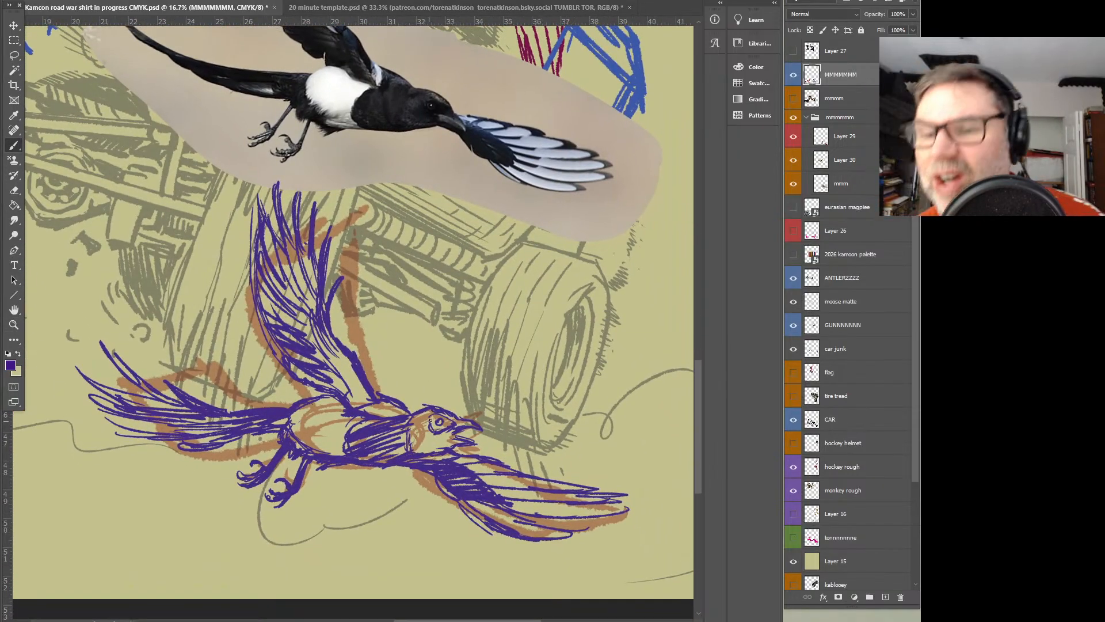
mouse_move(429, 429)
mouse_down()
mouse_move(416, 436)
mouse_move(443, 452)
mouse_move(472, 432)
mouse_up()
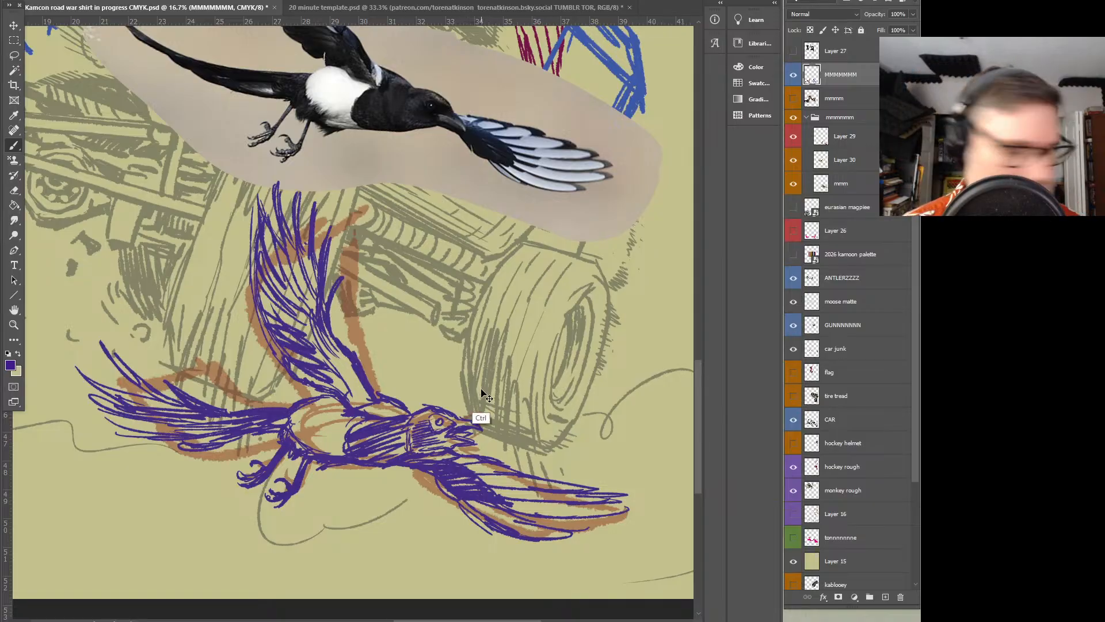
drag(455, 436, 470, 433)
drag(463, 436, 475, 435)
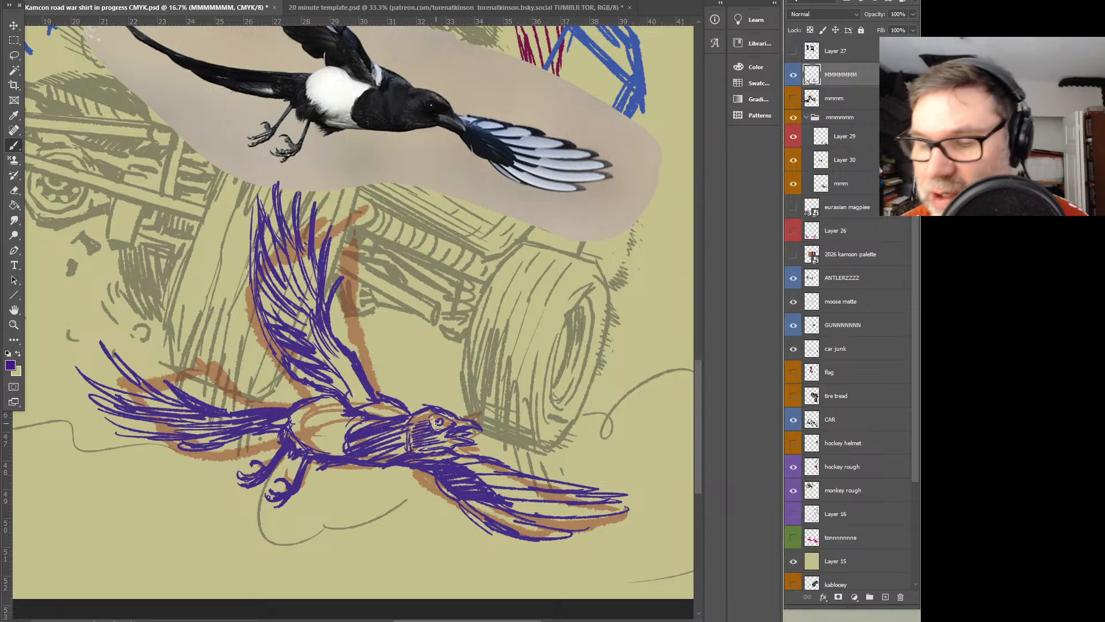
drag(432, 429, 454, 415)
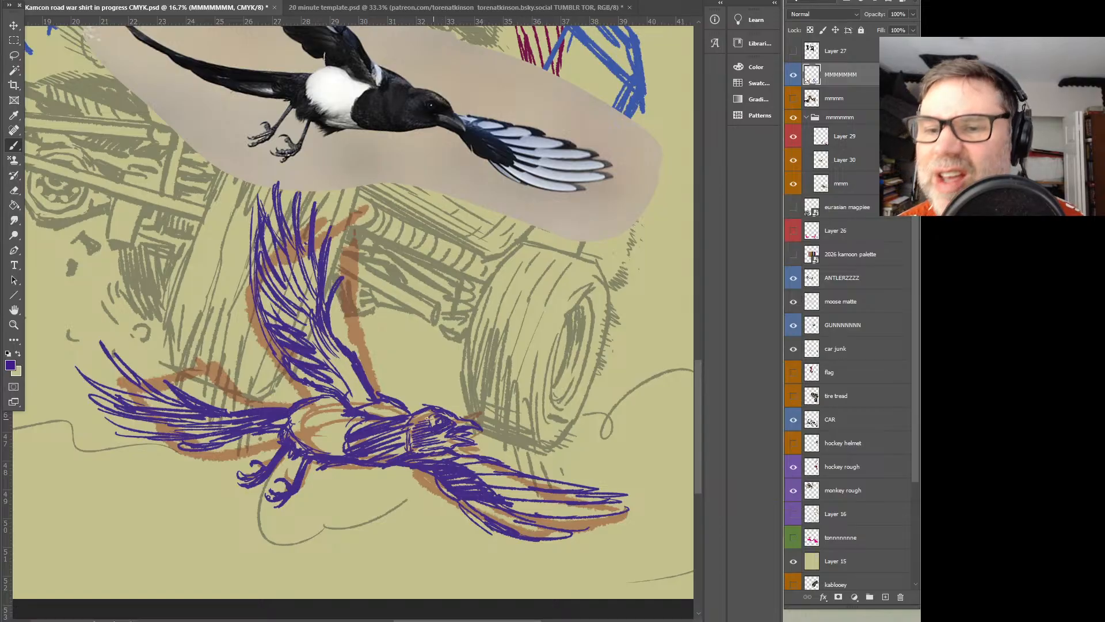
Add purple shading to the second magpie's upper back and hatch lines across its pale belly
drag(367, 415, 399, 411)
mouse_move(377, 418)
mouse_down()
mouse_move(397, 412)
mouse_move(368, 385)
mouse_move(399, 403)
mouse_up()
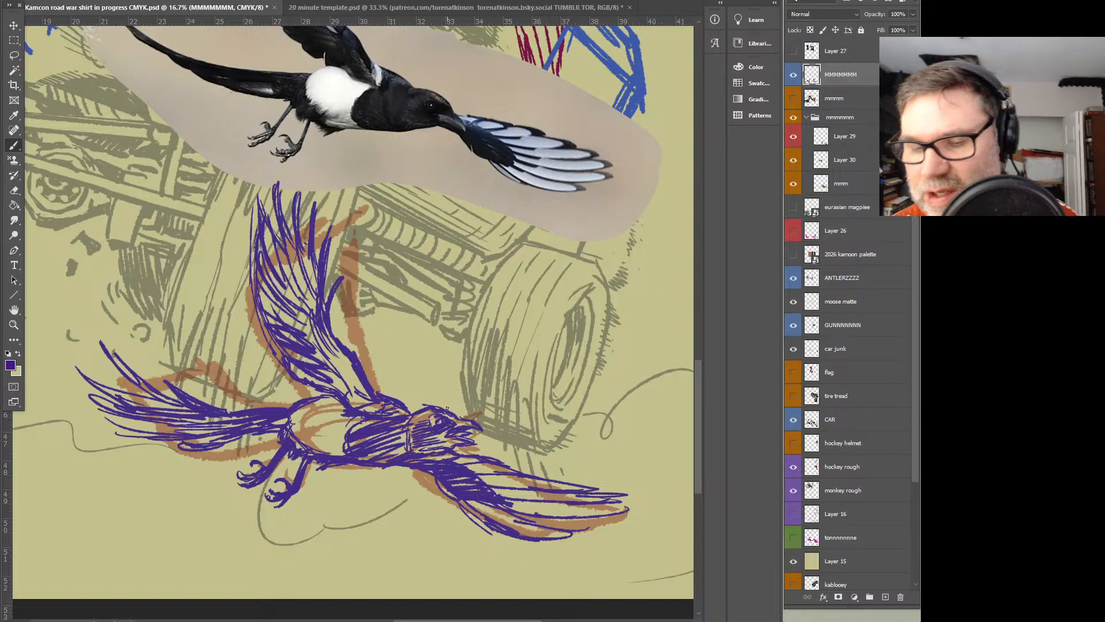
mouse_move(294, 450)
mouse_down()
mouse_move(300, 429)
mouse_move(357, 442)
mouse_up()
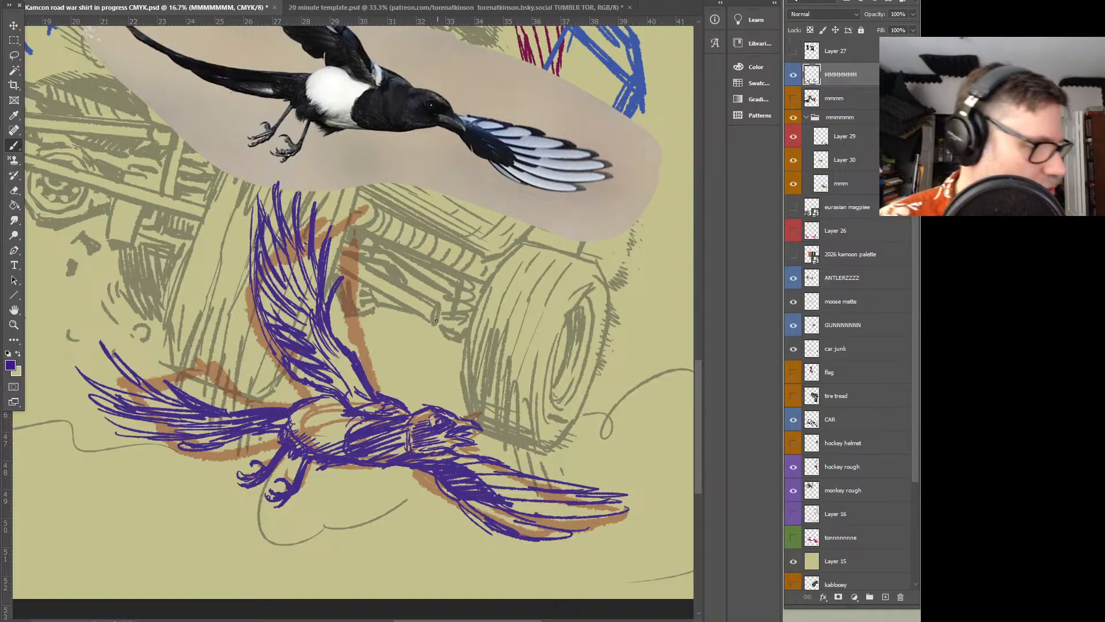
Briefly toggle the mmm photo layer's visibility, hide the rough outline on Layer 29 and make that layer active
key(z)
alt+click(442, 327)
alt+click(452, 331)
drag(399, 350, 456, 358)
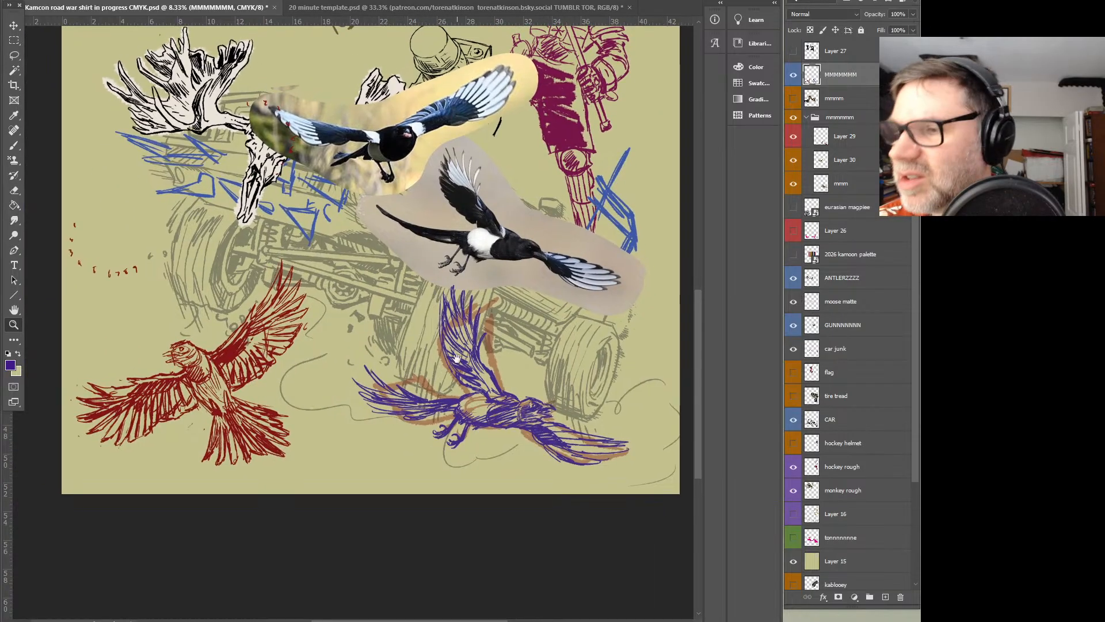
click(794, 185)
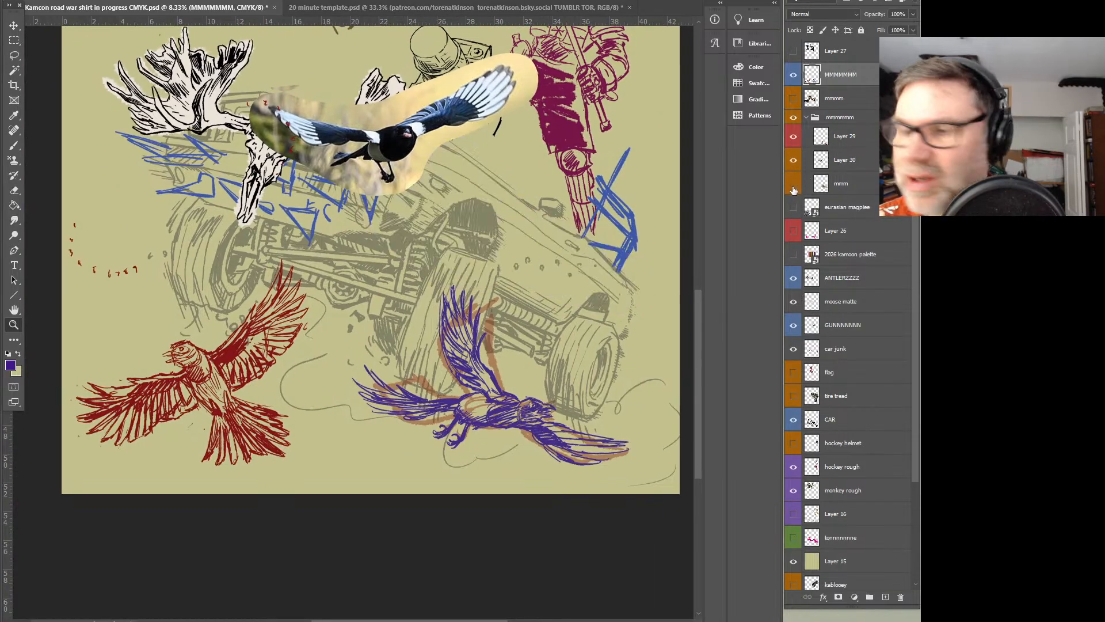
click(794, 186)
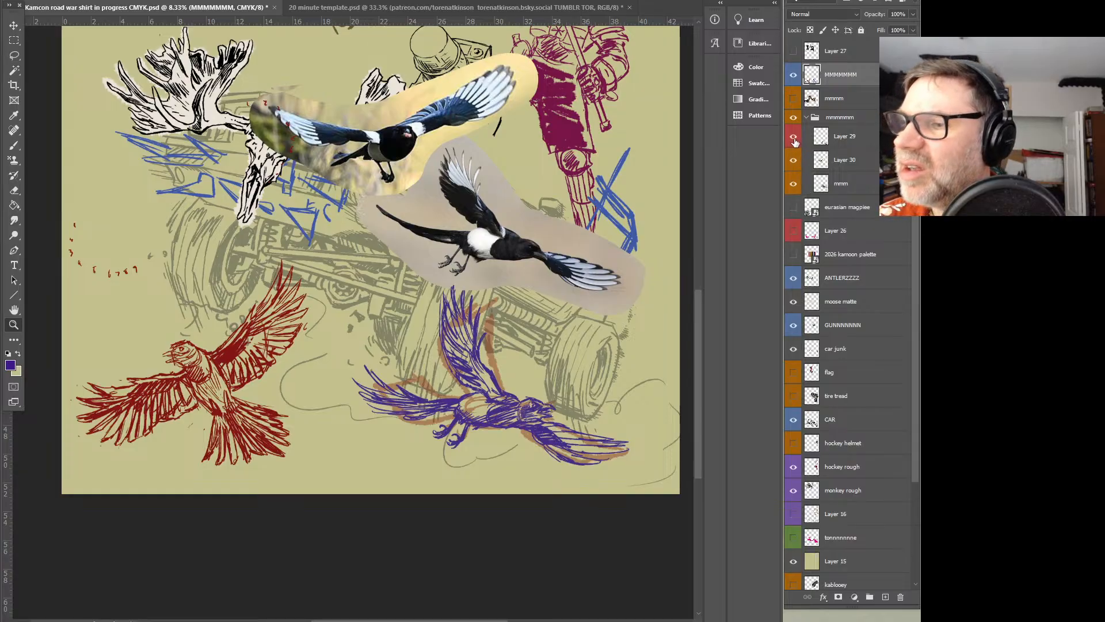
click(794, 140)
click(841, 138)
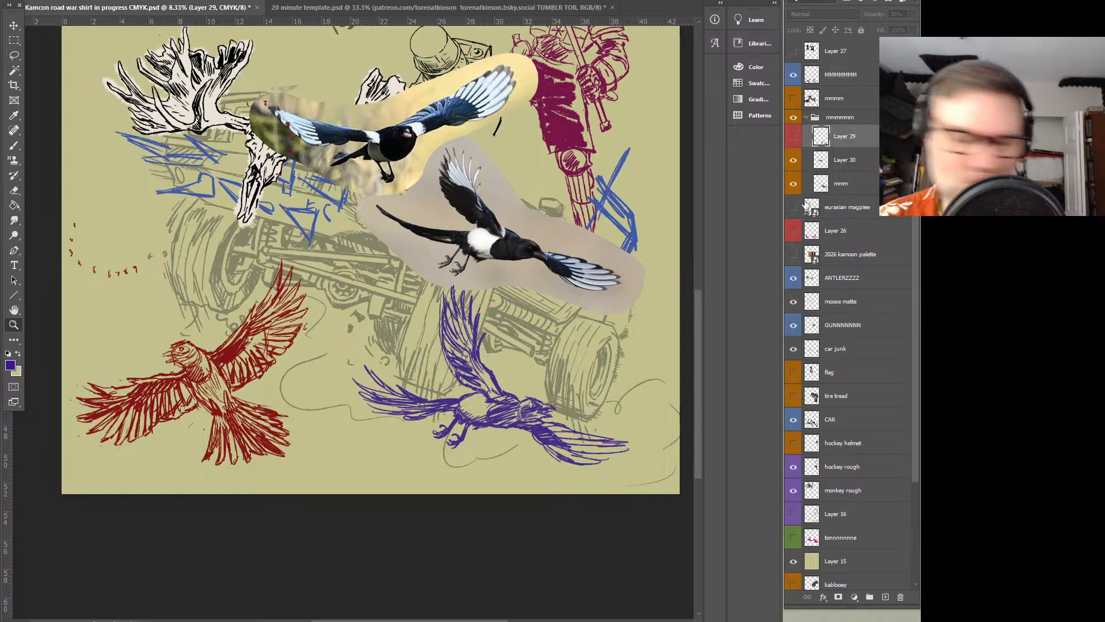
Delete Layer 29 and hide the group holding the magpie photo references
key(Delete)
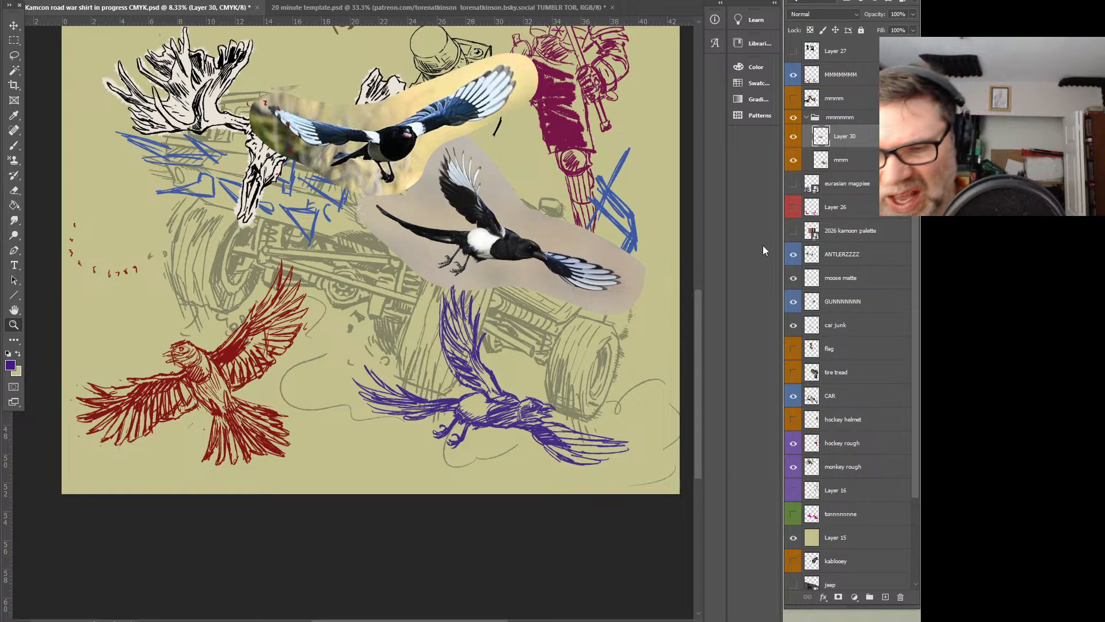
click(794, 117)
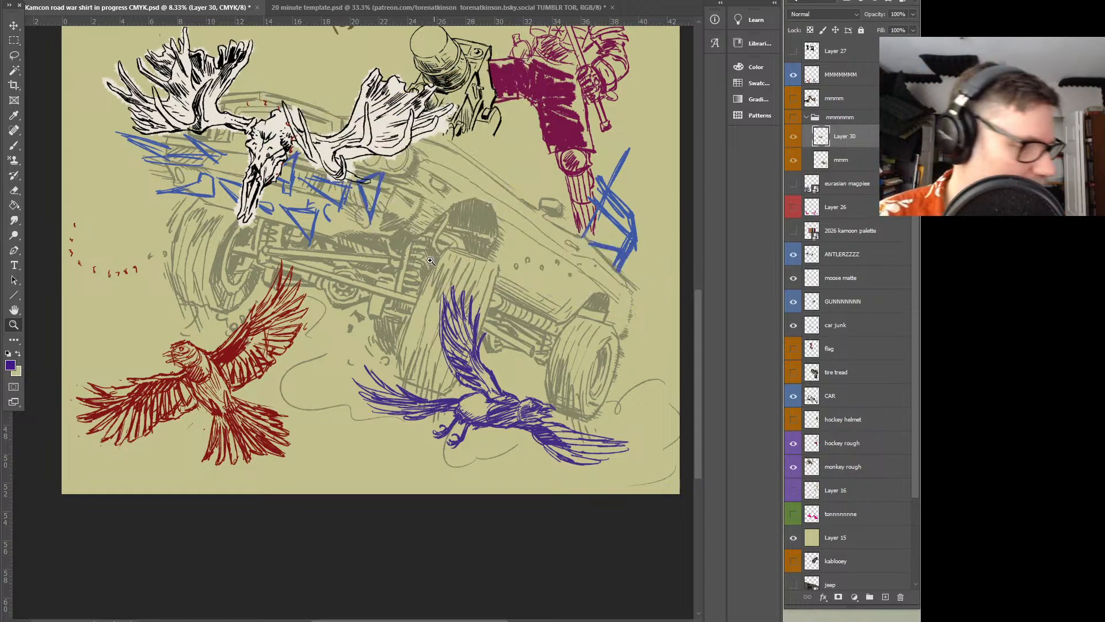
alt+click(429, 292)
alt+click(454, 295)
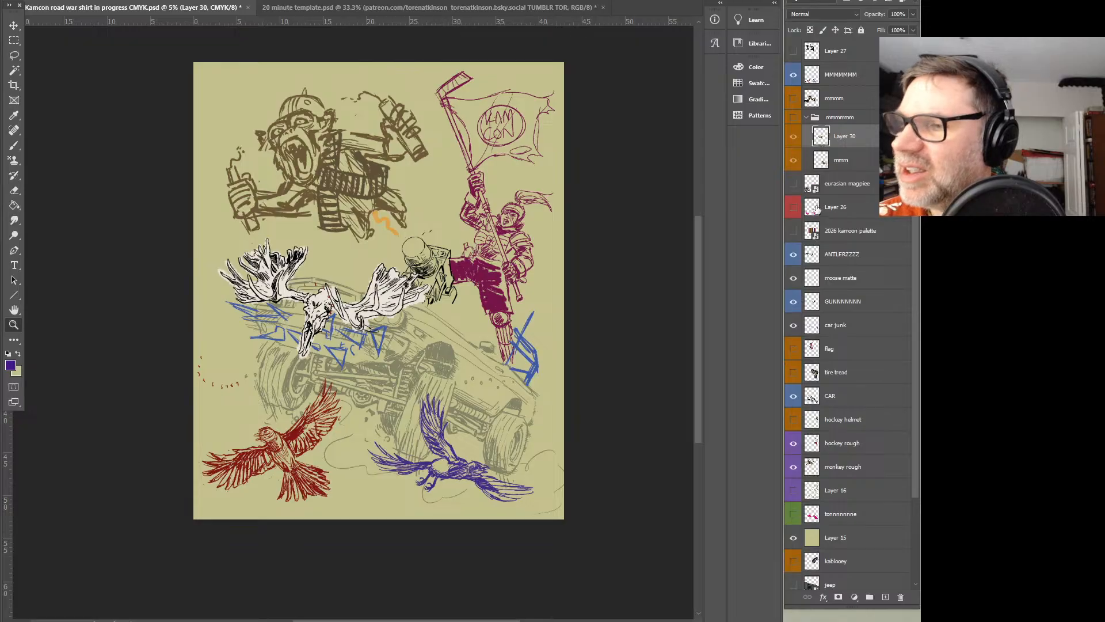
click(794, 119)
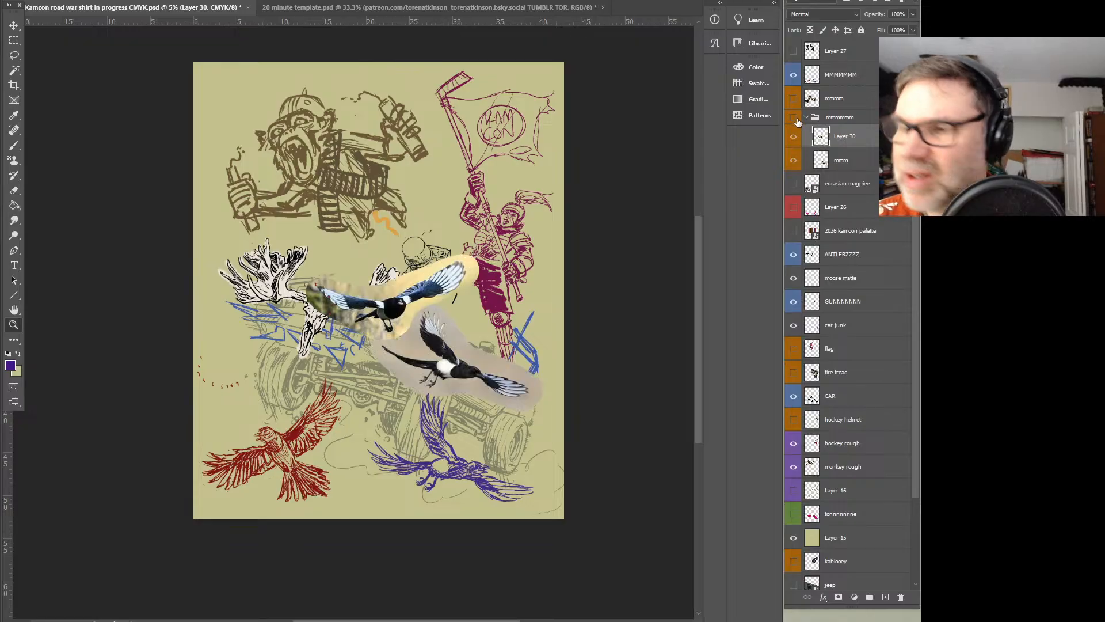
click(796, 122)
Lasso the purple magpie on the MMMMMMM layer, rotate it slightly clockwise and shift it down and left beneath the car
click(838, 73)
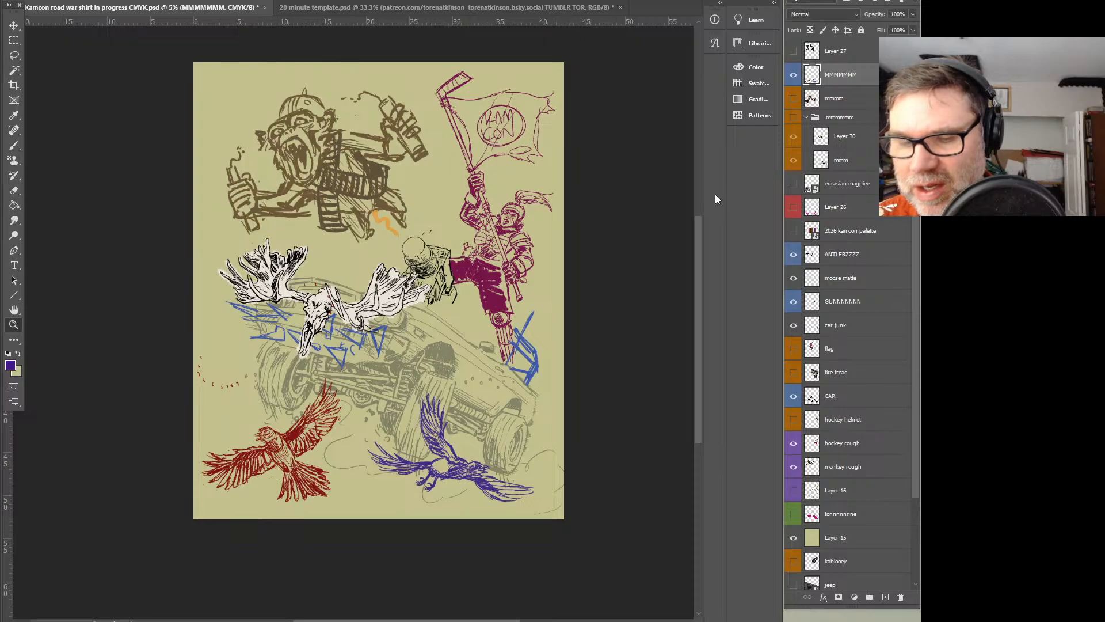
click(15, 55)
mouse_move(412, 375)
mouse_down()
mouse_move(568, 478)
mouse_move(487, 405)
mouse_up()
key(ctrl+t)
drag(568, 373, 570, 382)
mouse_move(478, 472)
mouse_down()
mouse_move(455, 474)
mouse_move(466, 482)
mouse_up()
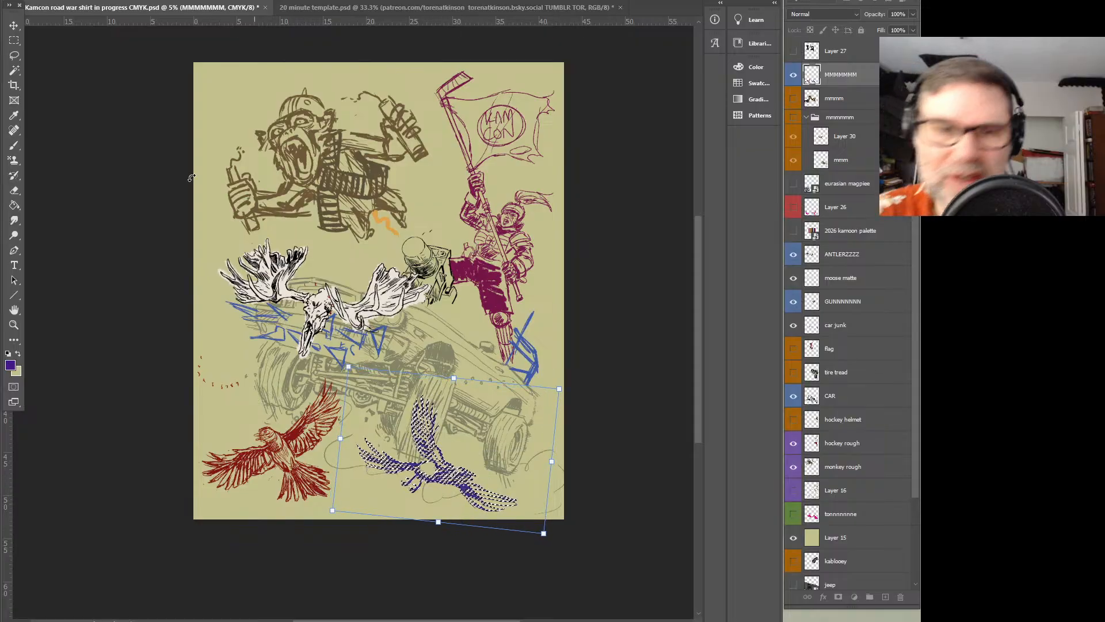
key(Return)
key(ctrl+d)
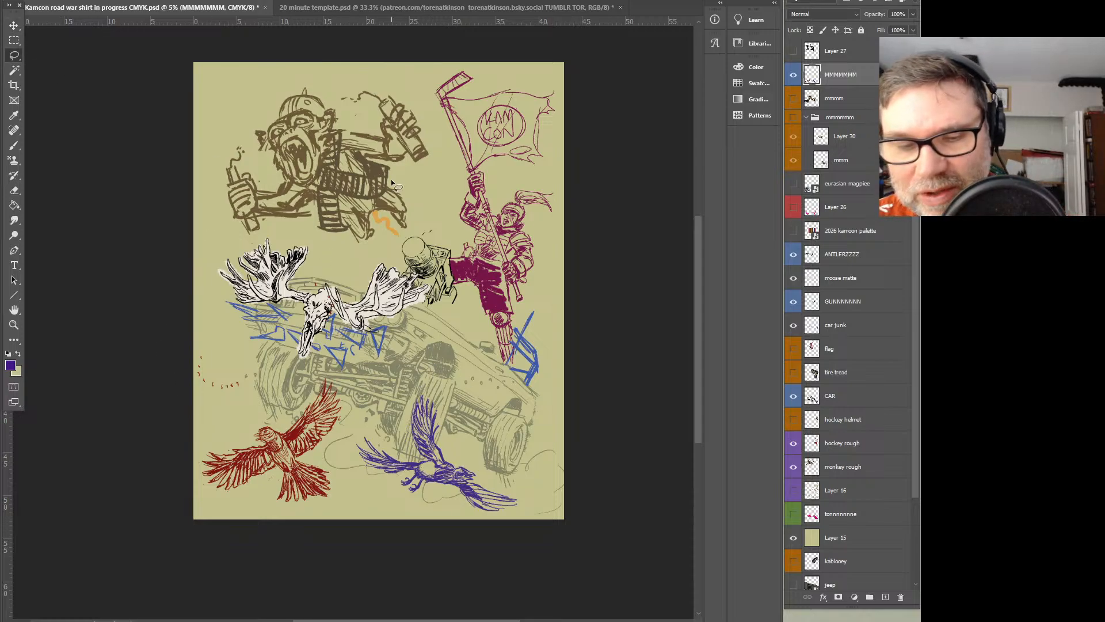
Reselect the purple magpie with a lasso and move it slightly right, away from the red magpie
mouse_move(570, 301)
mouse_down()
mouse_move(581, 338)
mouse_move(285, 361)
mouse_move(615, 245)
mouse_up()
mouse_move(492, 424)
mouse_down()
mouse_move(514, 527)
mouse_move(357, 497)
mouse_move(445, 374)
mouse_up()
key(v)
mouse_move(500, 494)
mouse_down()
mouse_move(534, 496)
mouse_move(514, 501)
mouse_up()
click(19, 56)
click(70, 56)
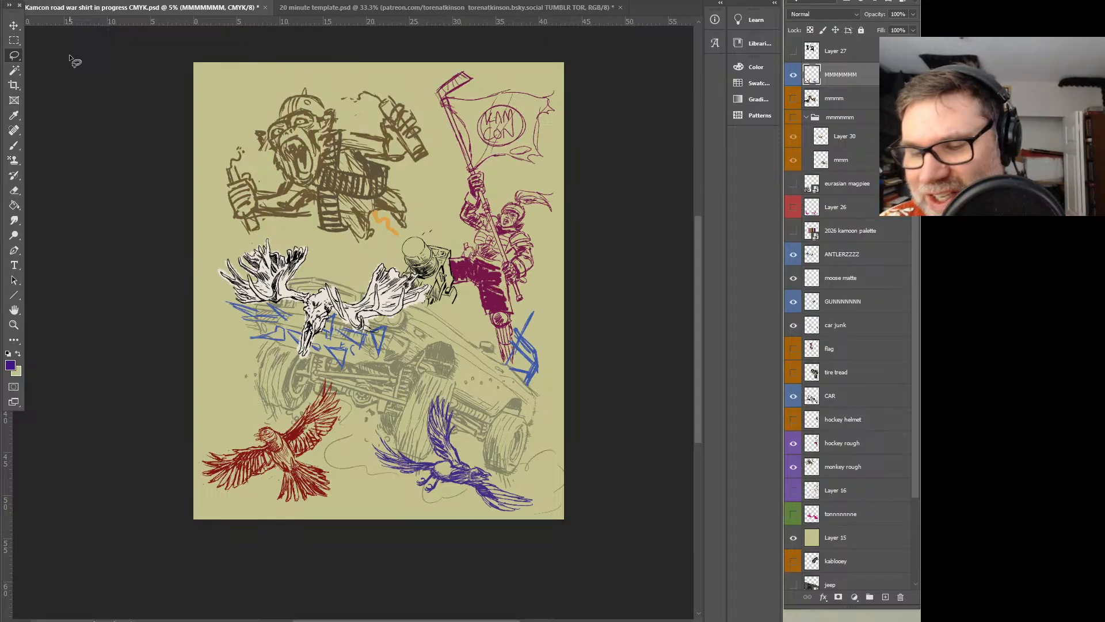
key(v)
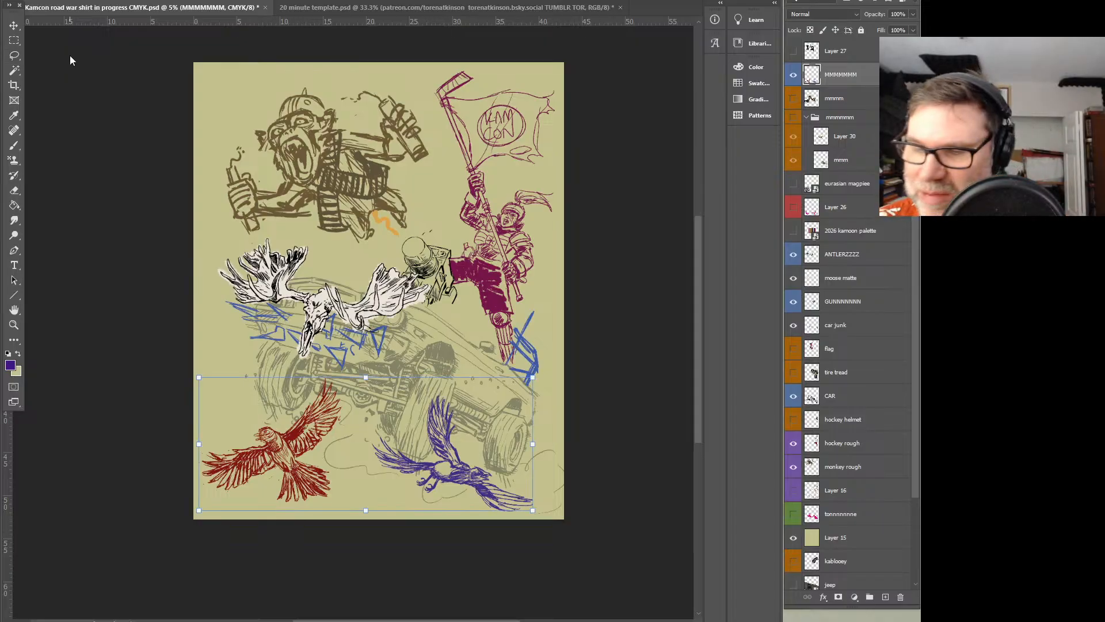
click(21, 56)
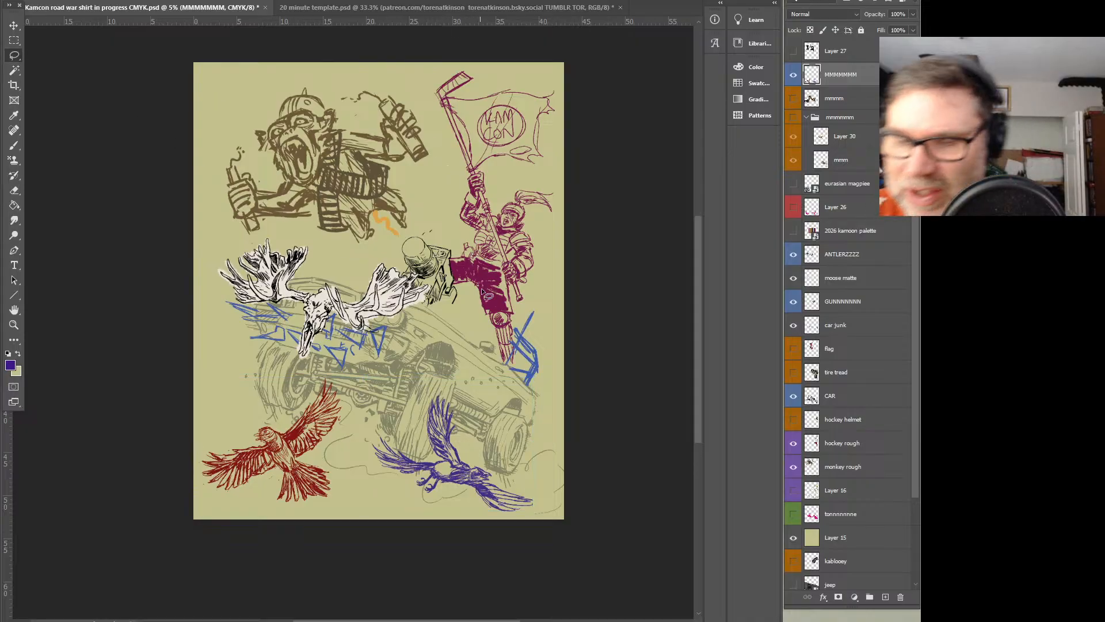
Duplicate the MMMMMMM layer as MMMMMMM copy and move the copy upward, clear of the original drawings
right_click(842, 76)
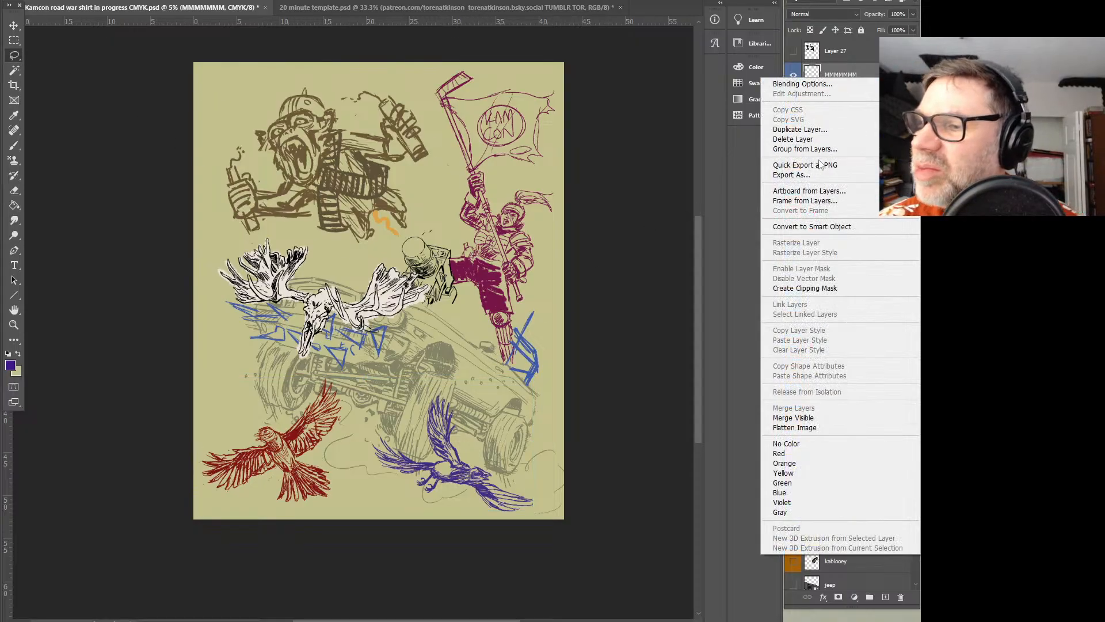
click(817, 129)
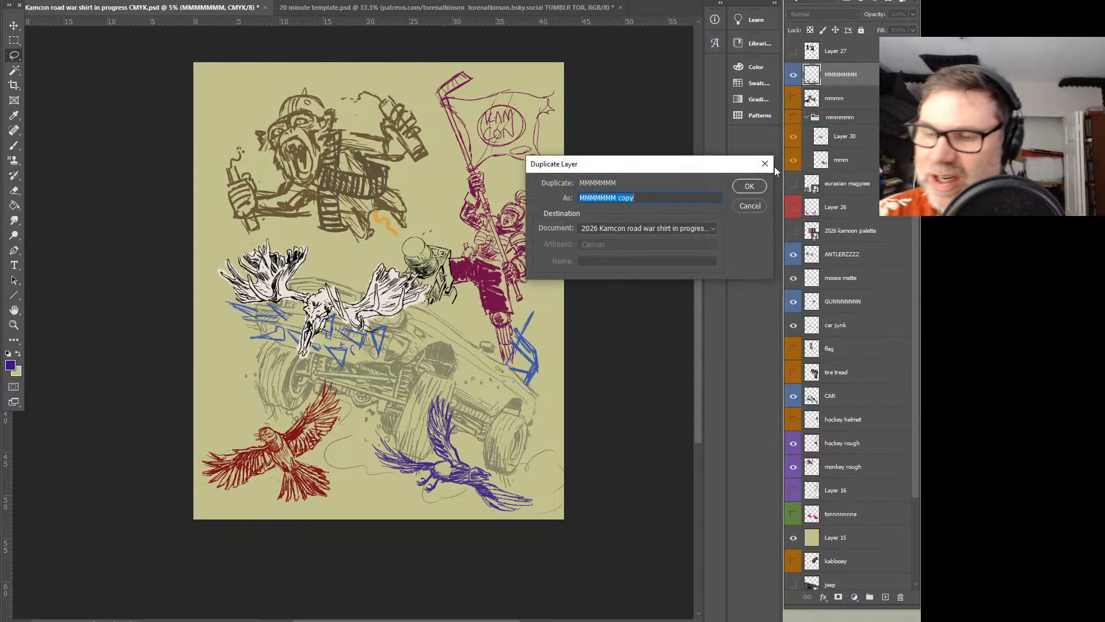
click(750, 187)
key(ctrl+t)
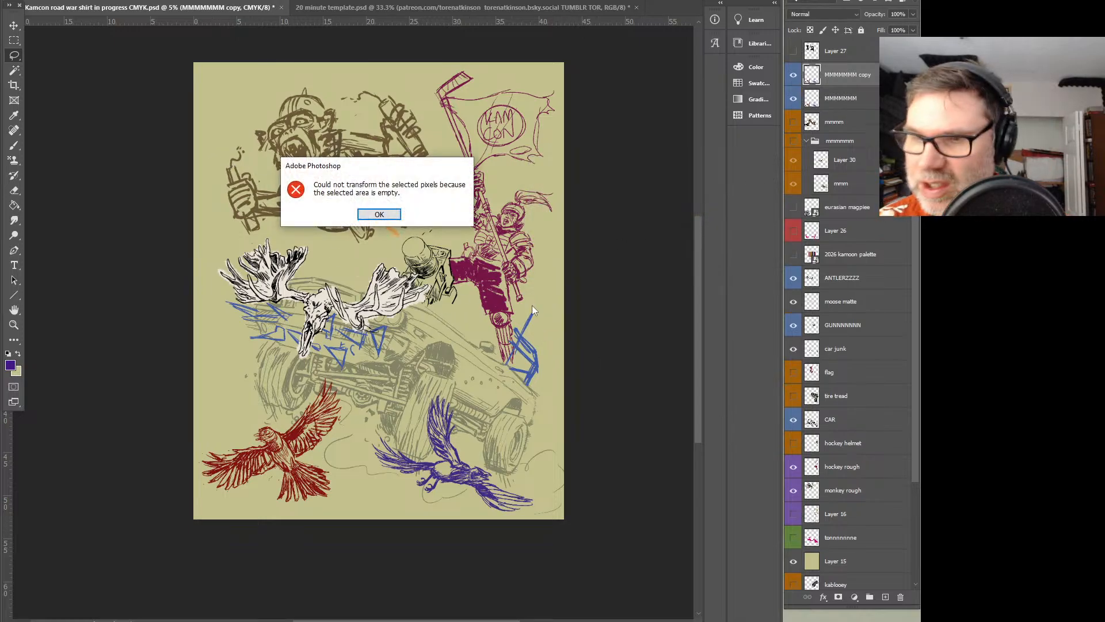
click(380, 214)
click(14, 25)
drag(500, 487, 500, 445)
Lasso the red magpie on the MMMMMMM copy layer and delete it, keeping only the purple magpie there
click(14, 56)
mouse_move(183, 283)
mouse_down()
mouse_move(380, 358)
mouse_move(177, 289)
mouse_up()
key(Delete)
key(ctrl+d)
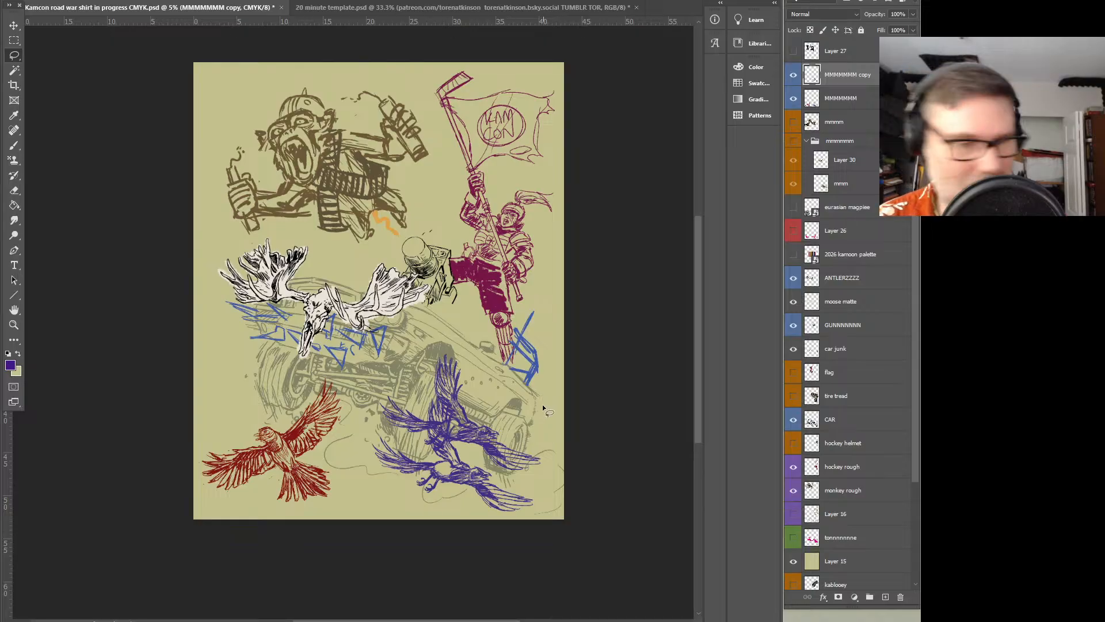
Hide the MMMMMMM layer, rotate the copied purple magpie counterclockwise and move it down below the car's wheels
click(793, 98)
key(ctrl+t)
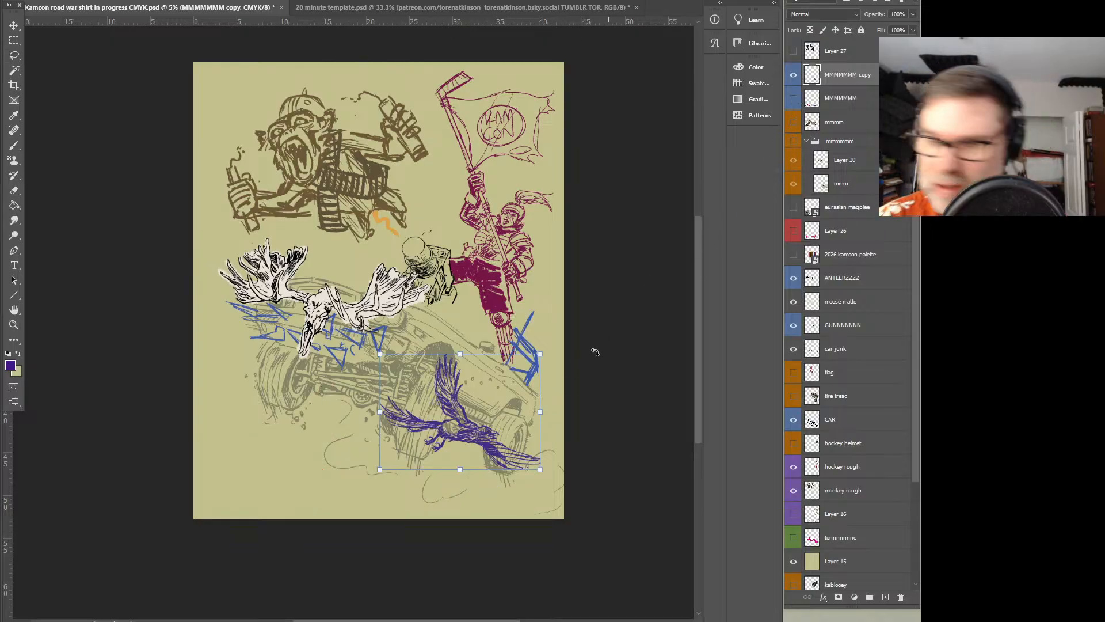
drag(552, 357, 520, 324)
drag(528, 436, 520, 476)
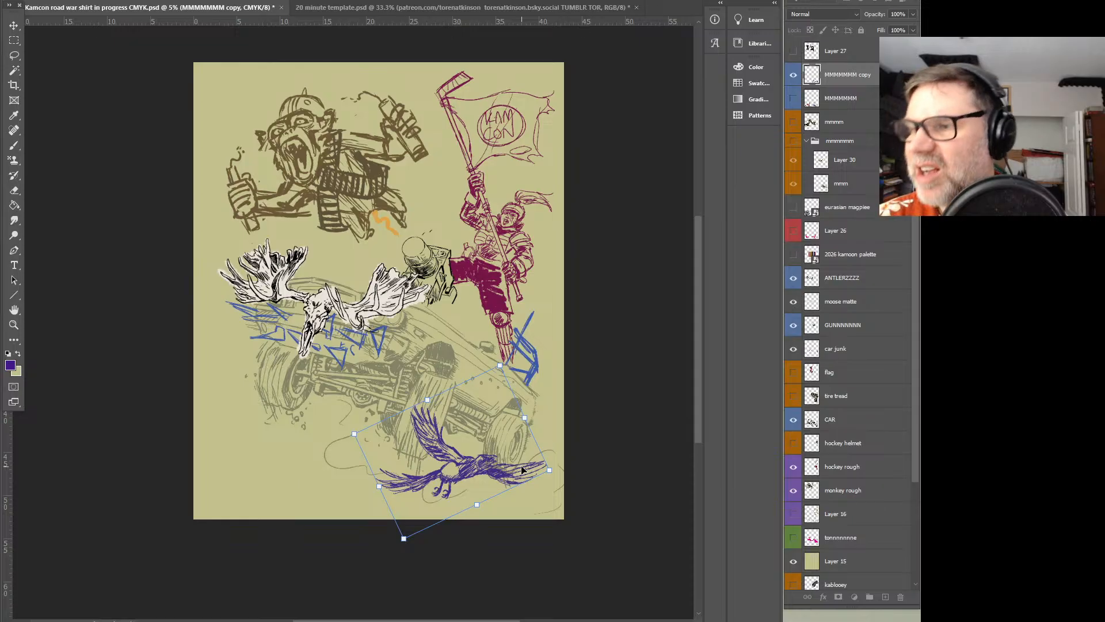
key(Return)
key(l)
Show the MMMMMMM layer again and delete the original purple magpie from it
click(801, 101)
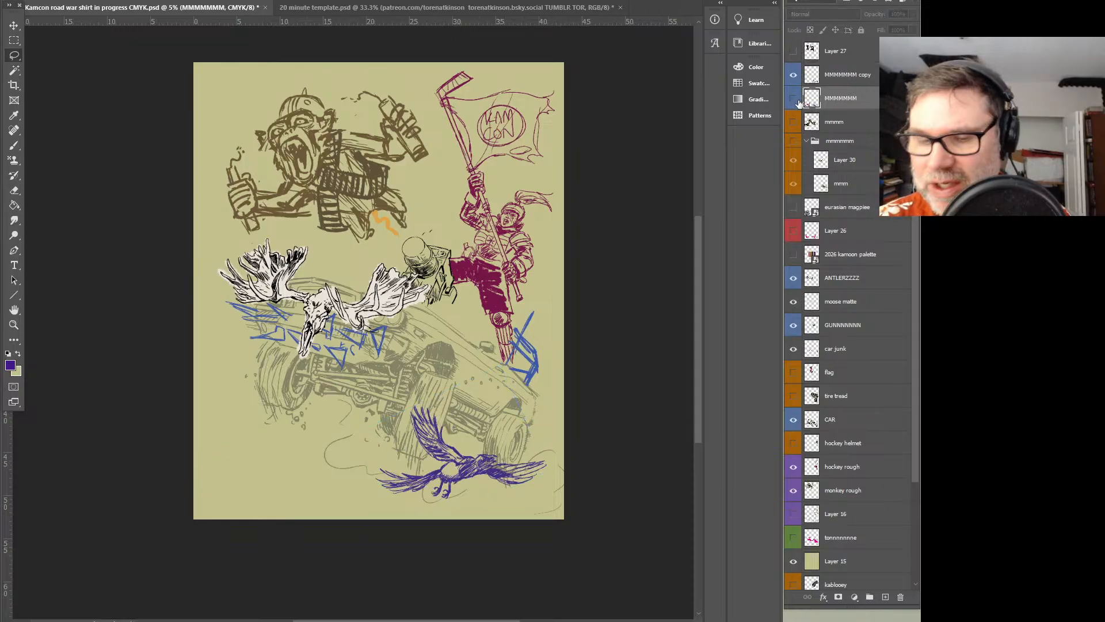
click(793, 100)
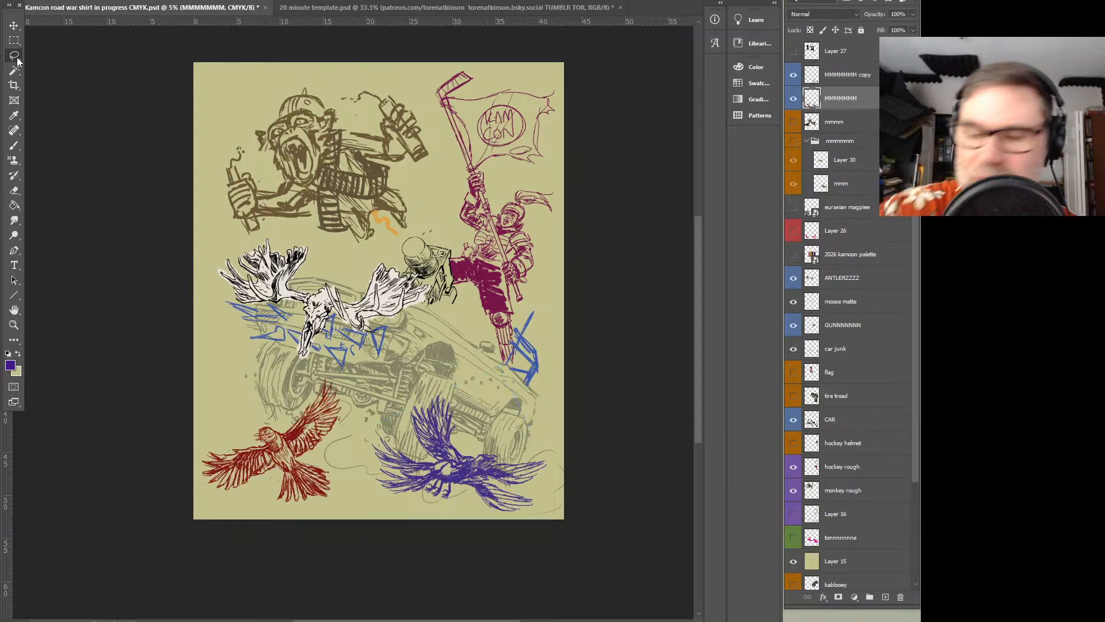
mouse_move(464, 340)
mouse_down()
mouse_move(391, 519)
mouse_move(637, 477)
mouse_move(577, 413)
mouse_up()
key(Delete)
key(ctrl+d)
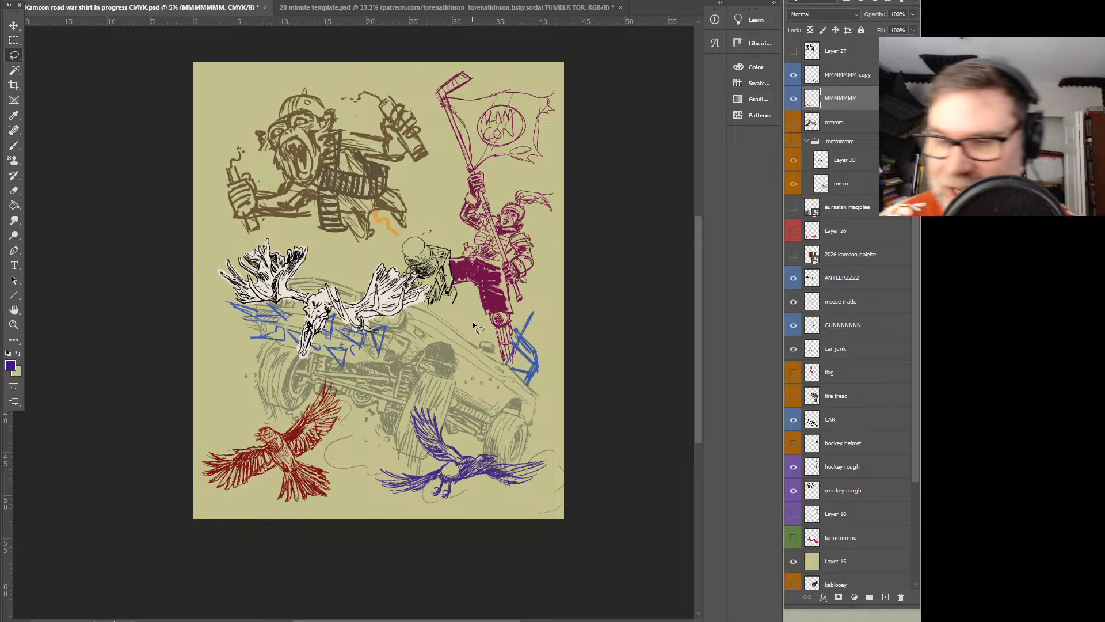
Toggle the visibility of the MMMMMMM copy layer to check its contents and make that layer active
scroll(472, 321, up, 1)
drag(499, 322, 500, 365)
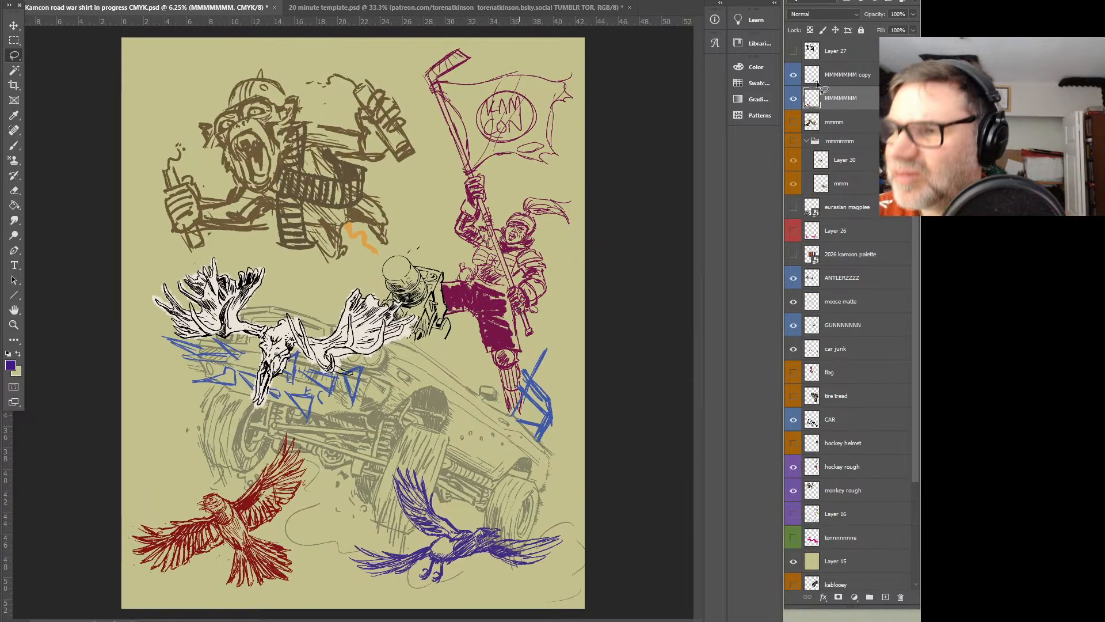
click(793, 75)
click(793, 76)
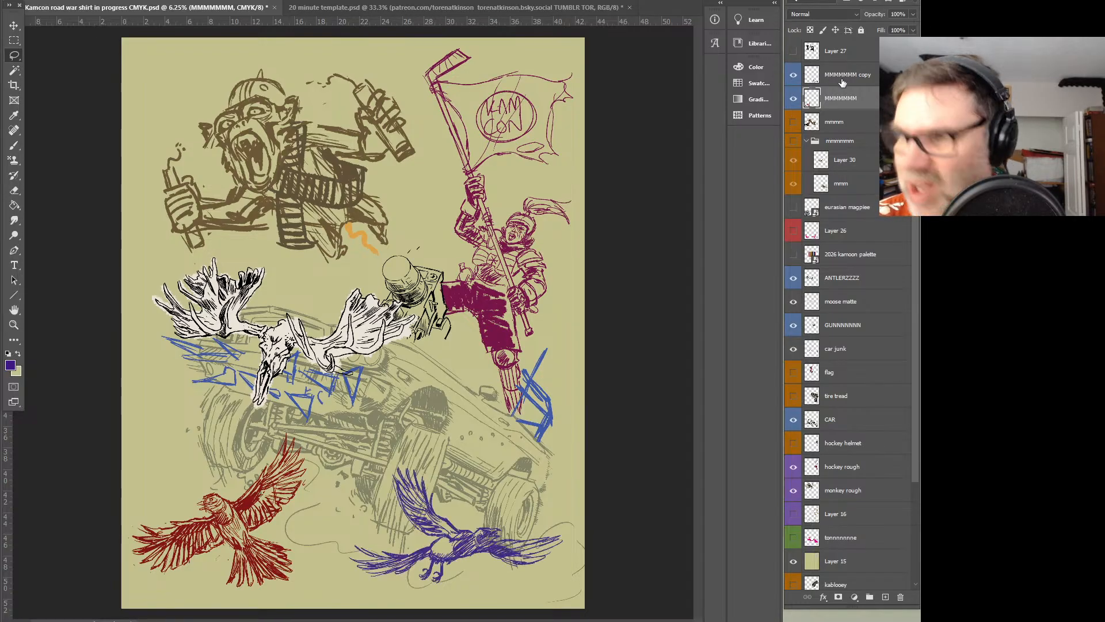
click(842, 82)
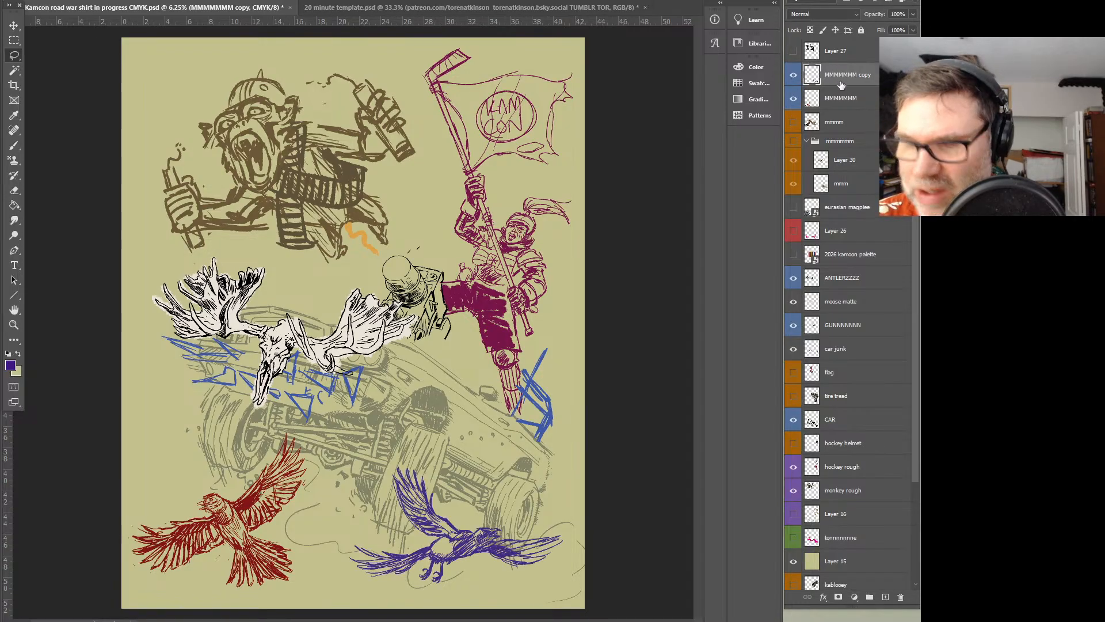
click(795, 76)
click(795, 76)
key(ctrl+t)
drag(563, 466, 643, 420)
drag(535, 525, 474, 513)
drag(595, 402, 569, 405)
key(Escape)
Rotate the purple magpie clockwise so its head dips and move it slightly toward the red magpie
key(ctrl+t)
drag(574, 466, 580, 505)
drag(508, 568, 497, 575)
key(Return)
Enlarge the red magpie on the MMMMMMM layer, tilt it slightly counterclockwise and review the whole composition
click(829, 99)
key(ctrl+t)
drag(315, 427, 313, 452)
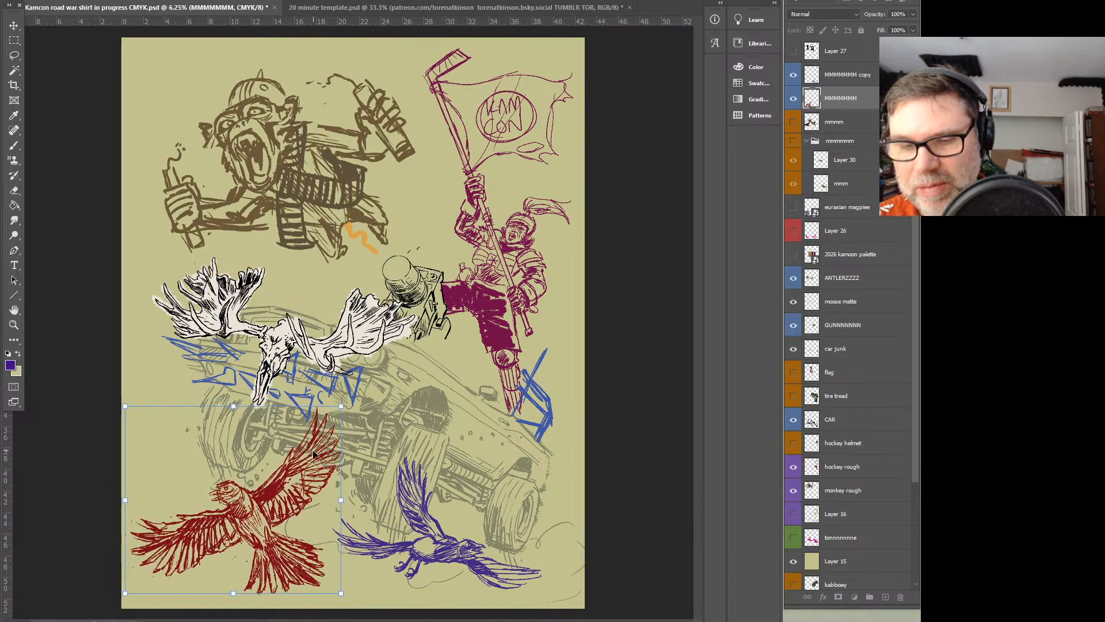
drag(339, 408, 338, 407)
drag(311, 454, 313, 450)
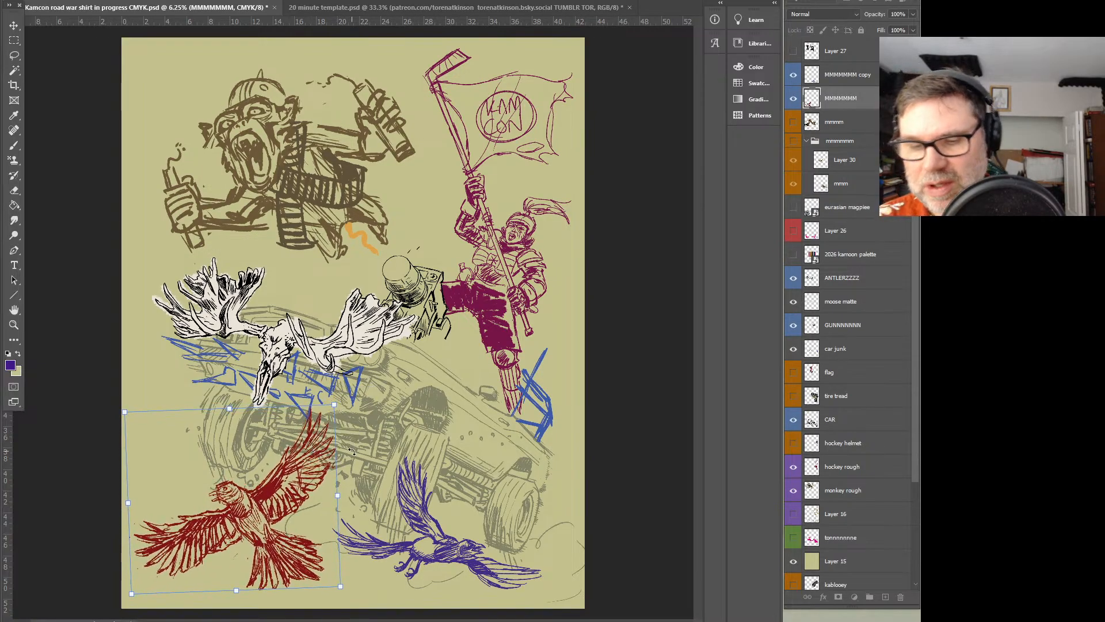
key(Return)
key(z)
alt+click(510, 419)
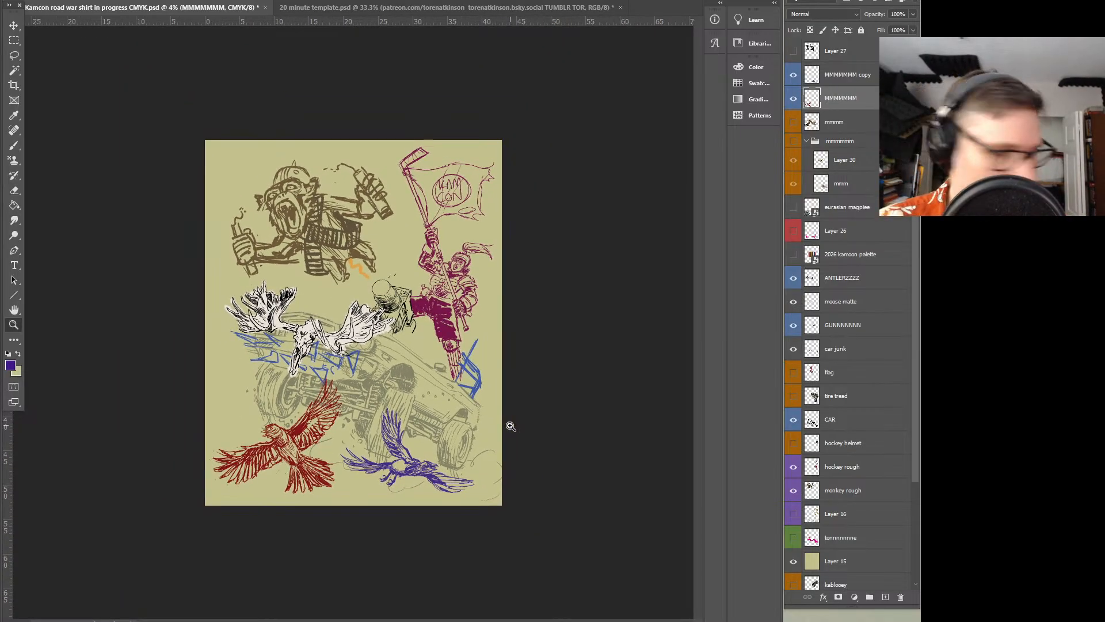
Undo the last transforms of both magpies and restore only the purple magpie's rotation
key(ctrl+z)
key(ctrl+z)
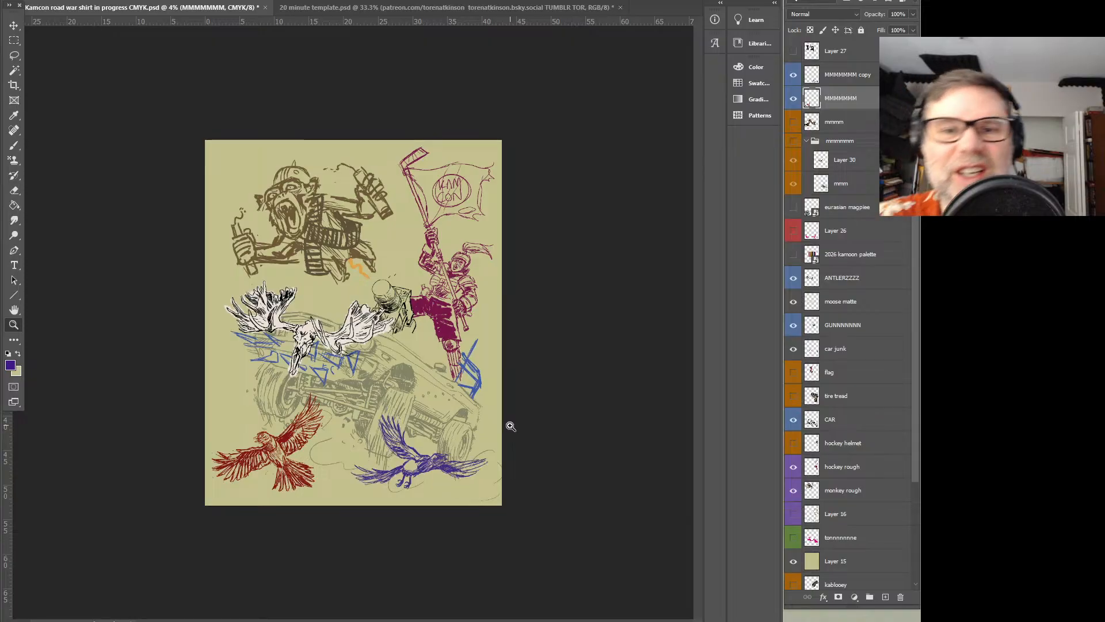
click(44, 1)
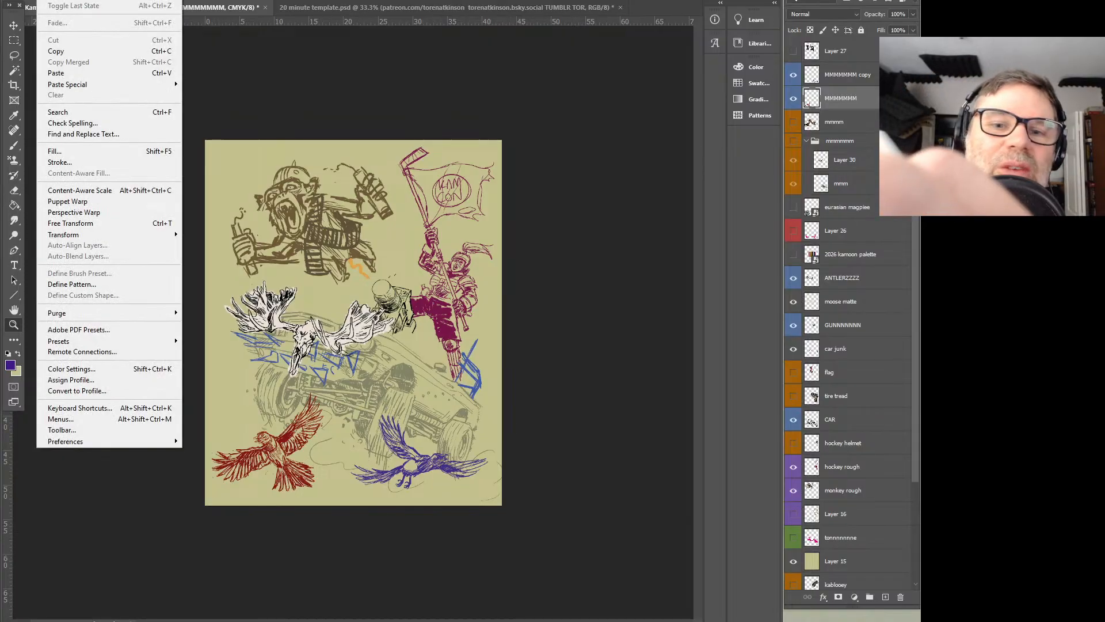
click(76, 5)
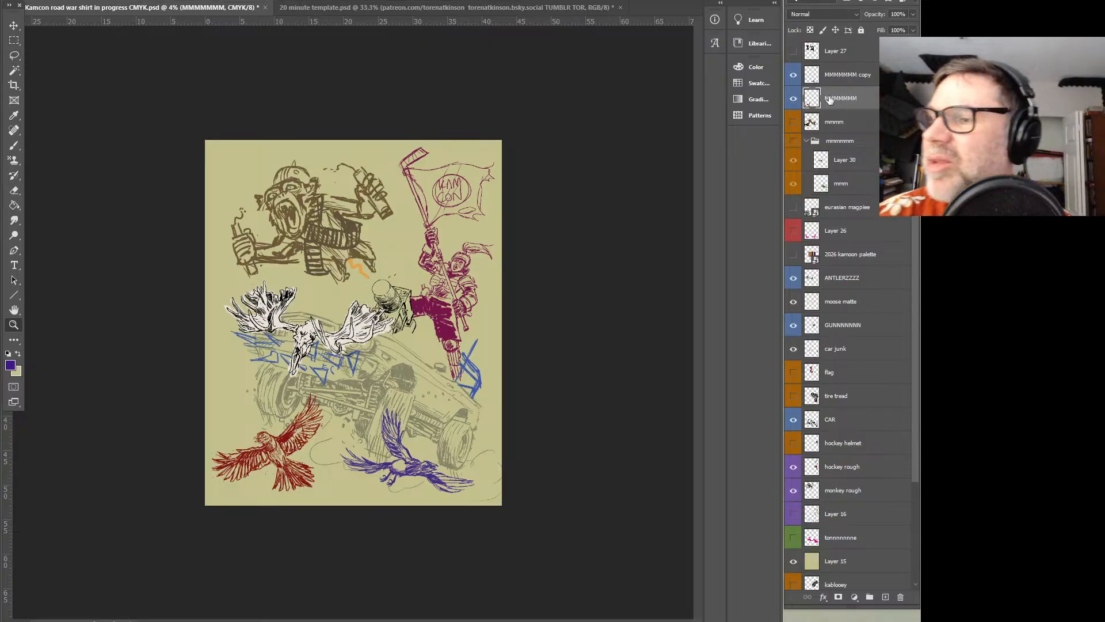
Nudge the red magpie to the right and scale it up slightly
click(17, 26)
drag(326, 463, 334, 464)
key(ctrl+t)
mouse_move(332, 385)
mouse_down()
mouse_move(344, 374)
mouse_move(329, 408)
mouse_move(347, 377)
mouse_up()
drag(320, 414, 324, 410)
key(Return)
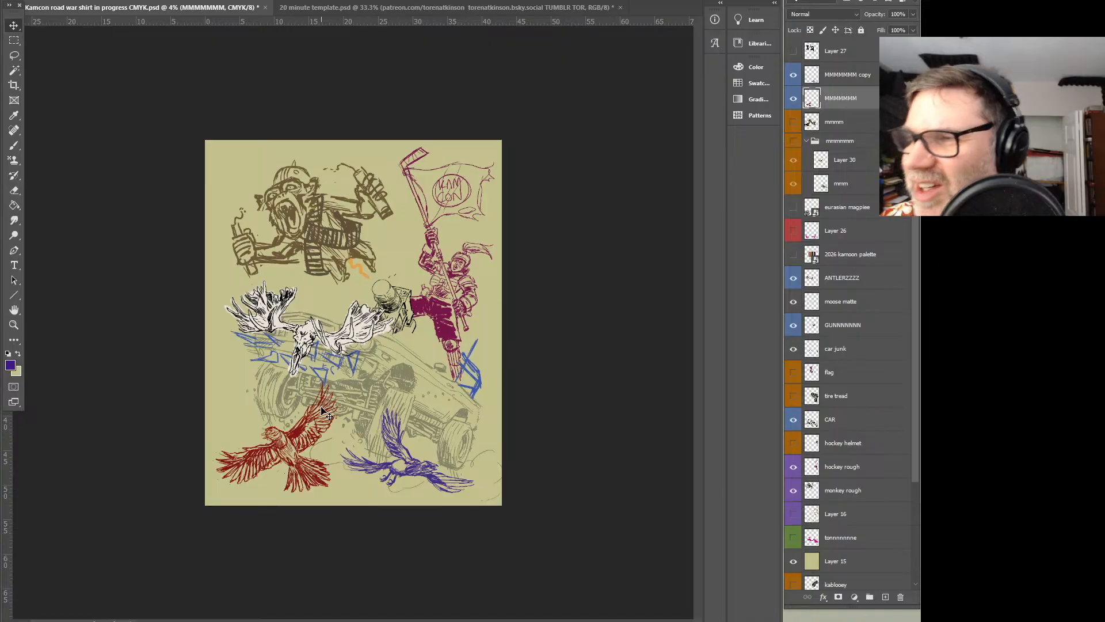
Select both the MMMMMMM copy and MMMMMMM layers and save the document
click(846, 77)
shift+click(840, 97)
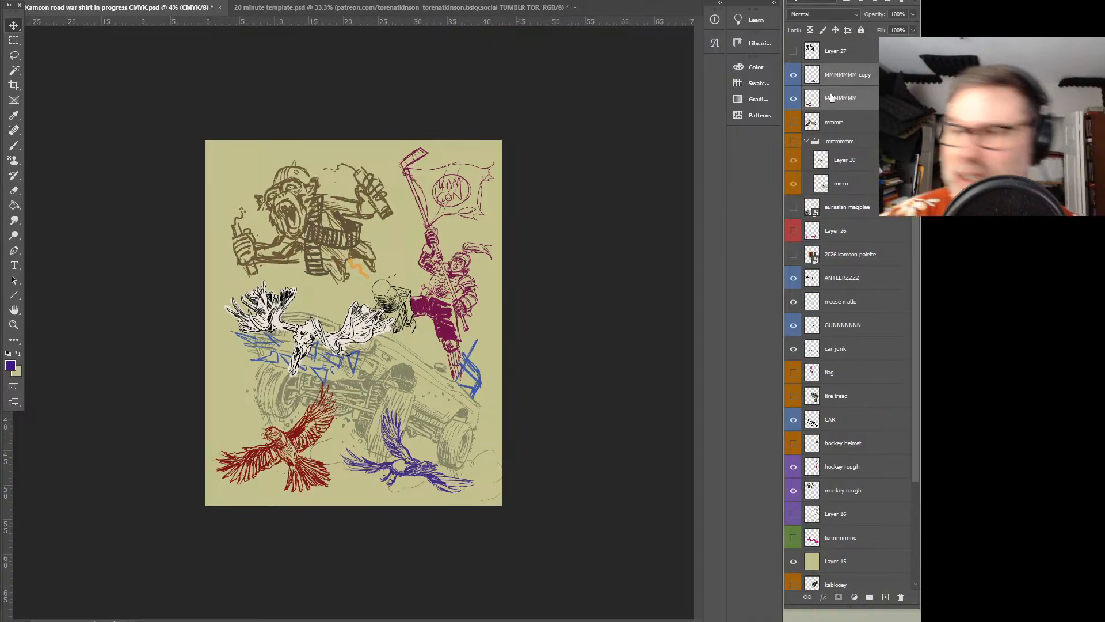
click(26, 1)
click(61, 101)
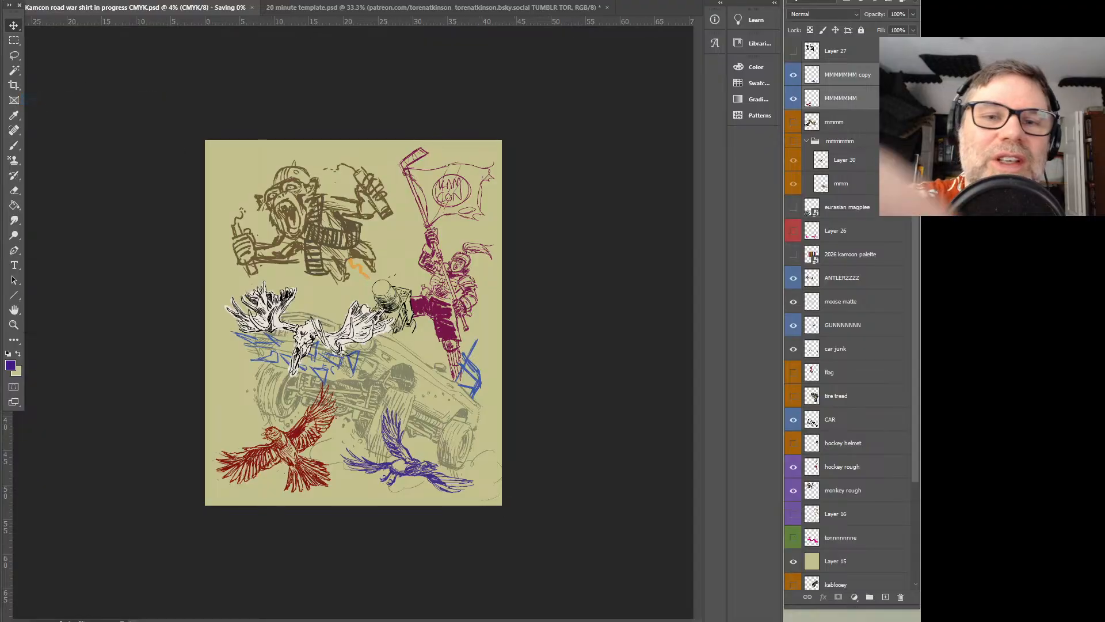
Try flipping both magpies horizontally as a pair and undo the flip
click(65, 0)
mouse_move(45, 1)
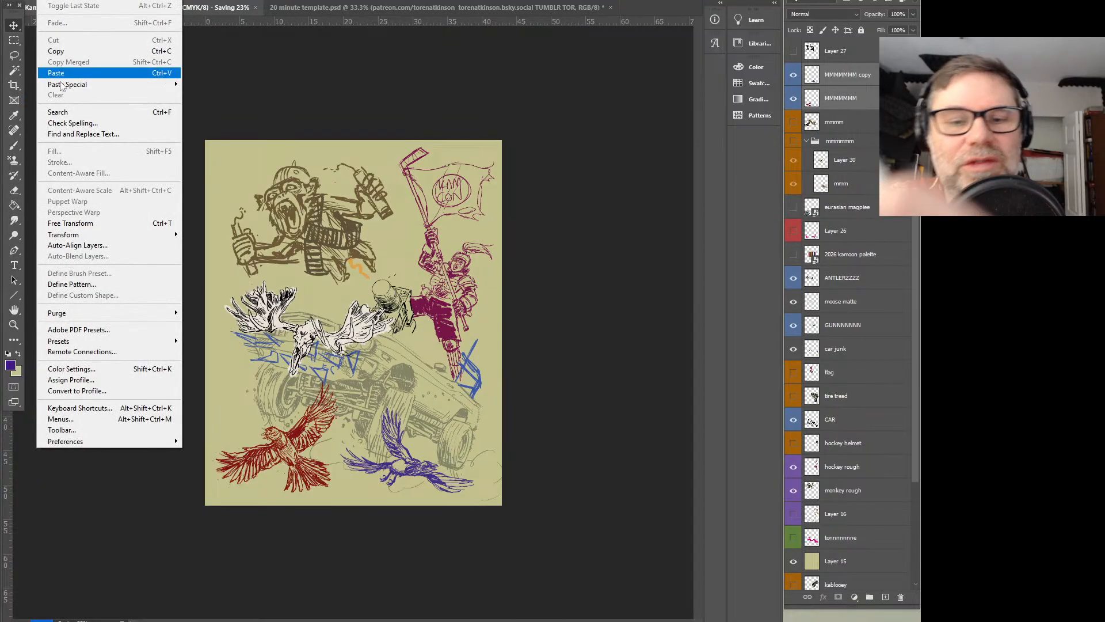
mouse_move(111, 241)
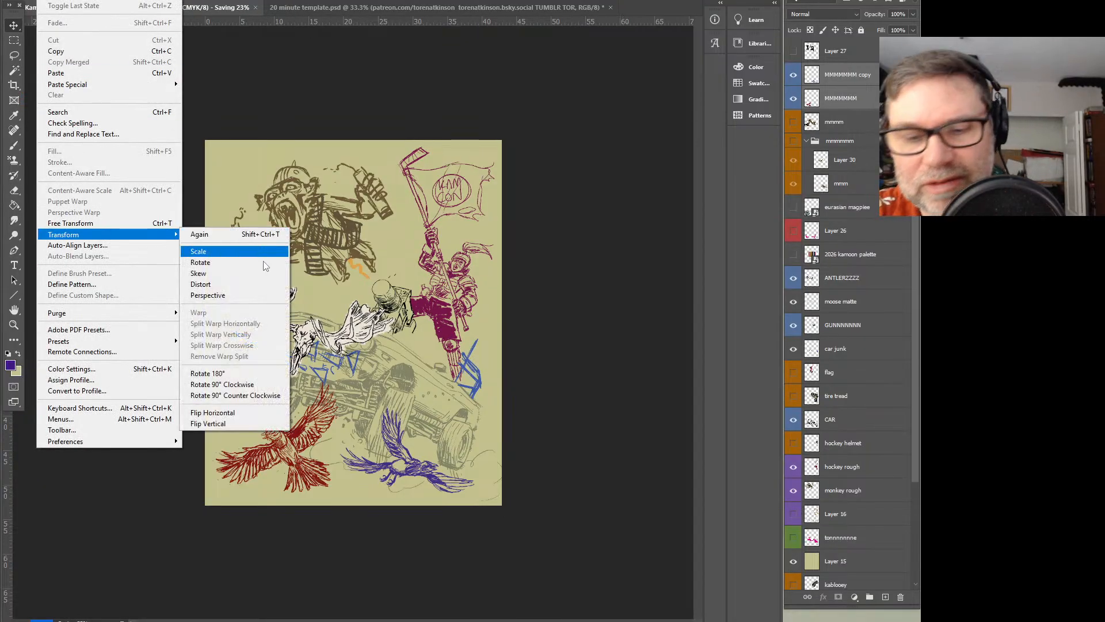
click(268, 413)
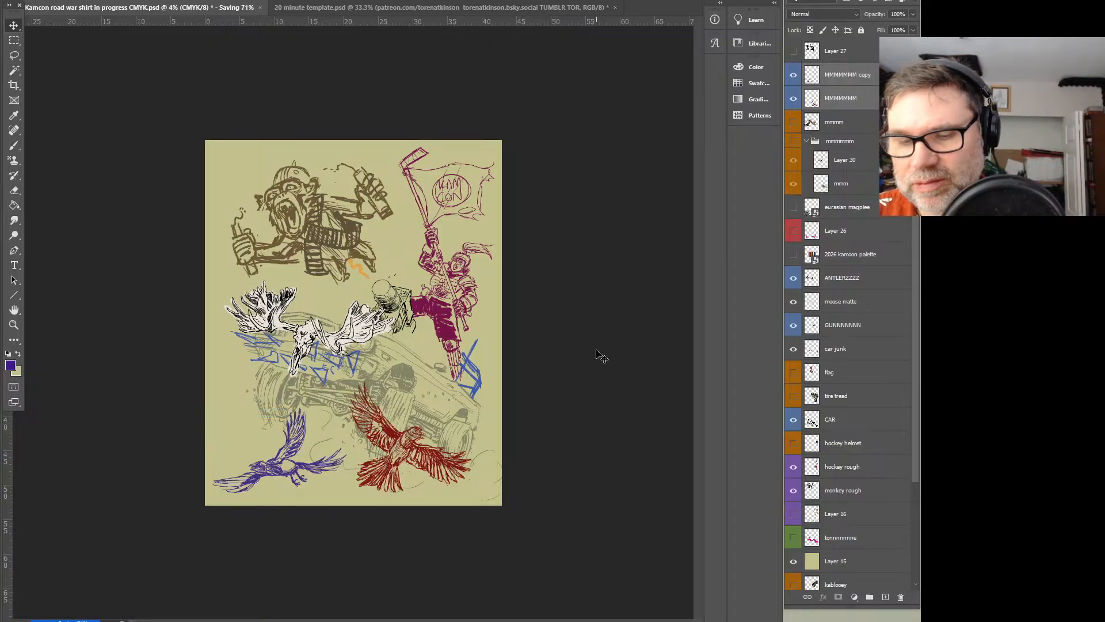
key(ctrl+z)
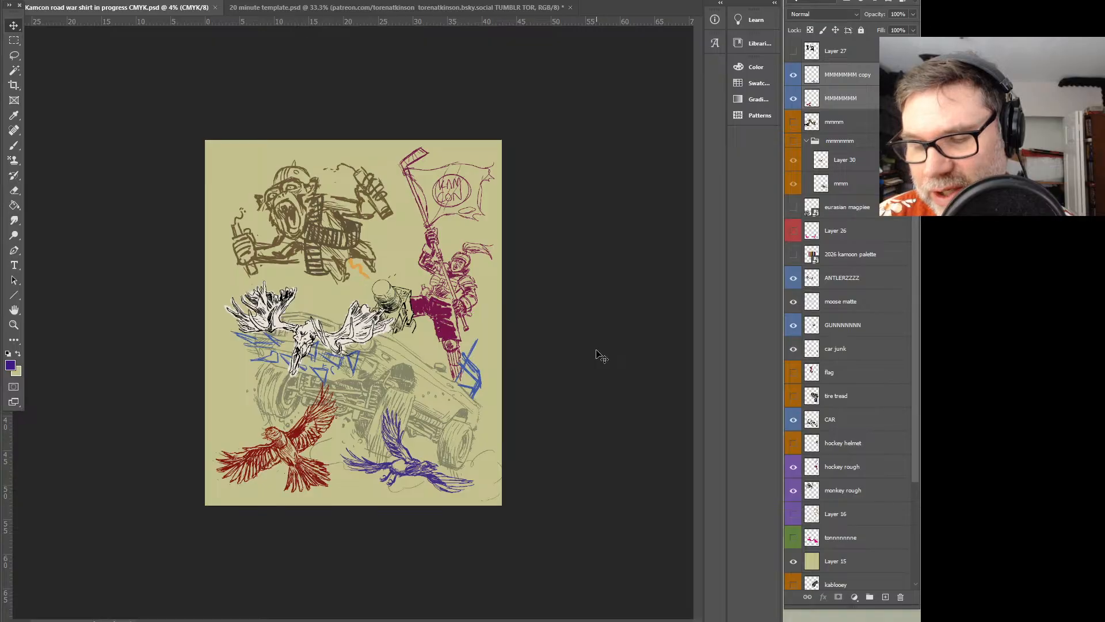
Check which magpie the MMMMMMM layer holds and move that layer above MMMMMMM copy
click(833, 102)
click(794, 98)
click(795, 100)
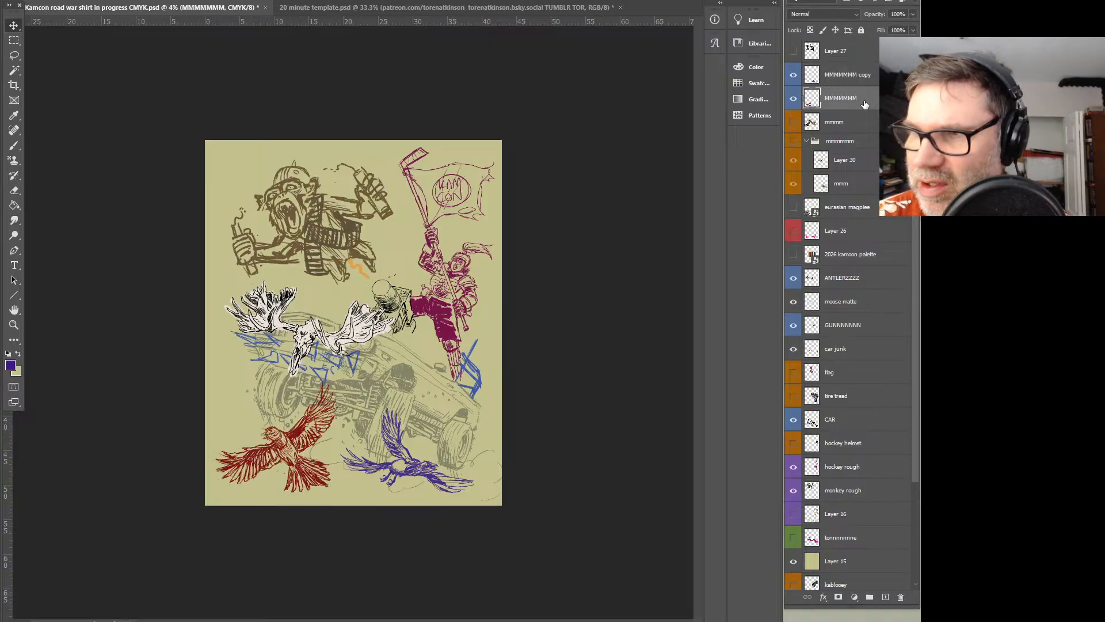
drag(835, 99, 829, 85)
Rename the red magpie's layer as kleft magpie and the purple magpie's layer as right mag
click(793, 75)
click(794, 74)
double_click(835, 74)
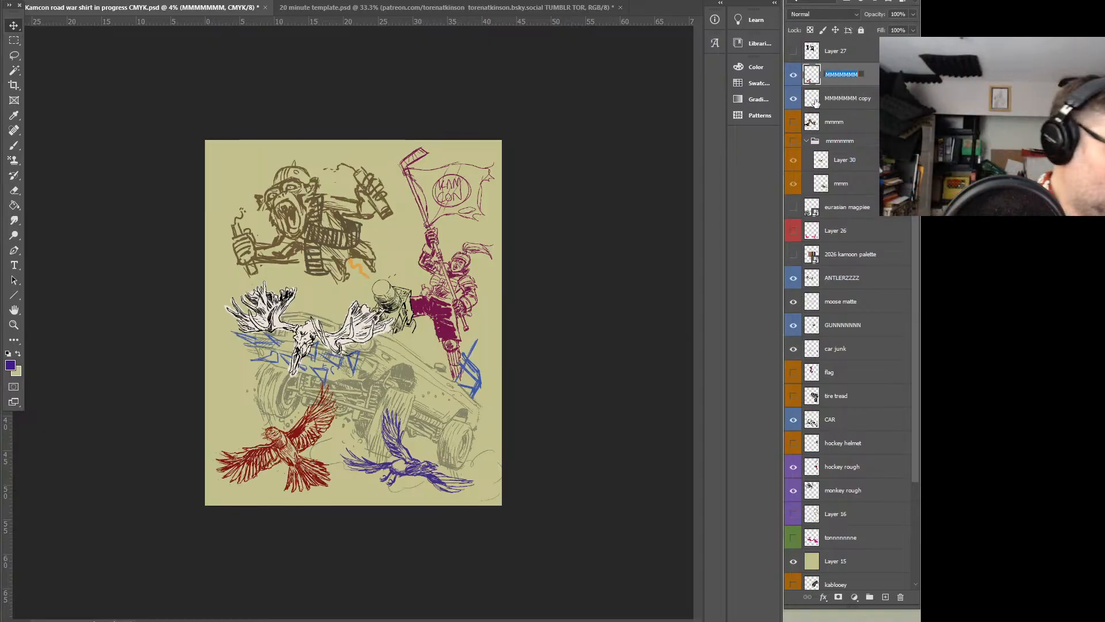
text(kleft magpie)
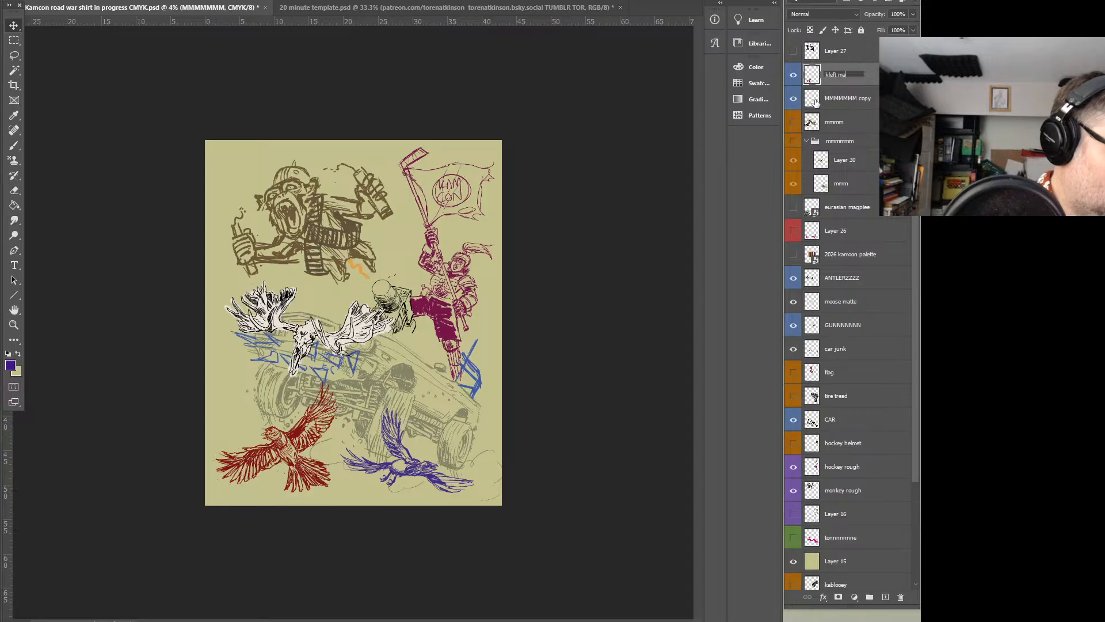
key(Return)
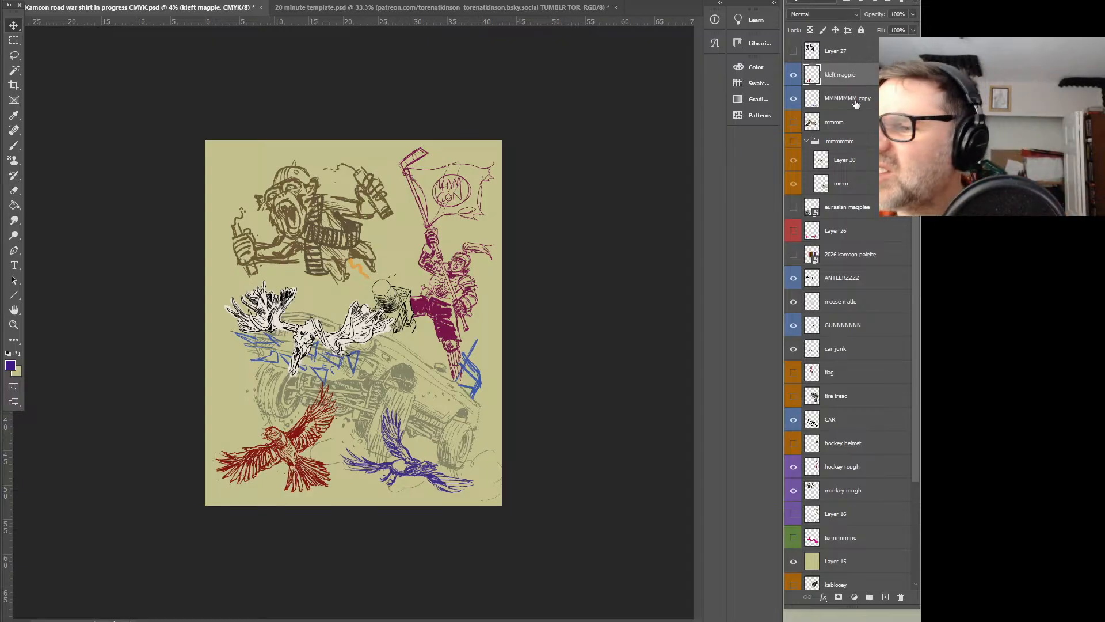
double_click(841, 98)
text(right mag)
key(Return)
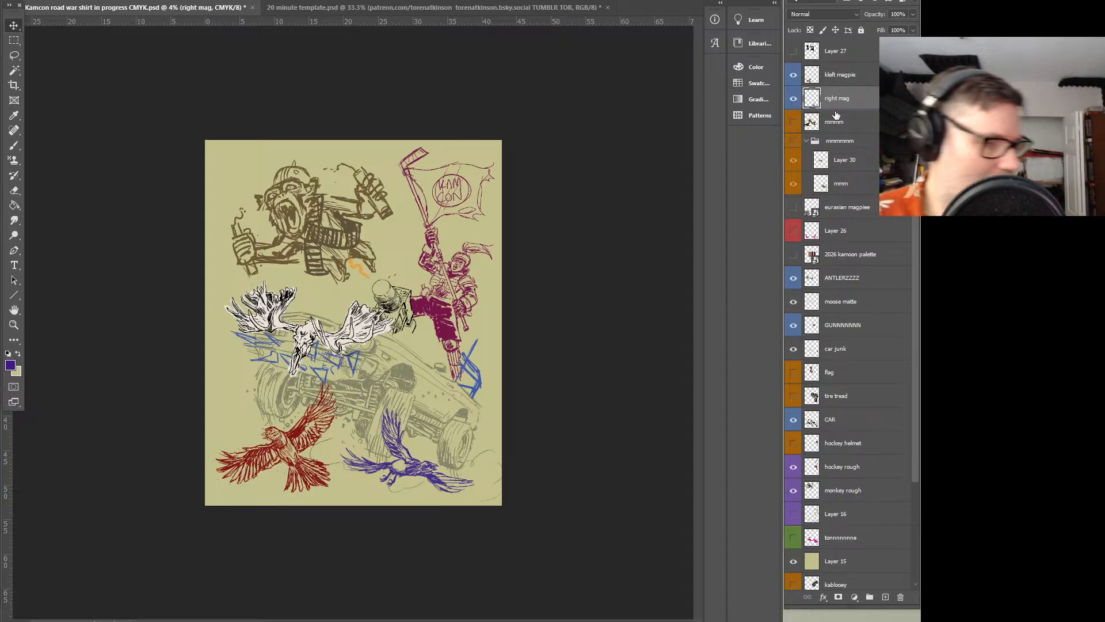
Scale down the purple magpie, adjust its rotation and reposition it under the car's front wheels
key(ctrl+t)
drag(476, 405, 432, 433)
drag(404, 478, 444, 489)
drag(480, 435, 474, 426)
mouse_move(441, 488)
mouse_down()
mouse_move(424, 485)
mouse_move(444, 488)
mouse_up()
drag(464, 430, 431, 405)
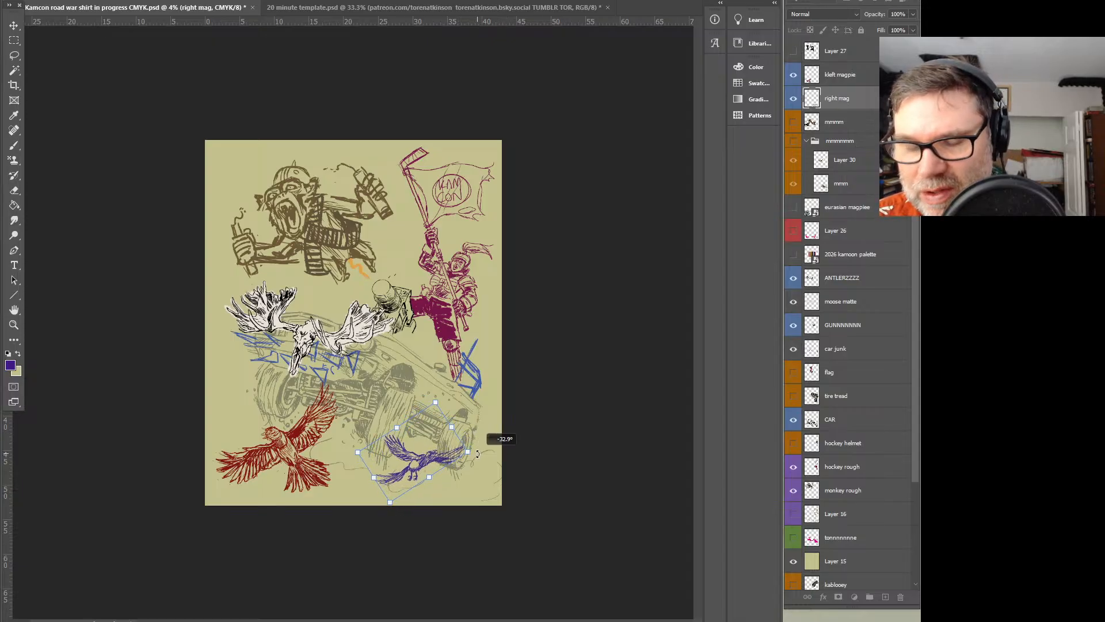
drag(478, 454, 460, 486)
drag(461, 423, 486, 405)
mouse_move(440, 461)
mouse_down()
mouse_move(446, 455)
mouse_move(451, 471)
mouse_move(432, 467)
mouse_move(441, 460)
mouse_move(435, 475)
mouse_up()
Switch to the Lasso tool and save the document
click(15, 55)
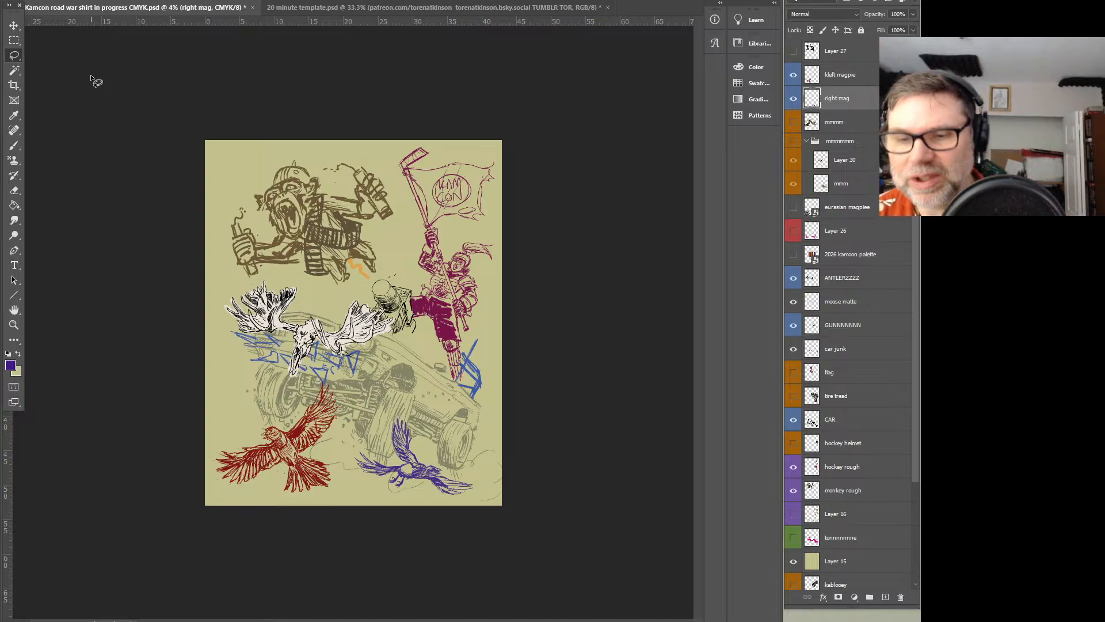
click(27, 0)
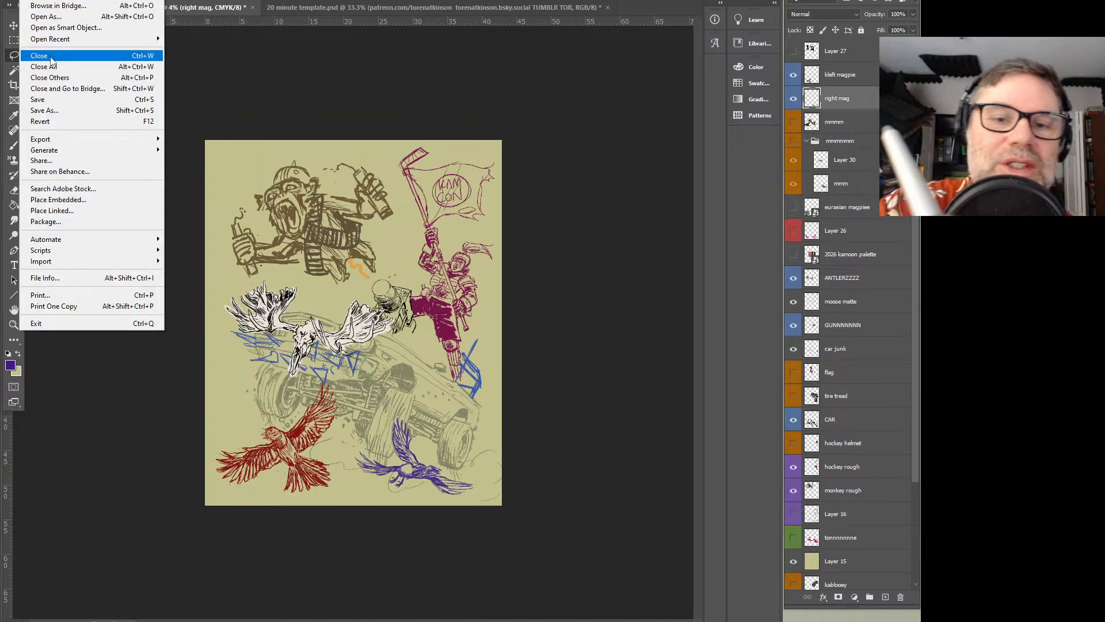
click(57, 104)
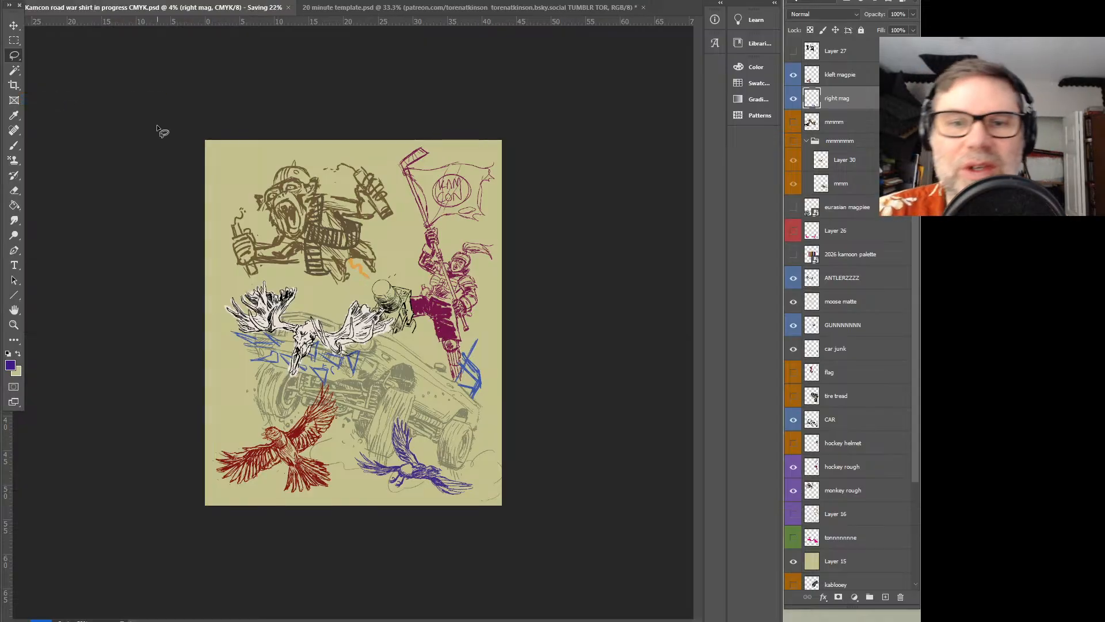
Flip the entire canvas horizontally
click(69, 0)
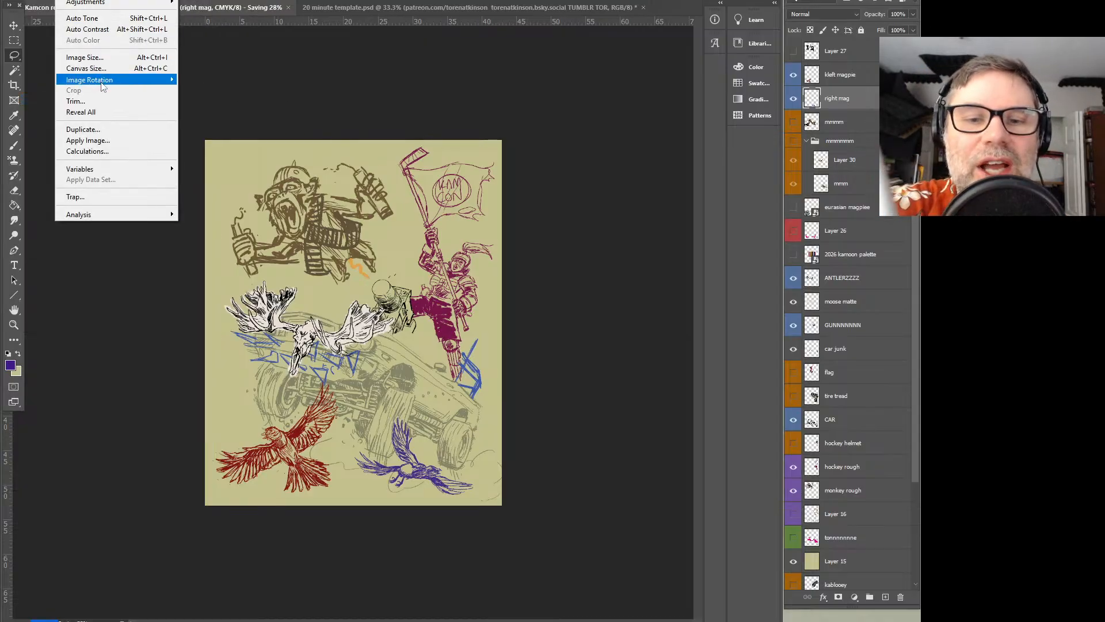
mouse_move(115, 79)
click(253, 129)
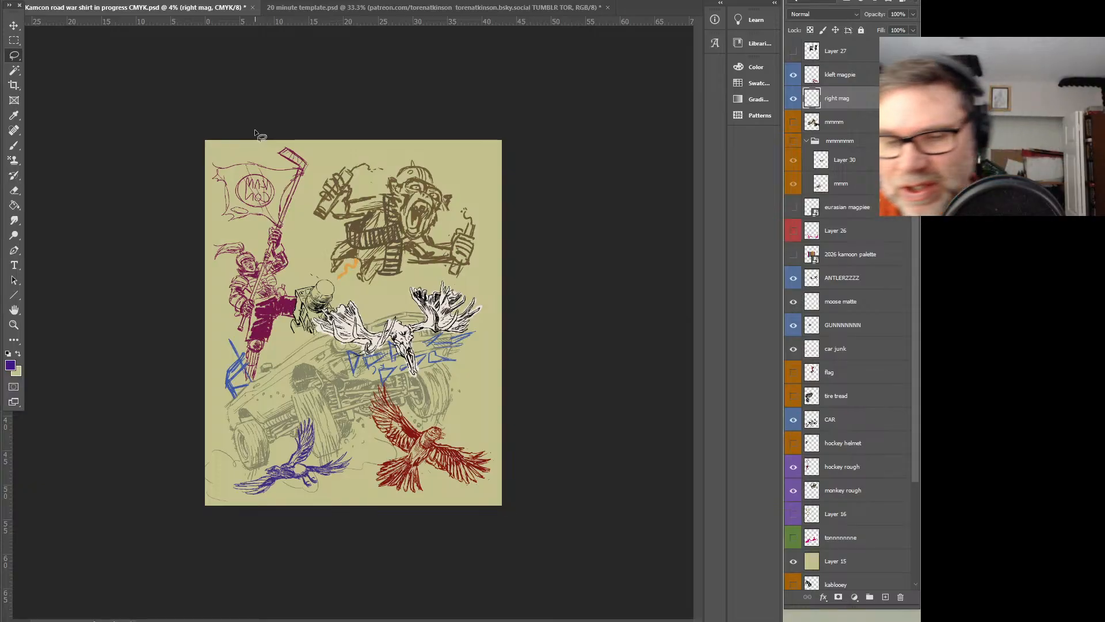
key(ctrl+plus)
key(ctrl+plus)
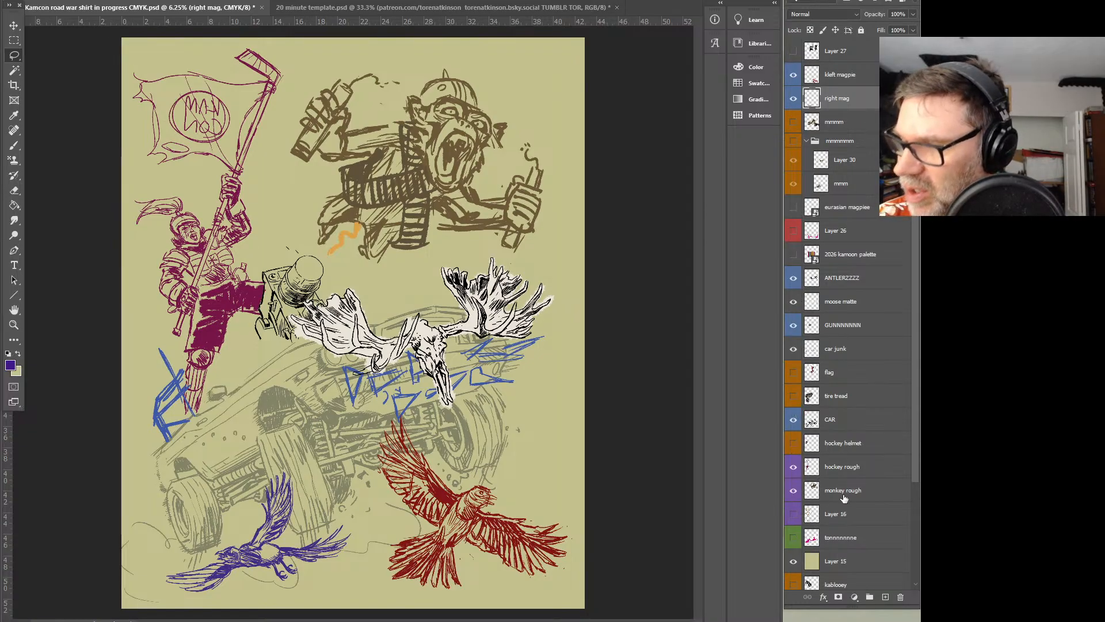
Move the magpie photo layer into the orange reference group, collapse the group, preview its contents and leave it hidden
click(794, 123)
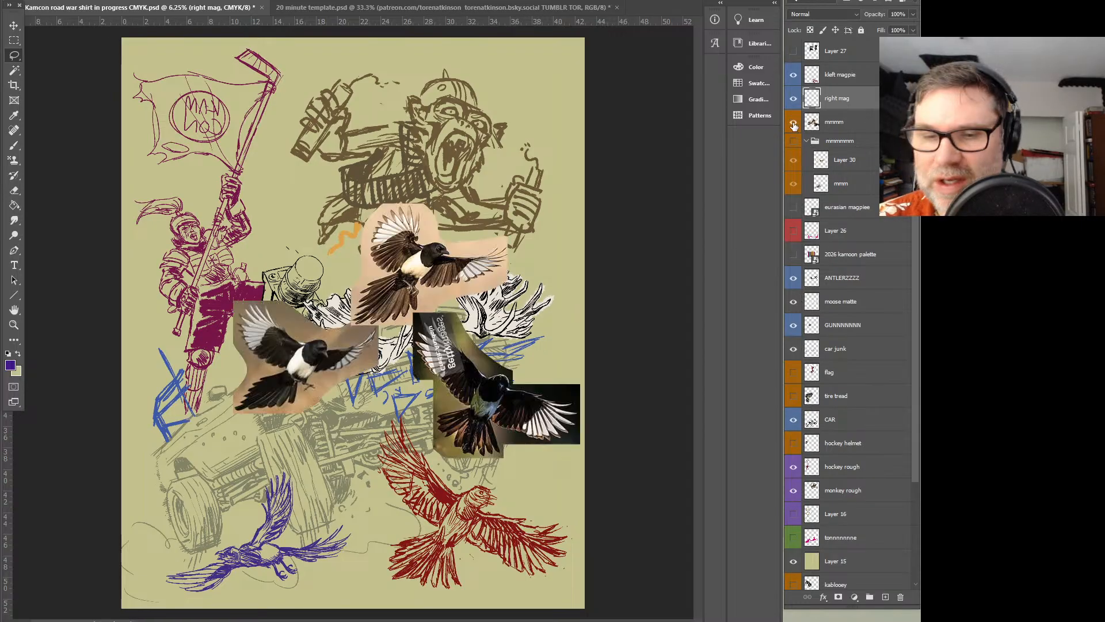
drag(845, 129, 844, 145)
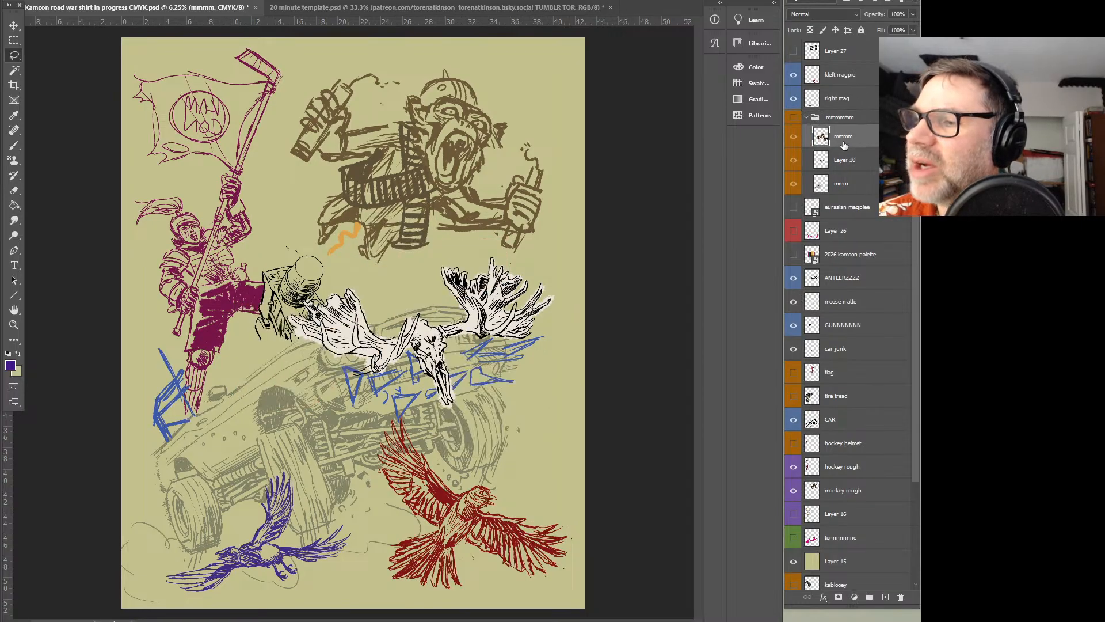
click(806, 118)
click(794, 117)
click(793, 118)
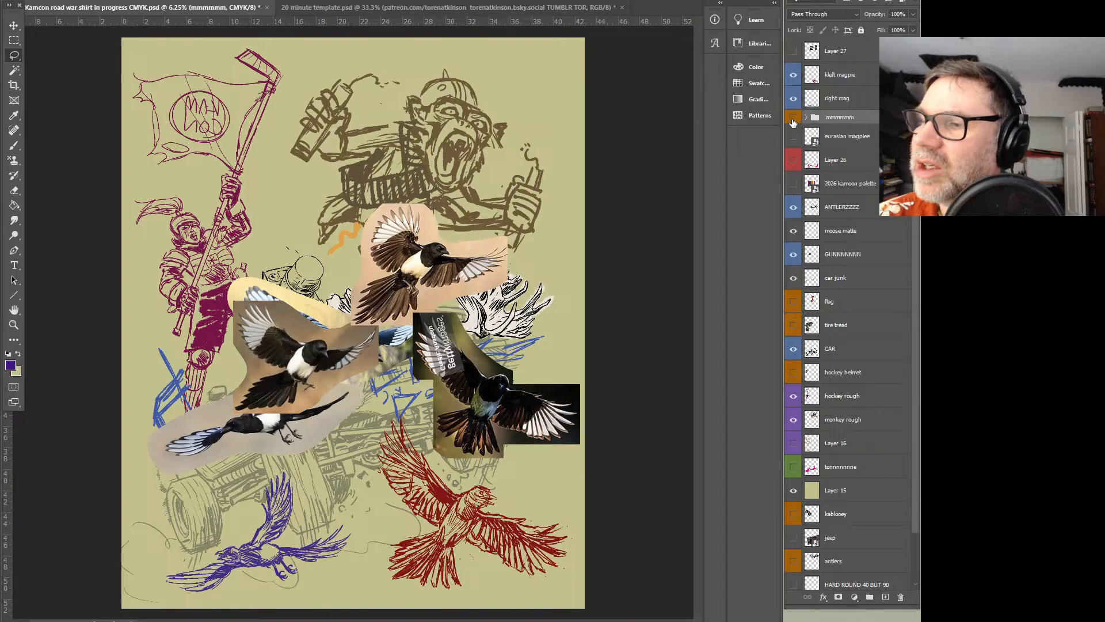
Delete the eurasian magpies photo layer and Layer 26 with the pink guide strokes
click(794, 139)
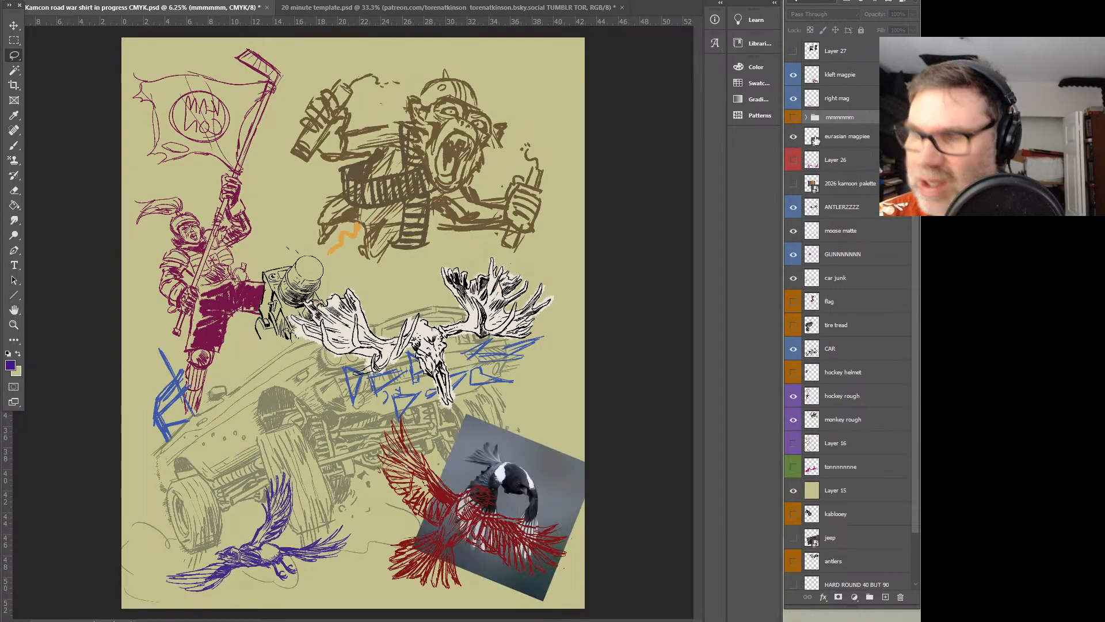
click(813, 140)
key(Delete)
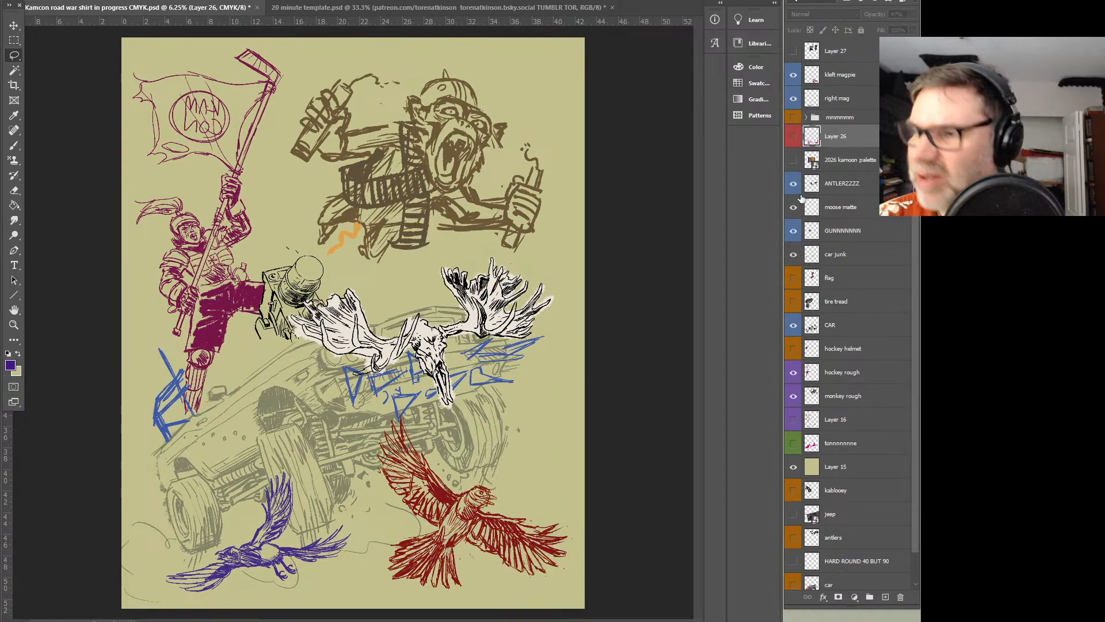
click(793, 139)
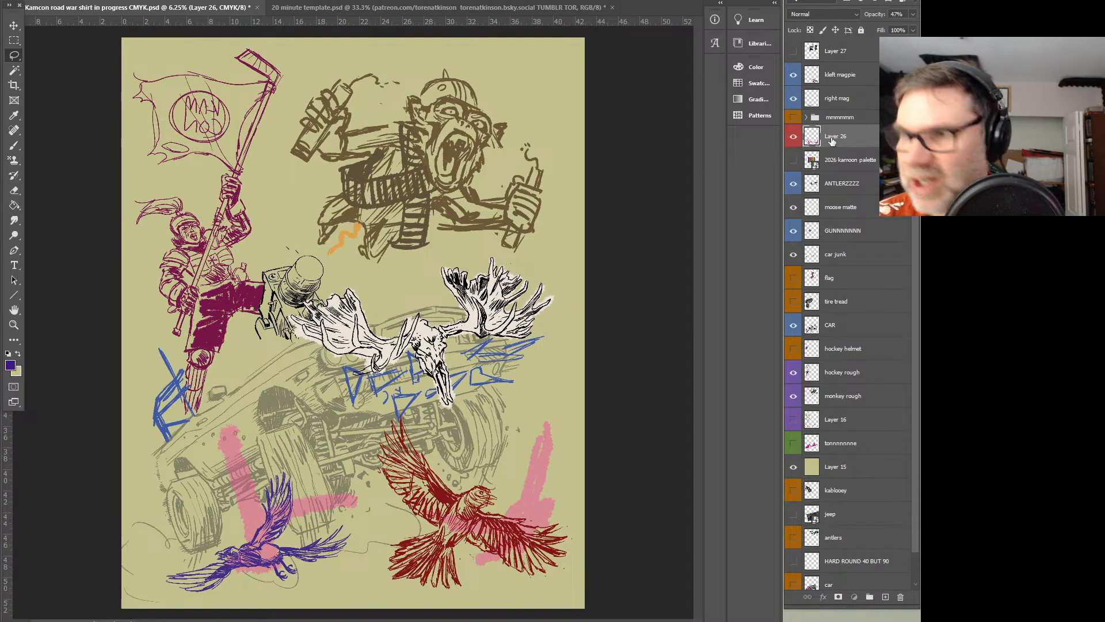
key(Delete)
Examine the 2026 kamoon palette layer and hide it again
click(792, 138)
click(793, 138)
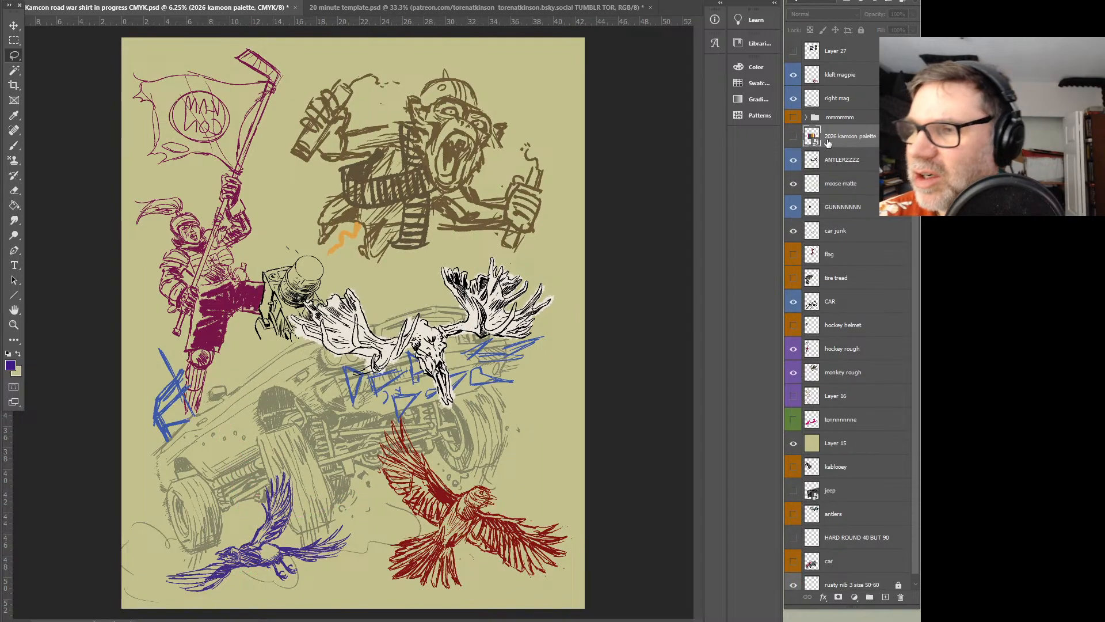
key(ctrl+comma)
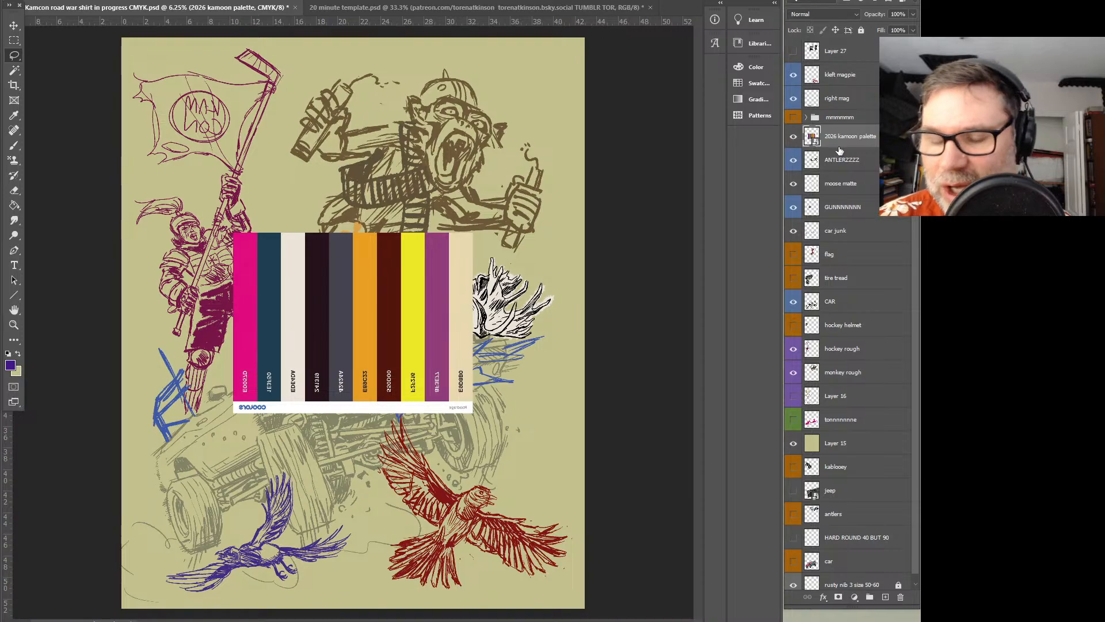
click(794, 138)
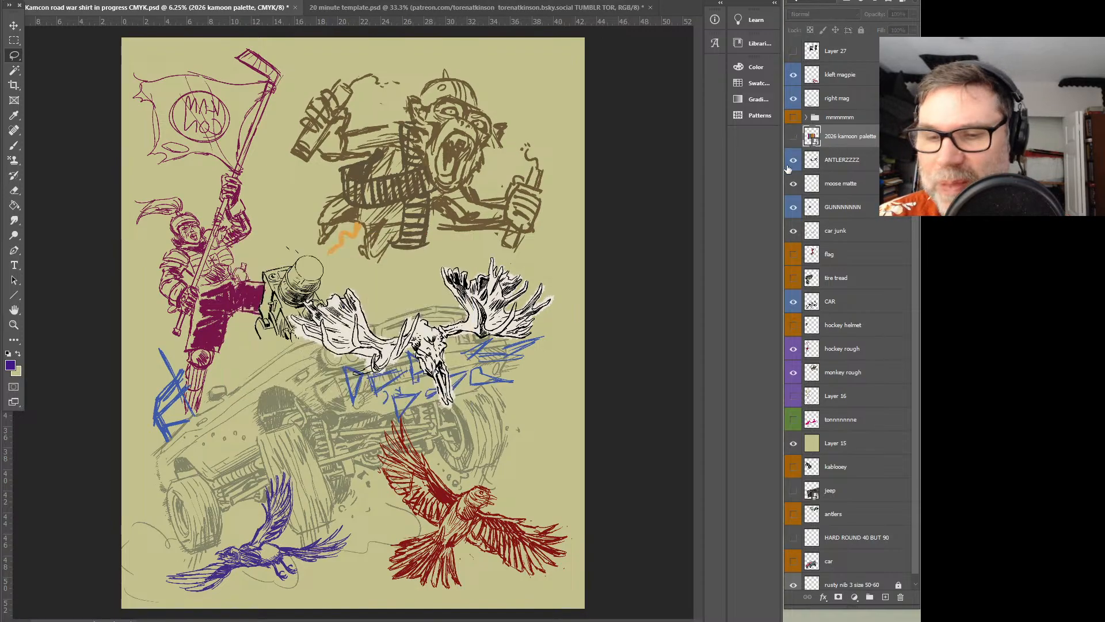
Show Layer 27 and erase the hockey player in the black jersey from the photo using a lasso selection
click(794, 51)
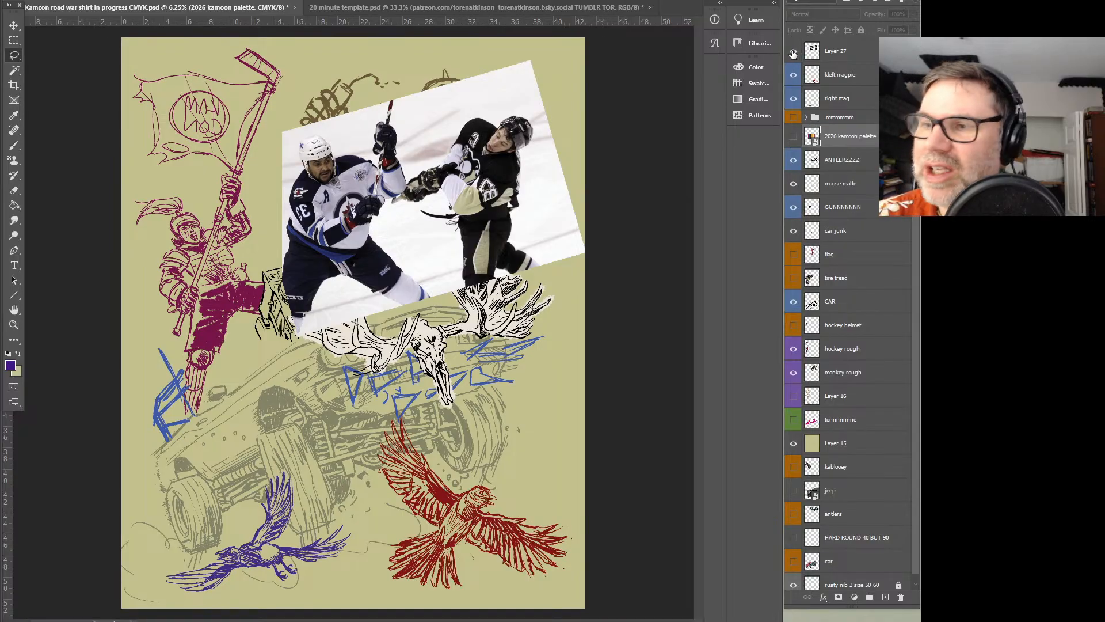
click(841, 57)
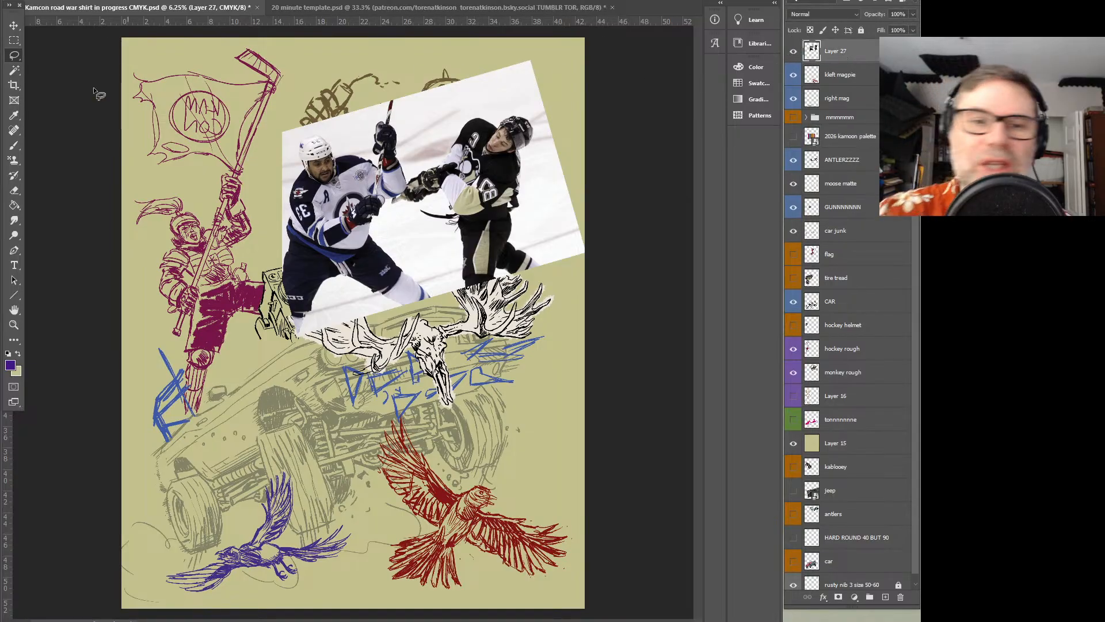
mouse_move(488, 347)
mouse_down()
mouse_move(414, 176)
mouse_move(634, 338)
mouse_move(490, 348)
mouse_up()
key(Delete)
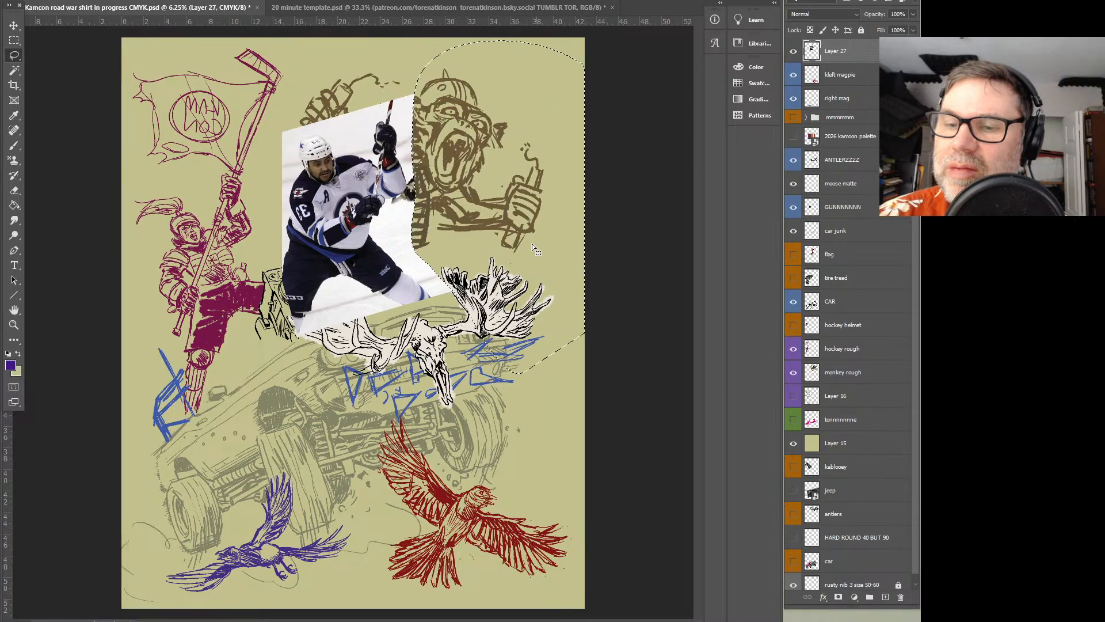
Label Layer 27 orange and move it beneath the Layer 15 background
right_click(850, 56)
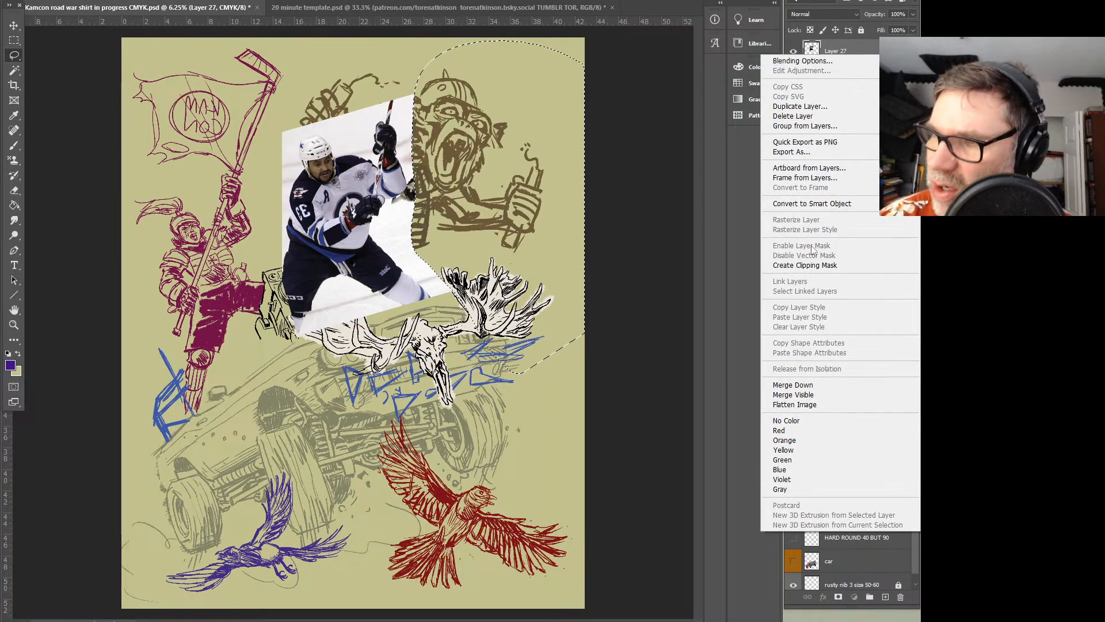
click(784, 439)
drag(836, 58, 797, 448)
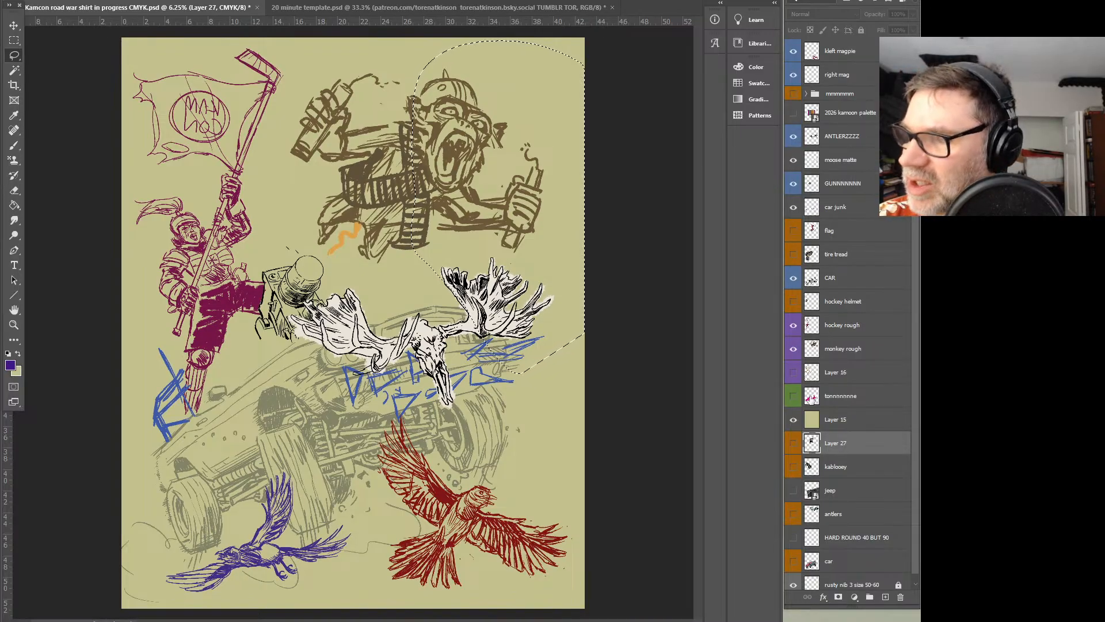
Preview the pink car colour layer and hide it again, and turn on Layer 16 with the background rough
click(794, 403)
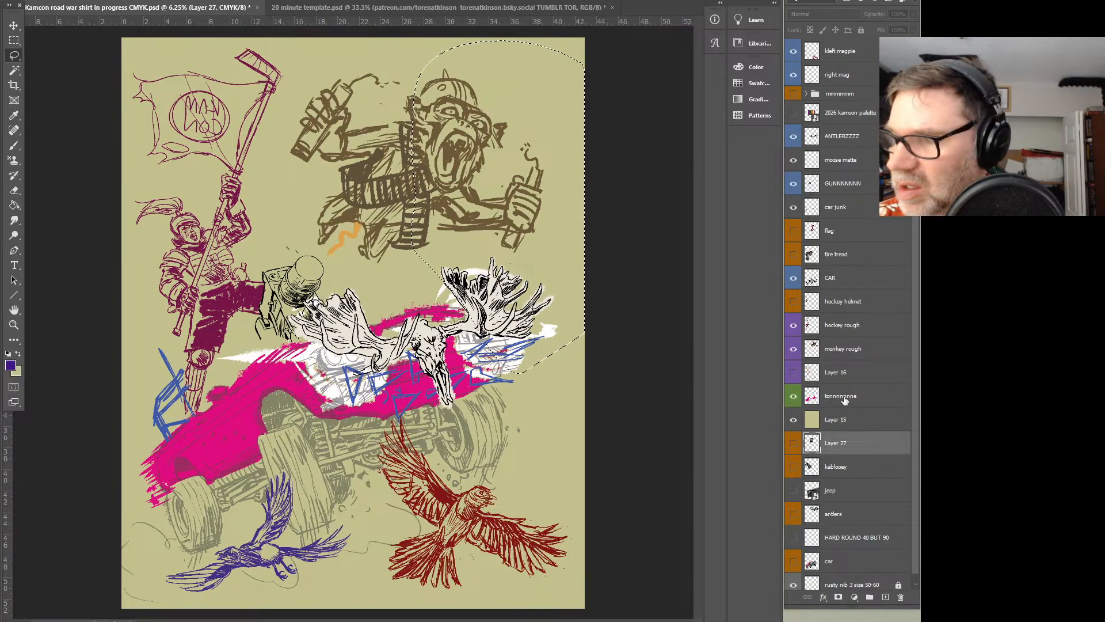
click(826, 403)
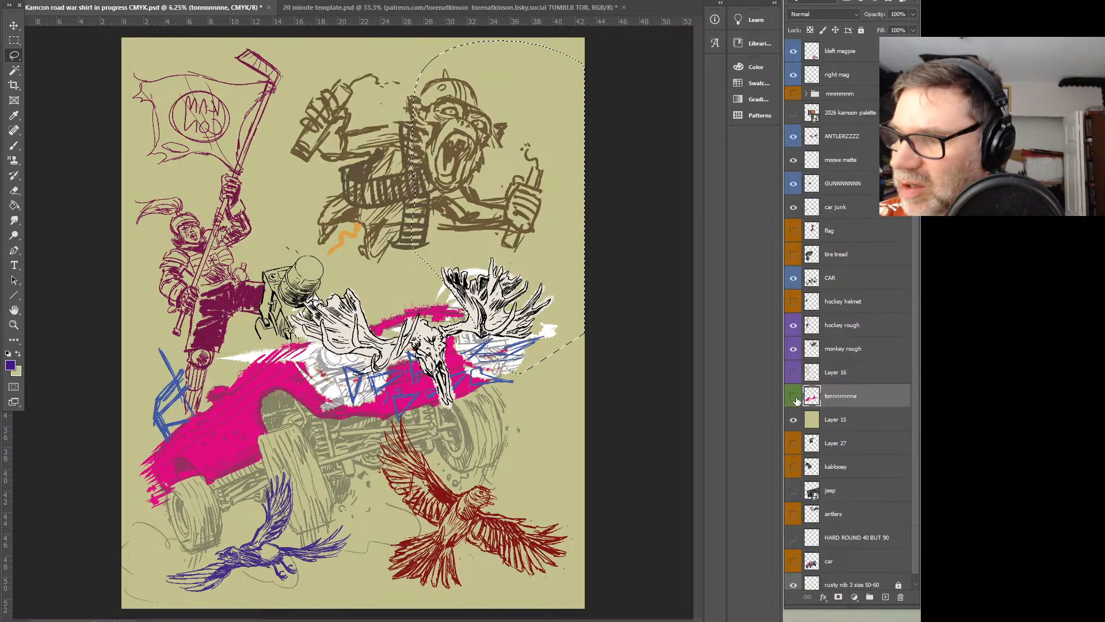
click(794, 396)
click(794, 372)
click(828, 373)
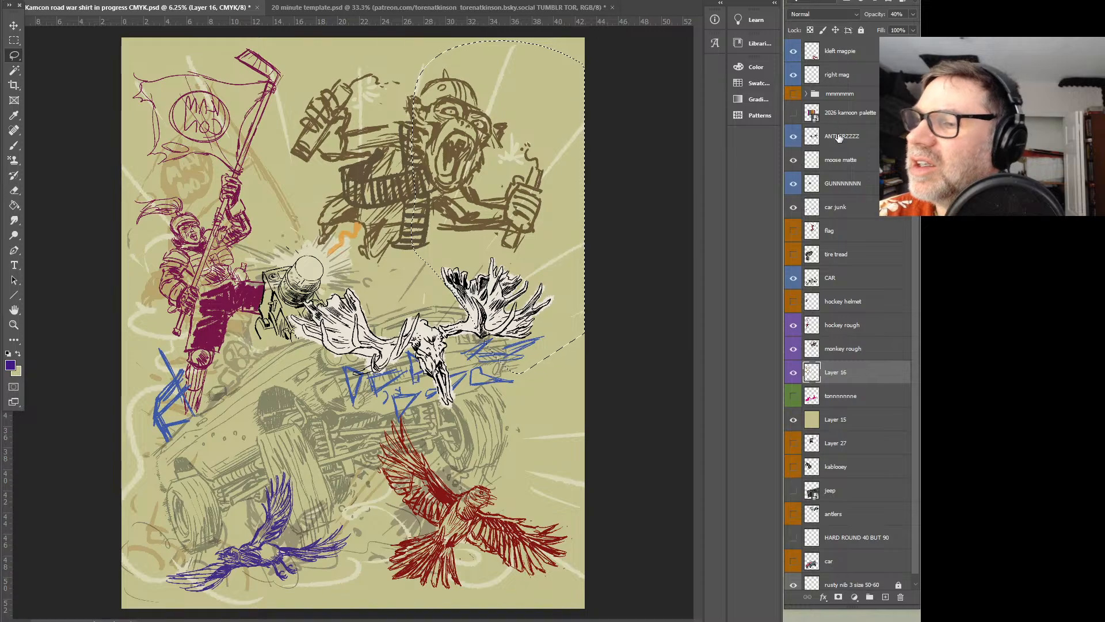
Toggle the car junk layer's visibility to examine what it contains
click(824, 201)
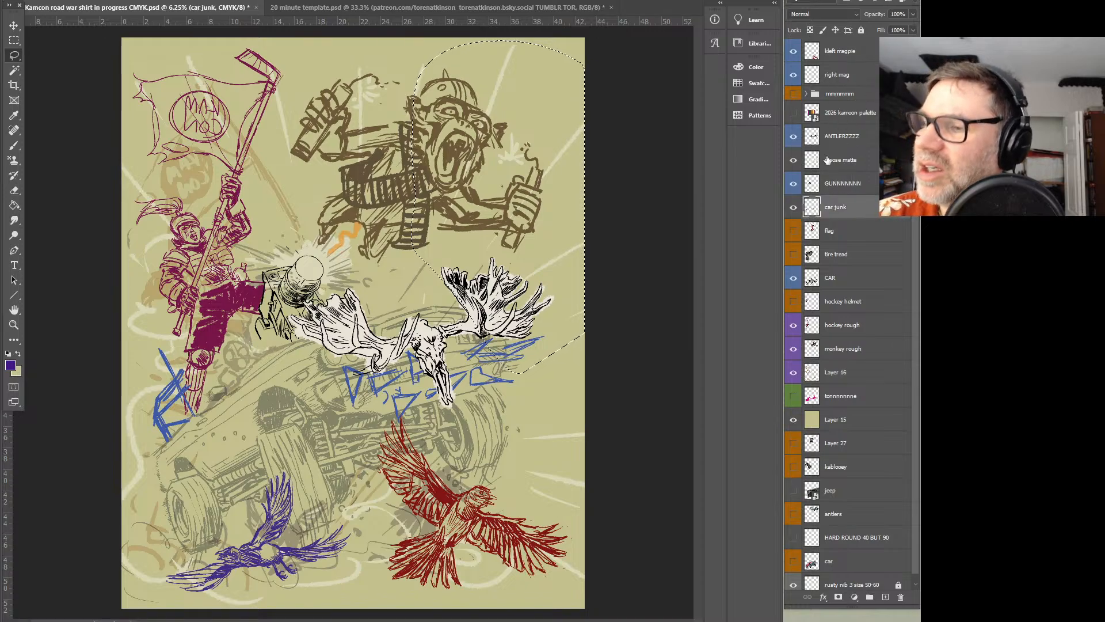
click(794, 207)
click(794, 207)
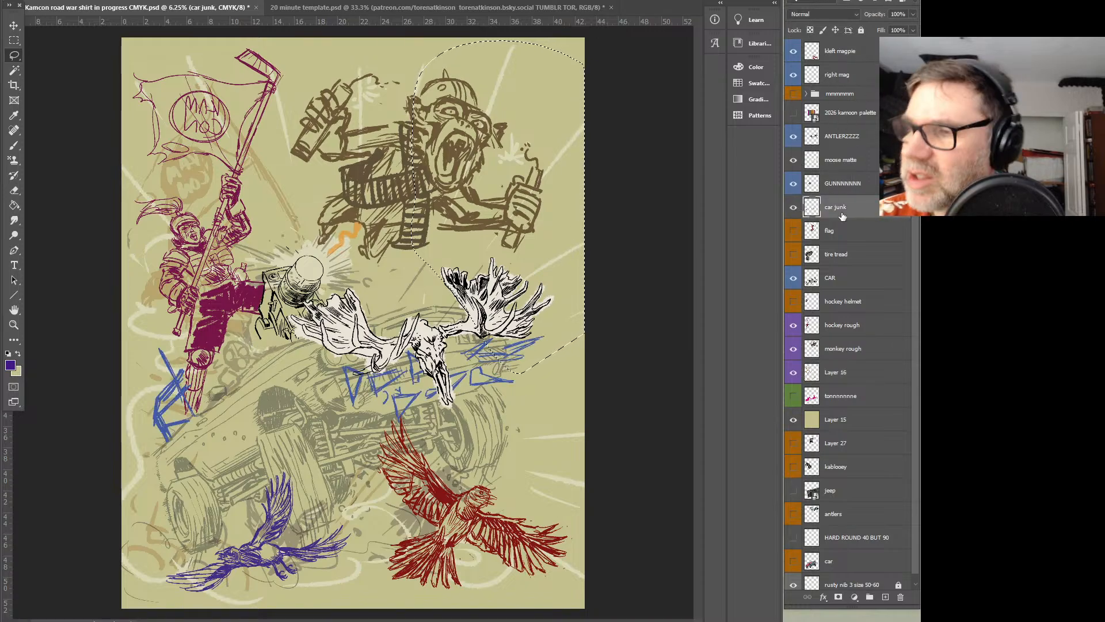
Raise the CAR layer's opacity to 100% and show the pink car colour layer beneath the line art
click(841, 277)
click(913, 14)
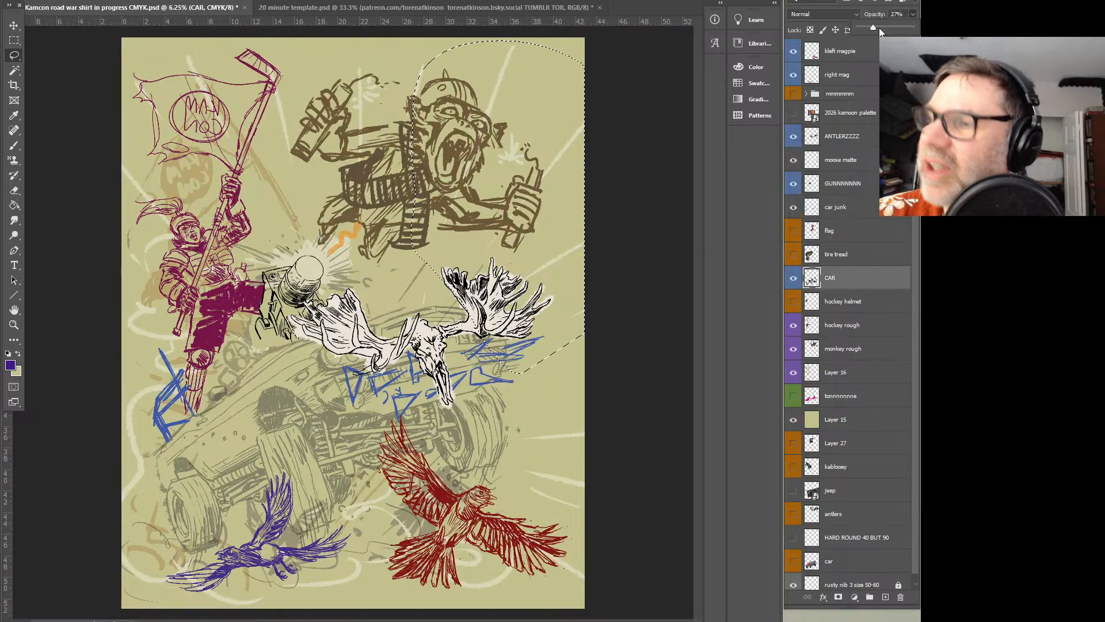
drag(881, 27, 920, 21)
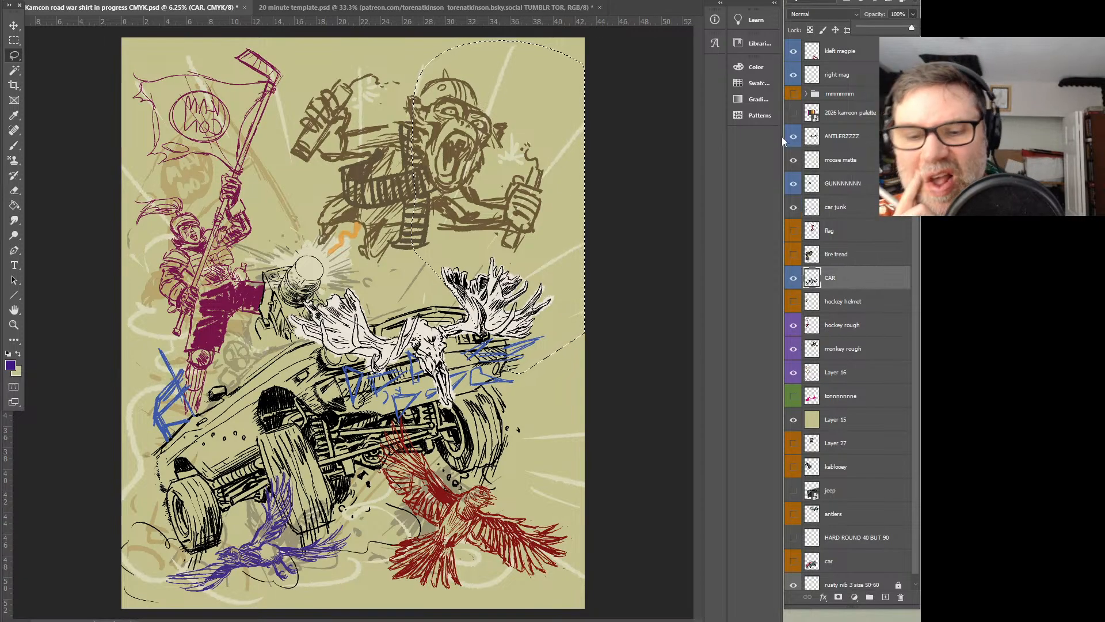
click(793, 396)
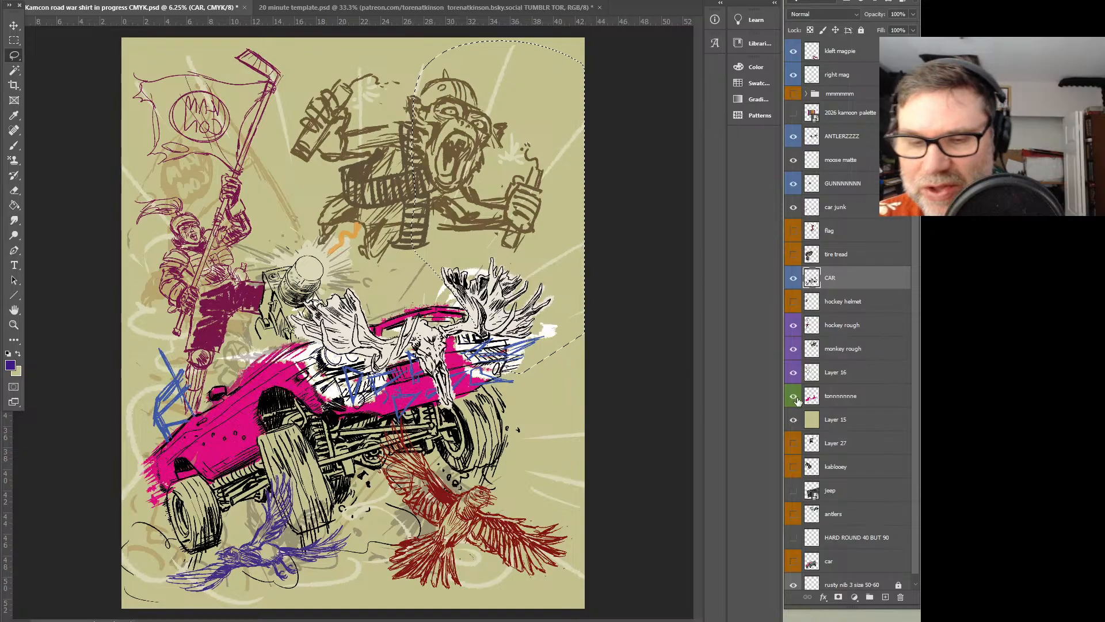
ctrl+click(493, 388)
drag(493, 388, 497, 324)
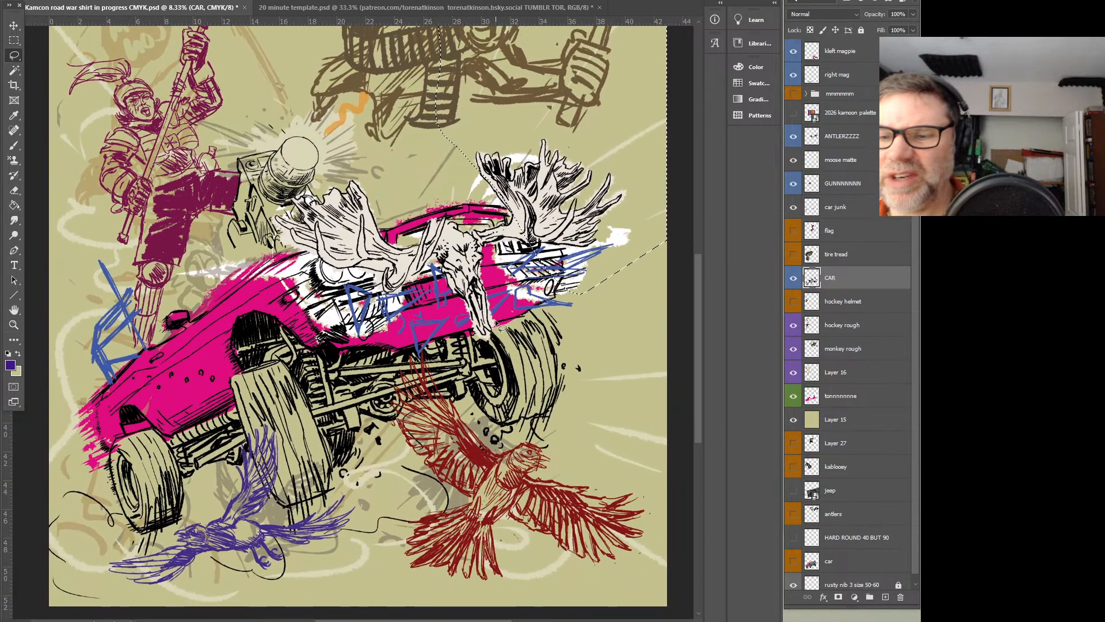
Extend the car's pink colouring on the green-labelled colour layer, filling in around the roof and front end
click(812, 400)
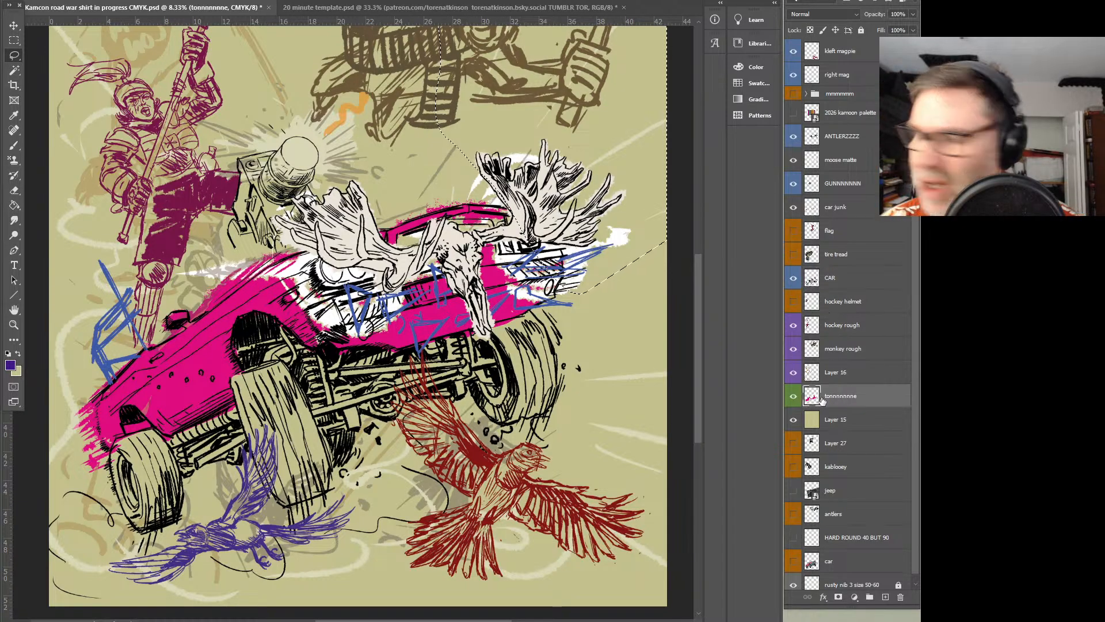
key(b)
alt+click(262, 299)
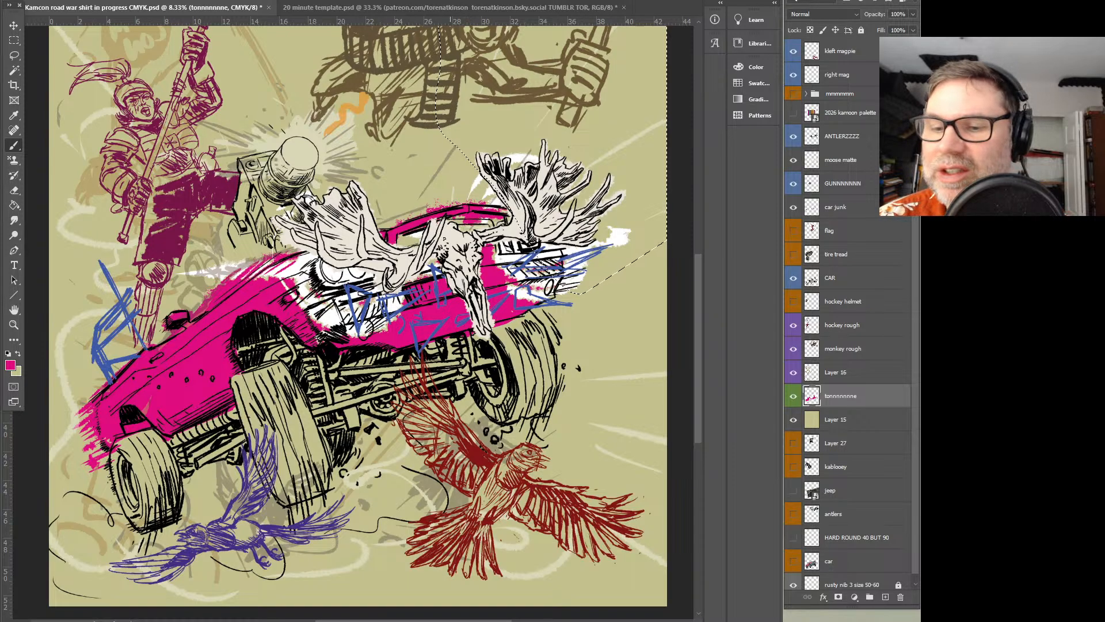
key(ctrl+d)
click(14, 40)
key(b)
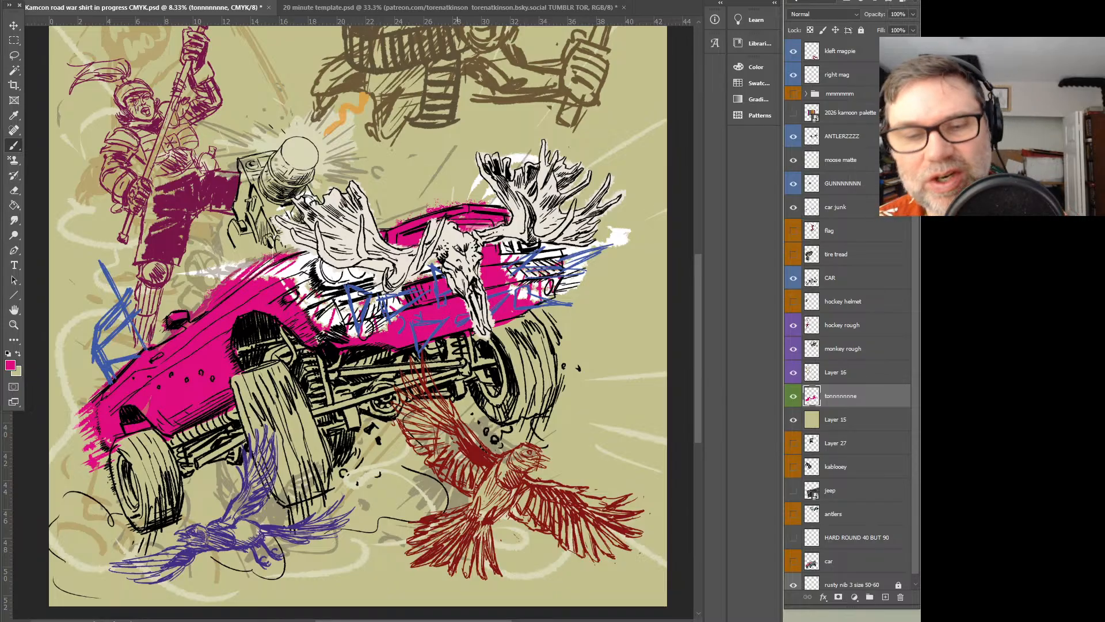
Check what the faded background rough on Layer 16 contains and raise its opacity to 100%
drag(387, 250, 480, 408)
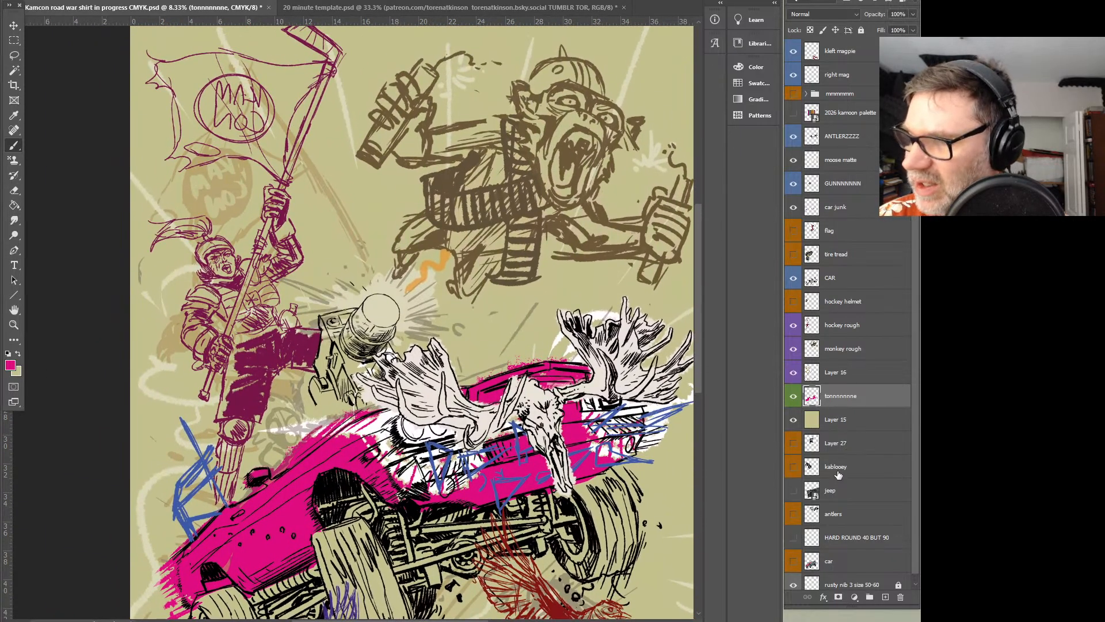
click(792, 373)
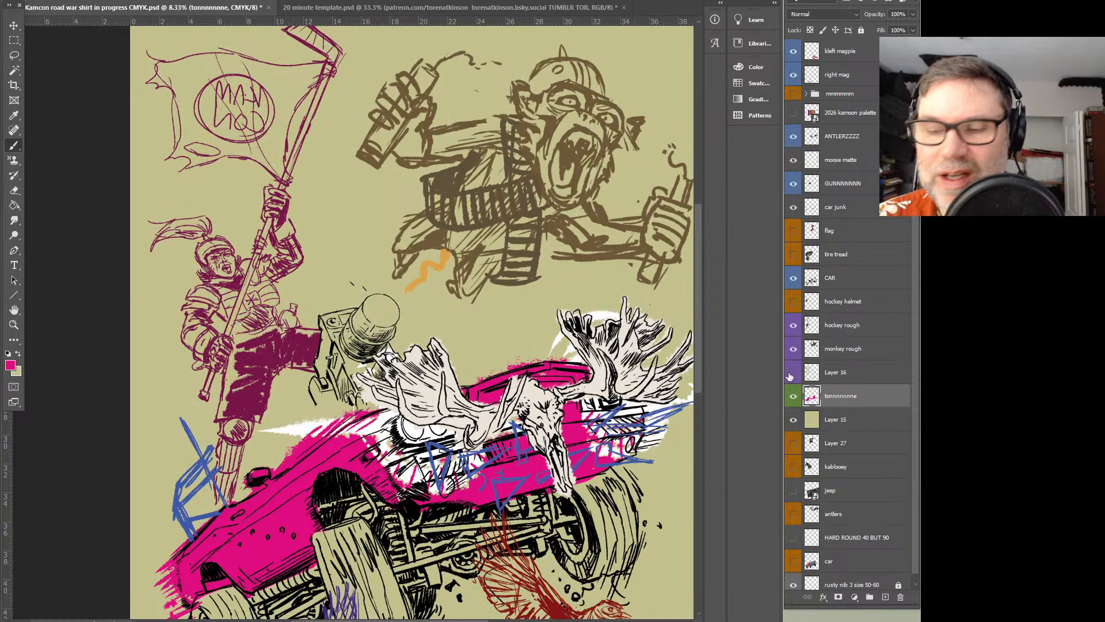
click(835, 380)
click(913, 14)
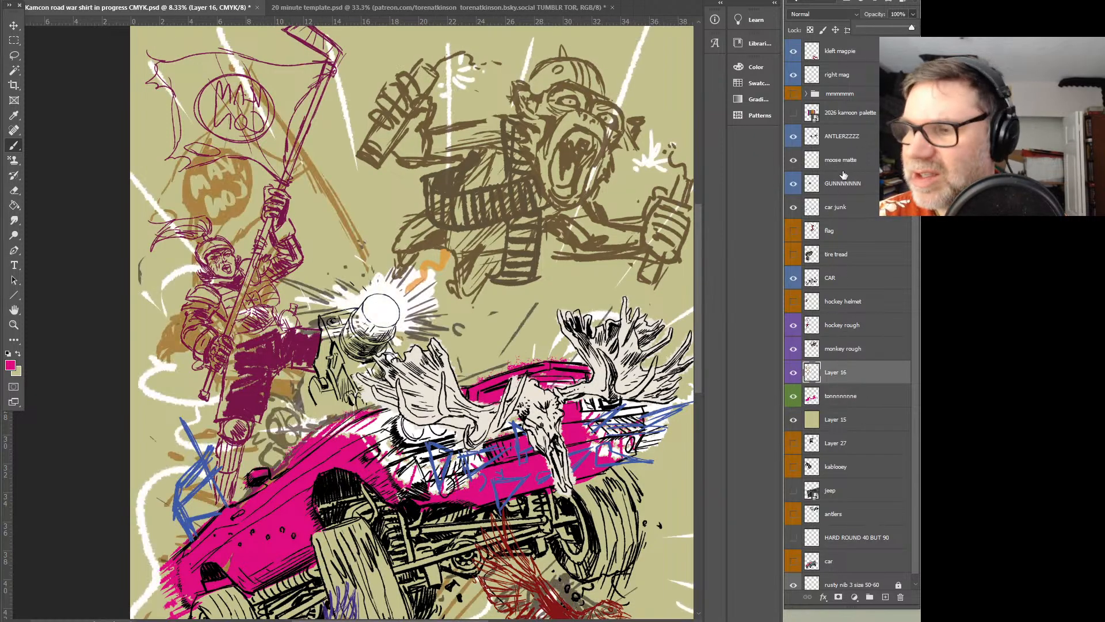
drag(611, 389, 563, 303)
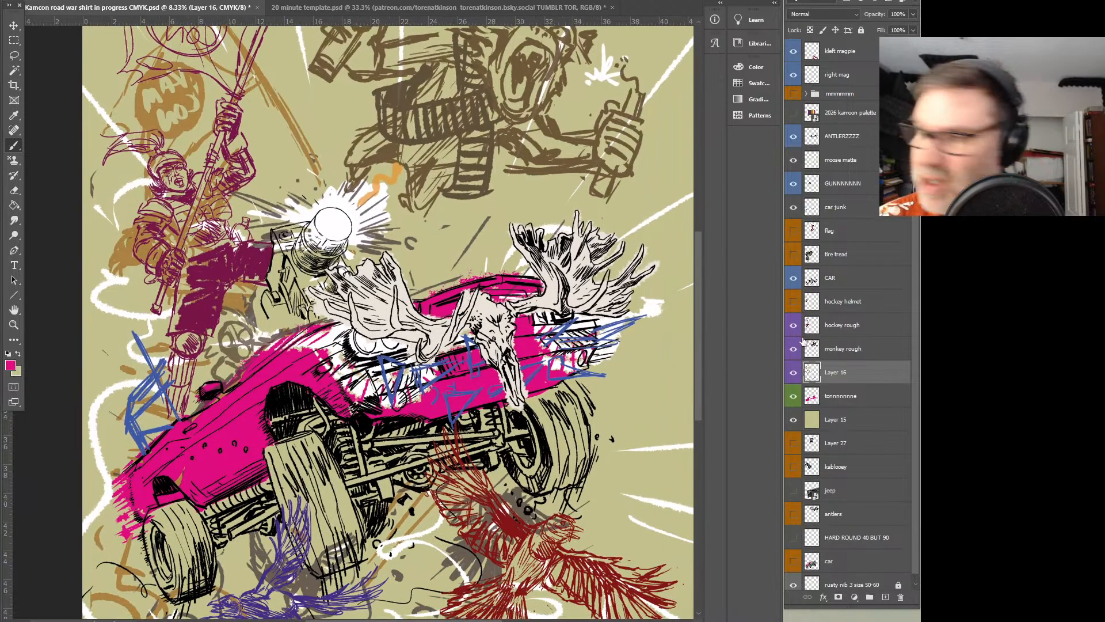
Isolate Layer 16, lasso and delete its old rough marks beneath the car, and recheck it with the other layers
alt+click(794, 375)
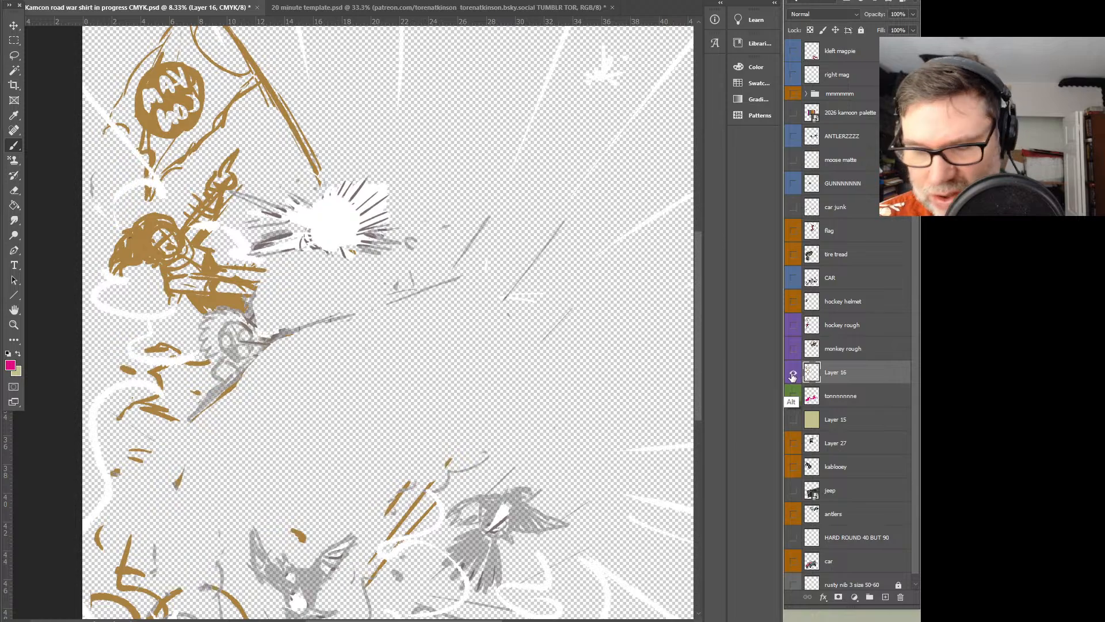
alt+click(793, 373)
scroll(380, 265, down, 3)
click(18, 55)
mouse_move(681, 469)
mouse_down()
mouse_move(501, 225)
mouse_move(256, 338)
mouse_move(90, 356)
mouse_move(625, 530)
mouse_move(600, 449)
mouse_up()
key(Delete)
key(ctrl+d)
drag(487, 220, 507, 317)
click(794, 373)
click(795, 373)
click(794, 374)
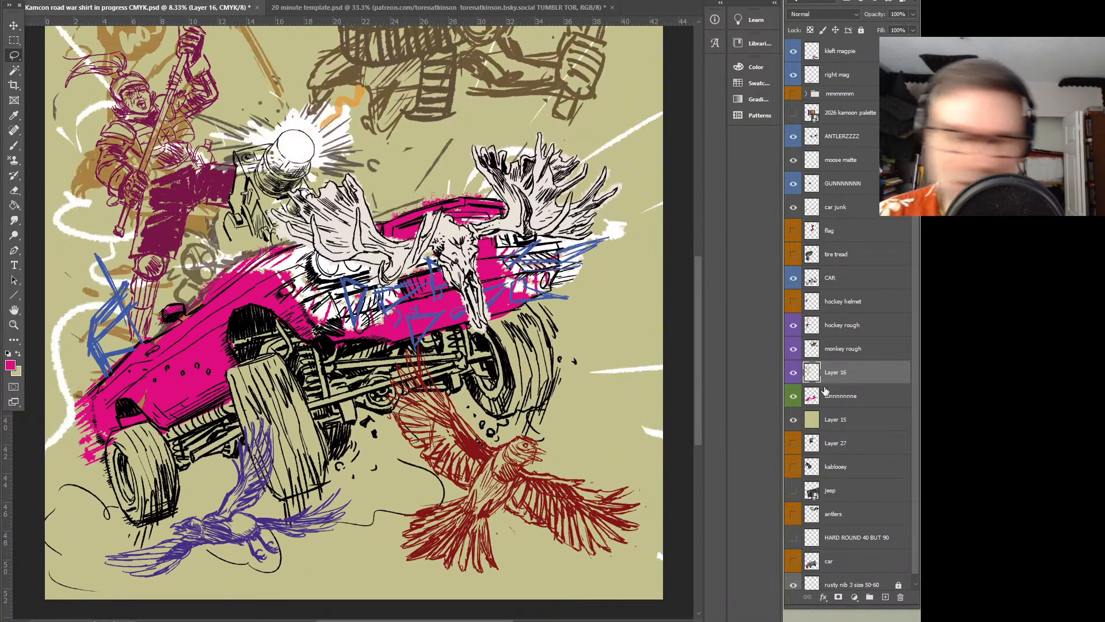
Keep Layer 16 and delete only its orange rough strokes, clearing the selection once they are removed
key(Delete)
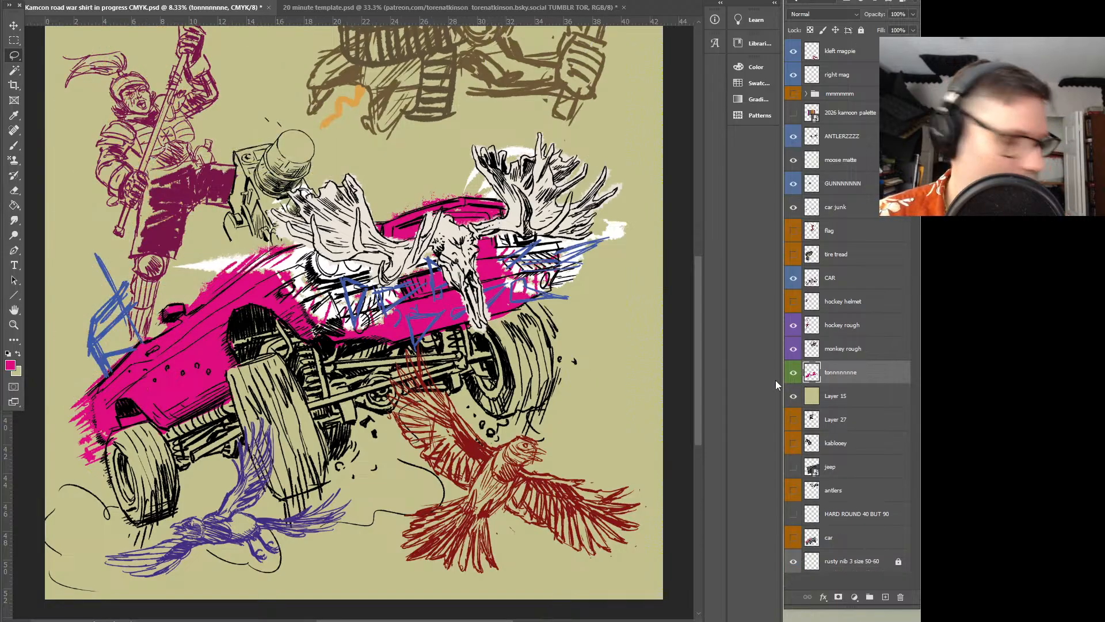
key(ctrl+z)
drag(349, 274, 448, 319)
key(w)
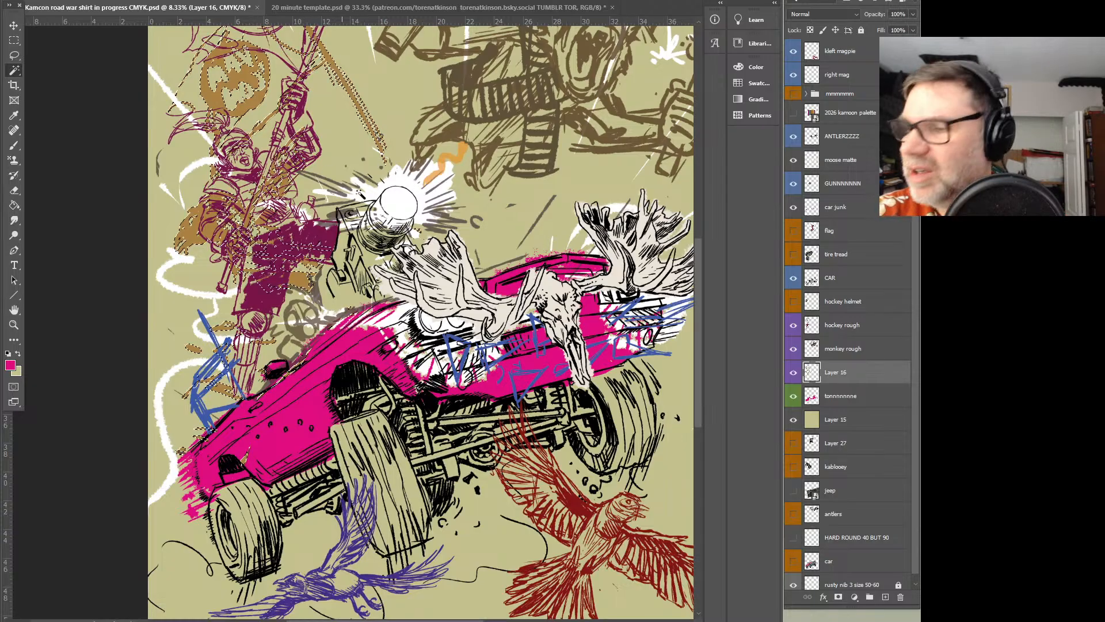
key(Delete)
click(14, 56)
key(ctrl+d)
drag(408, 320, 354, 271)
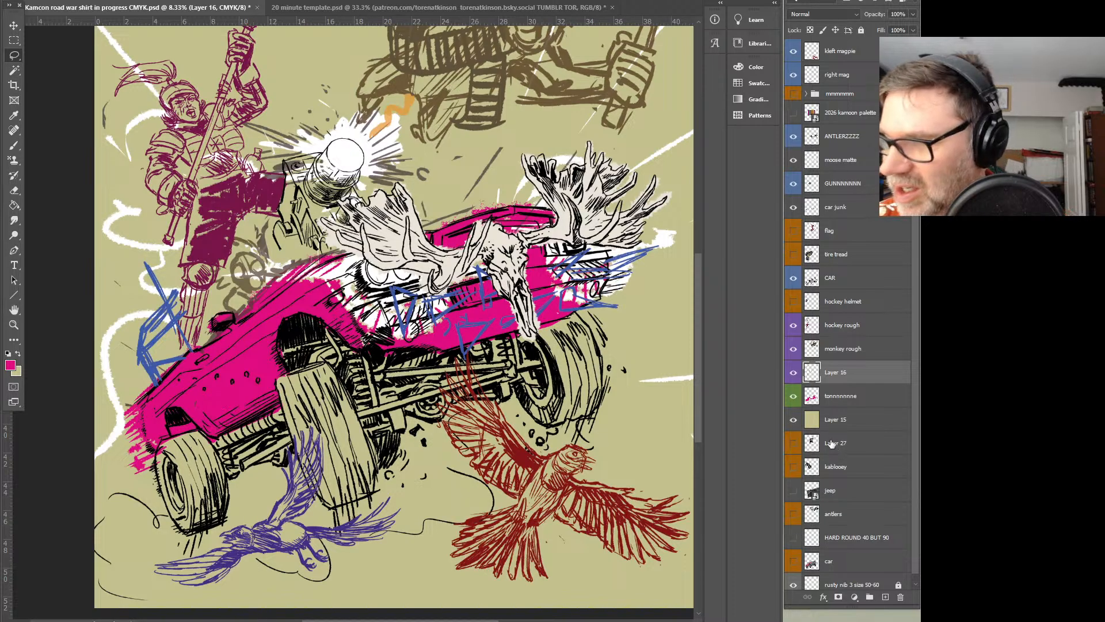
Sample the slate grey swatch from the 2026 kamcon palette layer and hide the palette again
click(794, 113)
click(835, 113)
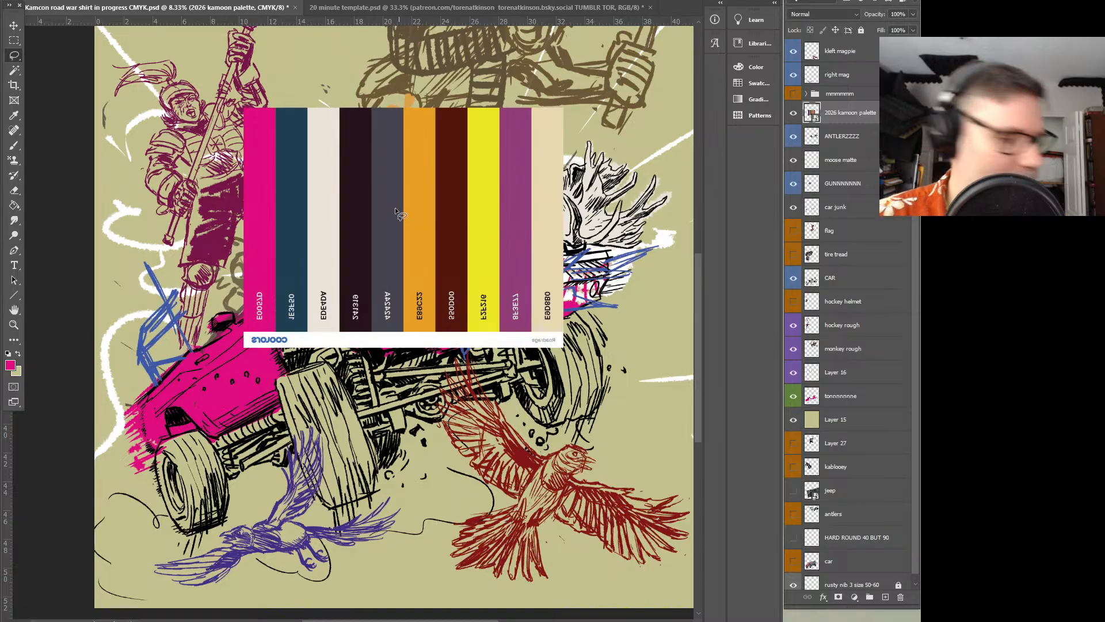
key(i)
click(389, 182)
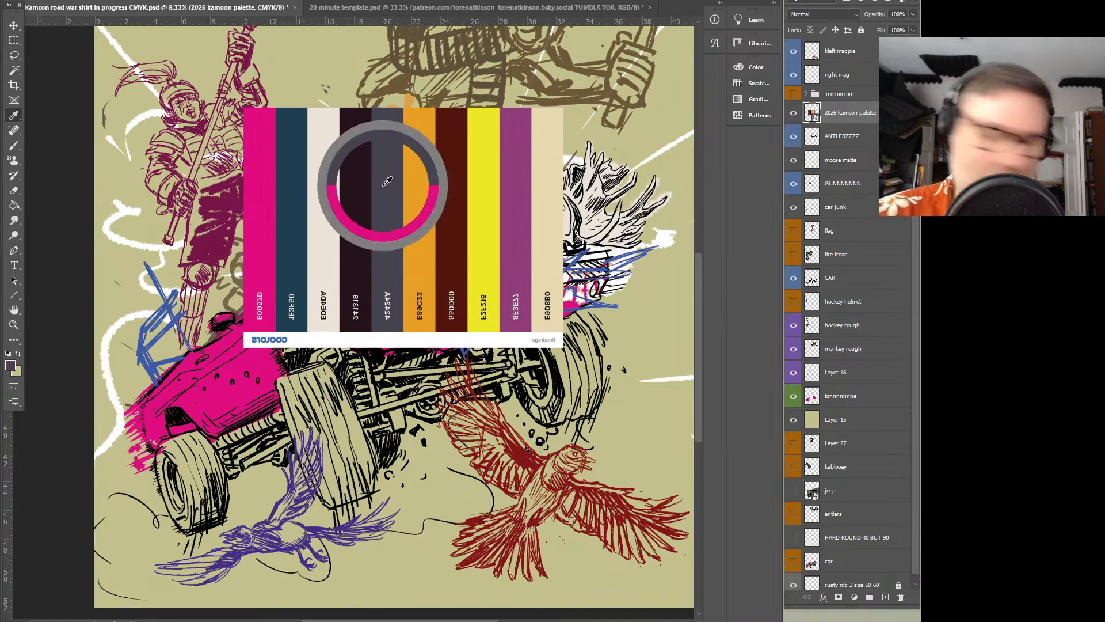
click(794, 113)
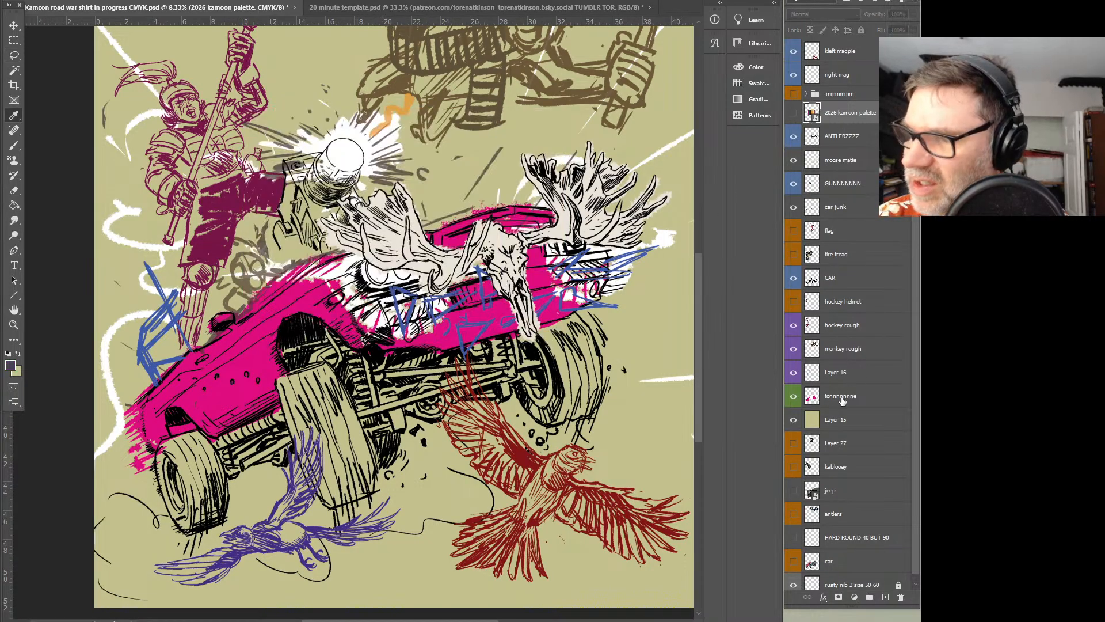
Paint the car's undercarriage and tires slate grey on the green-labelled colour layer
click(841, 396)
key(b)
mouse_move(364, 397)
mouse_down()
mouse_move(343, 422)
mouse_move(328, 400)
mouse_move(332, 452)
mouse_move(325, 398)
mouse_move(307, 437)
mouse_move(283, 386)
mouse_move(321, 335)
mouse_move(370, 383)
mouse_move(374, 368)
mouse_move(476, 356)
mouse_move(520, 370)
mouse_move(501, 388)
mouse_move(511, 391)
mouse_move(399, 415)
mouse_move(386, 423)
mouse_move(383, 459)
mouse_move(352, 494)
mouse_move(330, 500)
mouse_move(310, 452)
mouse_move(335, 482)
mouse_move(350, 481)
mouse_move(355, 444)
mouse_move(362, 450)
mouse_move(312, 436)
mouse_move(349, 385)
mouse_move(381, 379)
mouse_move(385, 397)
mouse_move(445, 381)
mouse_move(365, 361)
mouse_up()
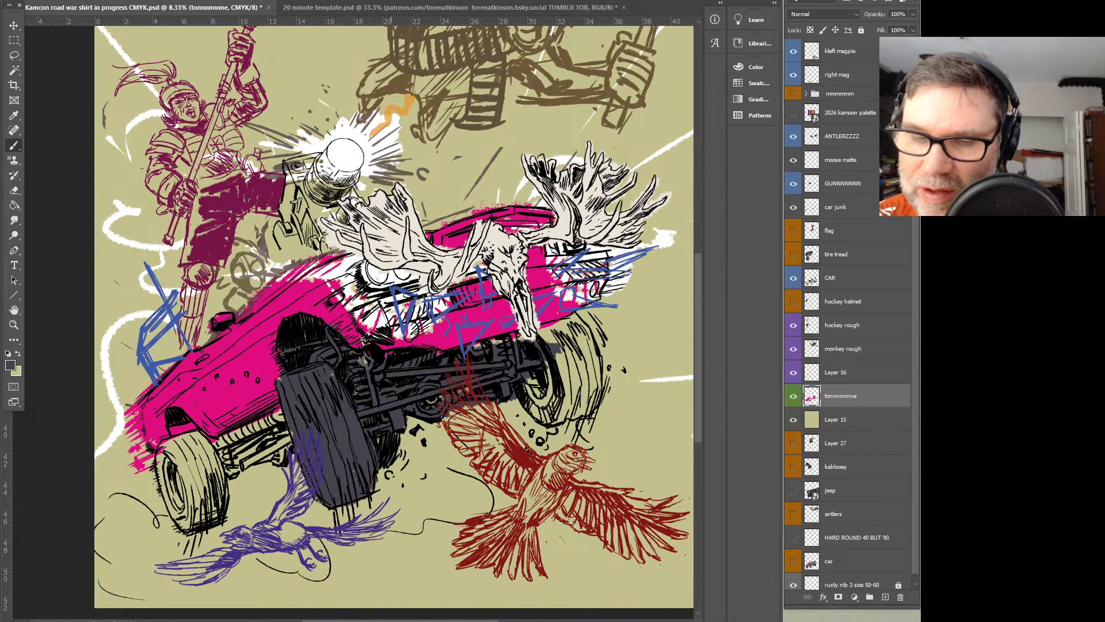
mouse_move(236, 443)
mouse_down()
mouse_move(286, 419)
mouse_move(304, 428)
mouse_move(241, 450)
mouse_move(167, 447)
mouse_move(191, 511)
mouse_move(172, 490)
mouse_move(189, 455)
mouse_move(204, 466)
mouse_move(193, 524)
mouse_move(164, 502)
mouse_up()
mouse_move(548, 357)
mouse_down()
mouse_move(559, 337)
mouse_move(497, 353)
mouse_move(590, 321)
mouse_move(586, 396)
mouse_move(544, 419)
mouse_move(535, 408)
mouse_move(586, 344)
mouse_up()
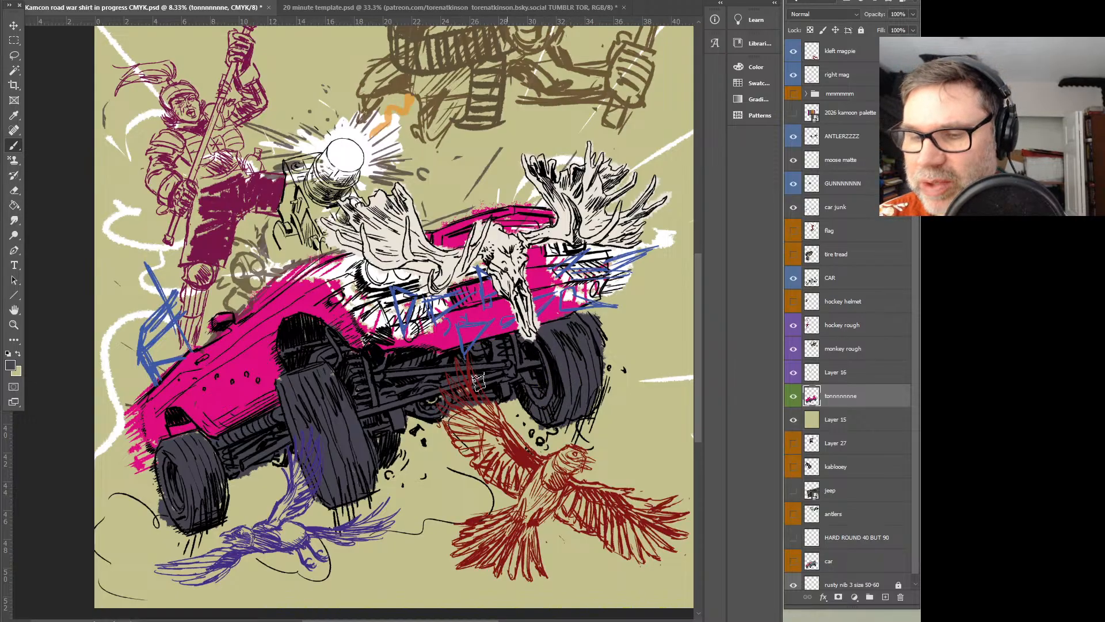
Sample the dark teal from the palette and block in both magpies beneath the car on the colour layer
click(794, 114)
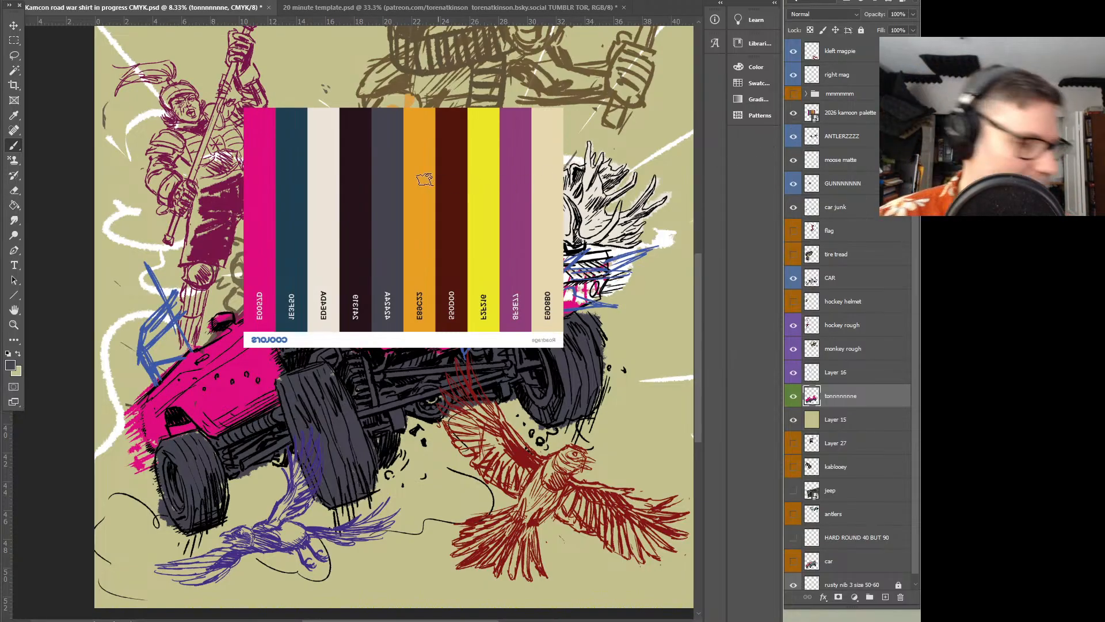
alt+click(292, 163)
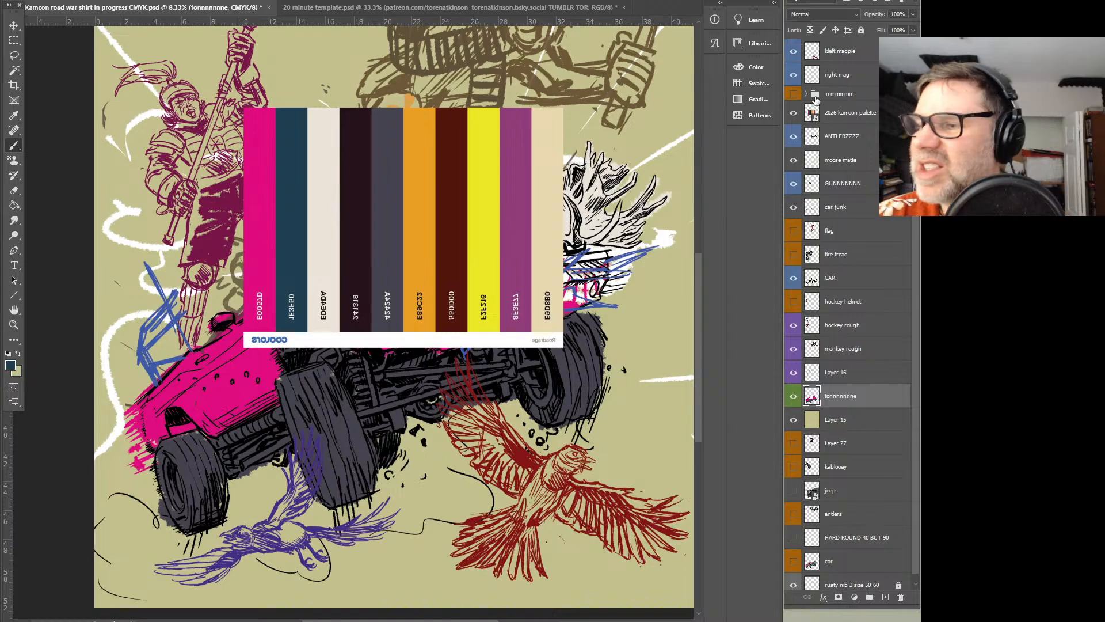
click(794, 397)
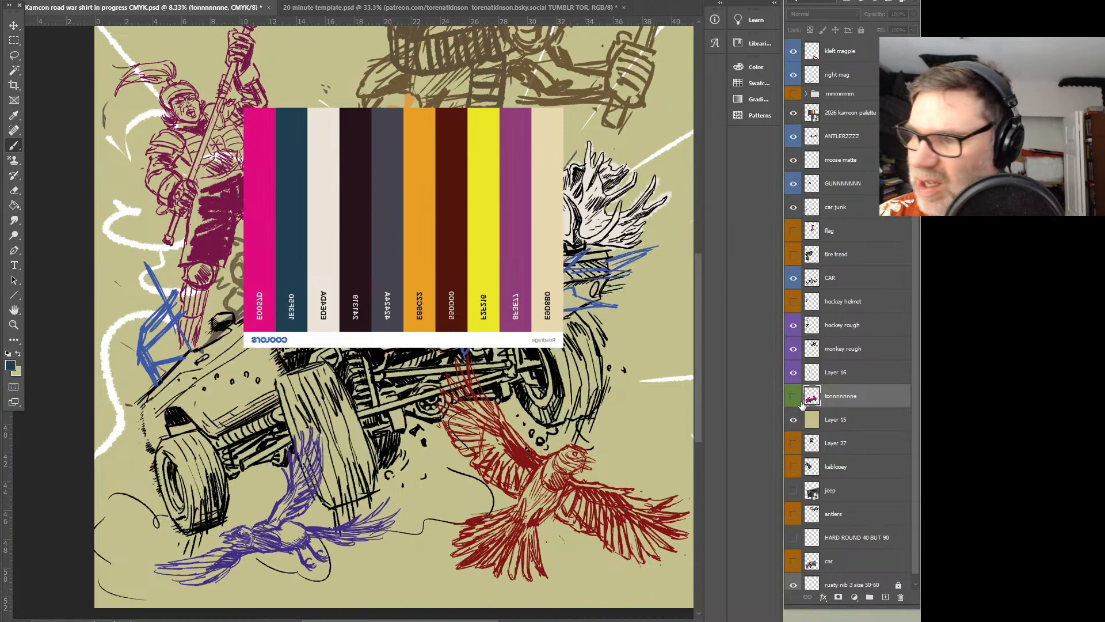
click(800, 400)
click(796, 114)
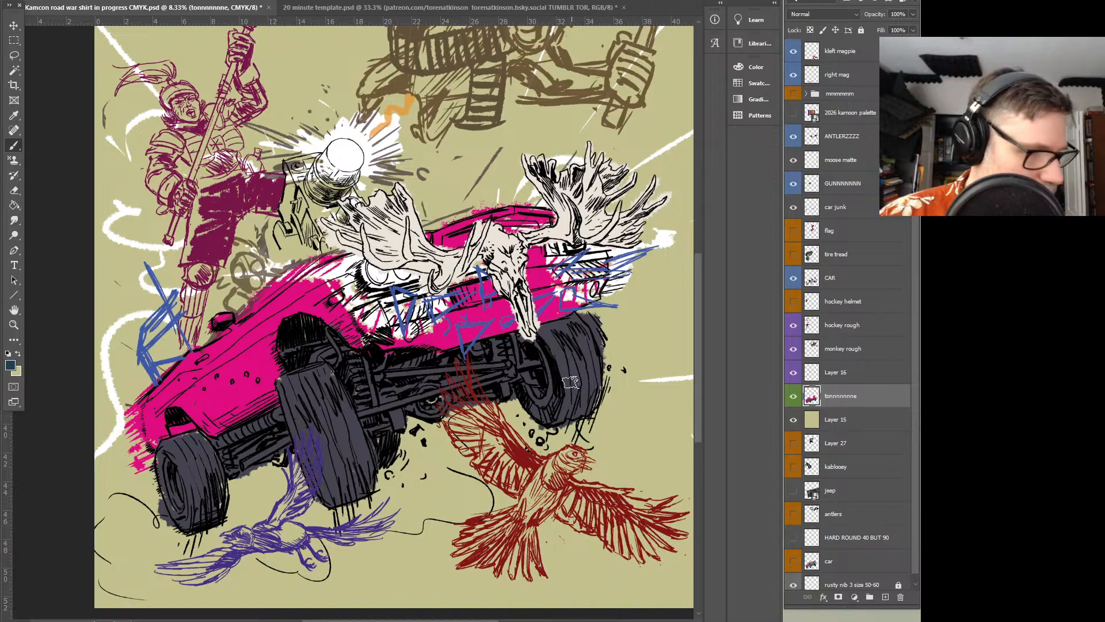
mouse_move(473, 392)
mouse_down()
mouse_move(457, 376)
mouse_move(458, 428)
mouse_move(508, 489)
mouse_move(489, 420)
mouse_move(533, 459)
mouse_move(579, 436)
mouse_move(568, 471)
mouse_move(513, 523)
mouse_move(500, 560)
mouse_move(532, 569)
mouse_move(603, 501)
mouse_move(588, 515)
mouse_move(610, 514)
mouse_move(615, 494)
mouse_move(673, 500)
mouse_move(613, 512)
mouse_move(660, 533)
mouse_move(648, 541)
mouse_move(617, 544)
mouse_move(570, 519)
mouse_up()
mouse_move(305, 469)
mouse_down()
mouse_move(290, 501)
mouse_move(184, 562)
mouse_move(230, 575)
mouse_move(303, 535)
mouse_move(346, 536)
mouse_move(322, 538)
mouse_move(377, 521)
mouse_move(352, 535)
mouse_move(392, 534)
mouse_up()
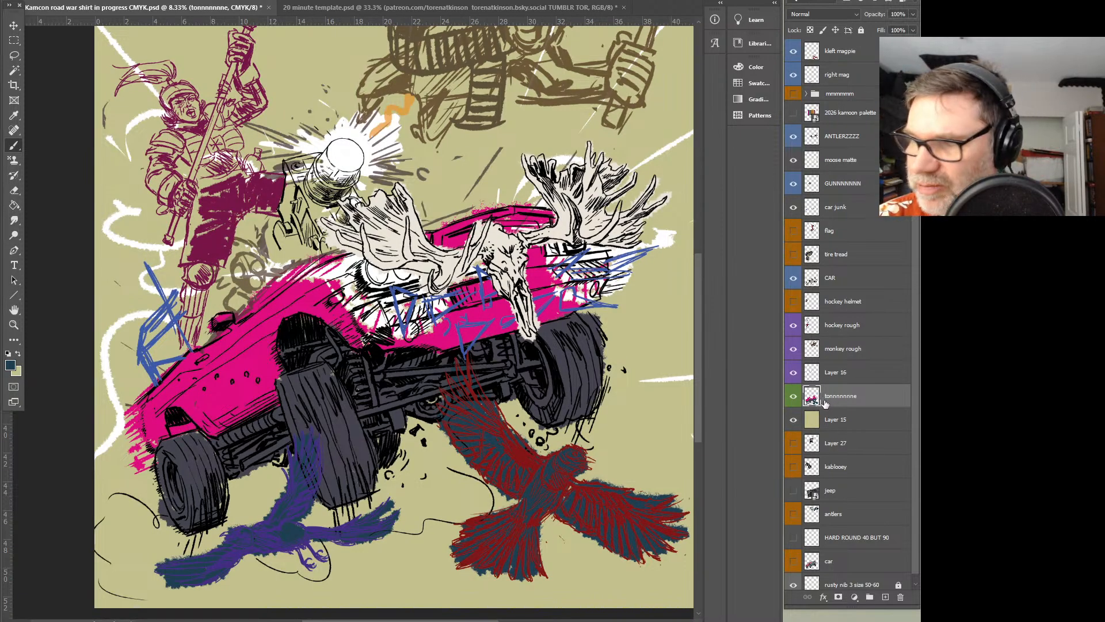
Show the palette, sample its pale cream swatch as the painting colour and switch to the Paint Bucket
click(794, 113)
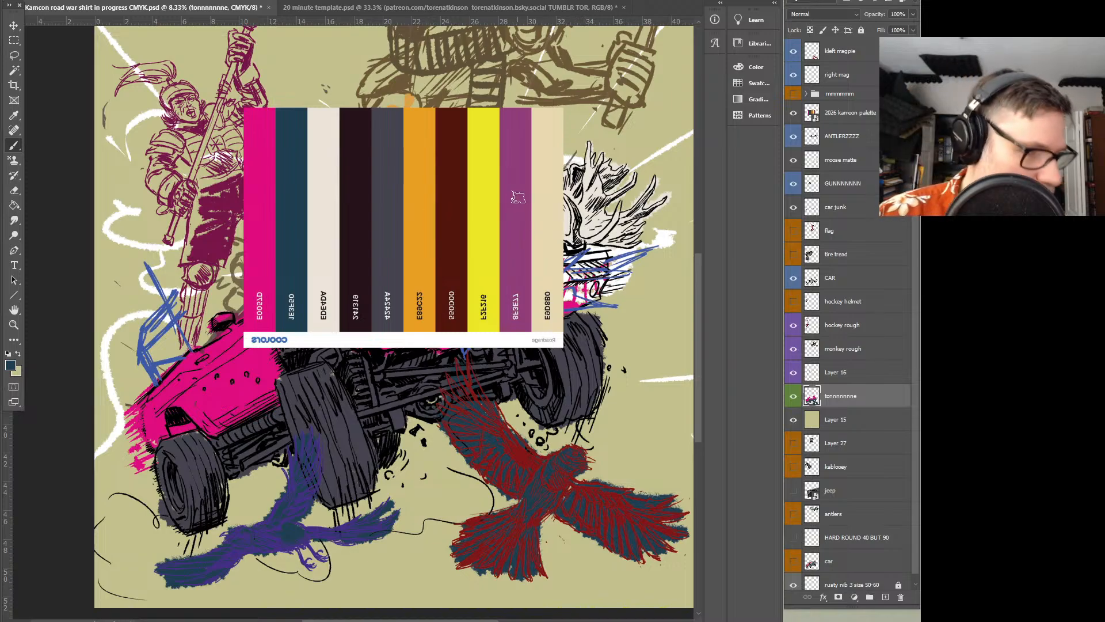
key(i)
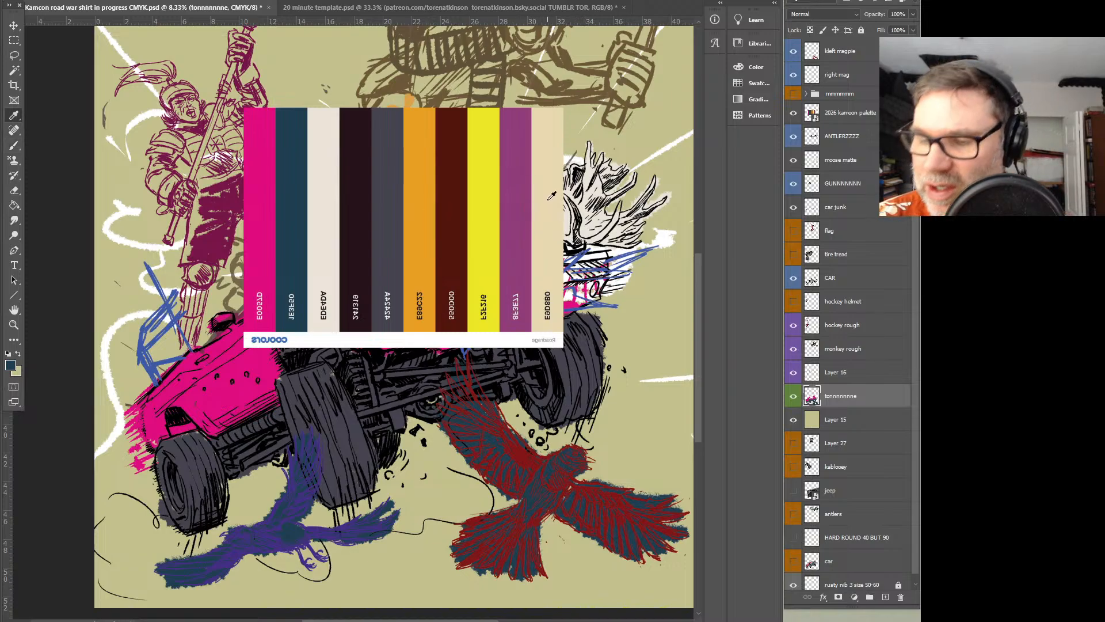
key(b)
key(g)
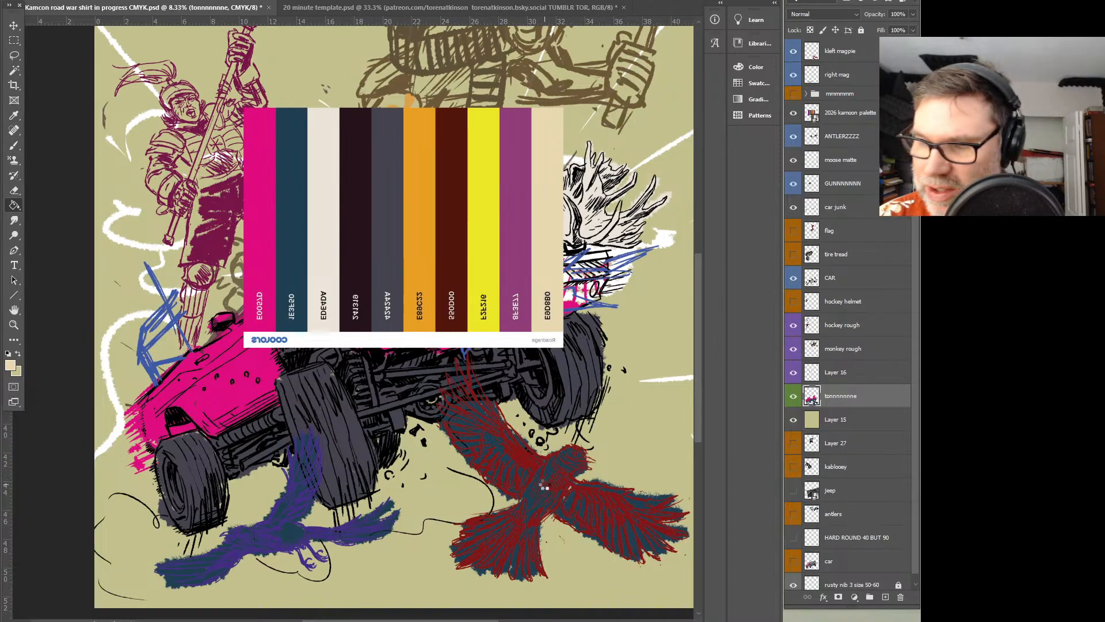
Try filling the red magpie's teal area with cream, undo the fill and hide the palette
click(548, 485)
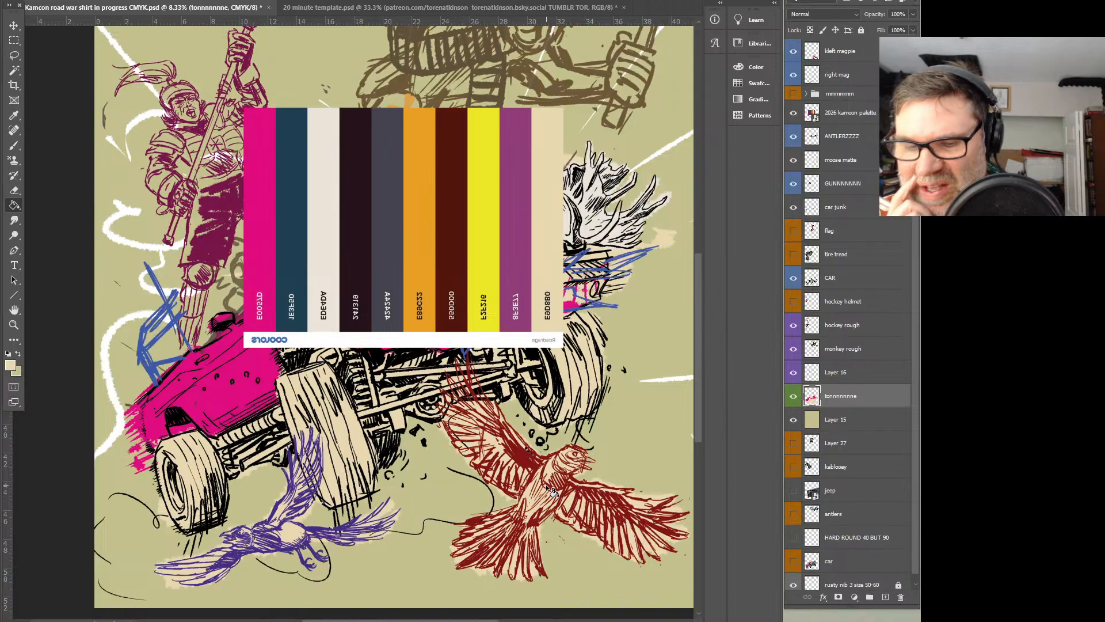
key(ctrl+z)
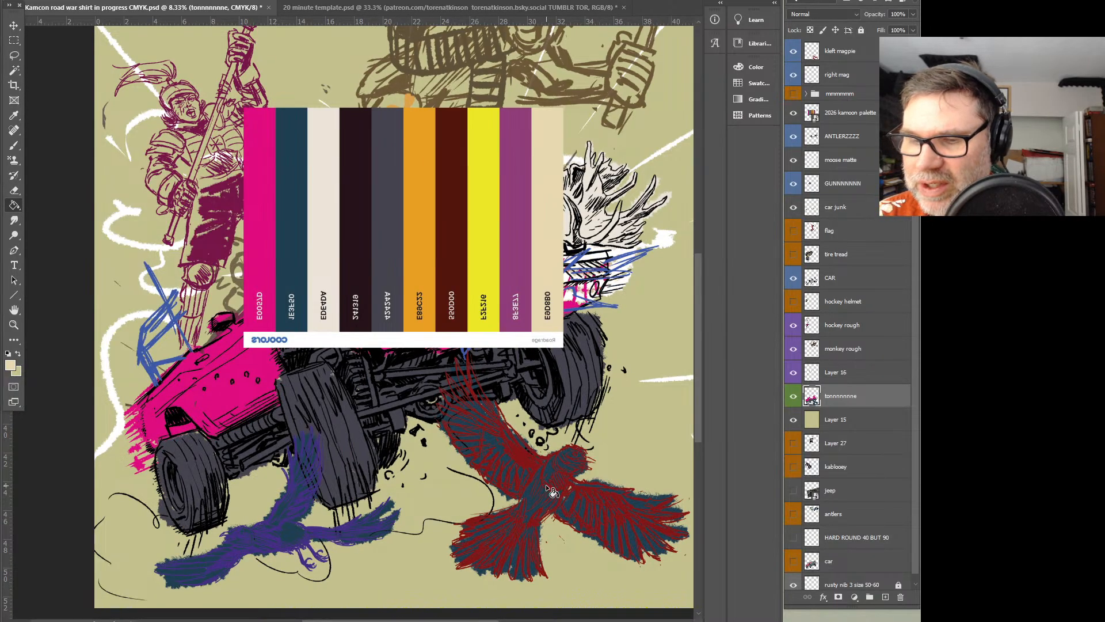
key(ctrl+z)
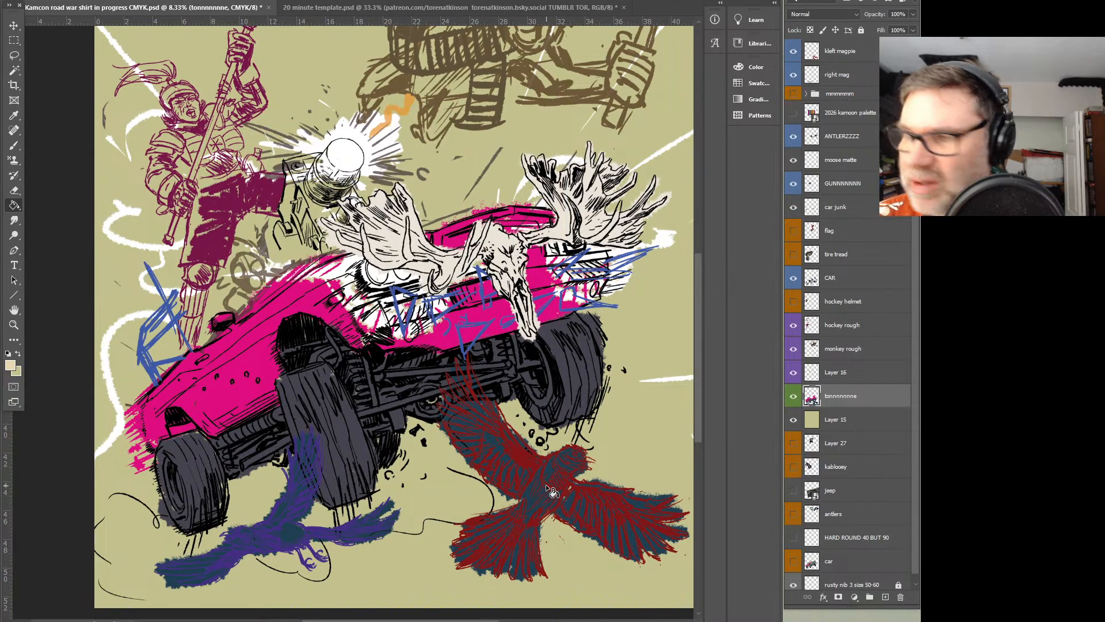
Select the teal areas of both magpies with the Magic Wand and fill them with cream
key(w)
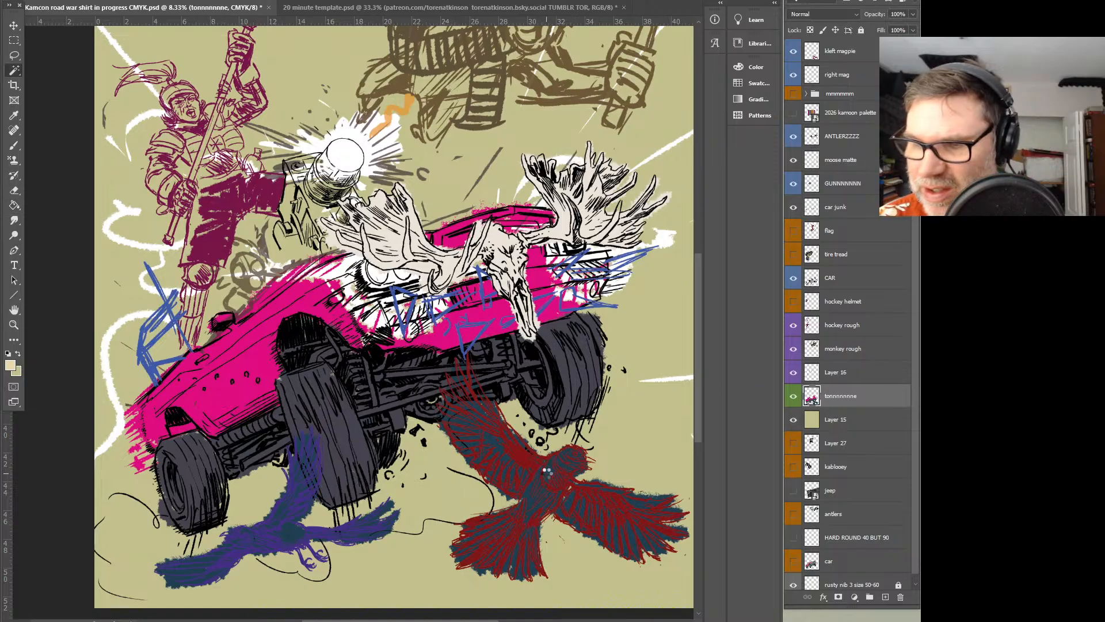
click(552, 486)
key(g)
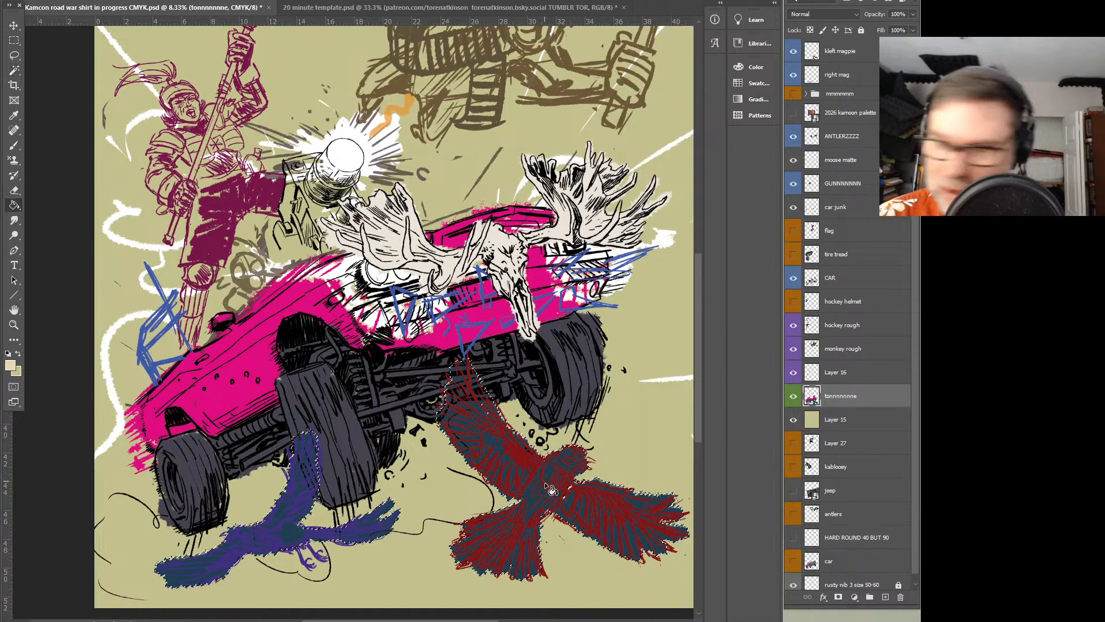
click(559, 499)
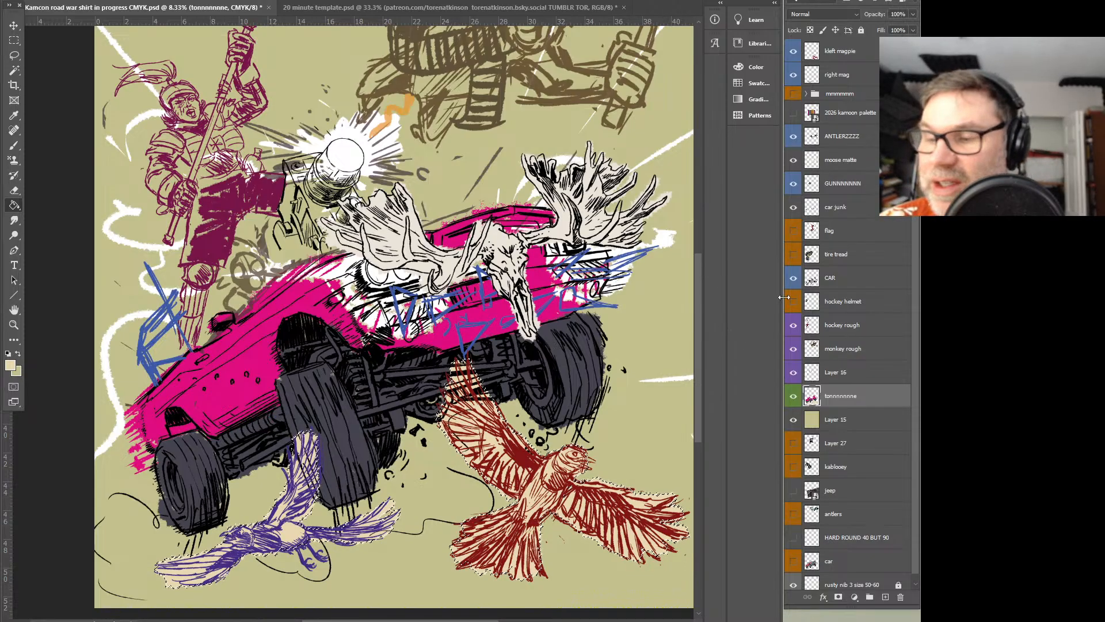
Sample the tires' slate grey, clear the magpie selection and paint the gun behind the antlers in that grey
key(i)
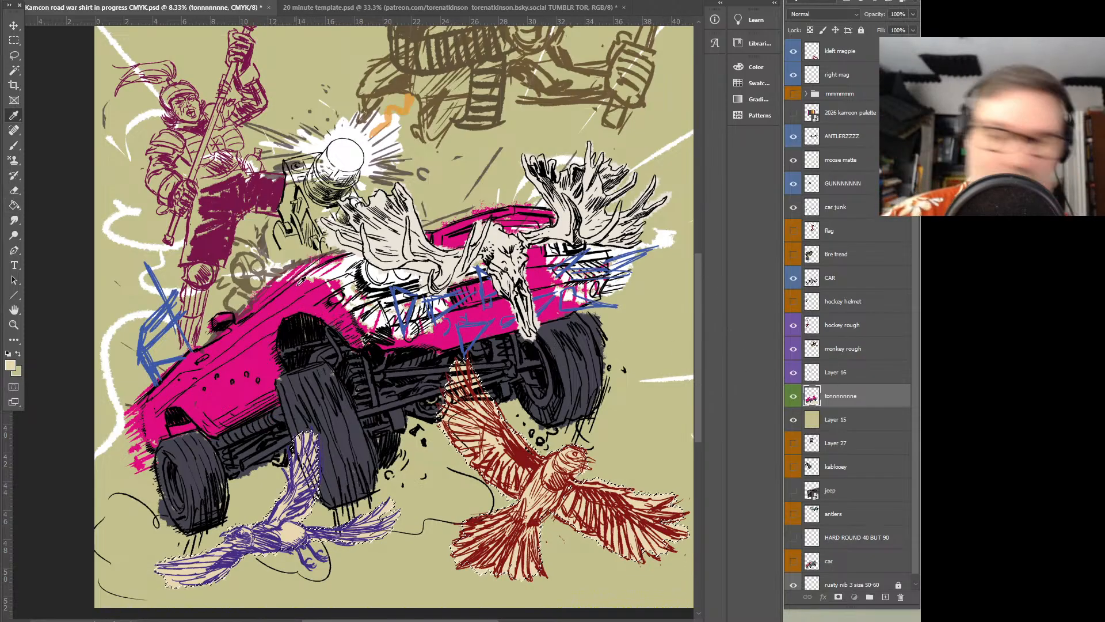
click(340, 342)
key(b)
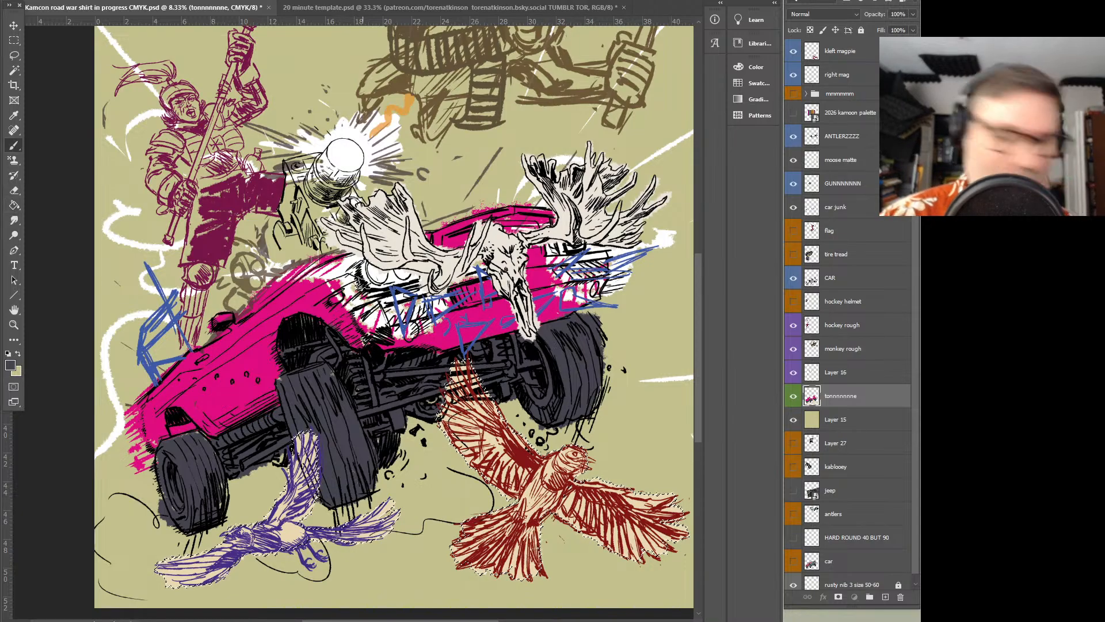
click(14, 56)
key(b)
mouse_move(325, 259)
mouse_down()
mouse_move(303, 219)
mouse_move(337, 196)
mouse_move(304, 193)
mouse_move(288, 170)
mouse_move(306, 159)
mouse_move(286, 212)
mouse_move(300, 195)
mouse_move(335, 191)
mouse_move(318, 205)
mouse_move(346, 219)
mouse_move(342, 193)
mouse_move(348, 199)
mouse_move(310, 227)
mouse_move(292, 240)
mouse_up()
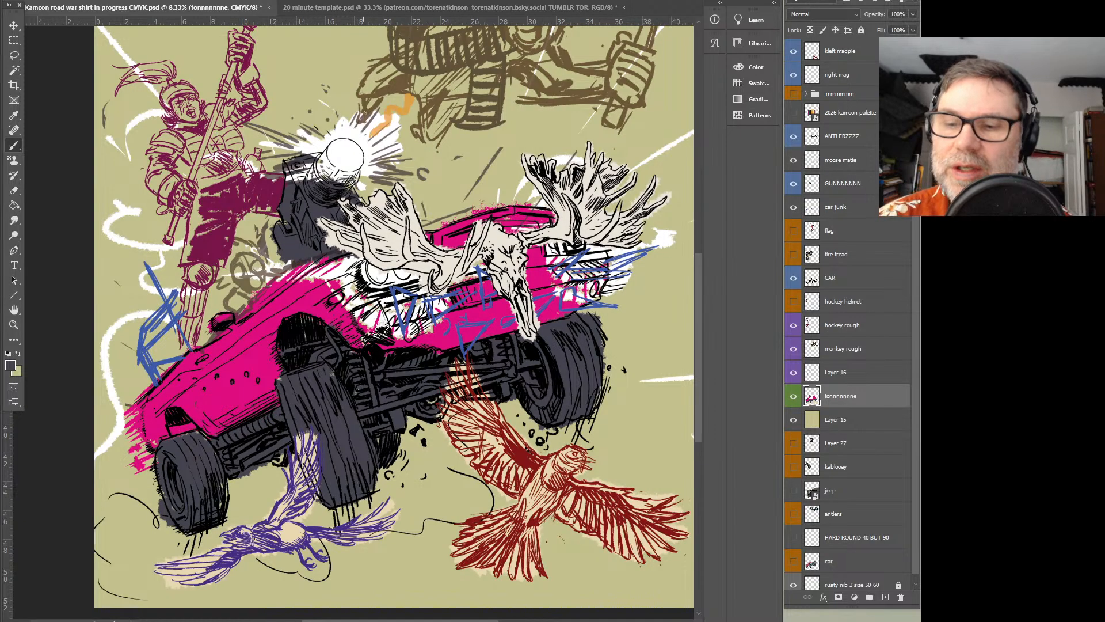
Sample the car's magenta and paint over unfilled patches of bodywork along the roof and beside the antlers
alt+click(314, 301)
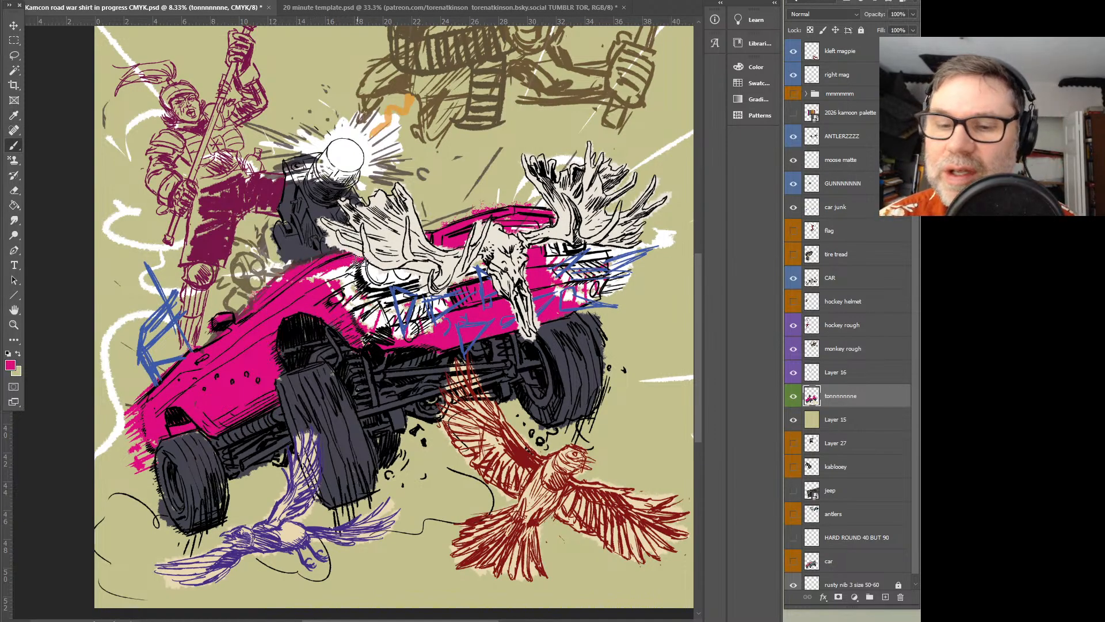
drag(411, 222, 550, 214)
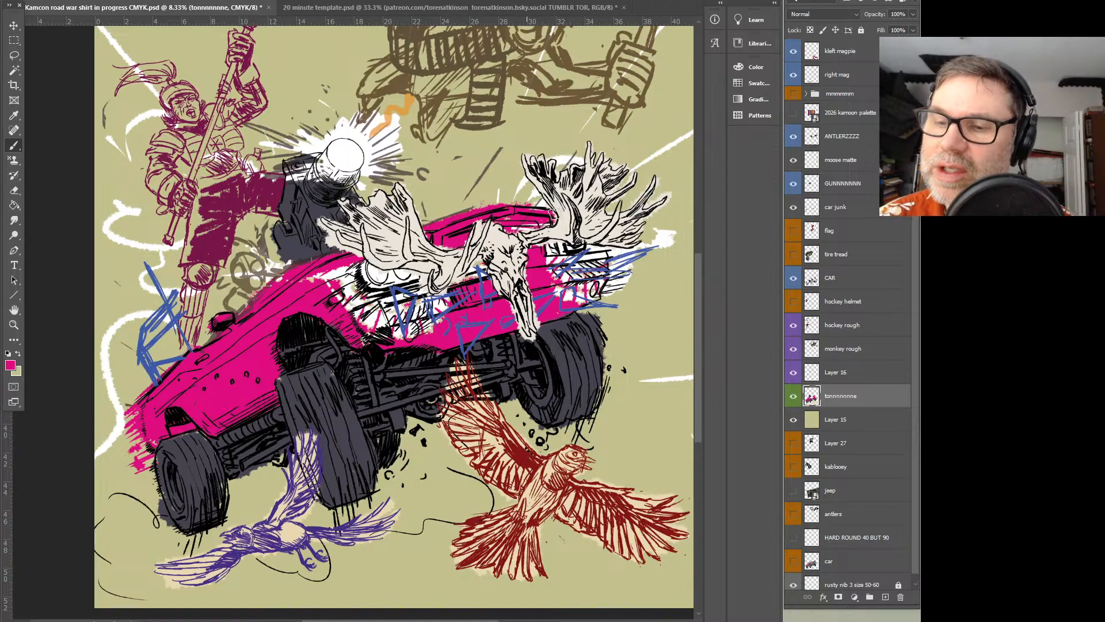
mouse_move(337, 262)
mouse_down()
mouse_move(320, 296)
mouse_move(358, 304)
mouse_up()
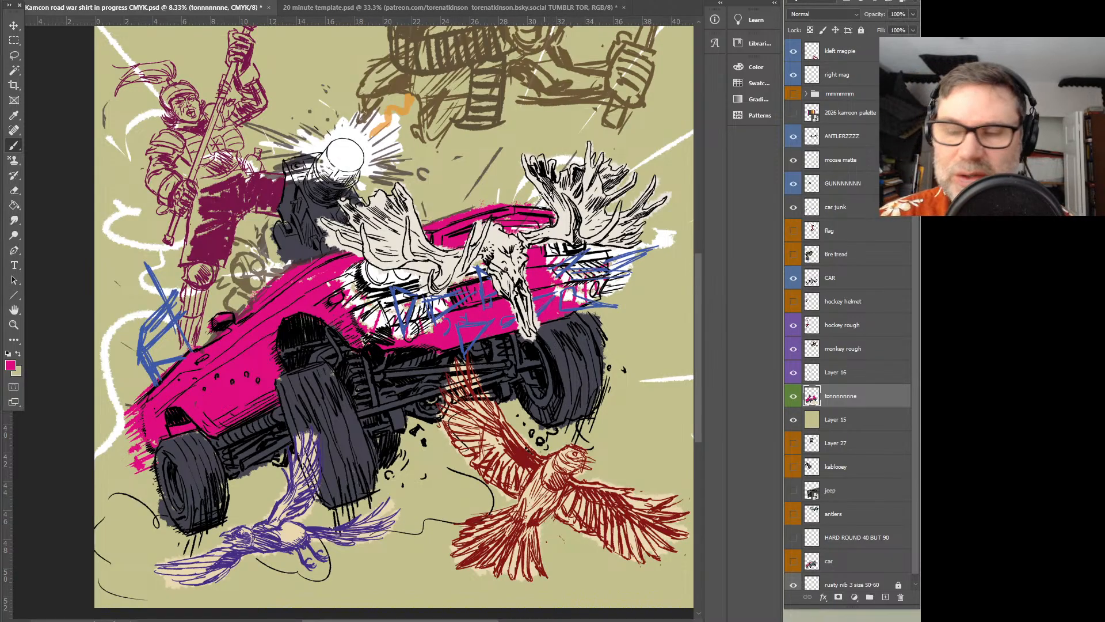
Flip the whole canvas horizontally to check the composition in mirror view
key(z)
alt+click(500, 301)
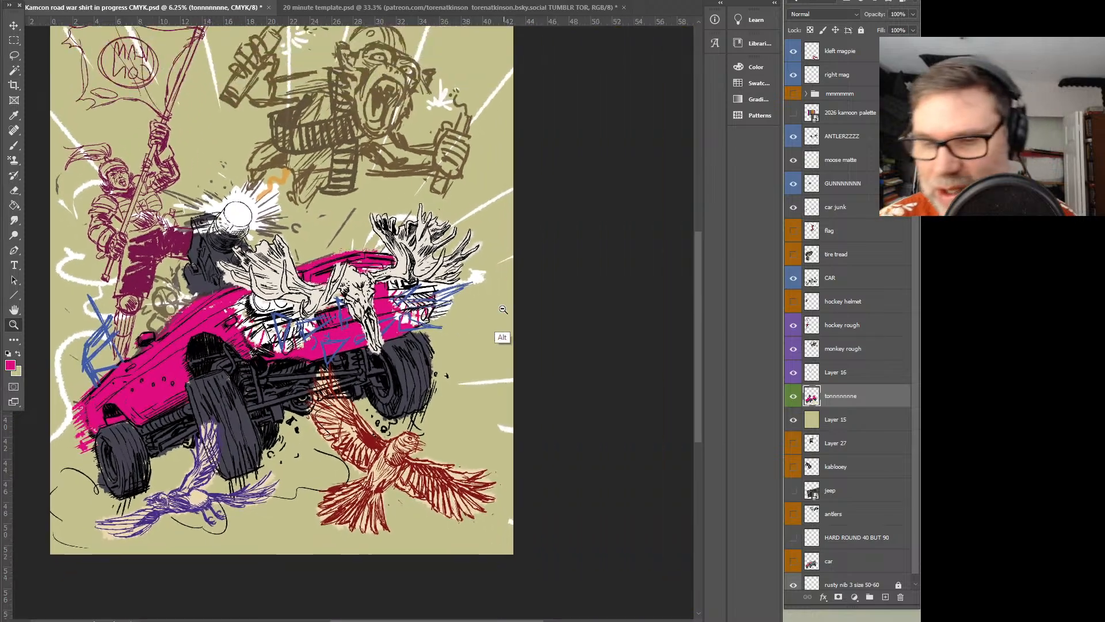
drag(378, 330, 481, 378)
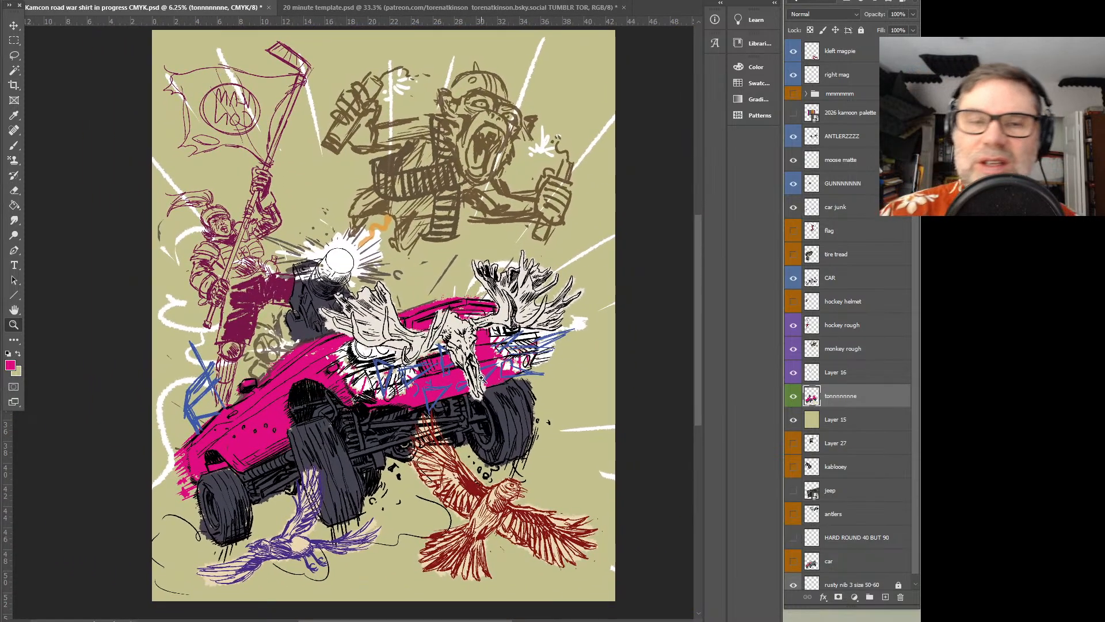
click(63, 0)
mouse_move(44, 0)
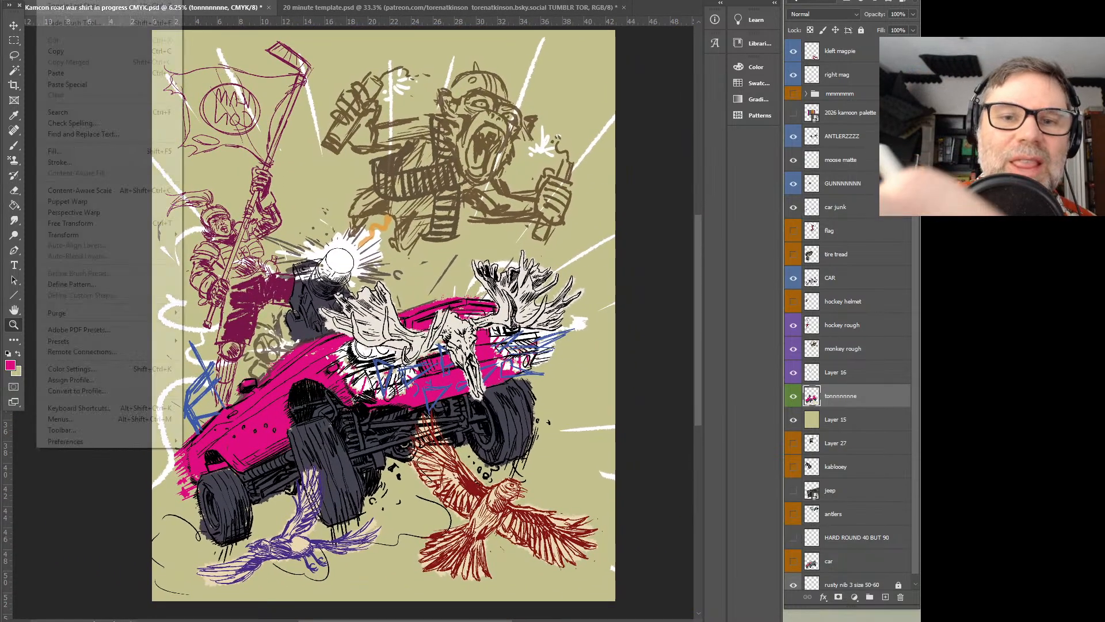
mouse_move(171, 236)
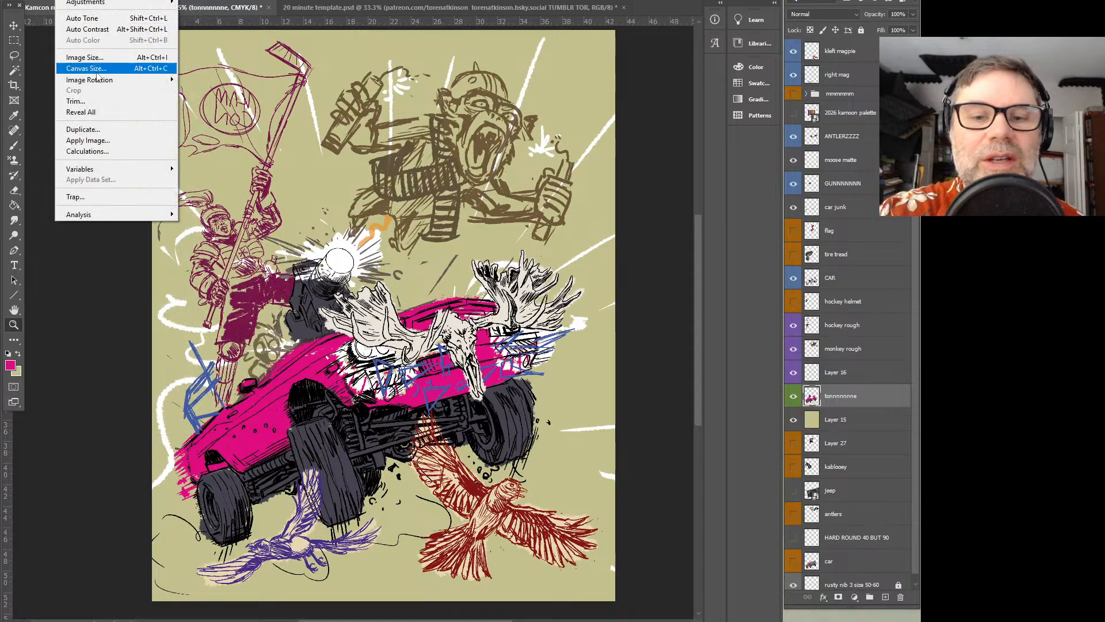
mouse_move(98, 81)
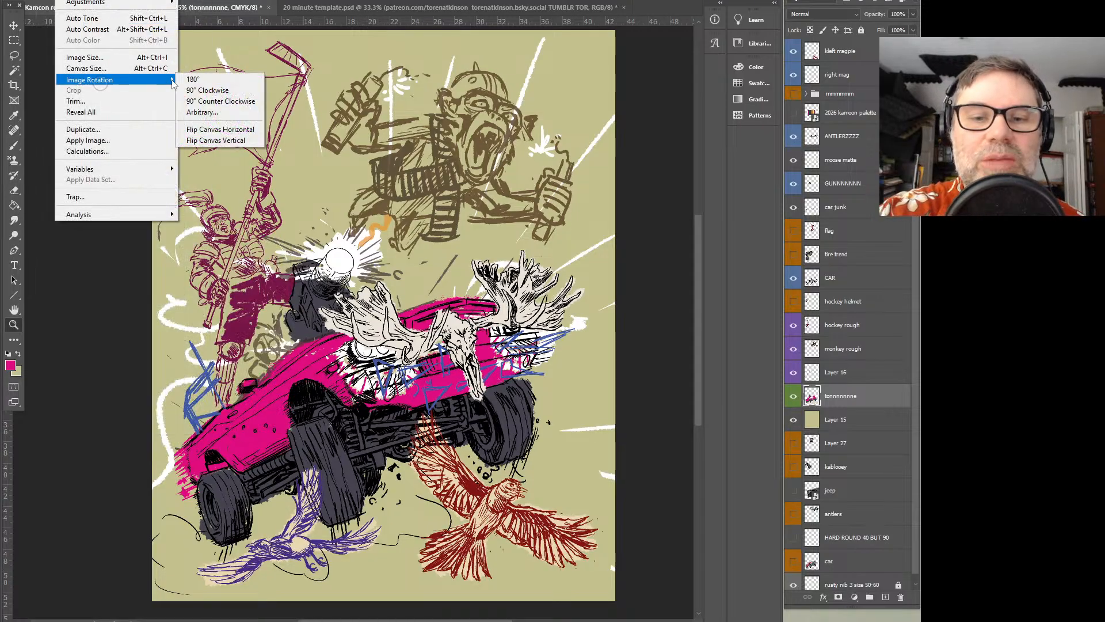
click(251, 132)
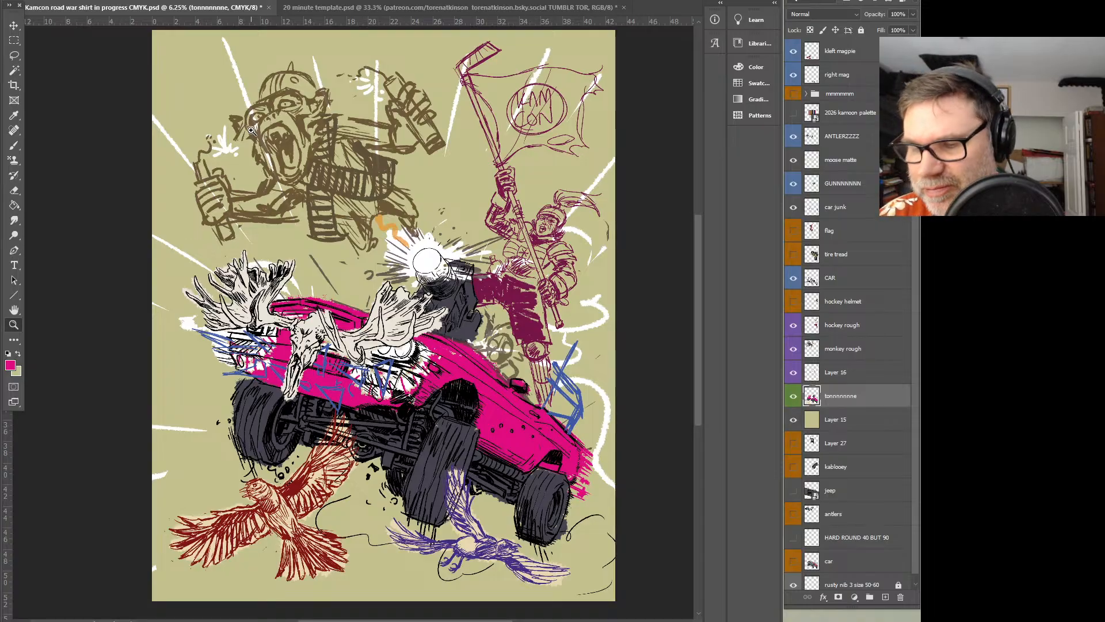
Show the 2026 kamcon palette, sample its off-white EDE4DA swatch, switch to the Brush and hide the palette again
click(794, 396)
click(793, 396)
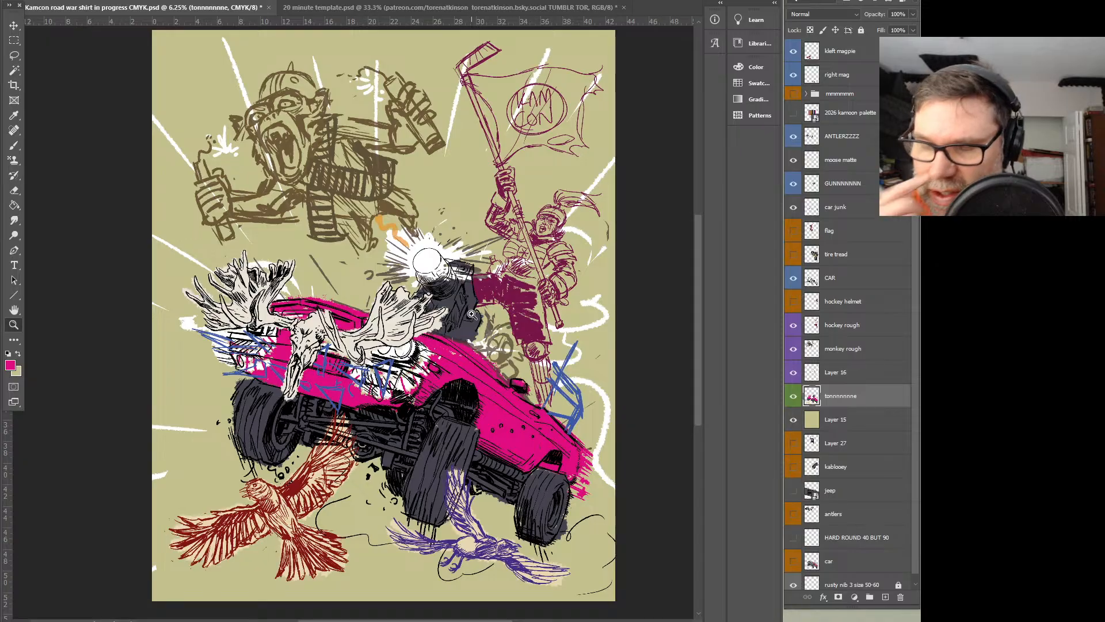
click(793, 113)
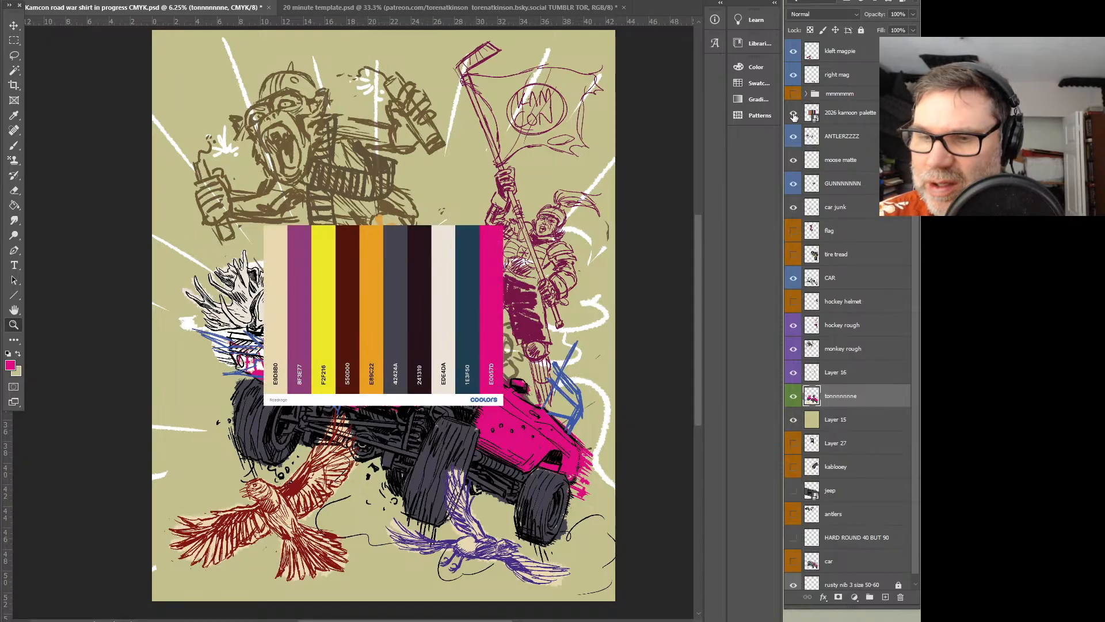
key(i)
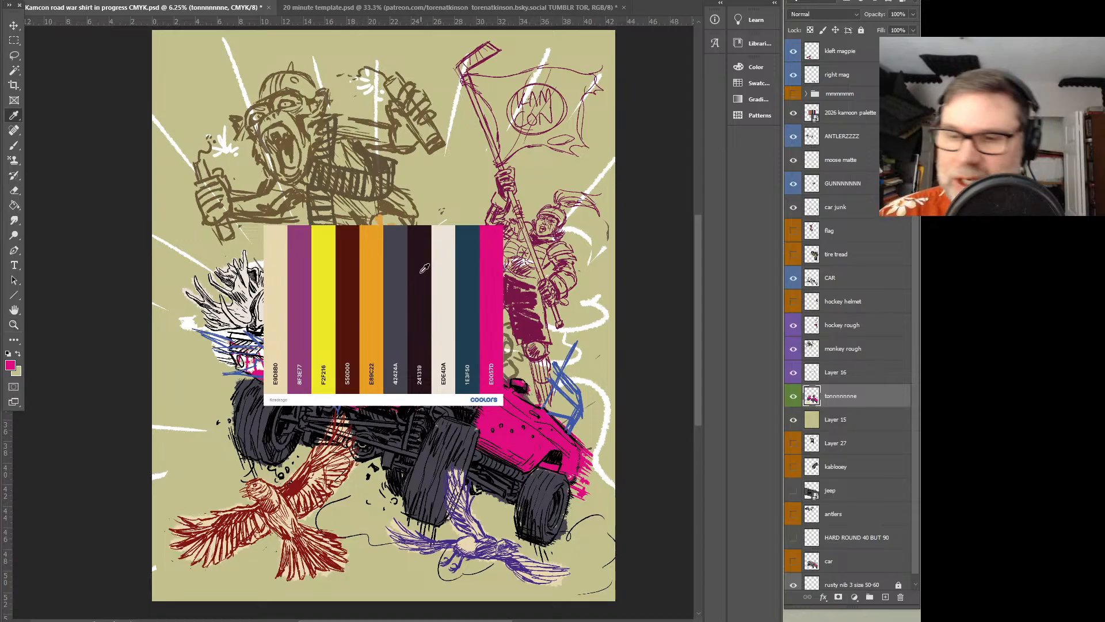
click(444, 268)
key(b)
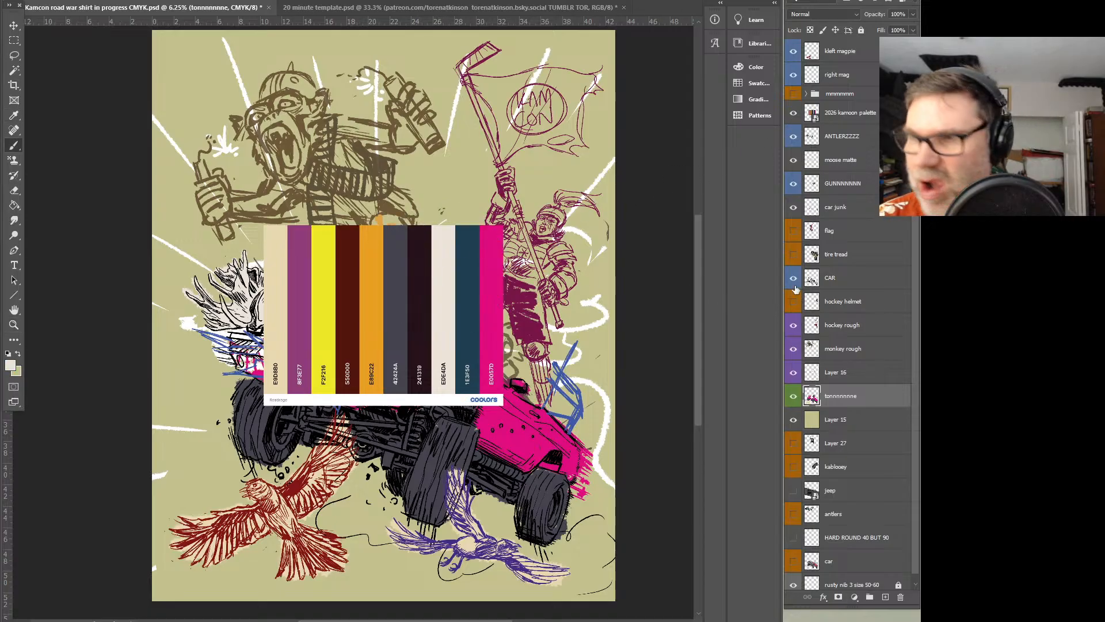
click(794, 114)
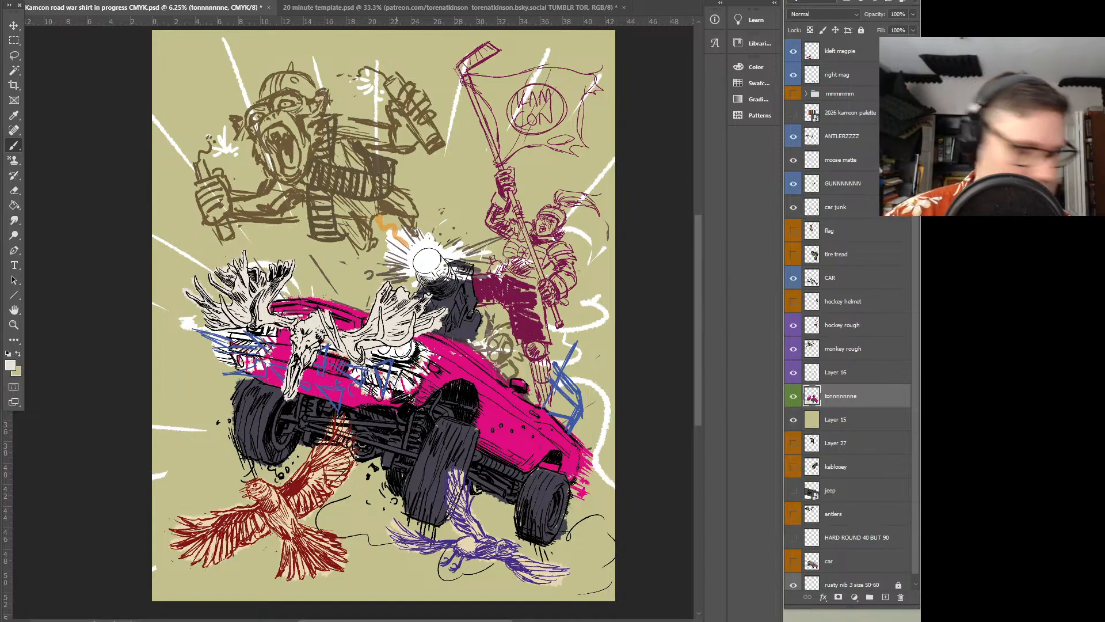
Undo the off-white test stroke beside the front tire and add a new layer just above Layer 15
mouse_move(190, 373)
mouse_down()
mouse_move(177, 388)
mouse_move(237, 406)
mouse_move(199, 405)
mouse_up()
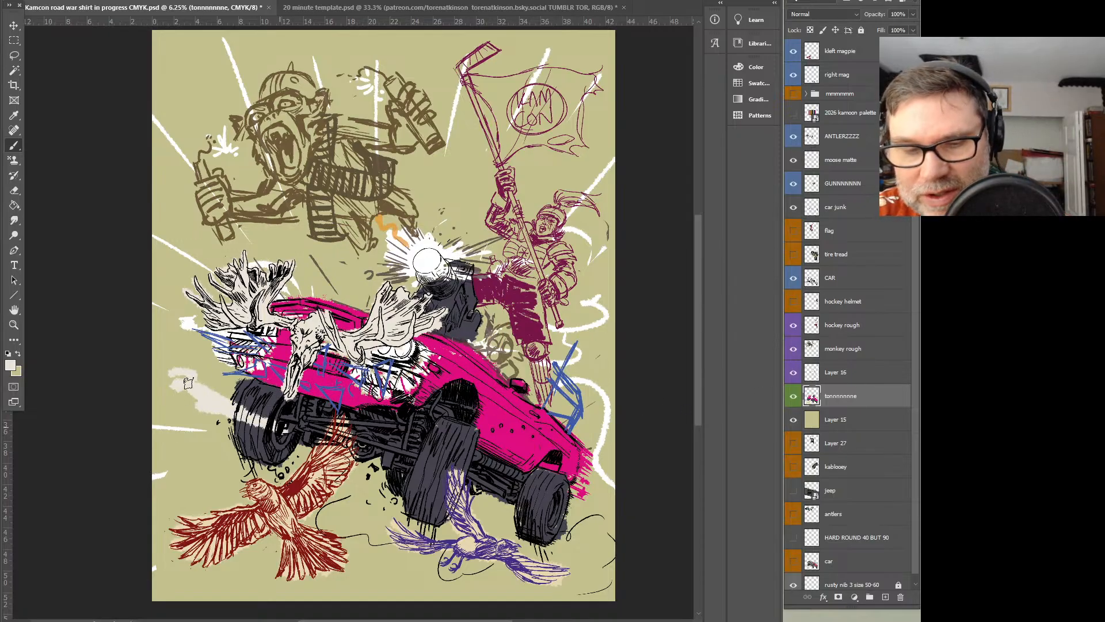
key(ctrl+z)
click(848, 424)
click(885, 597)
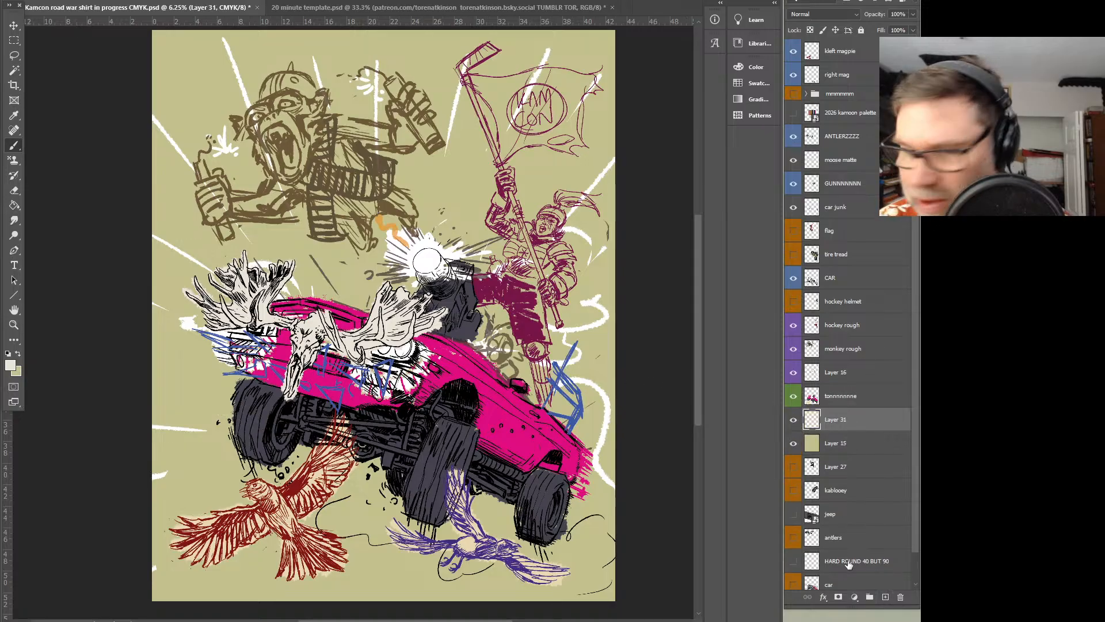
Brush loose off-white dust clouds and streaks around and behind the car, magpies and hockey figure on the new layer
mouse_move(179, 396)
mouse_down()
mouse_move(229, 398)
mouse_move(199, 385)
mouse_move(323, 282)
mouse_move(377, 279)
mouse_up()
mouse_move(448, 213)
mouse_down()
mouse_move(486, 271)
mouse_move(622, 358)
mouse_move(587, 558)
mouse_move(526, 529)
mouse_move(438, 558)
mouse_move(345, 501)
mouse_move(242, 549)
mouse_up()
mouse_move(322, 483)
mouse_down()
mouse_move(190, 461)
mouse_move(334, 438)
mouse_move(293, 470)
mouse_move(418, 489)
mouse_move(334, 518)
mouse_move(398, 494)
mouse_move(396, 537)
mouse_move(414, 556)
mouse_move(467, 503)
mouse_move(530, 541)
mouse_move(570, 544)
mouse_move(599, 527)
mouse_move(587, 421)
mouse_move(550, 391)
mouse_up()
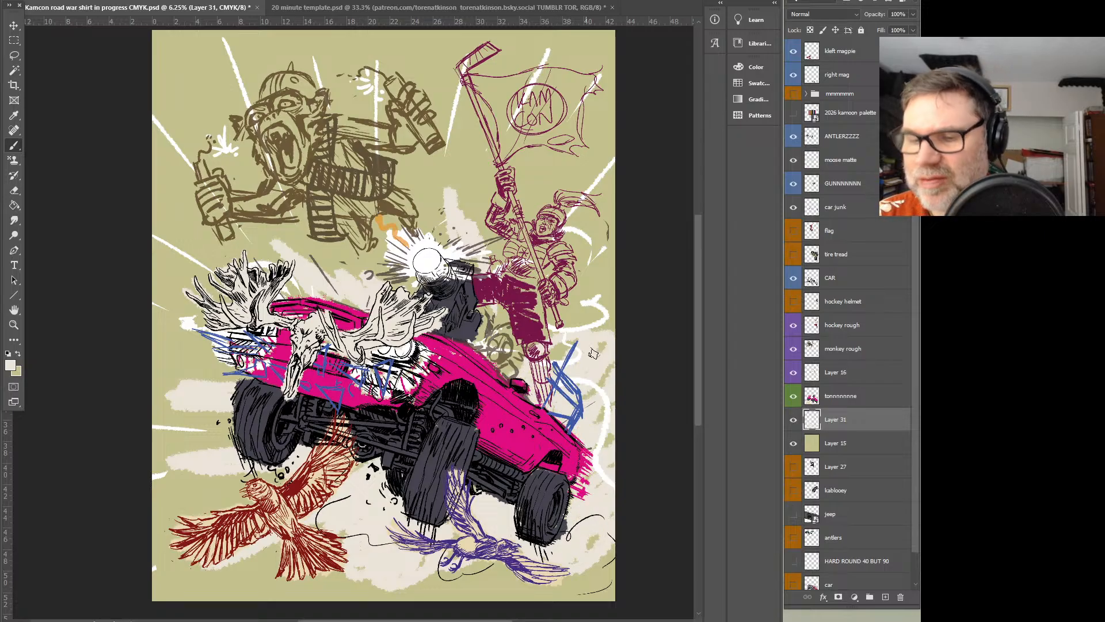
drag(468, 129, 484, 228)
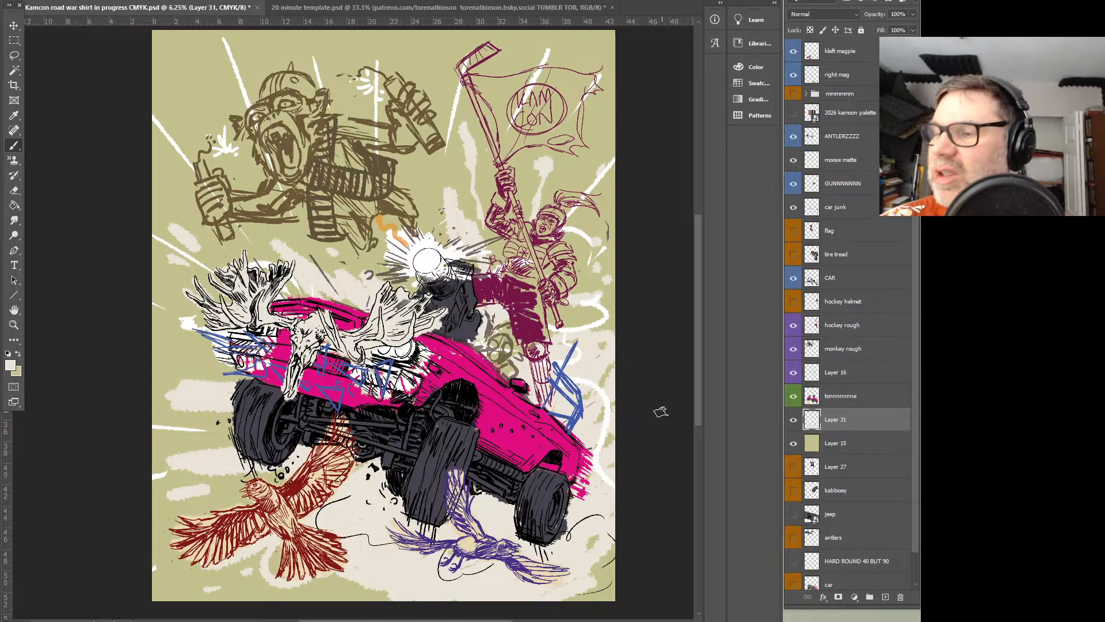
Paint off-white behind the hockey figure, the stick and the KAMCON flag
mouse_move(472, 80)
mouse_down()
mouse_move(502, 95)
mouse_move(521, 80)
mouse_move(509, 143)
mouse_move(523, 104)
mouse_move(553, 86)
mouse_move(582, 89)
mouse_move(553, 142)
mouse_move(507, 175)
mouse_move(521, 239)
mouse_move(512, 313)
mouse_move(542, 334)
mouse_move(546, 219)
mouse_move(539, 270)
mouse_move(553, 293)
mouse_move(564, 207)
mouse_move(510, 213)
mouse_move(506, 175)
mouse_up()
mouse_move(523, 239)
mouse_down()
mouse_move(460, 65)
mouse_move(483, 55)
mouse_up()
drag(540, 268, 555, 298)
mouse_move(507, 149)
mouse_down()
mouse_move(565, 133)
mouse_move(589, 86)
mouse_up()
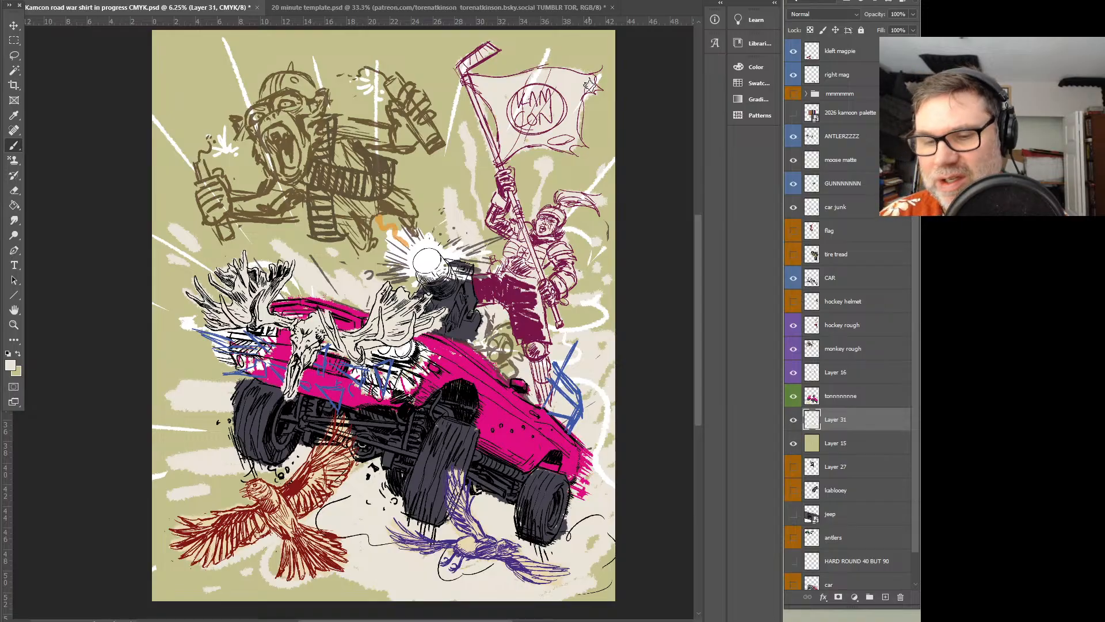
Lock the transparent pixels of the left magpie layer and set the foreground colour to black
click(850, 51)
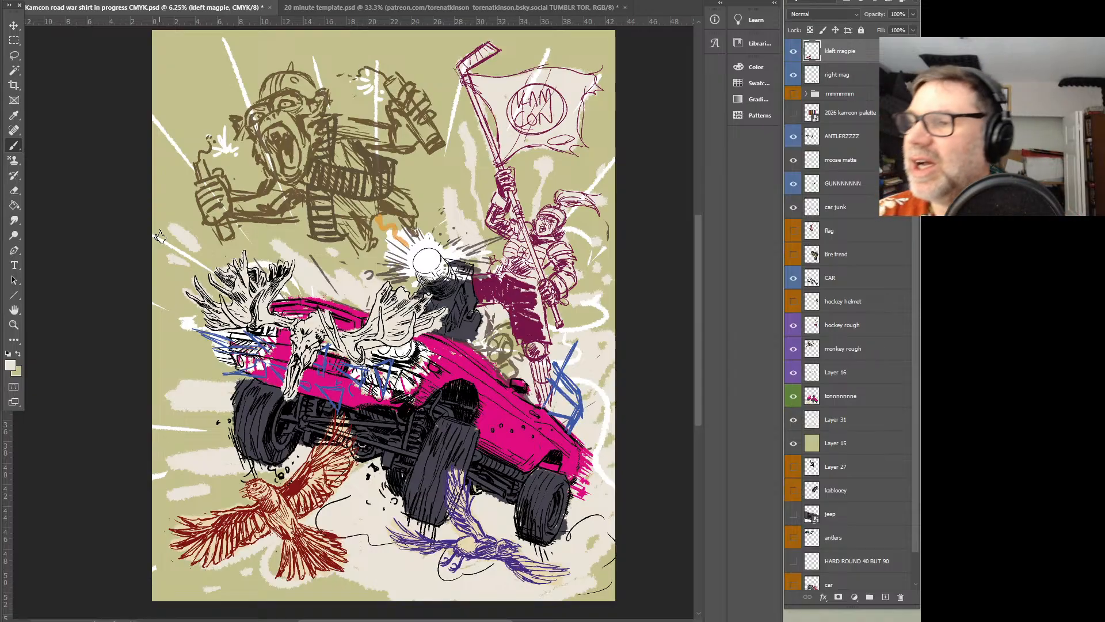
click(794, 52)
click(794, 52)
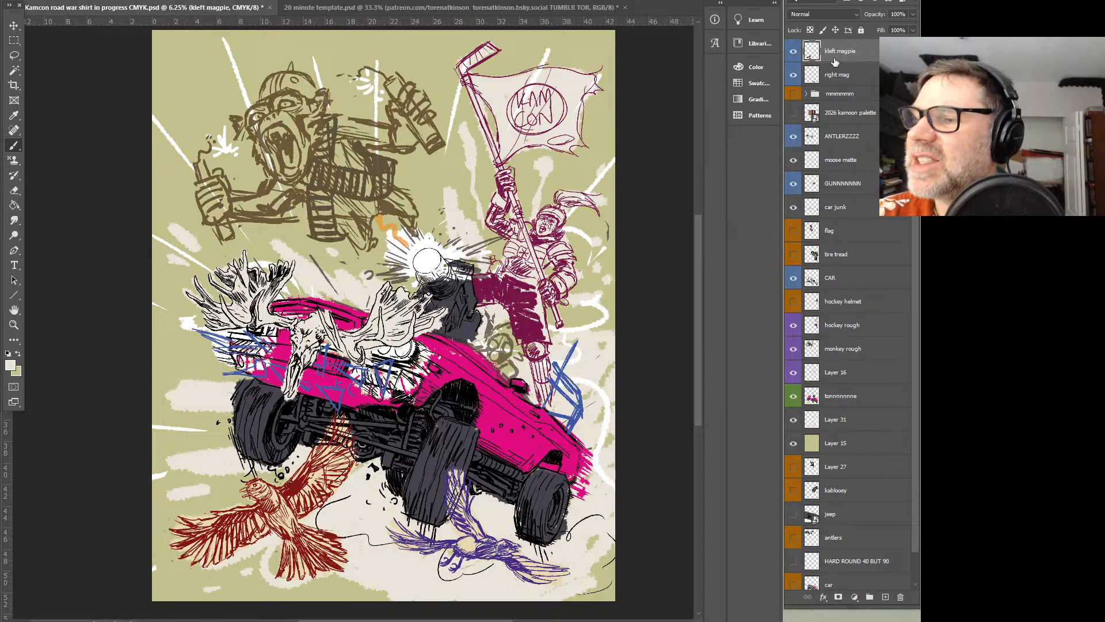
click(797, 54)
click(797, 54)
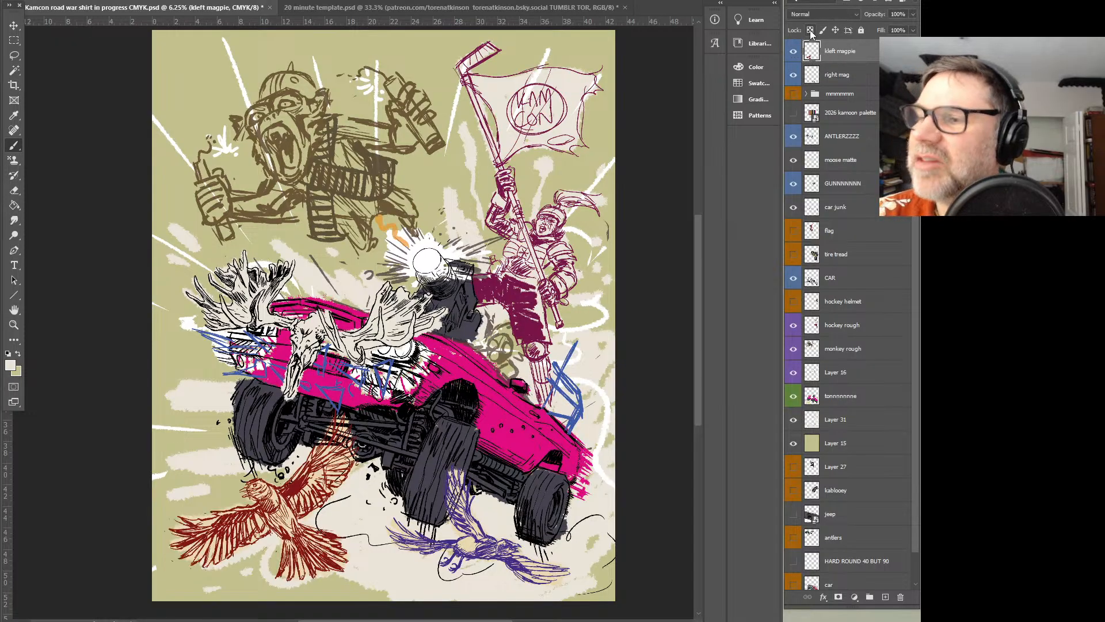
click(9, 365)
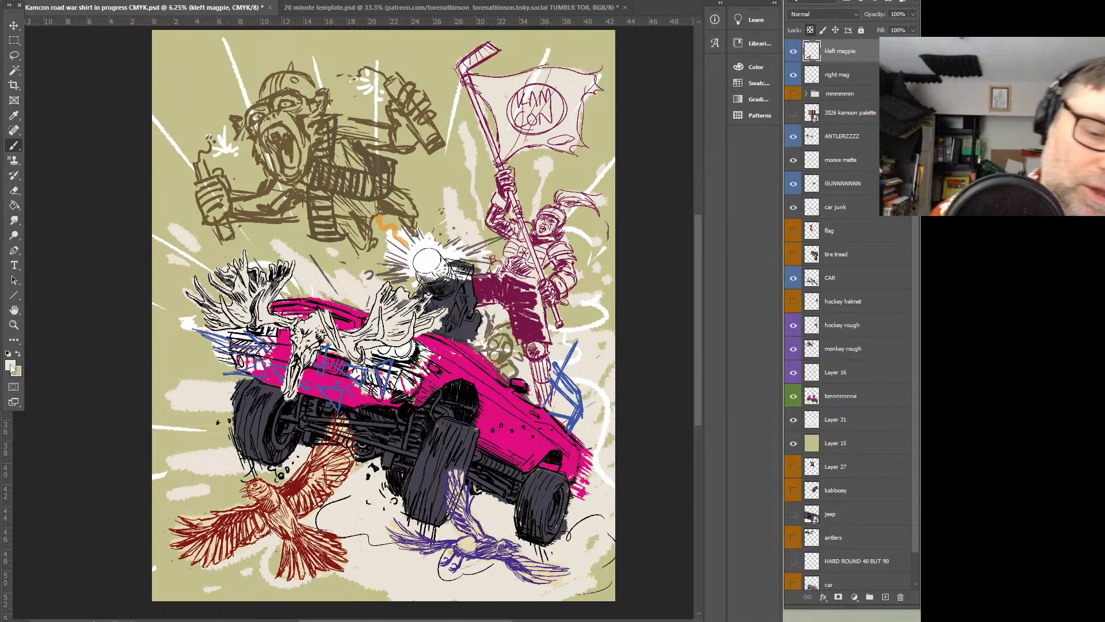
click(499, 202)
click(686, 52)
Fill the line art of both the left and right magpies with black using the Paint Bucket
key(g)
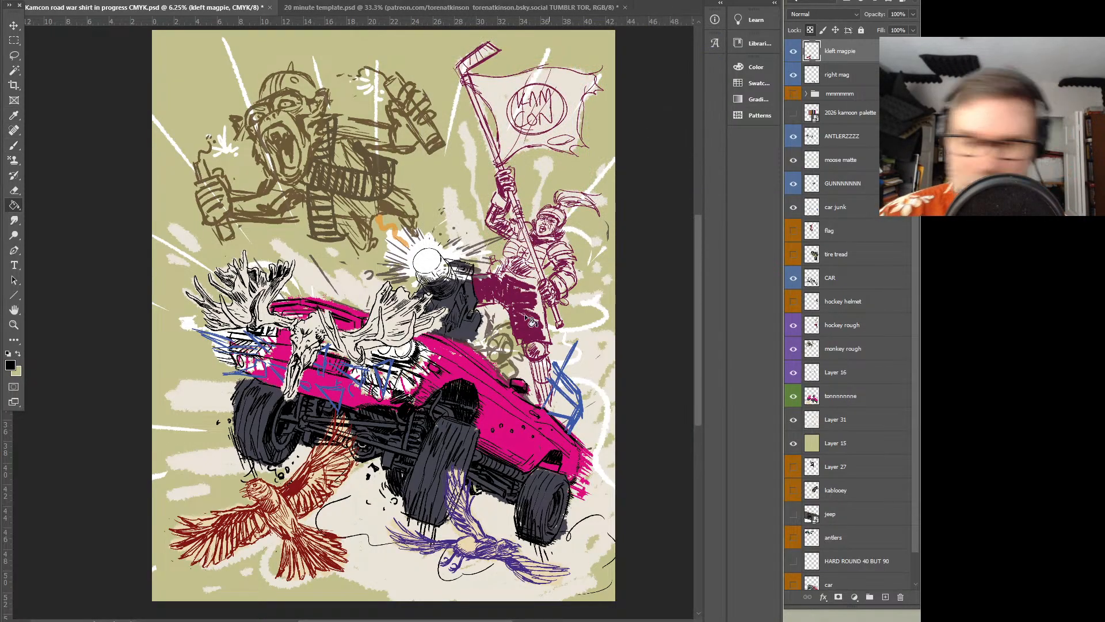
click(302, 490)
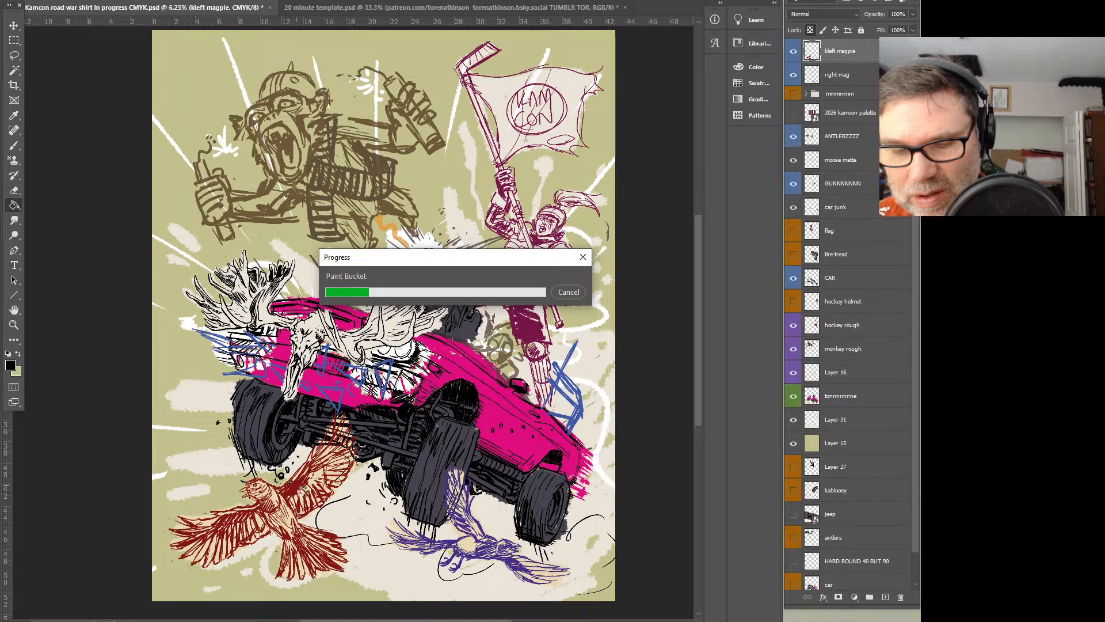
click(843, 80)
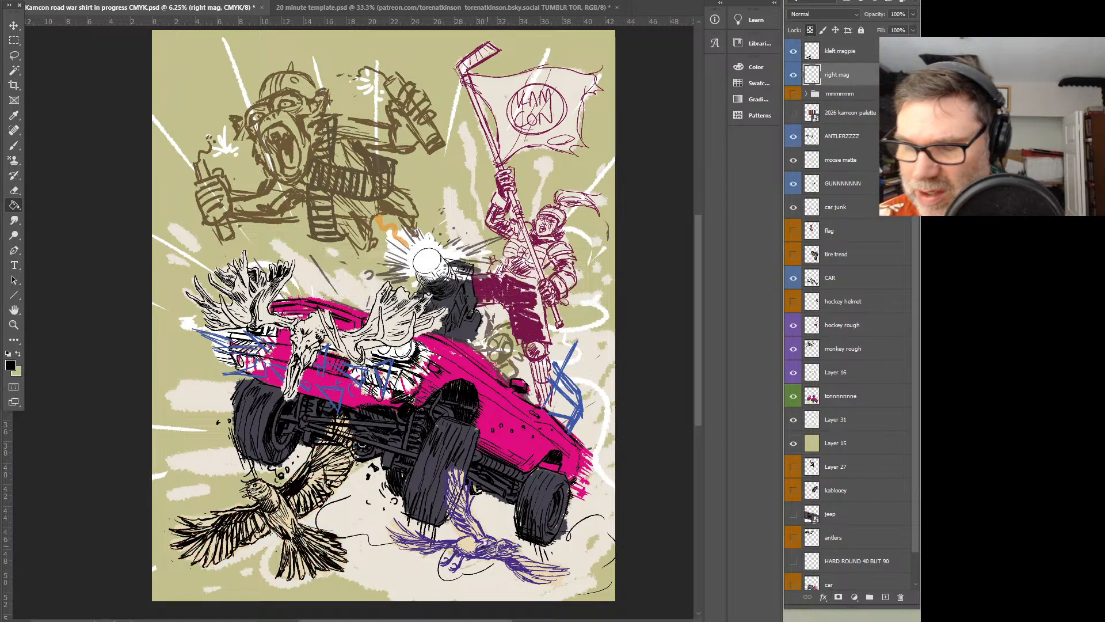
click(493, 563)
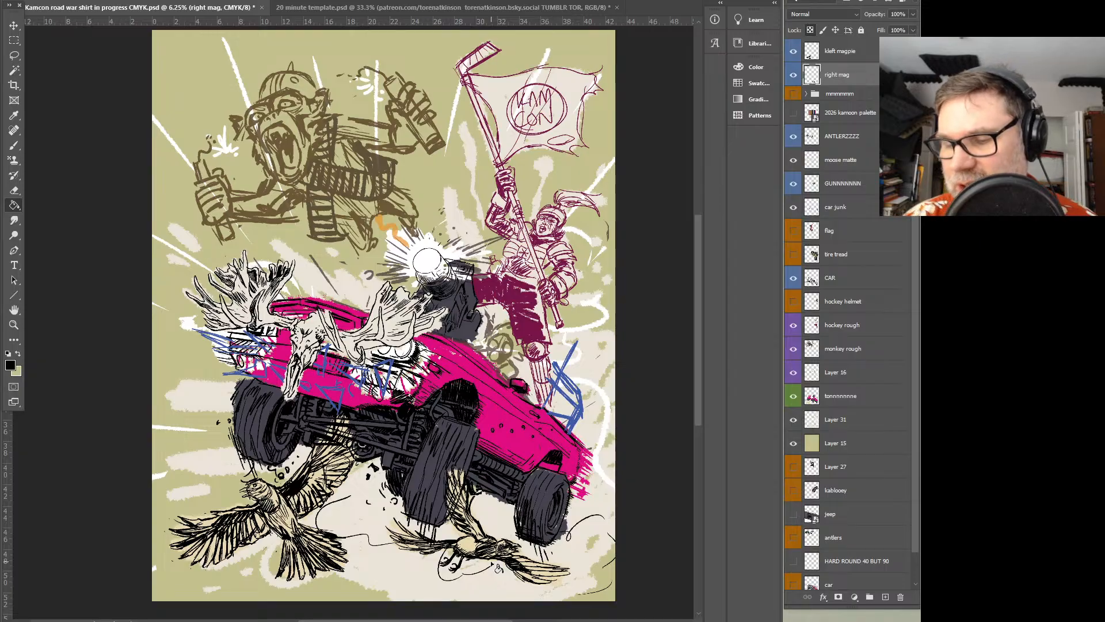
Add a new layer above the left magpie layer, tag it red and set the foreground colour to bright red
click(847, 56)
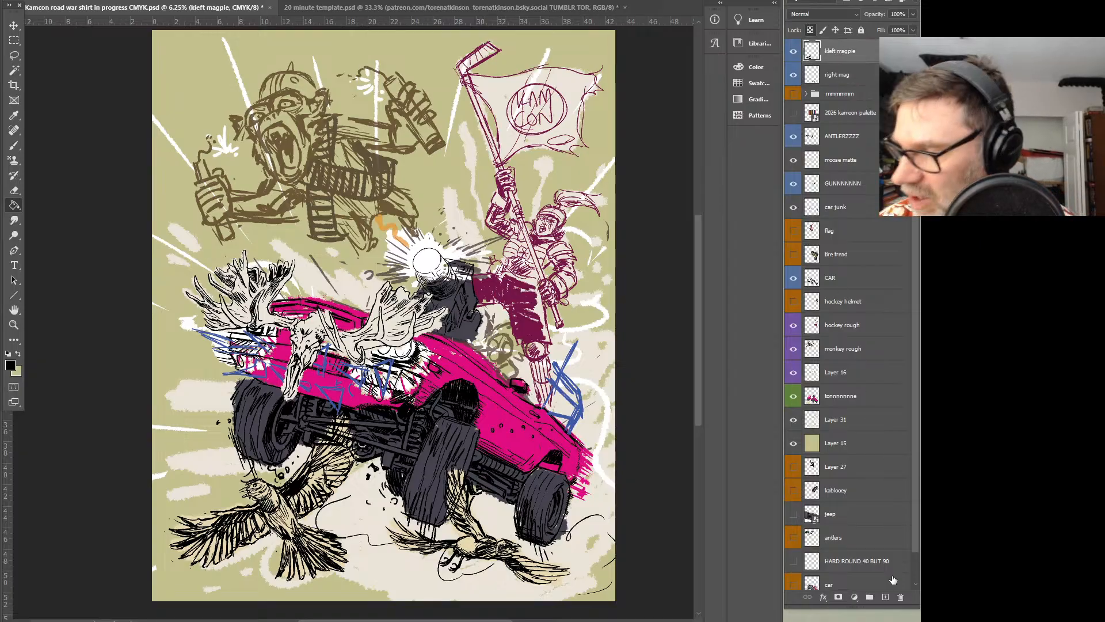
click(885, 597)
right_click(832, 53)
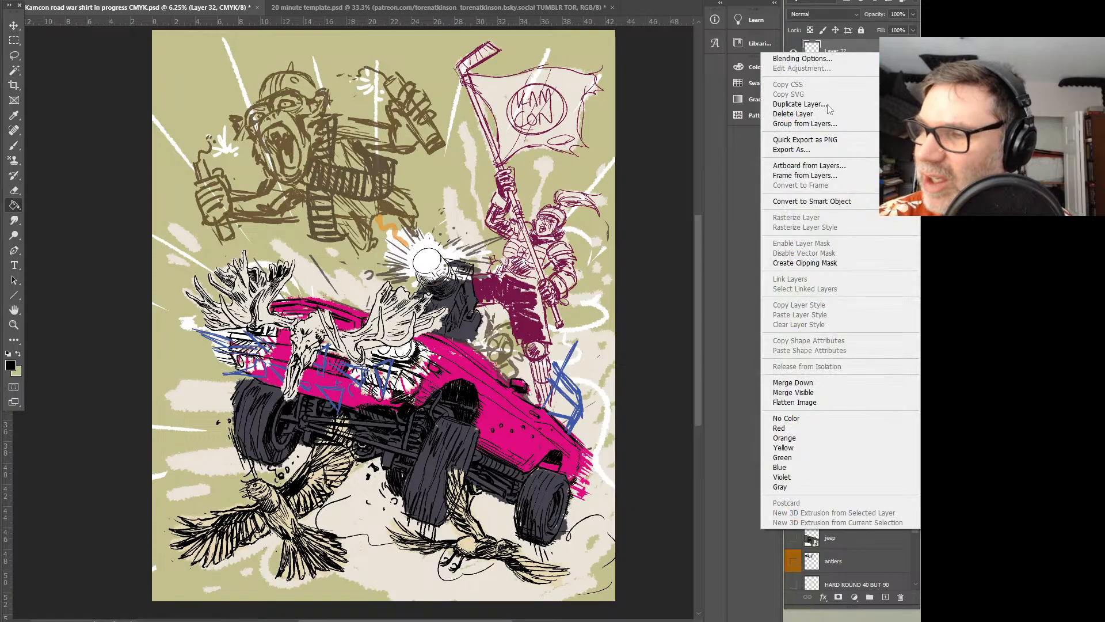
click(786, 426)
click(10, 365)
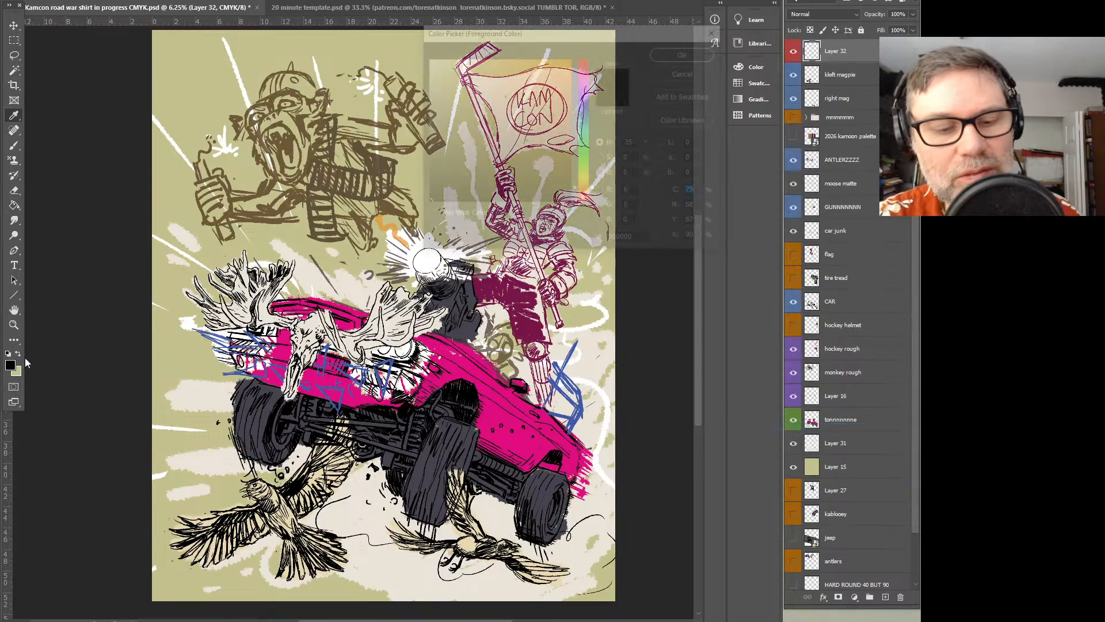
mouse_move(561, 116)
mouse_down()
mouse_move(573, 57)
mouse_move(583, 59)
mouse_up()
click(687, 52)
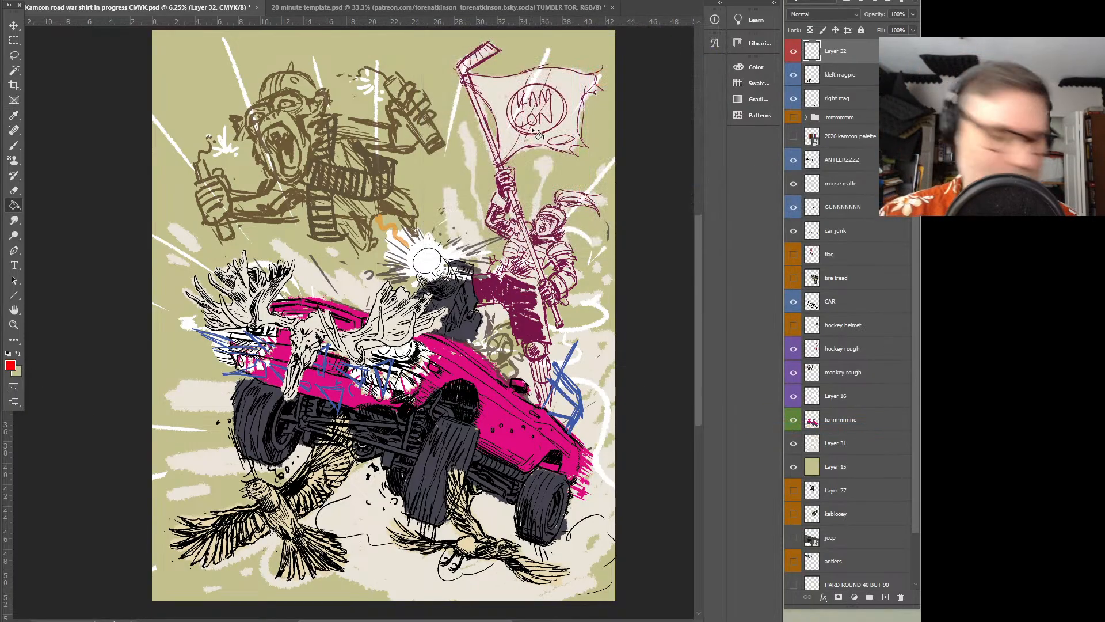
Outline the right magpie's wings and tail in red and compare the drawing with the markup hidden and shown
mouse_move(480, 528)
mouse_down()
mouse_move(437, 458)
mouse_move(452, 521)
mouse_move(482, 540)
mouse_move(586, 543)
mouse_up()
mouse_move(586, 543)
mouse_down()
mouse_move(550, 575)
mouse_move(510, 575)
mouse_move(498, 557)
mouse_move(410, 561)
mouse_move(395, 524)
mouse_move(492, 556)
mouse_up()
mouse_move(473, 513)
mouse_down()
mouse_move(451, 457)
mouse_move(440, 513)
mouse_up()
mouse_move(518, 554)
mouse_down()
mouse_move(587, 545)
mouse_move(576, 561)
mouse_up()
mouse_move(561, 576)
mouse_down()
mouse_move(471, 561)
mouse_move(459, 542)
mouse_move(501, 542)
mouse_up()
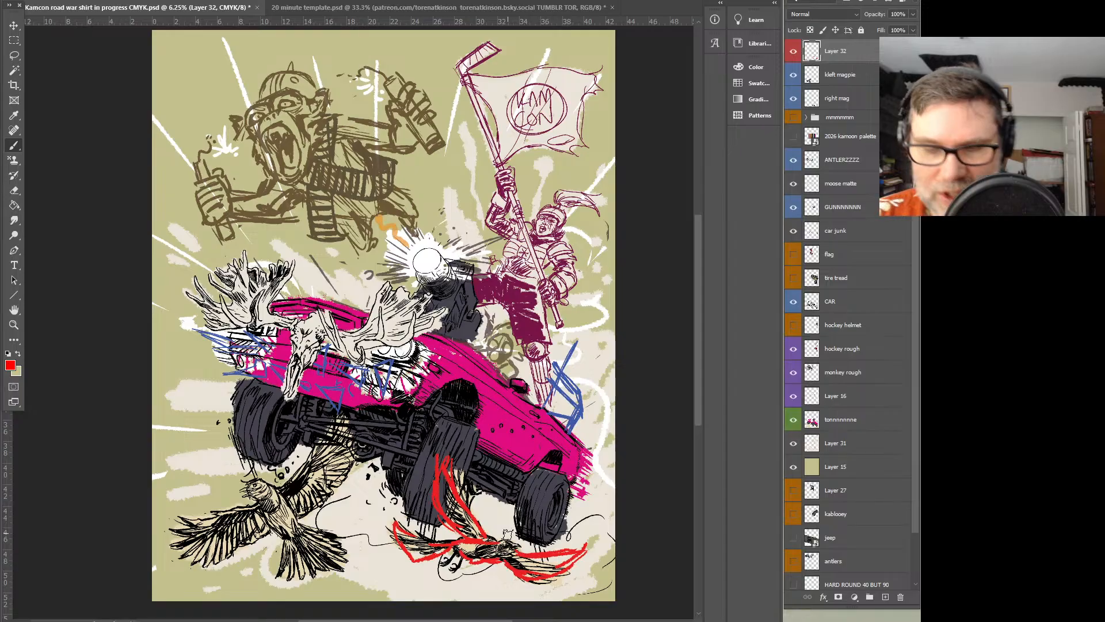
click(794, 50)
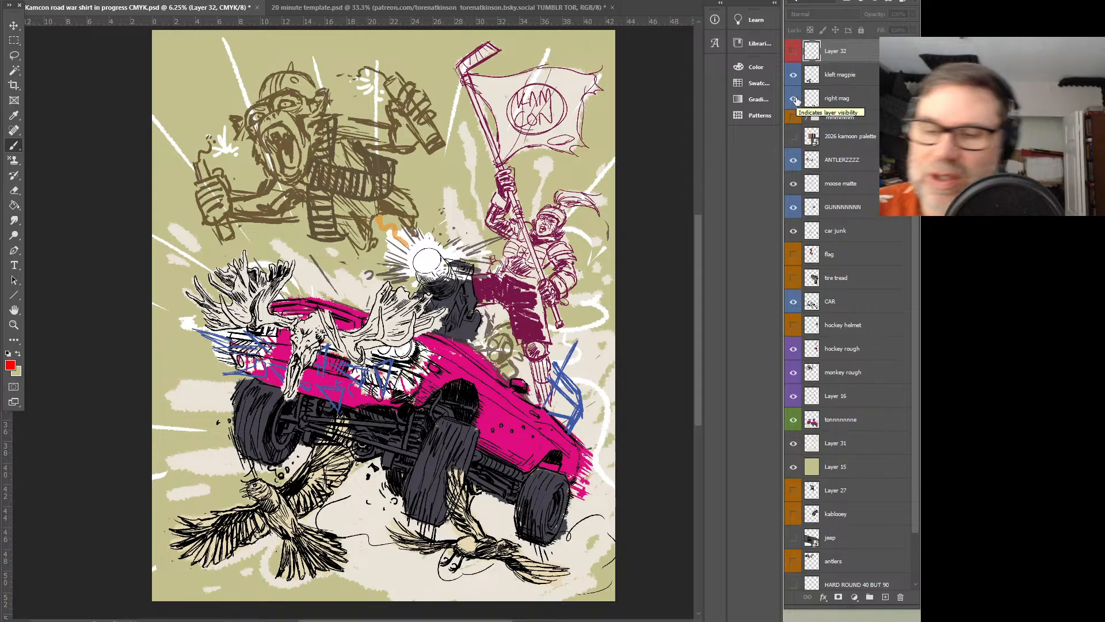
click(794, 51)
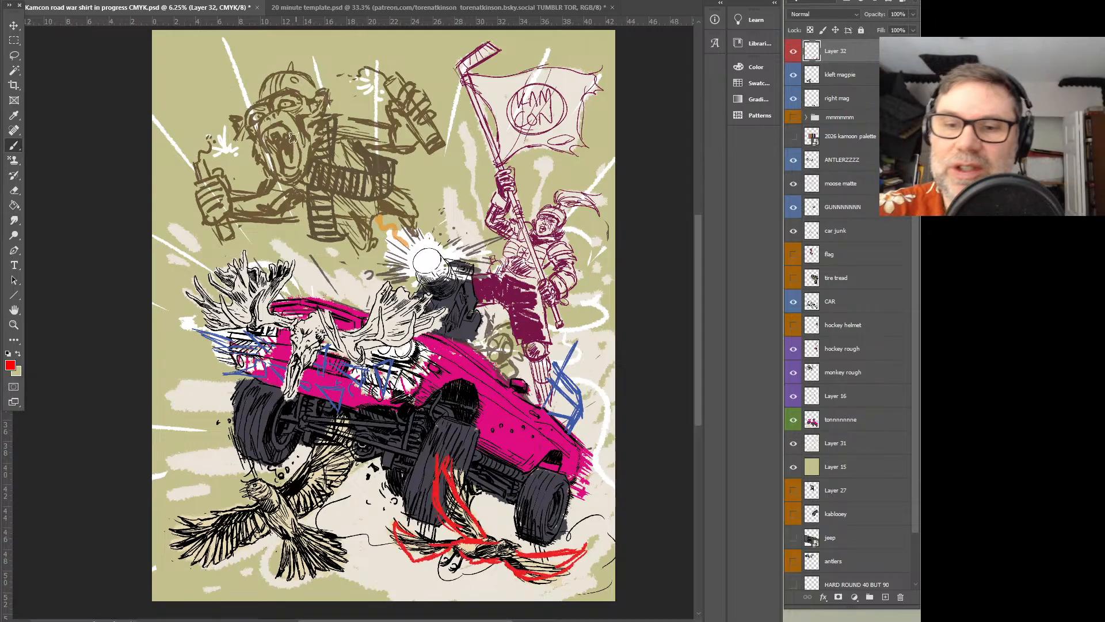
Draw five thick red guide lines radiating from the gun's muzzle flash up across the monkey
drag(204, 209, 410, 270)
drag(247, 154, 407, 263)
drag(313, 108, 409, 259)
drag(390, 81, 423, 262)
drag(432, 92, 427, 269)
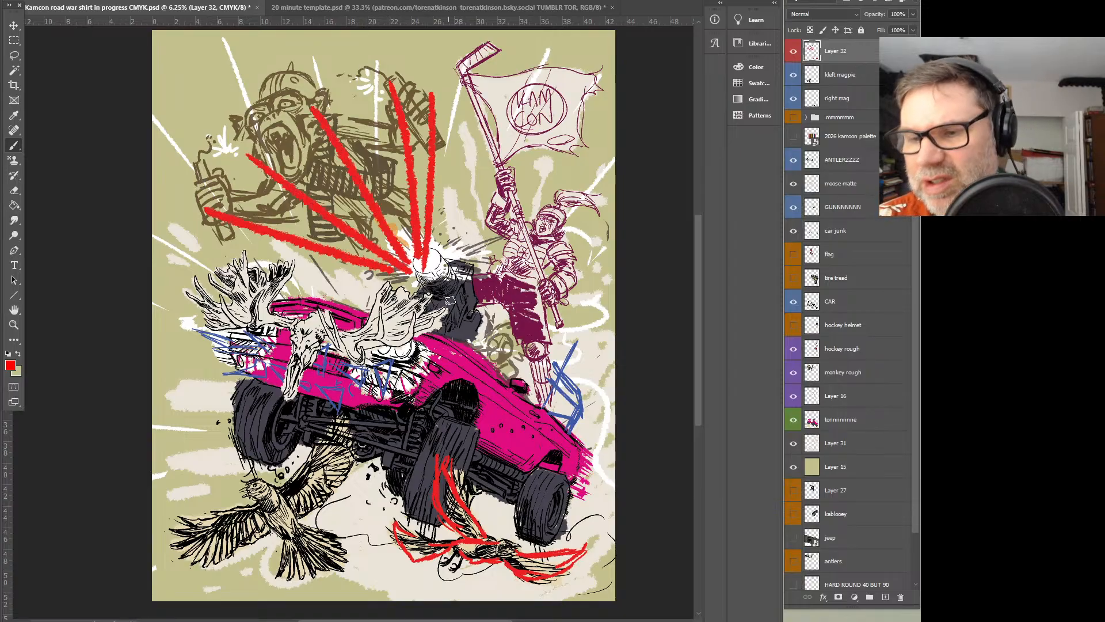
Draw three long, thick red guide lines running diagonally down across the car from its front end toward the rear
drag(187, 397, 504, 477)
drag(224, 303, 478, 443)
drag(302, 253, 556, 460)
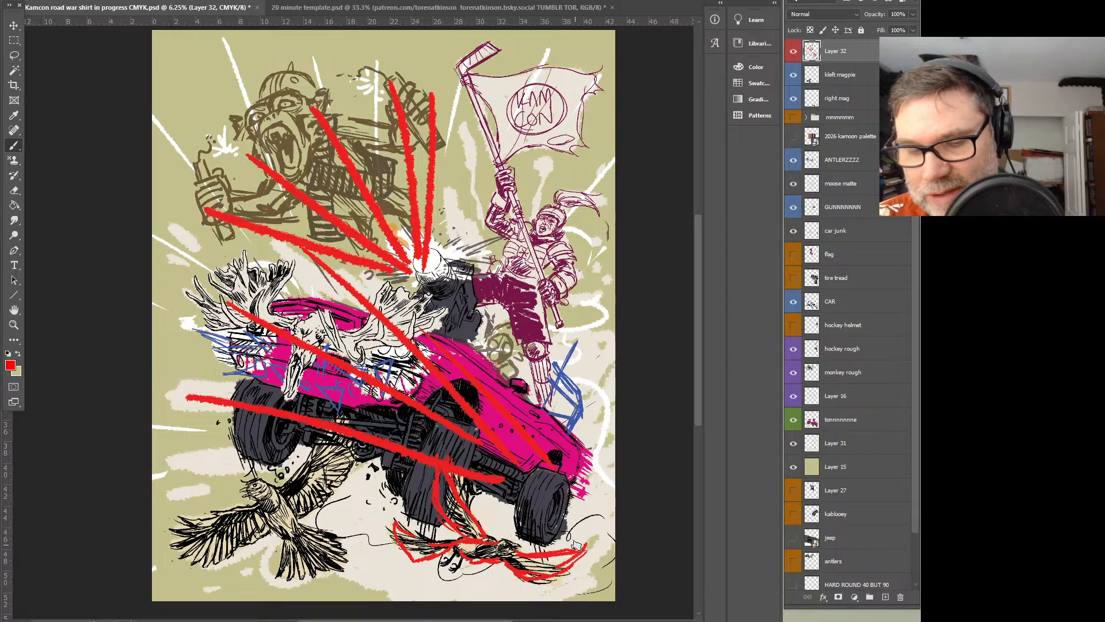
Outline both wings of the left magpie with curved red strokes on the red markup layer
mouse_move(183, 485)
mouse_down()
mouse_move(213, 508)
mouse_move(178, 479)
mouse_move(204, 541)
mouse_move(257, 534)
mouse_up()
mouse_move(286, 482)
mouse_down()
mouse_move(319, 407)
mouse_move(332, 426)
mouse_up()
drag(348, 432, 338, 449)
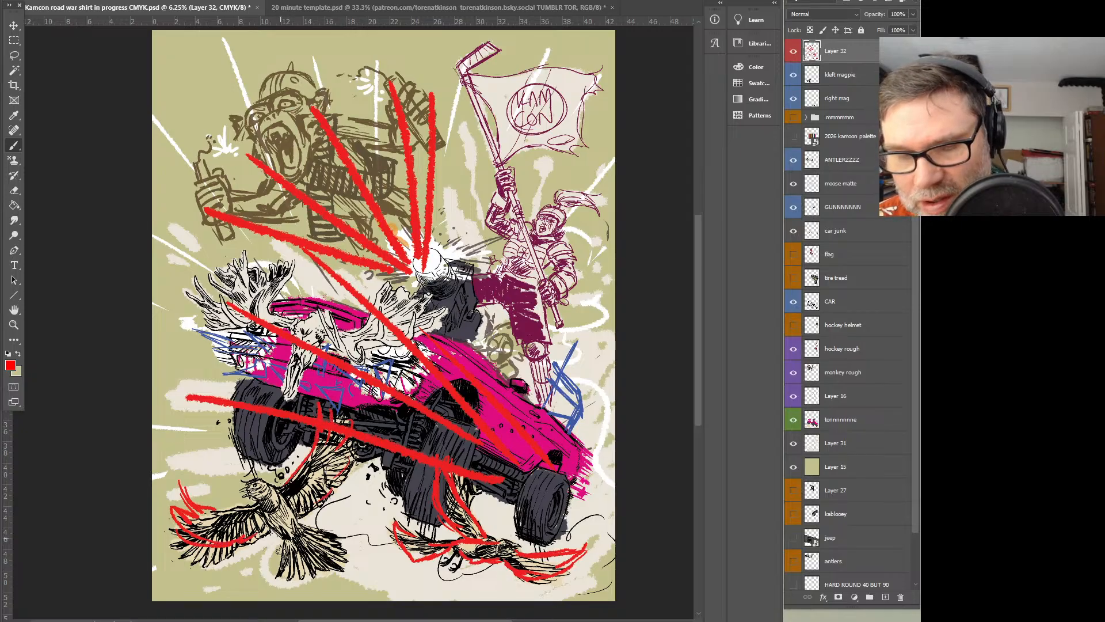
drag(175, 458, 183, 429)
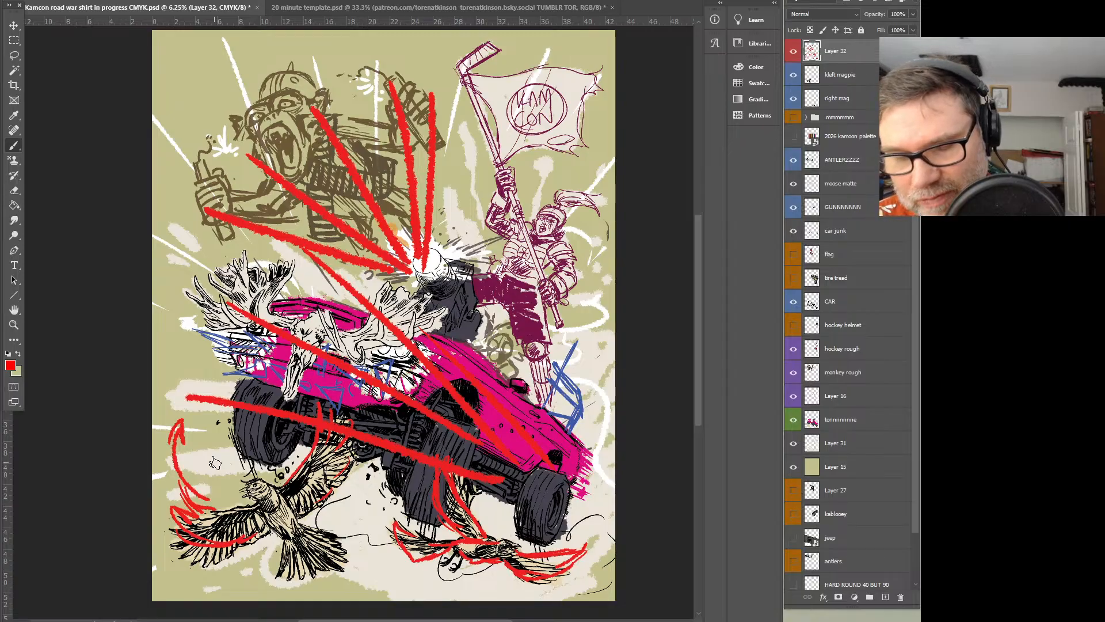
key(ctrl+z)
key(ctrl+z)
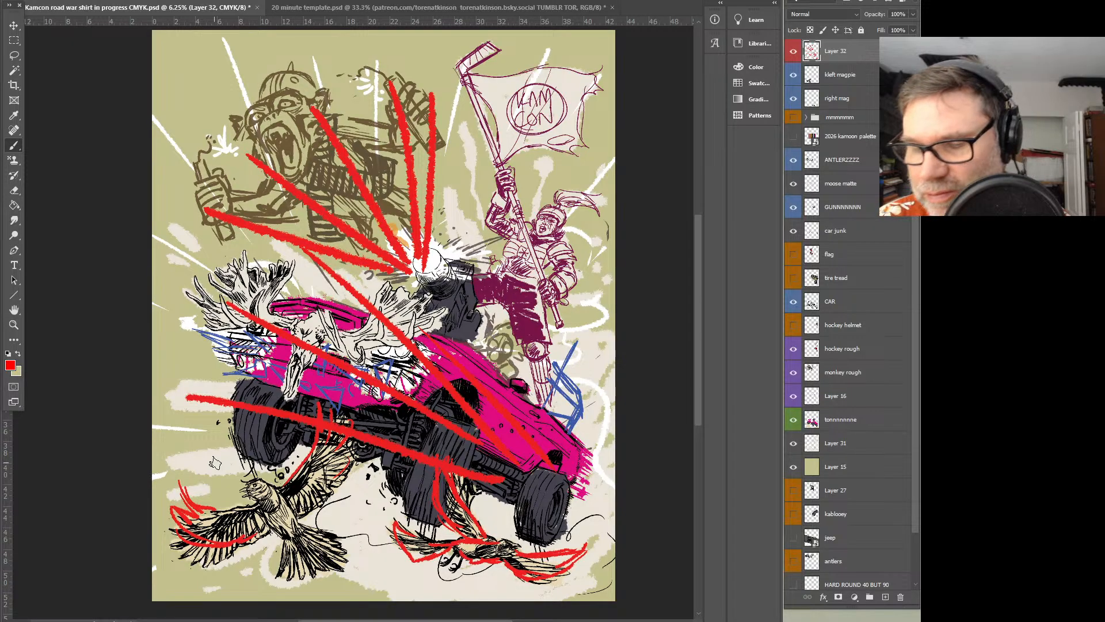
Lasso the red guide lines over the monkey and the upper car and delete them from the markup layer
key(l)
mouse_move(418, 43)
mouse_down()
mouse_move(538, 141)
mouse_move(590, 458)
mouse_move(478, 488)
mouse_move(154, 294)
mouse_move(501, 49)
mouse_up()
key(Delete)
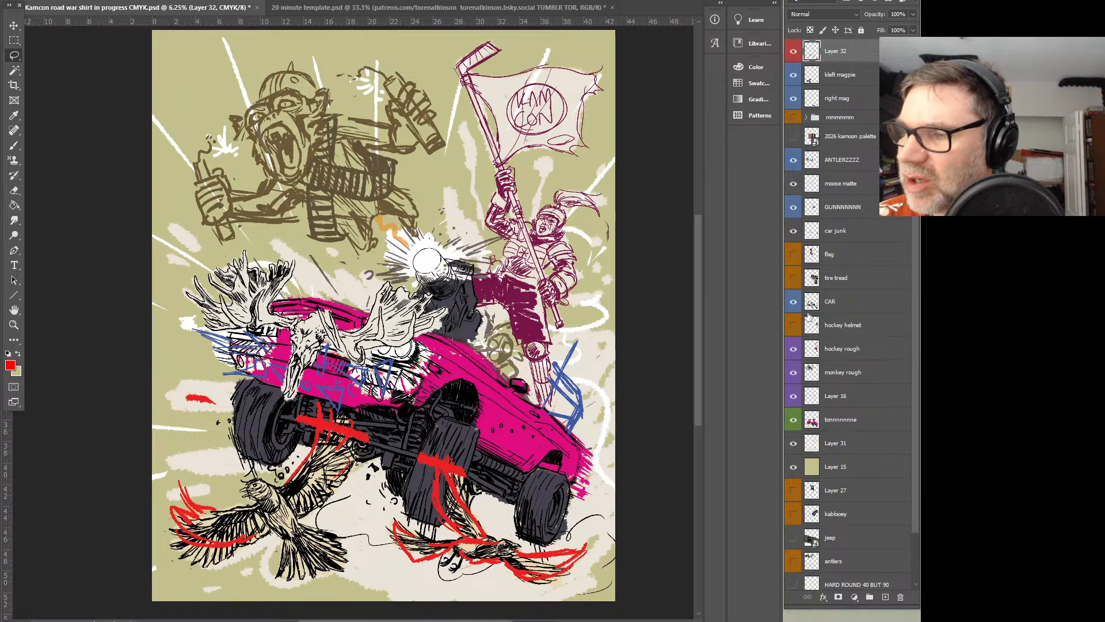
On the car junk layer, lasso the blue scribbles around the car's front below the antlers and delete them
click(820, 232)
mouse_move(381, 331)
mouse_down()
mouse_move(394, 412)
mouse_move(263, 396)
mouse_move(348, 301)
mouse_up()
key(Delete)
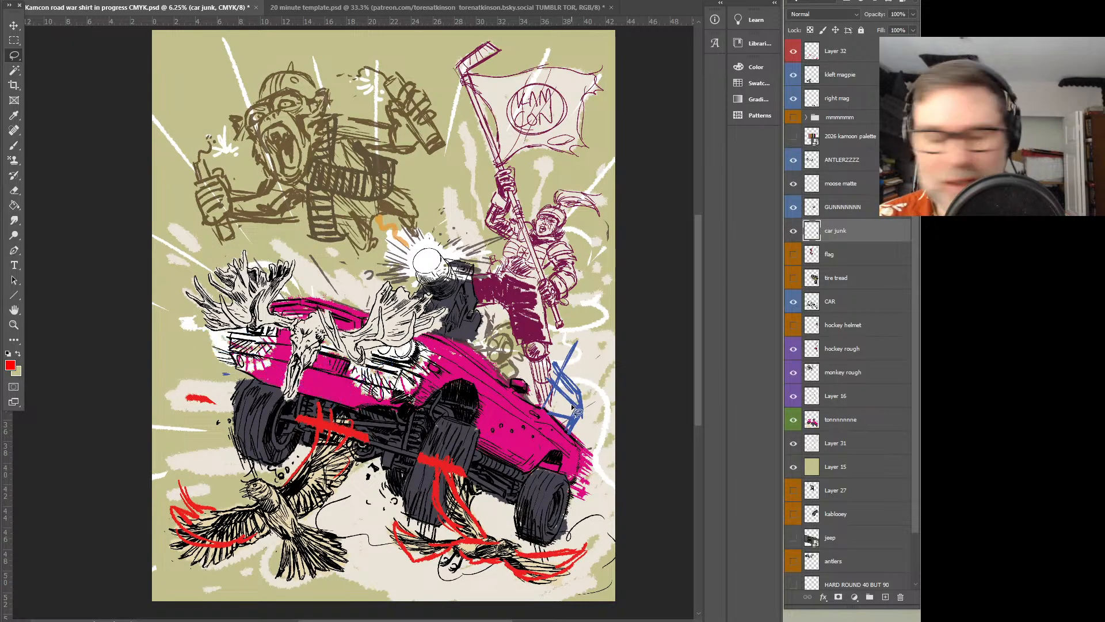
Sample the blue of the sketch beside the hockey player's leg and brush crossing mesh lines inside its frame
key(b)
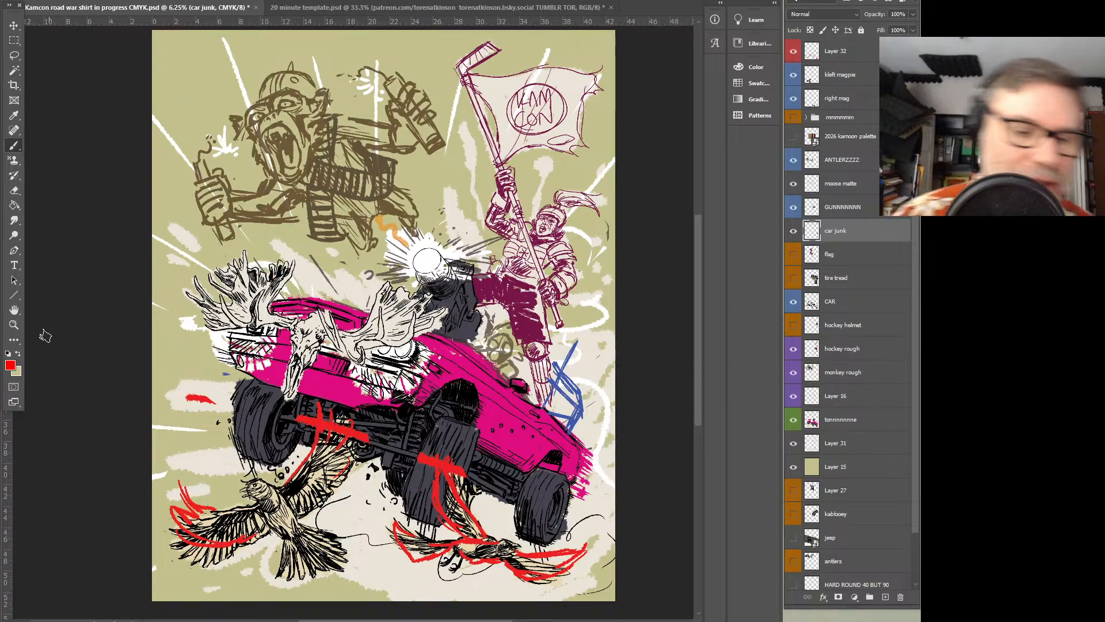
key(i)
click(584, 401)
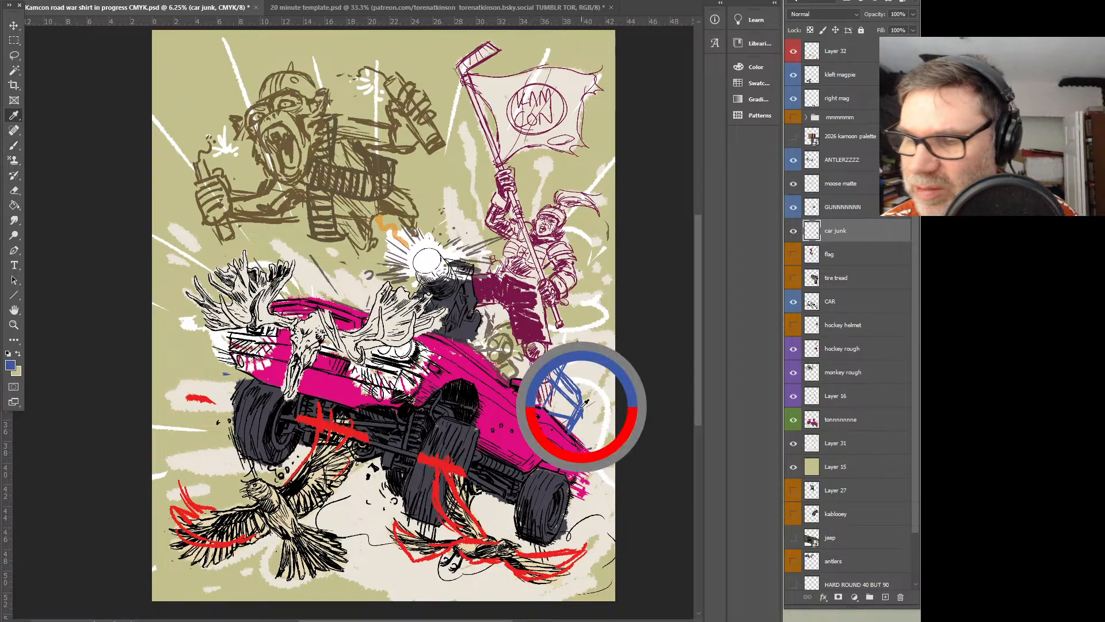
key(b)
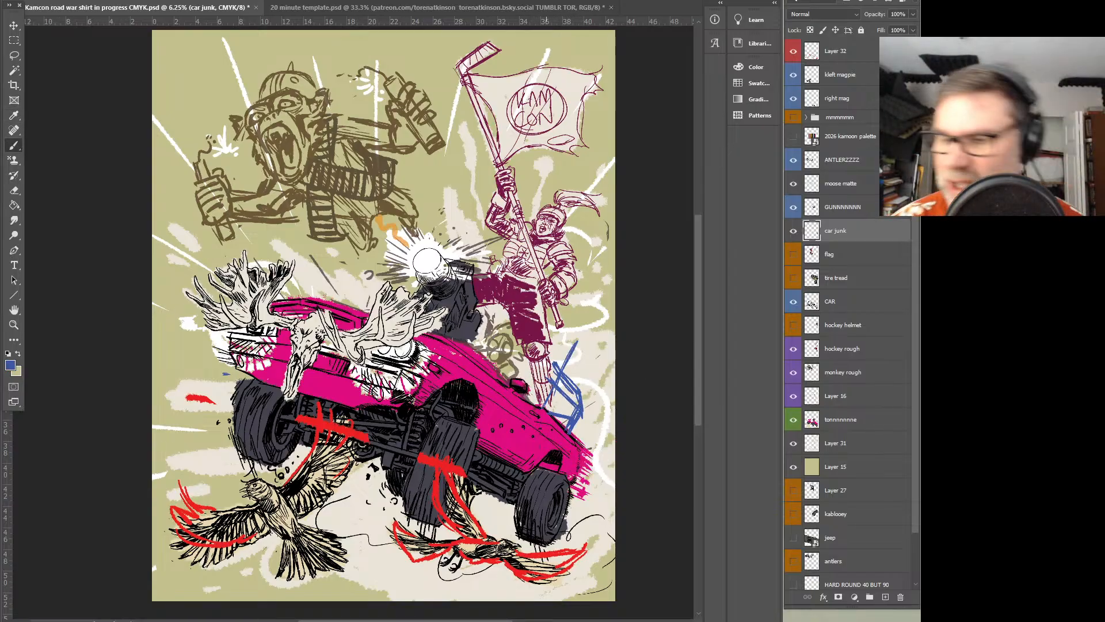
mouse_move(570, 387)
mouse_down()
mouse_move(556, 411)
mouse_move(531, 408)
mouse_up()
drag(548, 363, 523, 389)
drag(573, 395, 543, 414)
mouse_move(552, 372)
mouse_down()
mouse_move(523, 388)
mouse_move(523, 378)
mouse_up()
mouse_move(573, 379)
mouse_down()
mouse_move(554, 393)
mouse_move(541, 377)
mouse_up()
mouse_move(519, 374)
mouse_down()
mouse_move(540, 397)
mouse_move(551, 387)
mouse_up()
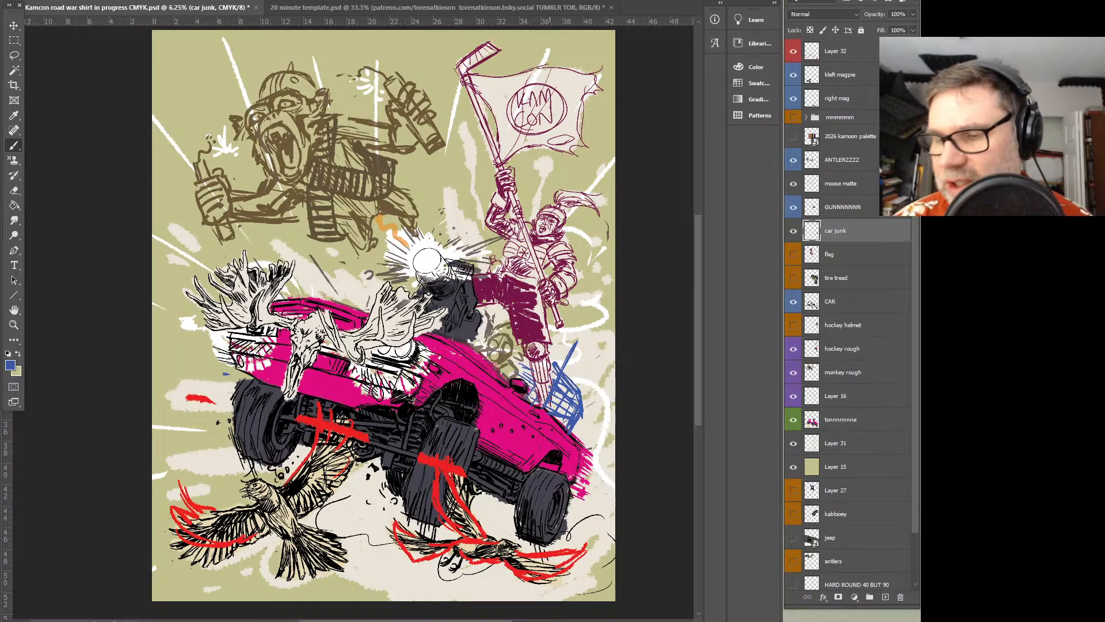